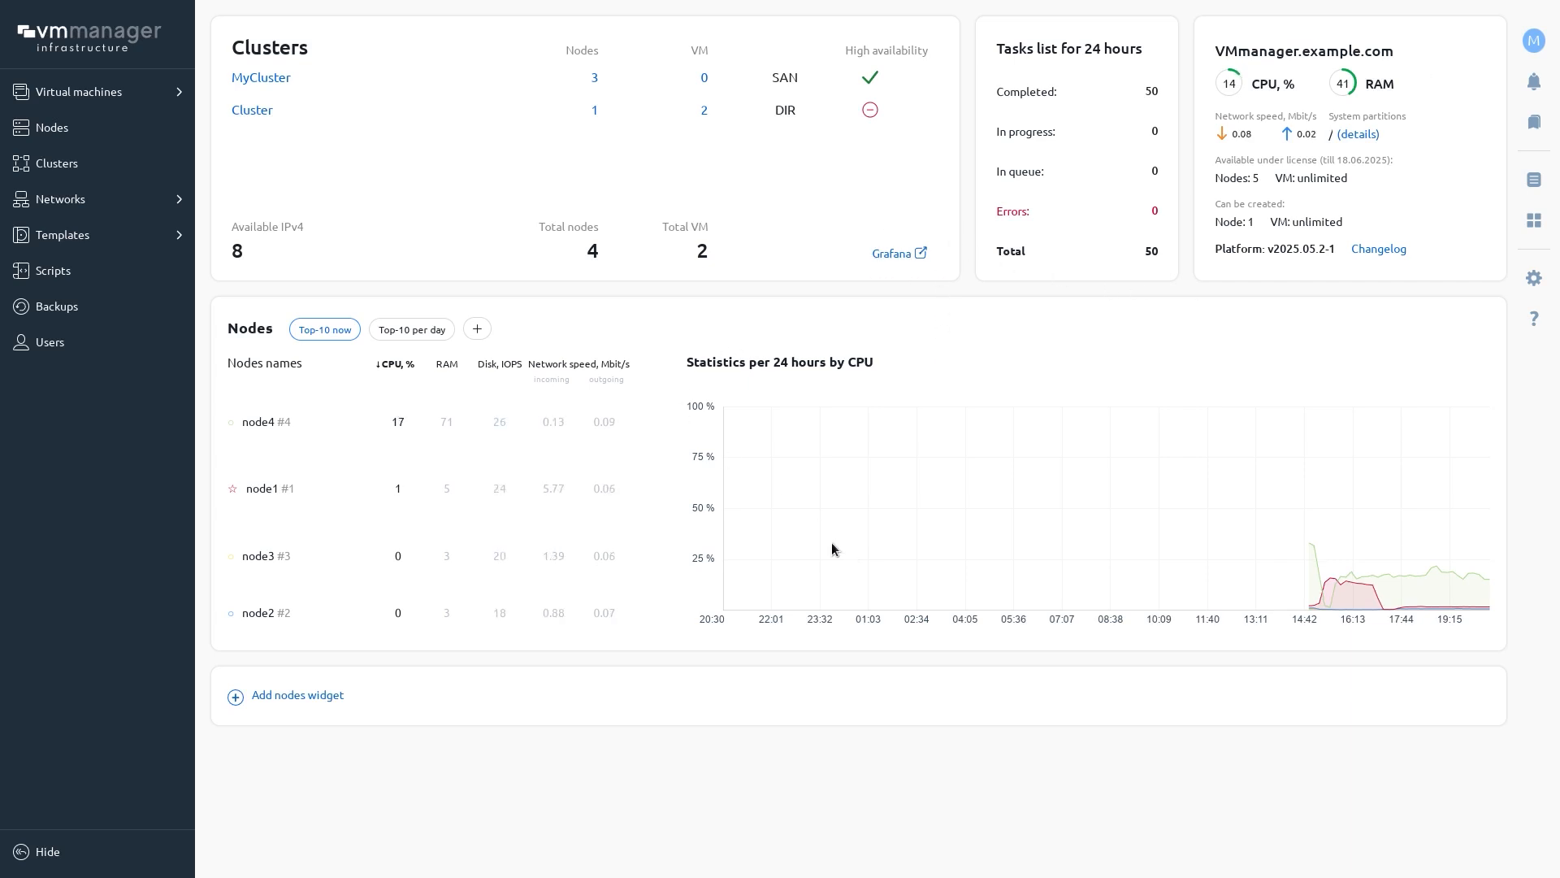
# Step: Show the top-10 nodes per day sorted by disk IOPS, and open the details of node4
pyautogui.click(407, 336)
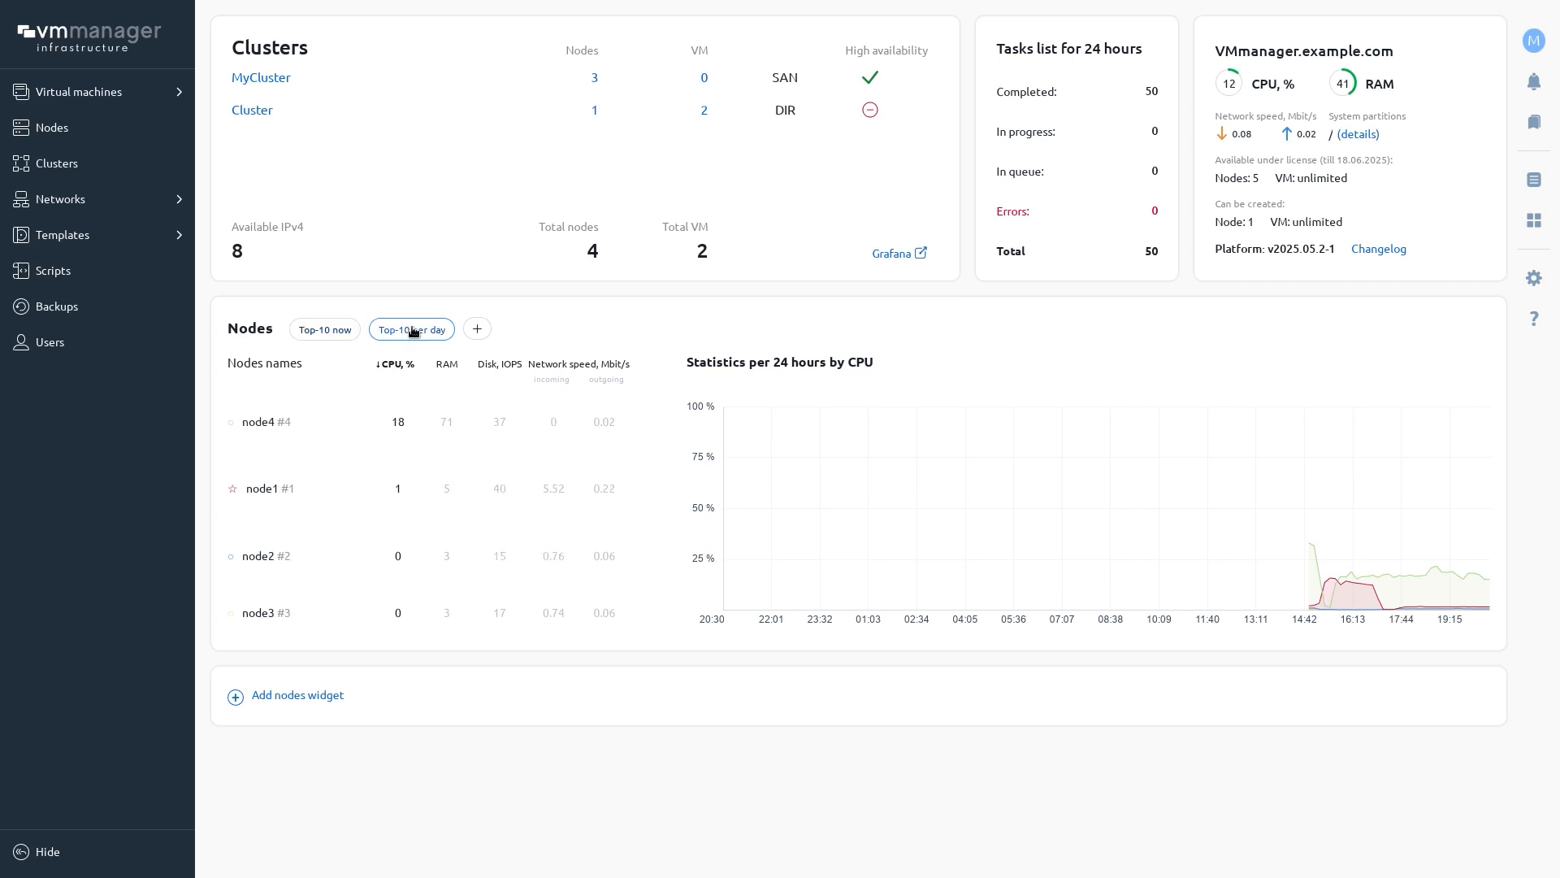
pyautogui.click(446, 364)
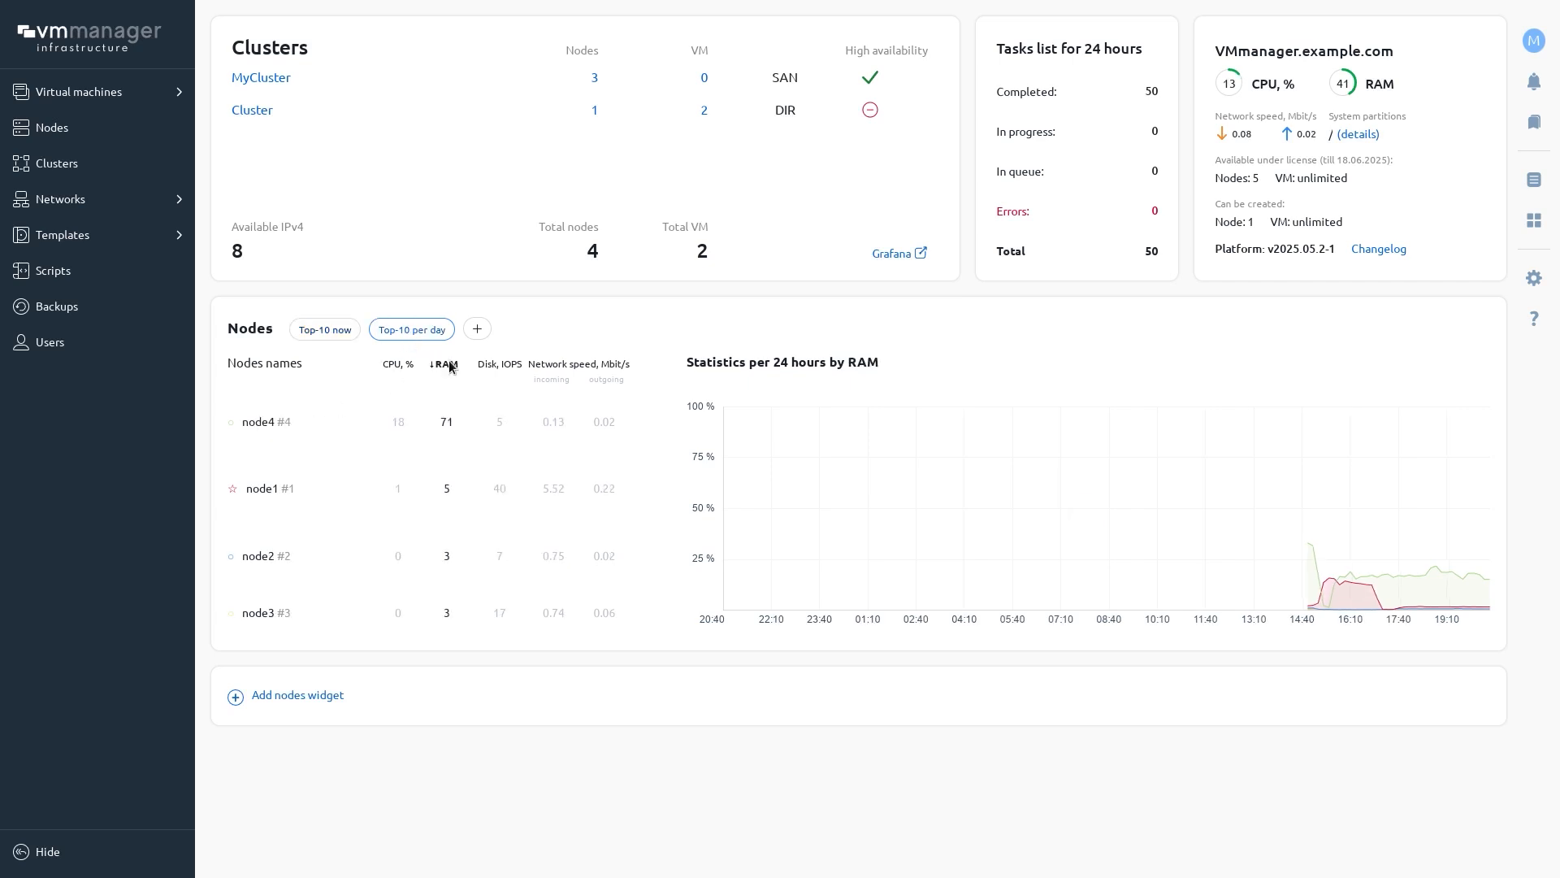
pyautogui.click(493, 364)
pyautogui.click(259, 422)
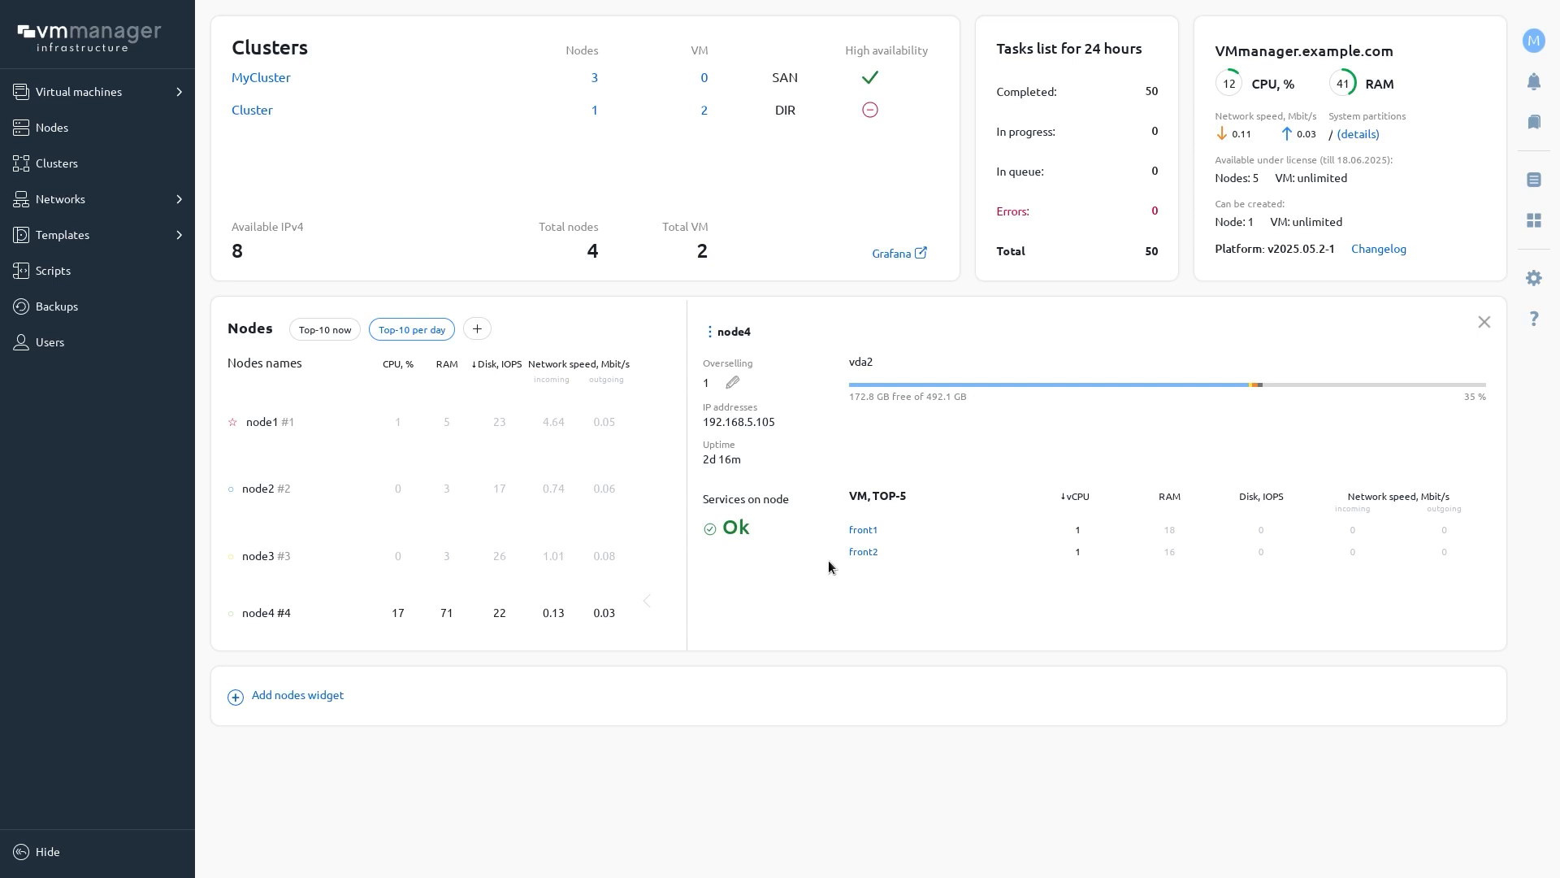
pyautogui.click(308, 697)
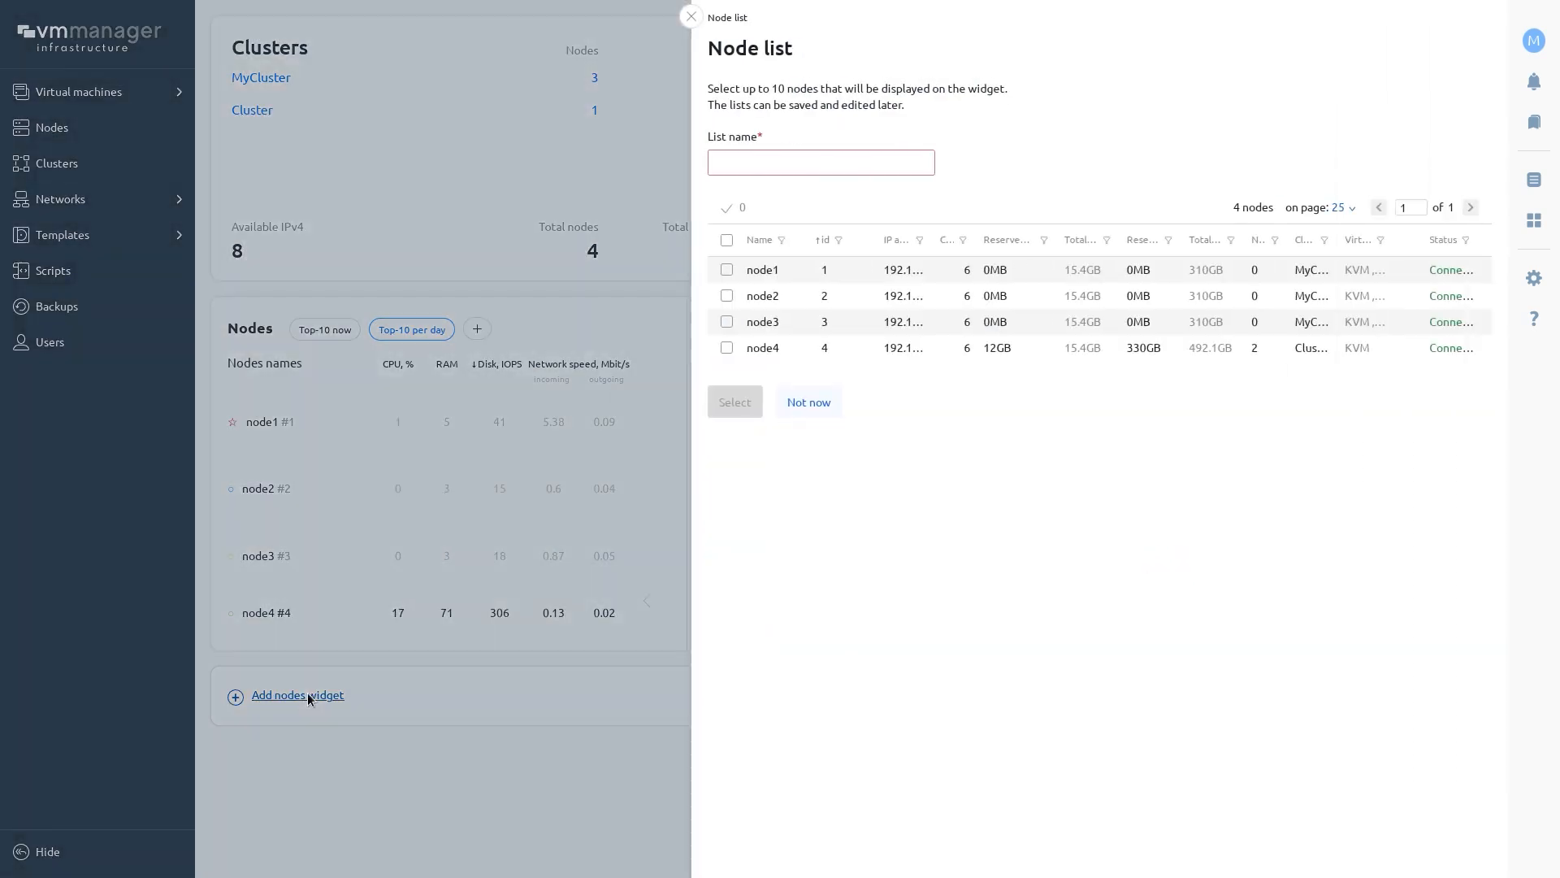
pyautogui.click(728, 348)
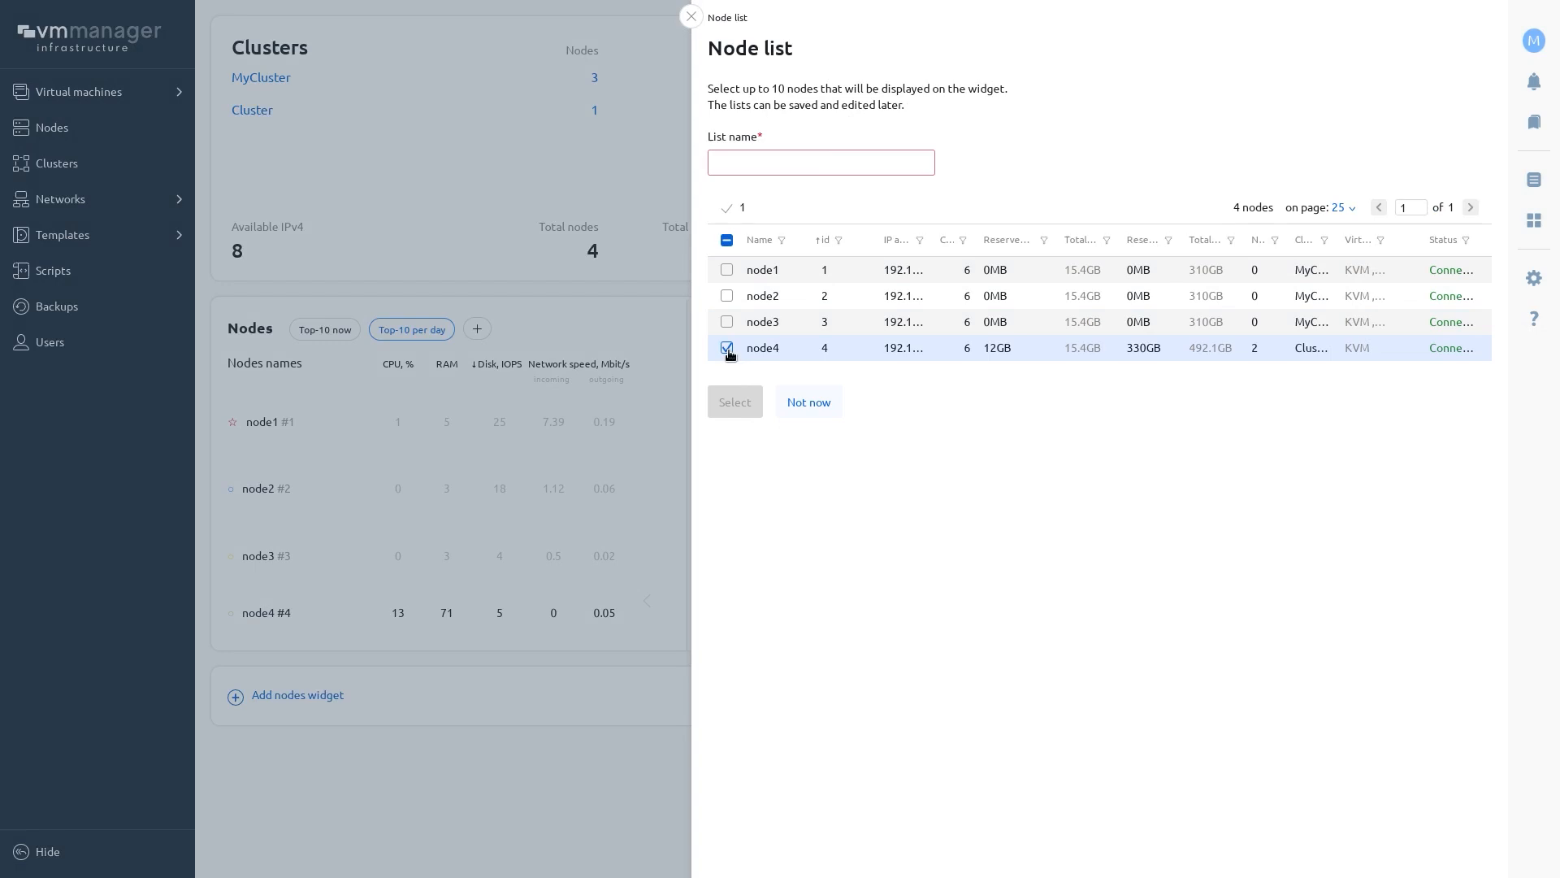
pyautogui.click(727, 348)
pyautogui.click(728, 322)
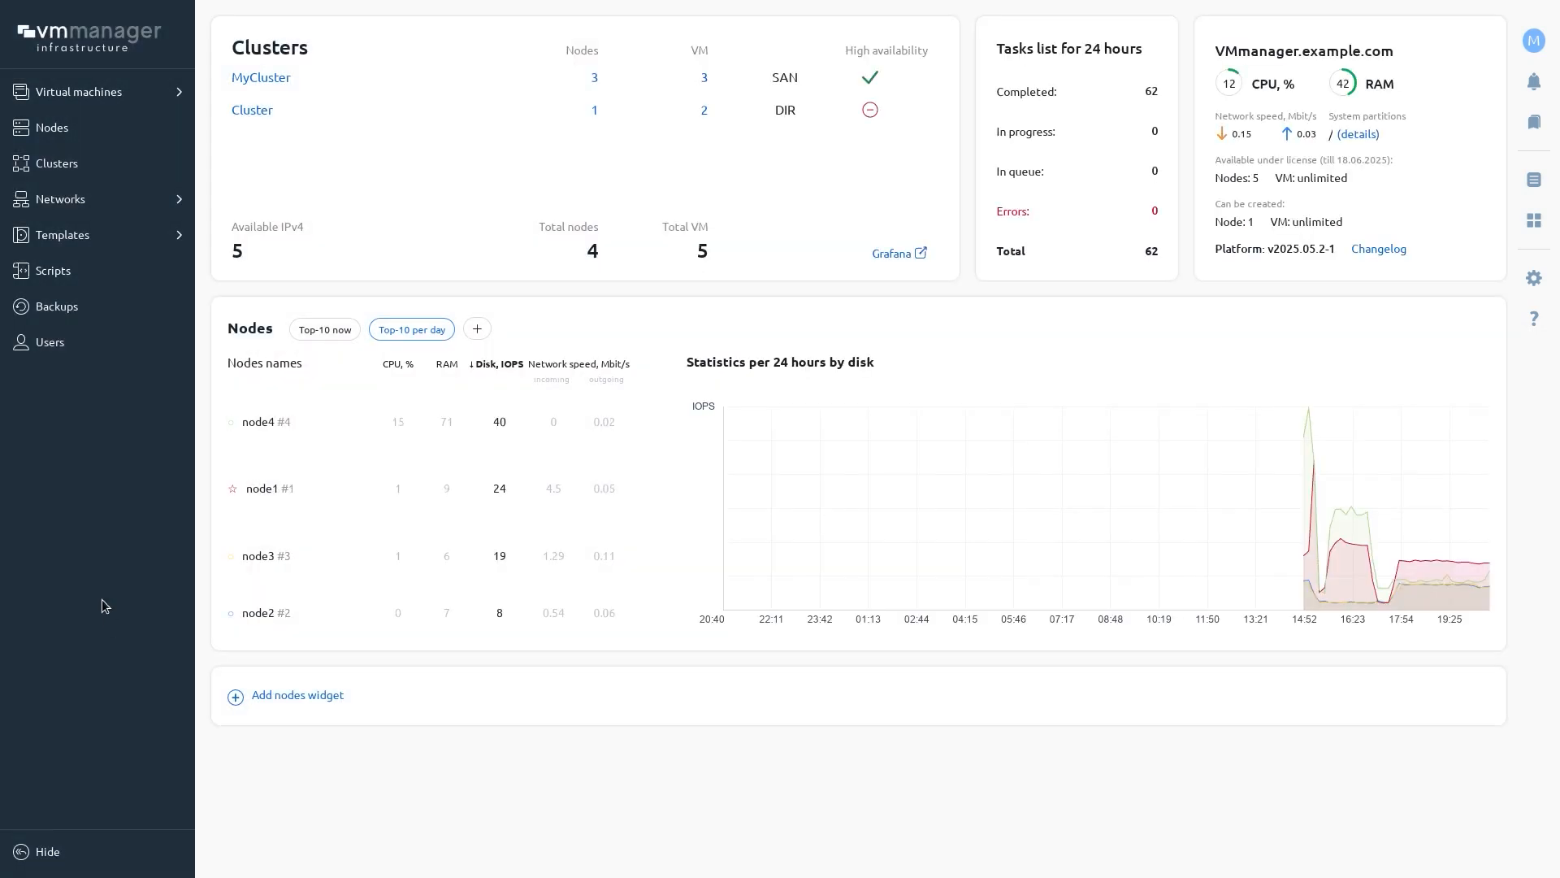
# Step: Open the list of virtual machines and expand the details of front1
pyautogui.click(110, 91)
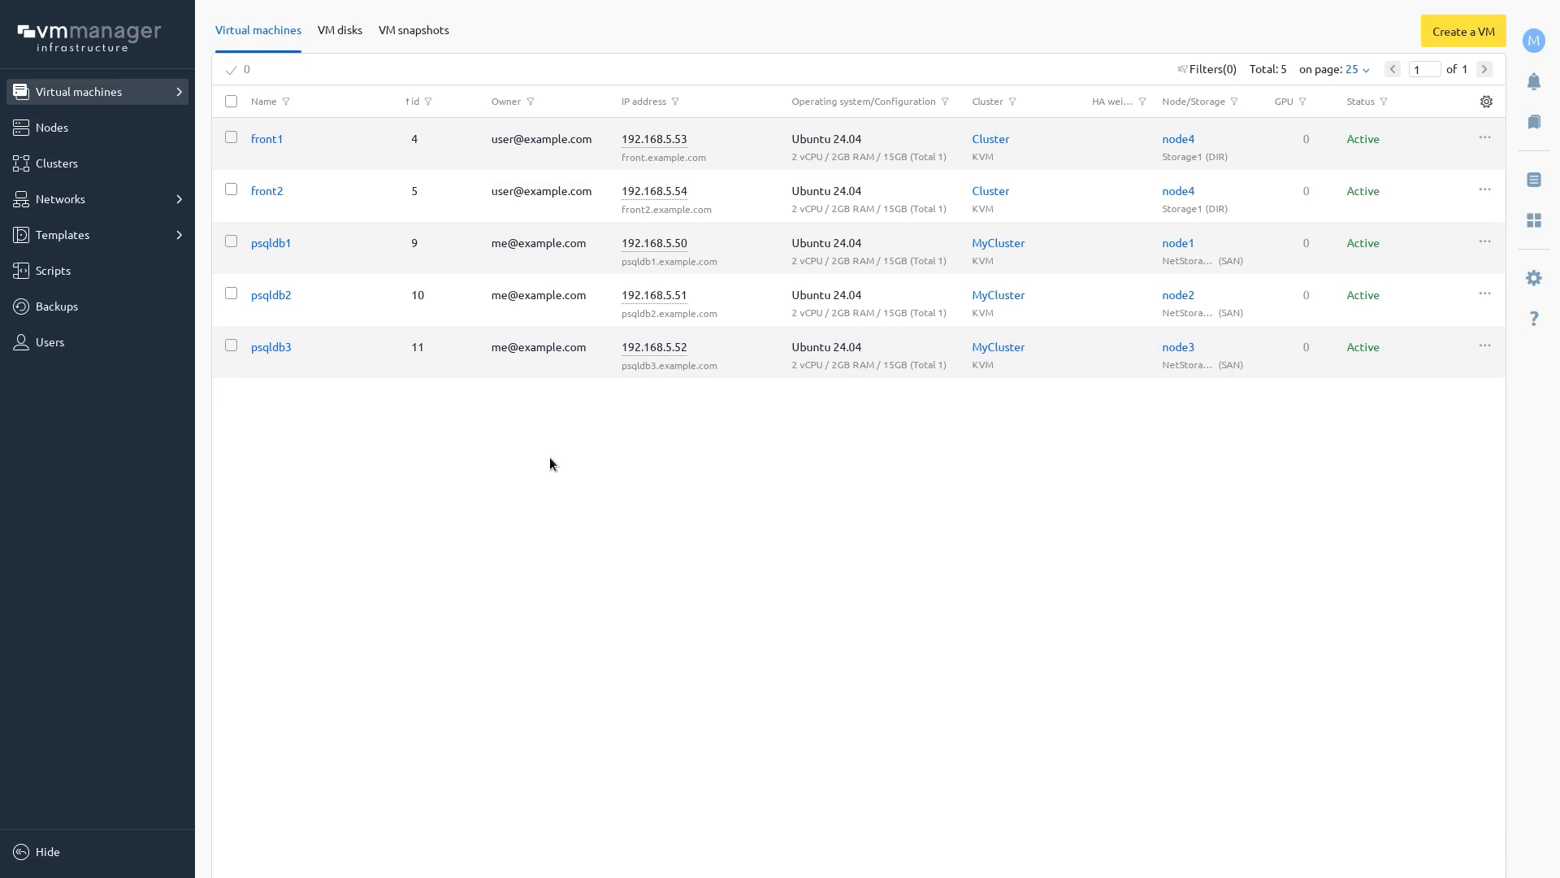
pyautogui.click(273, 146)
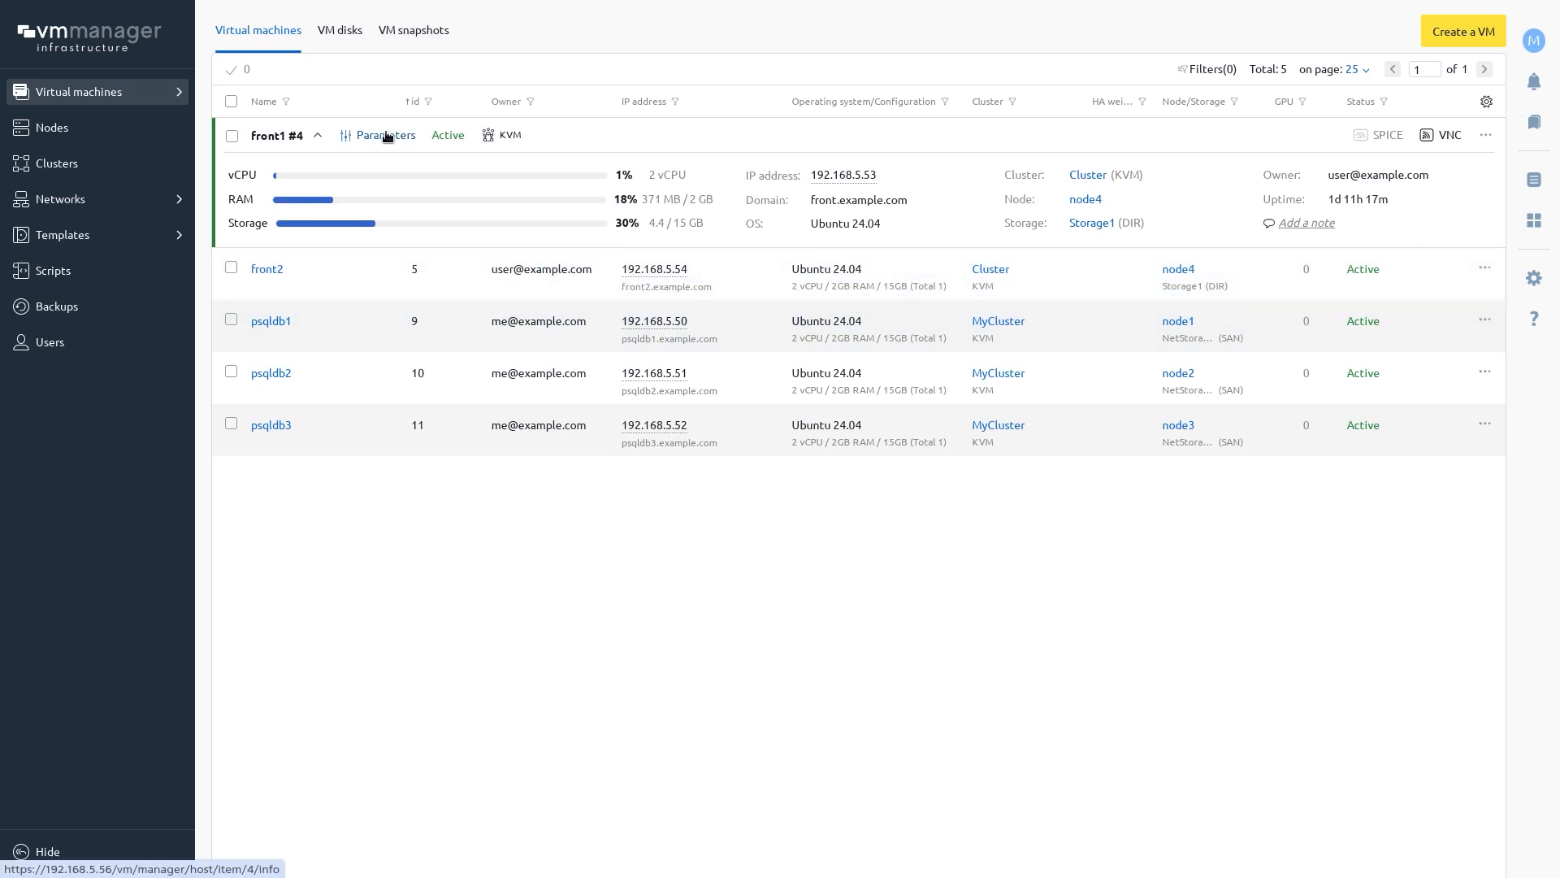
# Step: Switch the virtual machine table to compact view and sort it by id in descending order
pyautogui.click(1486, 102)
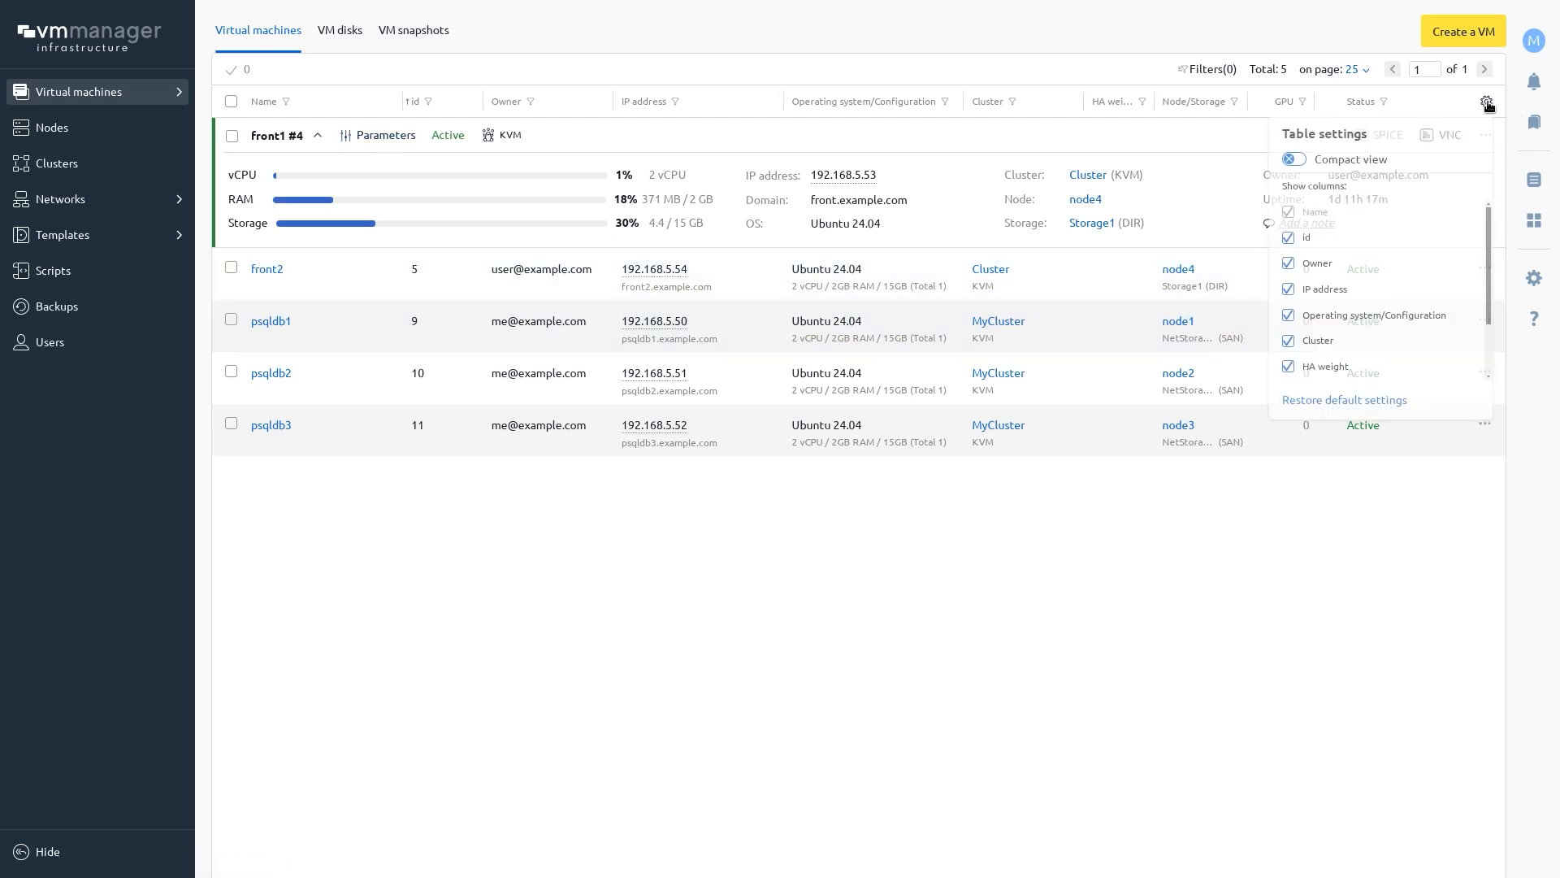
pyautogui.click(1295, 159)
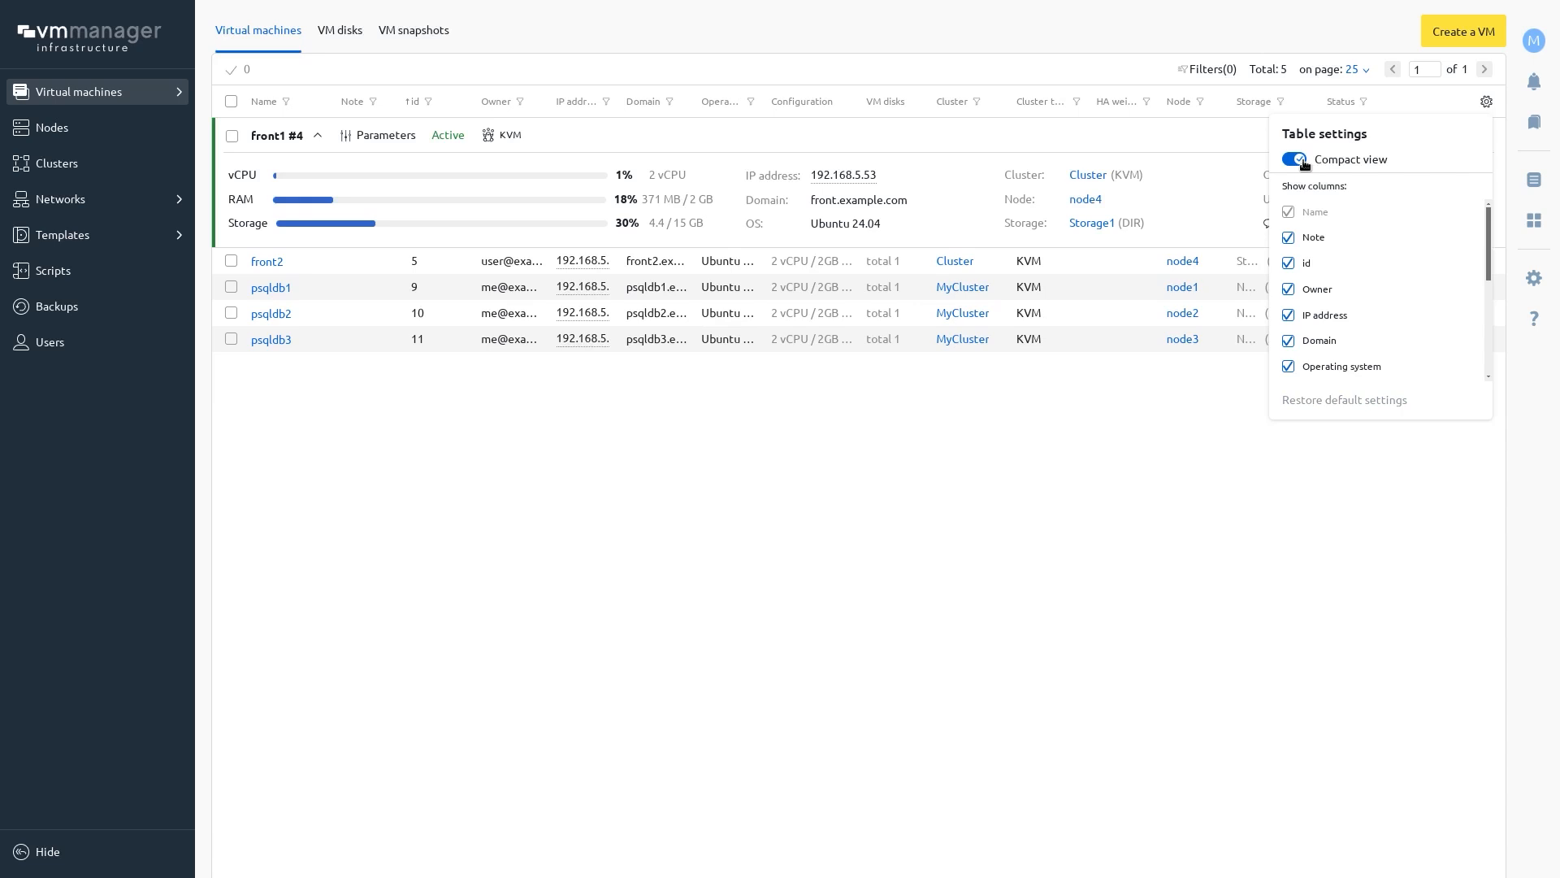
pyautogui.click(517, 370)
pyautogui.click(415, 102)
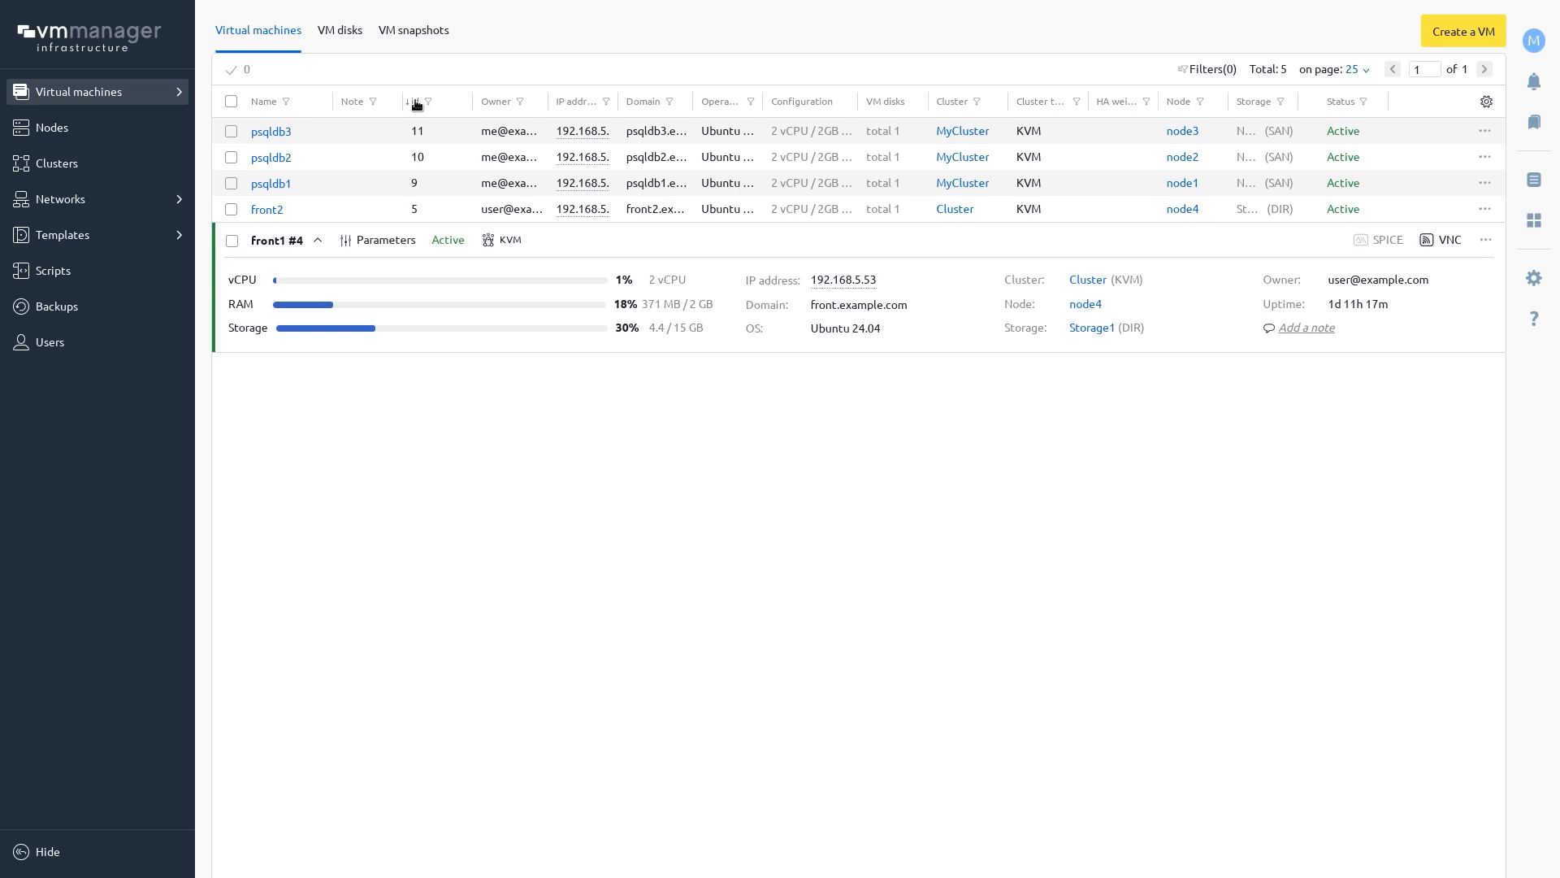
# Step: View the actions available for the psqldb3 virtual machine
pyautogui.click(1485, 130)
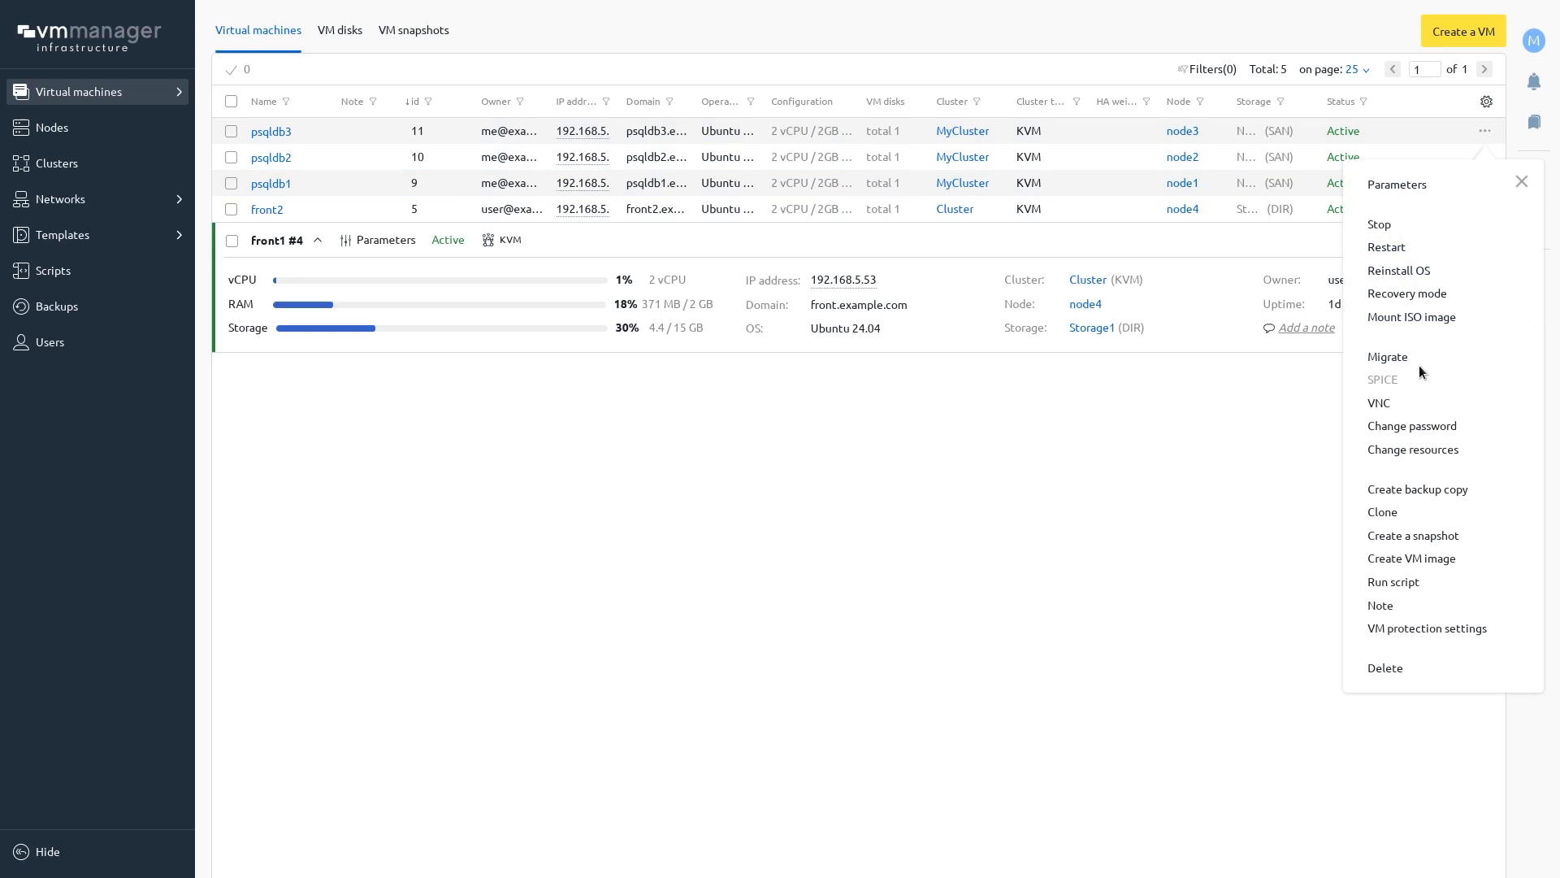
pyautogui.click(744, 405)
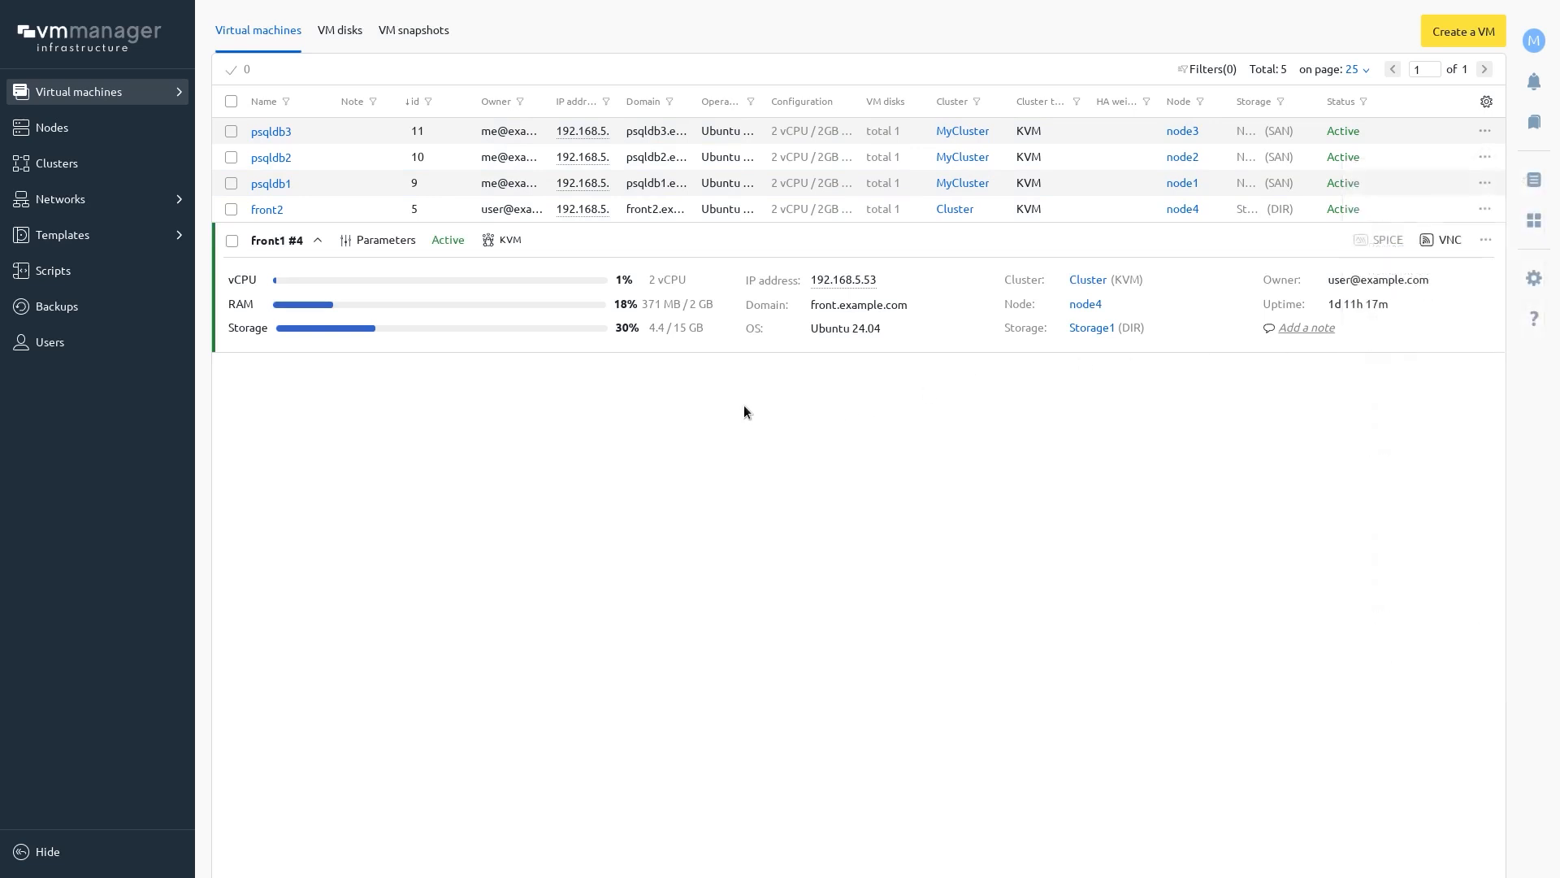
# Step: Filter the virtual machine list by names containing "db"
pyautogui.click(286, 101)
pyautogui.write('db')
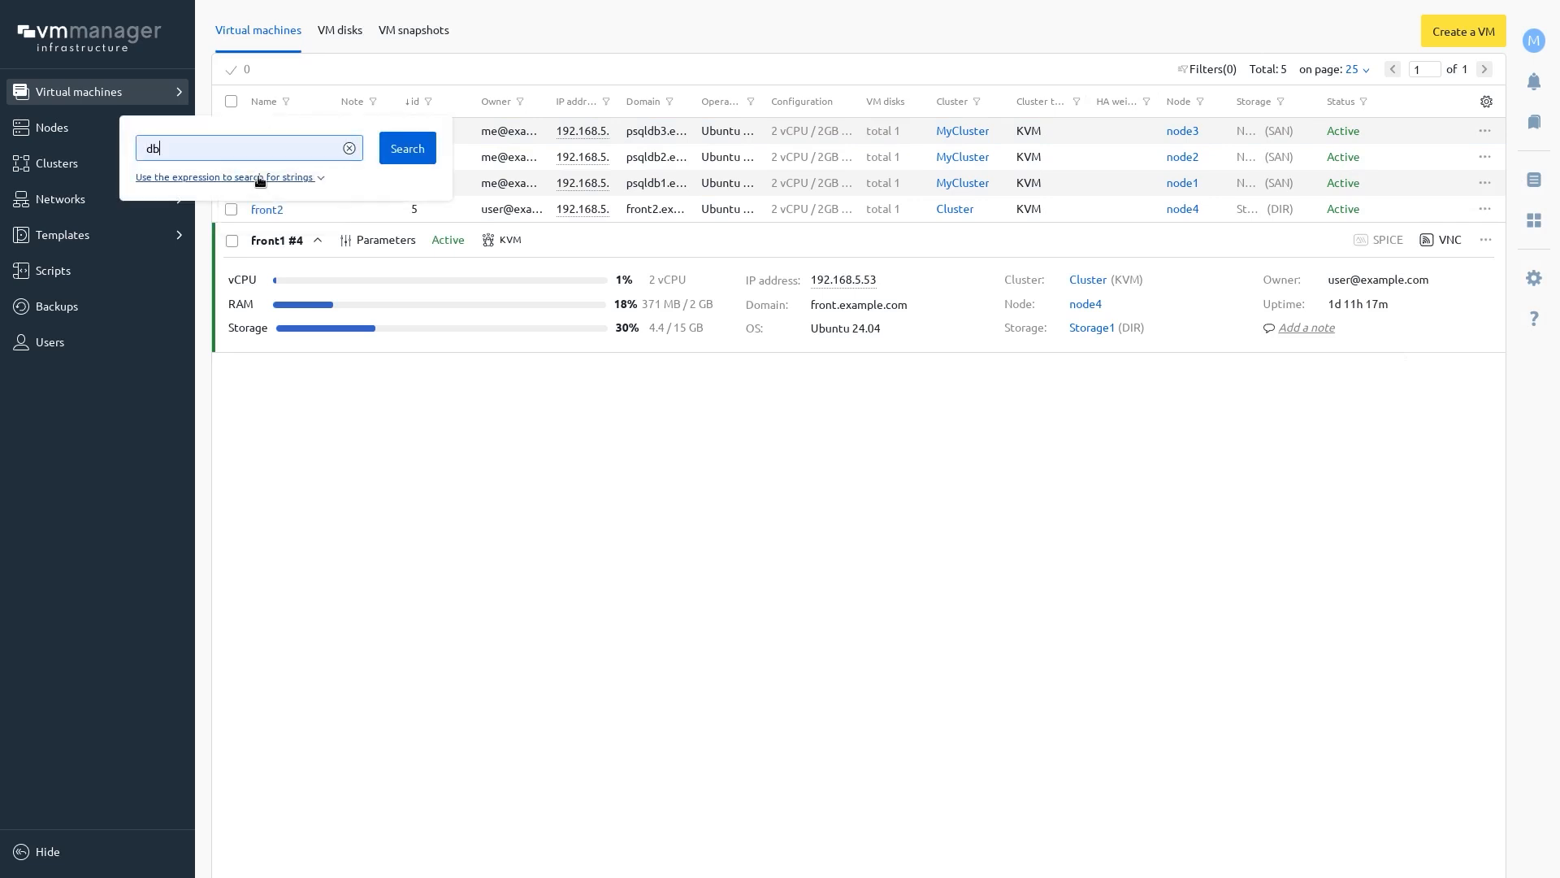
pyautogui.click(407, 150)
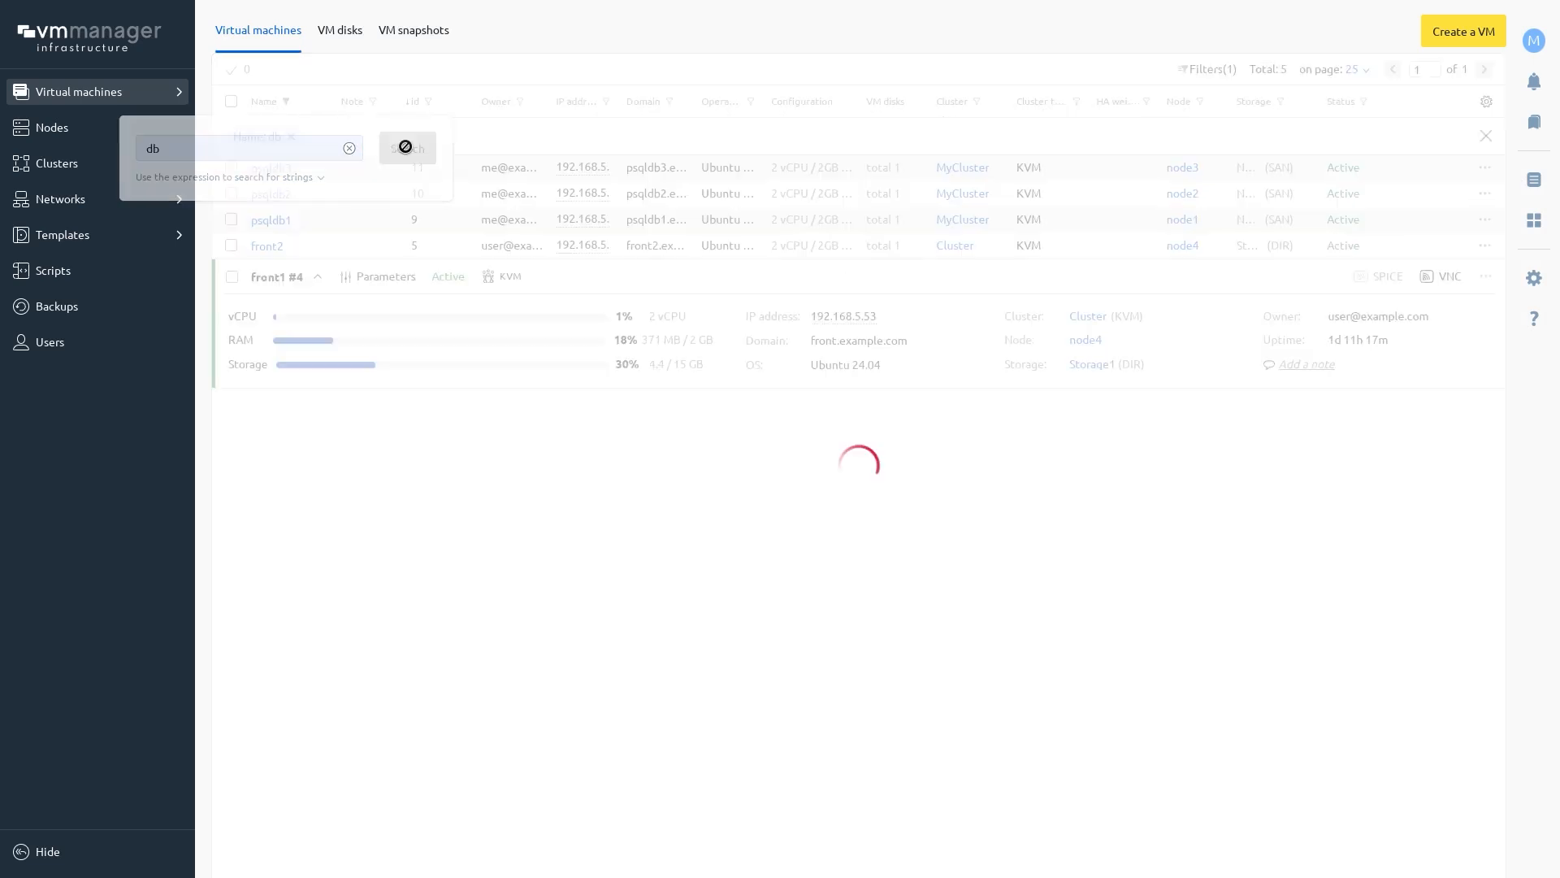
# Step: Bookmark the filtered virtual machine list and rename the bookmark to "Virtual machinesDB"
pyautogui.click(1535, 122)
pyautogui.click(1459, 33)
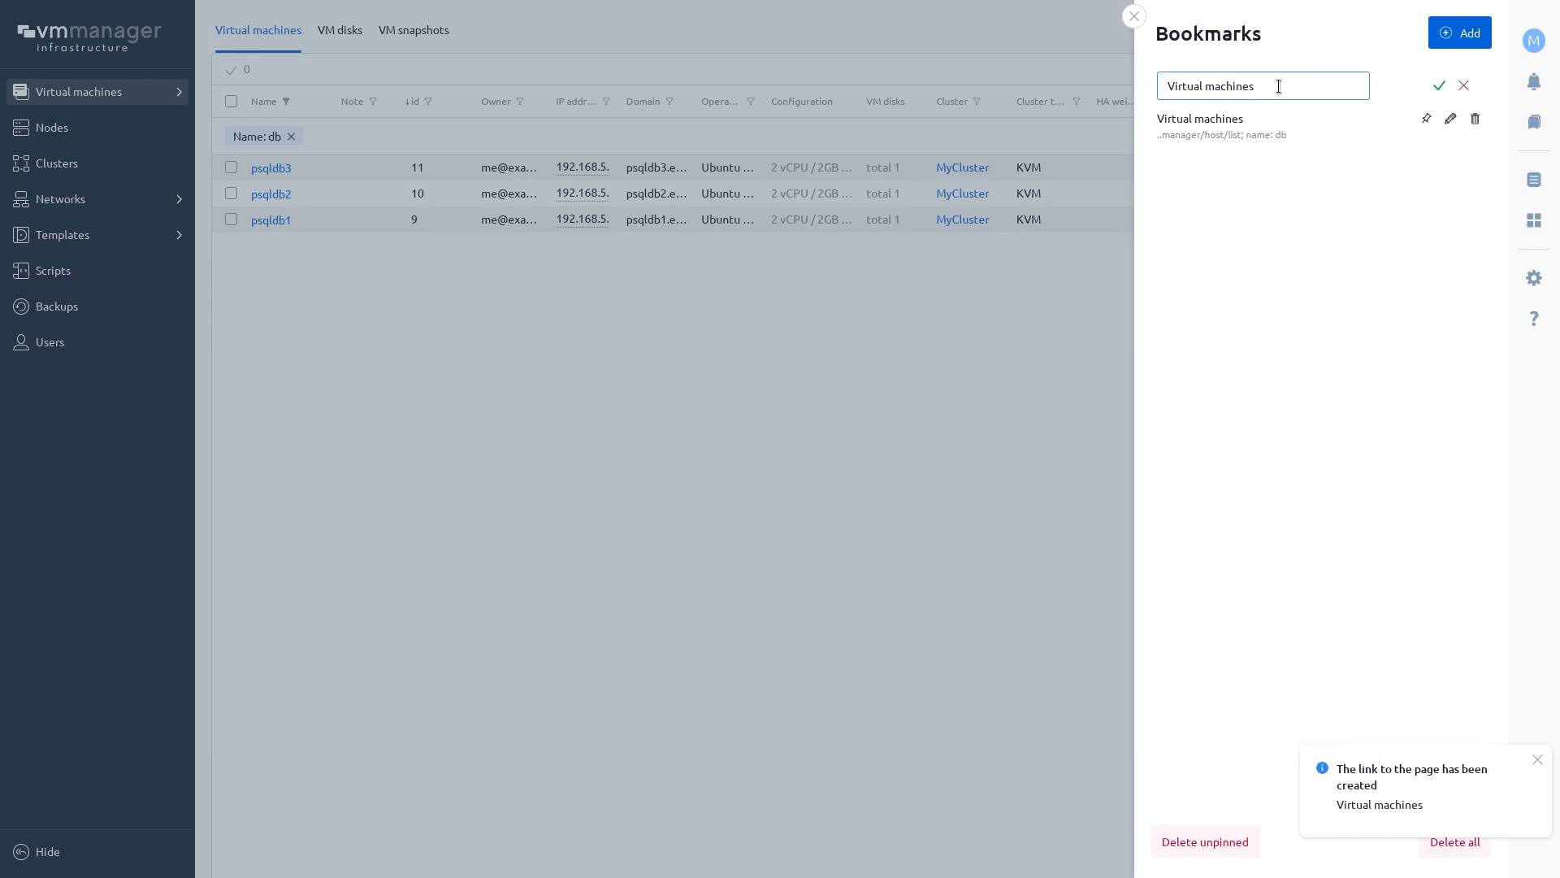
pyautogui.write('DB')
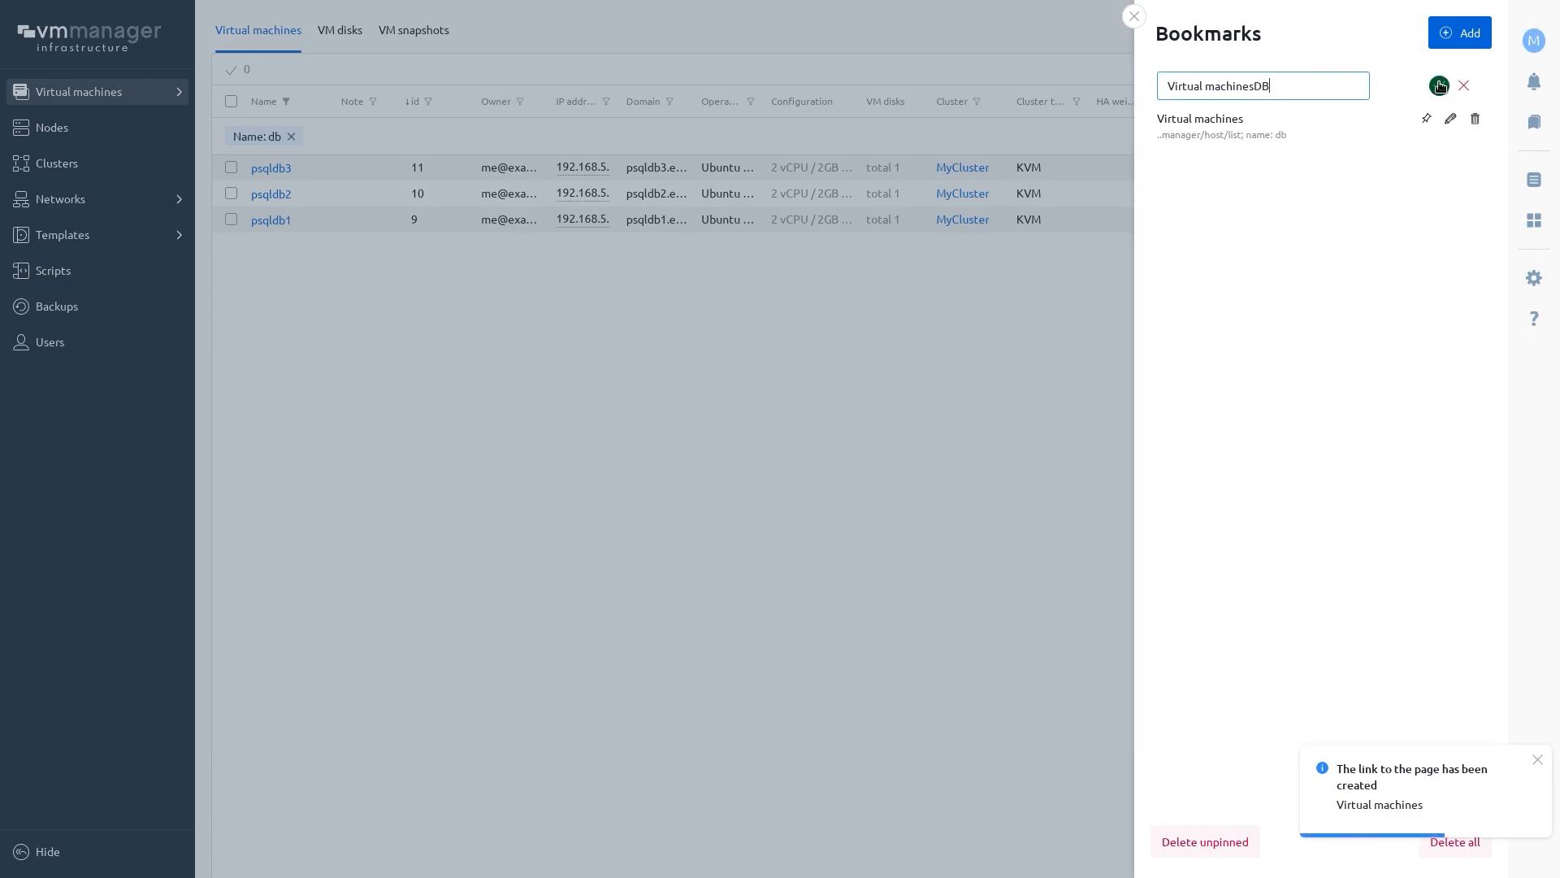
pyautogui.click(1439, 85)
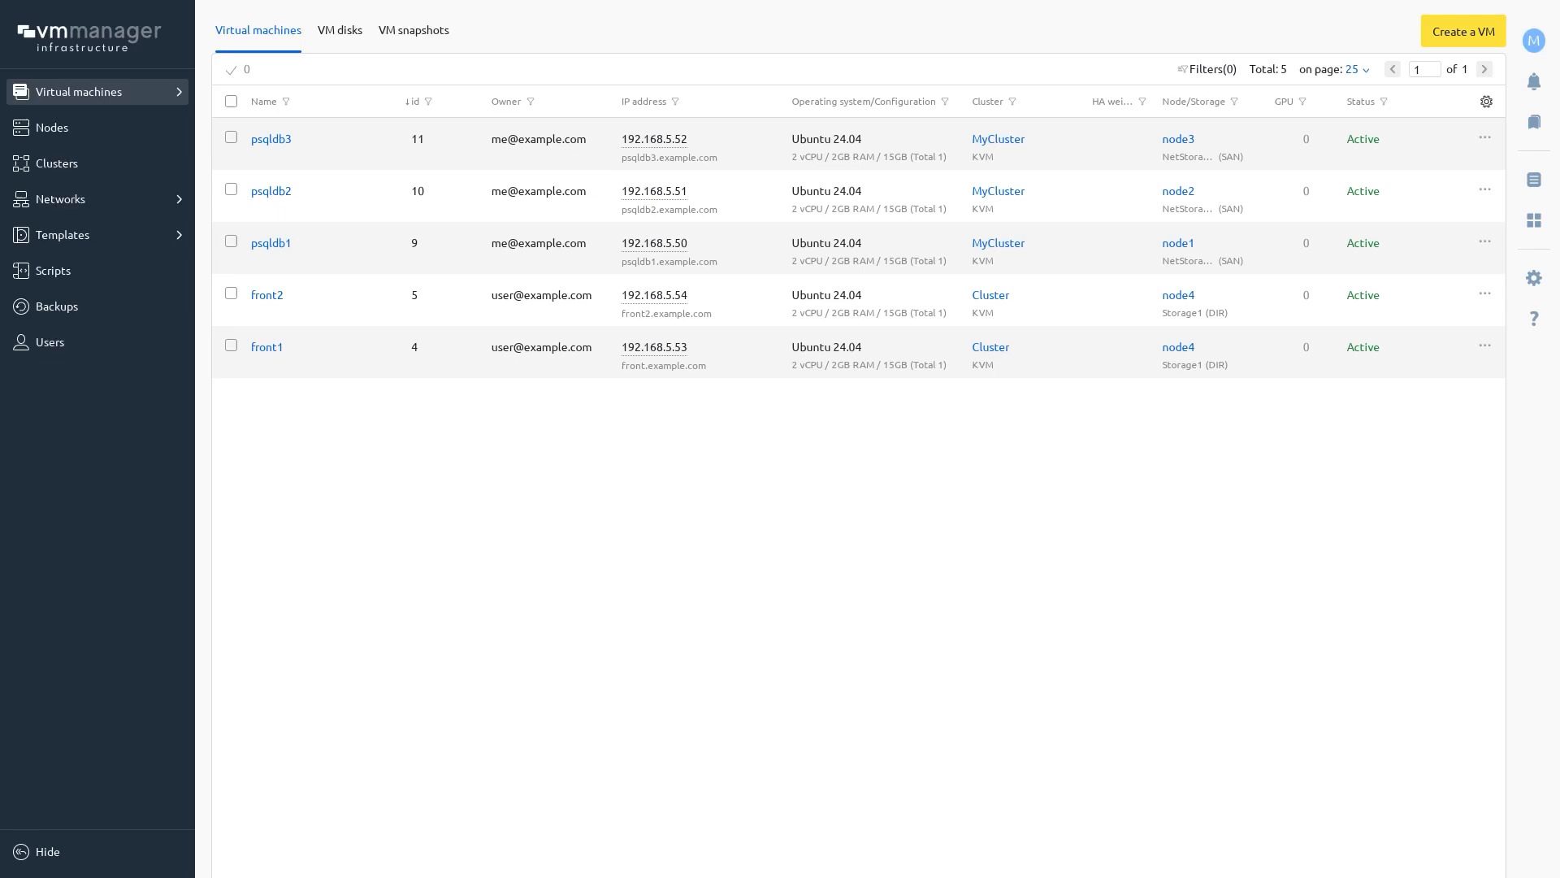
# Step: Review the Administrator, Advanced user and User roles in the form for creating a new user, leaving without creating one
pyautogui.click(50, 342)
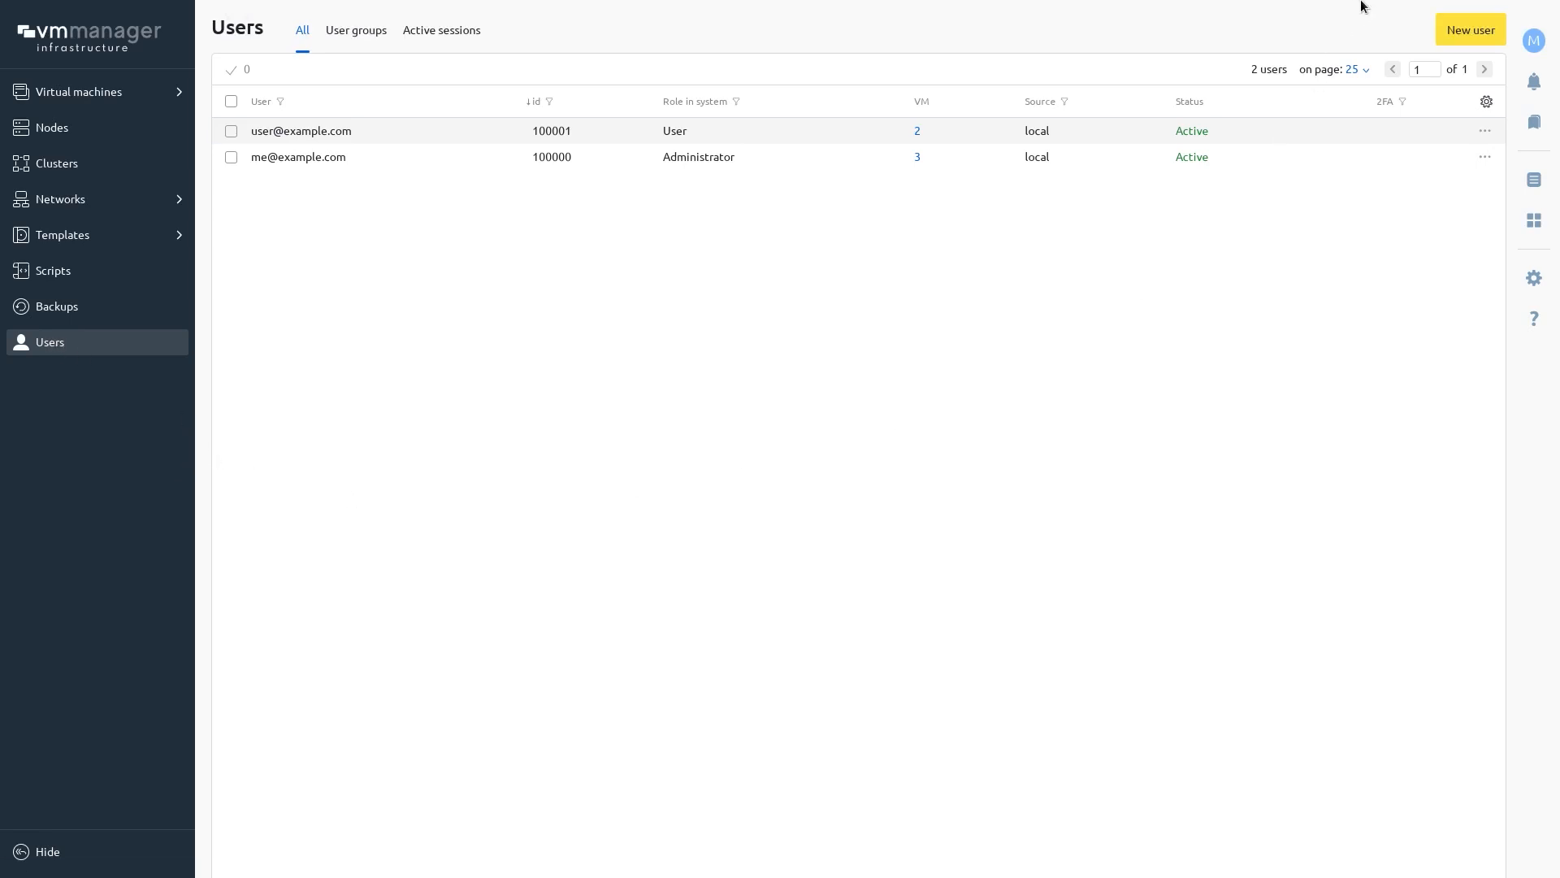
pyautogui.click(1463, 33)
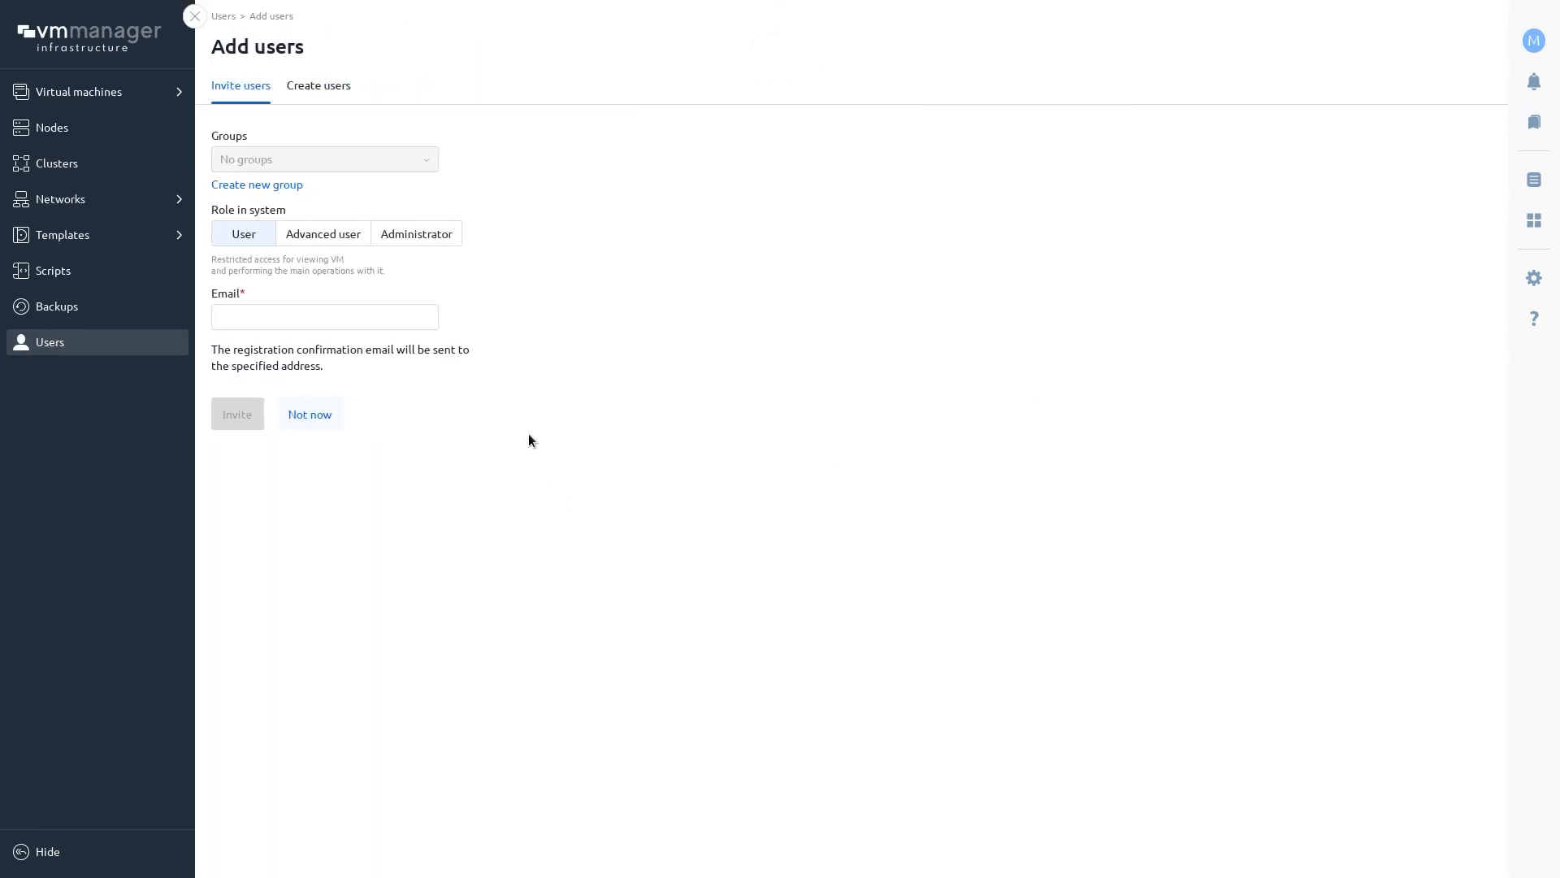
pyautogui.click(331, 84)
pyautogui.click(431, 236)
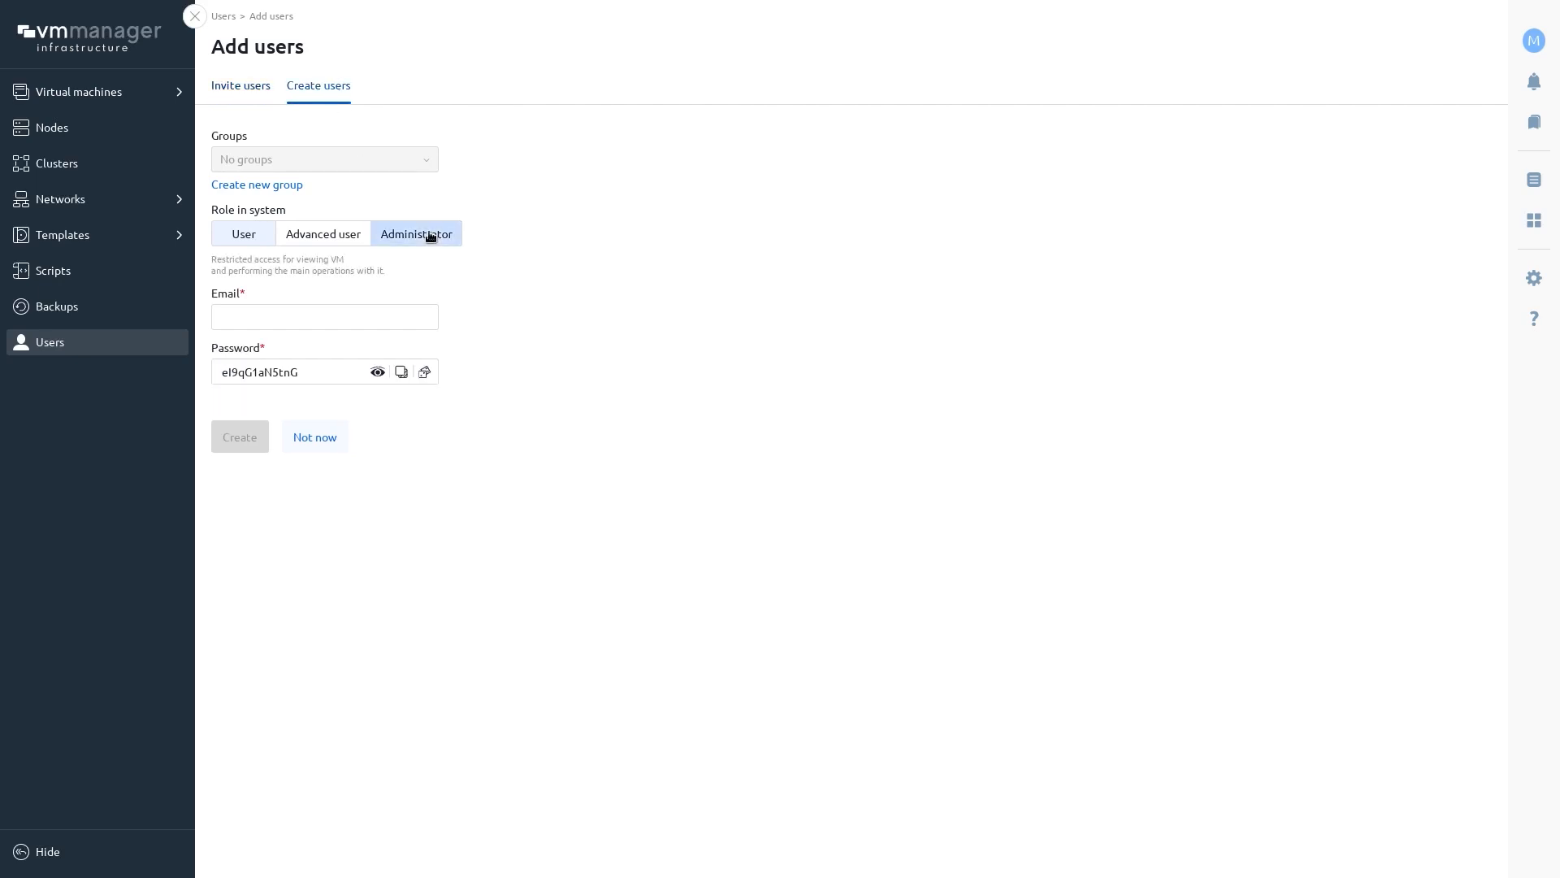
pyautogui.click(338, 236)
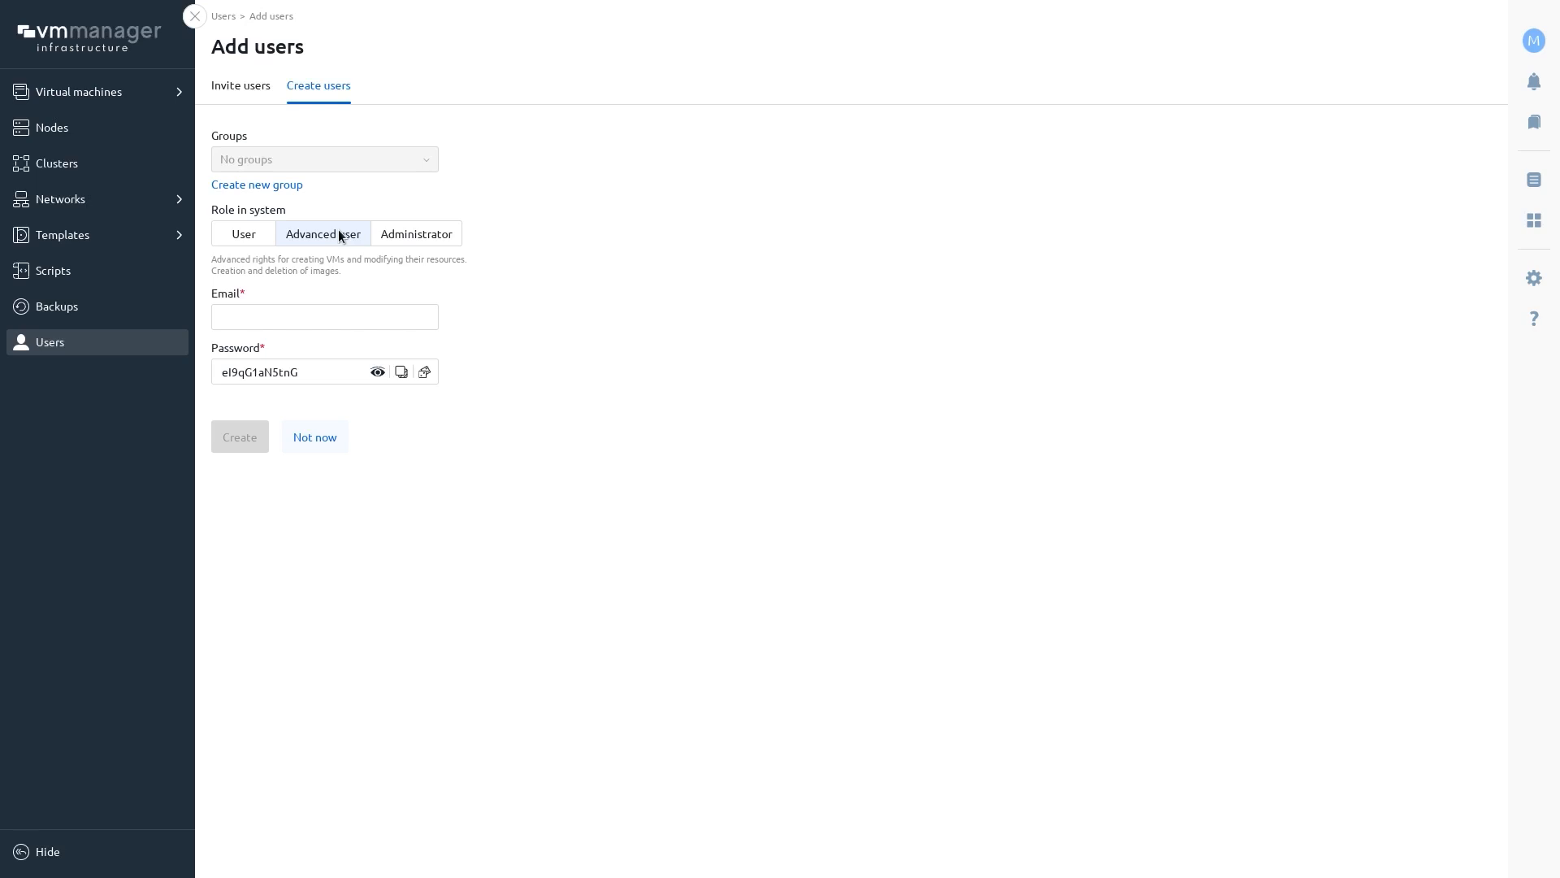
pyautogui.click(244, 235)
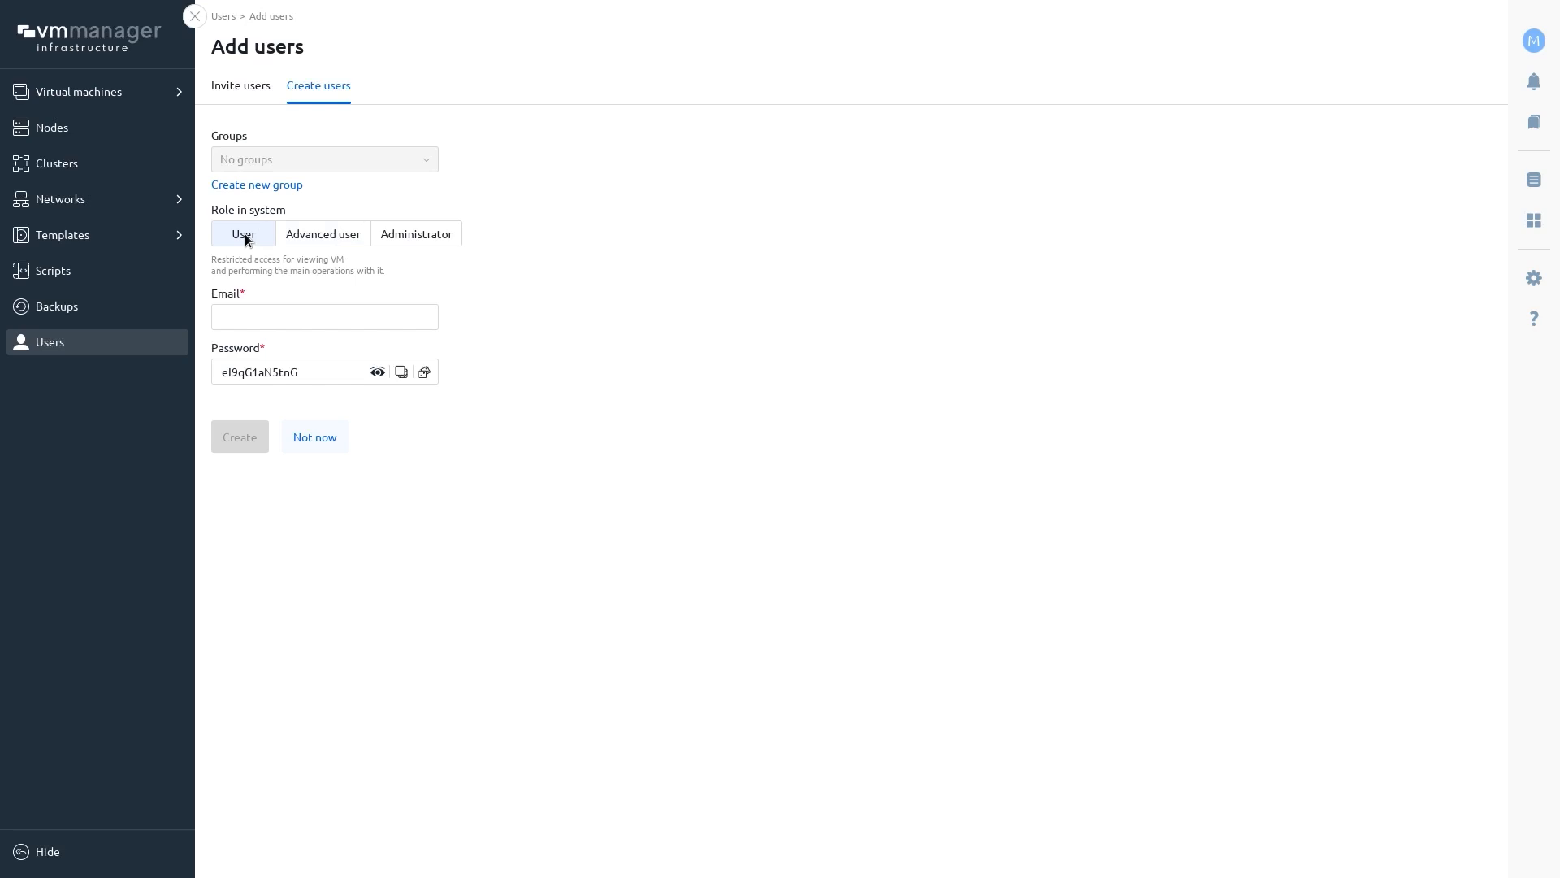
pyautogui.click(195, 17)
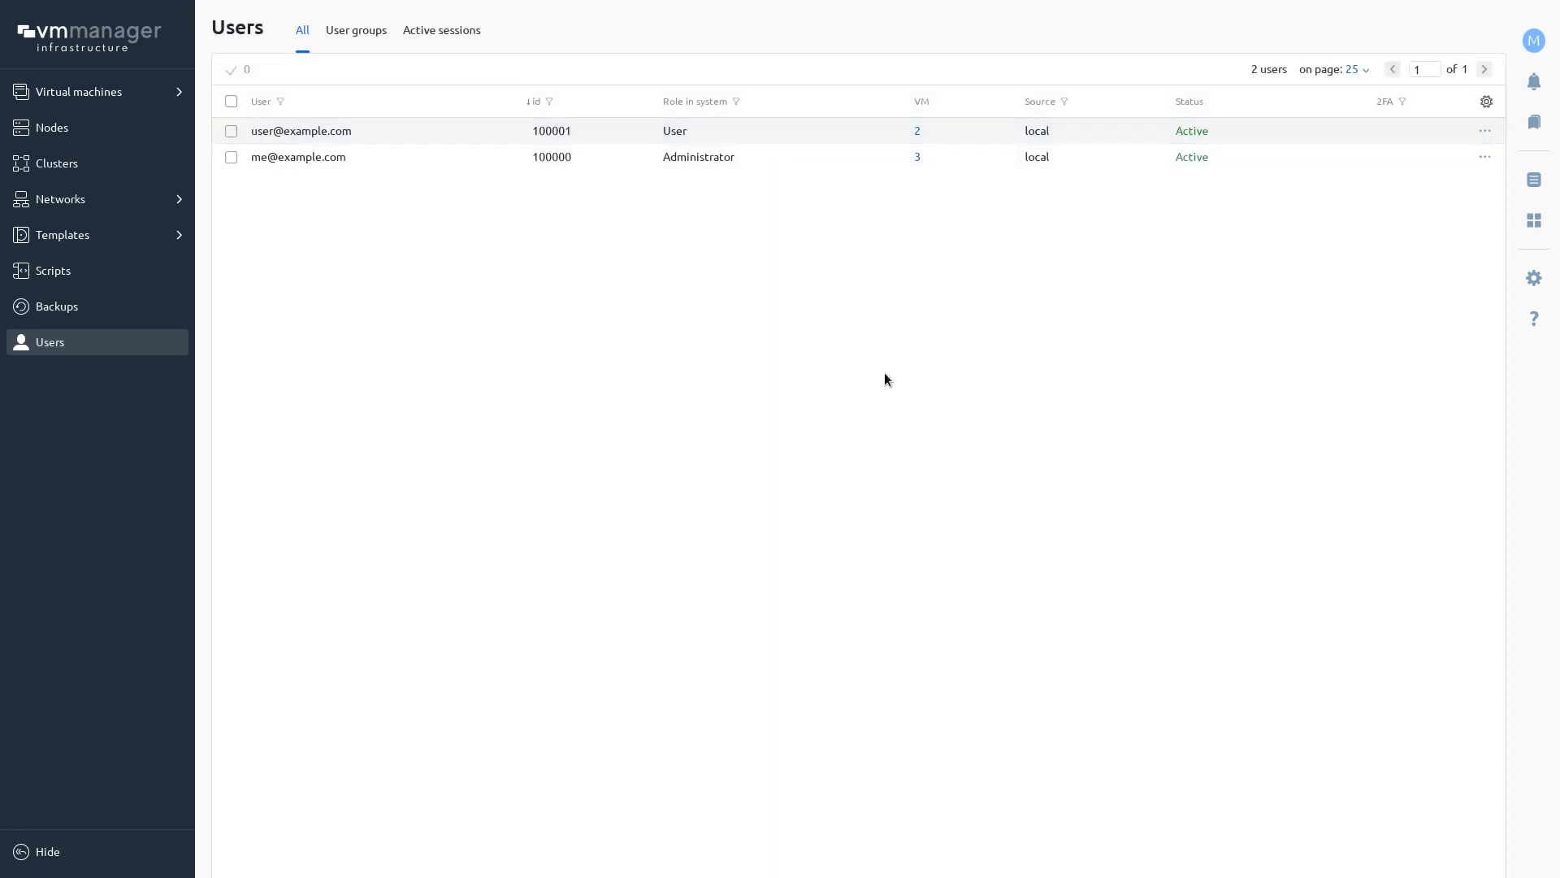
# Step: Review the personal, password and two-factor authentication settings in the current account's client area, leaving two-factor setup without enabling it
pyautogui.click(1533, 44)
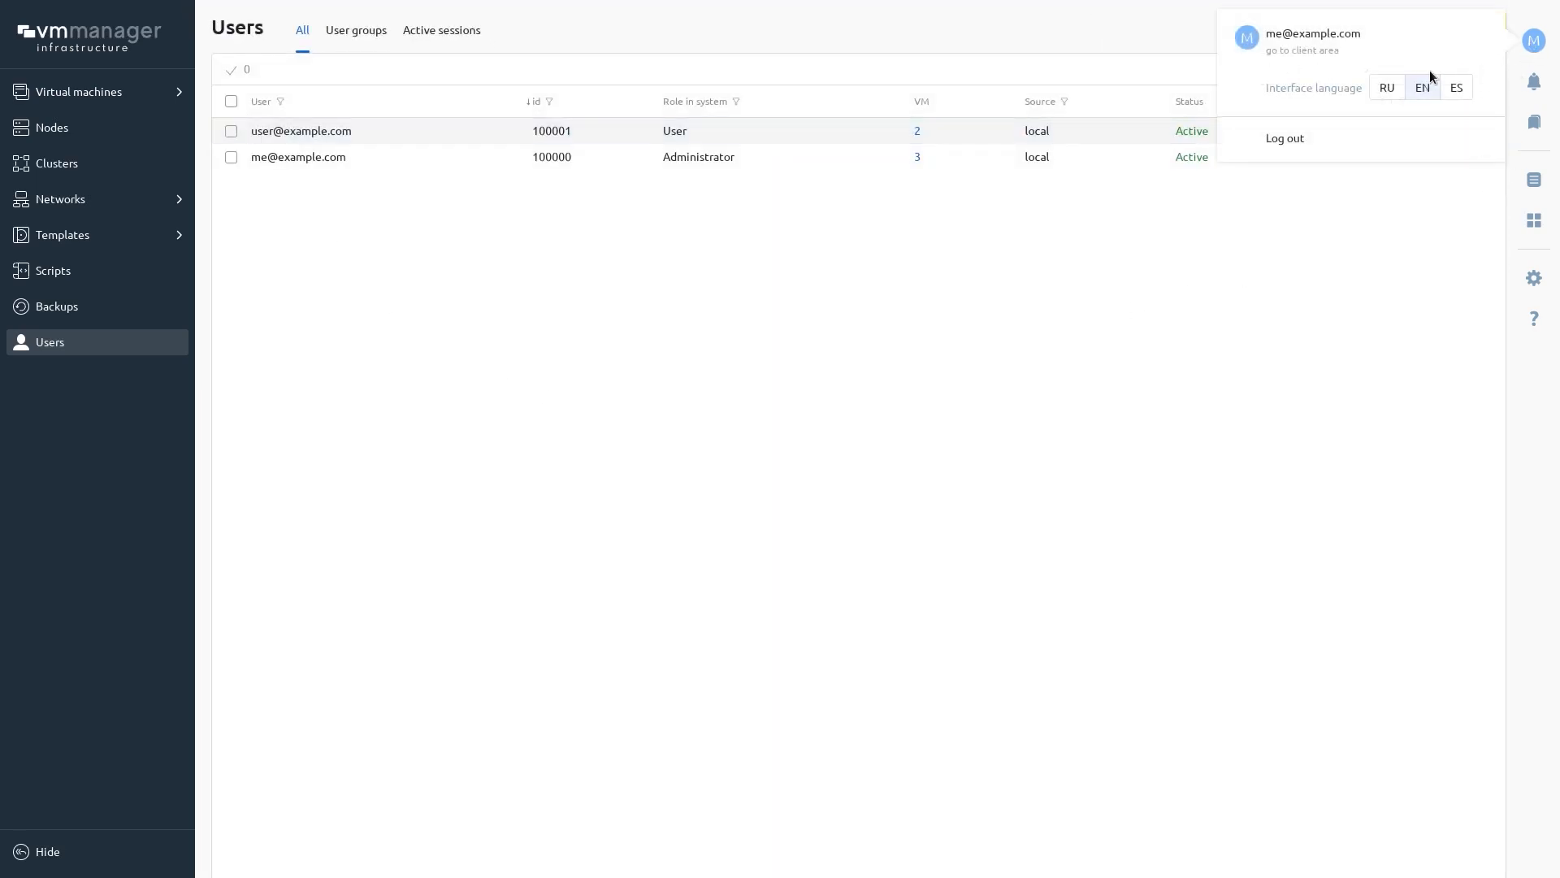
pyautogui.click(1294, 51)
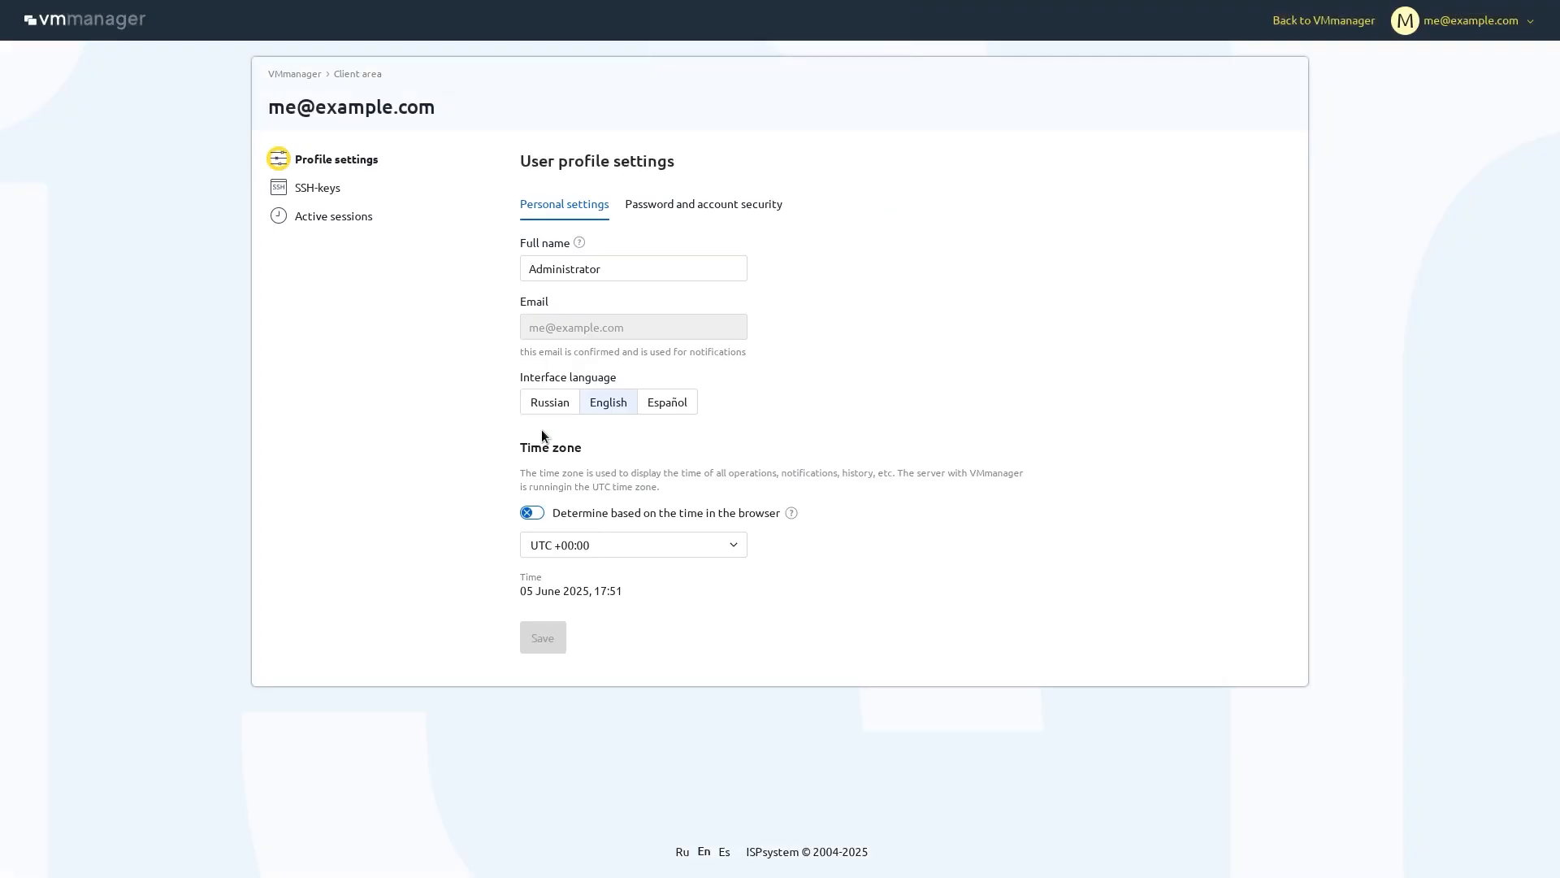
pyautogui.click(673, 210)
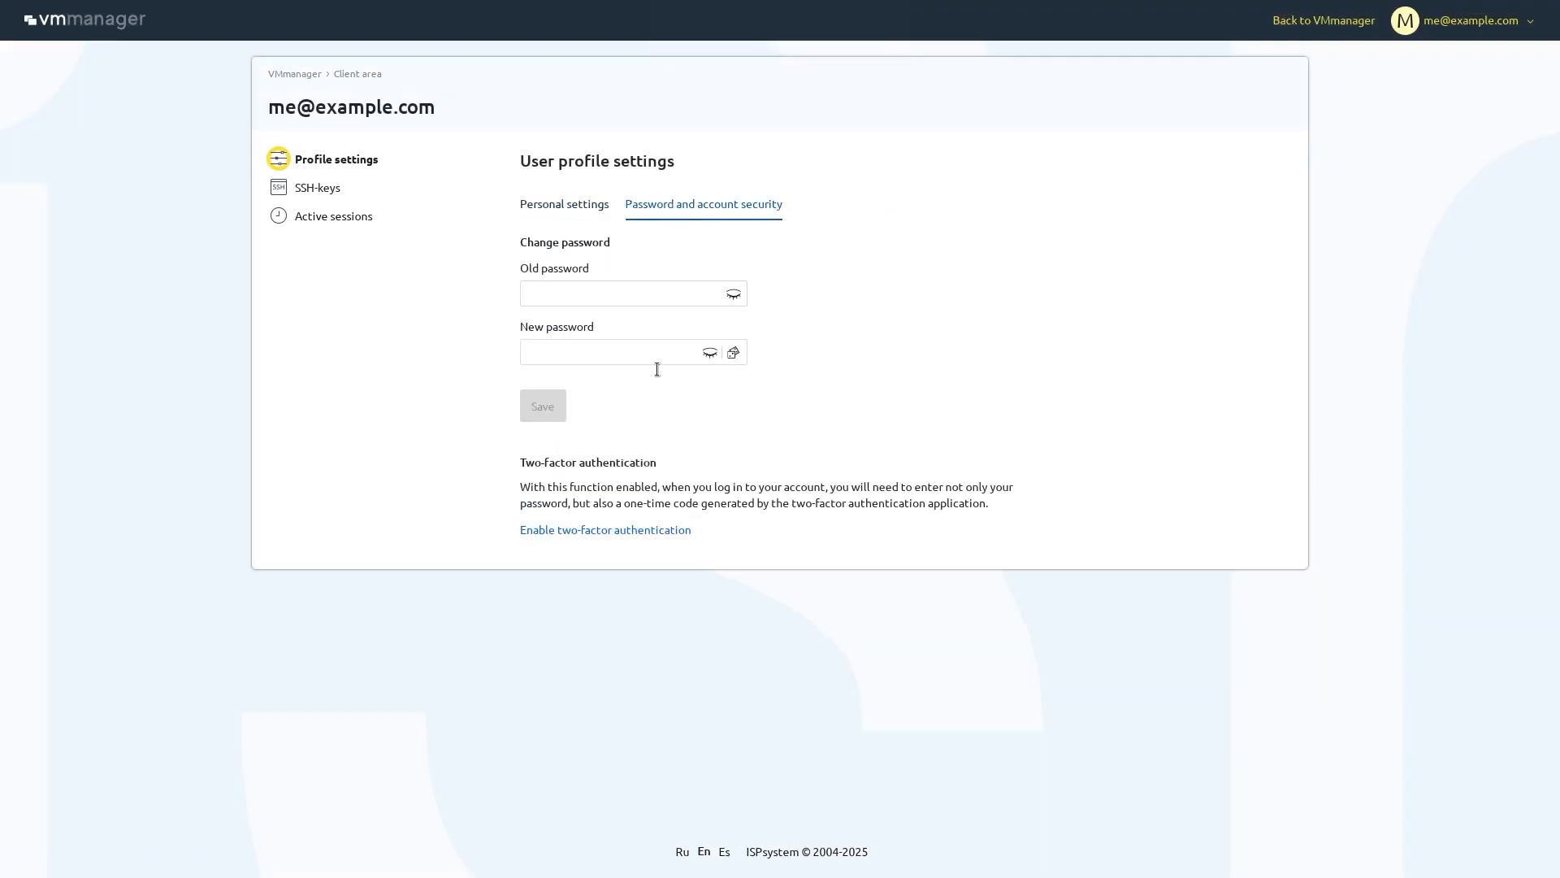
pyautogui.click(634, 530)
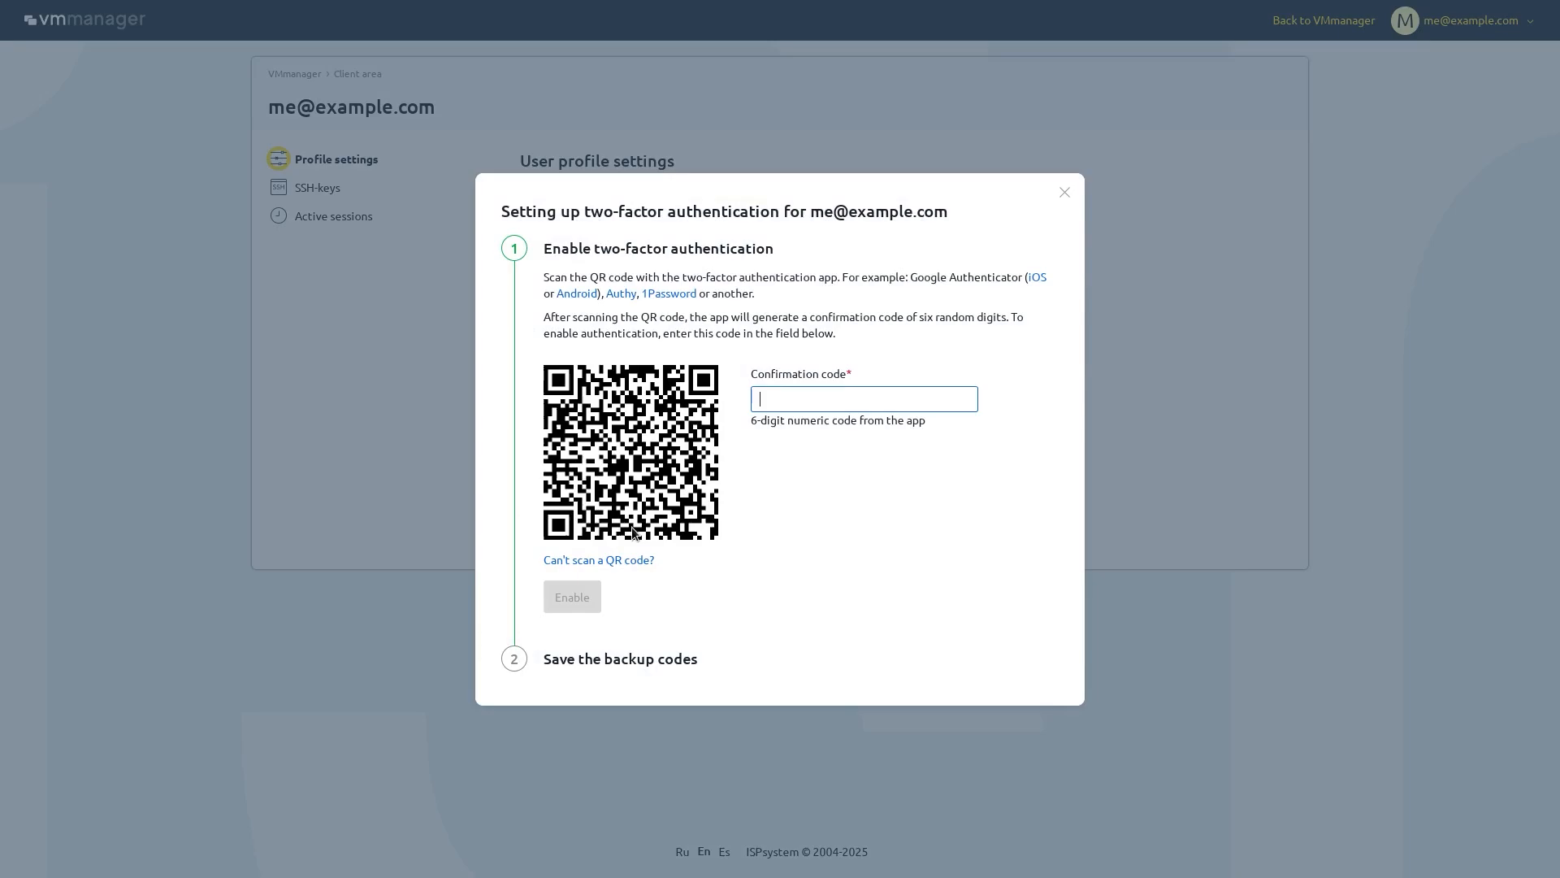
pyautogui.click(1067, 195)
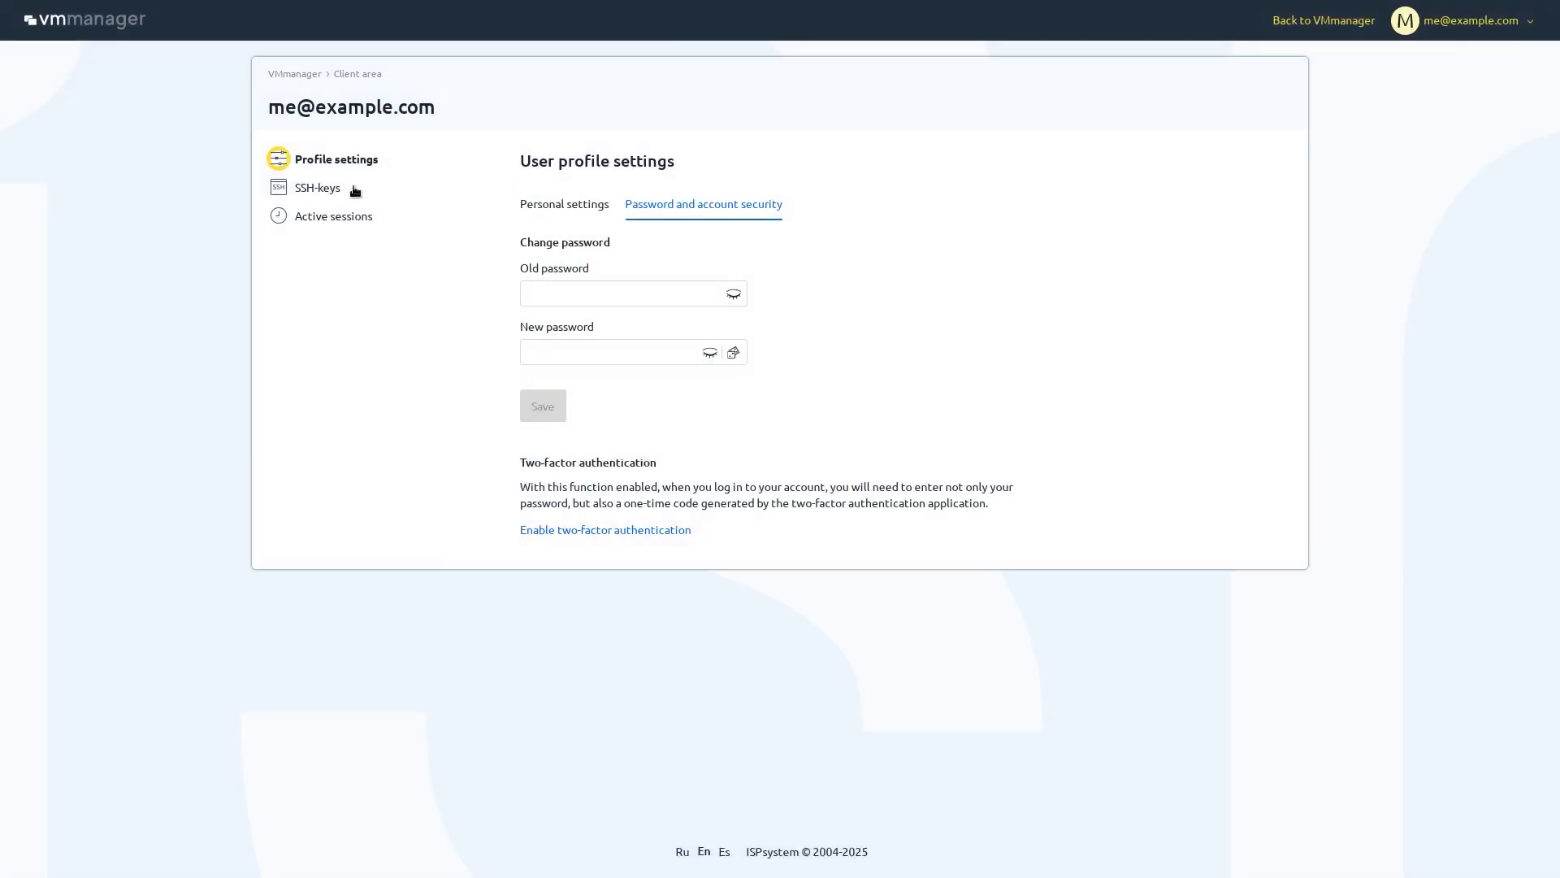
# Step: View the account's SSH keys and active sessions, and close the second session in the list
pyautogui.click(325, 189)
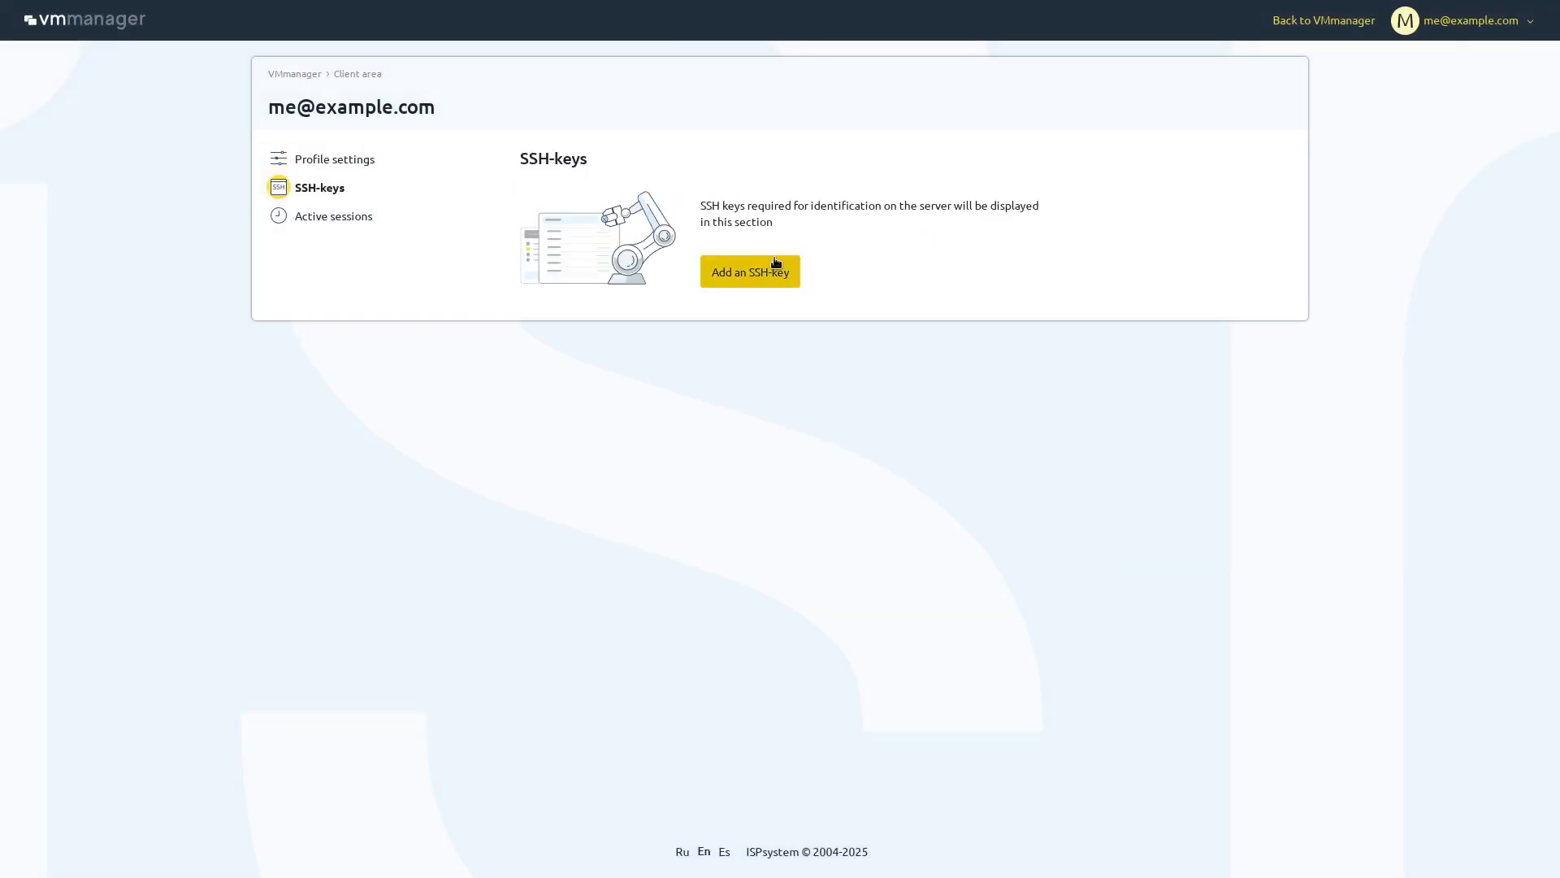
pyautogui.click(350, 216)
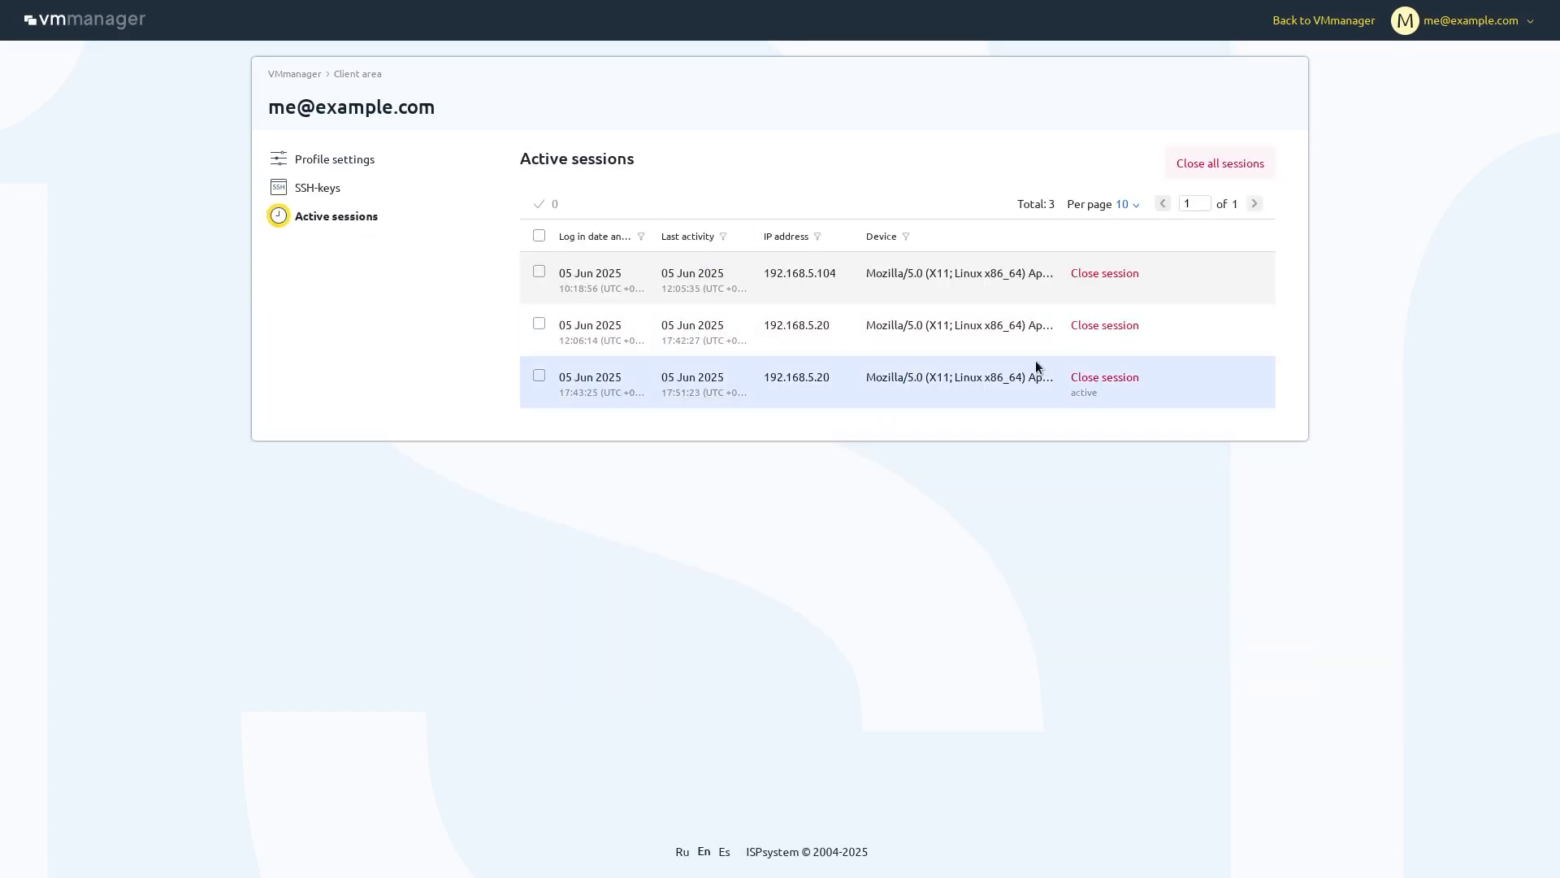
pyautogui.click(1097, 327)
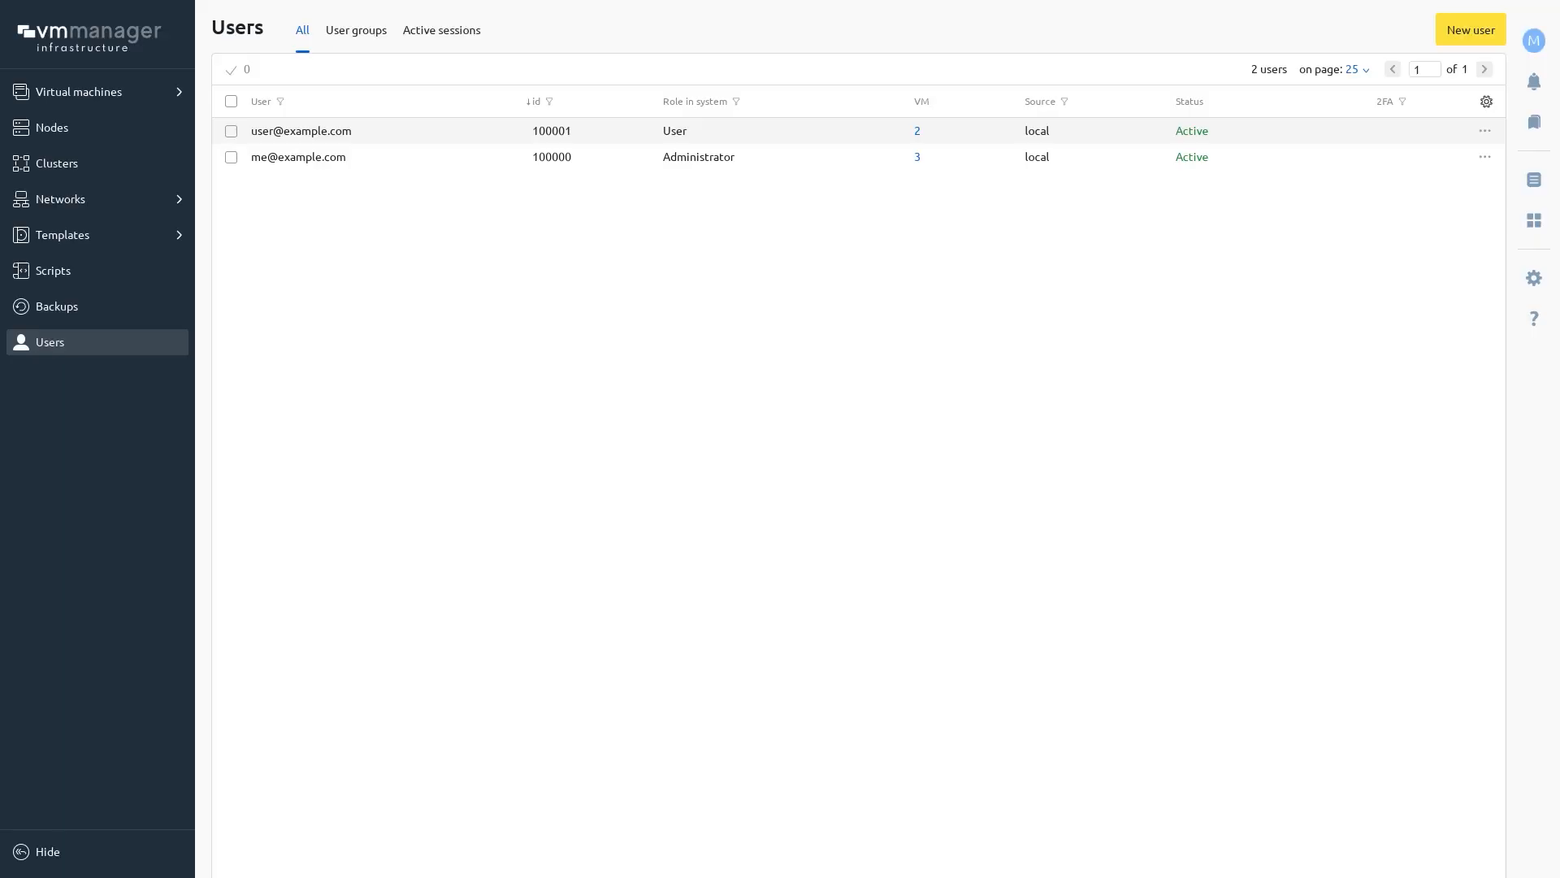
# Step: Review the operating system templates, repositories and ISO images, including the form for adding a repository, leaving without adding one
pyautogui.click(104, 234)
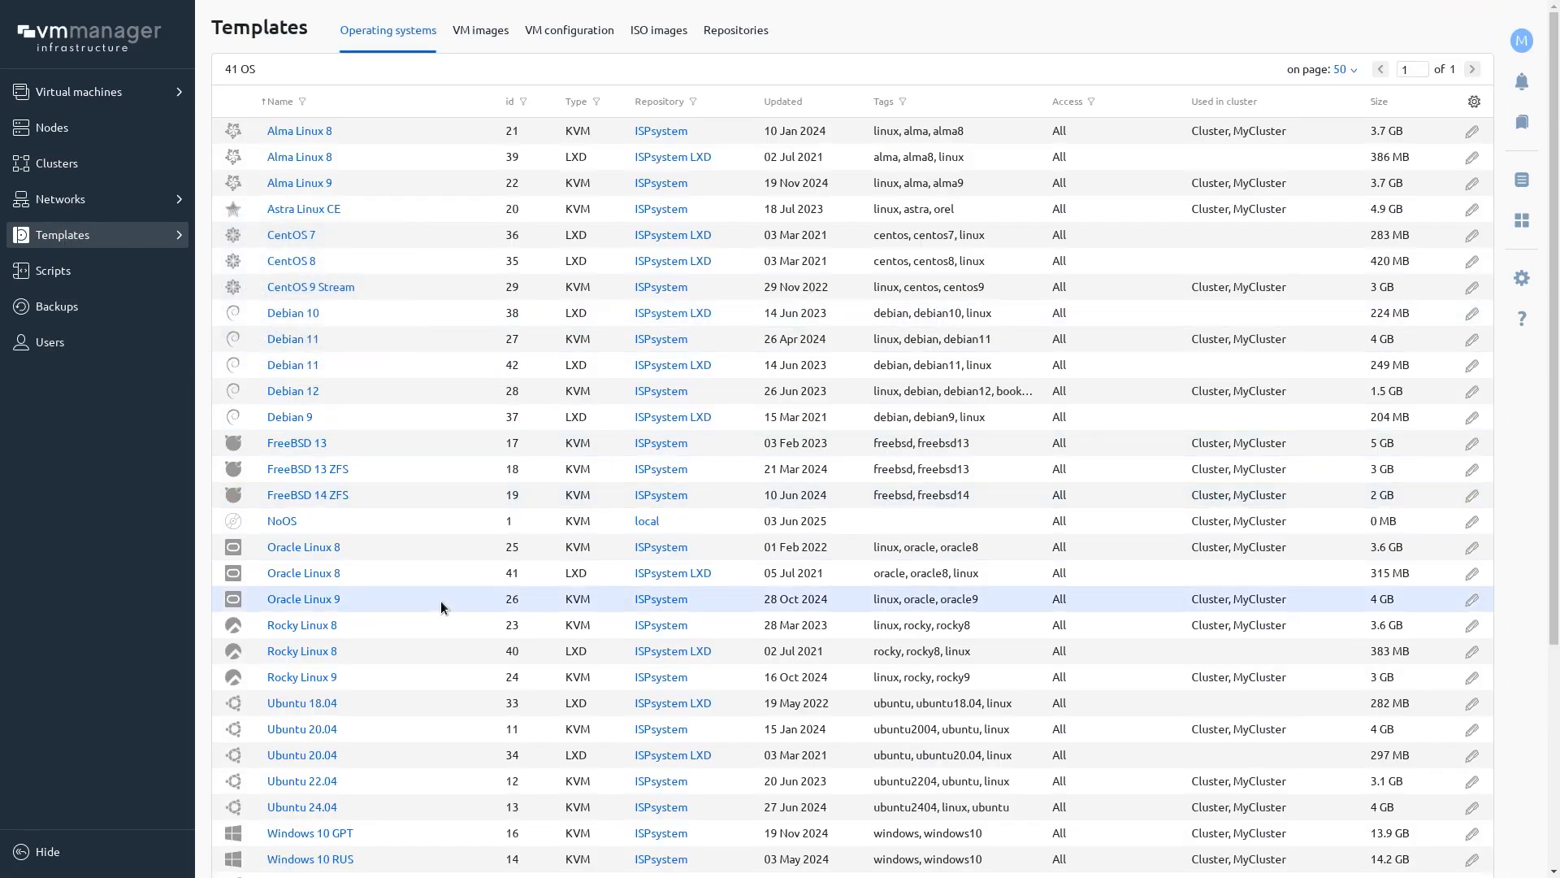
pyautogui.click(743, 31)
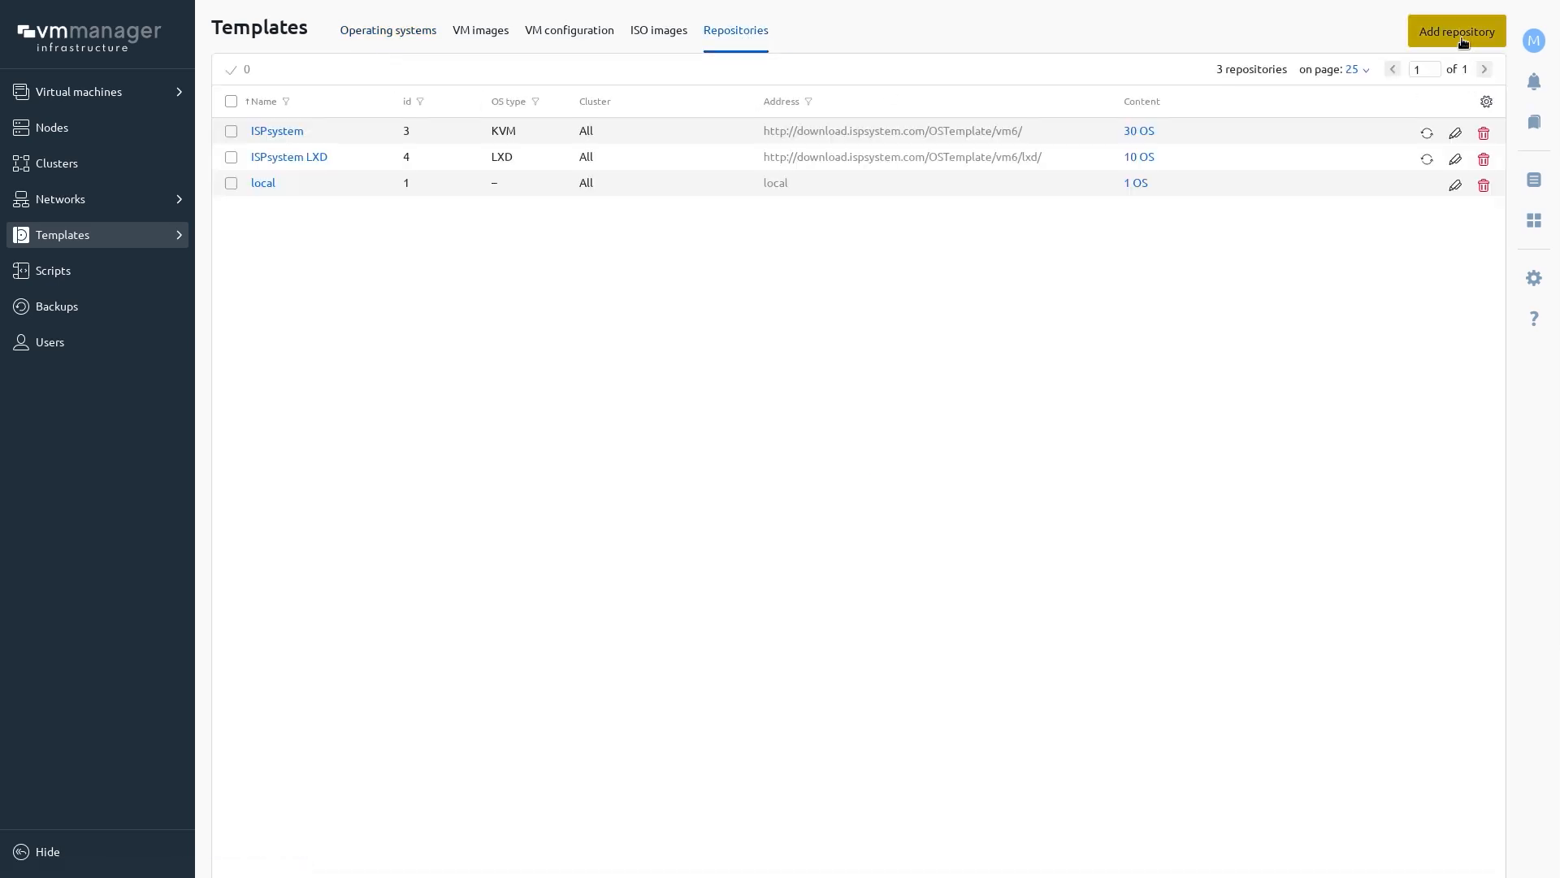
pyautogui.click(1460, 36)
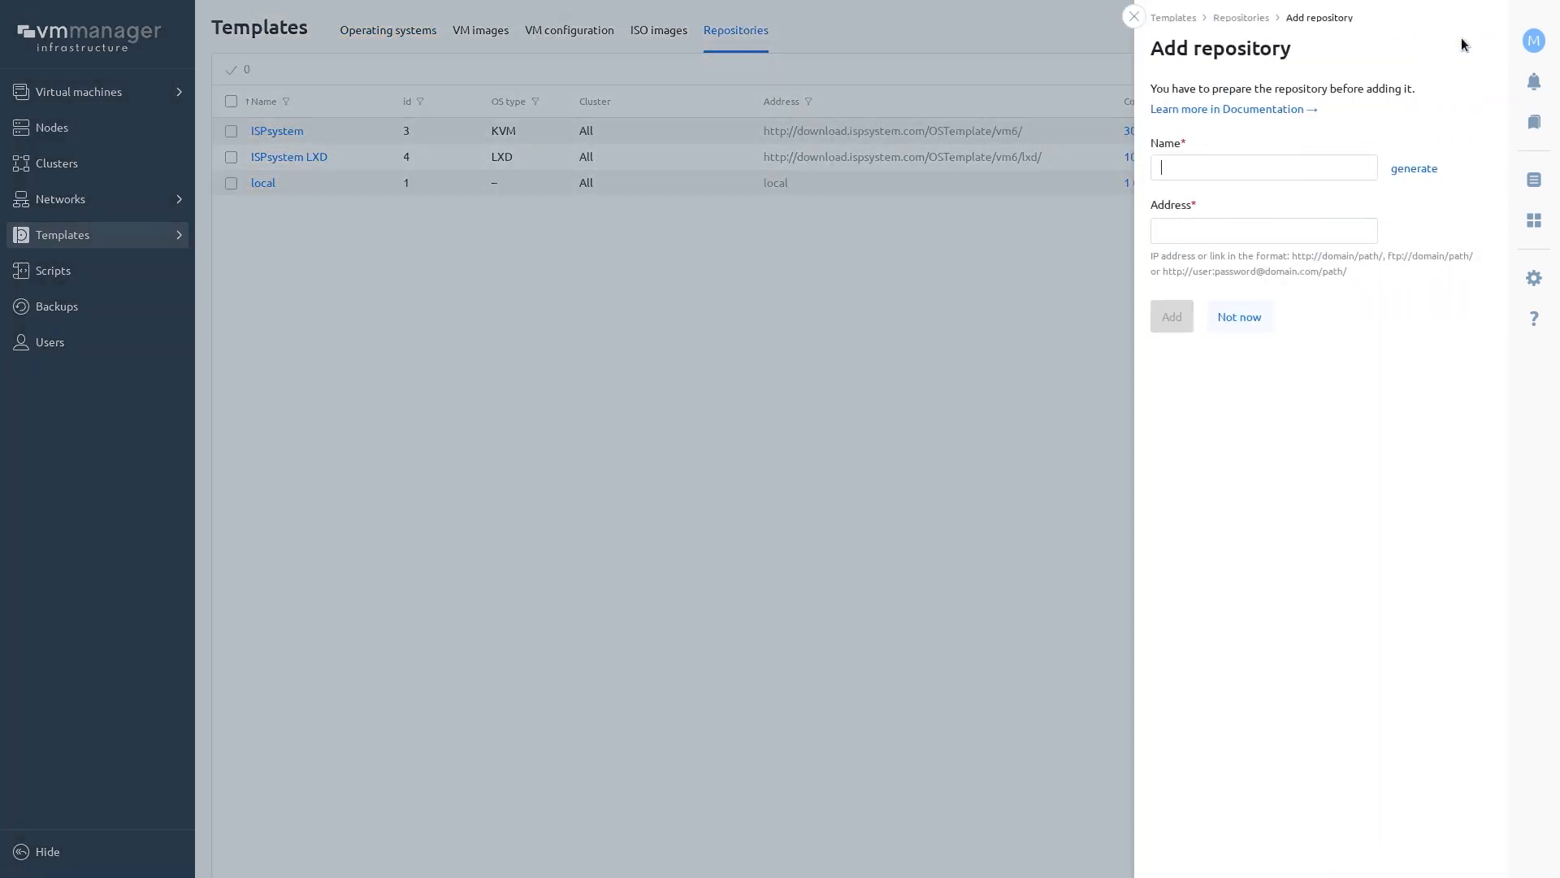
pyautogui.click(1137, 21)
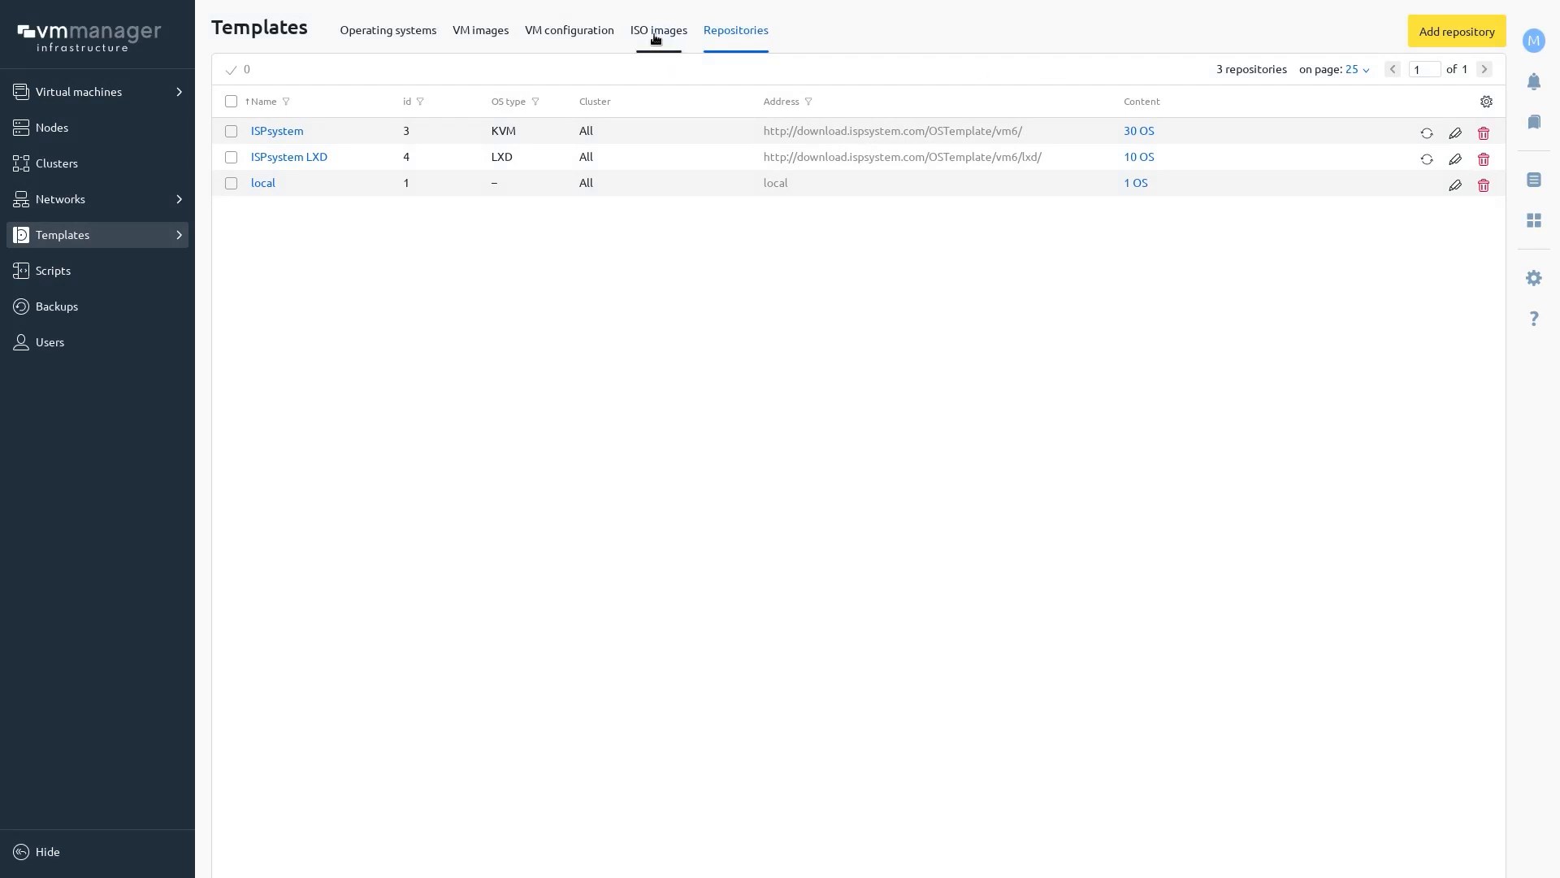
pyautogui.click(655, 36)
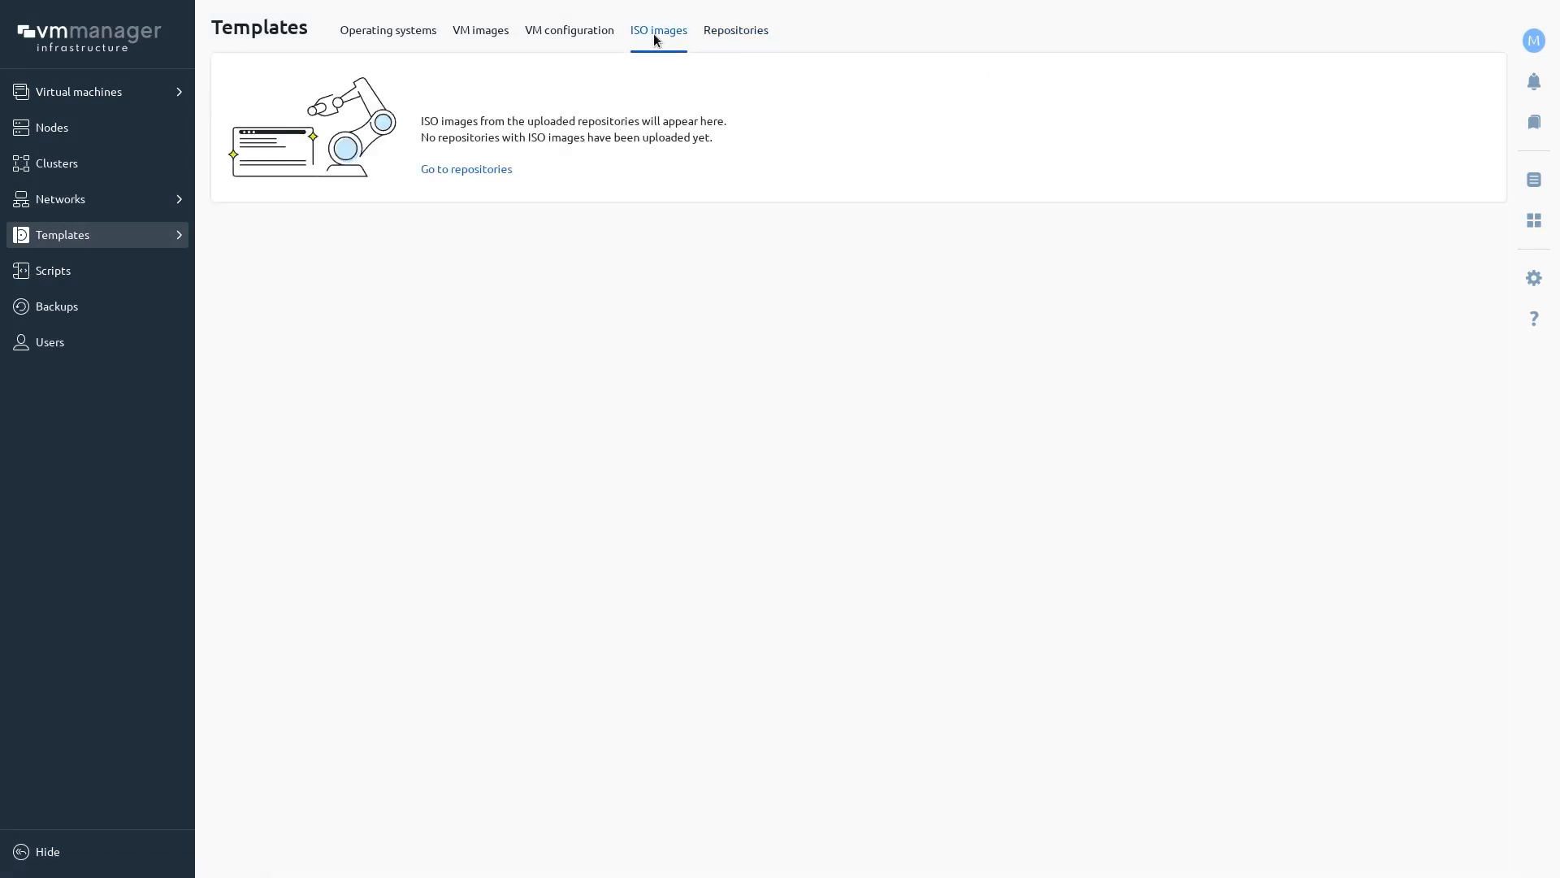
# Step: Start a new KVM VM configuration with SPICE connections and TERMIDESK integration enabled and the number of displays set to 2
pyautogui.click(574, 35)
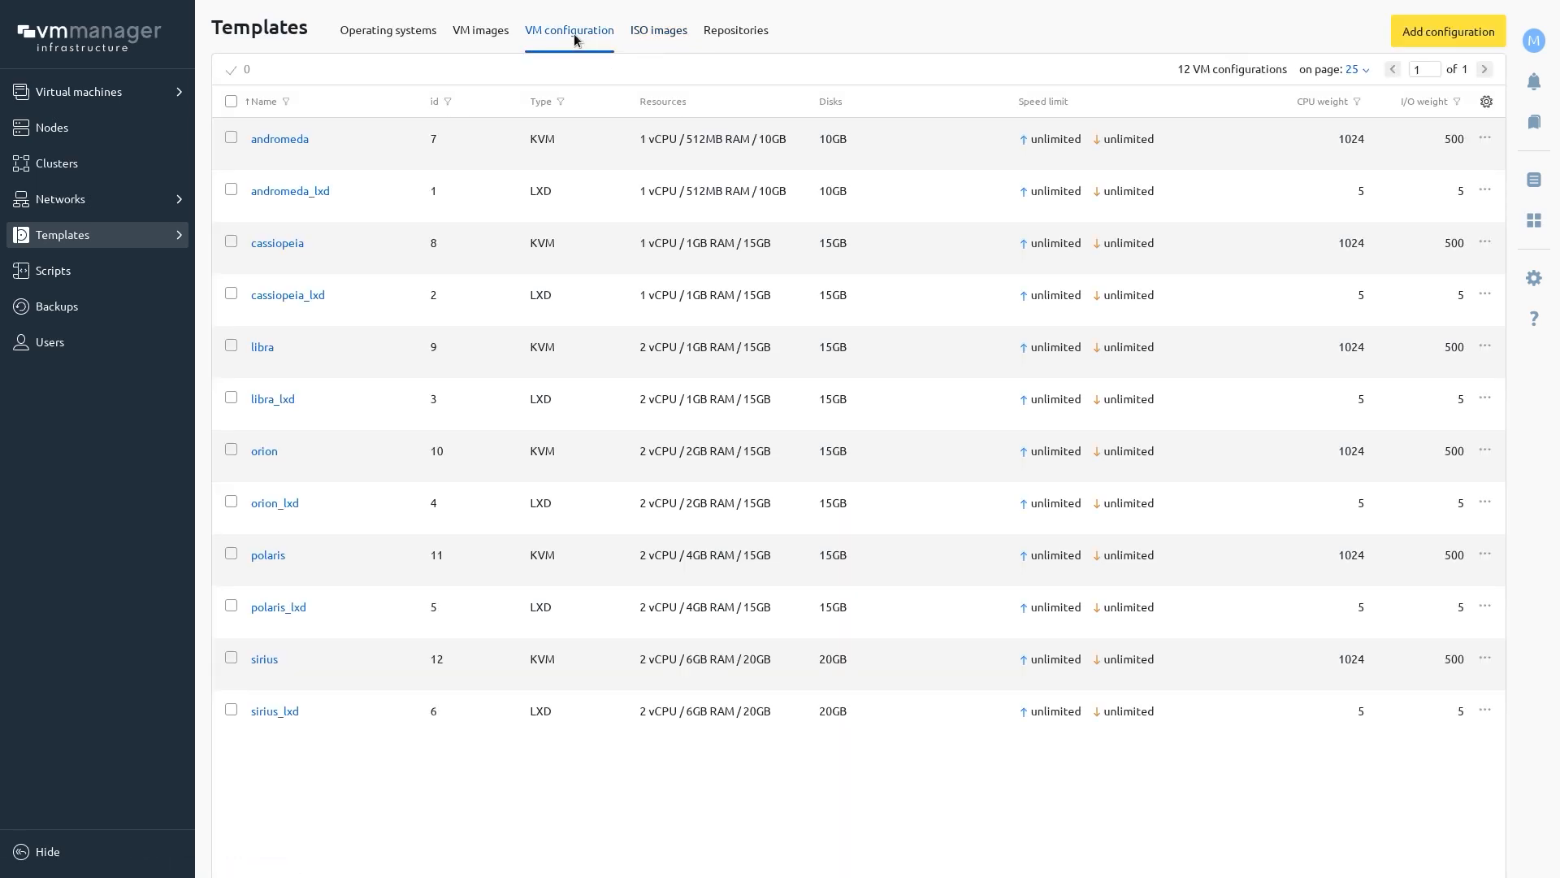
pyautogui.click(1448, 30)
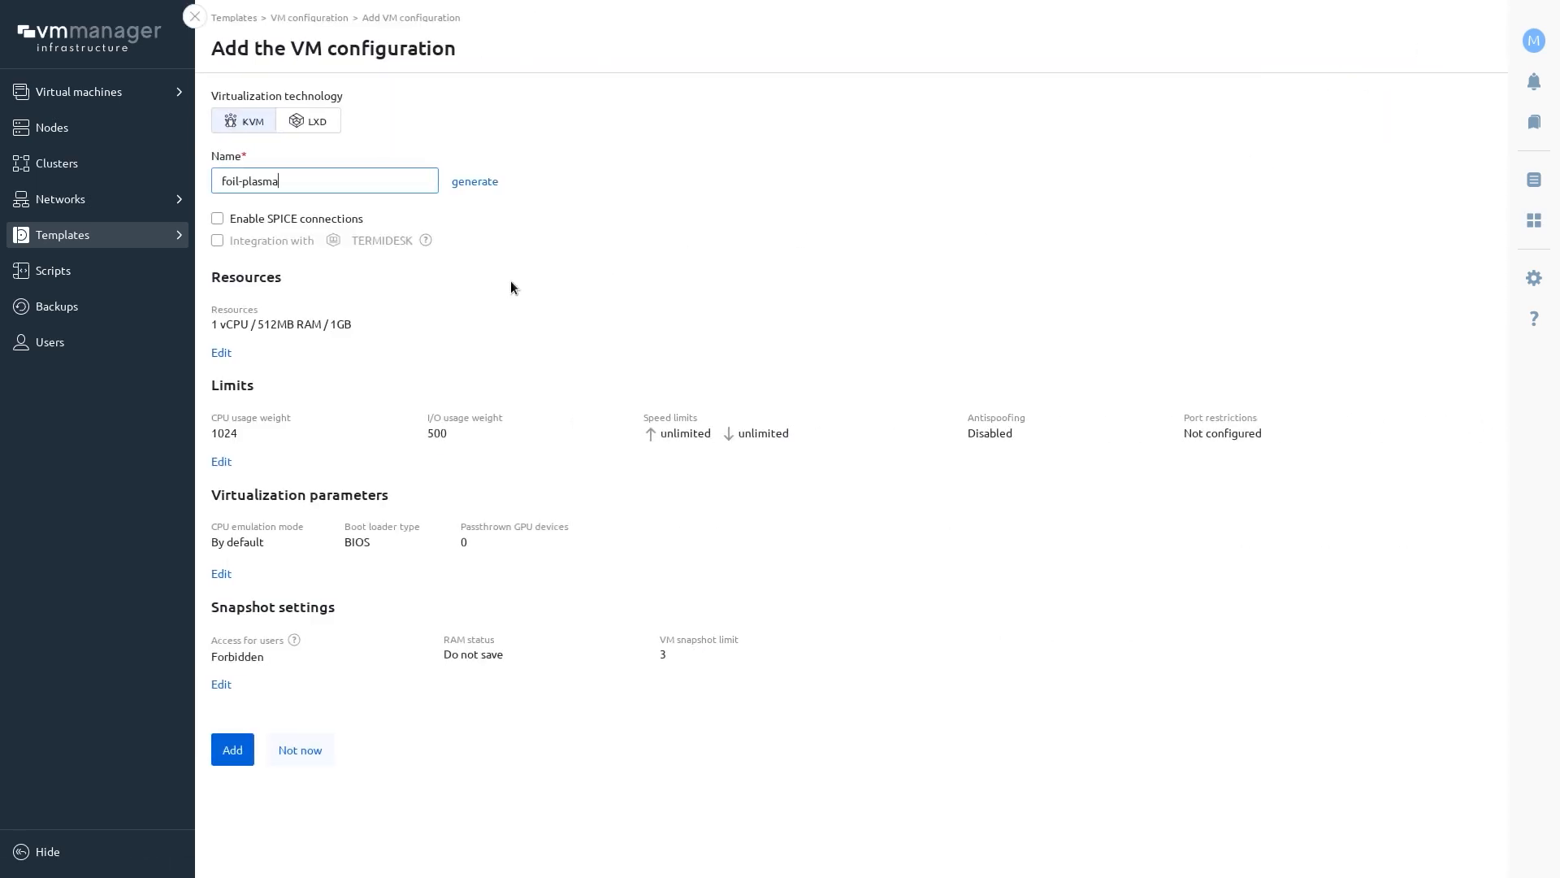
pyautogui.click(294, 220)
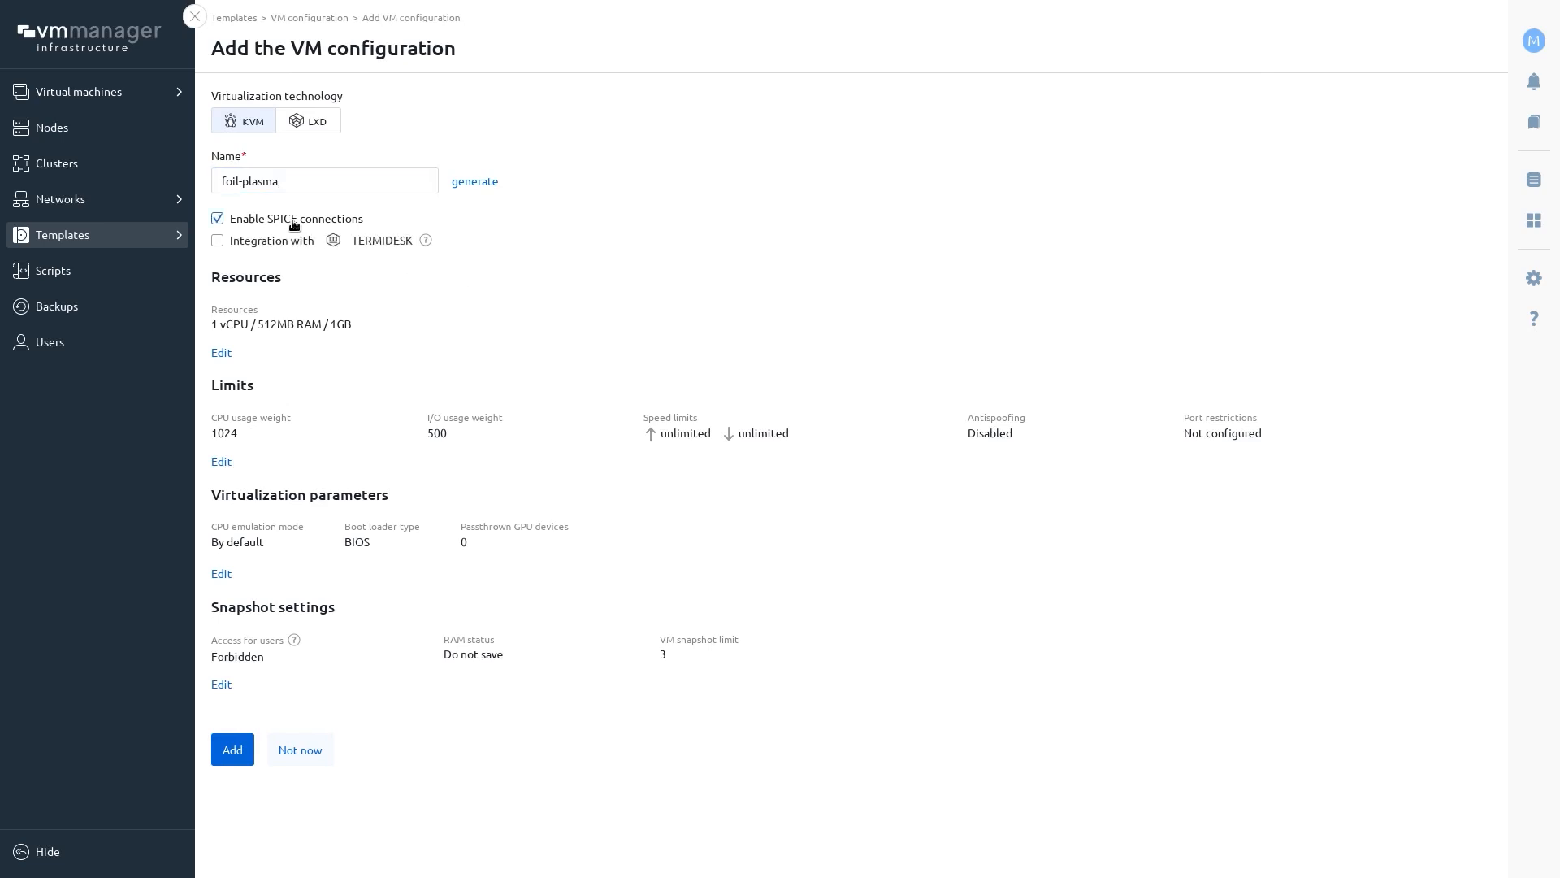
pyautogui.click(294, 242)
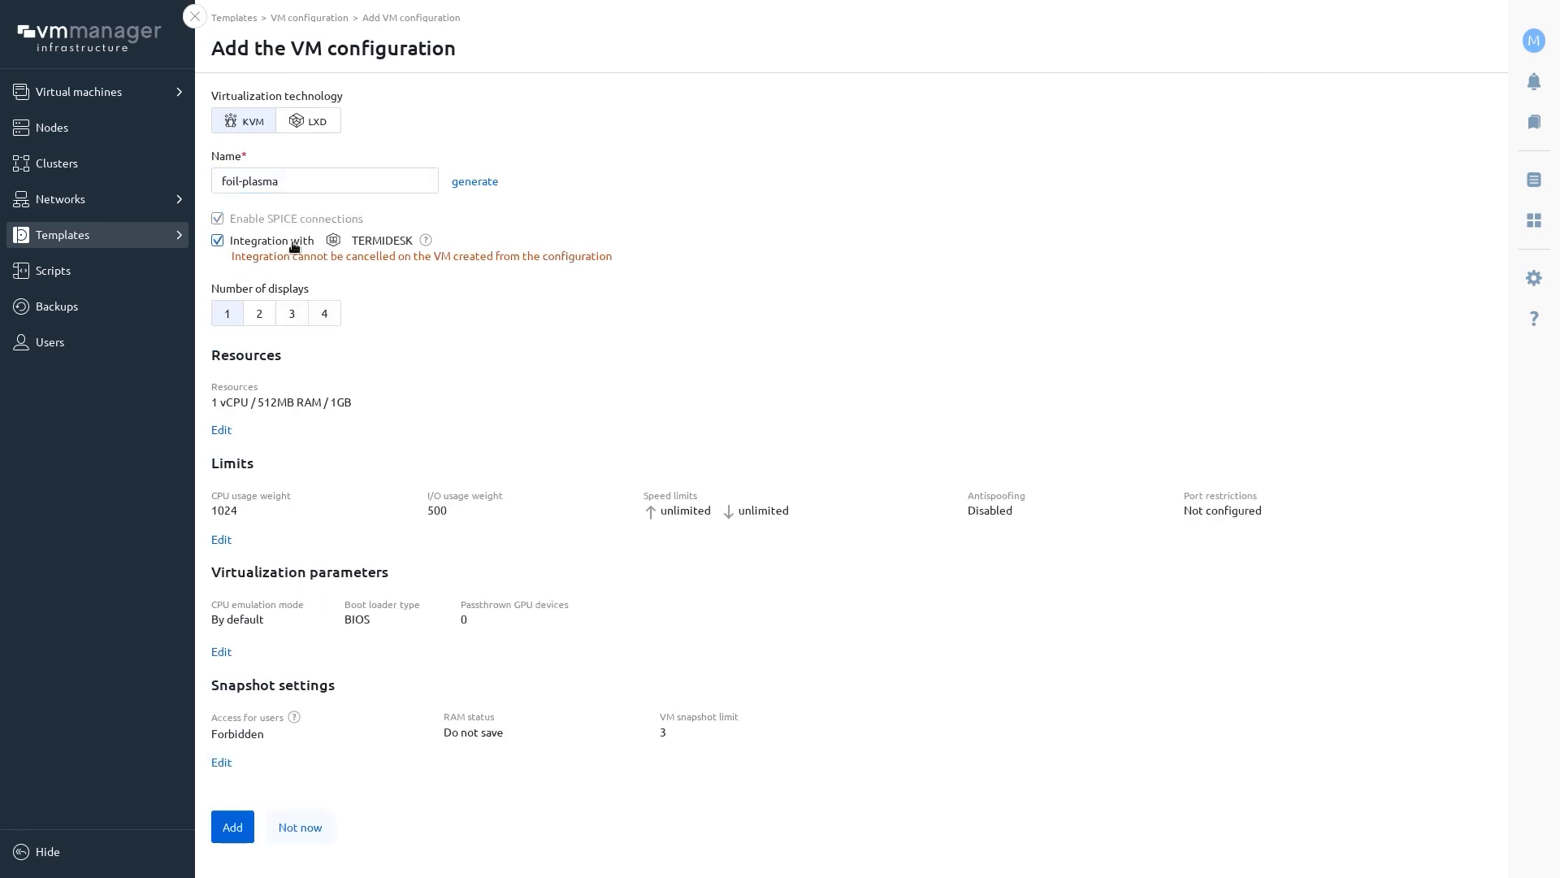
pyautogui.click(265, 319)
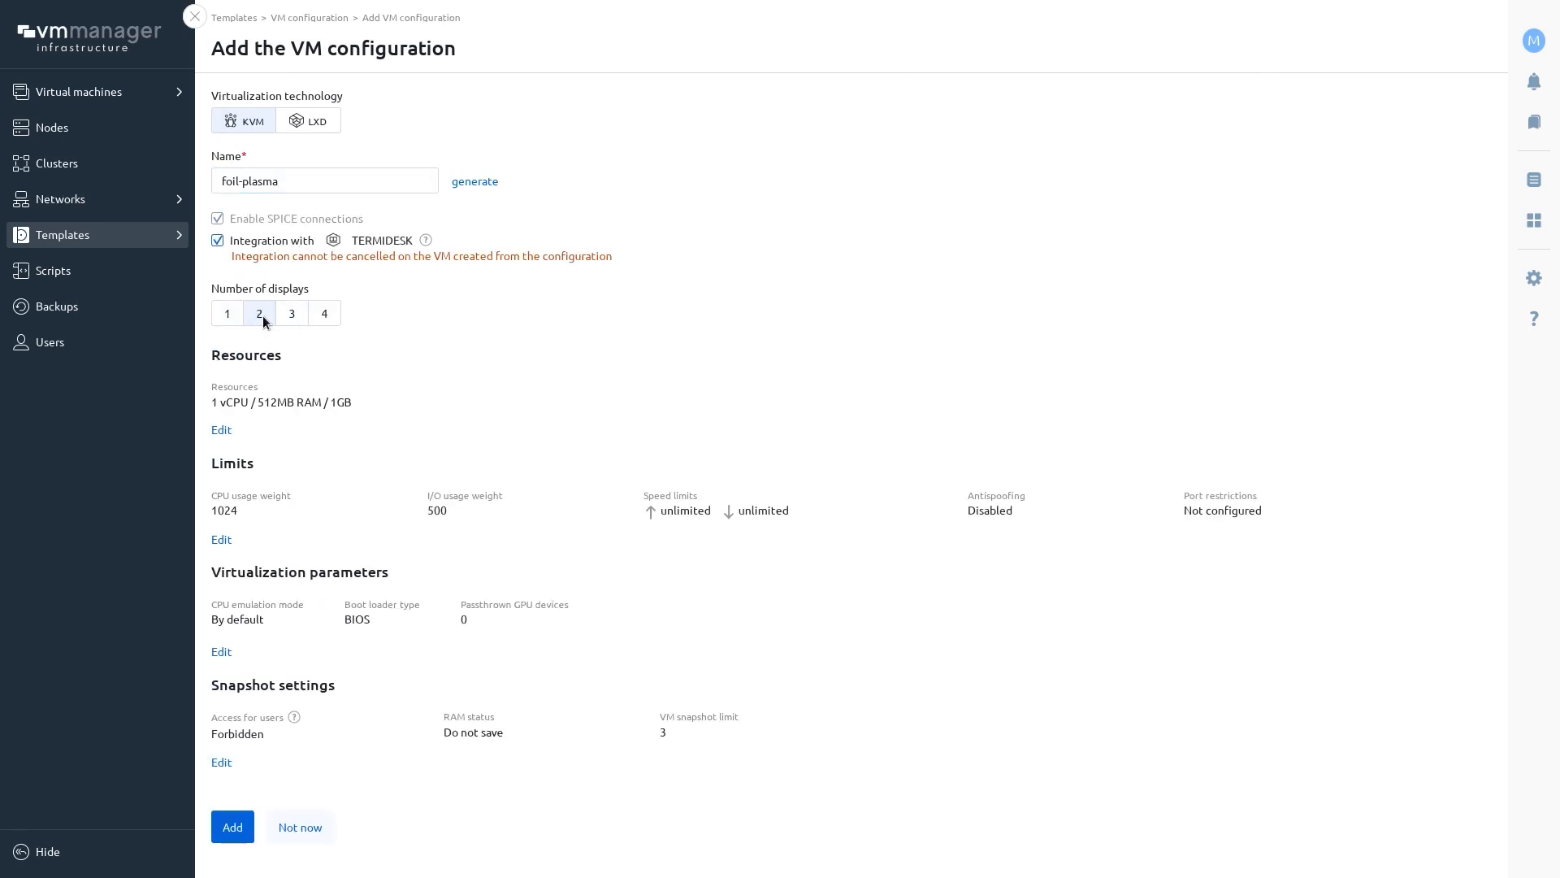
# Step: Allow CPU, RAM and disk increases without rebooting the VM, and set the configuration's resources to 10 vCPU and 77 GB RAM
pyautogui.click(222, 430)
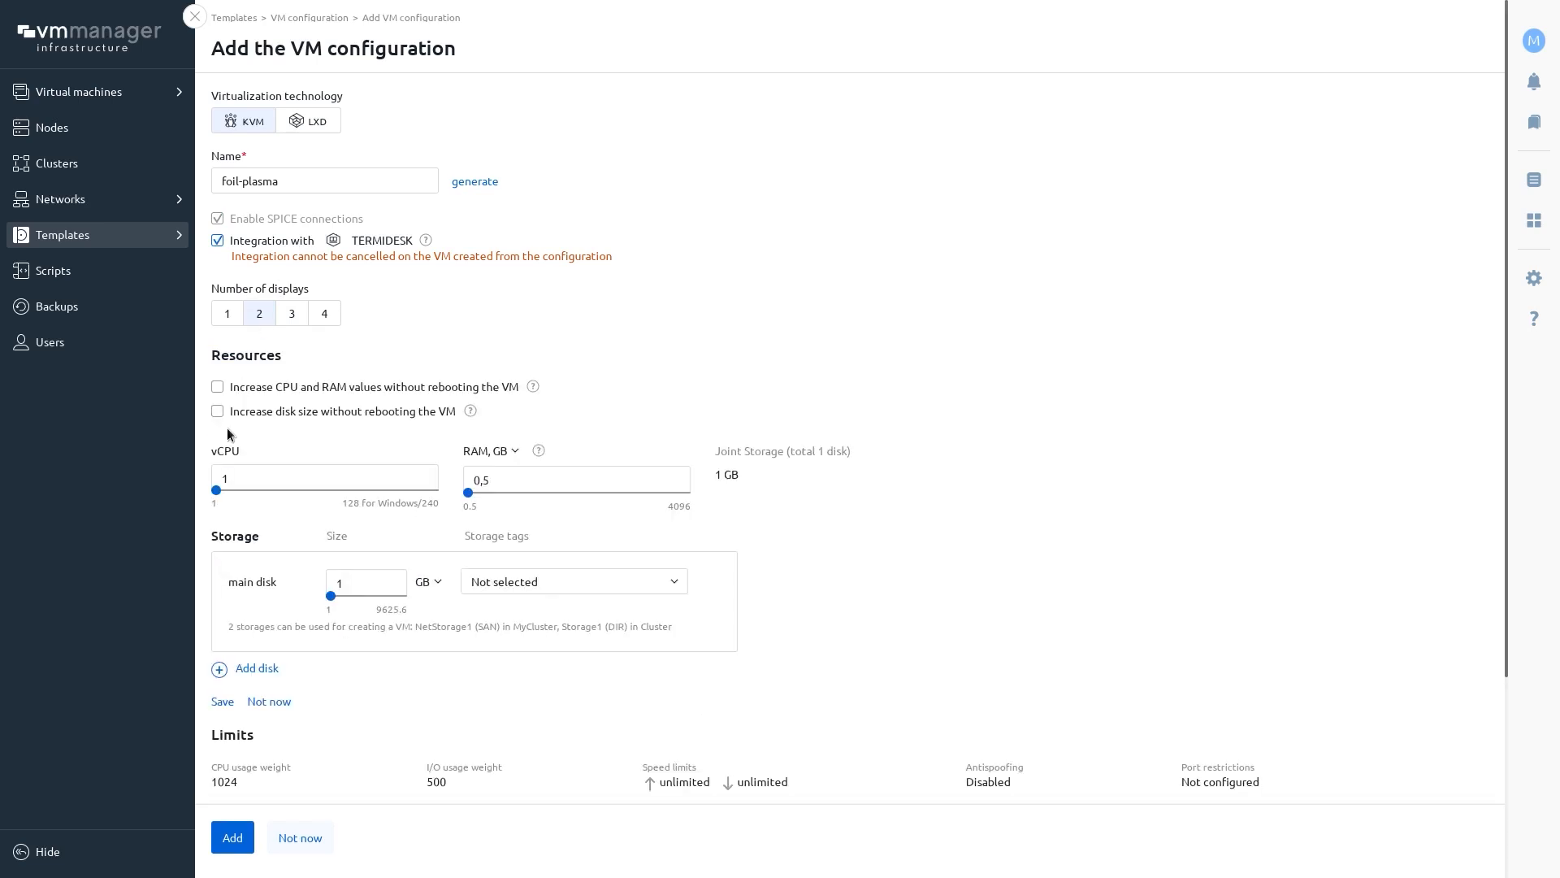
pyautogui.click(217, 388)
pyautogui.click(217, 412)
pyautogui.moveTo(216, 490); pyautogui.dragTo(224, 490)
pyautogui.moveTo(468, 491); pyautogui.dragTo(472, 491)
pyautogui.click(516, 452)
pyautogui.click(515, 484)
# Step: Set the main disk size to 128 GB, add a second 1 GB disk, and save the configuration's resources
pyautogui.moveTo(331, 595); pyautogui.dragTo(349, 596)
pyautogui.click(533, 582)
pyautogui.click(369, 655)
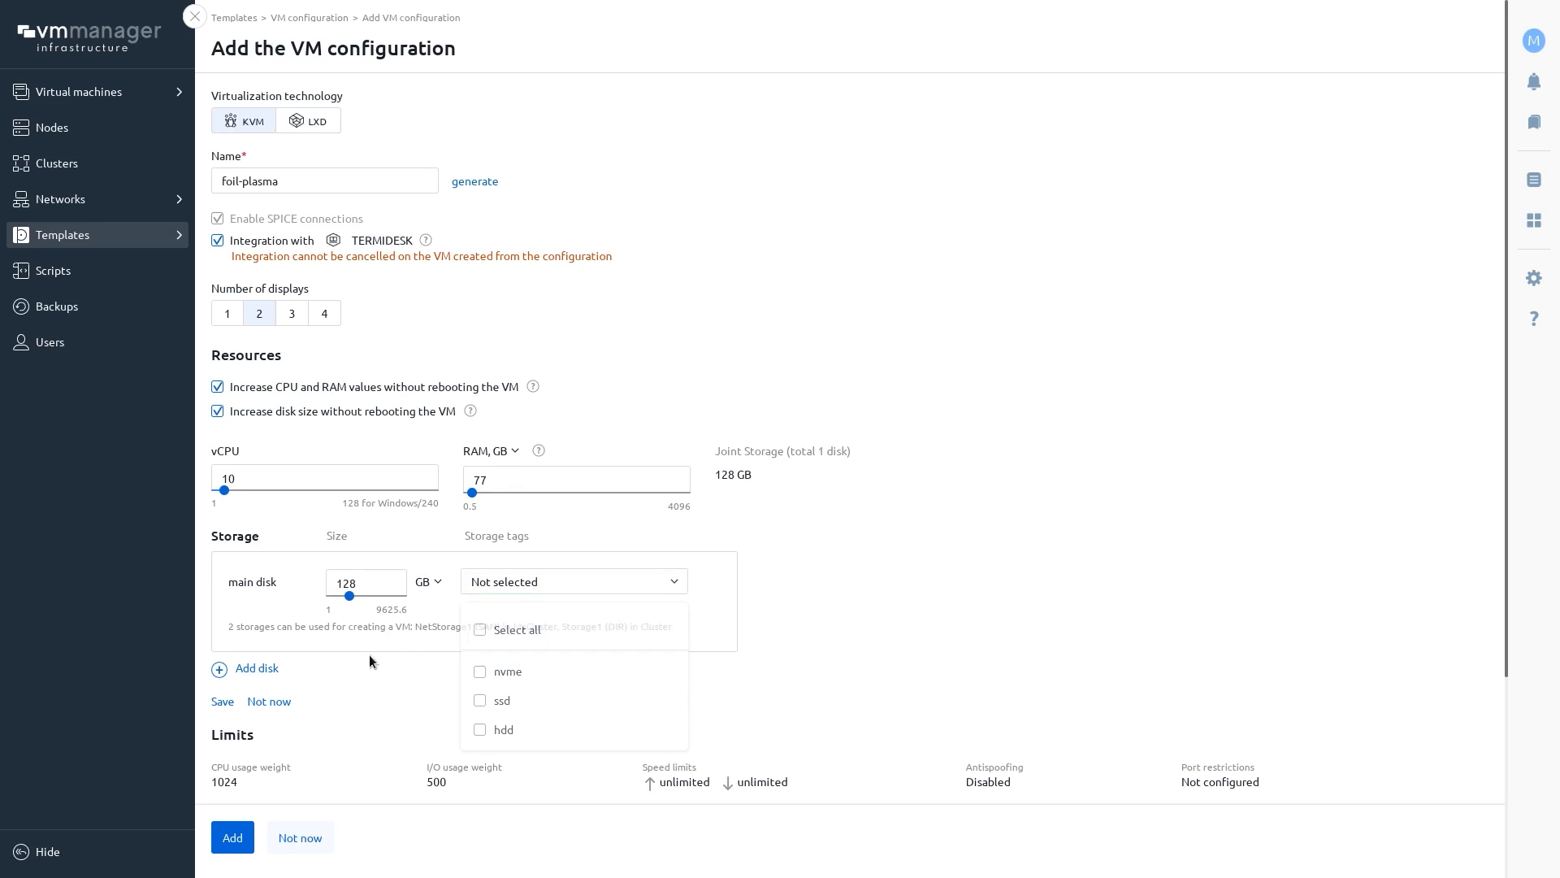
pyautogui.click(270, 668)
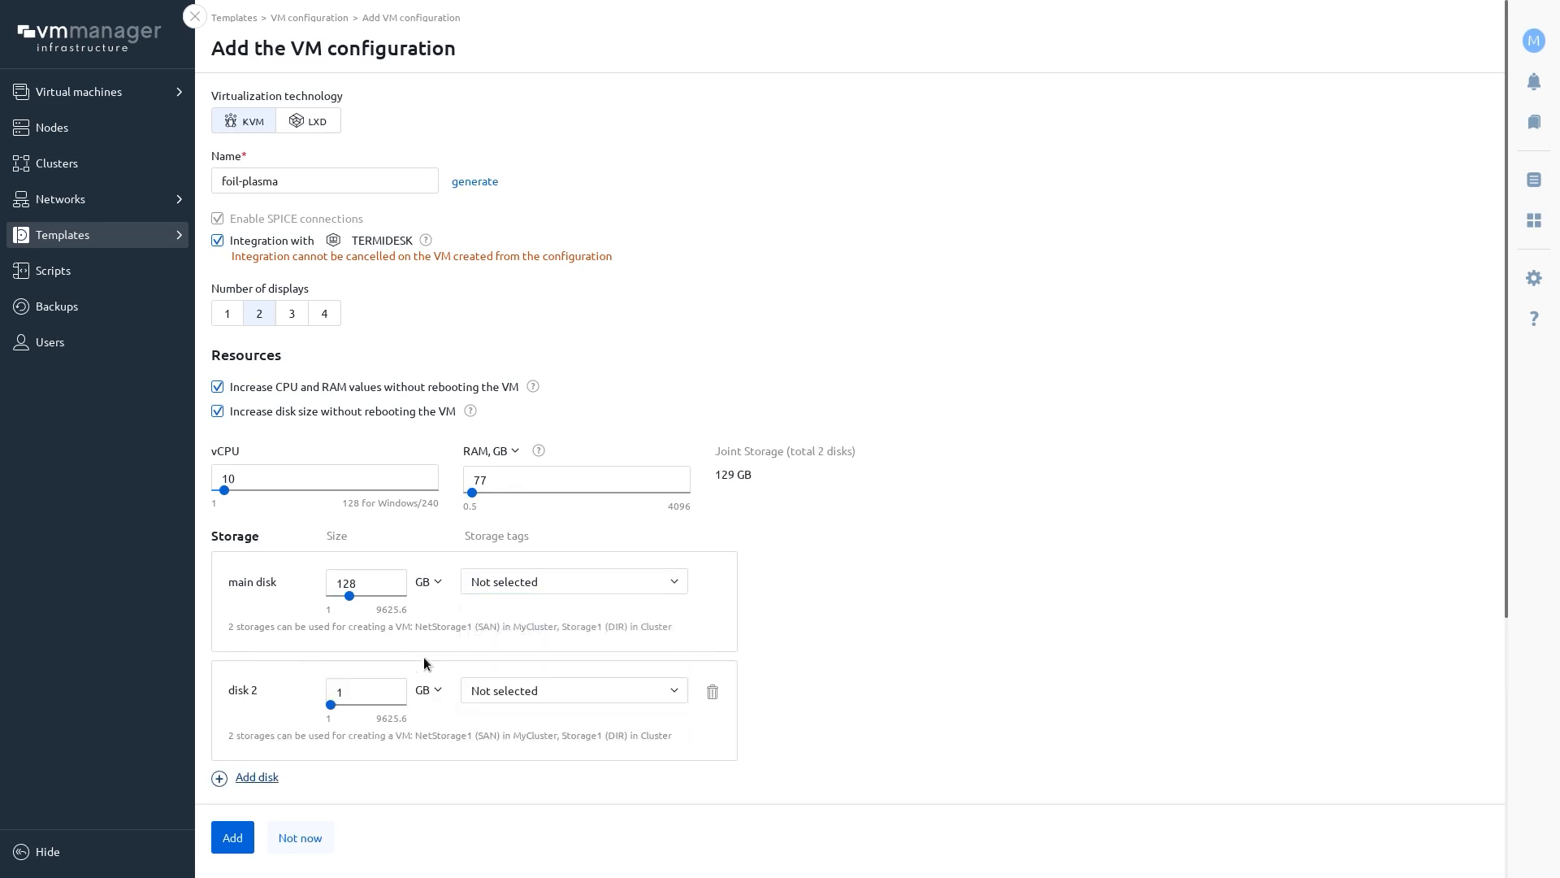
pyautogui.scroll(-3, 424, 653)
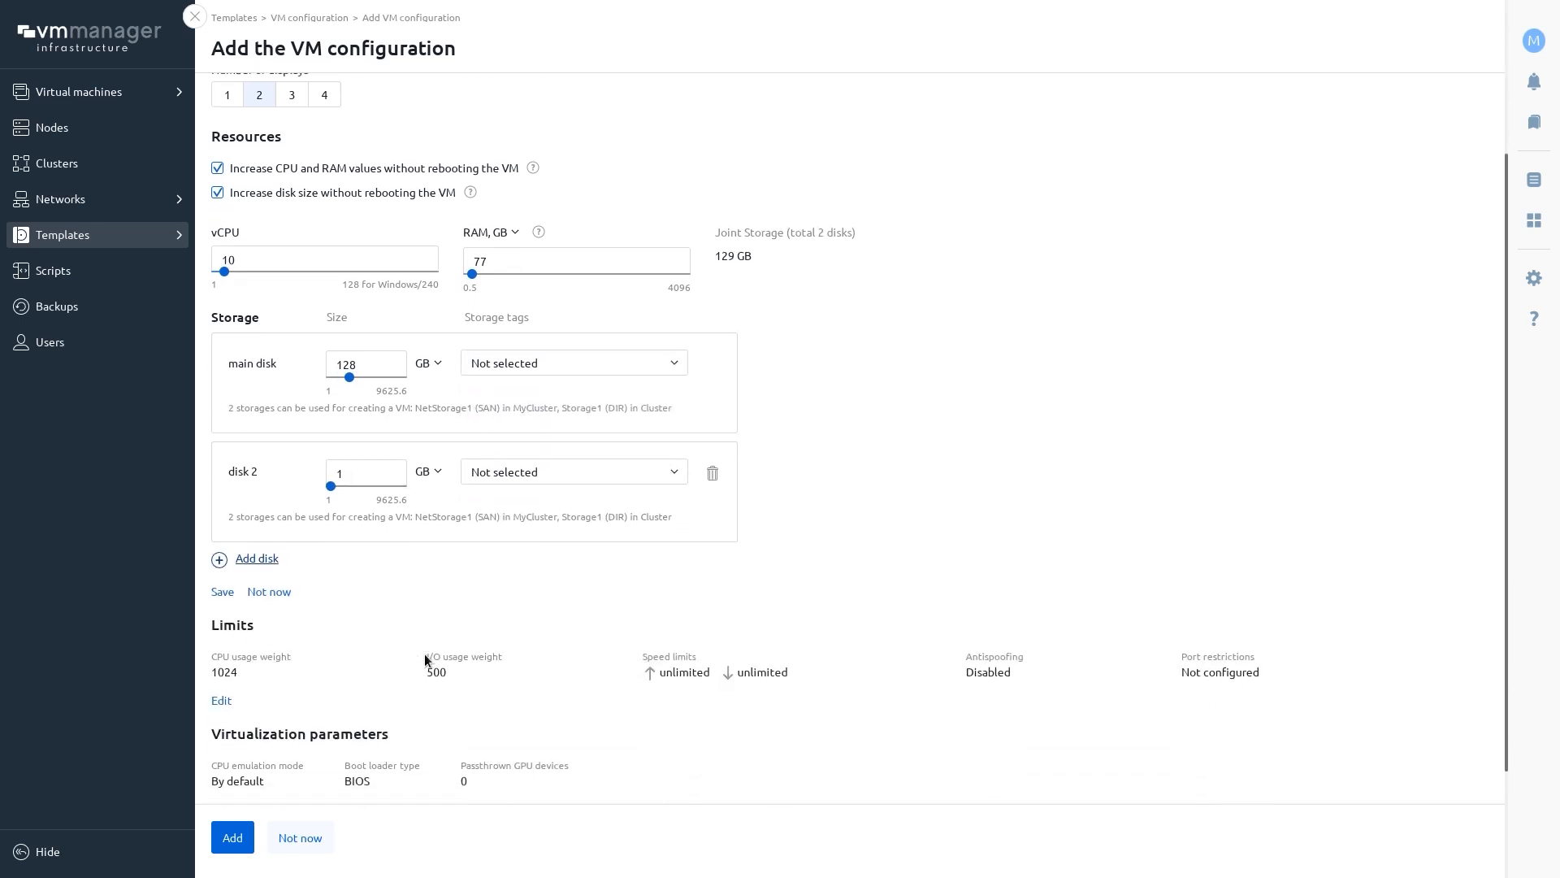
pyautogui.click(228, 519)
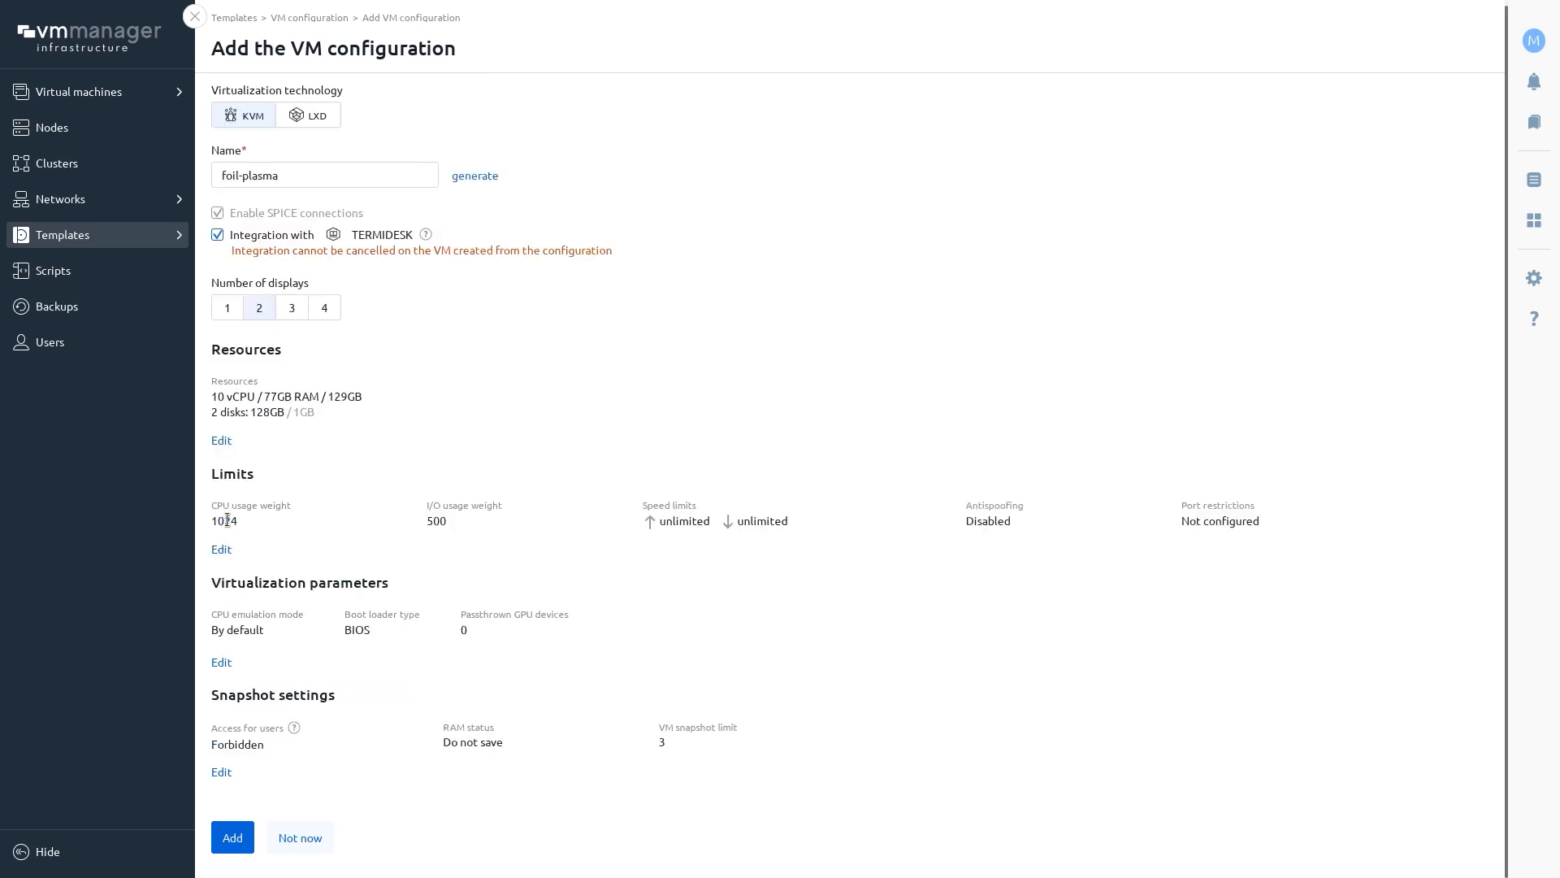
# Step: Review the configuration's traffic, CPU, I/O, antispoofing and port restriction limits, and look at its virtualization parameters
pyautogui.click(221, 549)
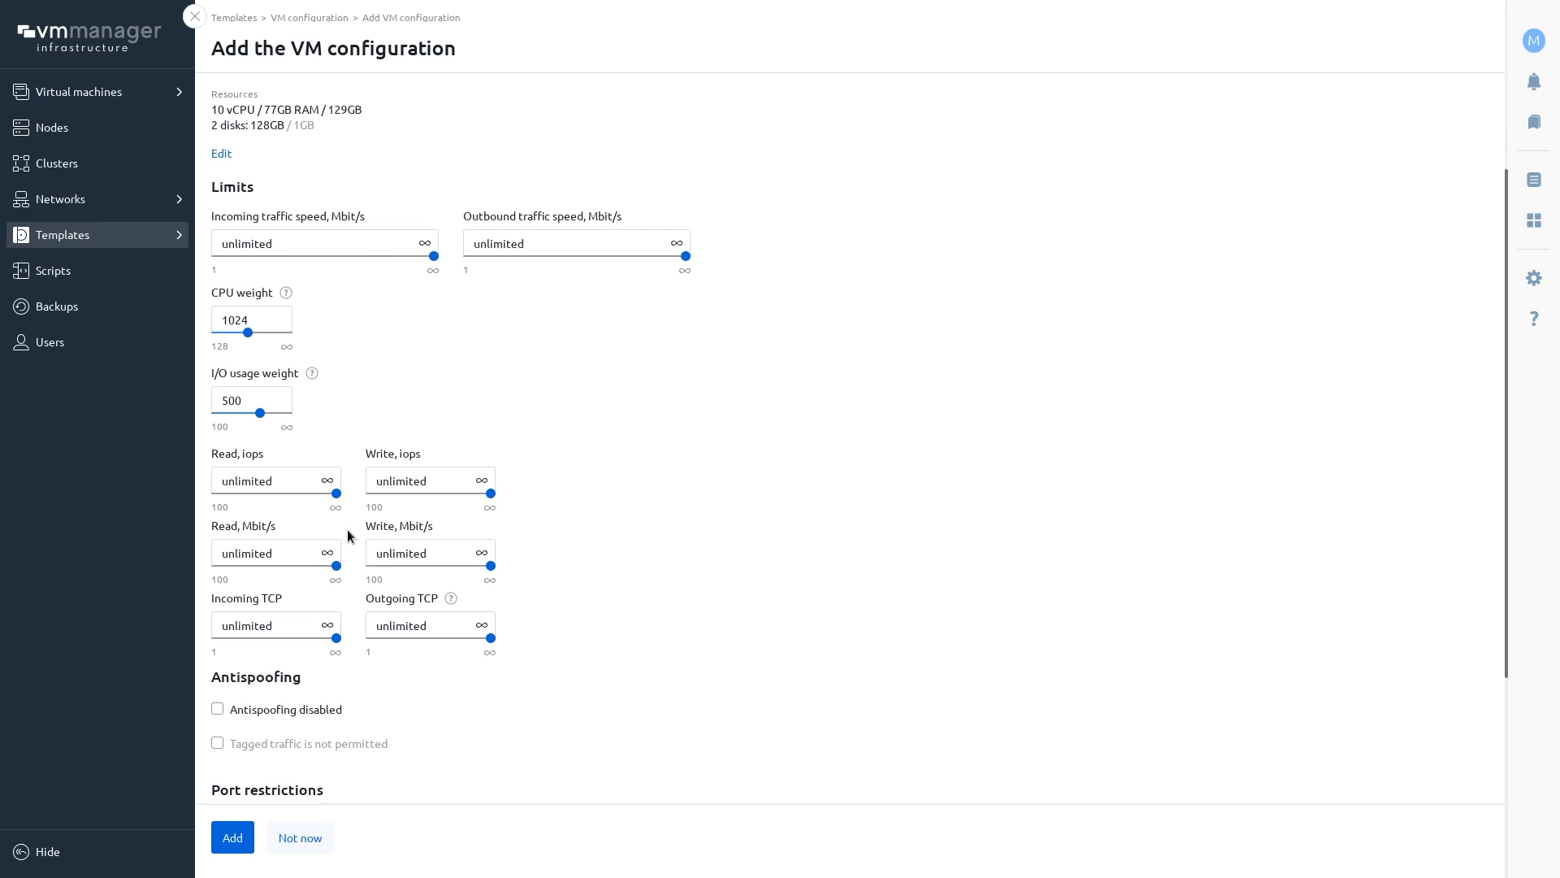
pyautogui.click(273, 710)
pyautogui.click(263, 709)
pyautogui.scroll(-2, 302, 704)
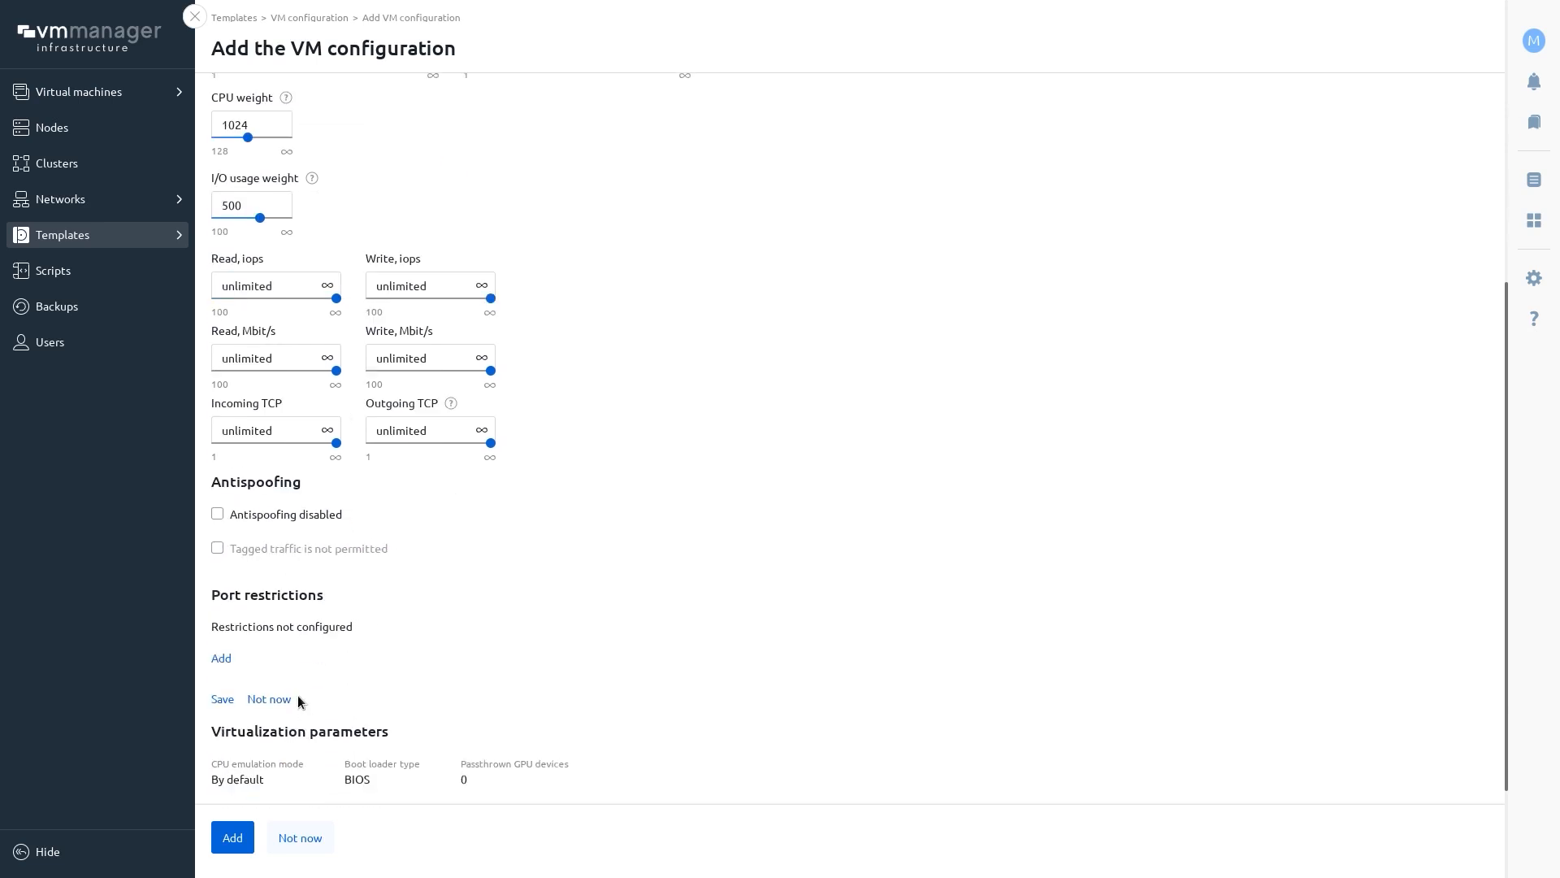
pyautogui.click(224, 657)
pyautogui.click(385, 634)
pyautogui.click(331, 634)
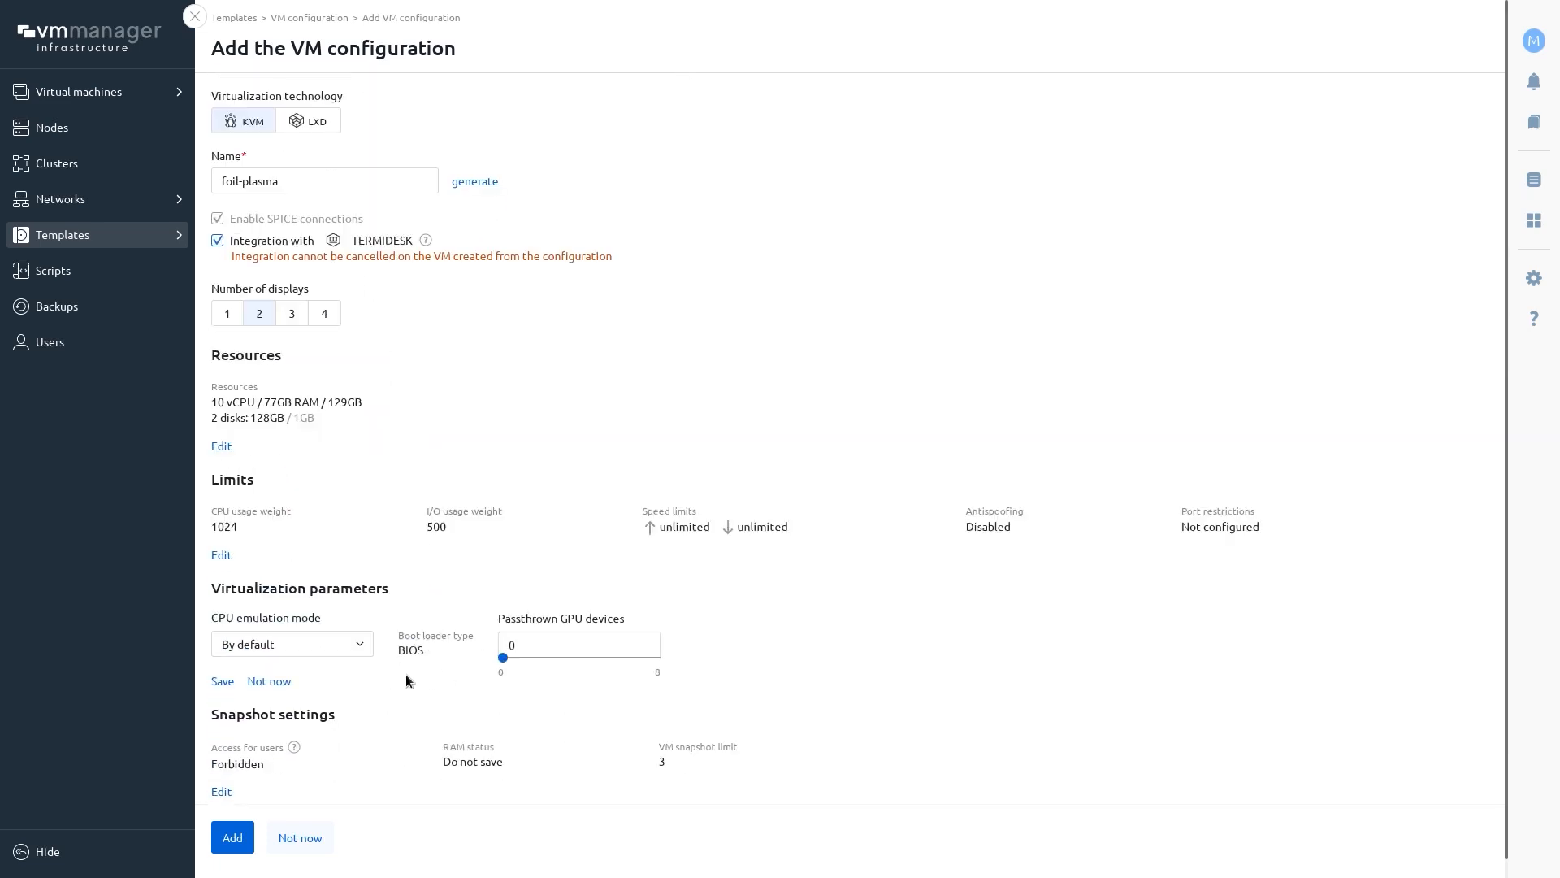
# Step: Try out the snapshot settings by allowing user snapshots, RAM status saving and a different snapshot limit, and discard the new configuration
pyautogui.scroll(-1, 403, 677)
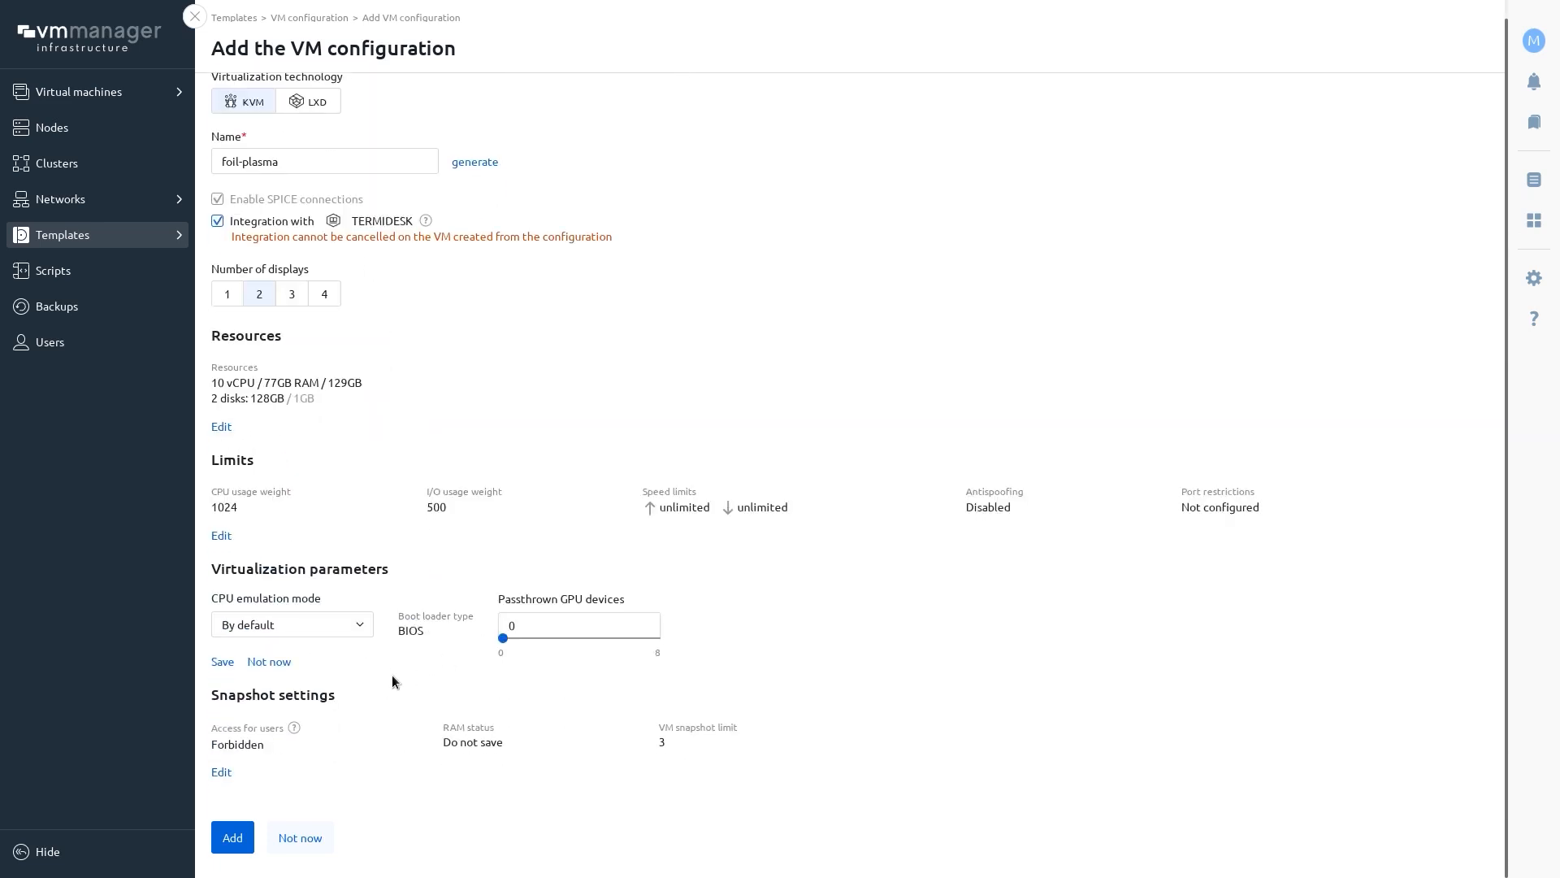
pyautogui.click(227, 771)
pyautogui.click(300, 687)
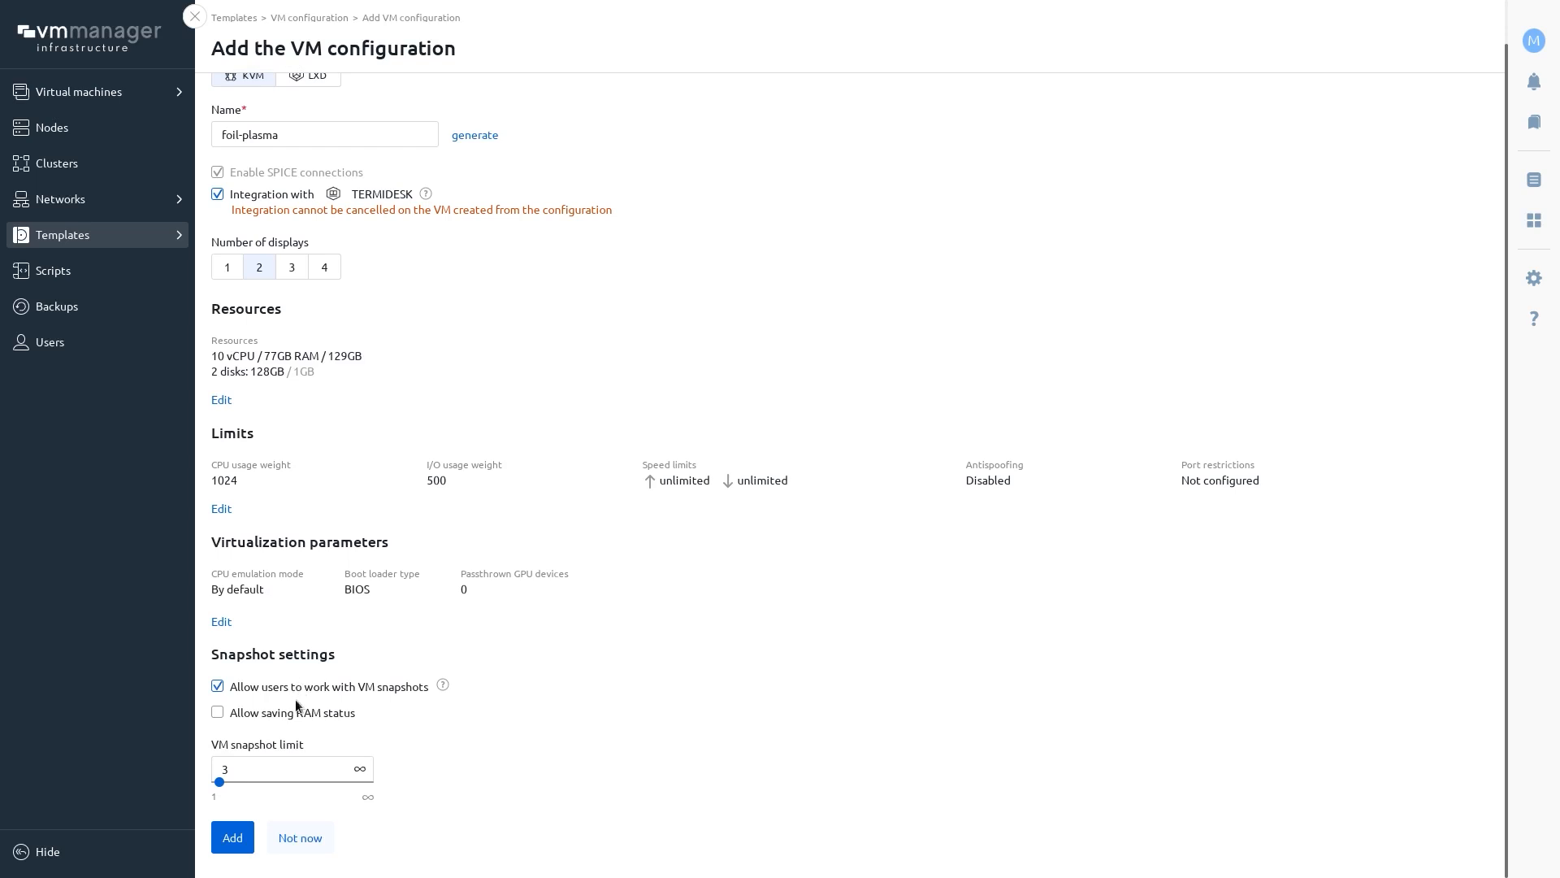
pyautogui.click(298, 713)
pyautogui.moveTo(220, 781); pyautogui.dragTo(221, 782)
pyautogui.click(300, 837)
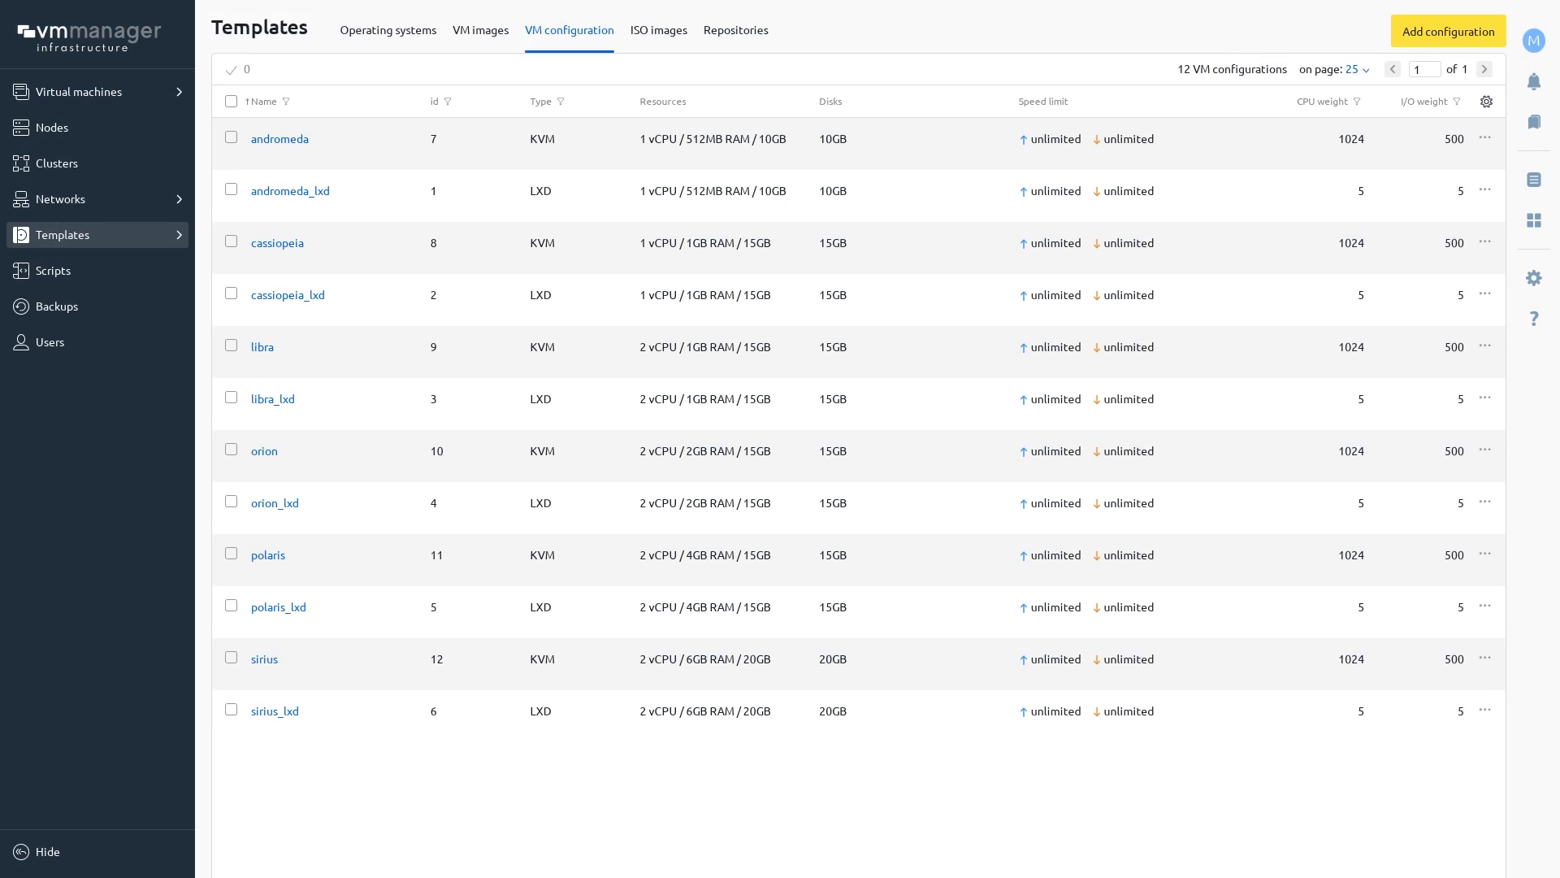
# Step: Review the physical networks and IP pools along with their creation forms, leaving without adding a network or pool
pyautogui.click(122, 199)
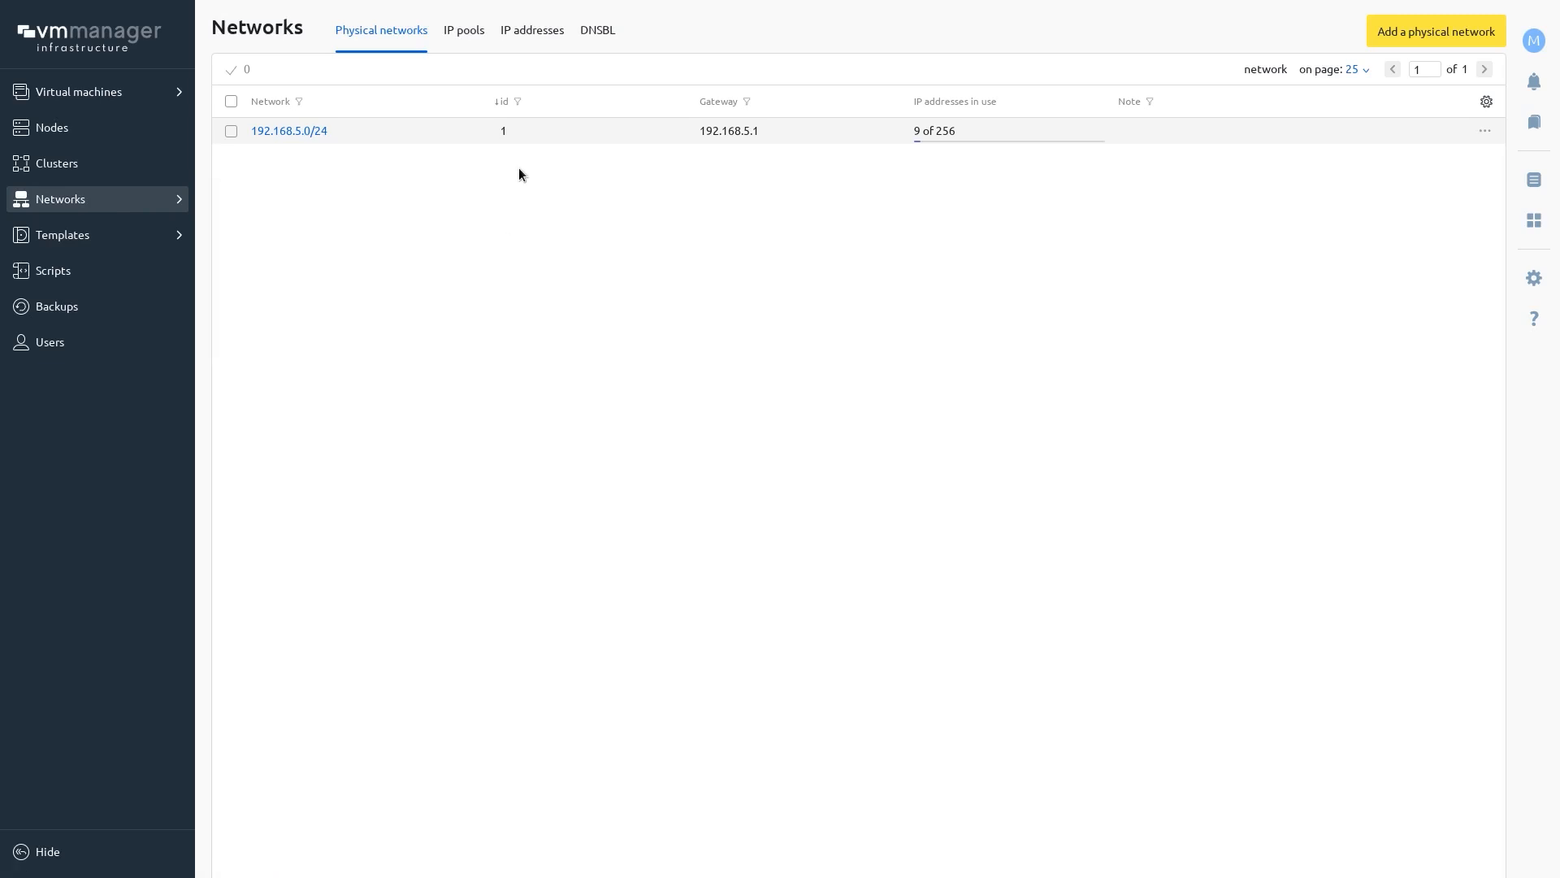
pyautogui.click(1462, 41)
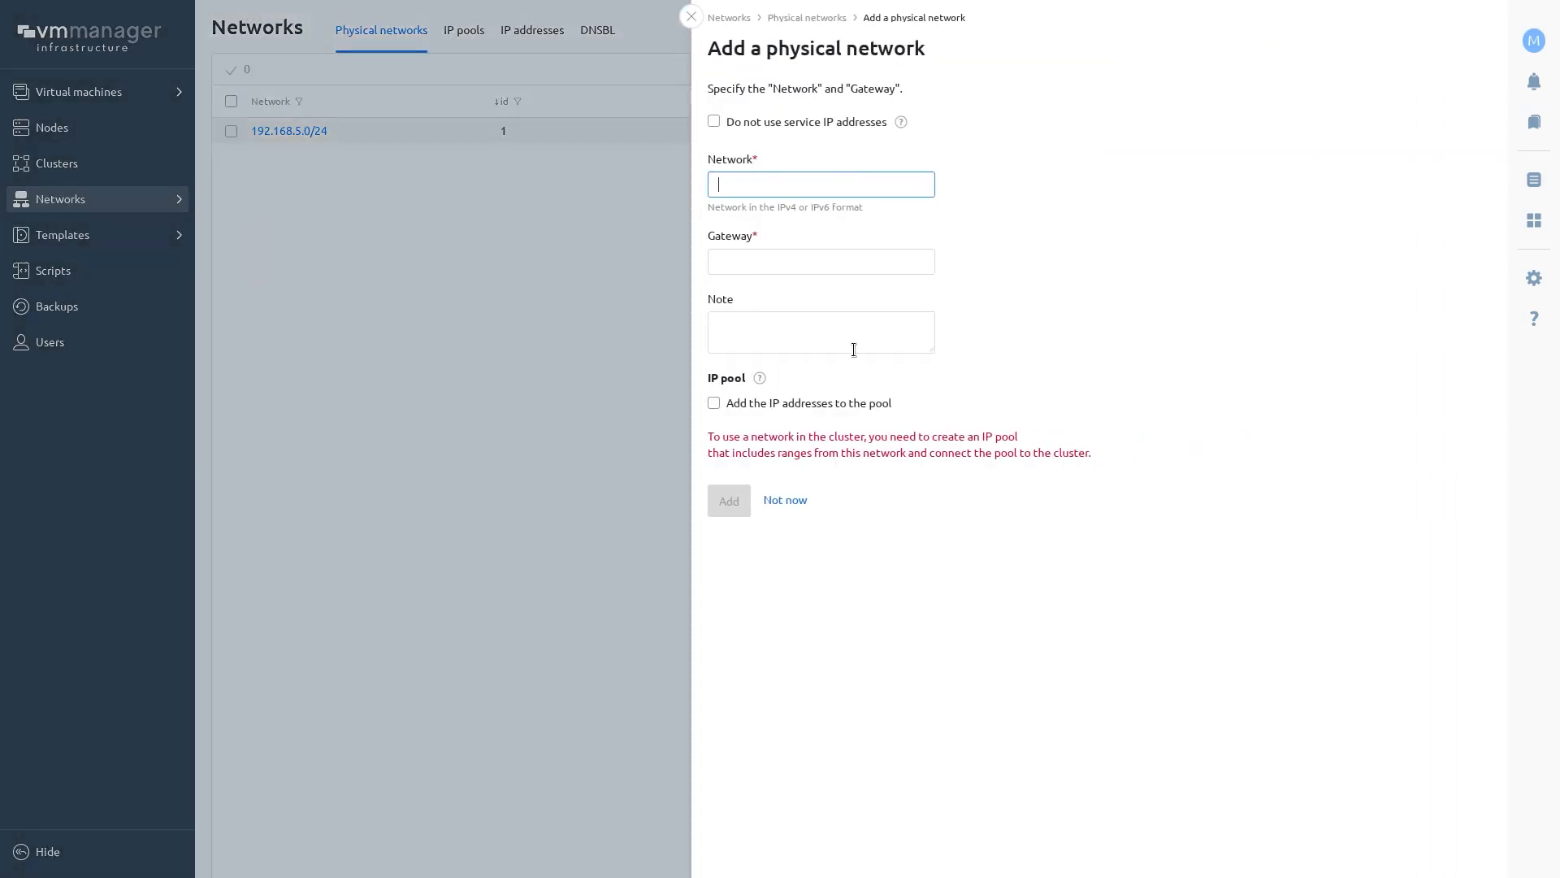
pyautogui.click(785, 499)
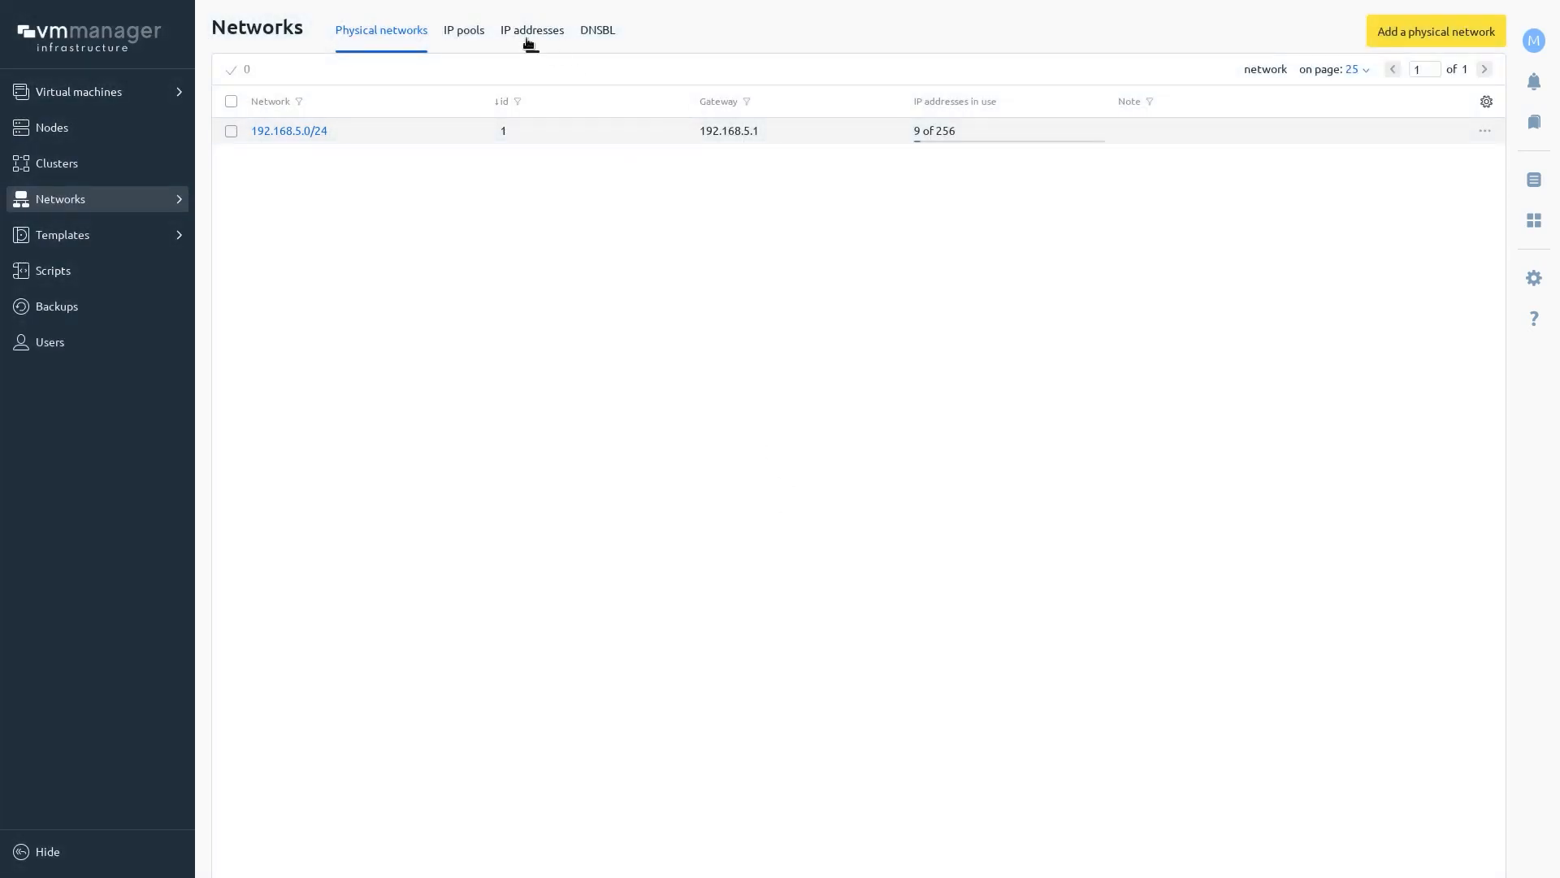
pyautogui.click(460, 31)
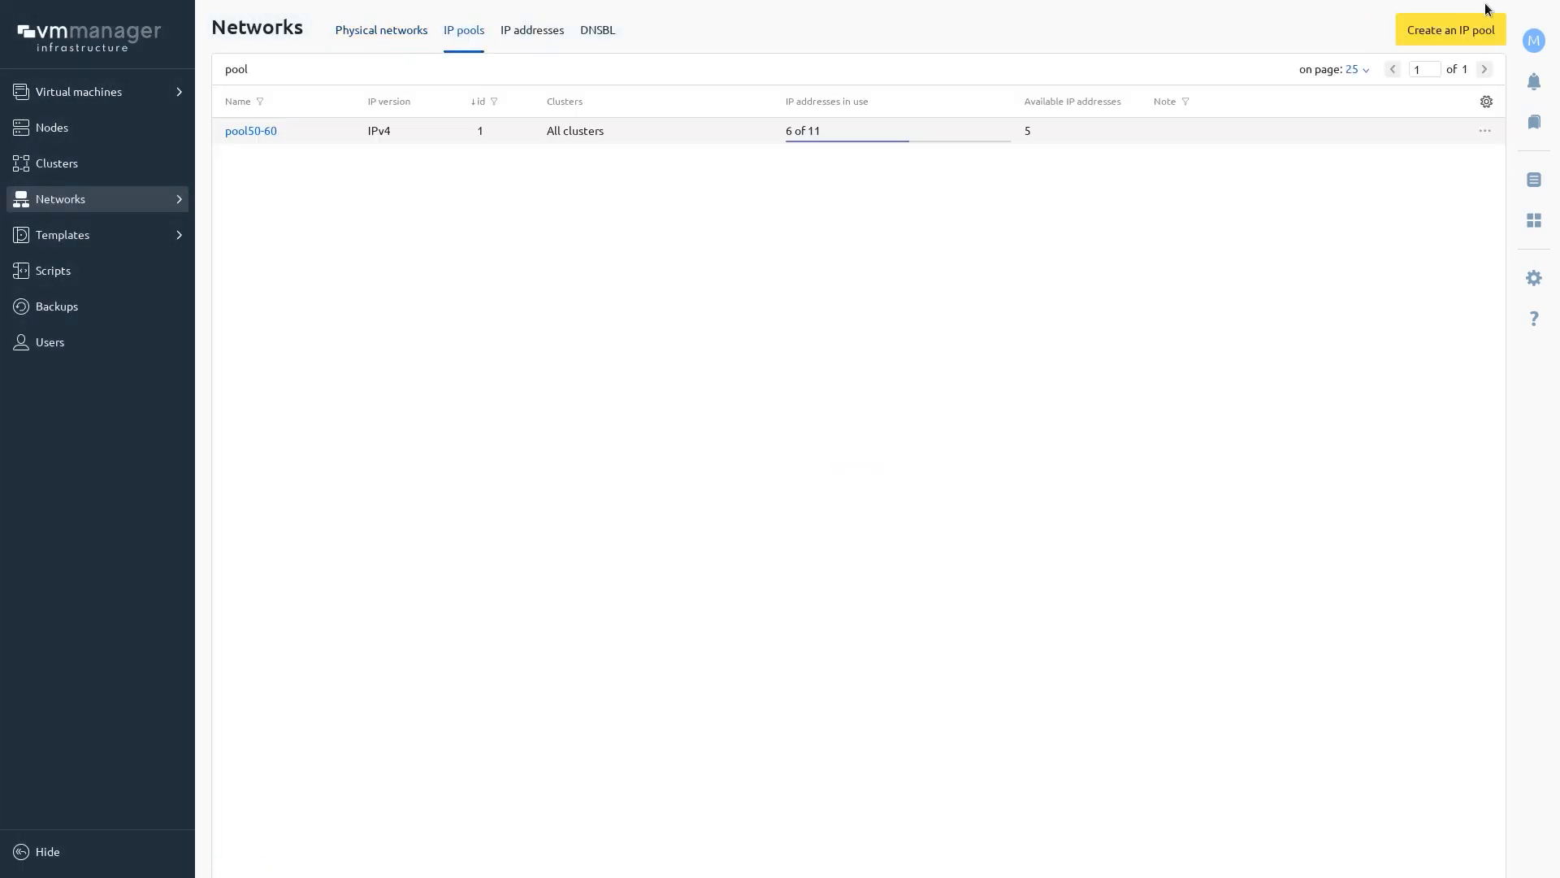
pyautogui.click(1464, 33)
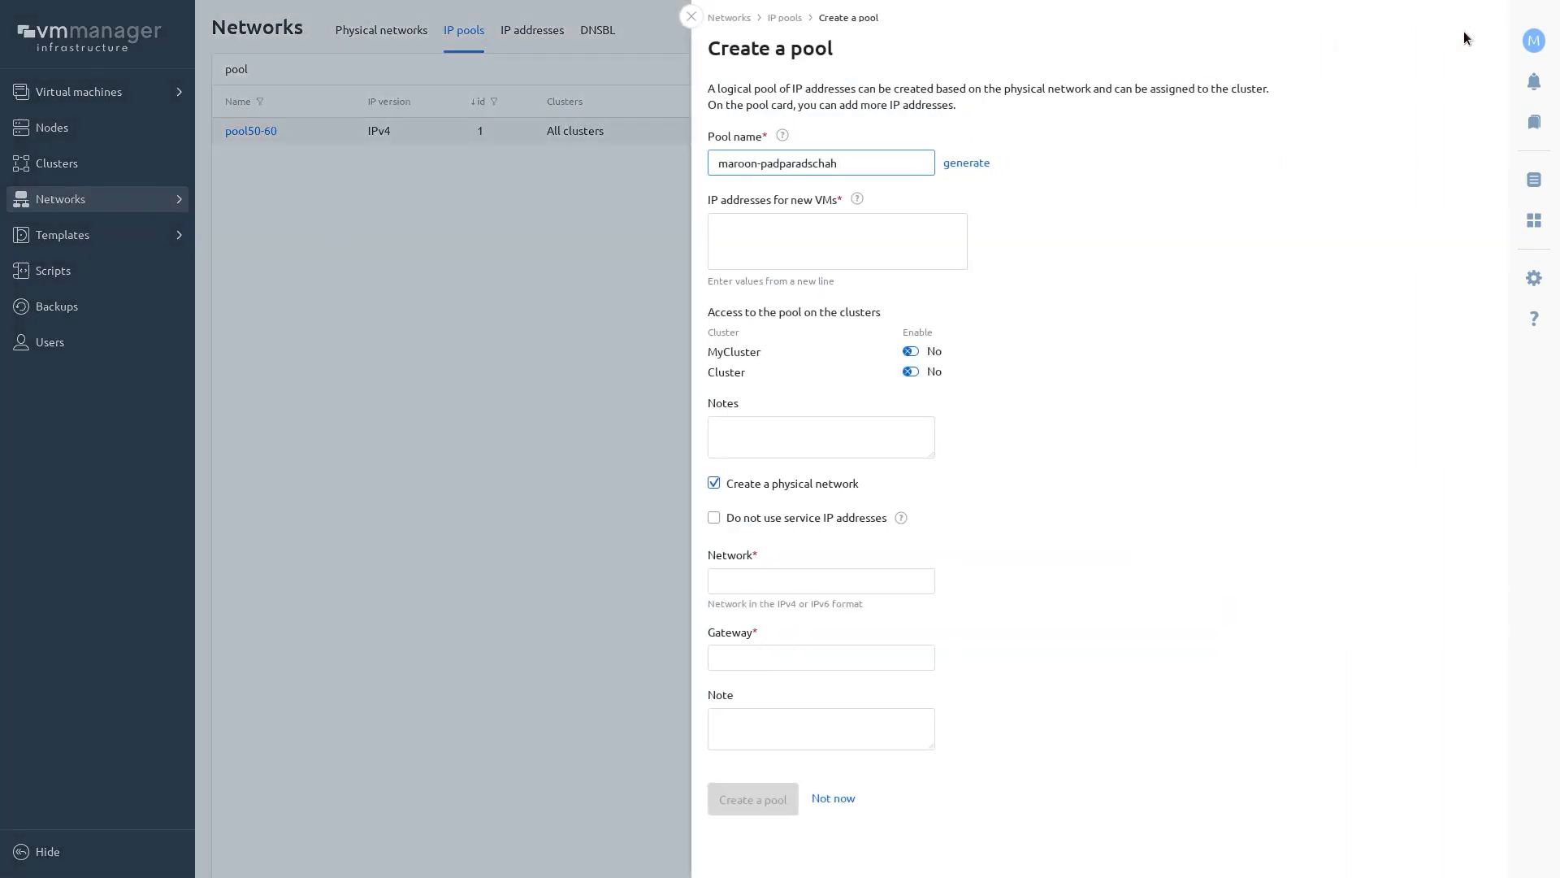
pyautogui.click(691, 17)
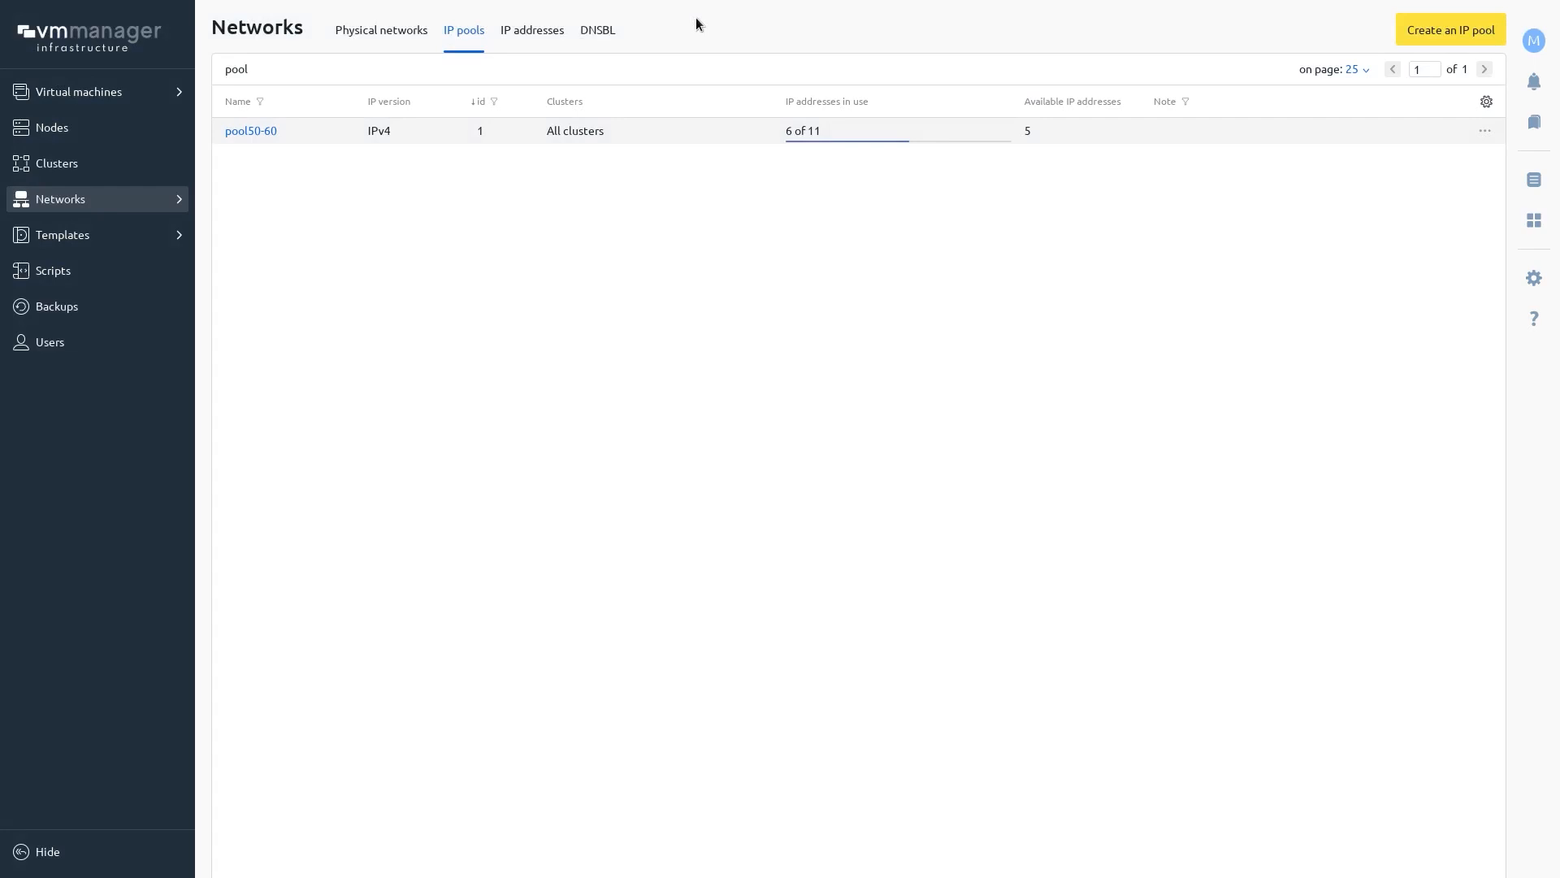
# Step: View the list of IP addresses and the DNSBL section with its form for a new list, leaving without adding one
pyautogui.click(529, 31)
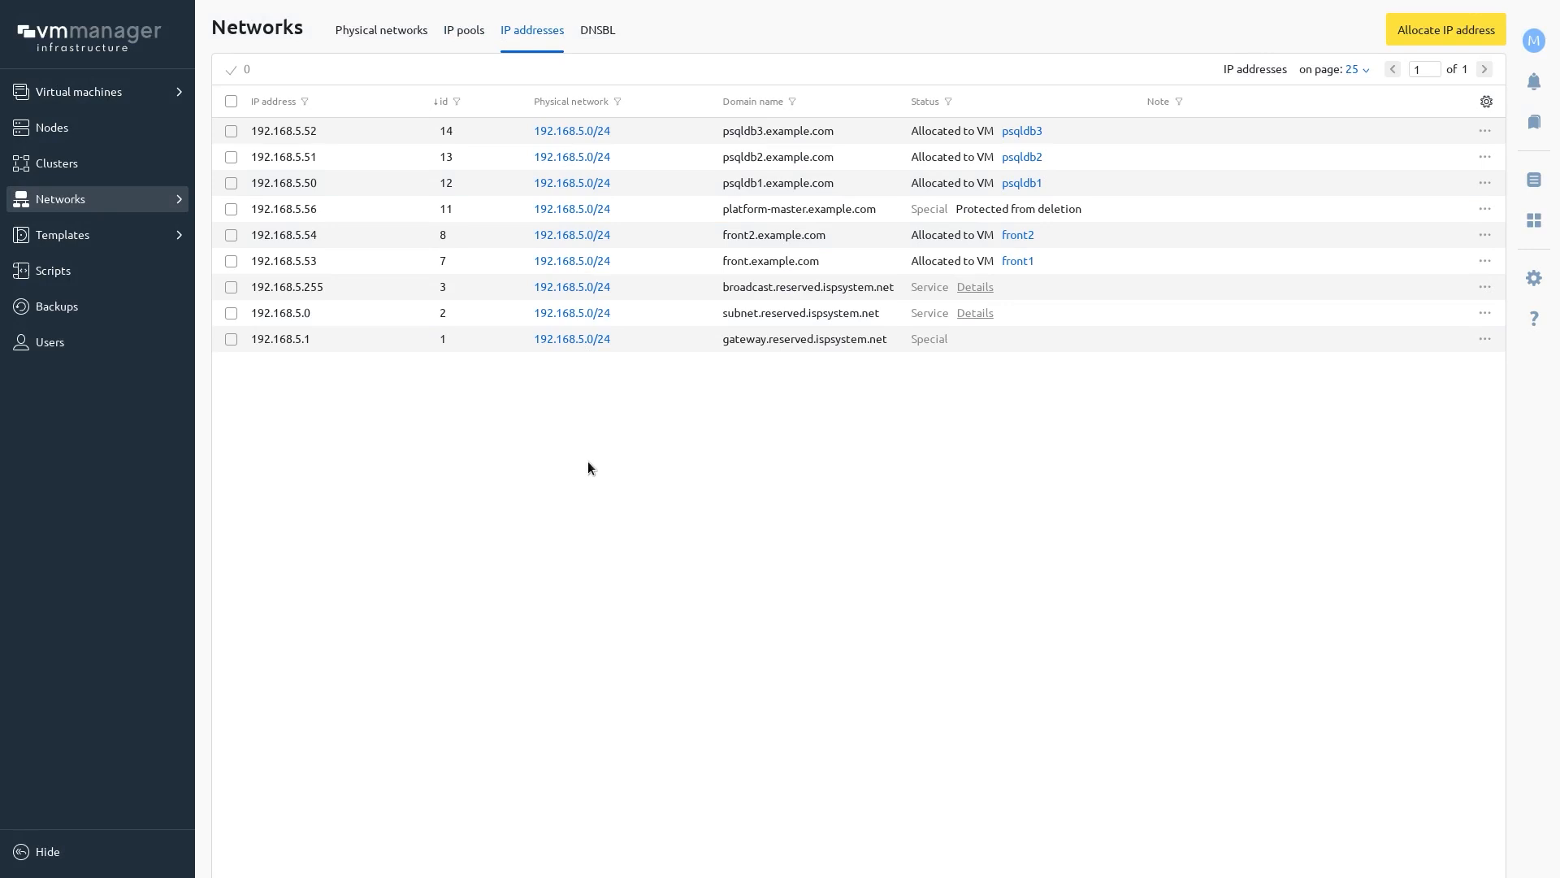
pyautogui.click(600, 37)
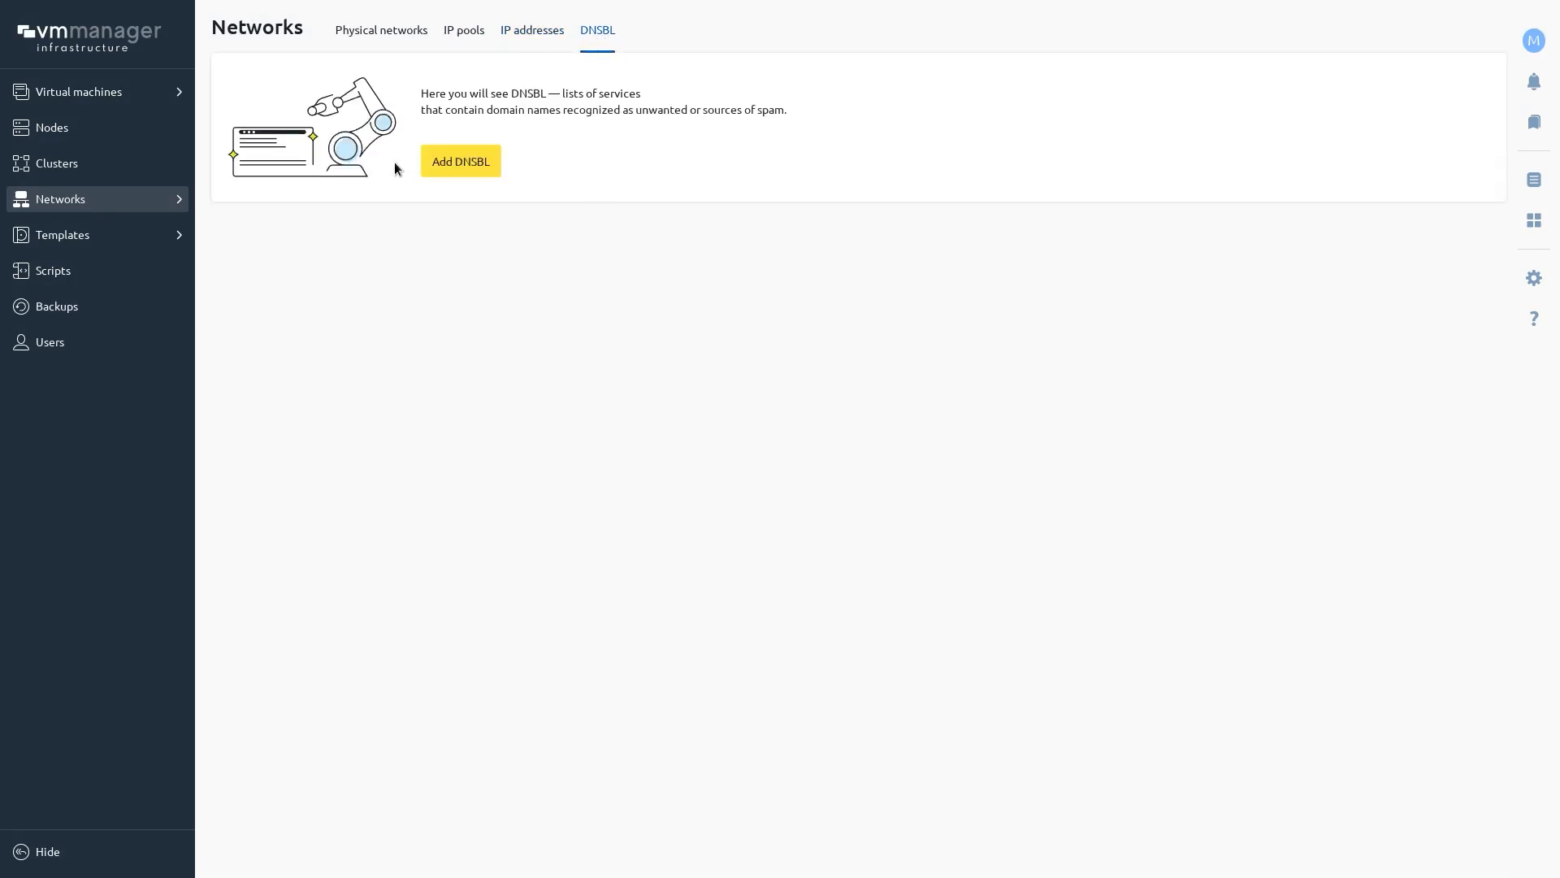
pyautogui.click(449, 165)
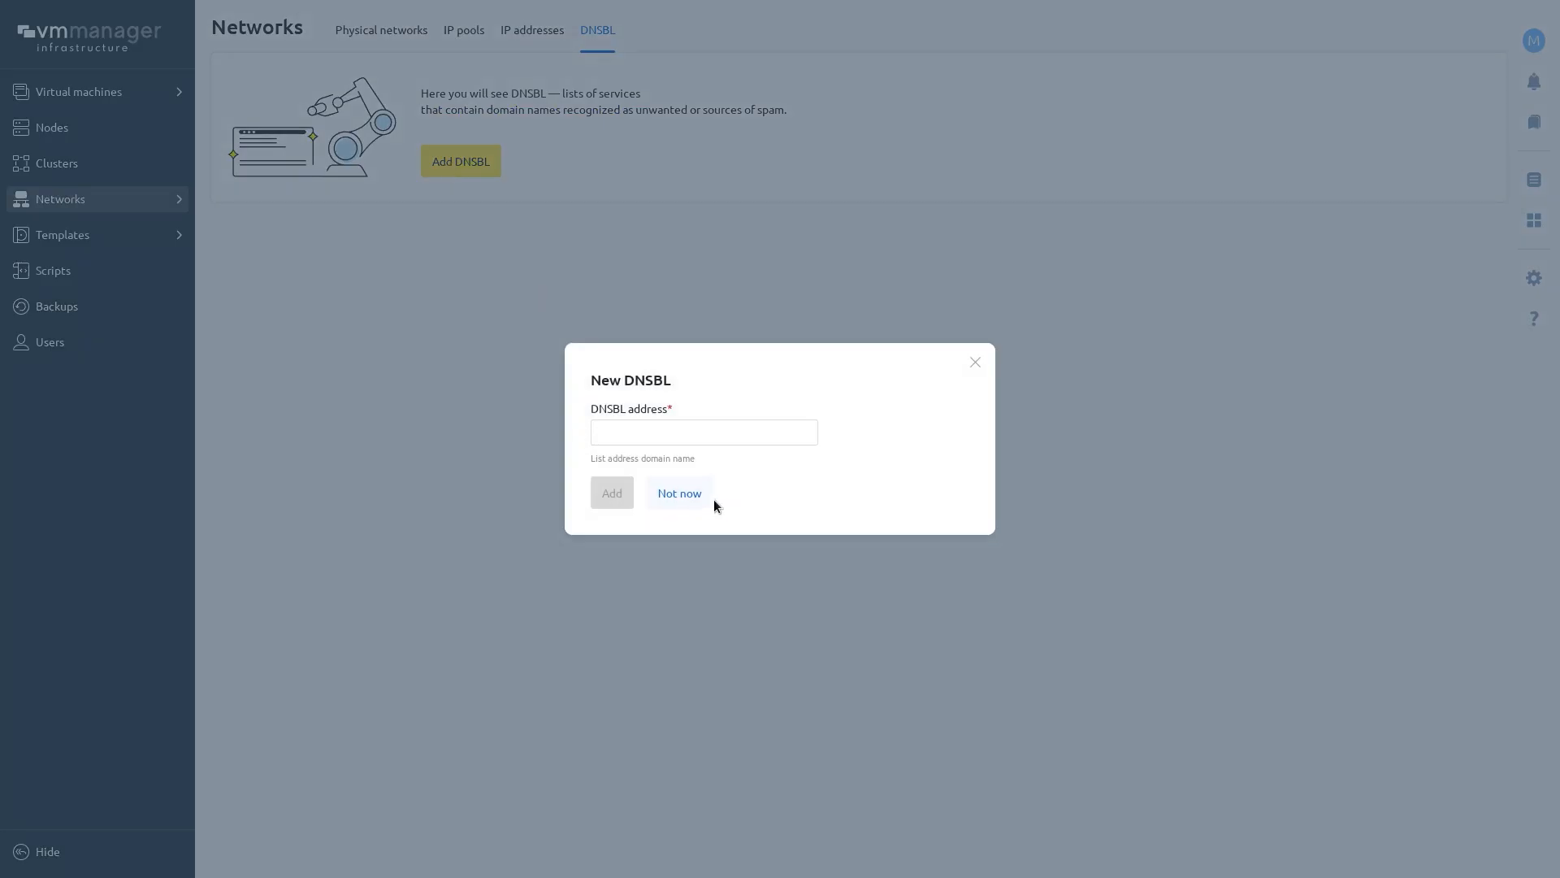
pyautogui.click(686, 494)
# Step: Review the form for adding a VXLAN virtual network, leaving without adding one
pyautogui.moveTo(165, 206)
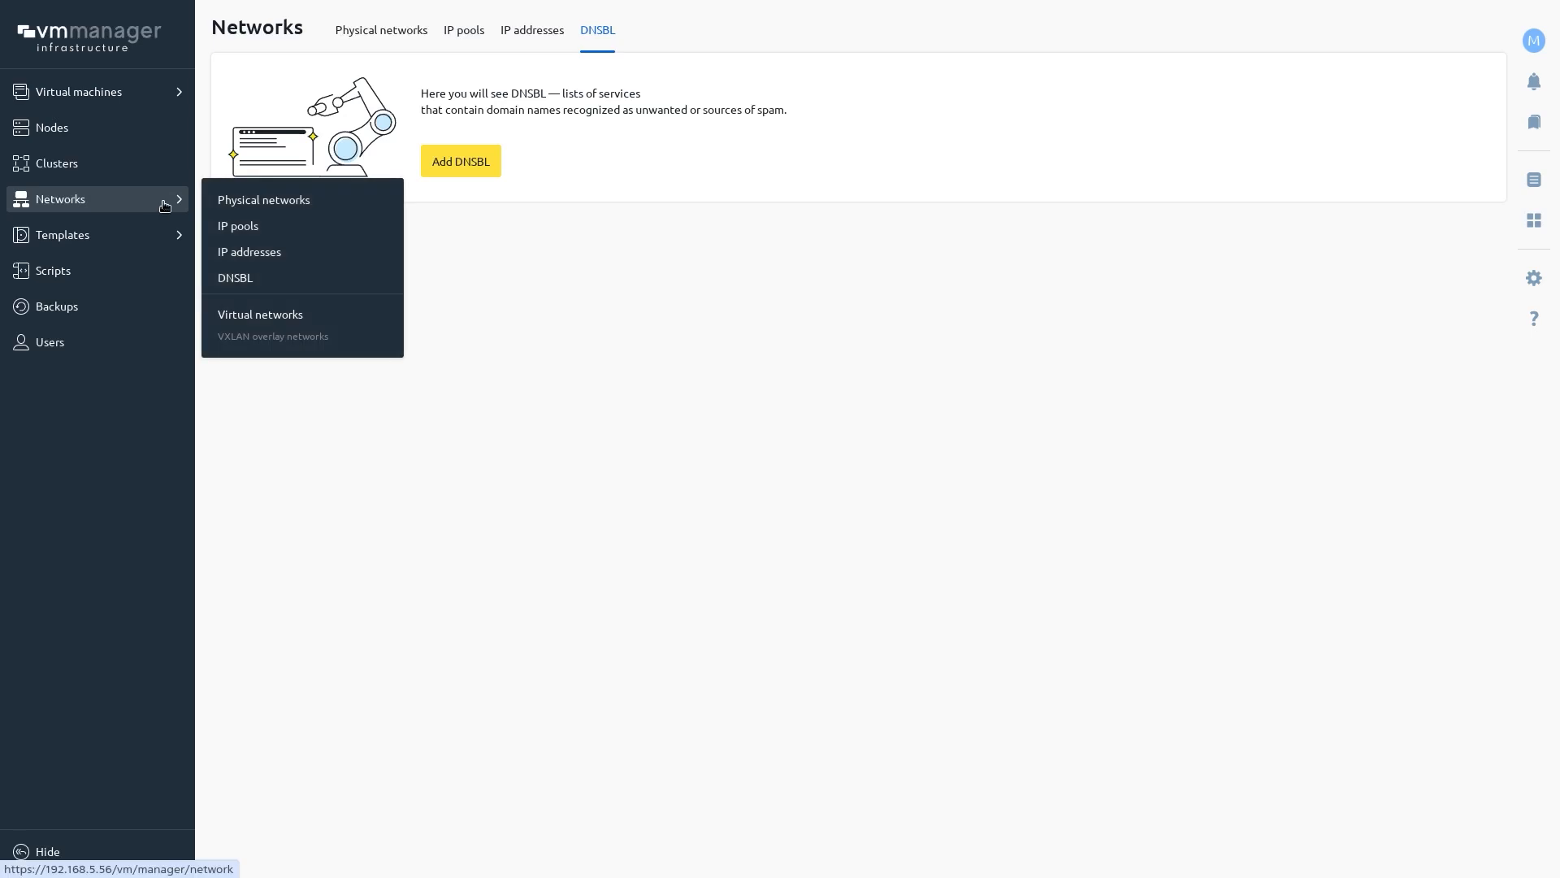
pyautogui.click(260, 315)
pyautogui.click(501, 184)
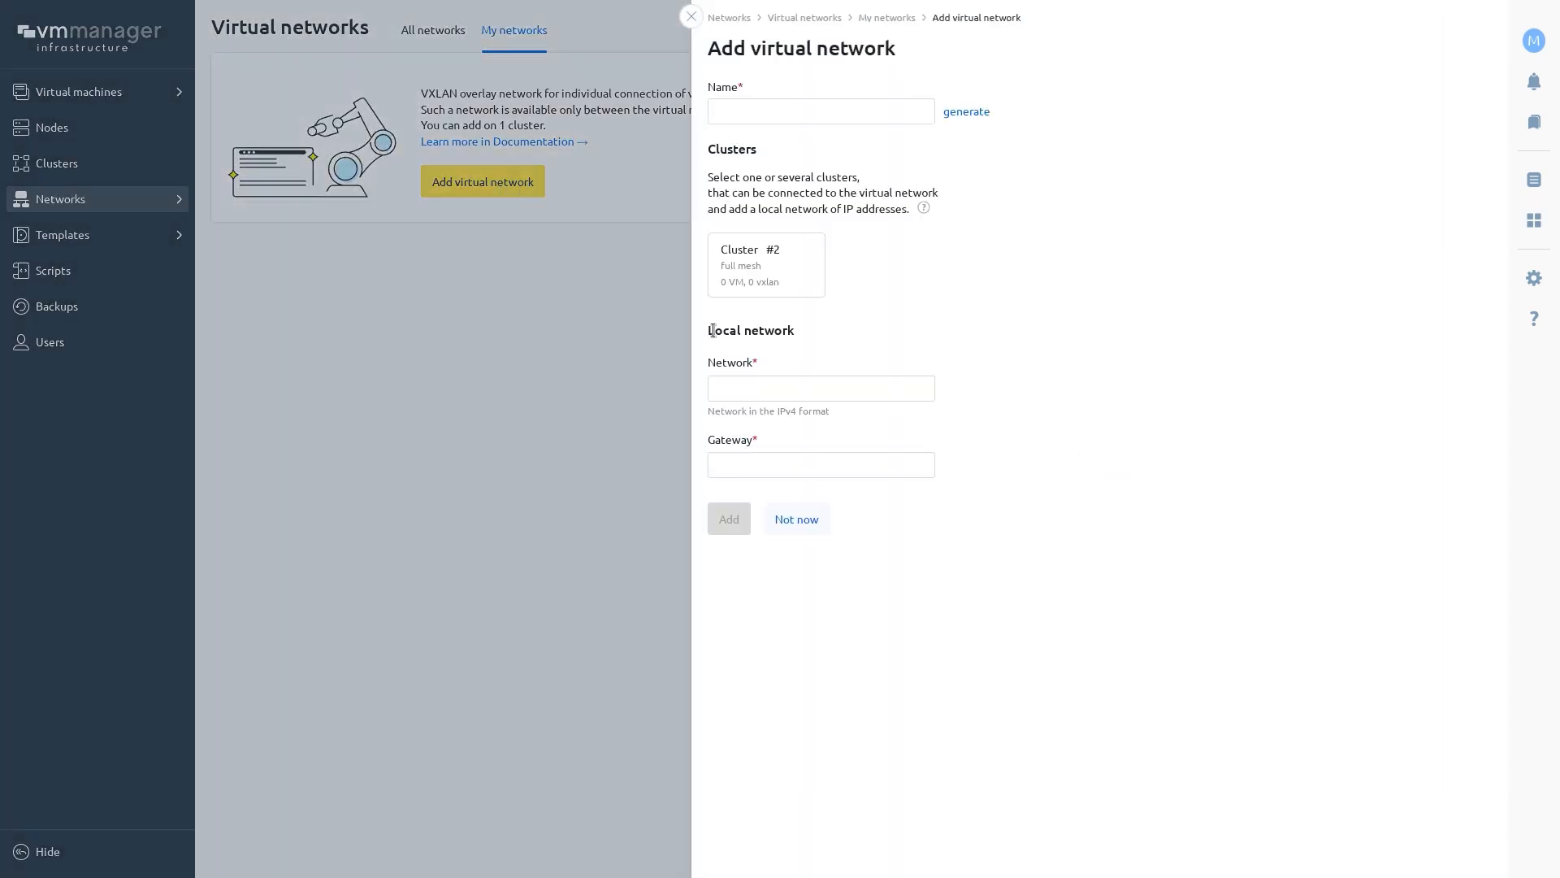
pyautogui.click(795, 520)
# Step: View the expanded resource details of both Cluster and MyCluster in the cluster list
pyautogui.click(93, 170)
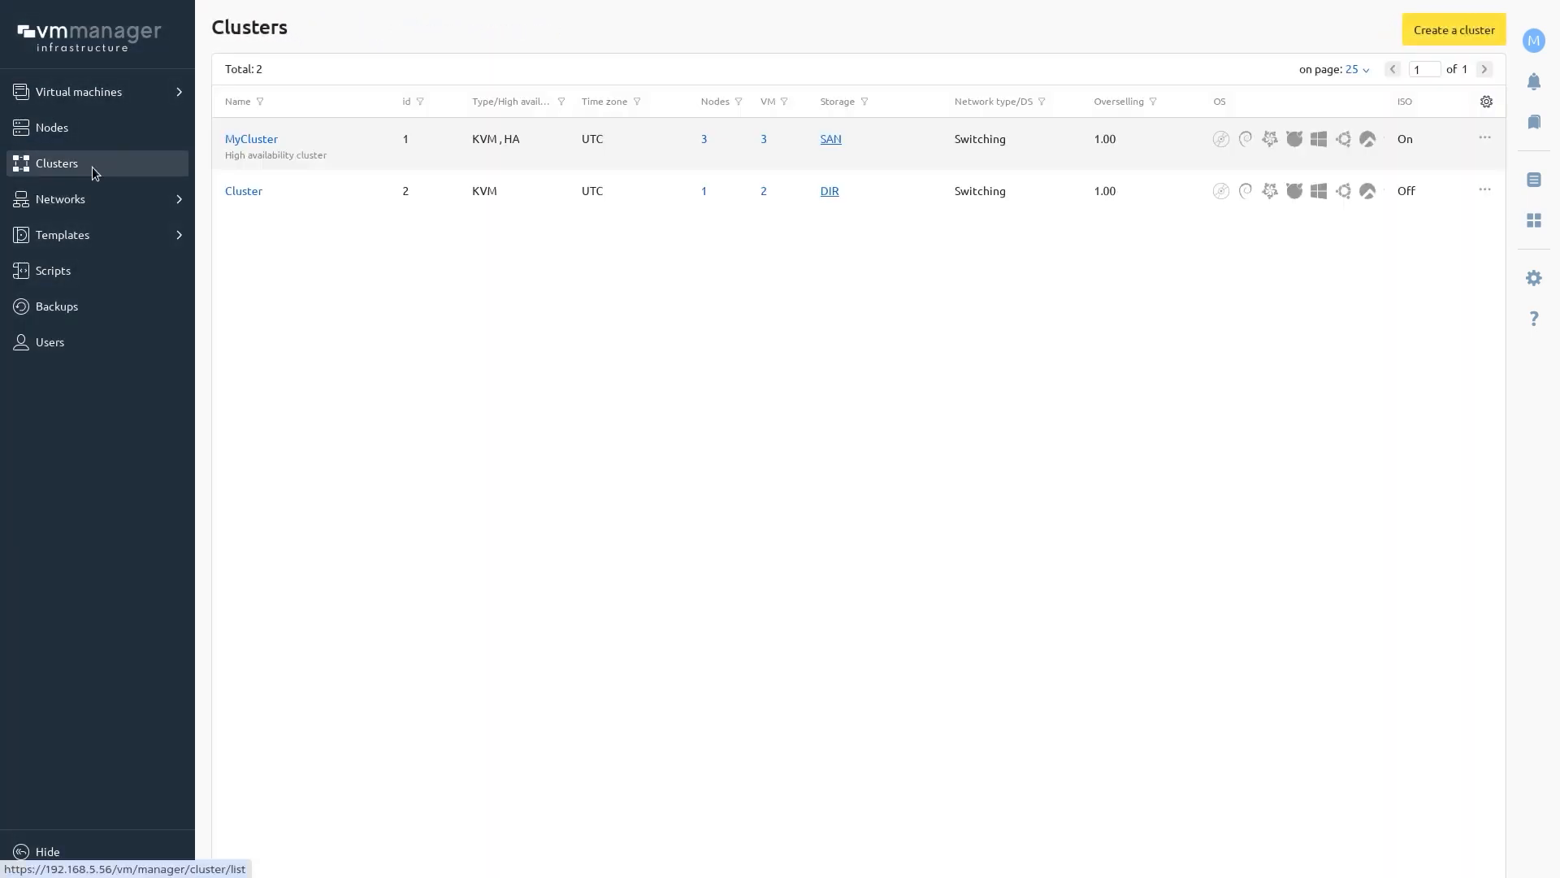
pyautogui.click(260, 195)
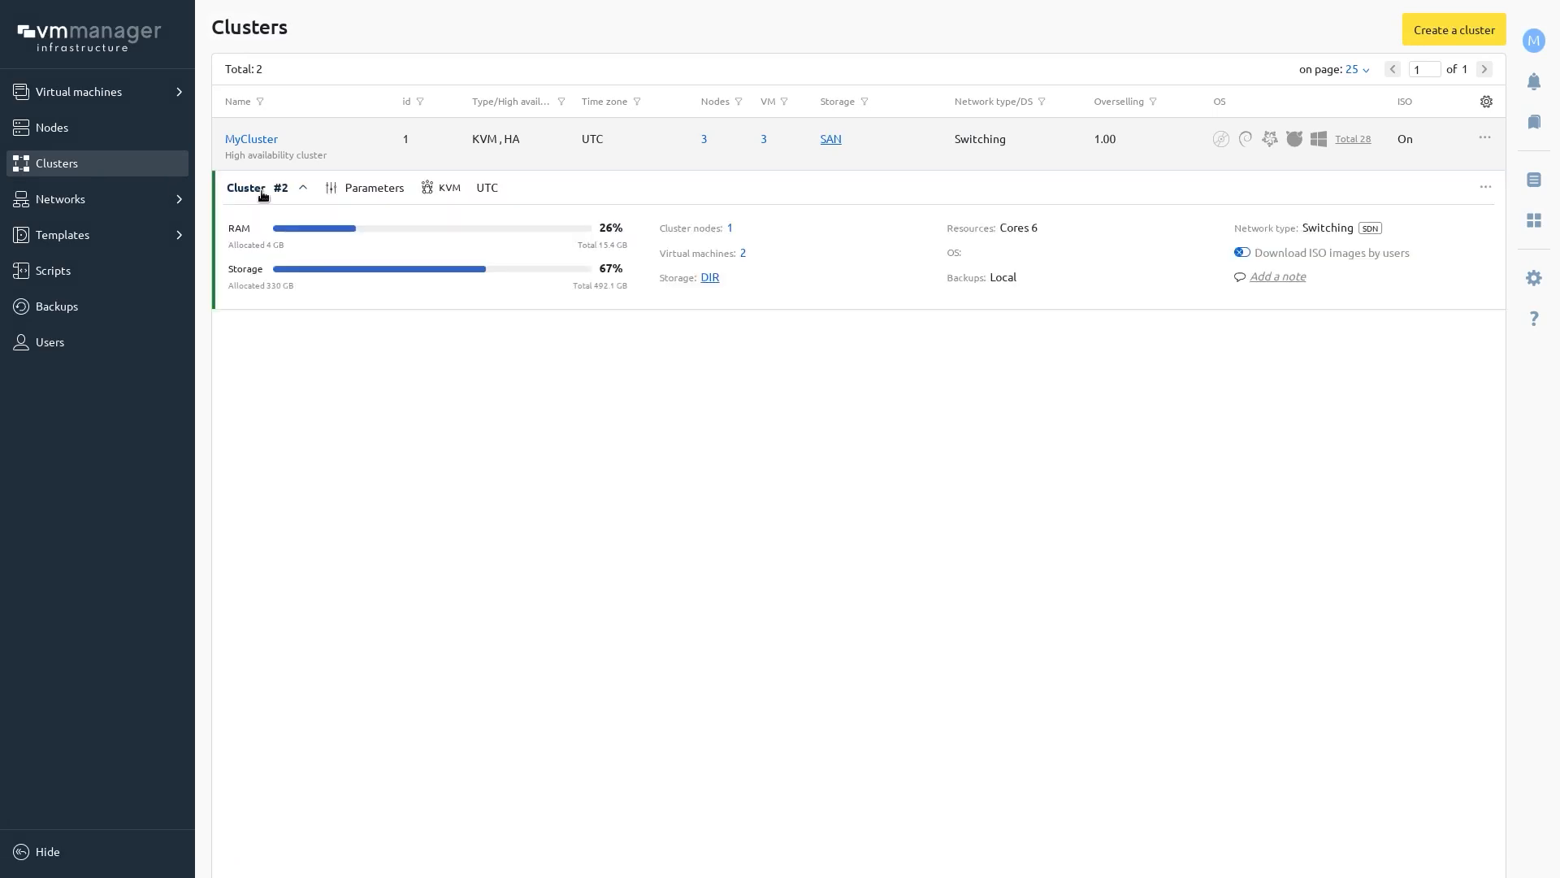
pyautogui.click(269, 139)
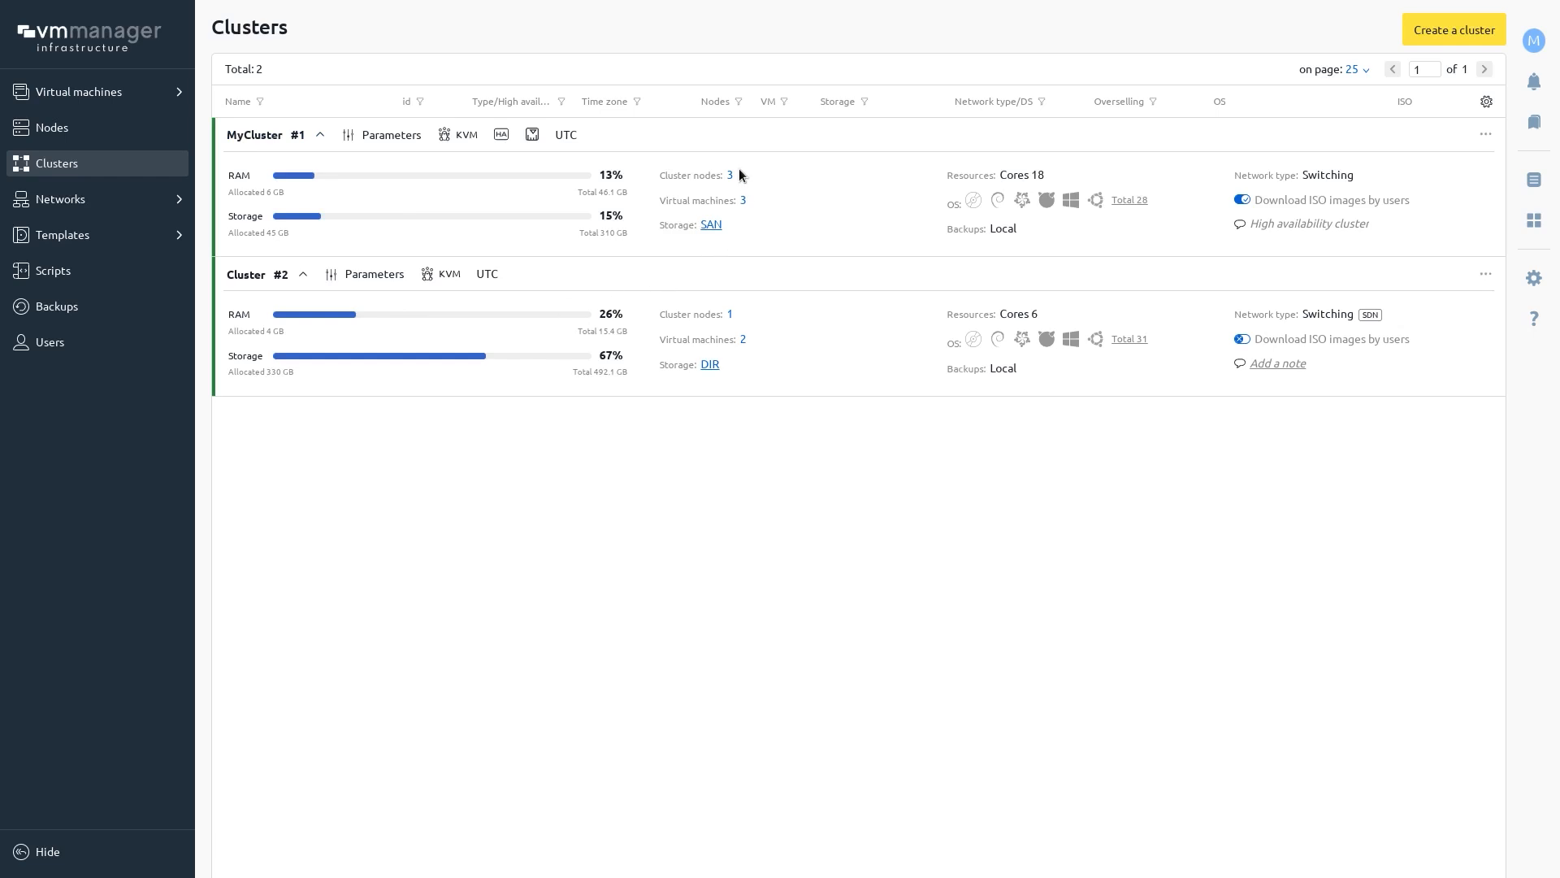
# Step: Check MyCluster's storage usage, and review its general settings, including the allowed operating systems and VM distribution options
pyautogui.click(709, 228)
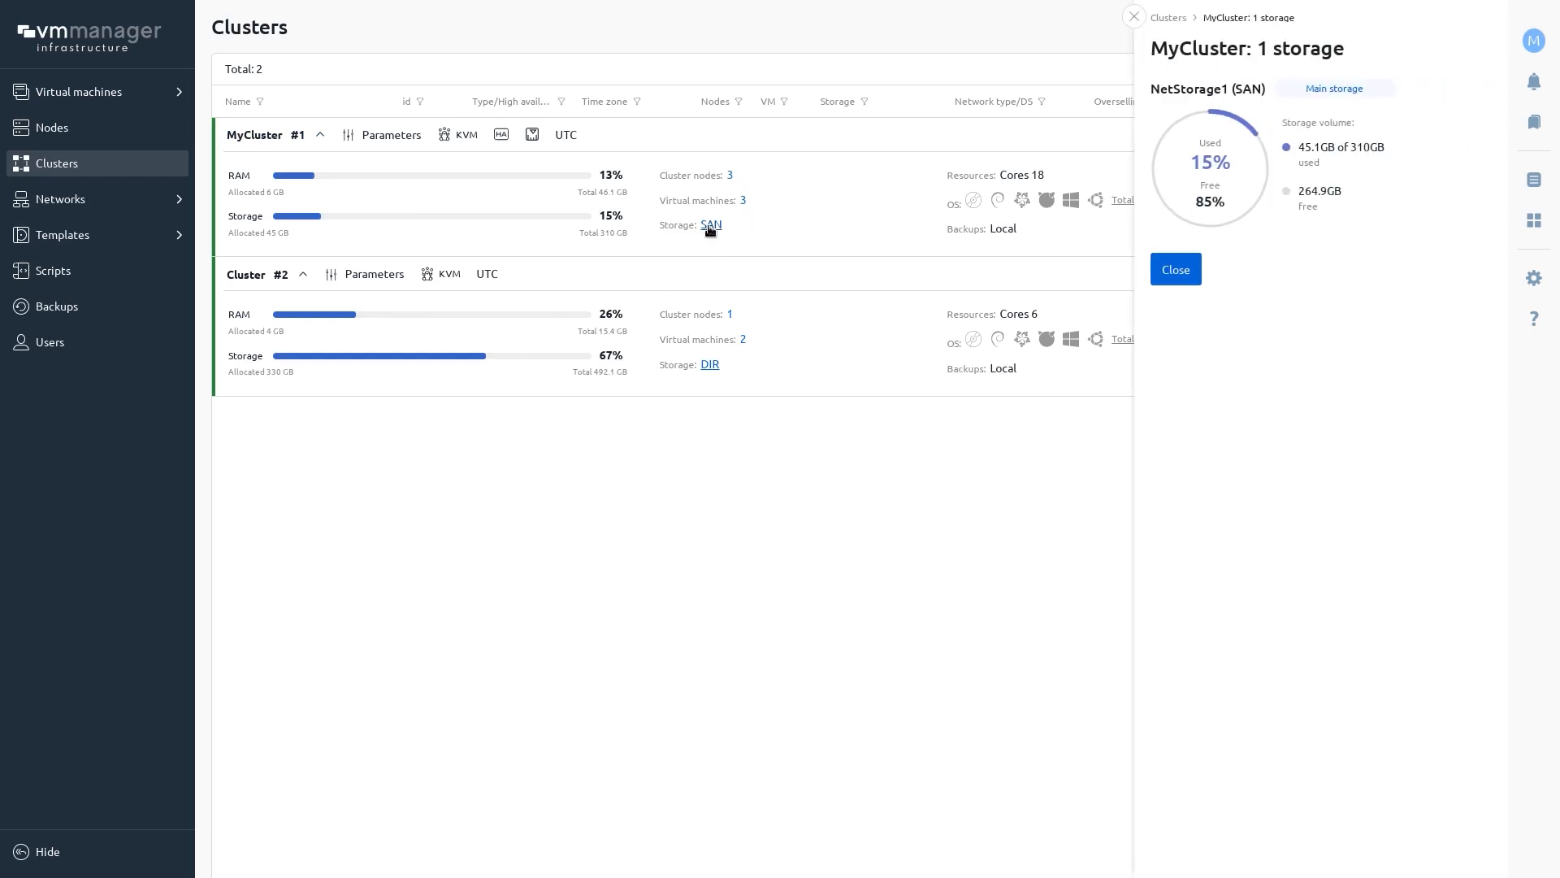
pyautogui.click(1175, 269)
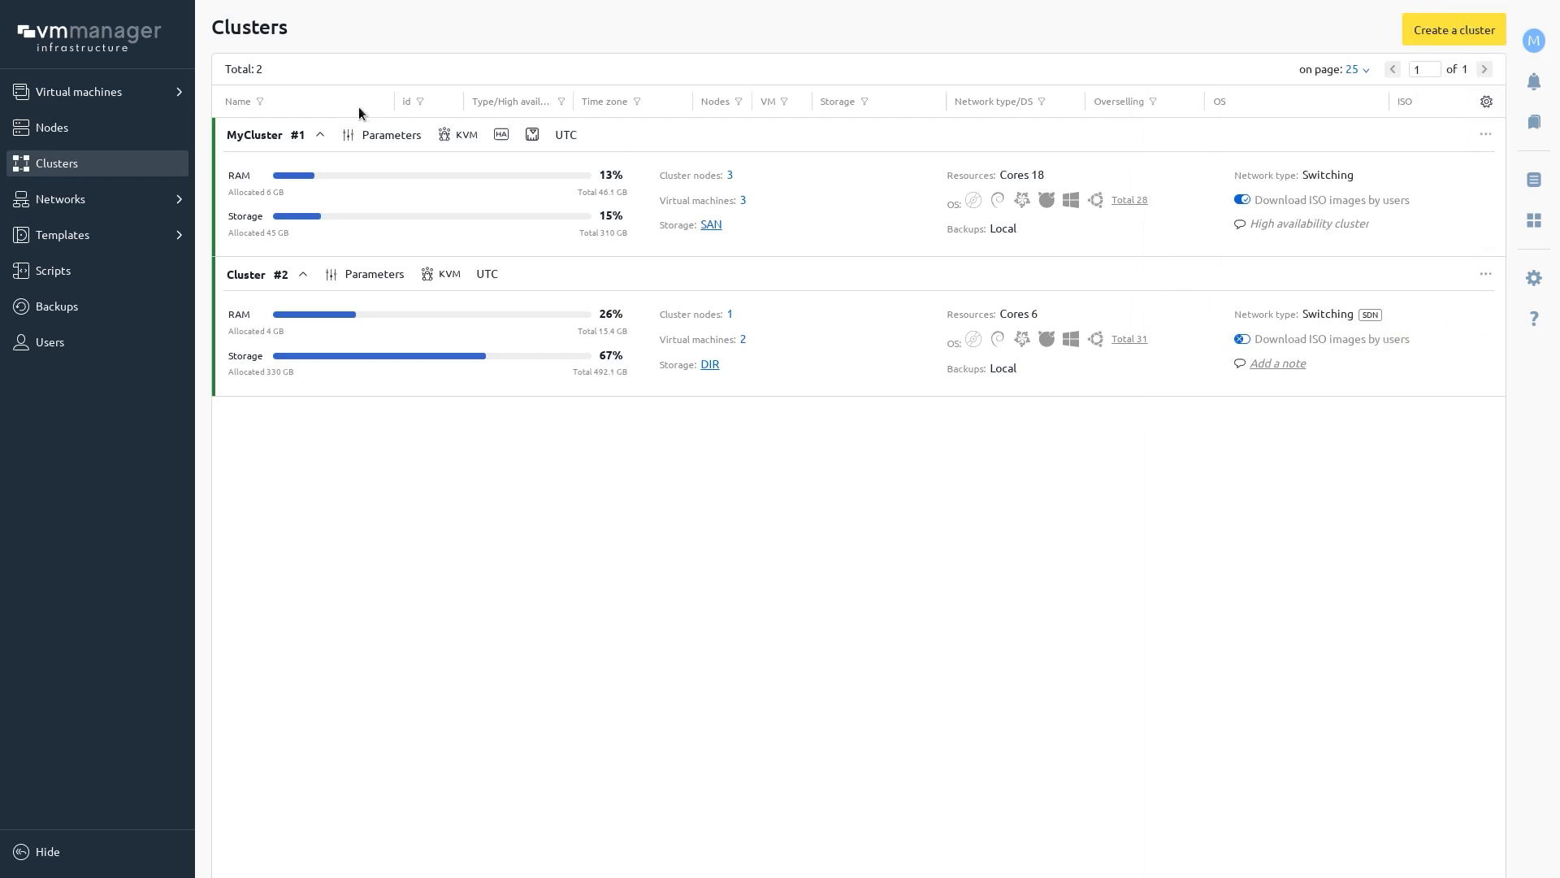
pyautogui.click(375, 136)
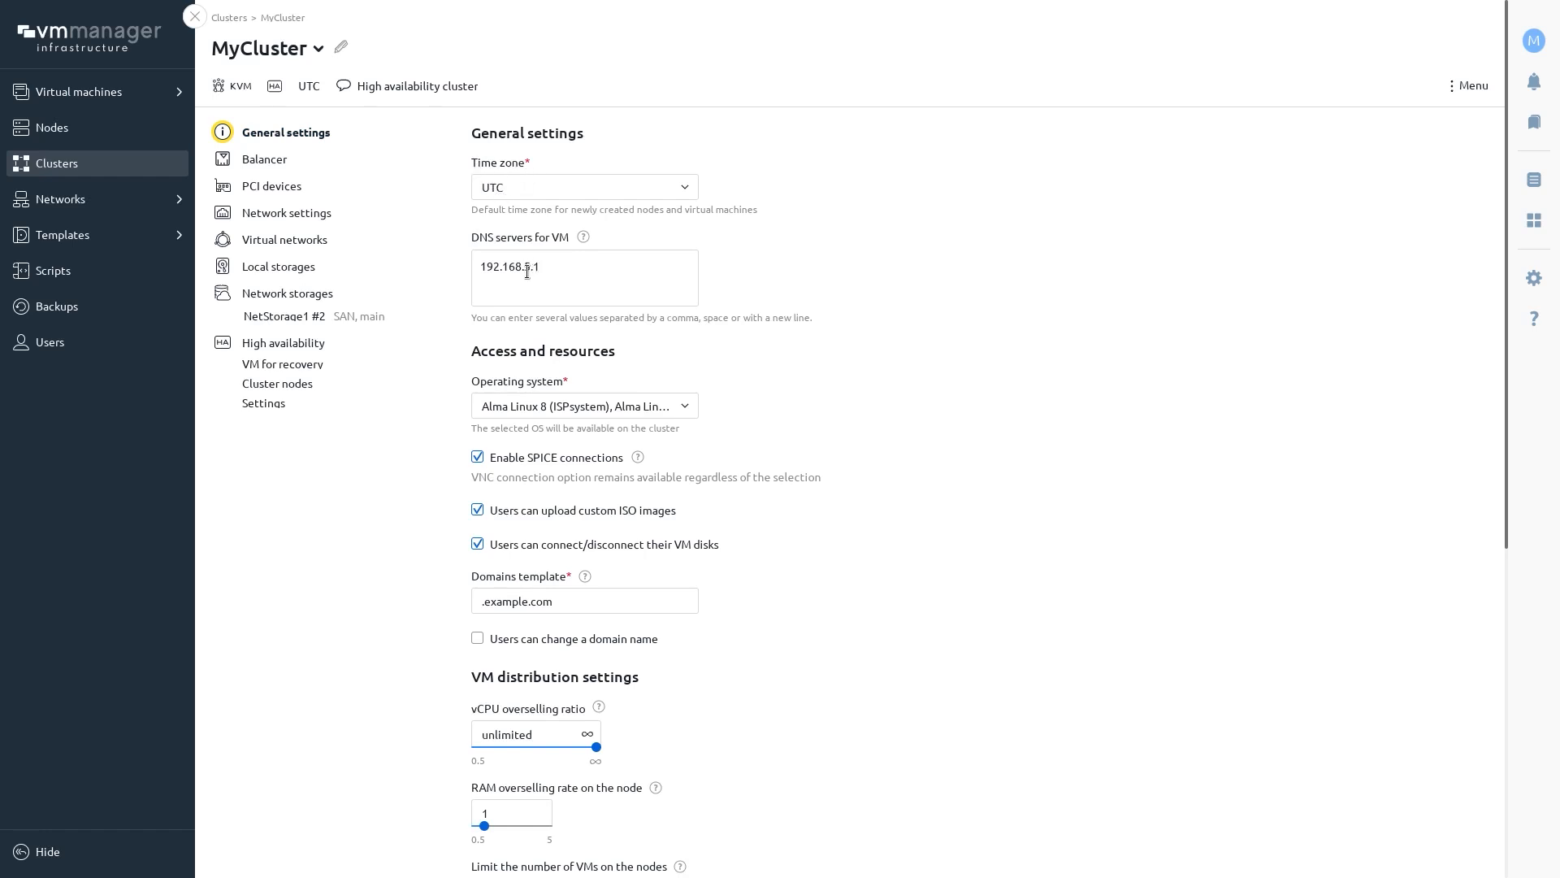
pyautogui.click(544, 406)
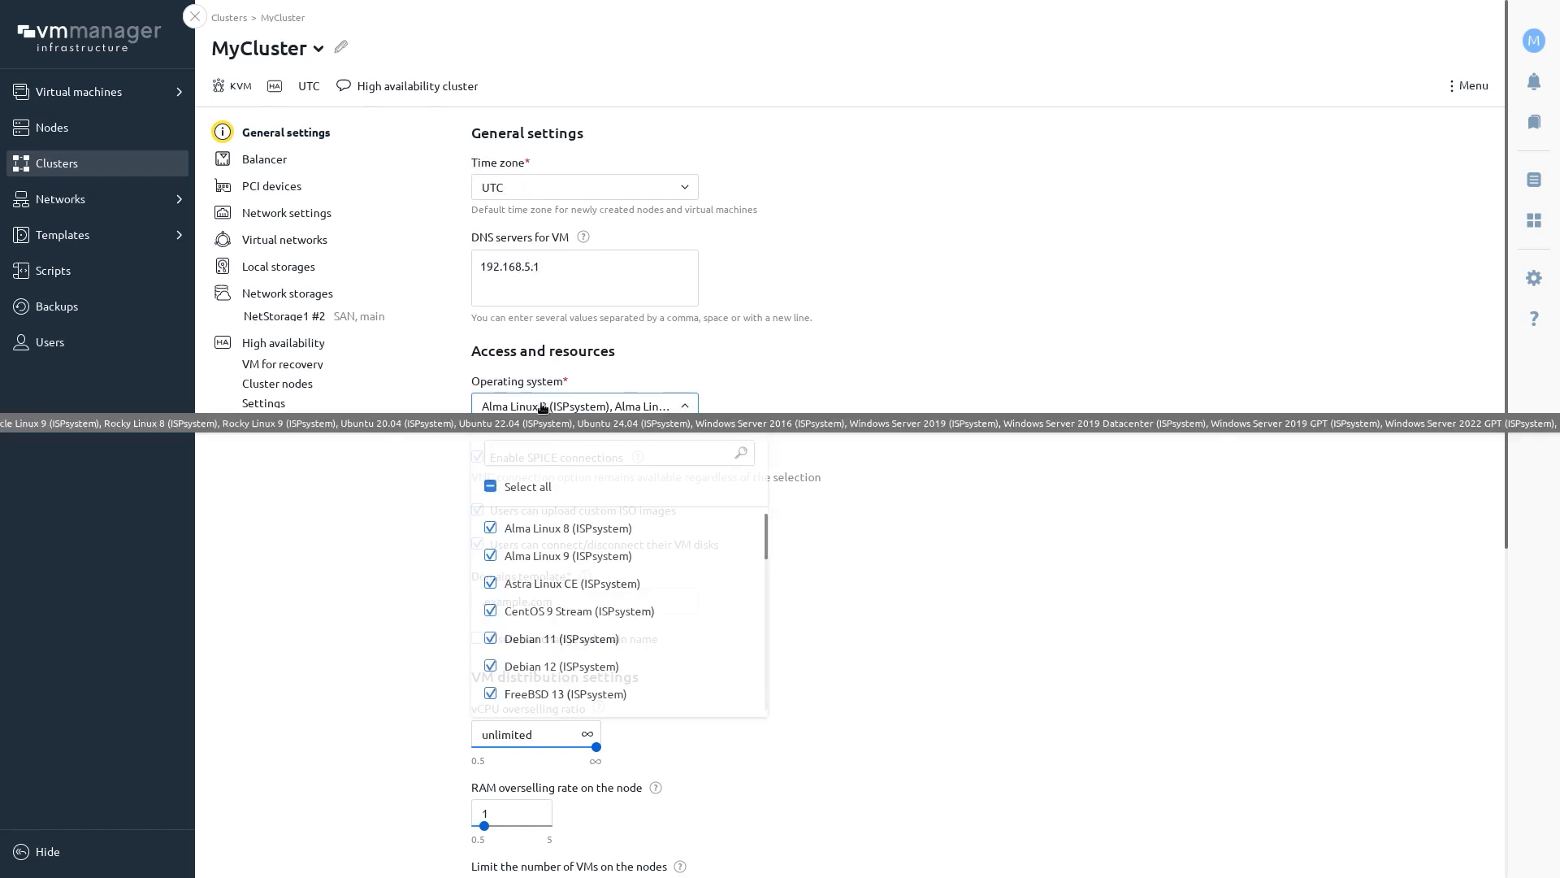
pyautogui.click(544, 406)
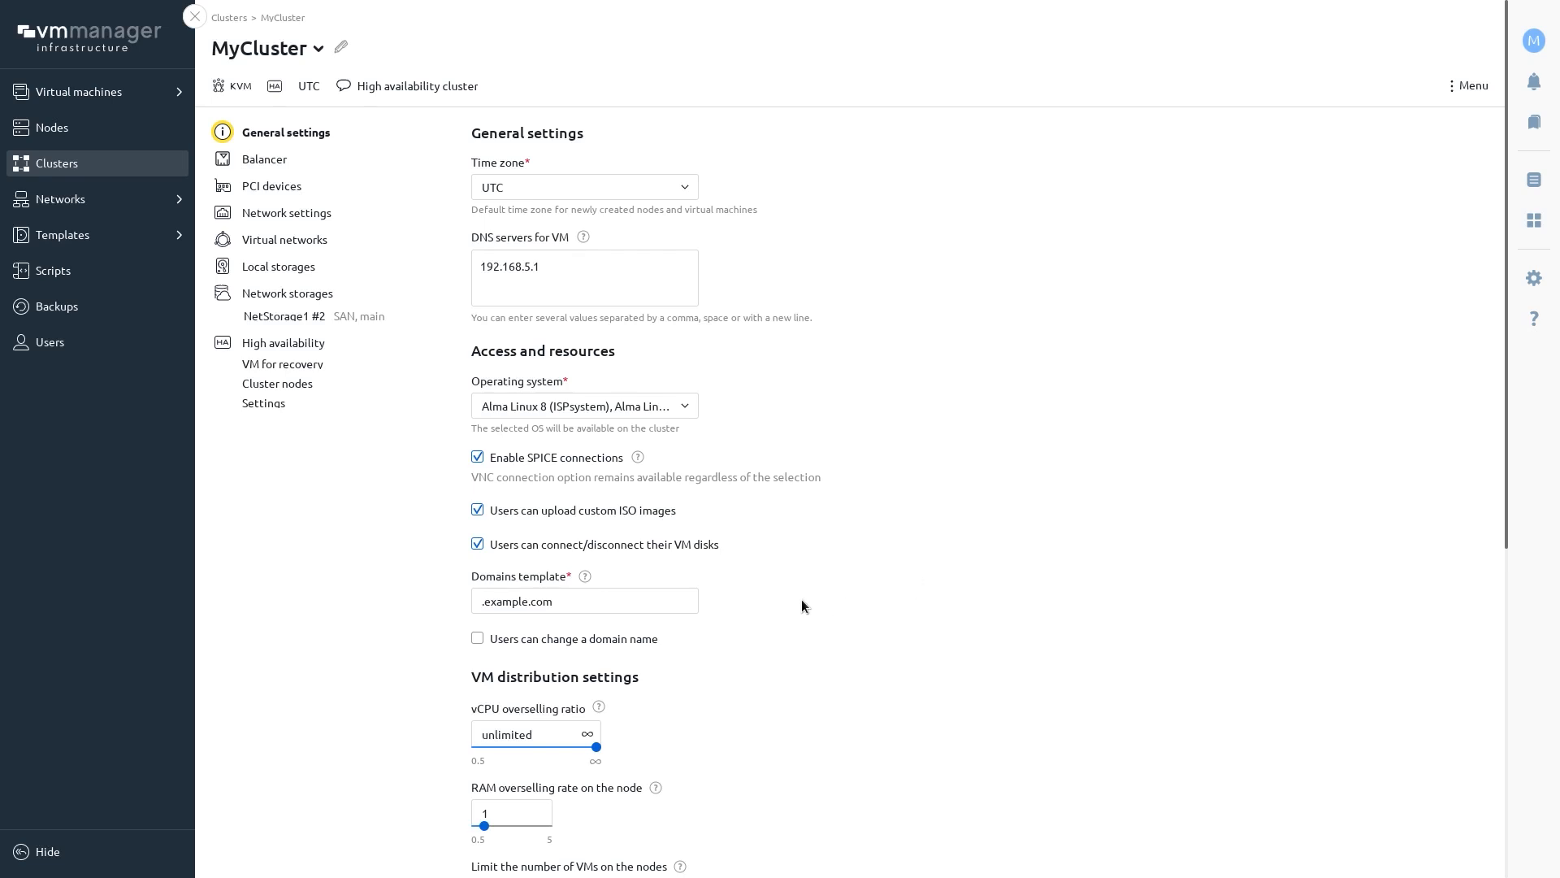
pyautogui.scroll(-3, 592, 552)
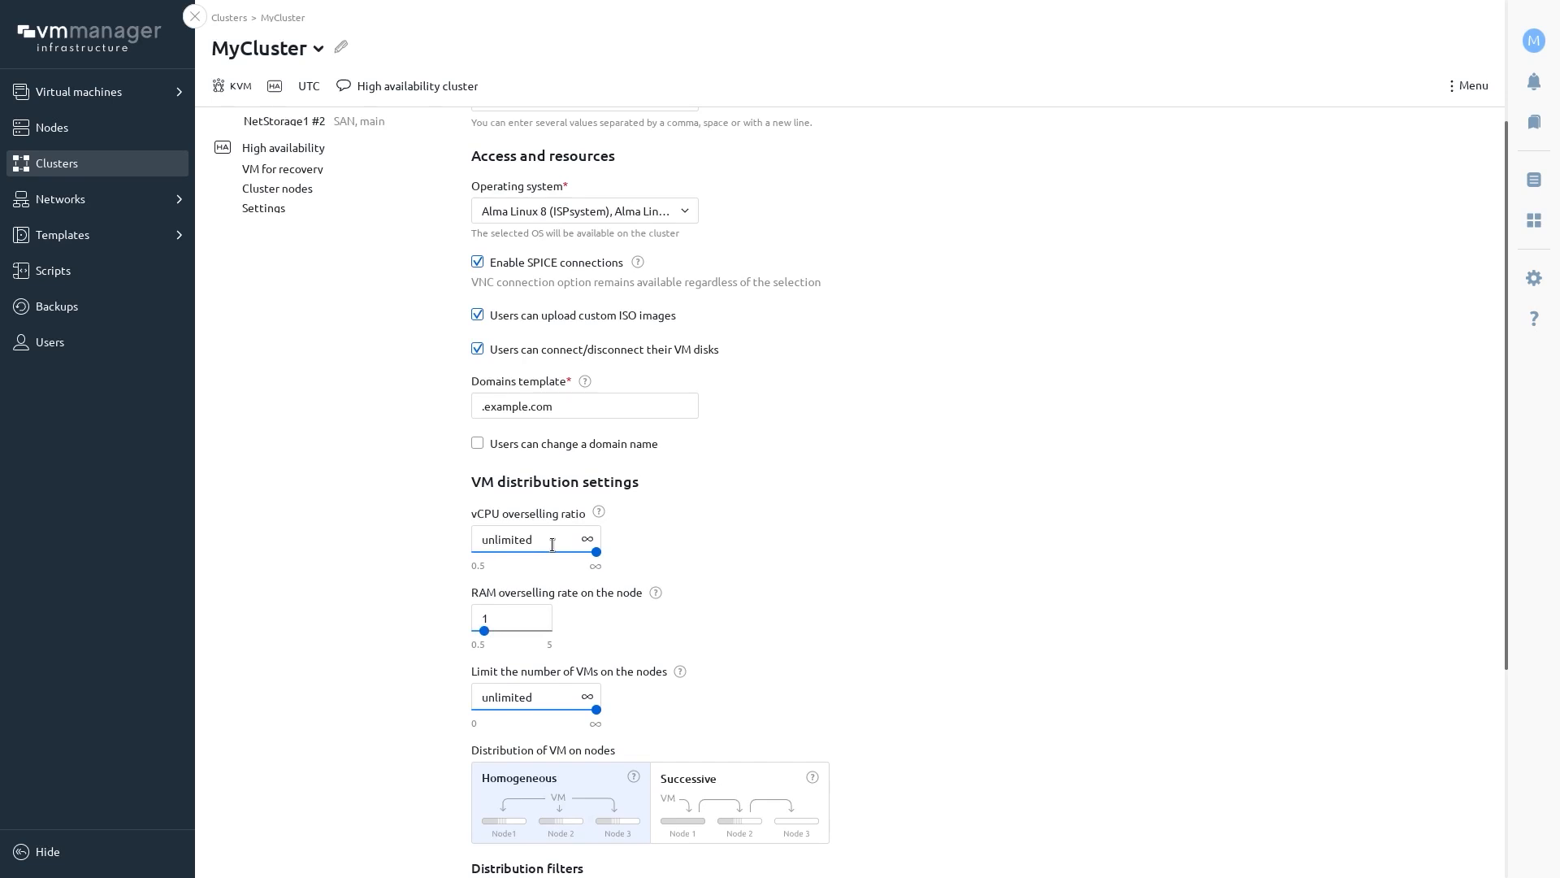
pyautogui.scroll(-3, 553, 544)
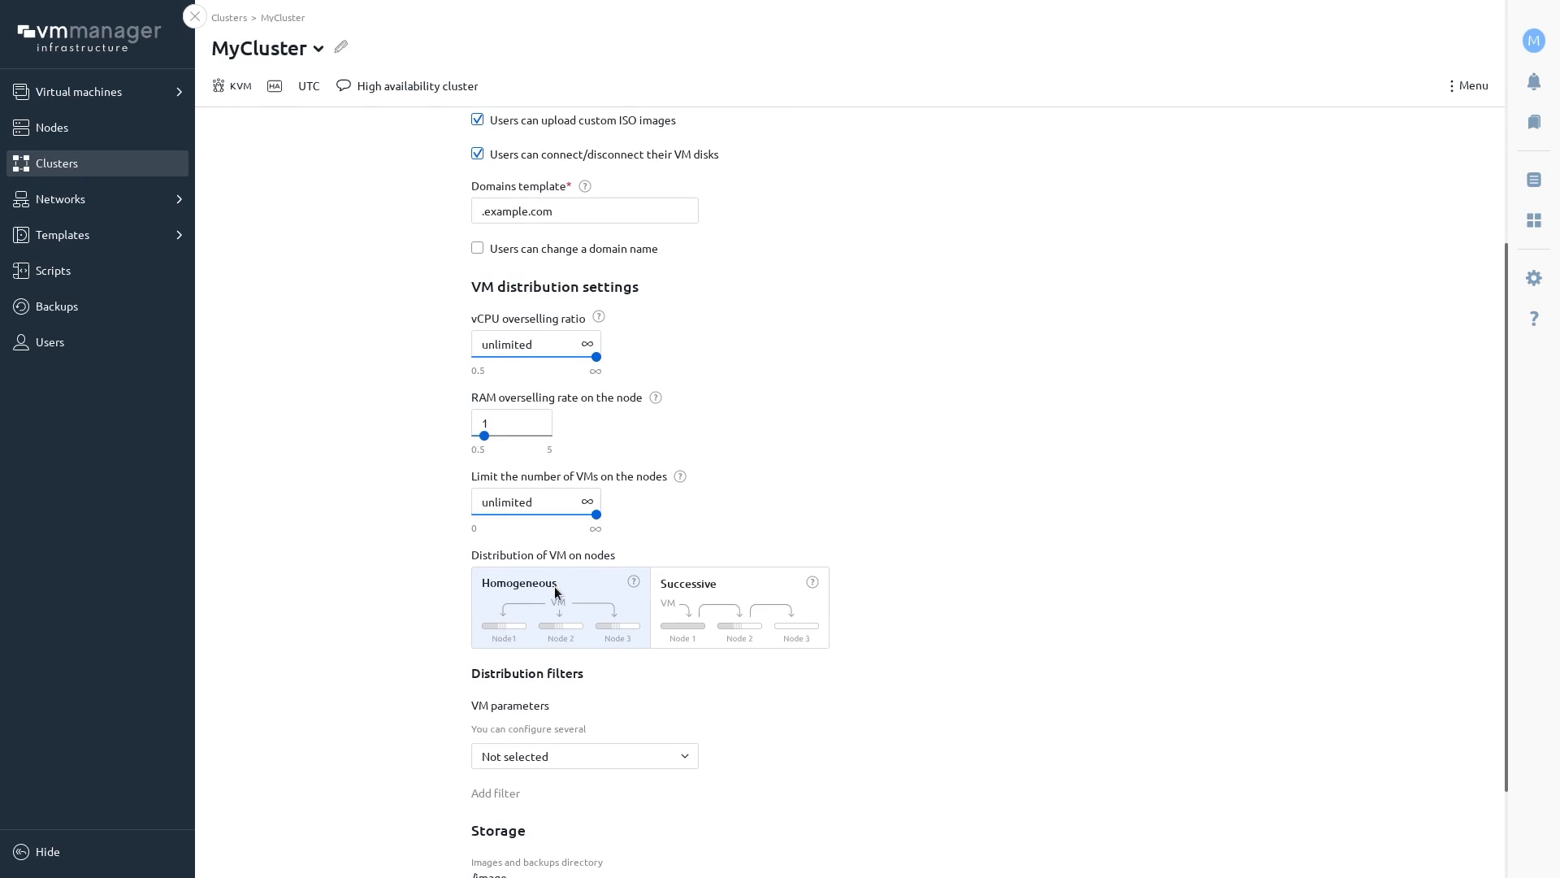
pyautogui.scroll(-2, 554, 589)
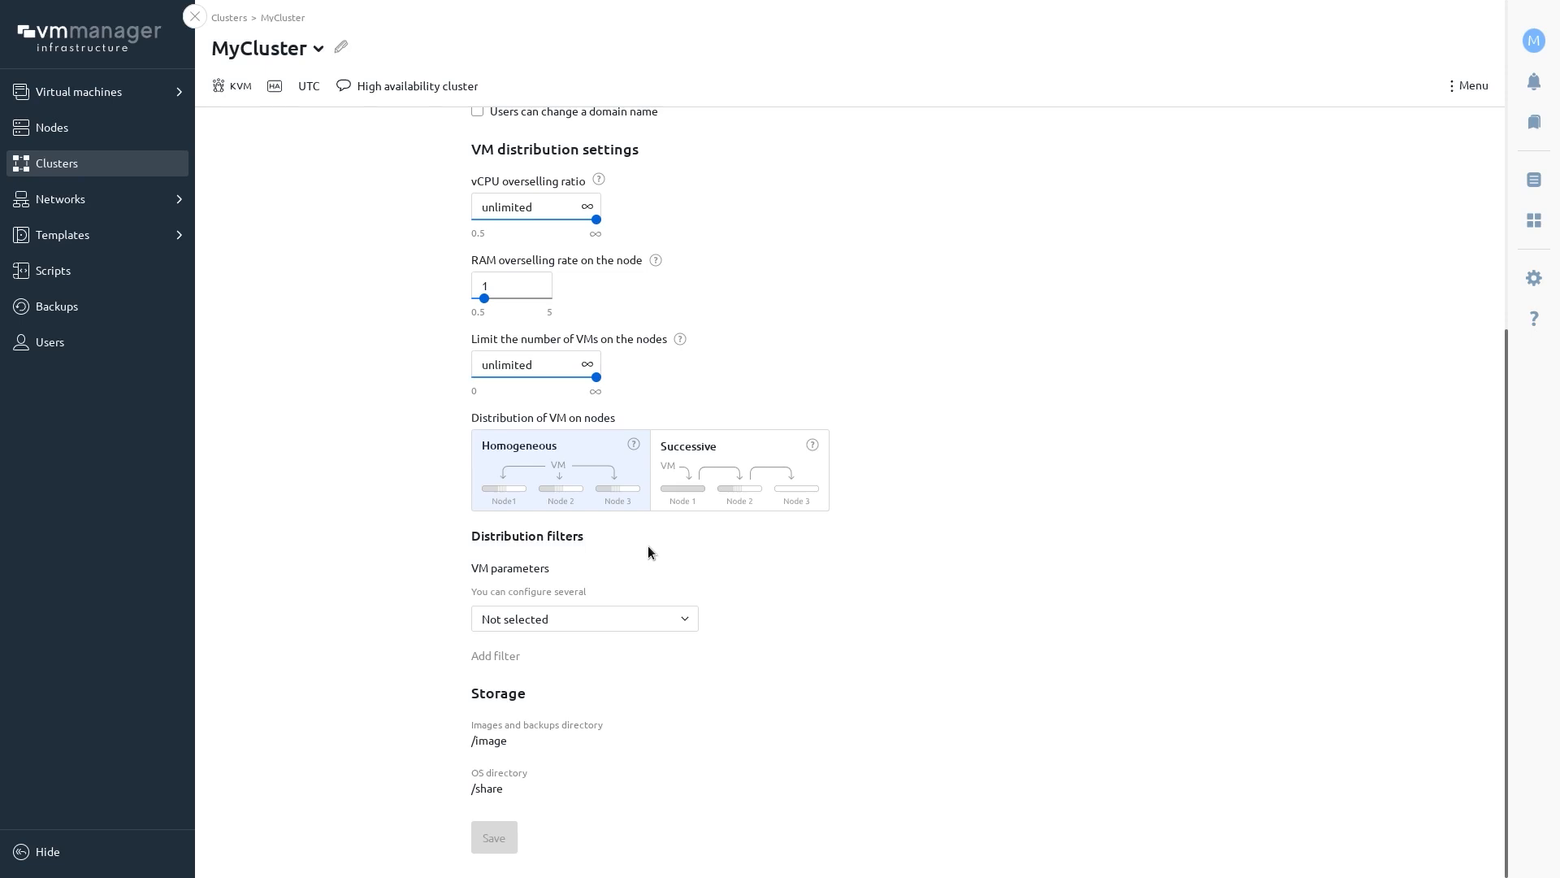
# Step: Try a "Configurations (select)" distribution filter for MyCluster, view its selectable configurations, and remove the filter
pyautogui.click(684, 619)
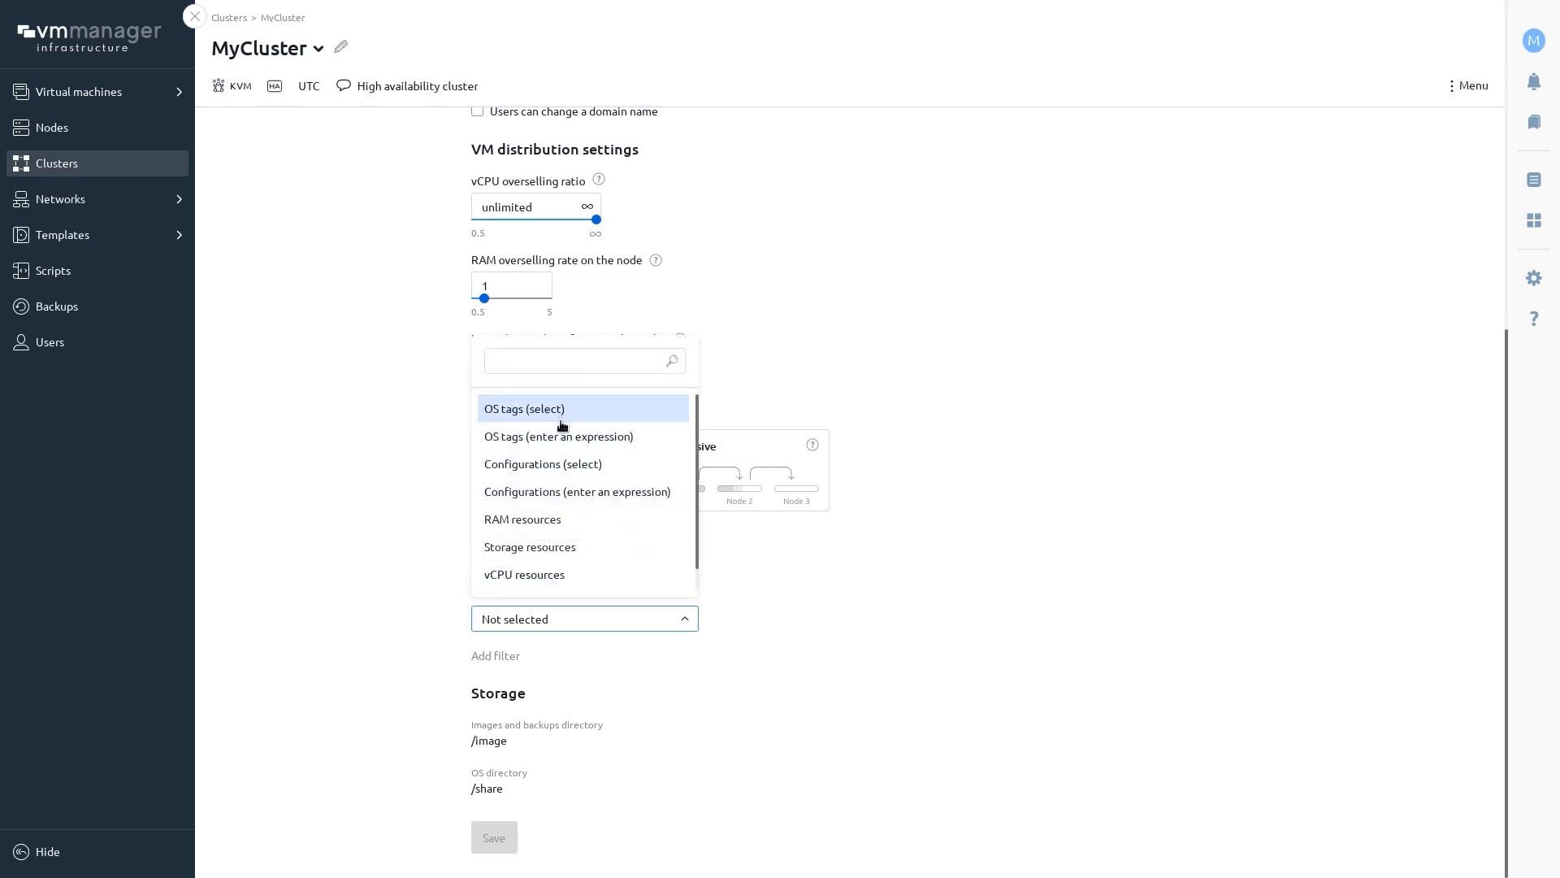
pyautogui.scroll(-1, 560, 430)
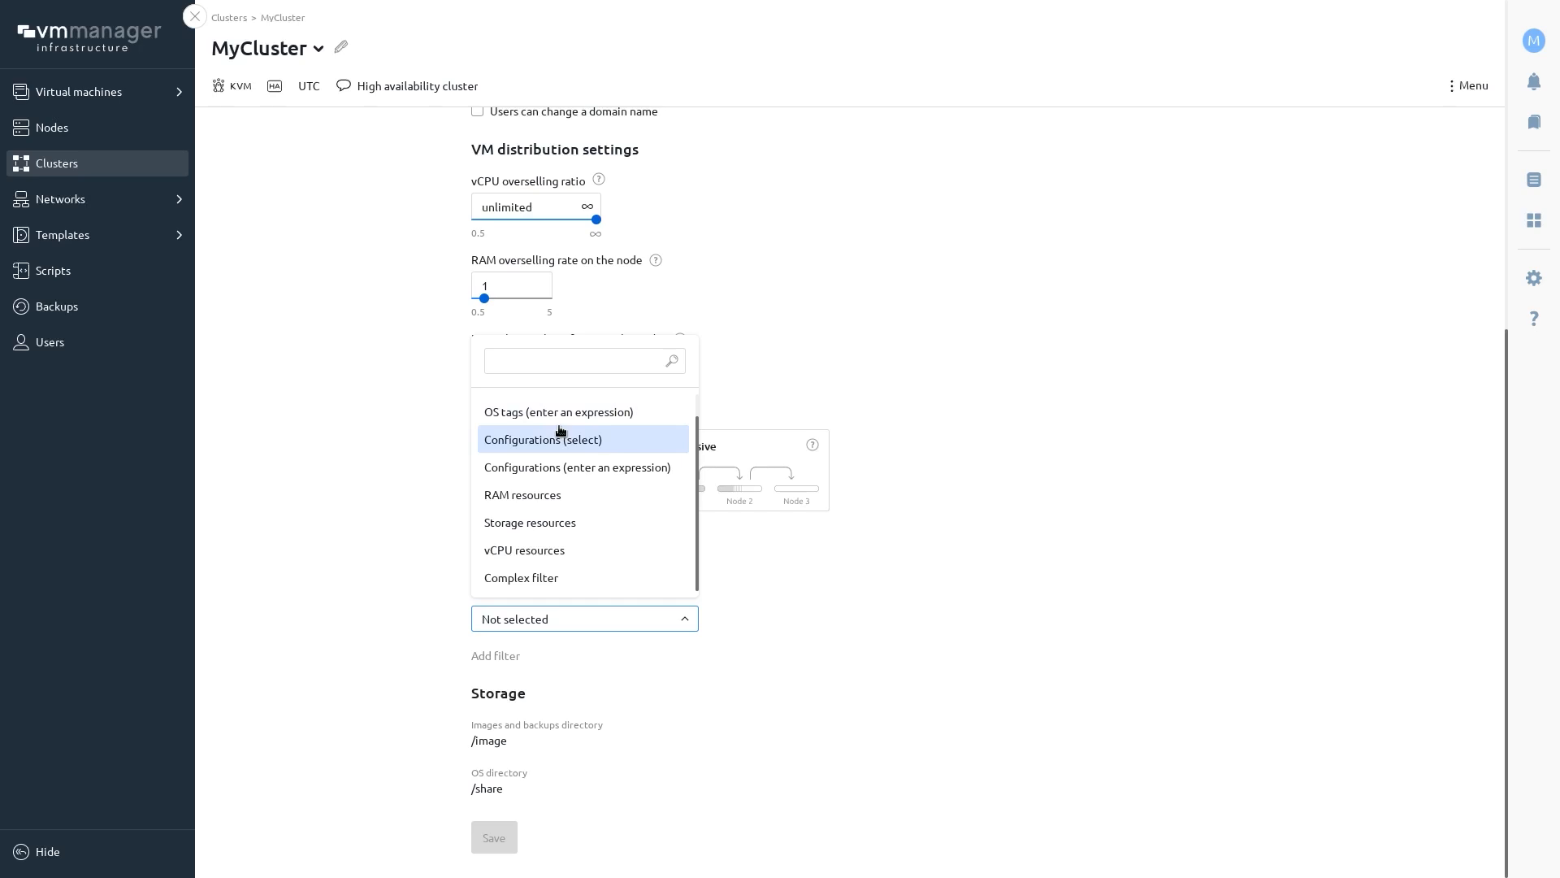
pyautogui.click(569, 445)
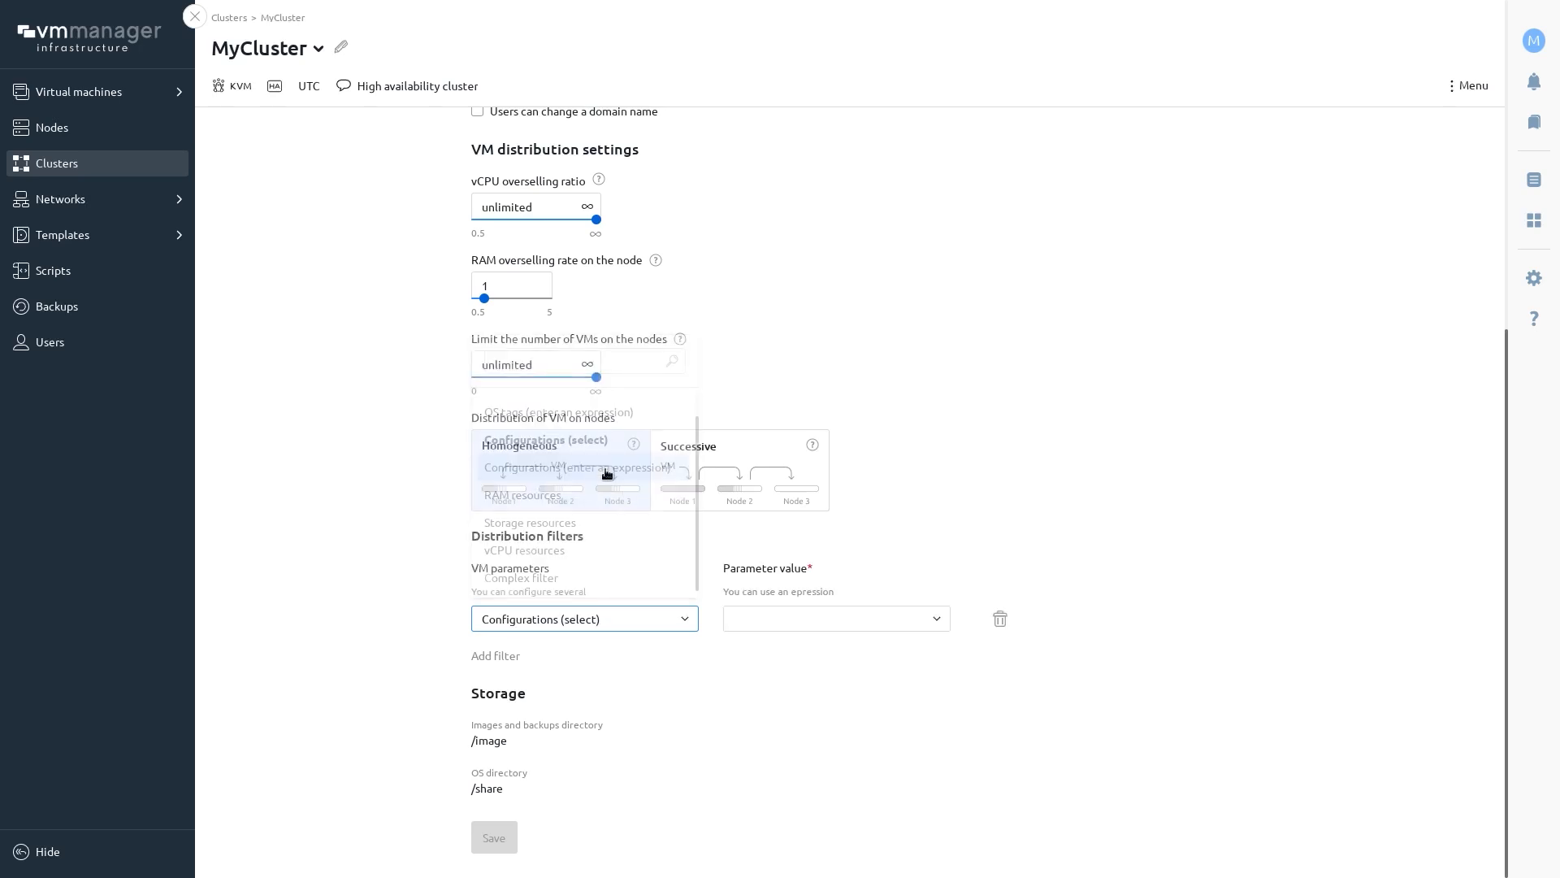
pyautogui.click(797, 631)
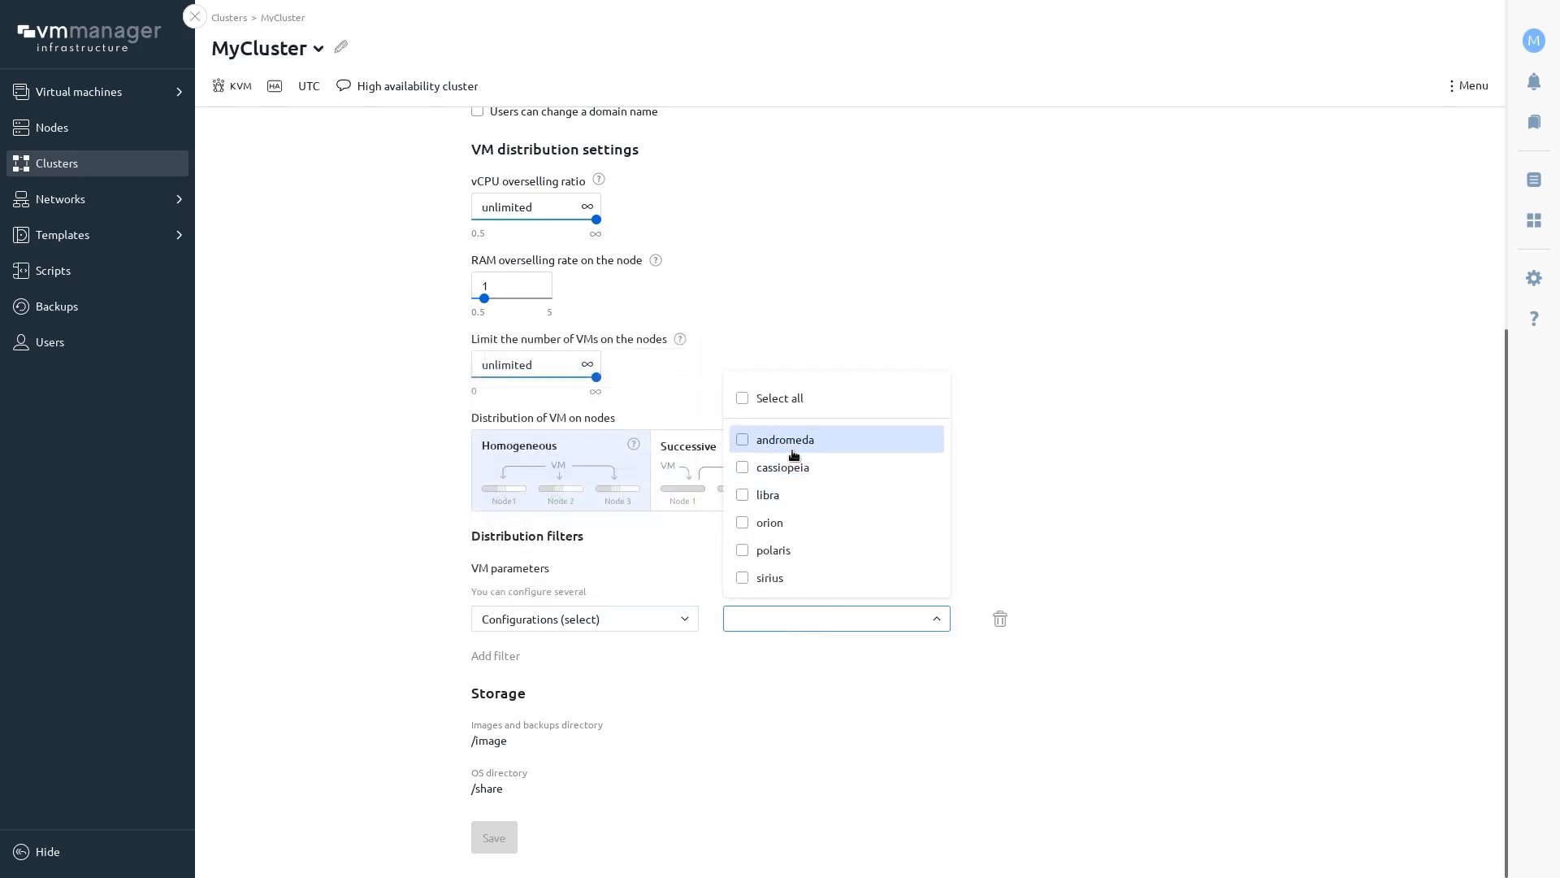
pyautogui.click(1000, 619)
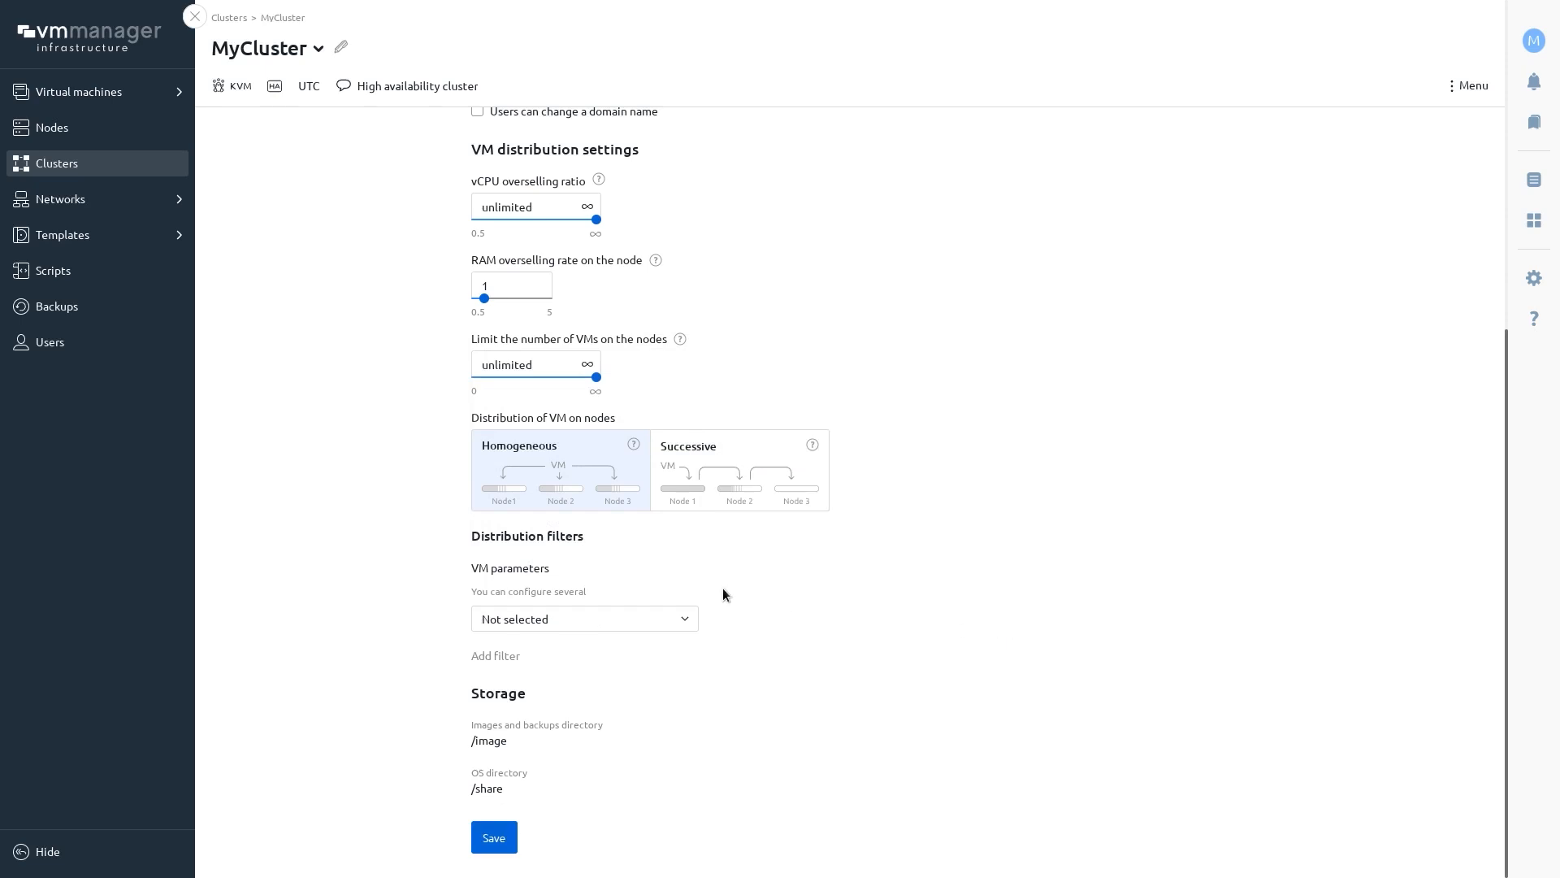
# Step: Try a "Complex filter" distribution filter for MyCluster, read the help on its expressions, and remove the filter
pyautogui.click(655, 625)
pyautogui.scroll(-1, 577, 526)
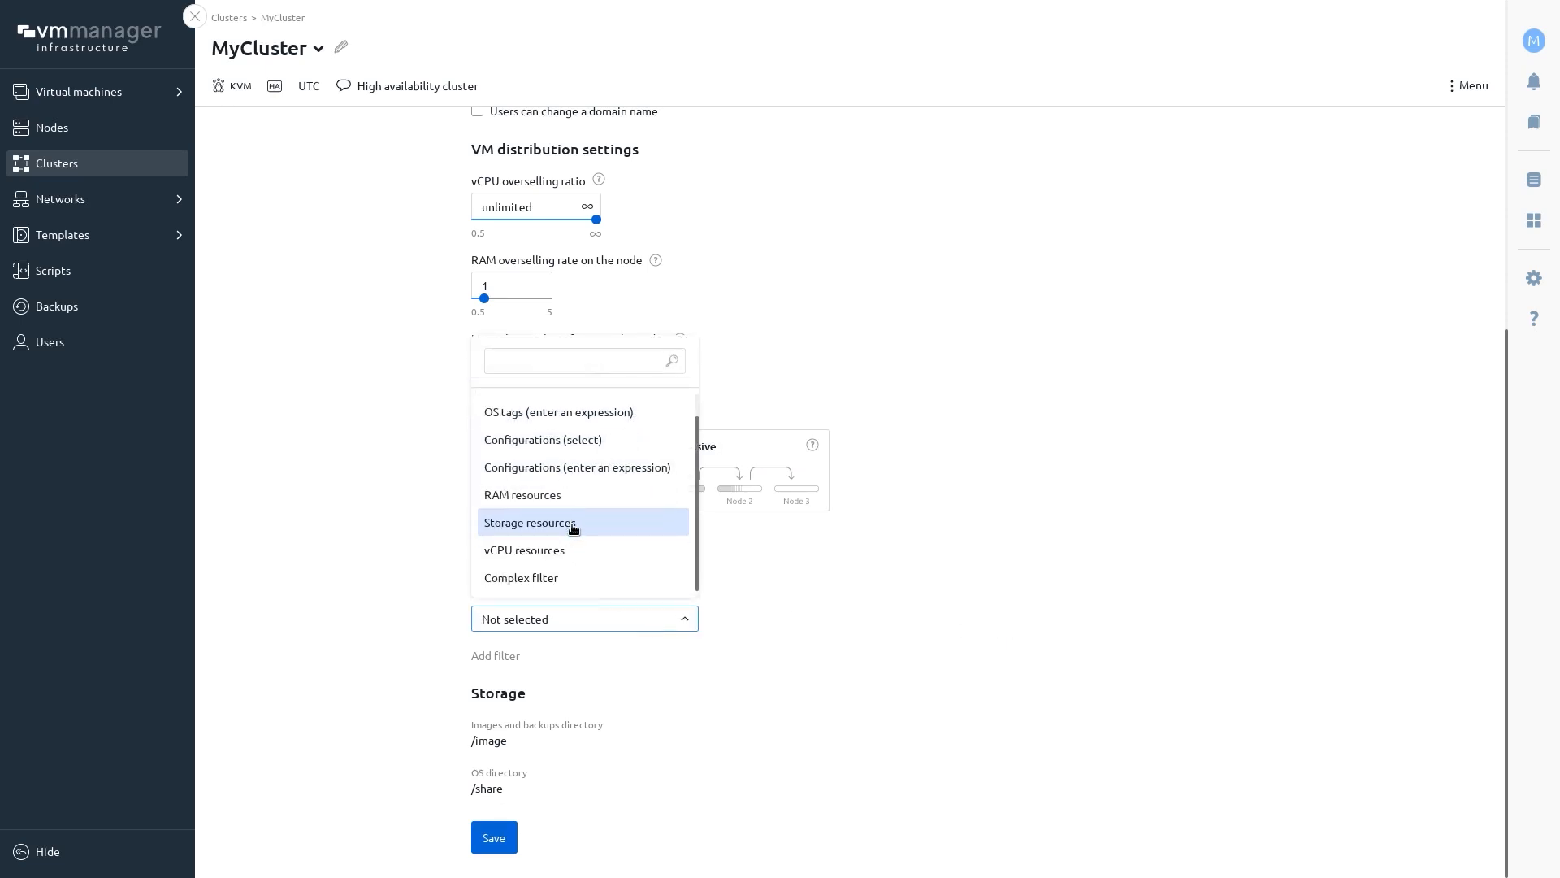
pyautogui.click(562, 575)
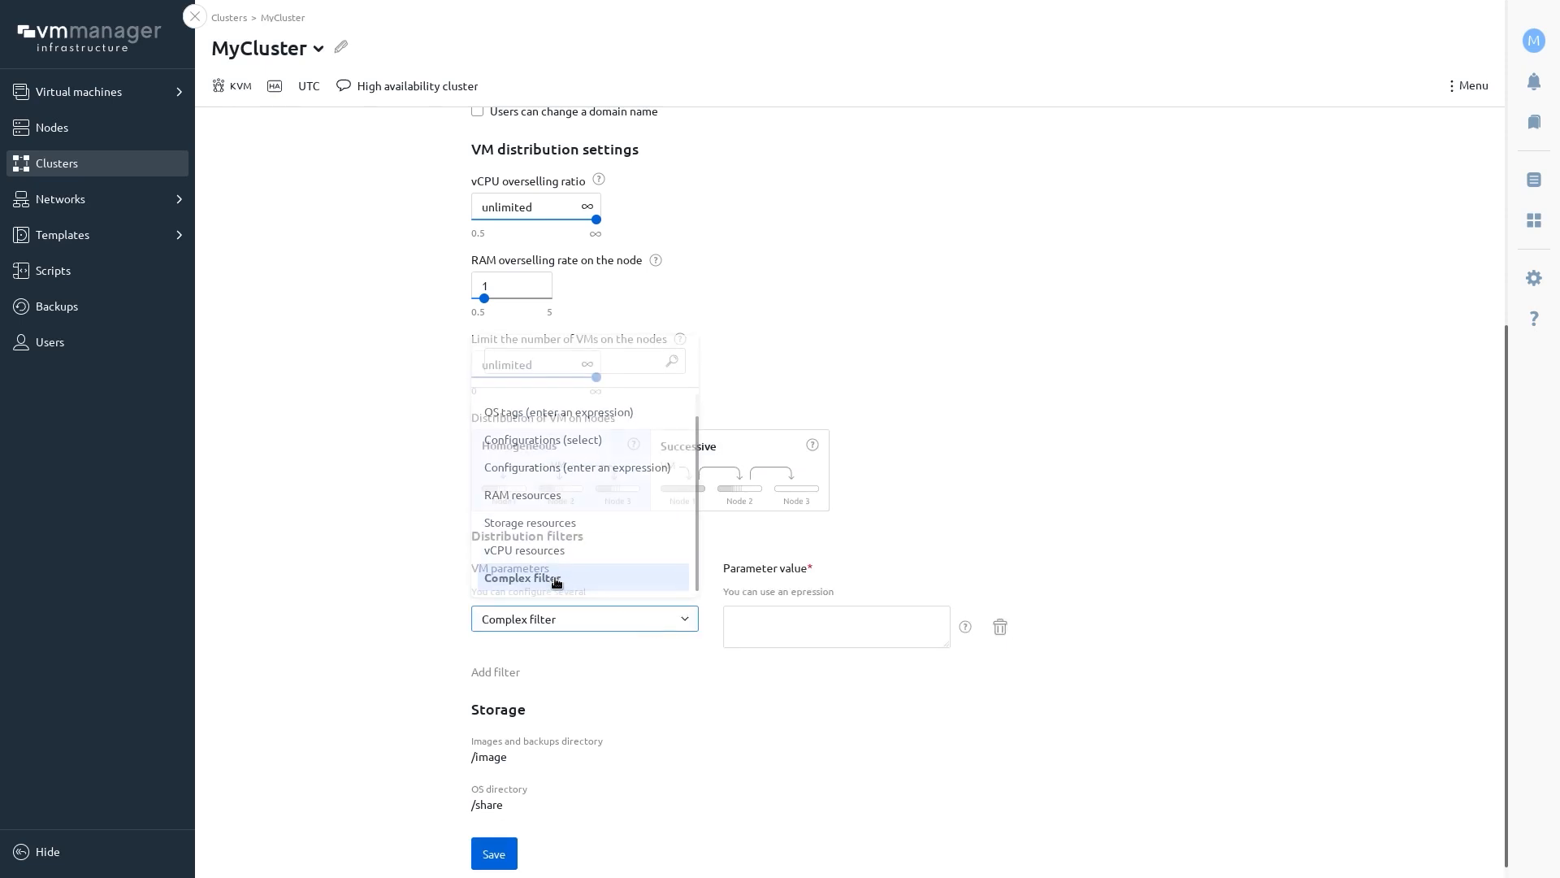
pyautogui.click(966, 628)
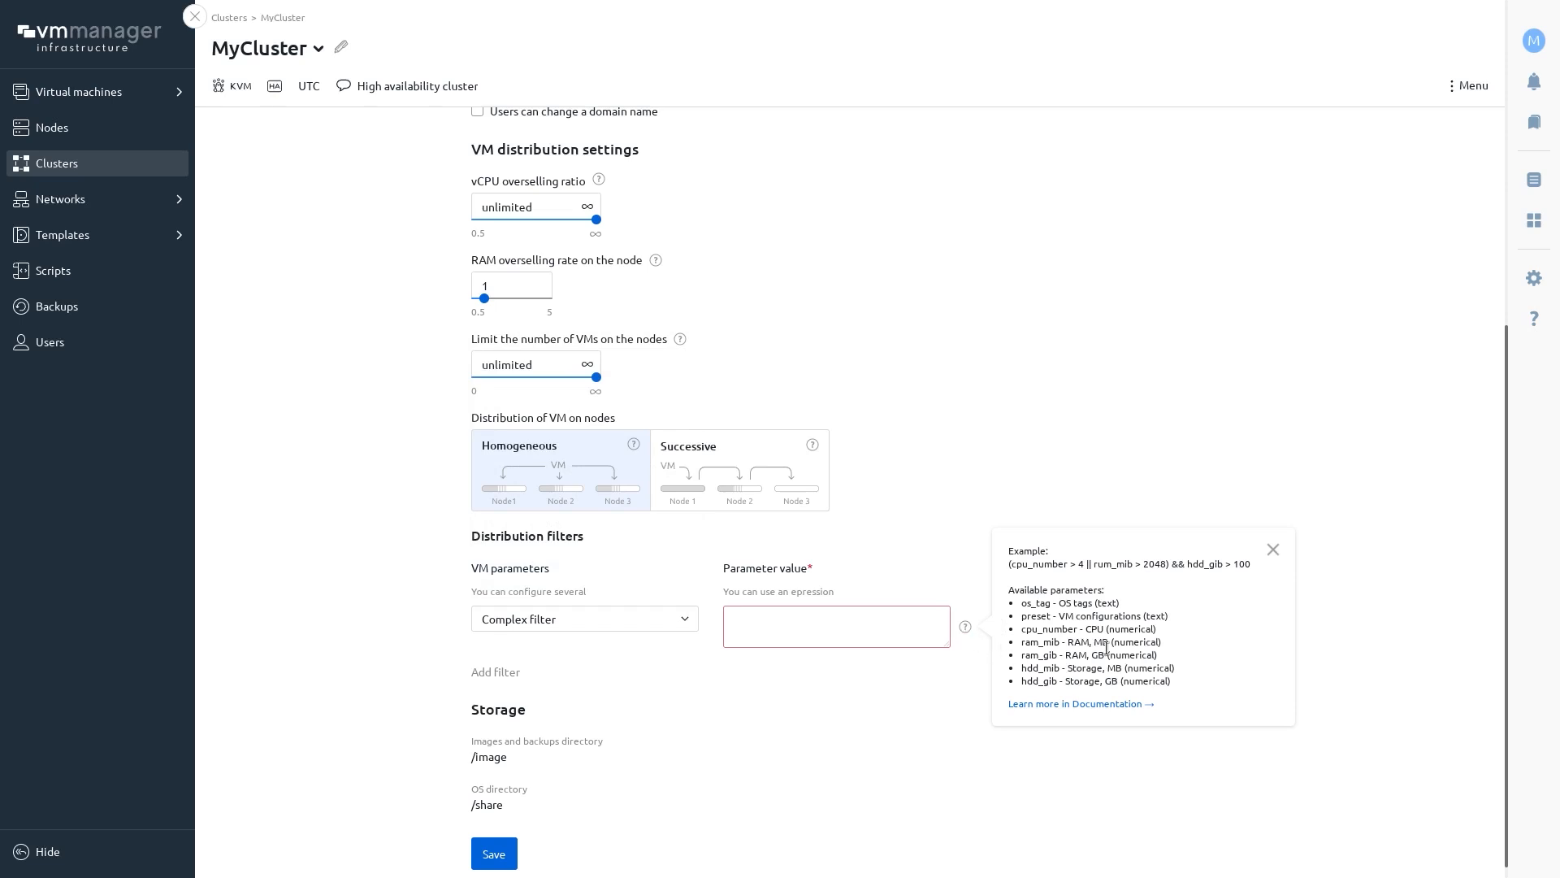
pyautogui.click(1273, 549)
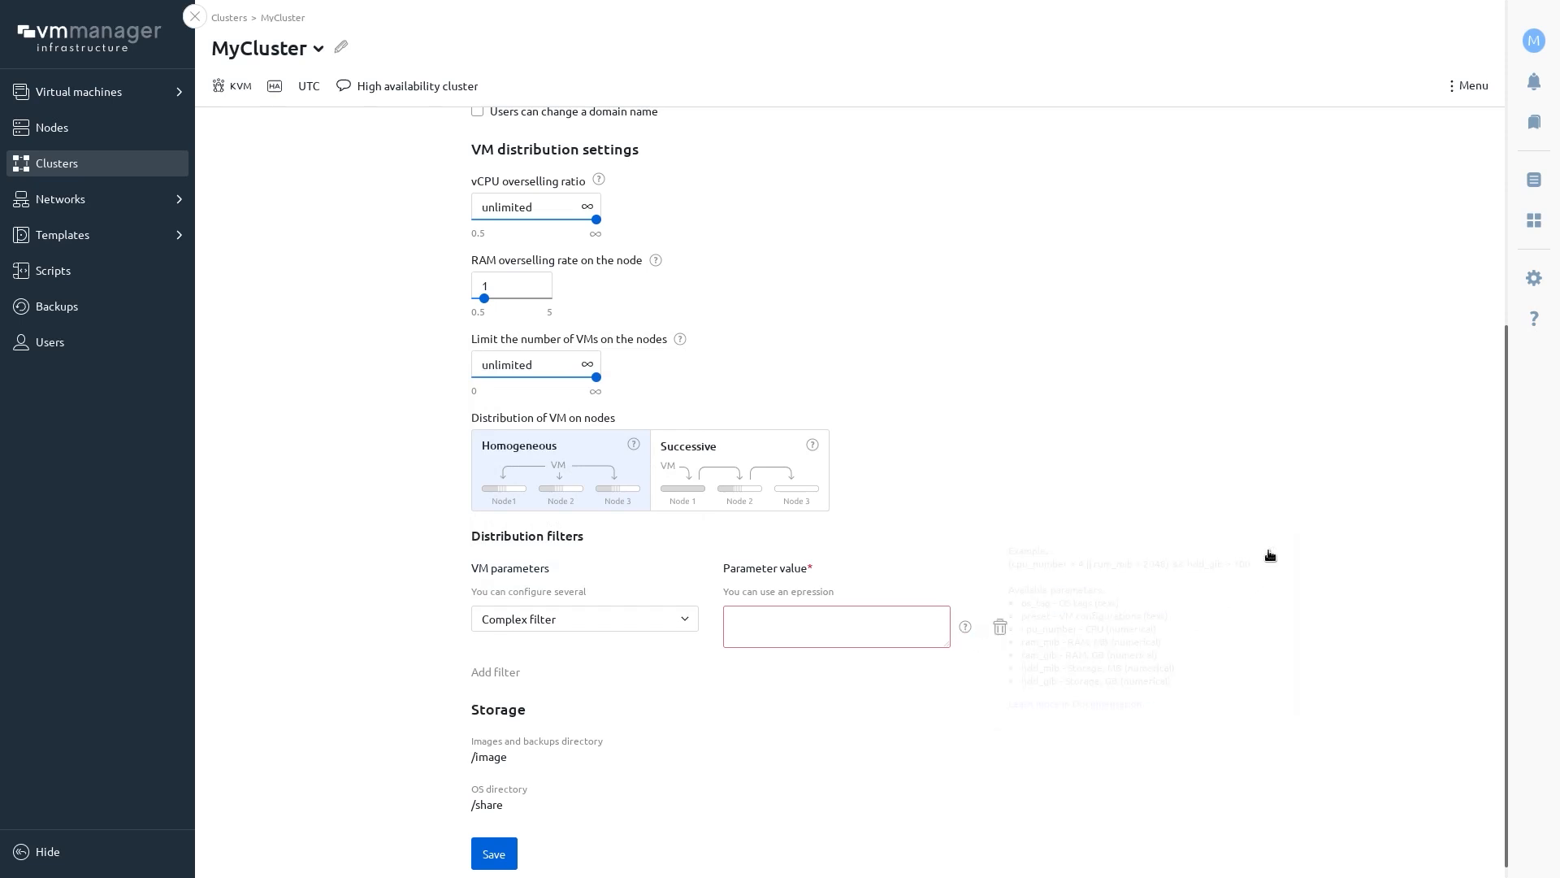
pyautogui.click(1000, 628)
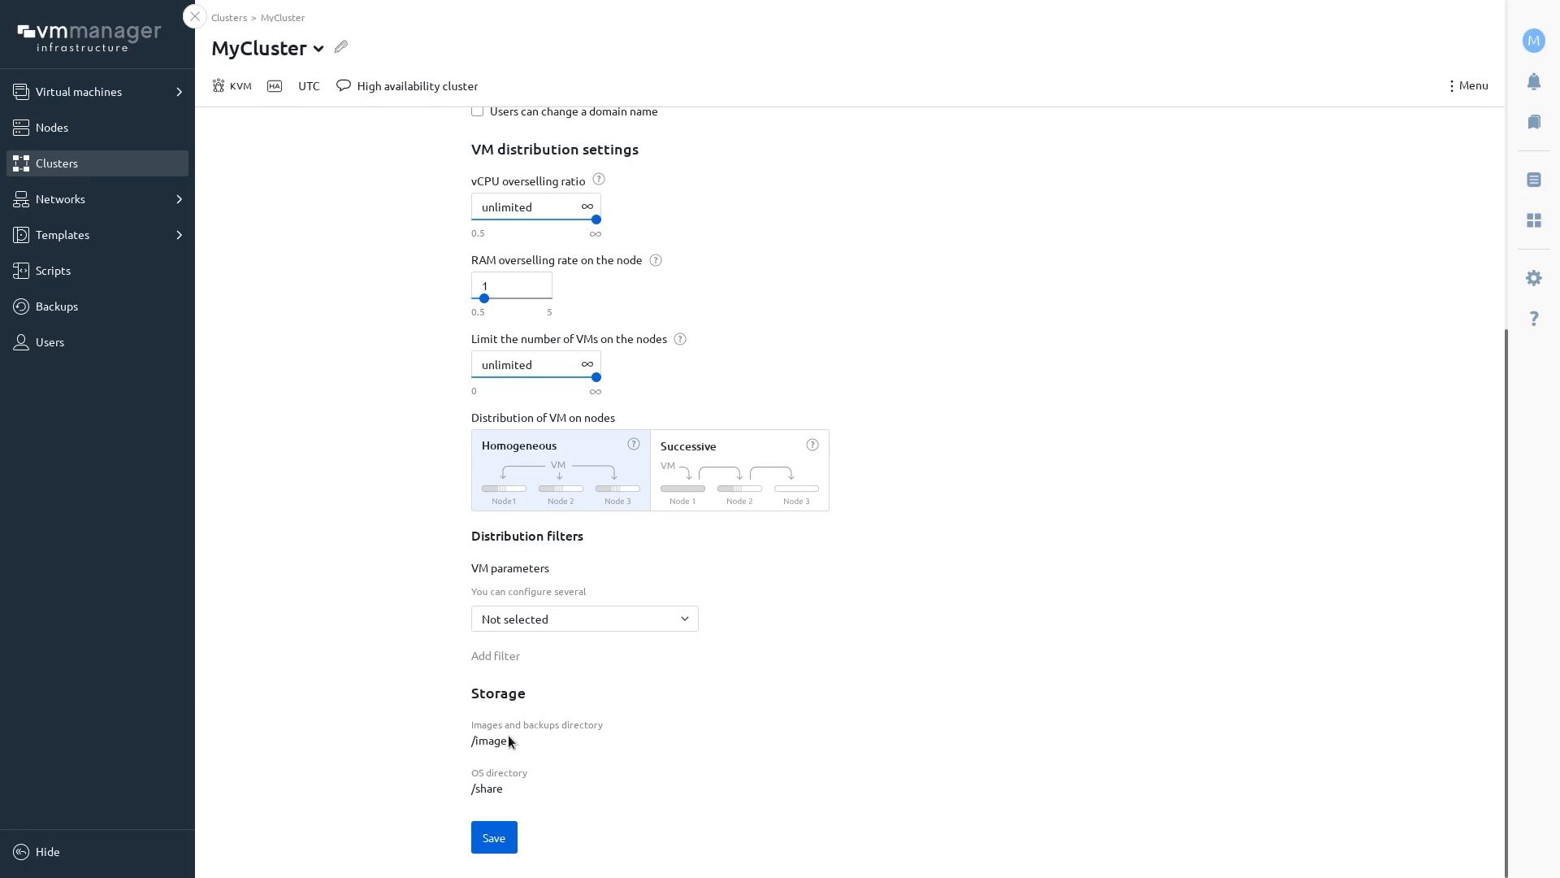
# Step: View MyCluster's balancer monitoring and task history, and its PCI devices section
pyautogui.scroll(6, 508, 734)
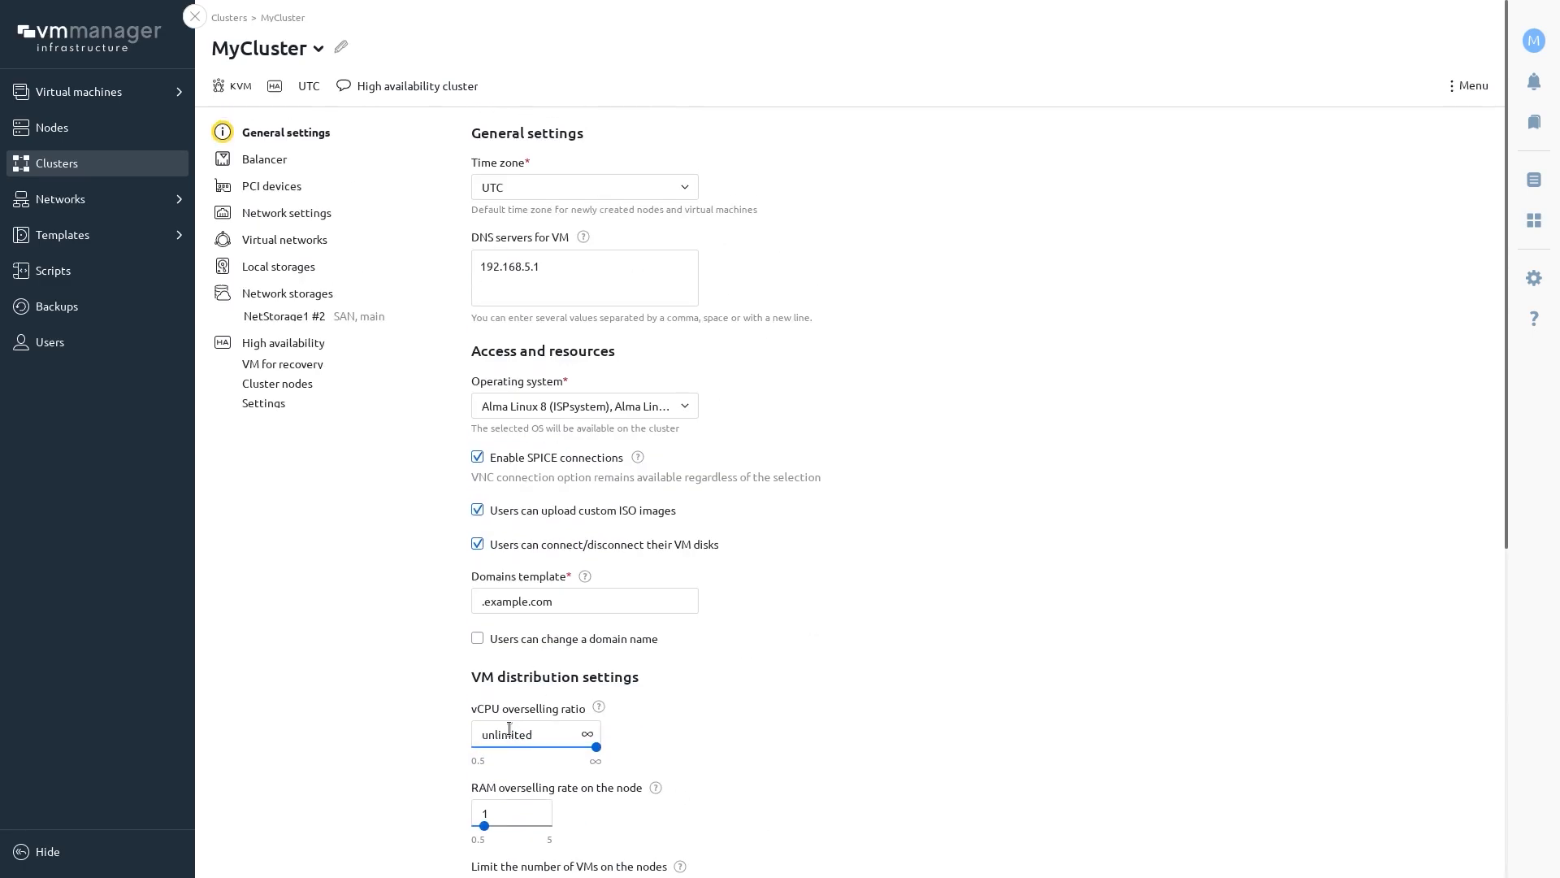
pyautogui.click(264, 160)
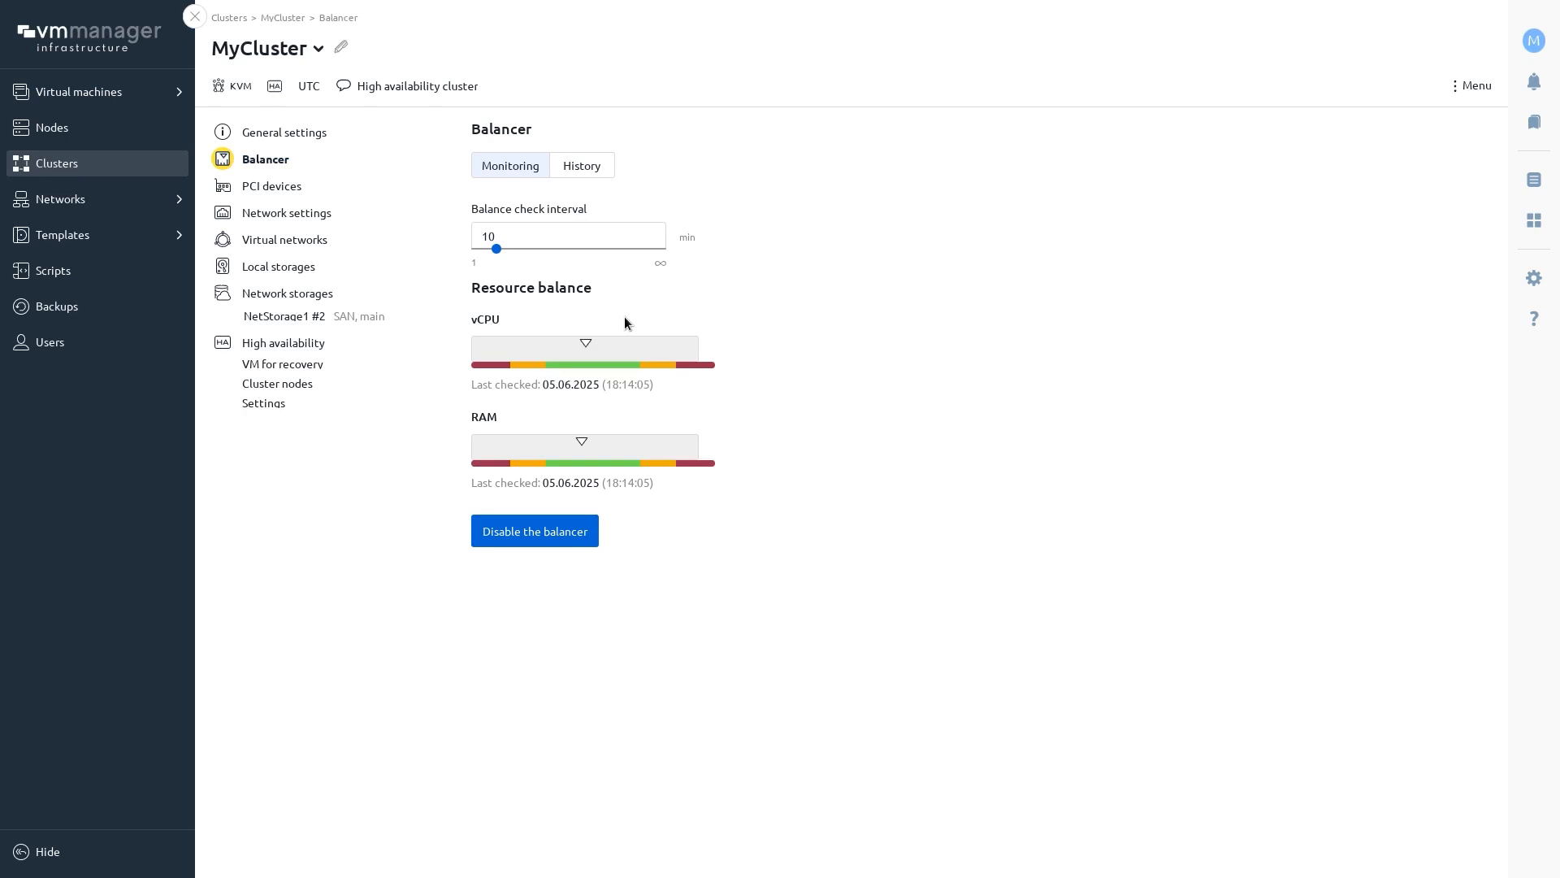
pyautogui.click(583, 167)
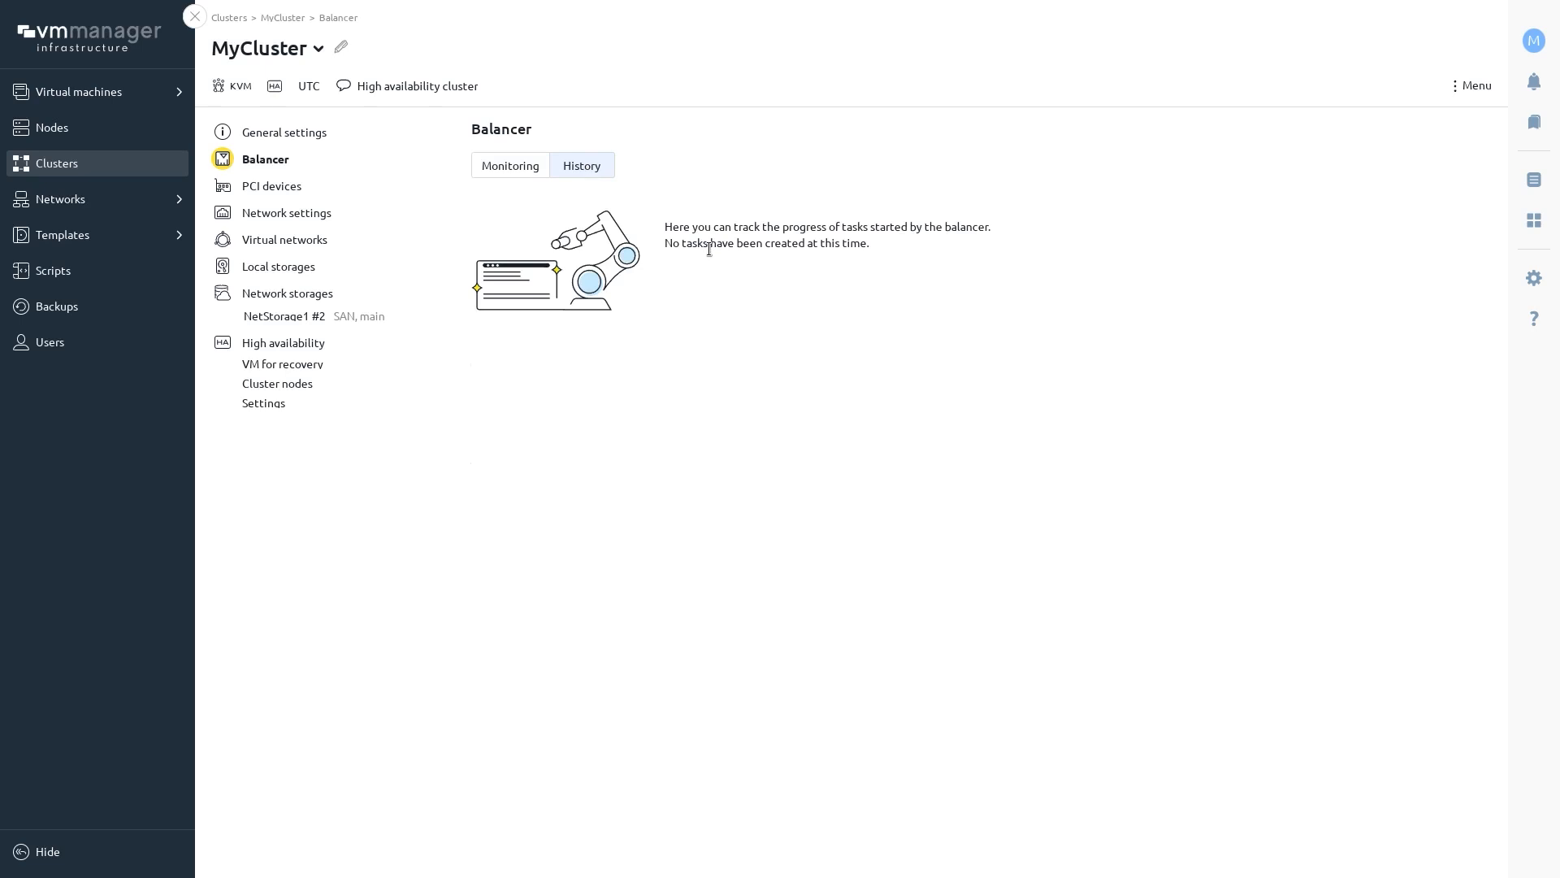
pyautogui.click(271, 186)
# Step: Enable Distributed Switch (DS) mode in MyCluster's network settings and view the network device diagram
pyautogui.click(301, 213)
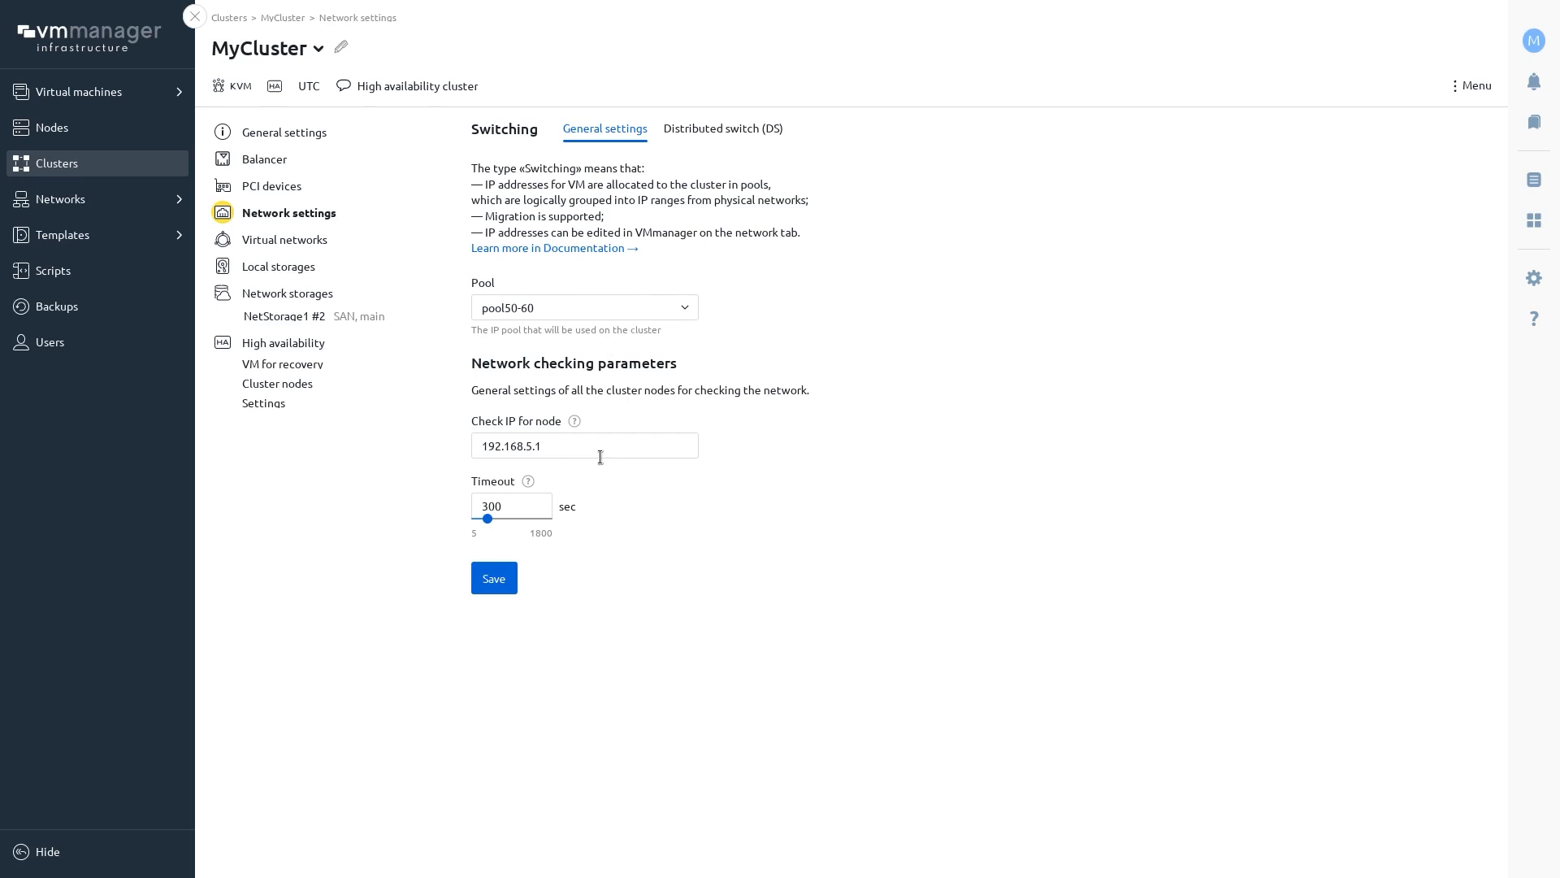
pyautogui.click(717, 132)
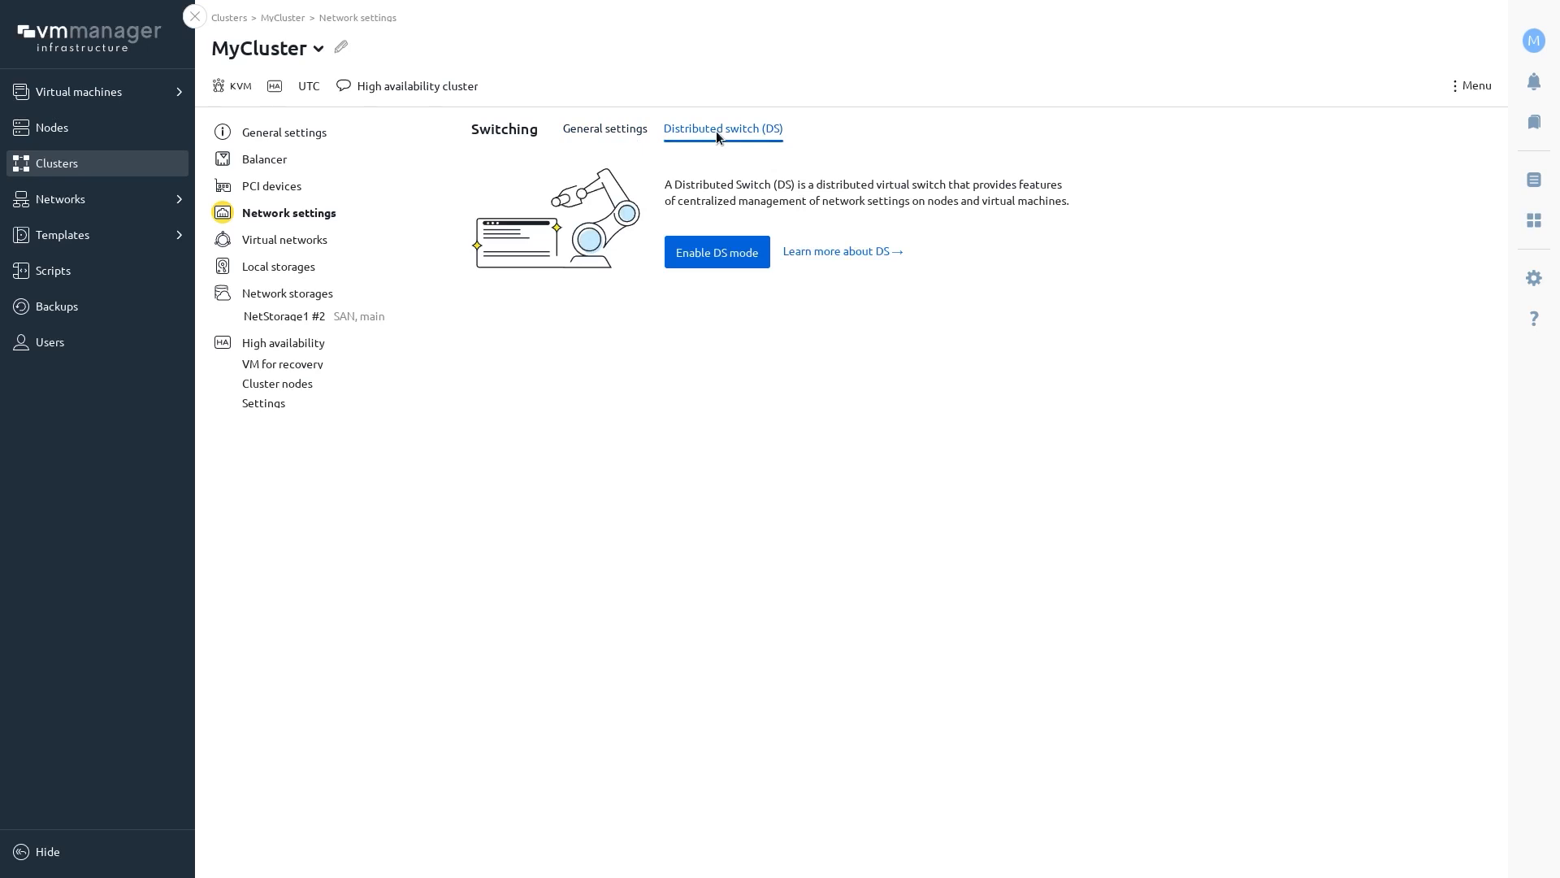
pyautogui.click(704, 265)
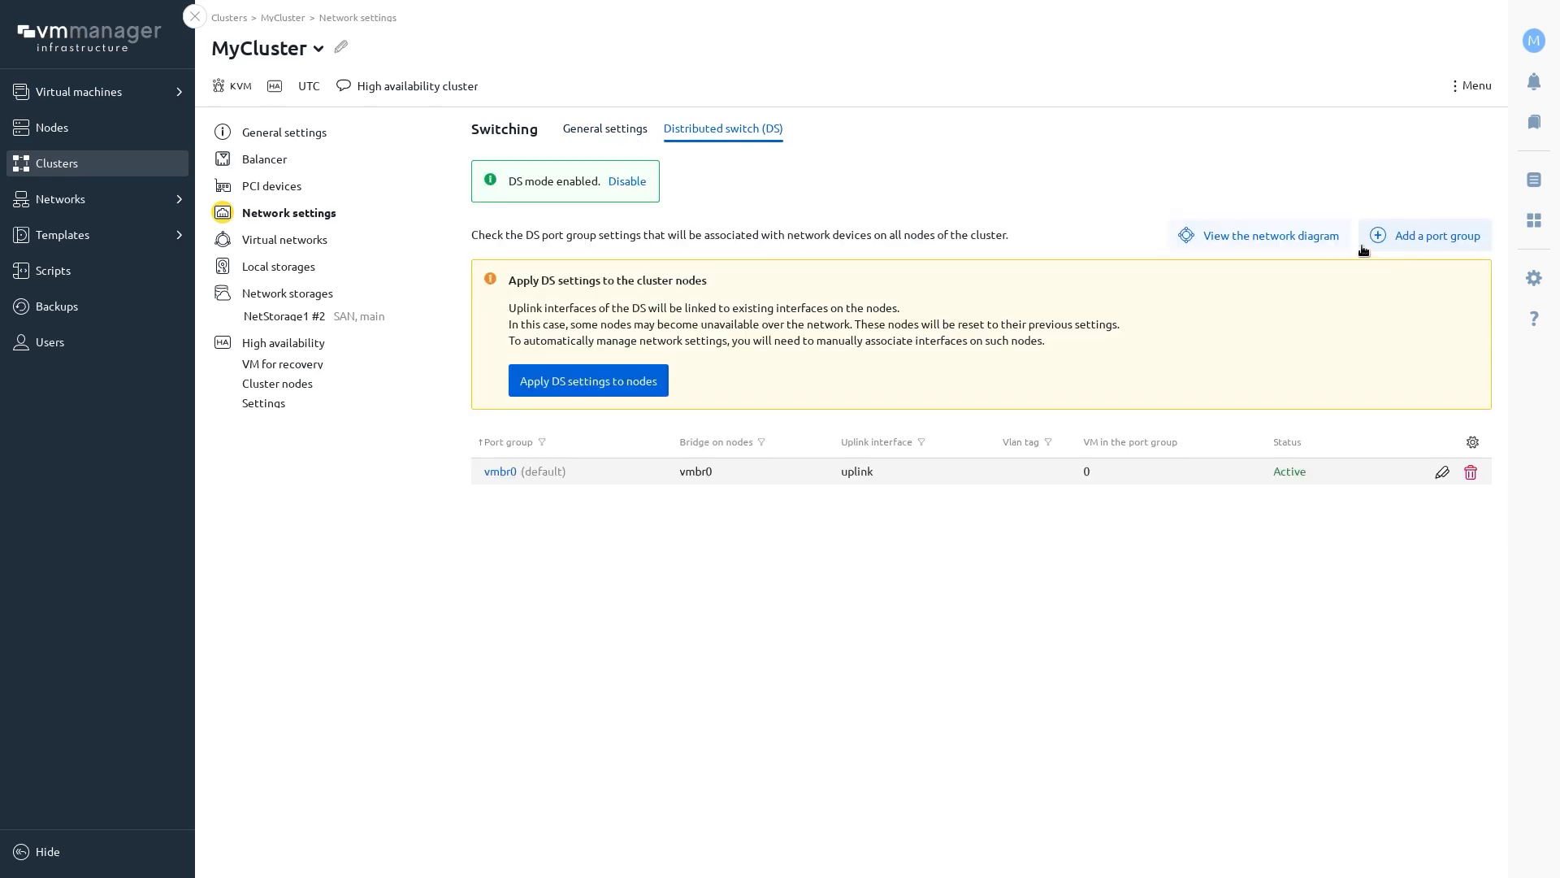
pyautogui.click(1264, 236)
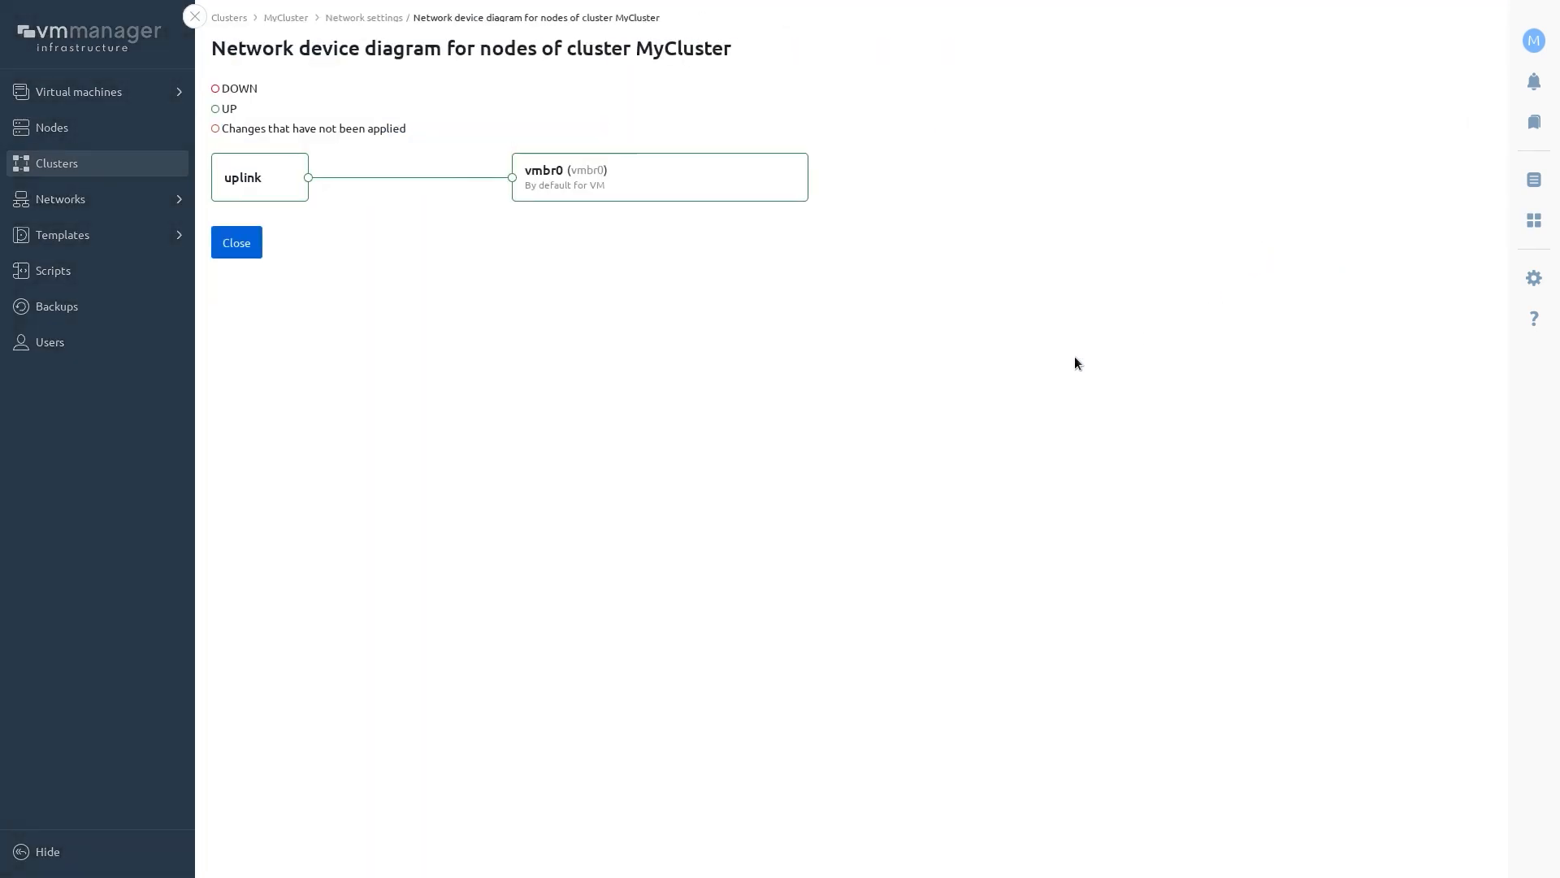
pyautogui.click(238, 243)
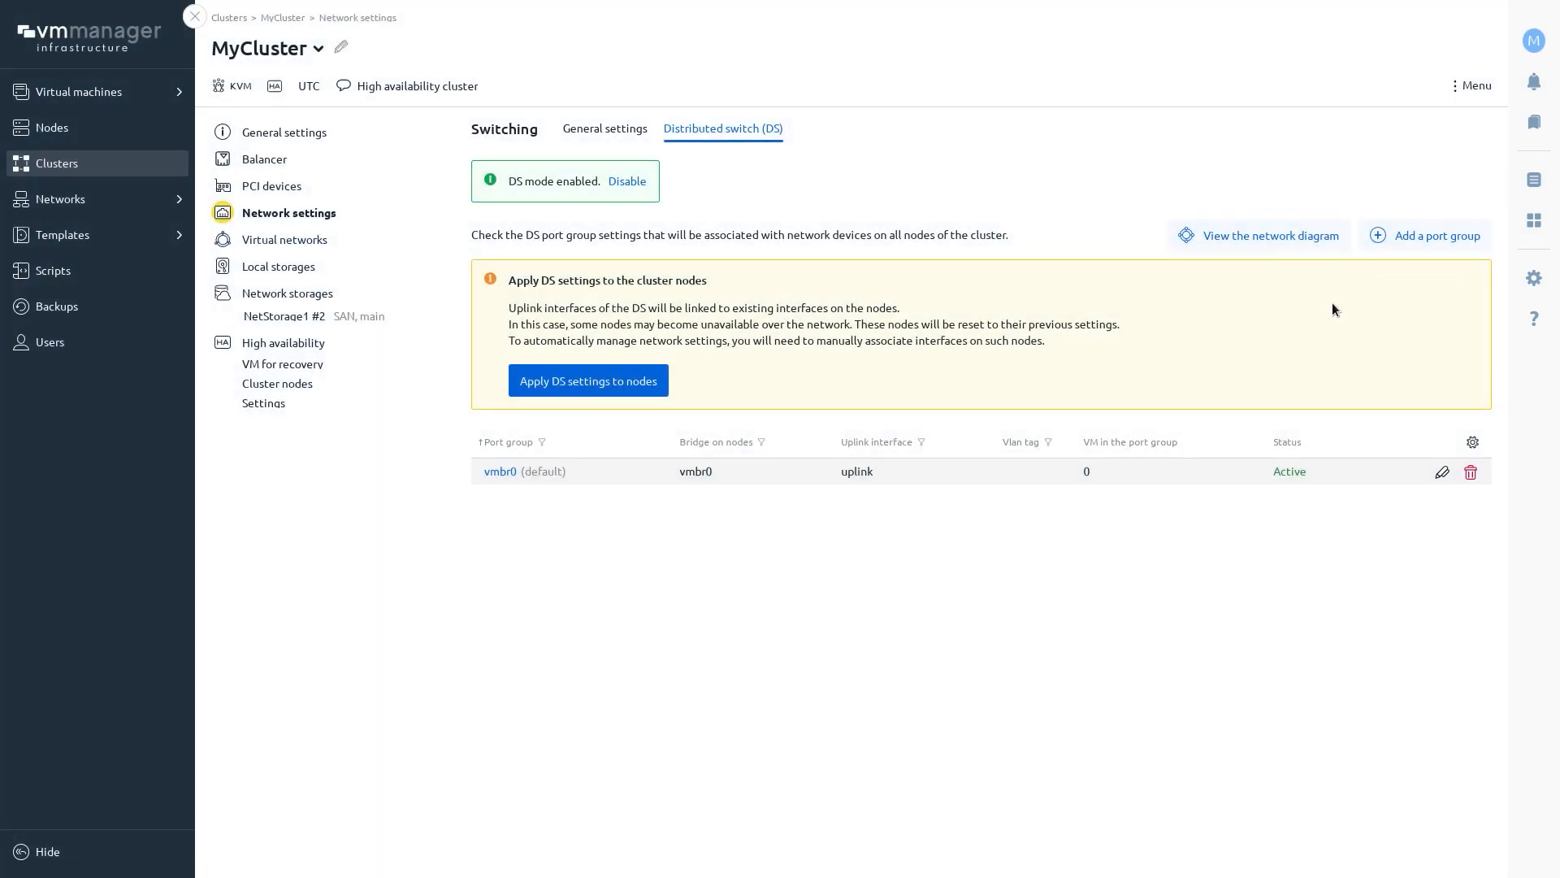
# Step: View MyCluster's virtual networks, local storages and network storages sections
pyautogui.click(296, 239)
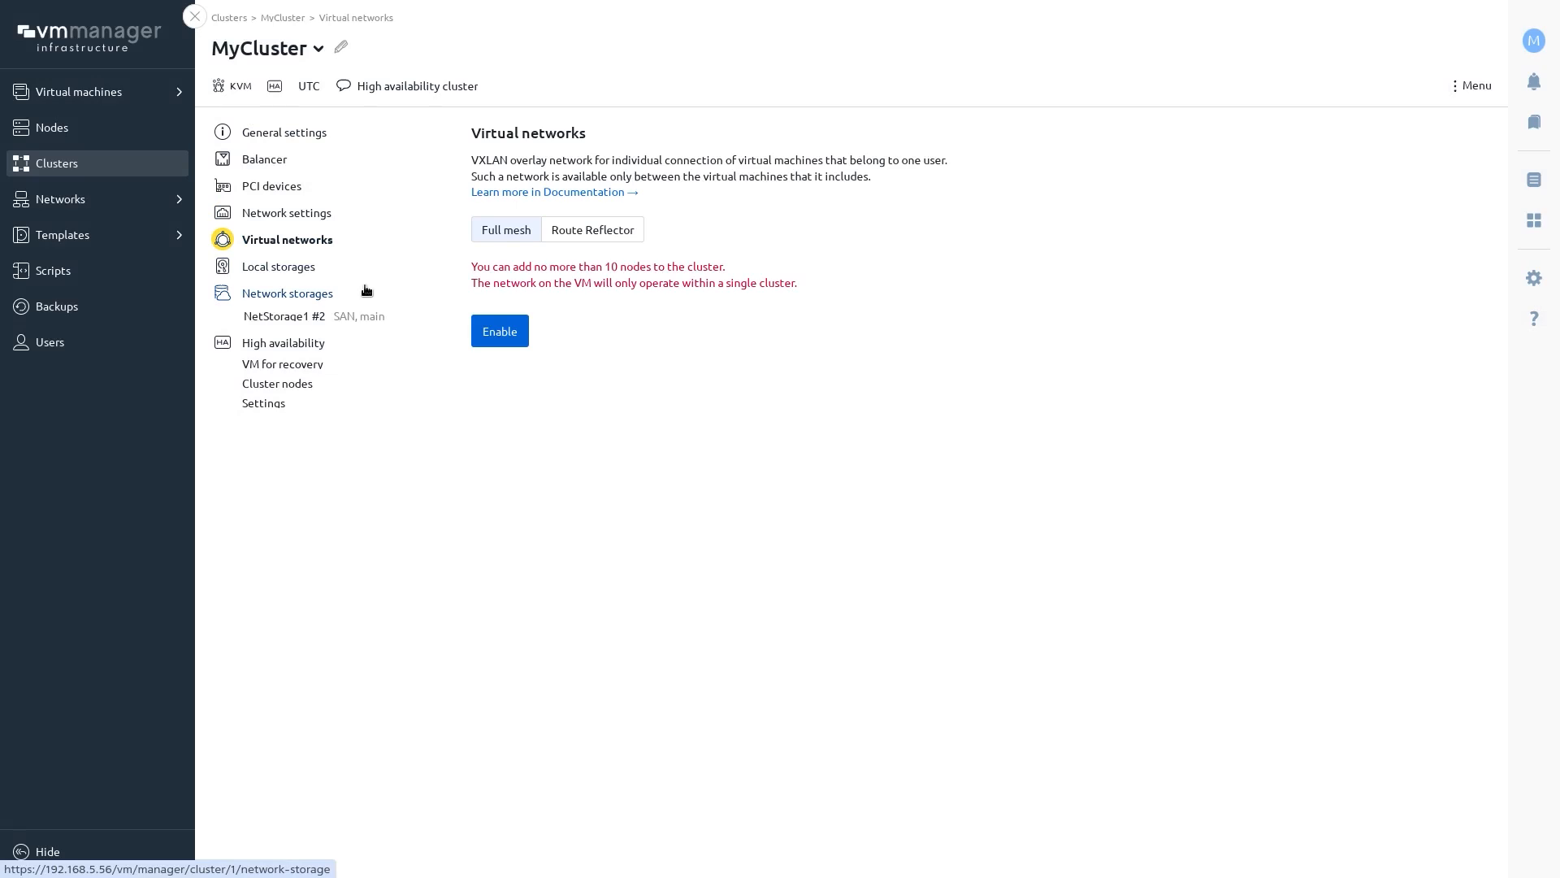
pyautogui.click(303, 269)
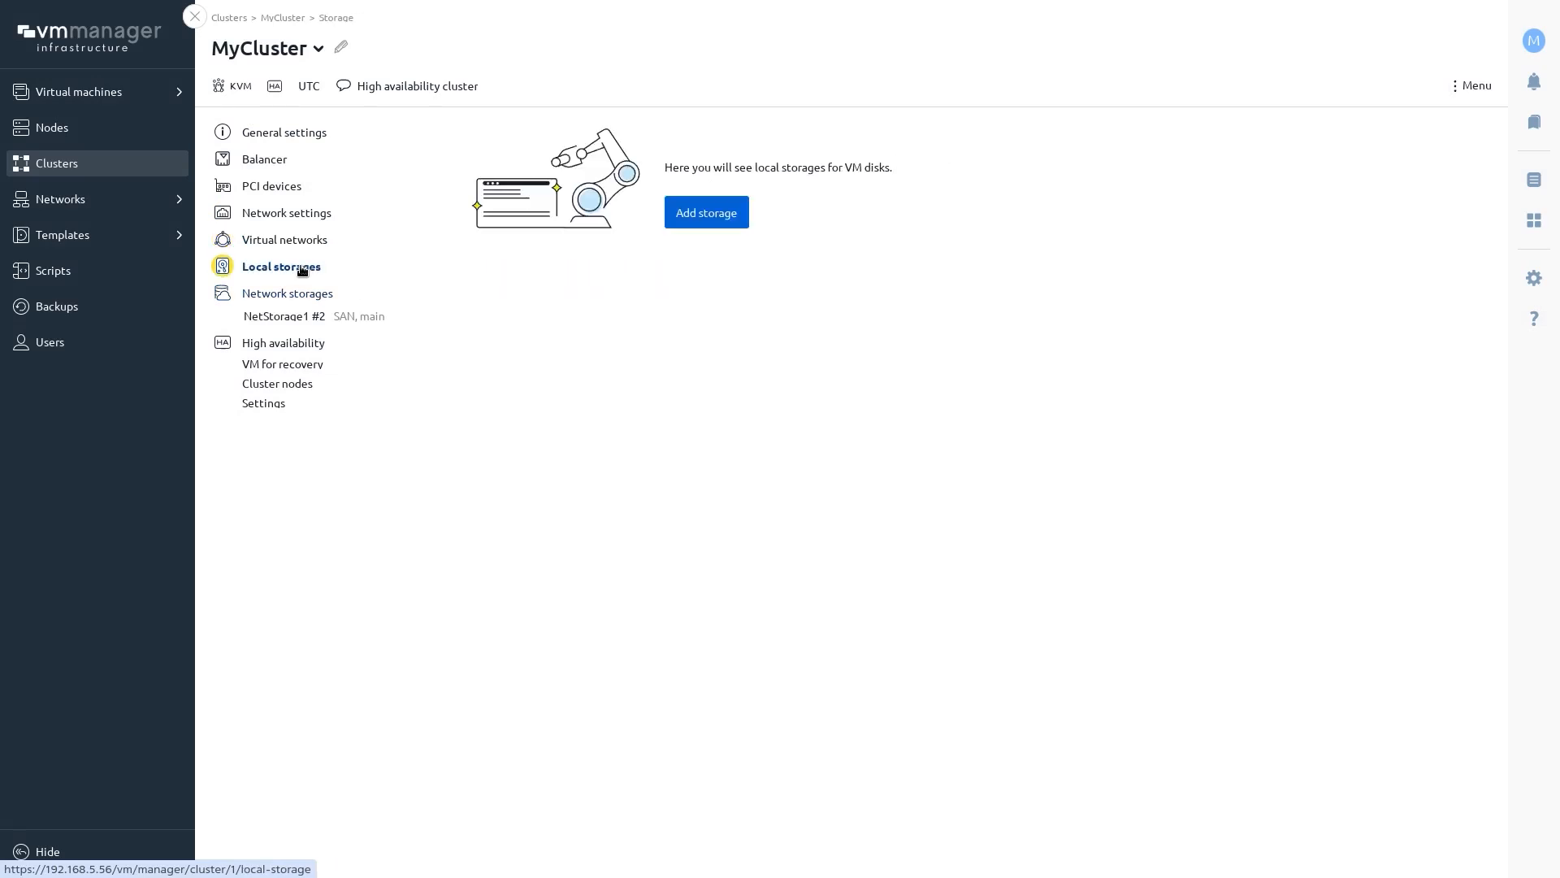
pyautogui.click(307, 299)
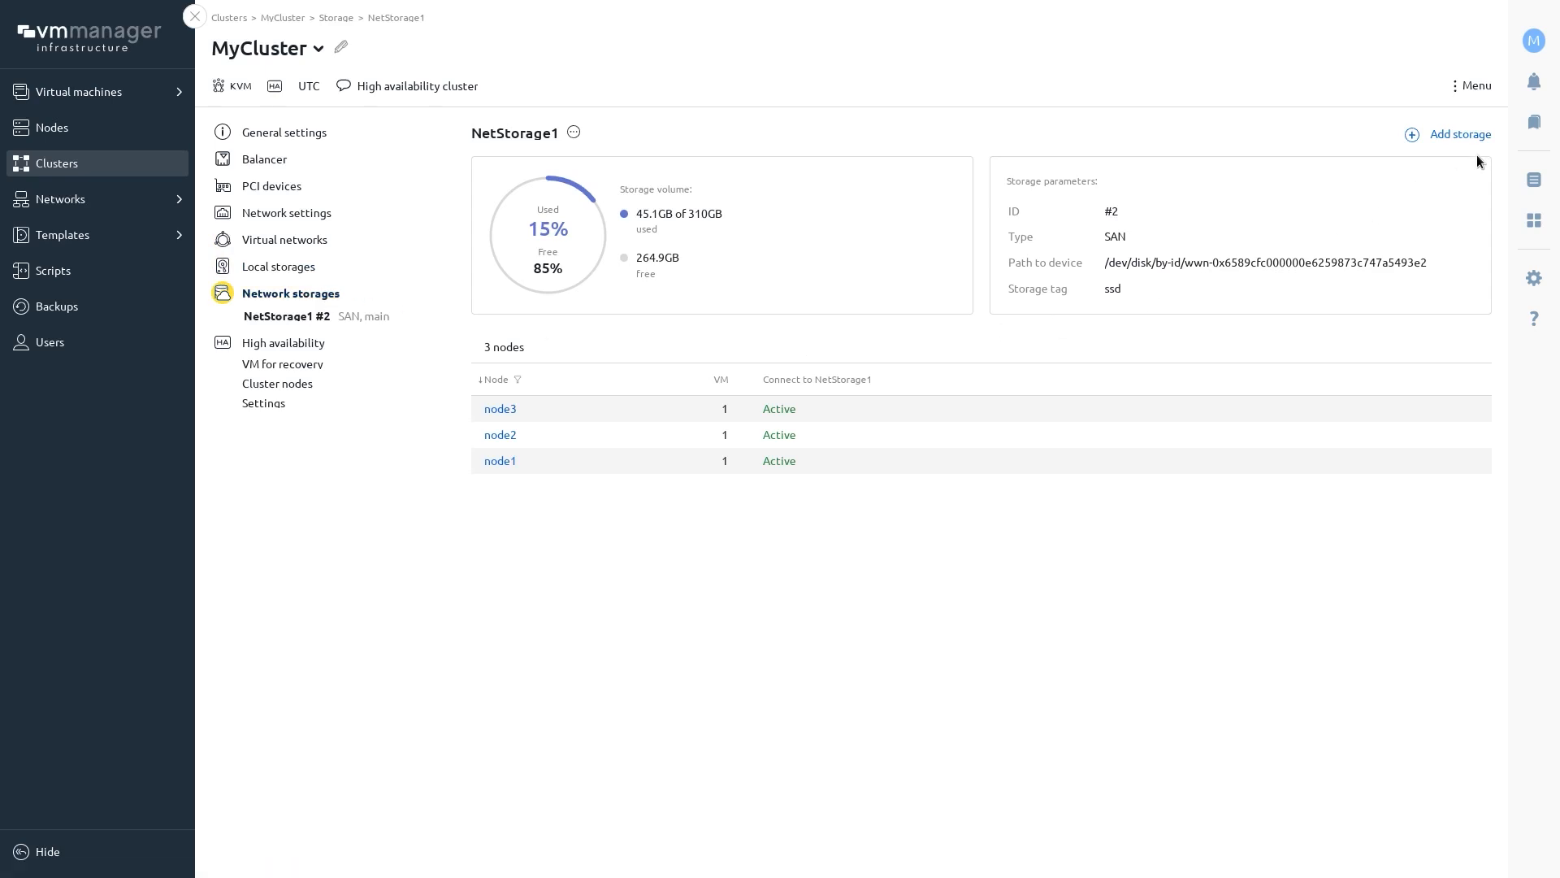
# Step: Review the SAN form for adding a network storage to MyCluster, including its storage tags and tag creation form, without creating a tag
pyautogui.click(1459, 138)
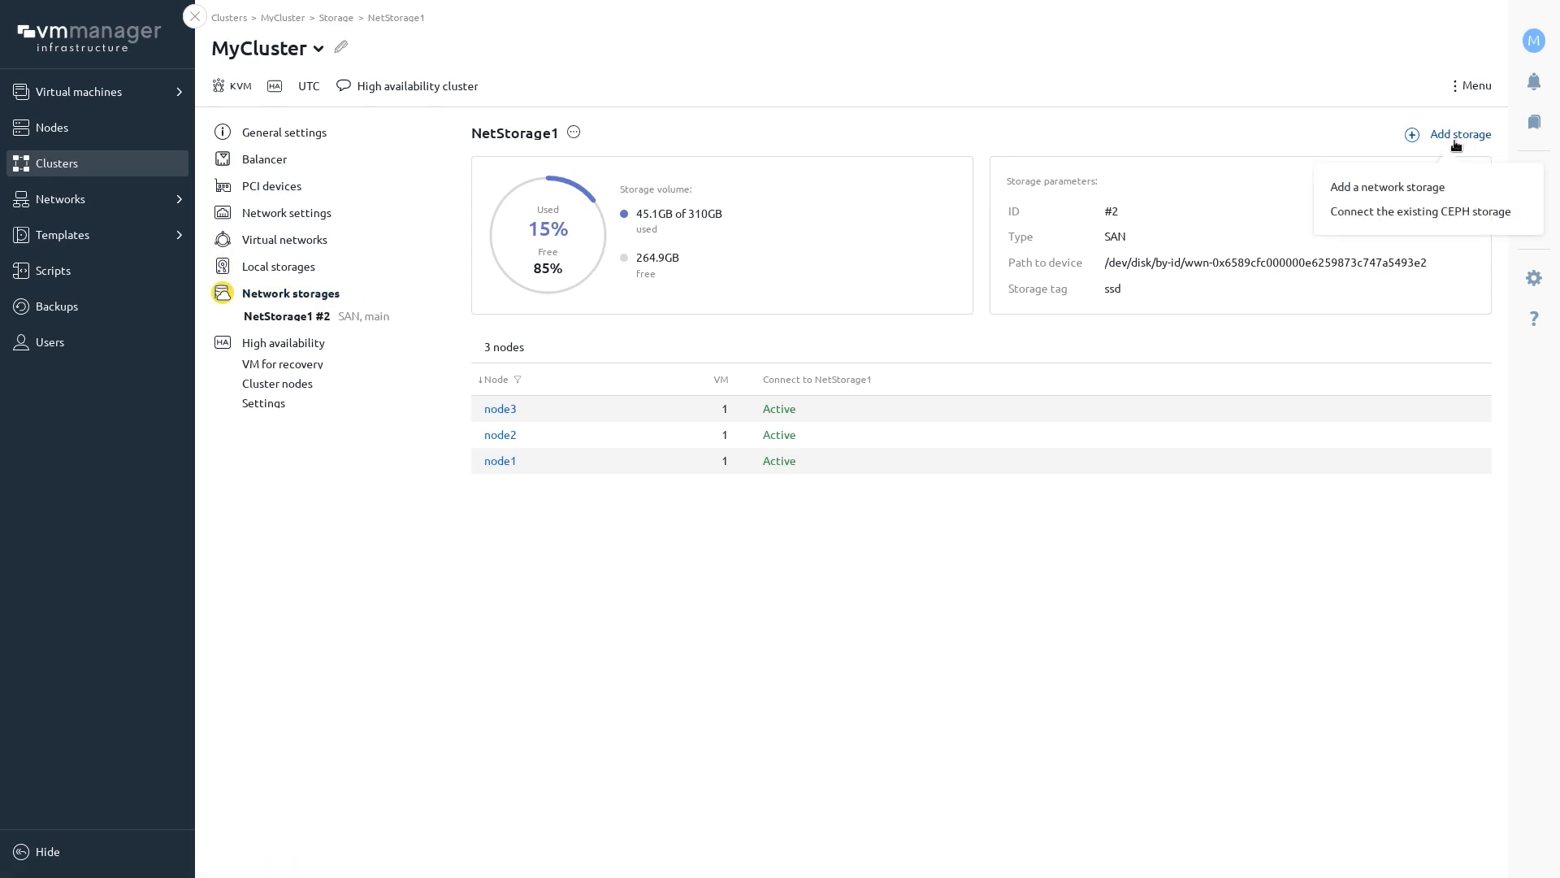
pyautogui.click(1394, 189)
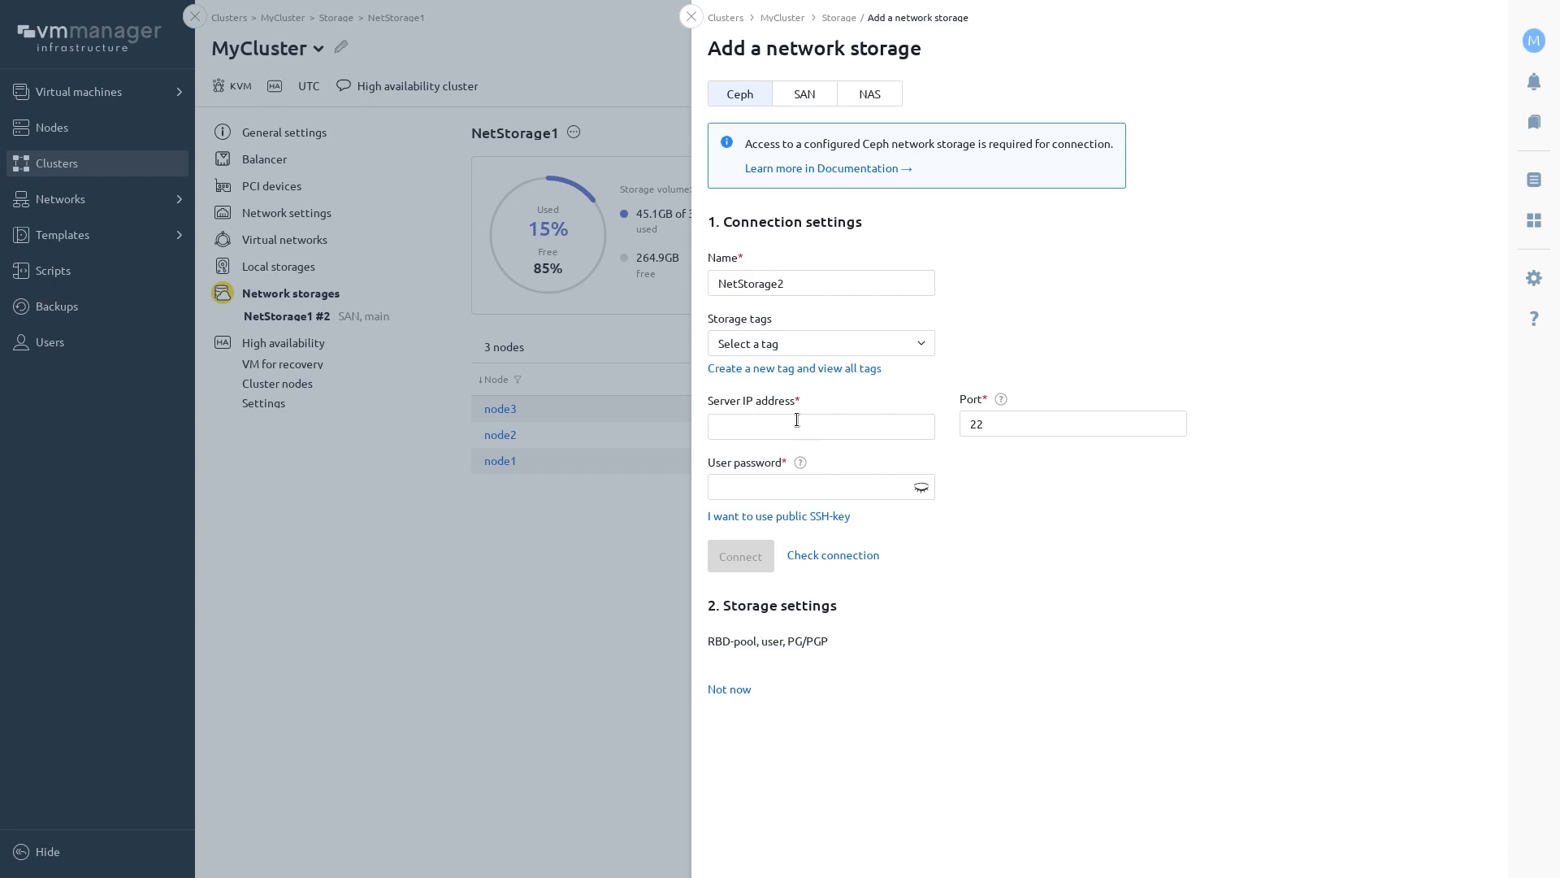
pyautogui.click(810, 97)
pyautogui.click(810, 96)
pyautogui.click(910, 315)
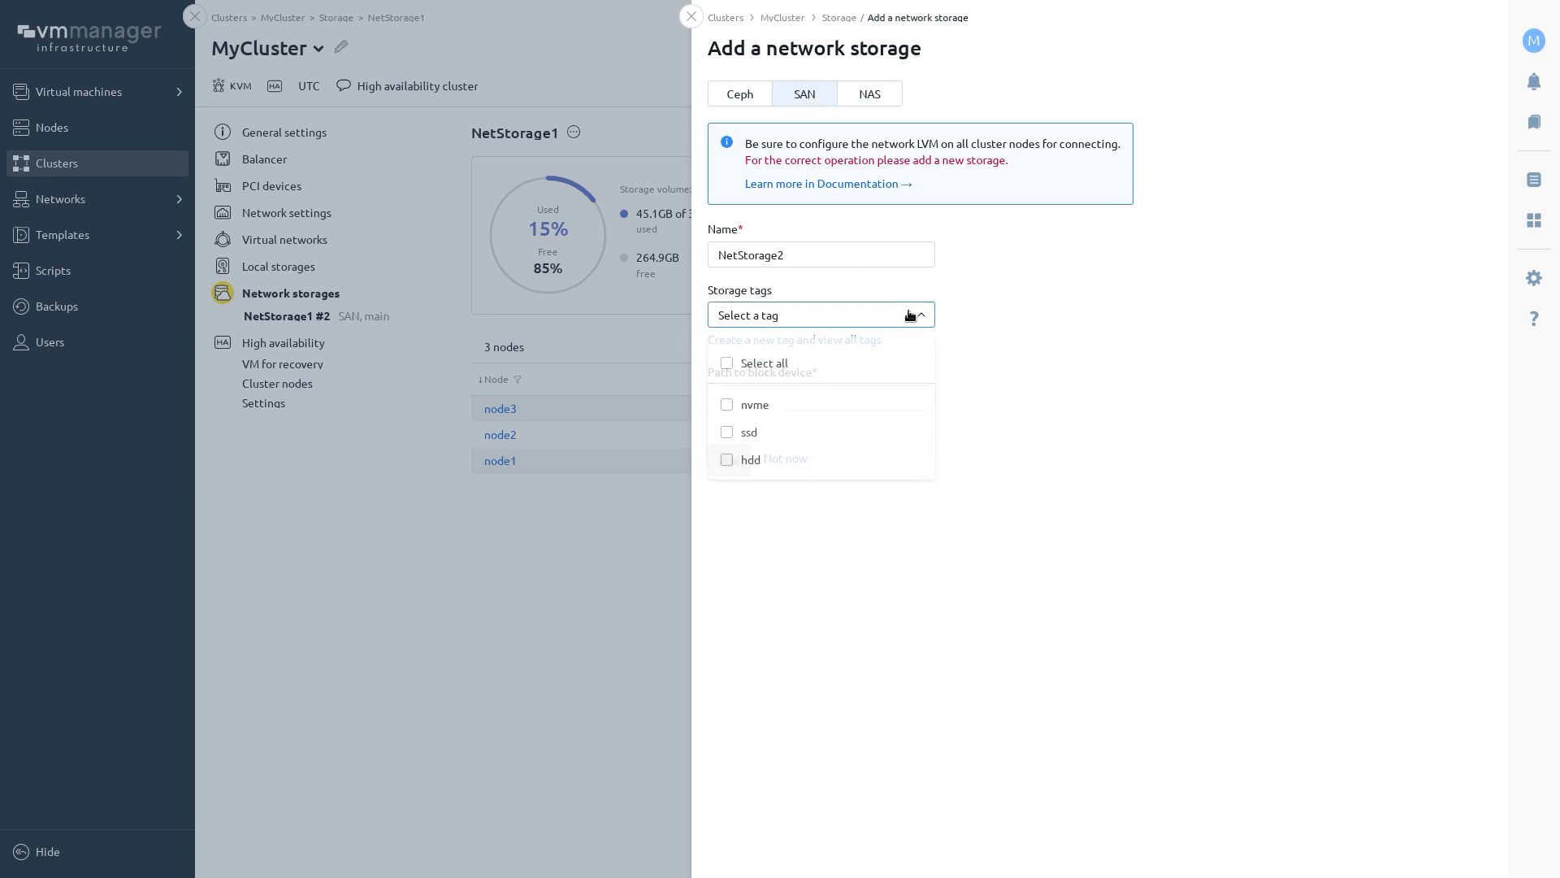
pyautogui.click(910, 315)
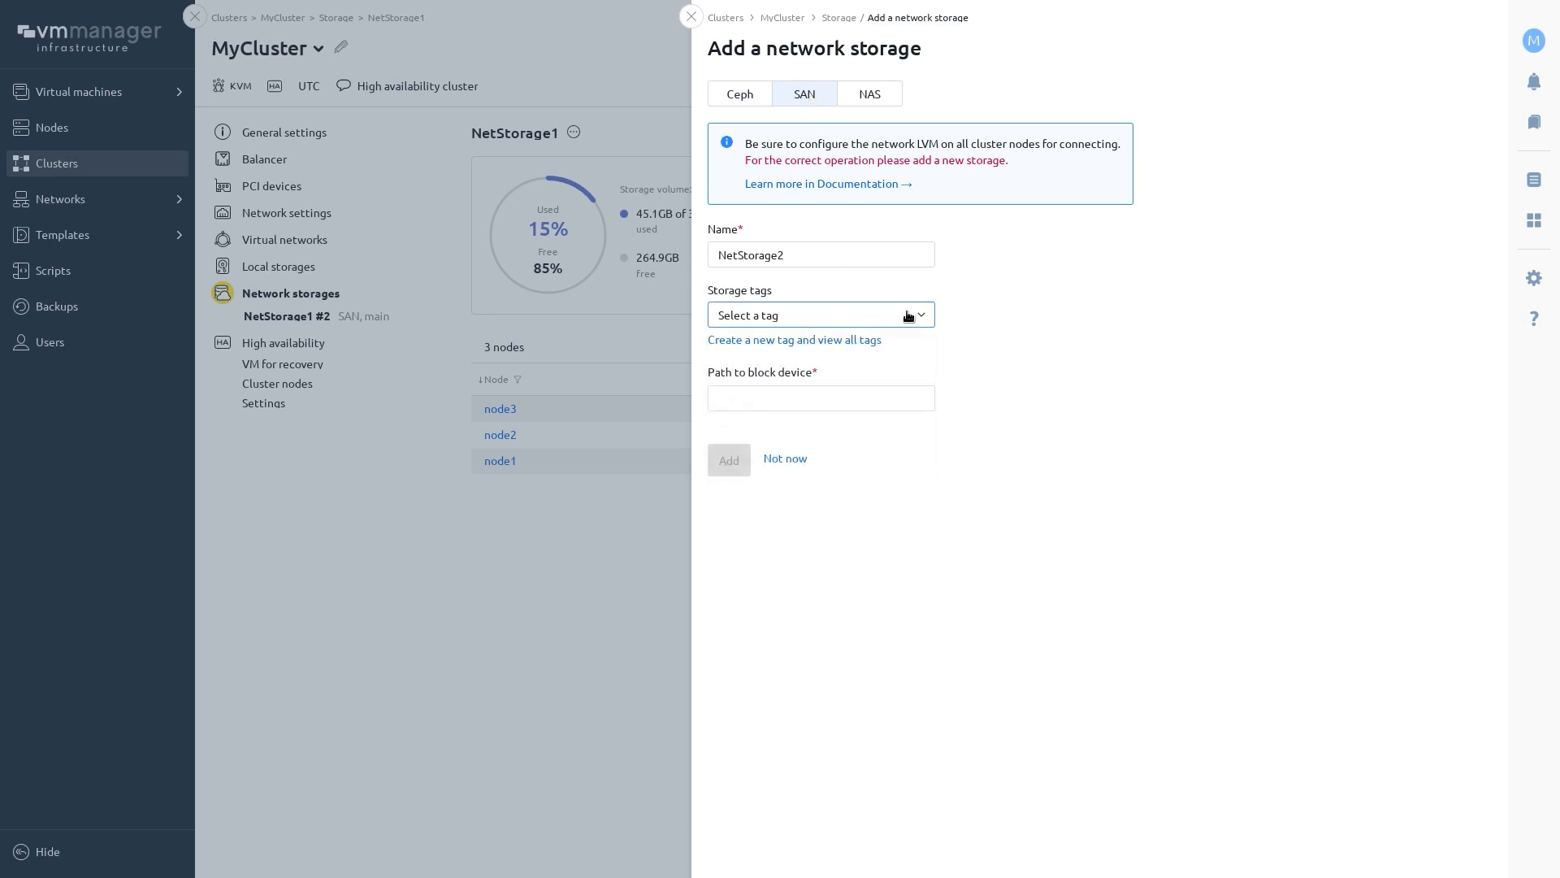
pyautogui.click(855, 341)
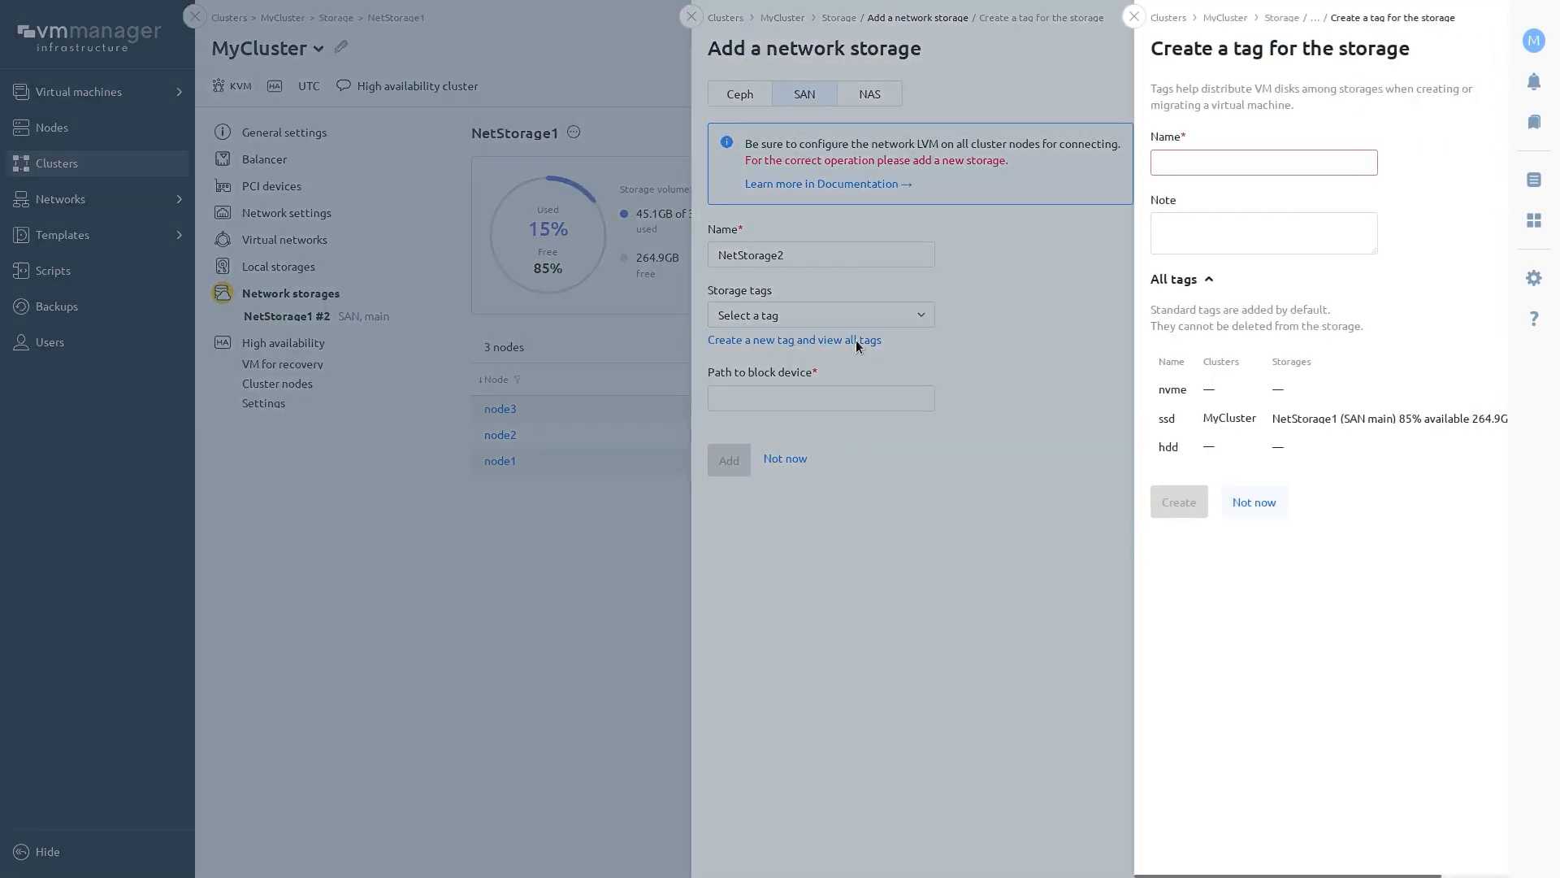
pyautogui.click(1259, 503)
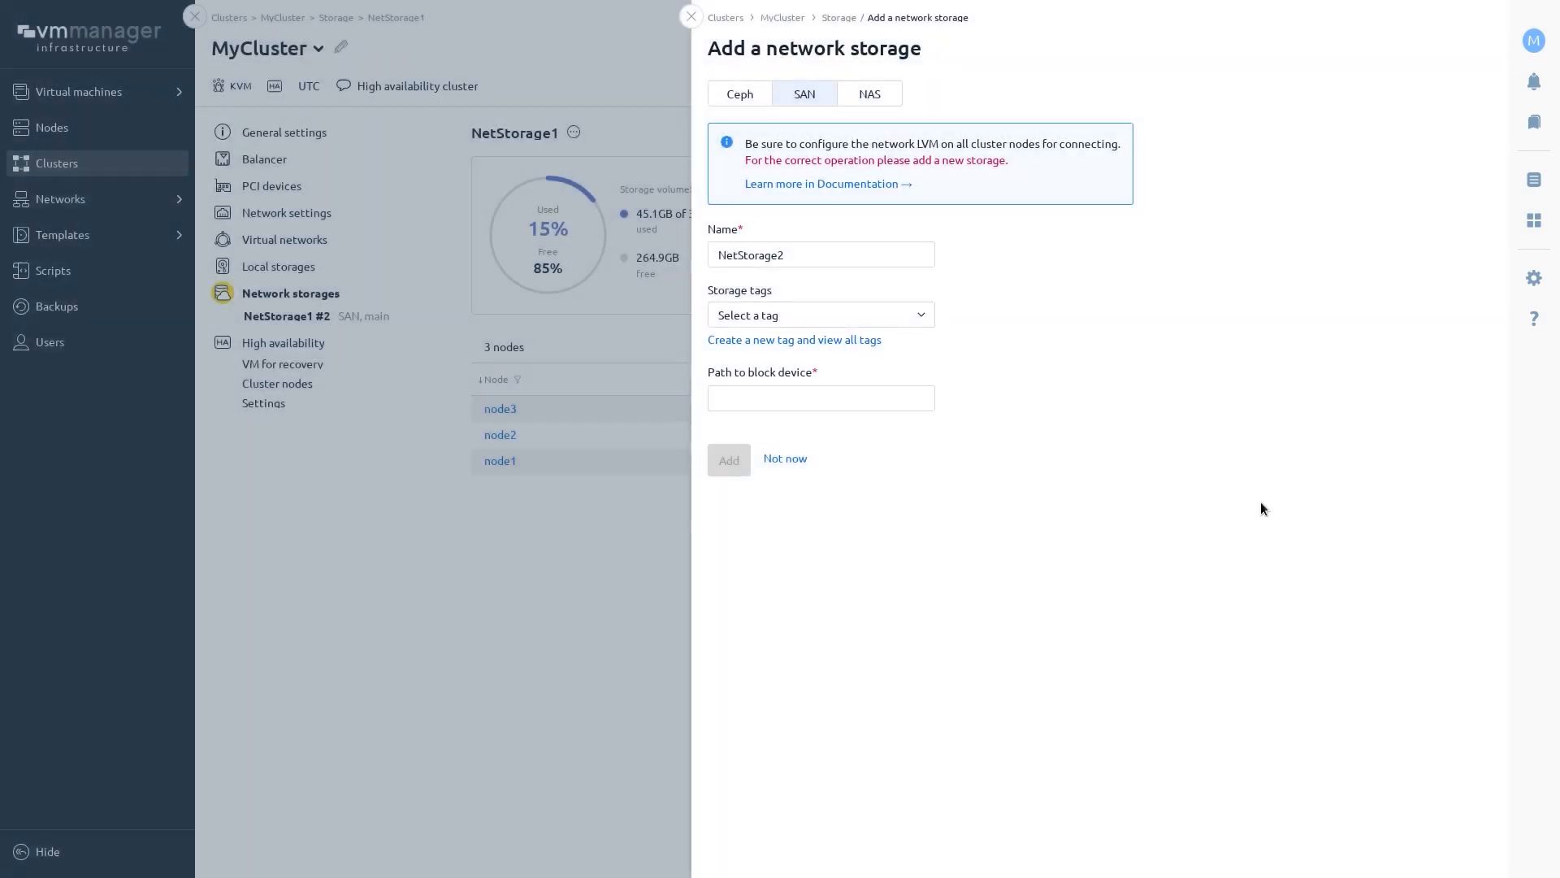
# Step: Review the SAN block device path and the NAS form with its storage tags, without adding a network storage to MyCluster
pyautogui.click(854, 400)
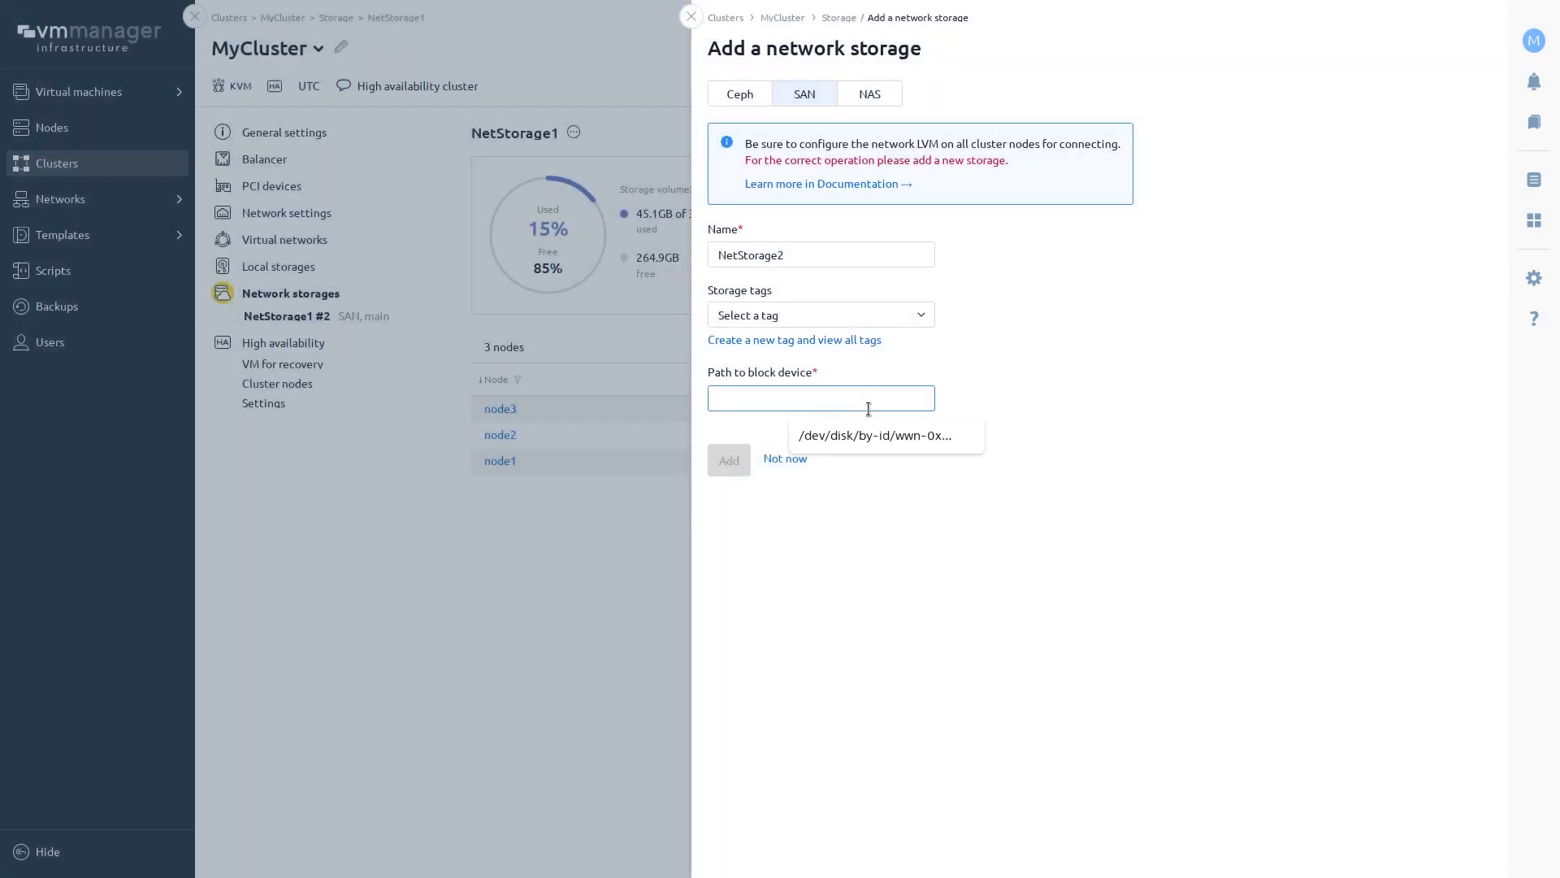
pyautogui.click(880, 436)
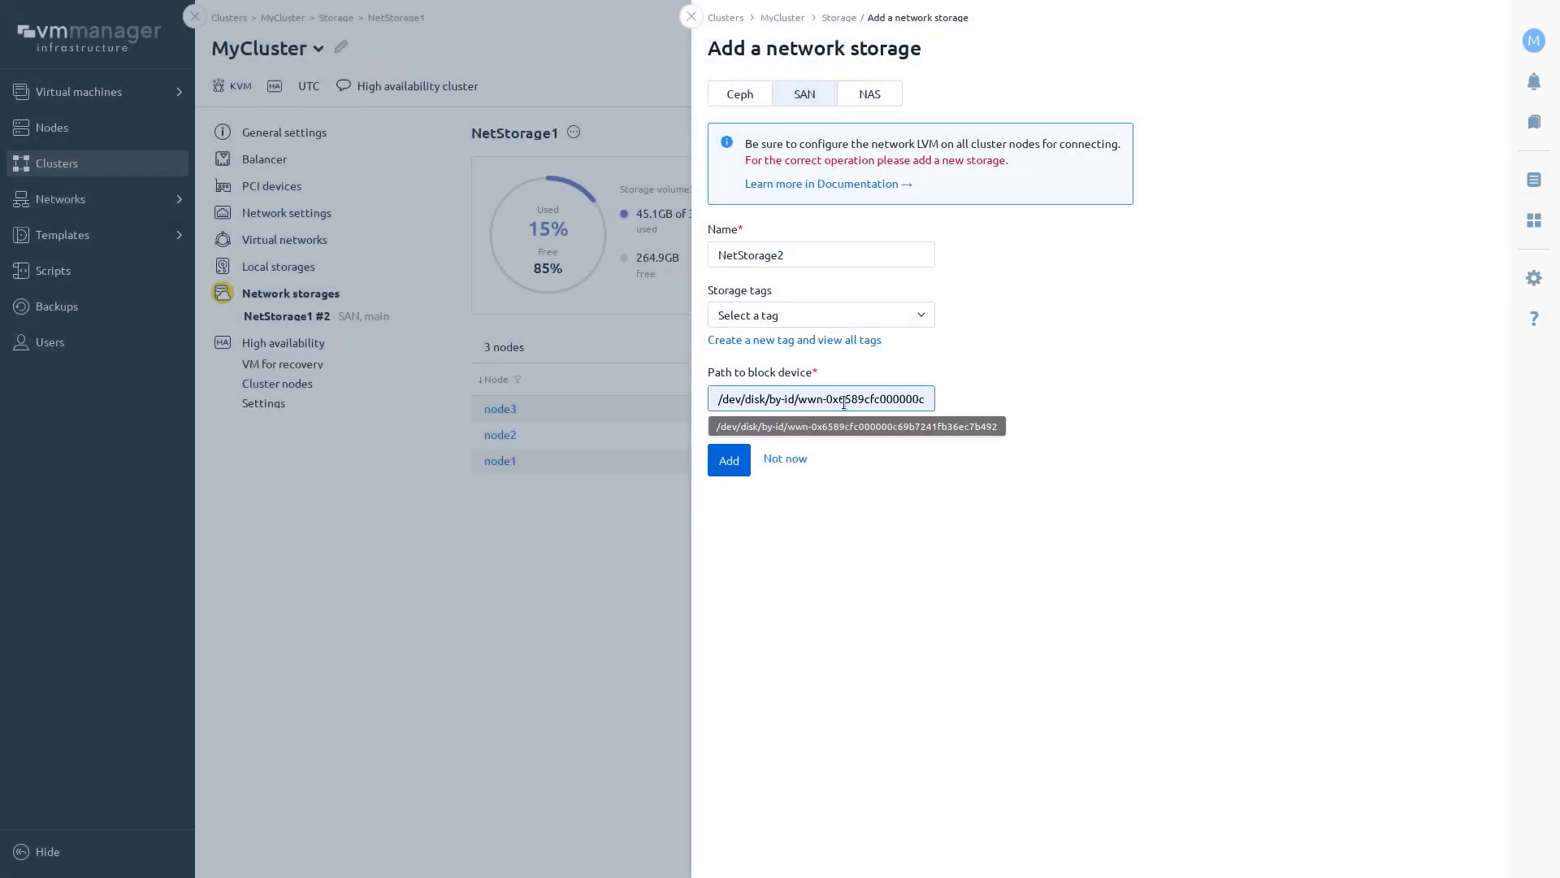
pyautogui.click(870, 95)
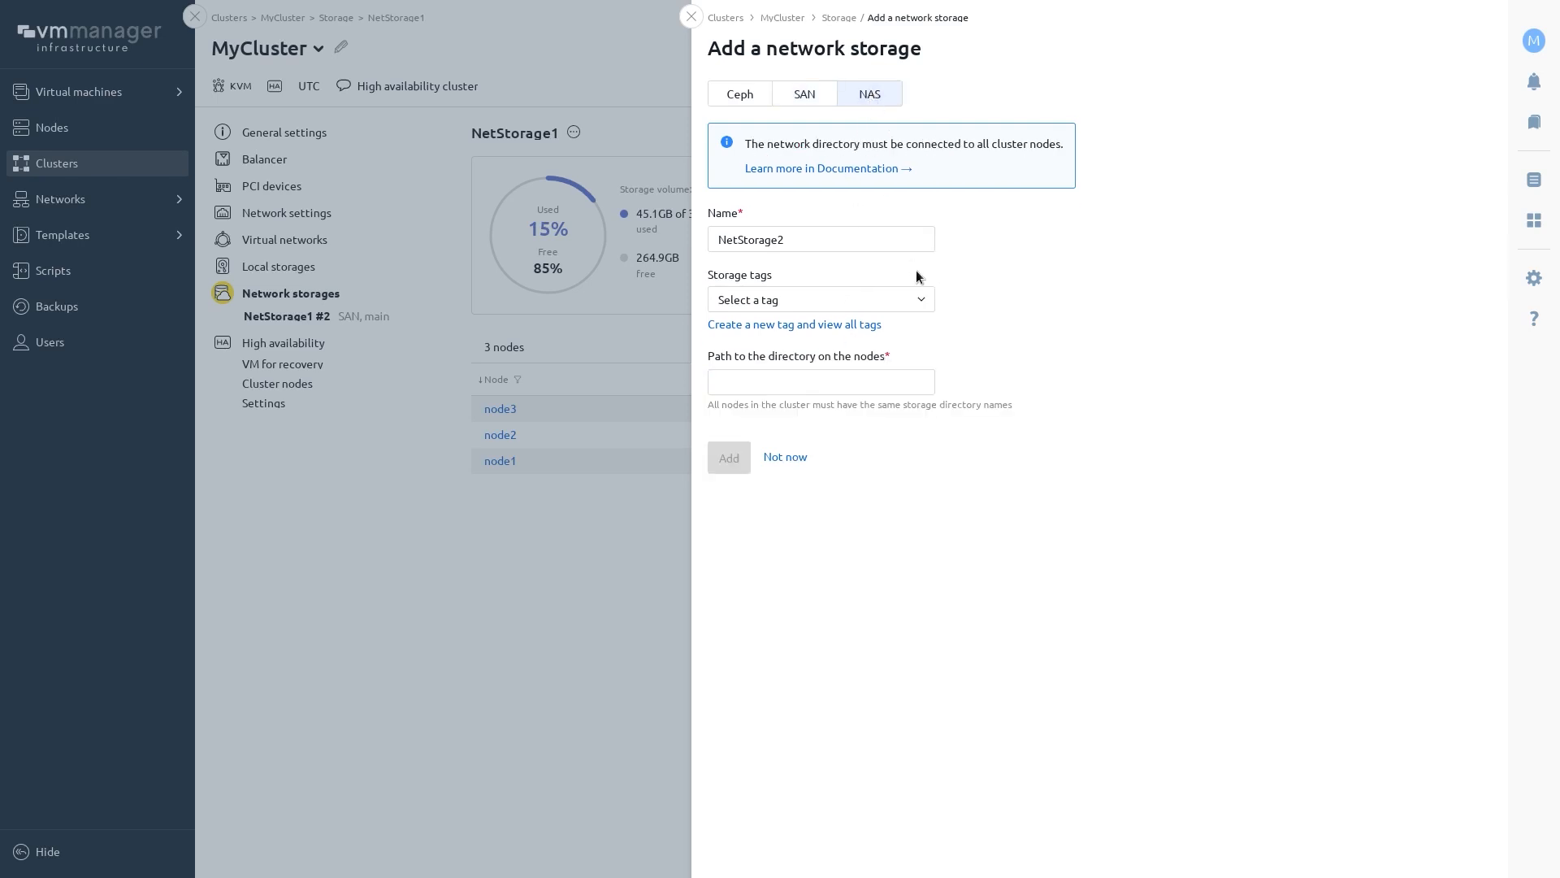
pyautogui.click(811, 306)
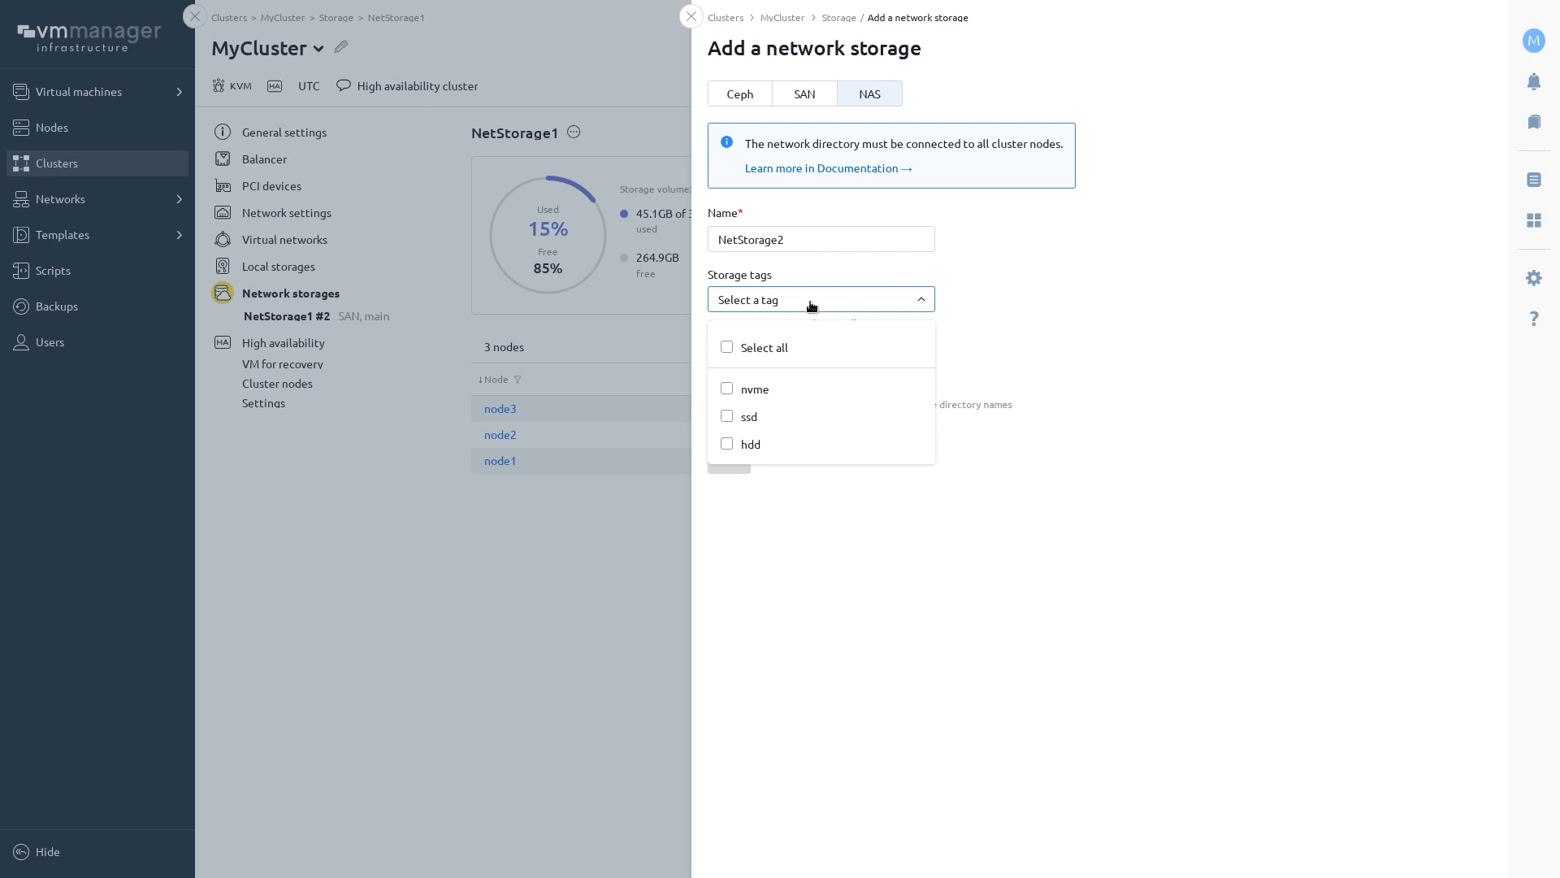
pyautogui.click(811, 304)
pyautogui.click(803, 383)
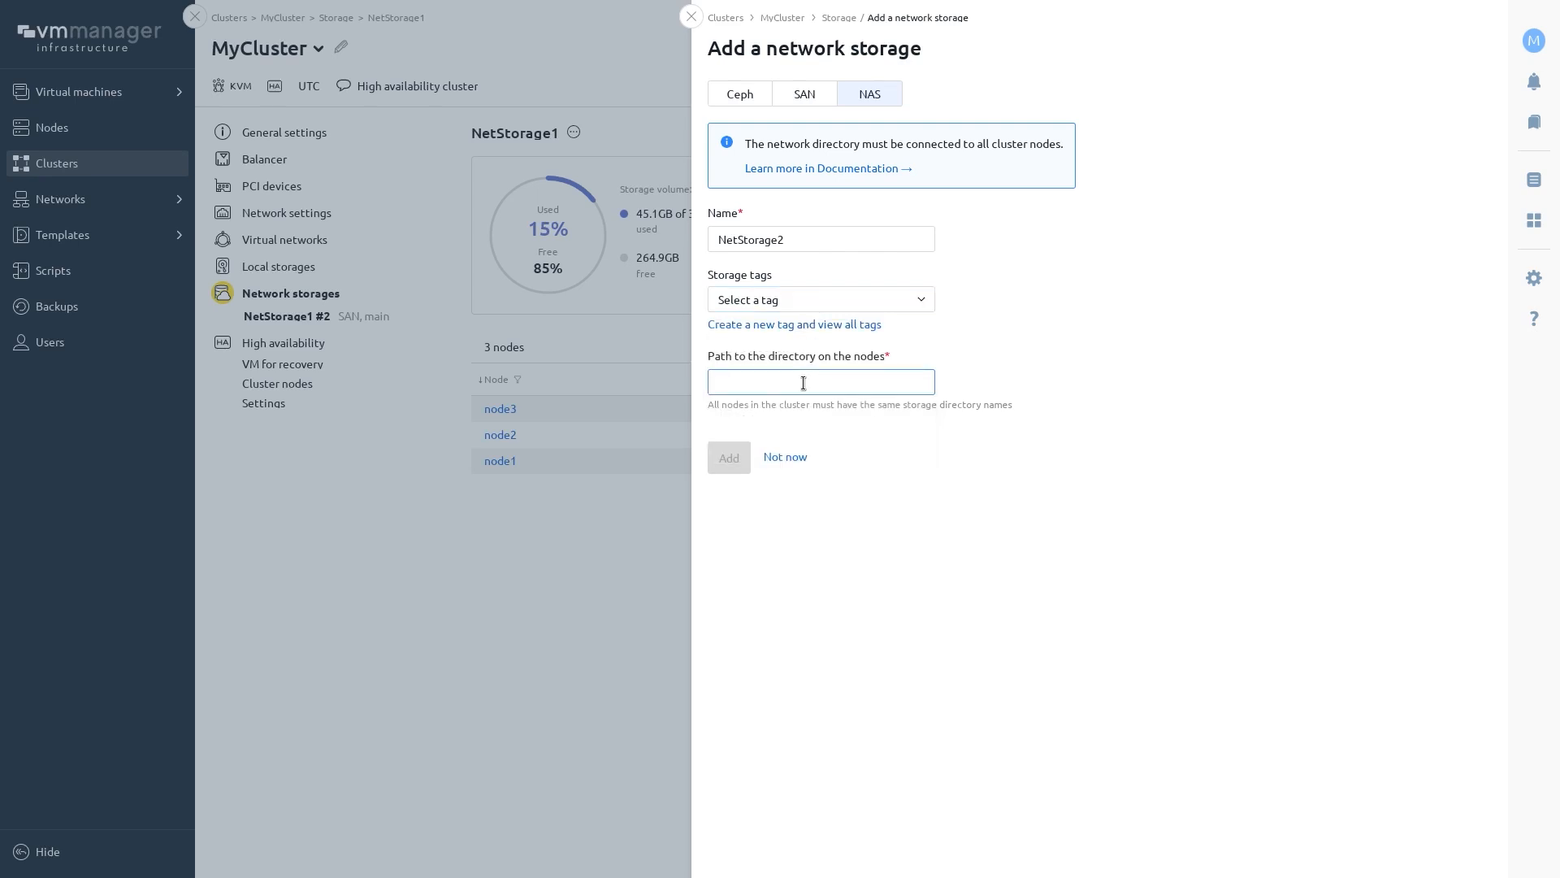
pyautogui.click(793, 460)
pyautogui.click(794, 461)
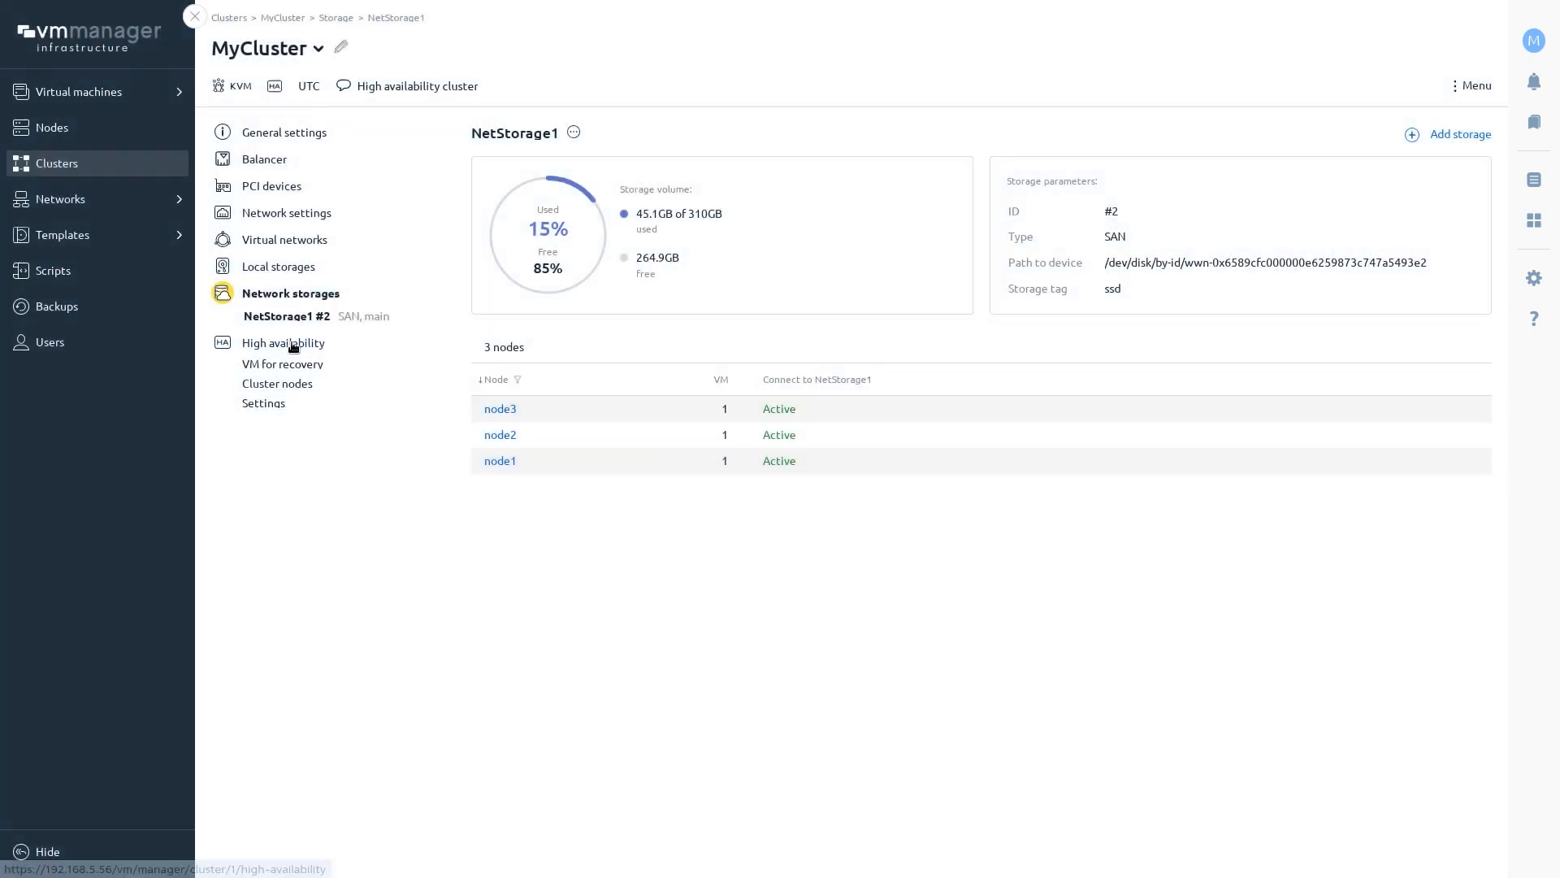
# Step: Add psqldb1, psqldb2 and psqldb3 as VMs for recovery in MyCluster's high availability, and view its cluster nodes
pyautogui.click(293, 344)
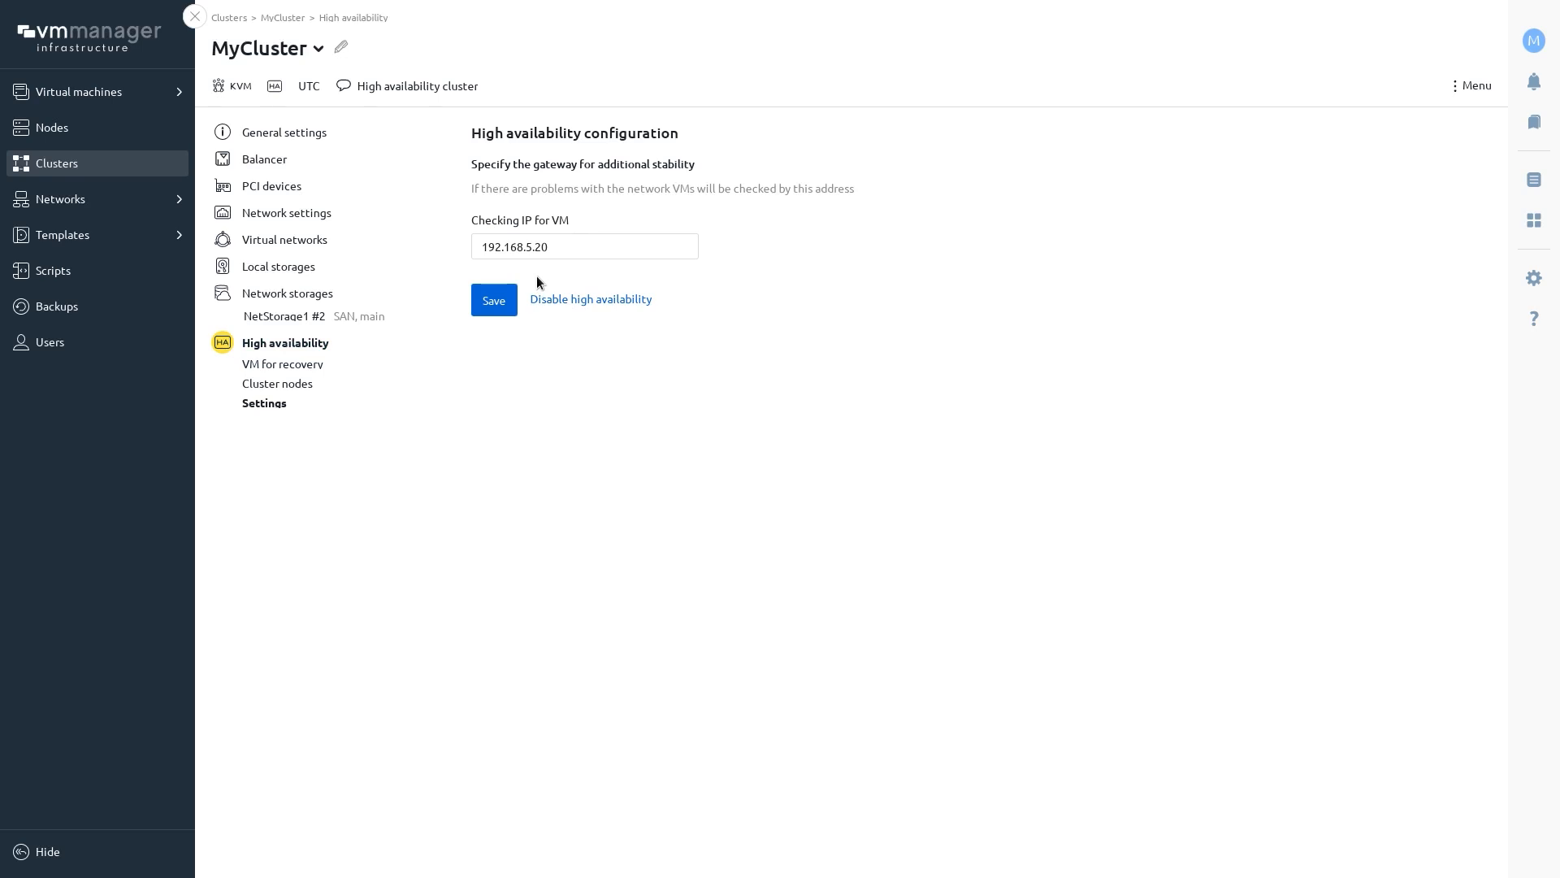
pyautogui.click(284, 364)
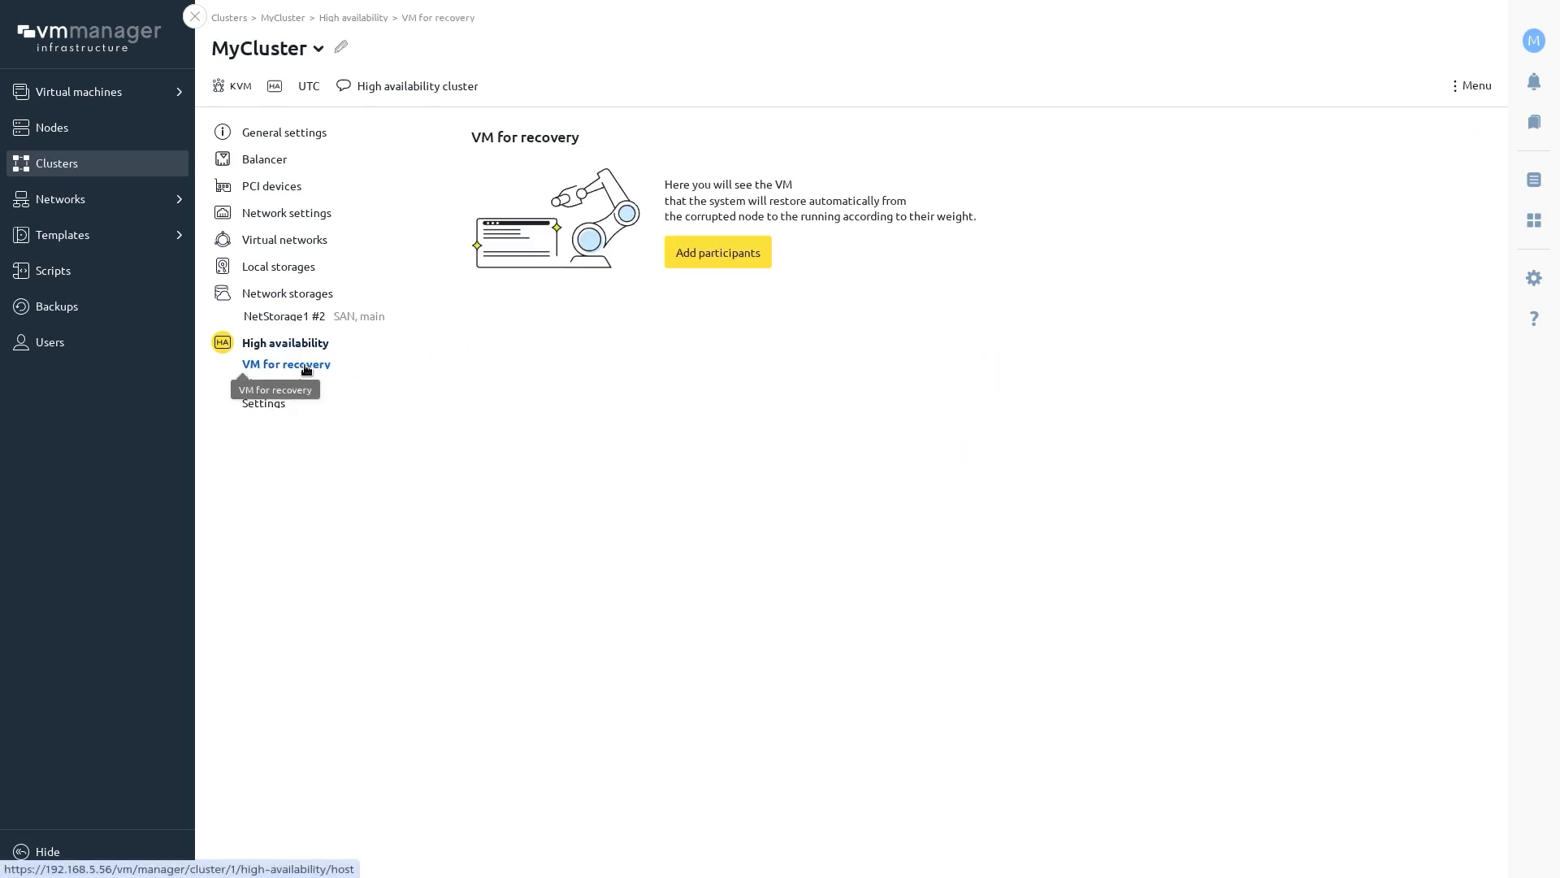
pyautogui.click(748, 256)
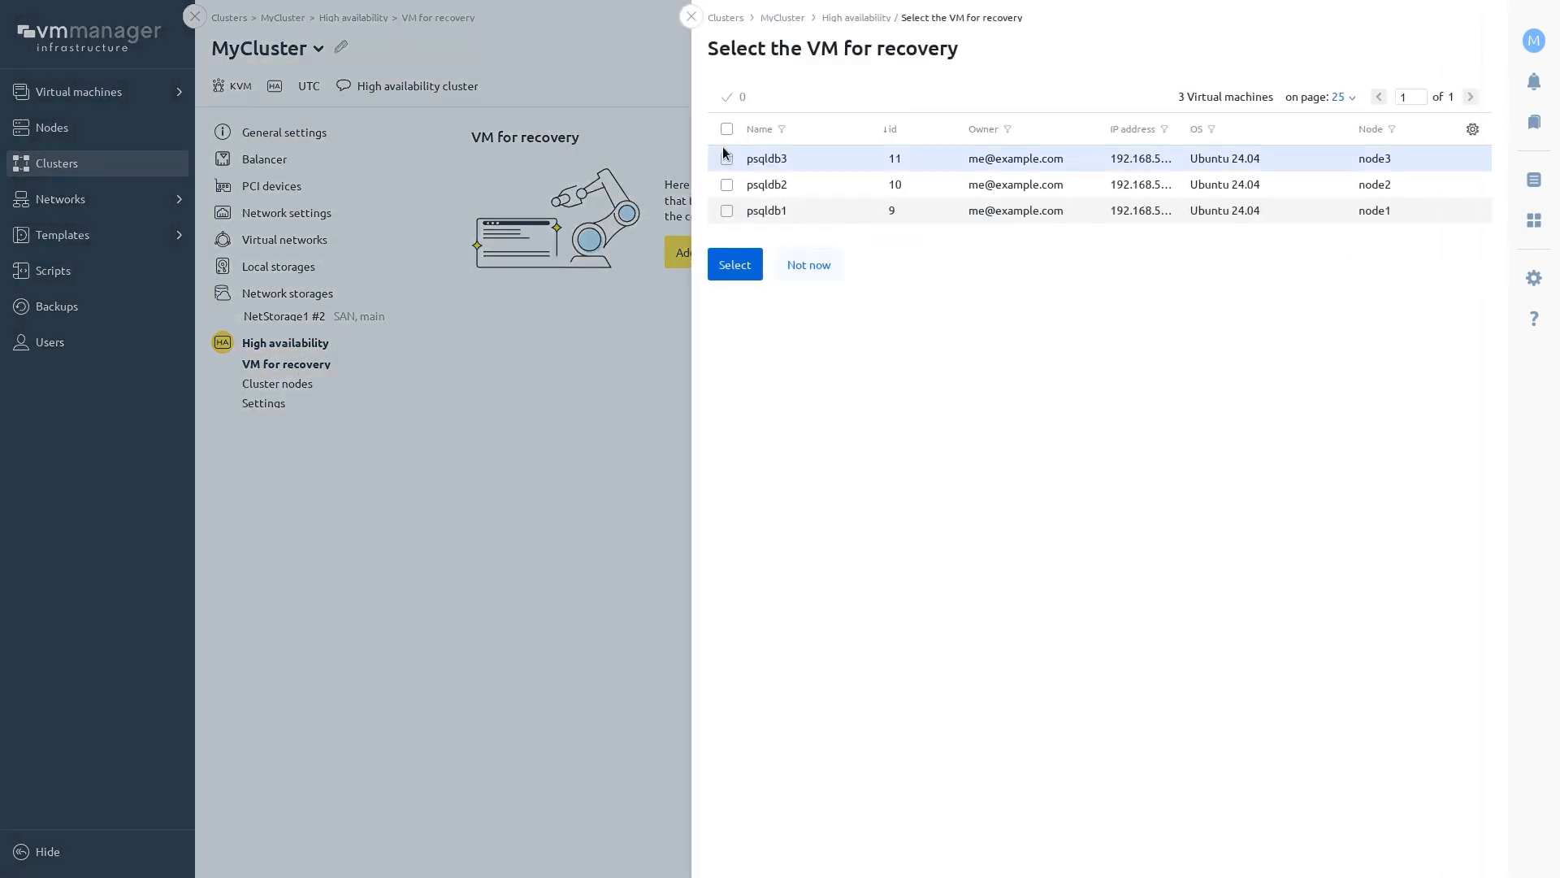
pyautogui.click(726, 128)
pyautogui.click(740, 272)
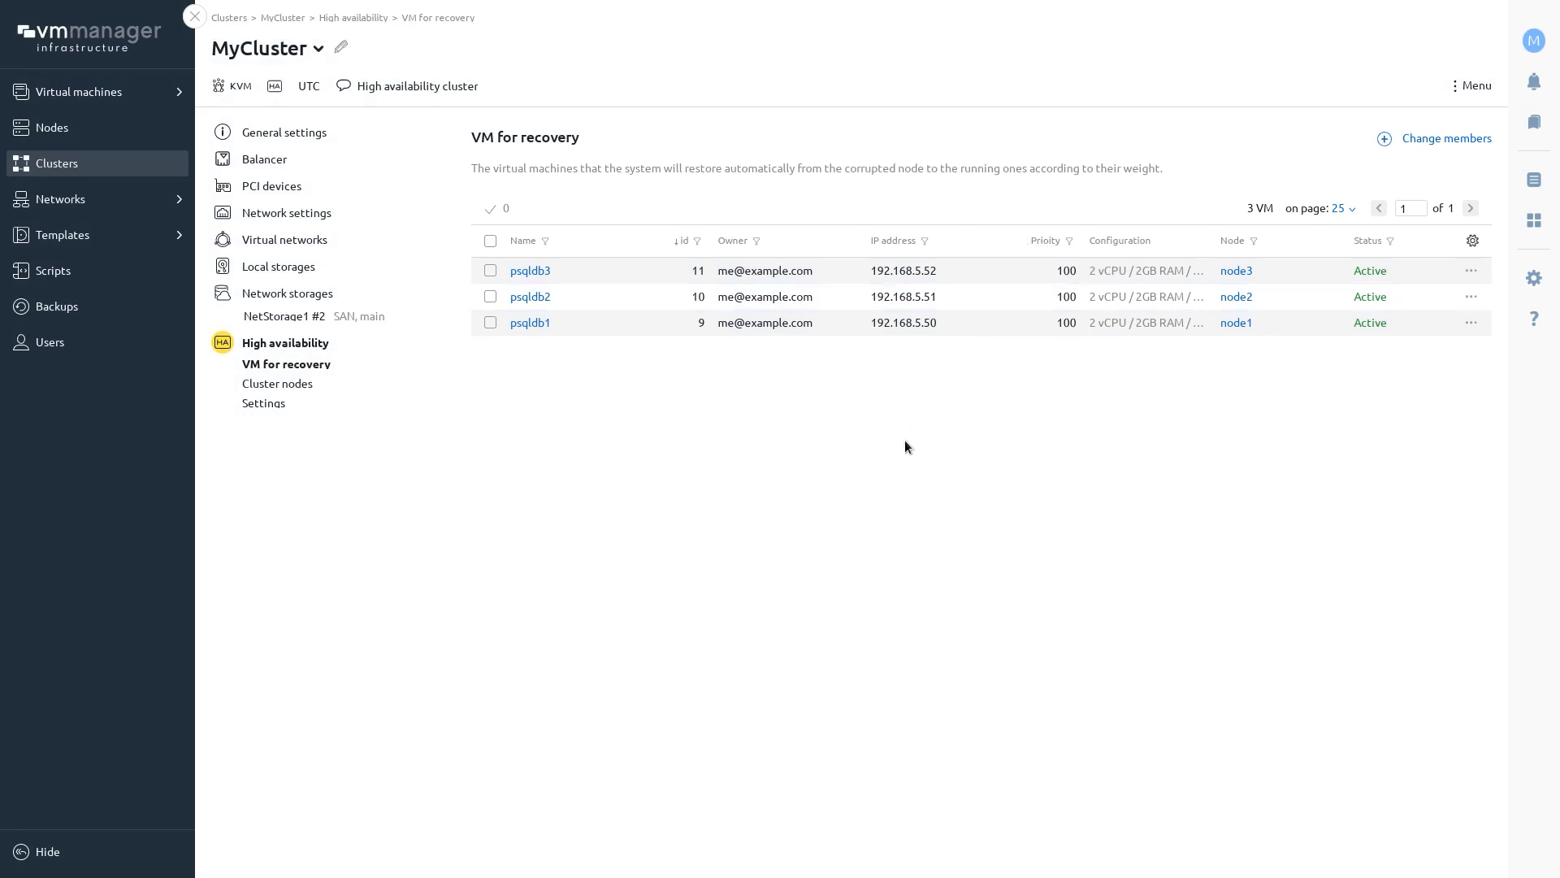
pyautogui.click(299, 384)
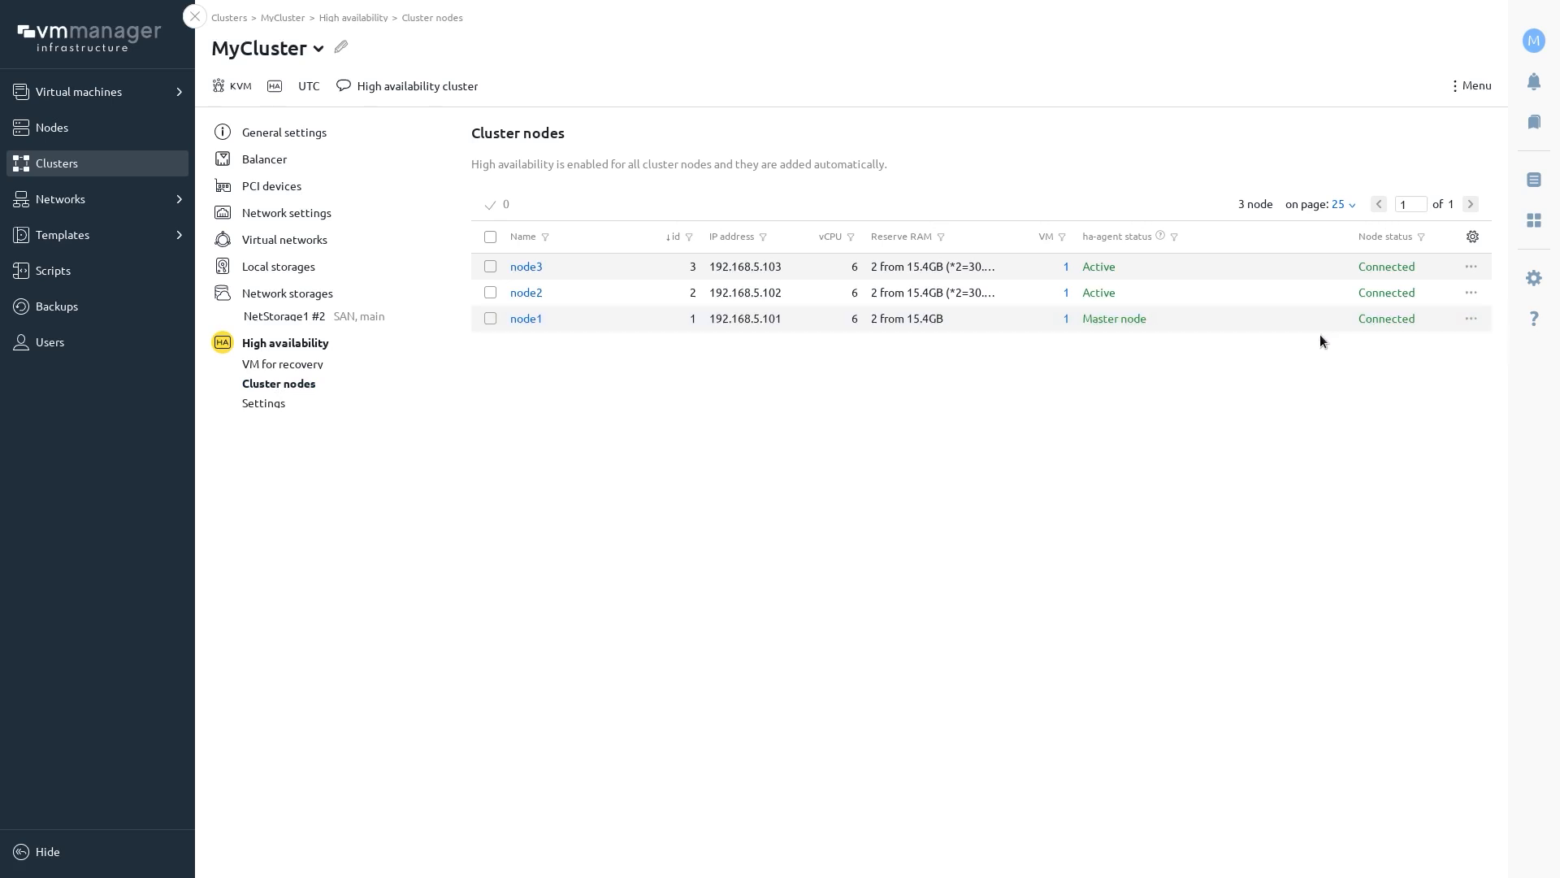
pyautogui.click(195, 16)
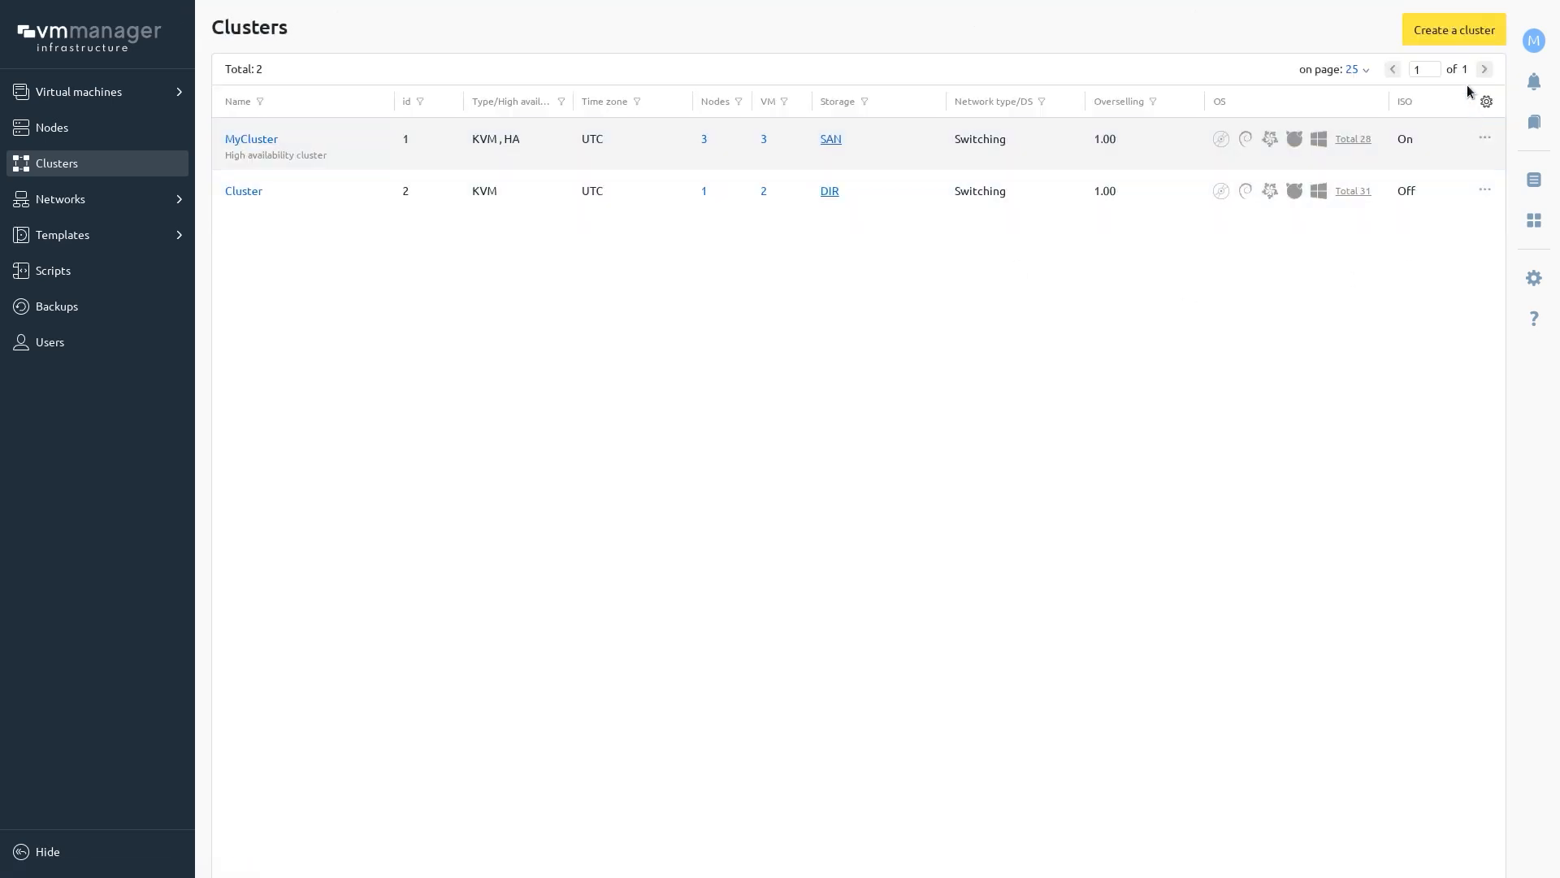
# Step: Walk through the cluster creation form with its default settings up to the network configuration types, without creating a cluster
pyautogui.click(1454, 32)
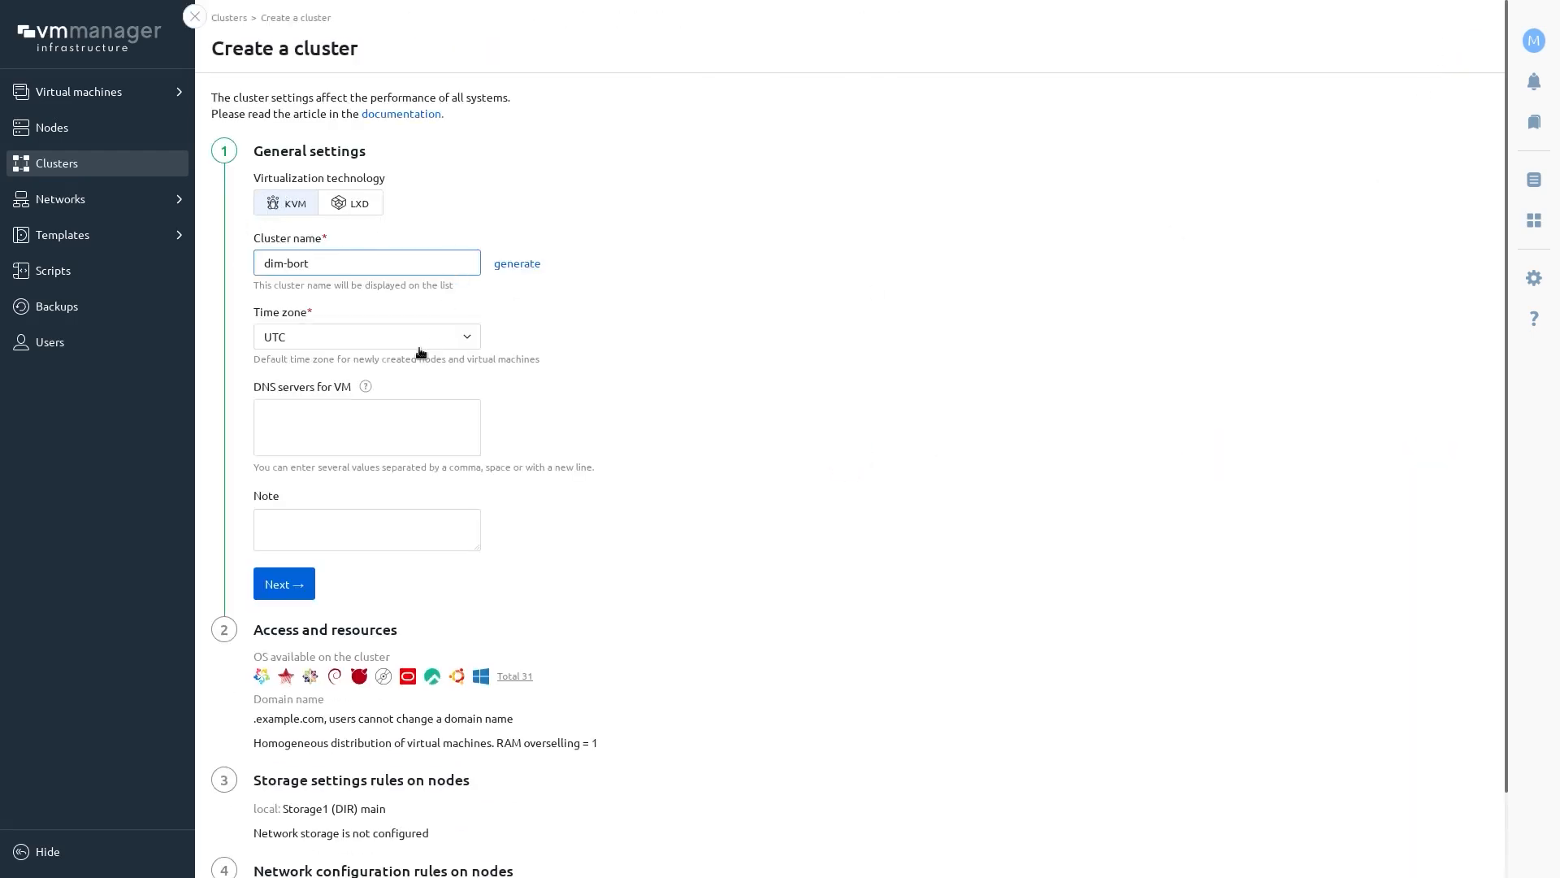
pyautogui.press('Return')
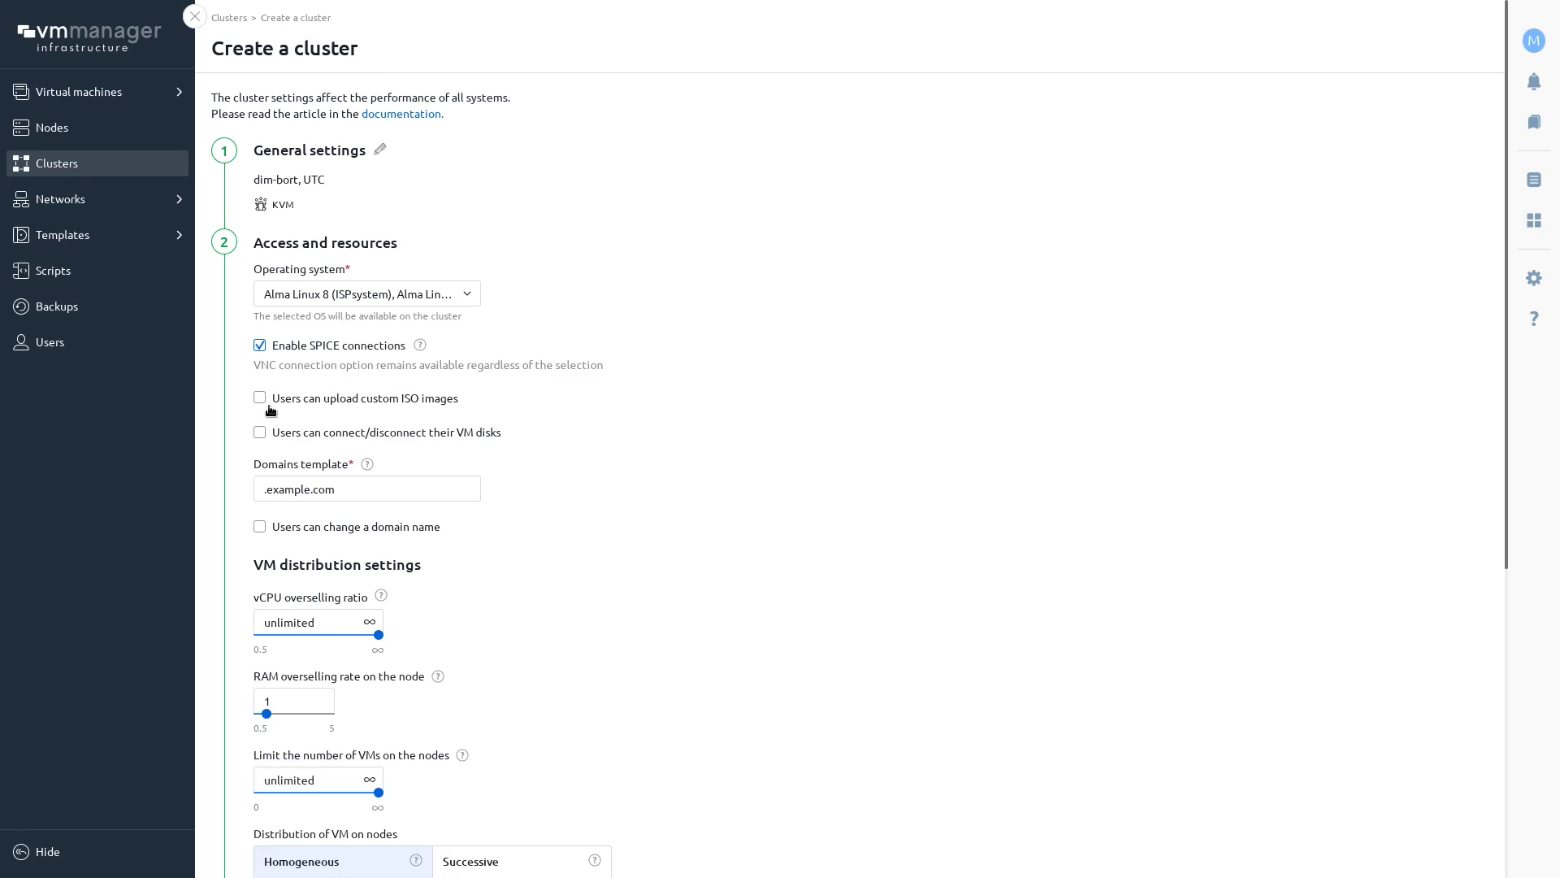
pyautogui.press('Return')
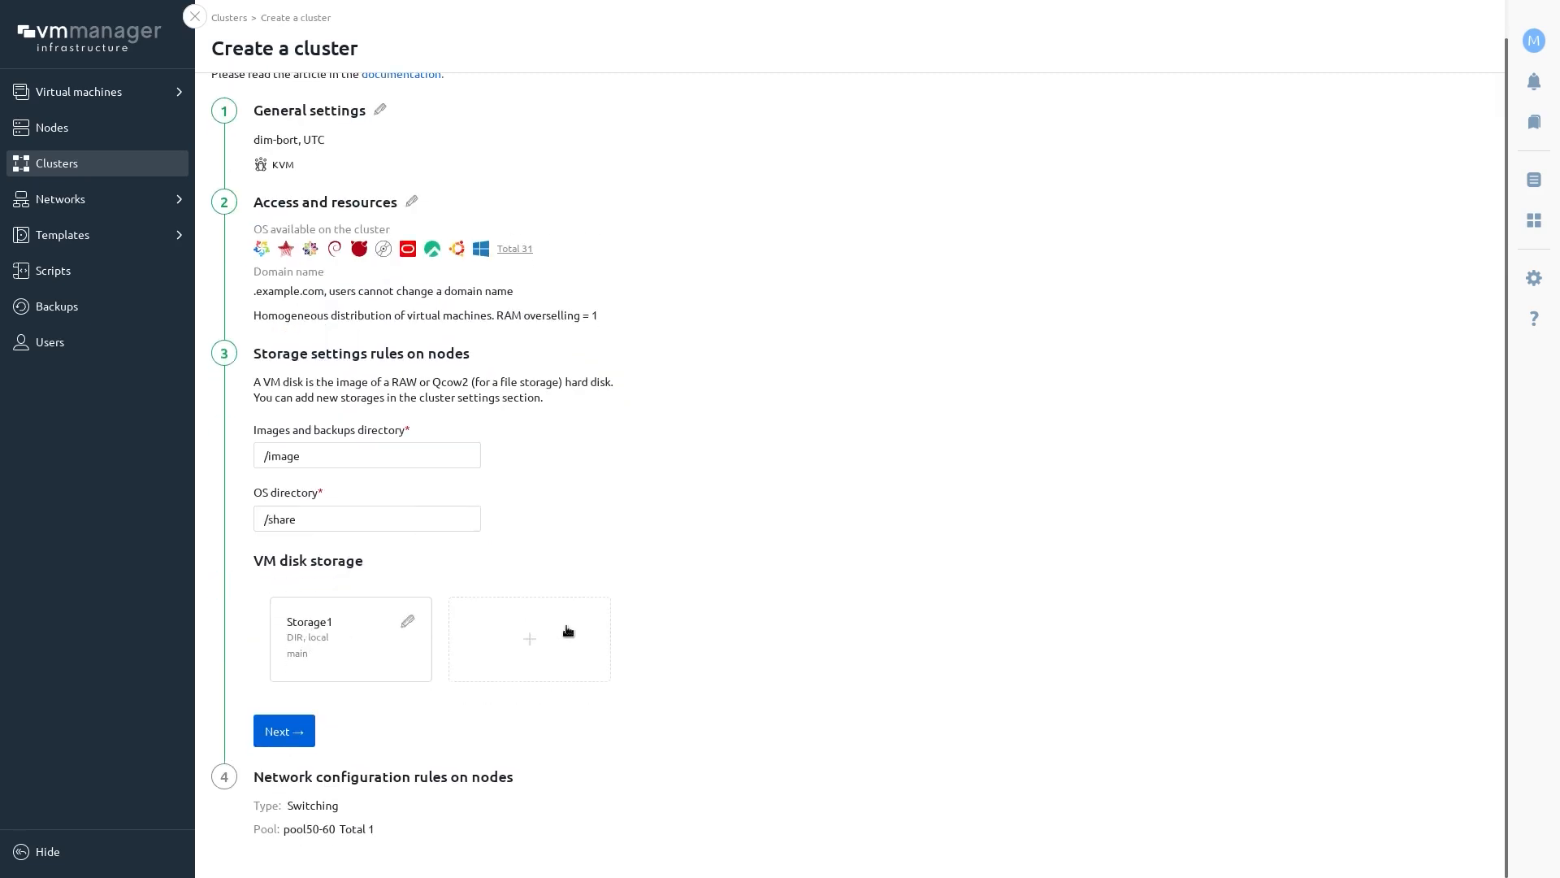
pyautogui.press('Return')
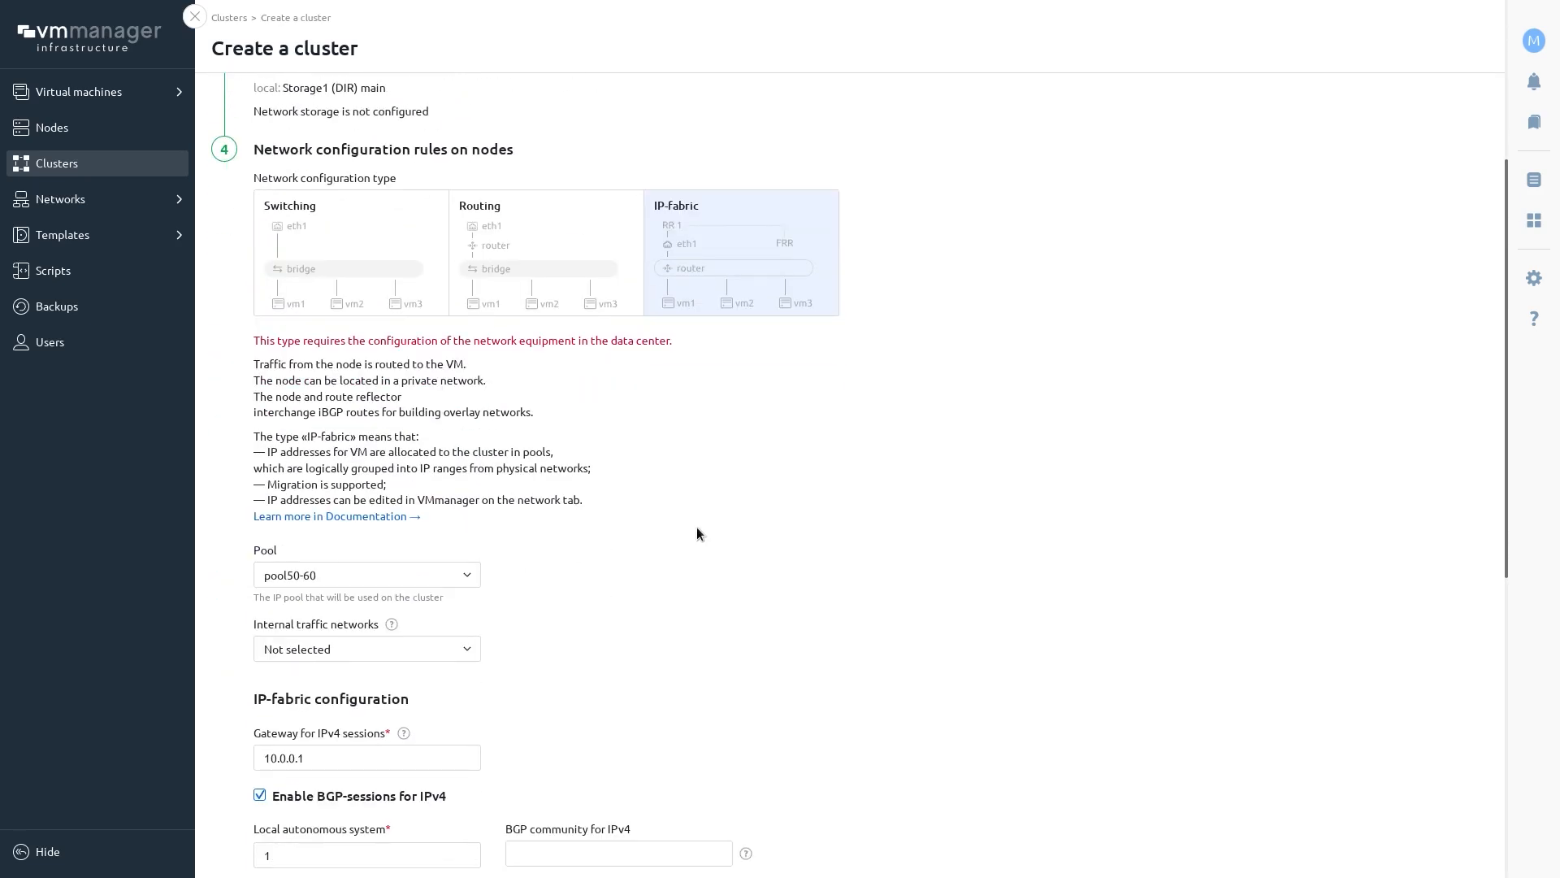
pyautogui.click(326, 246)
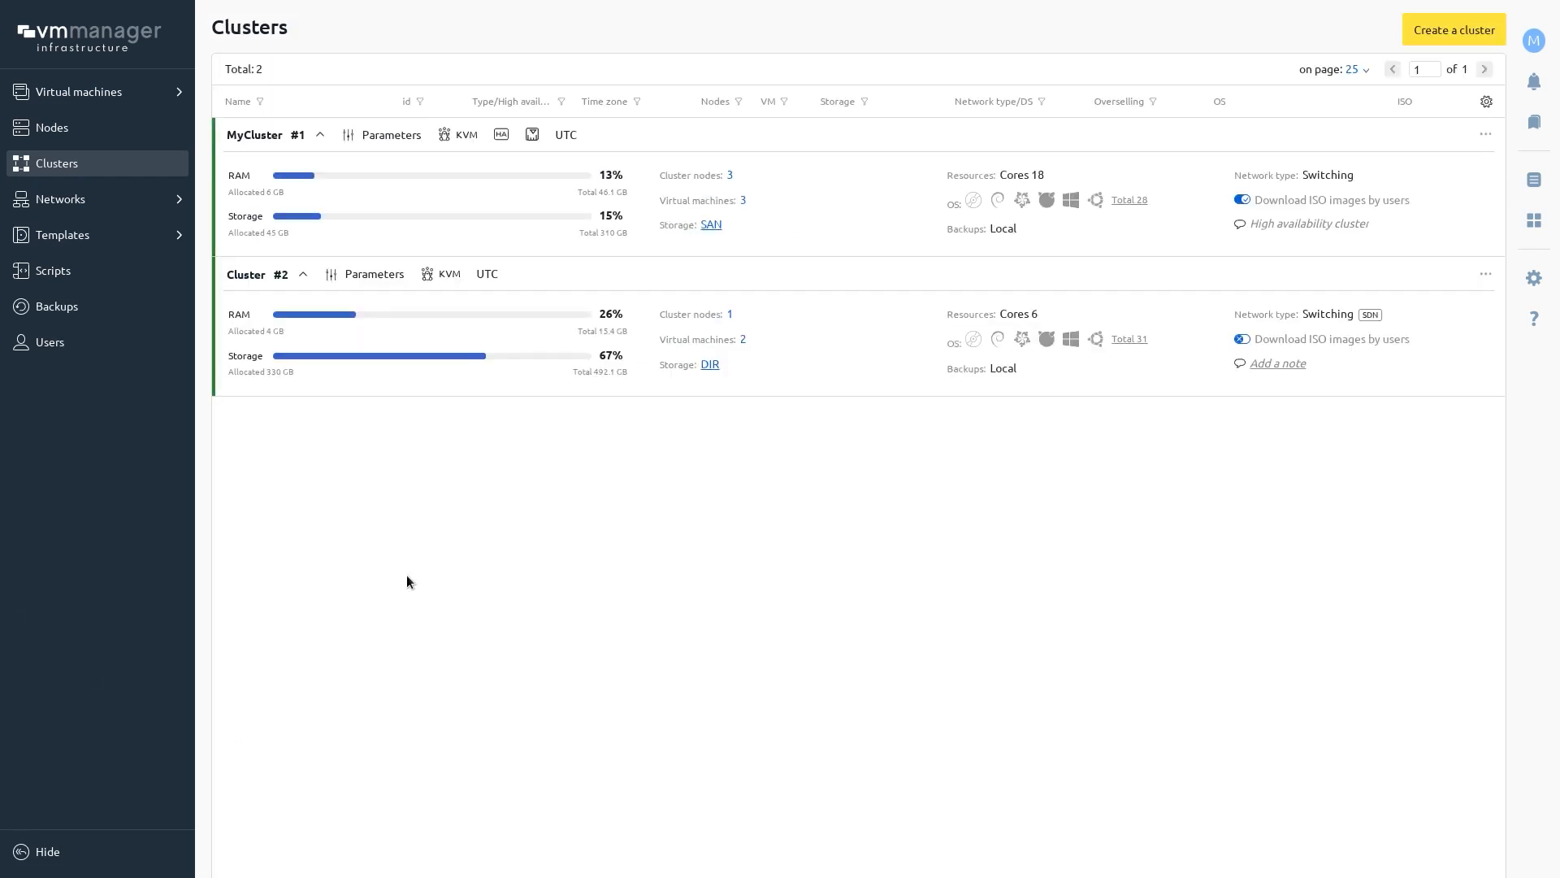
# Step: View the nodes list with the expanded details of node1, node2, node3 and node4, and the available node actions
pyautogui.click(65, 135)
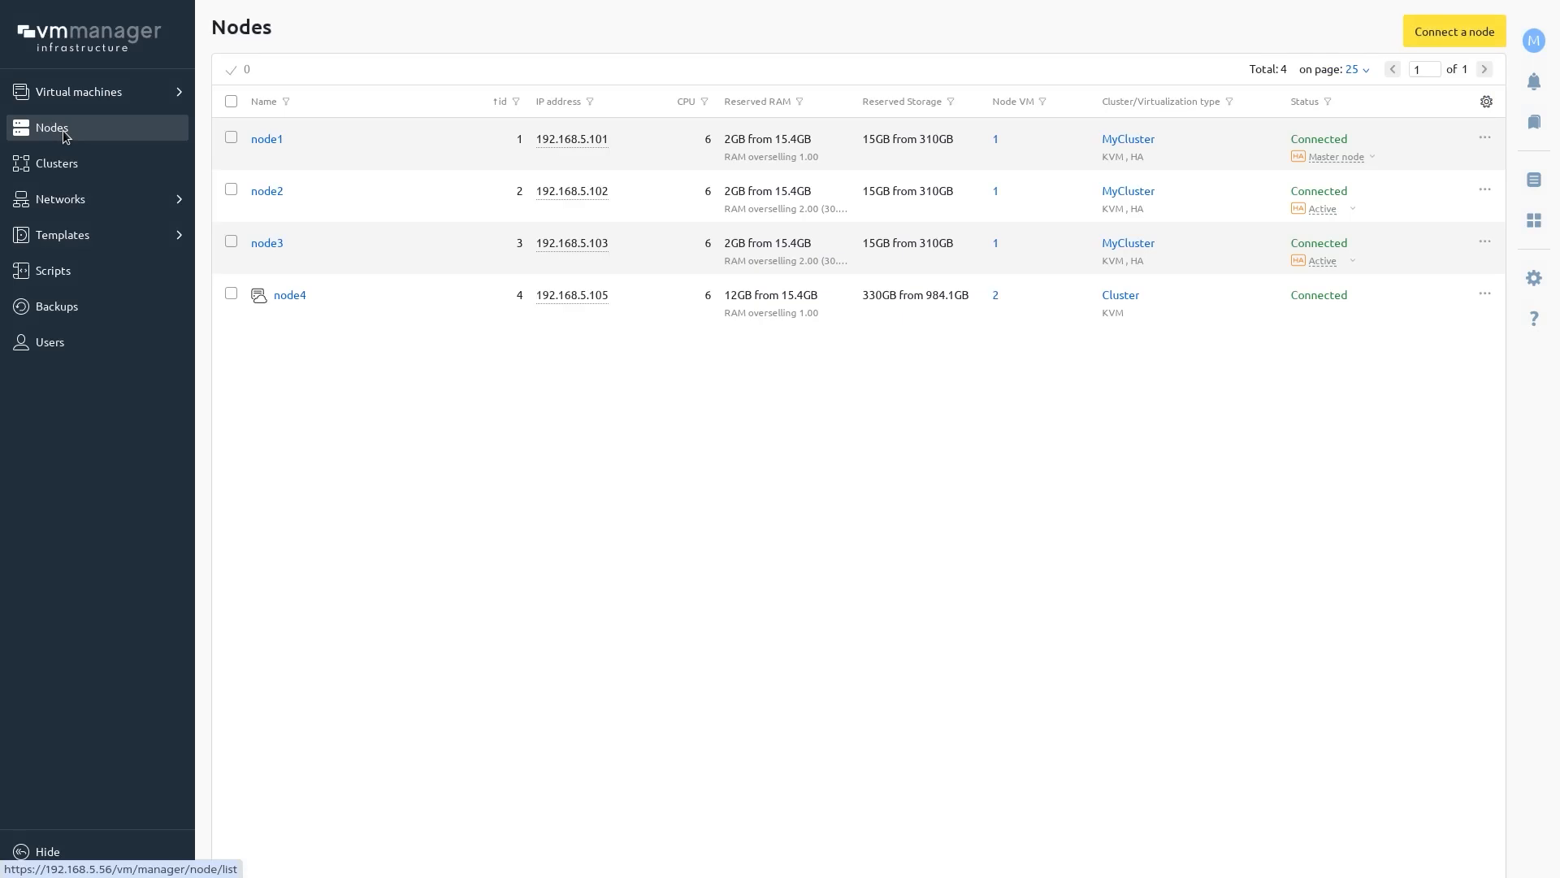
pyautogui.click(268, 140)
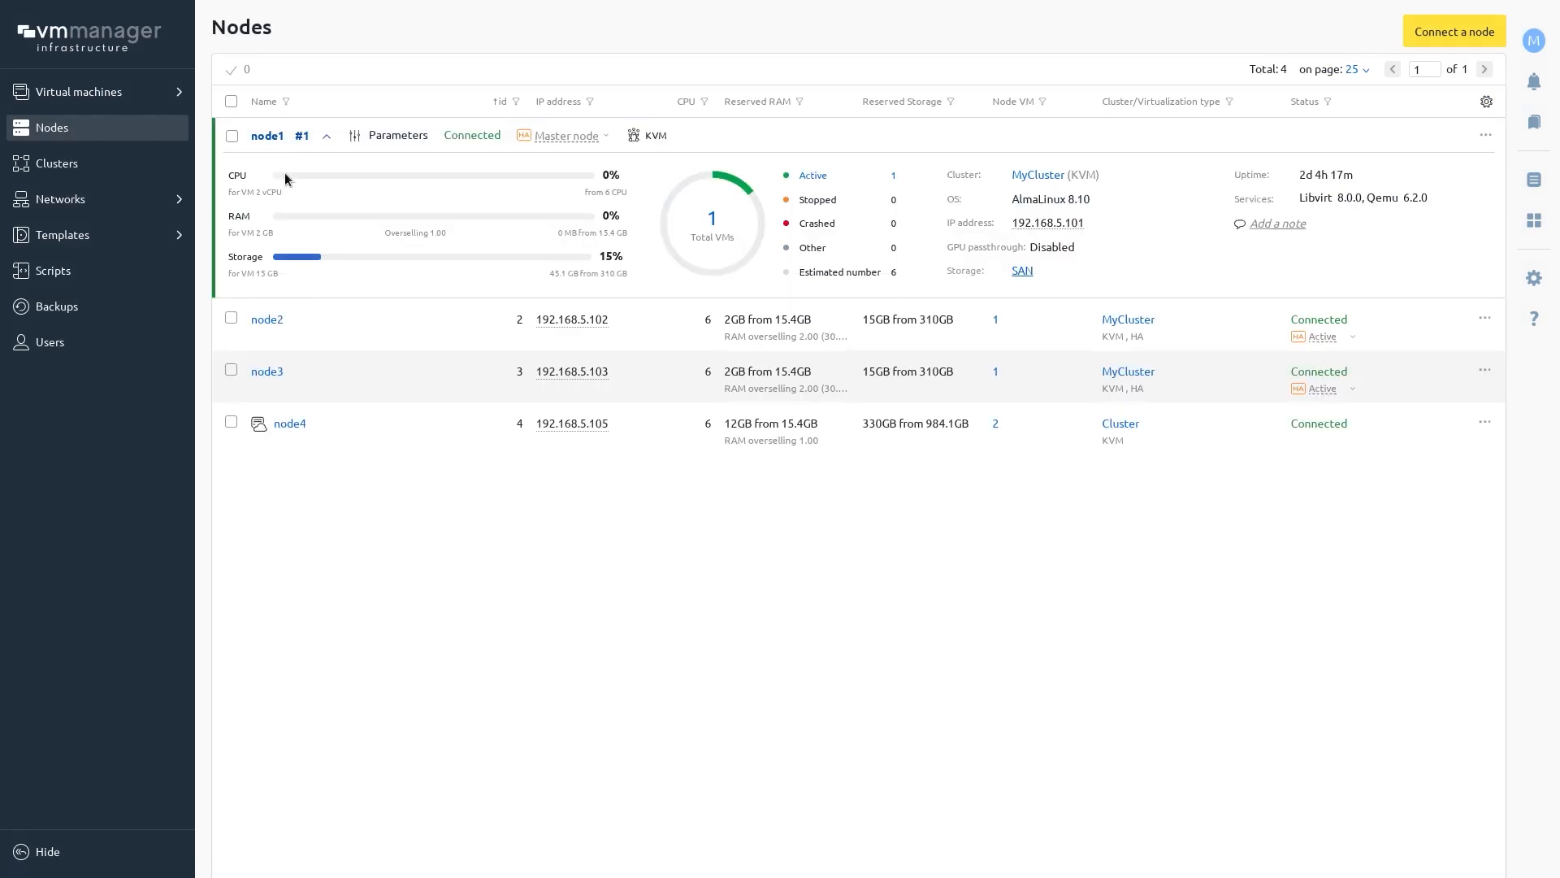
pyautogui.click(277, 320)
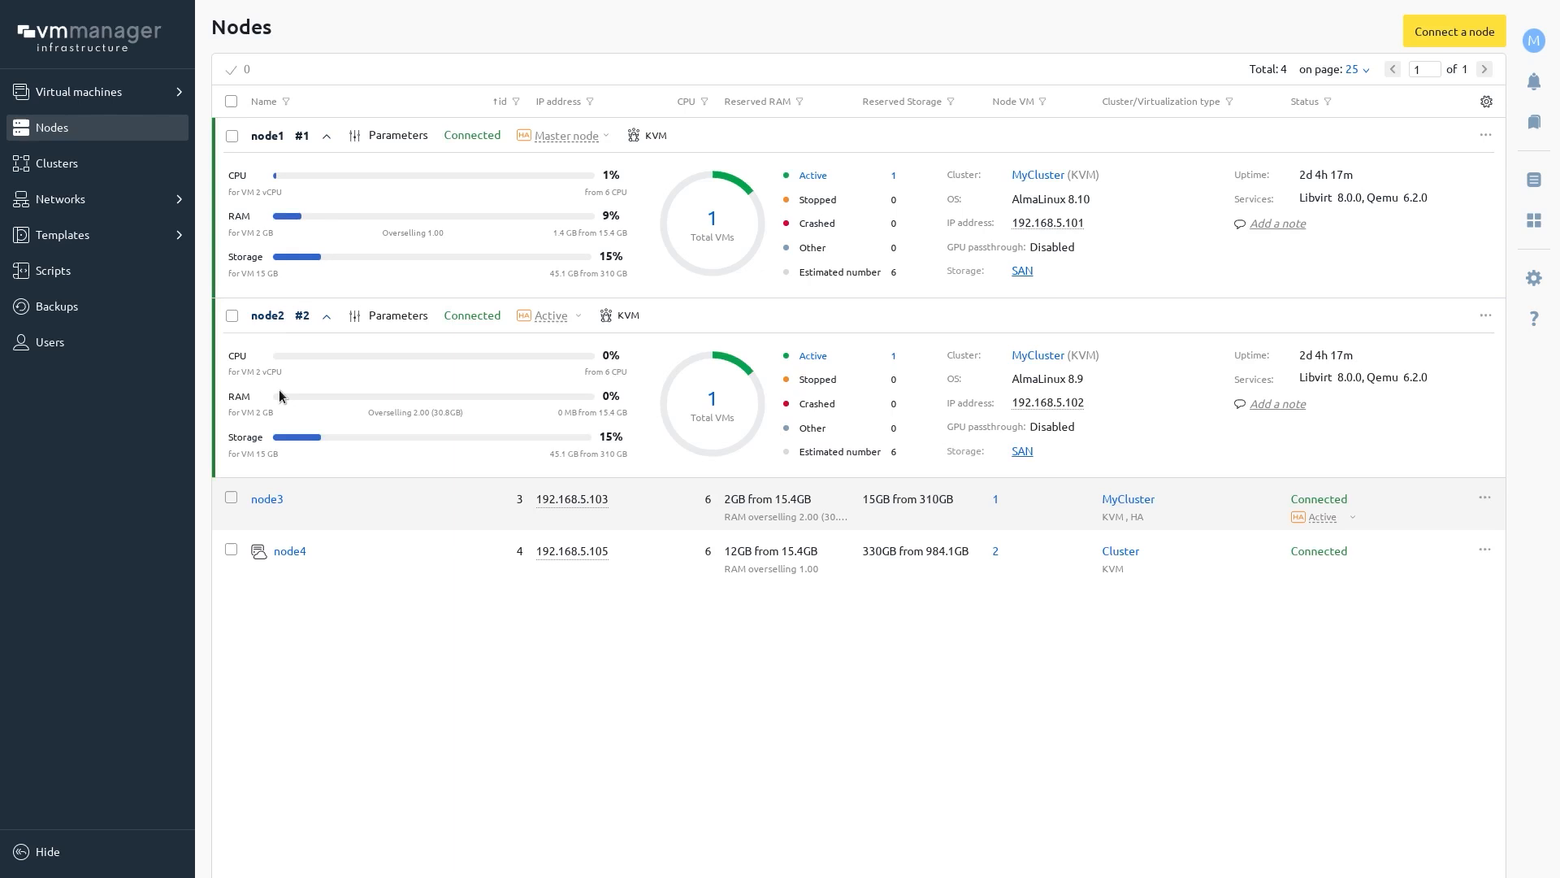
pyautogui.click(270, 500)
pyautogui.click(306, 683)
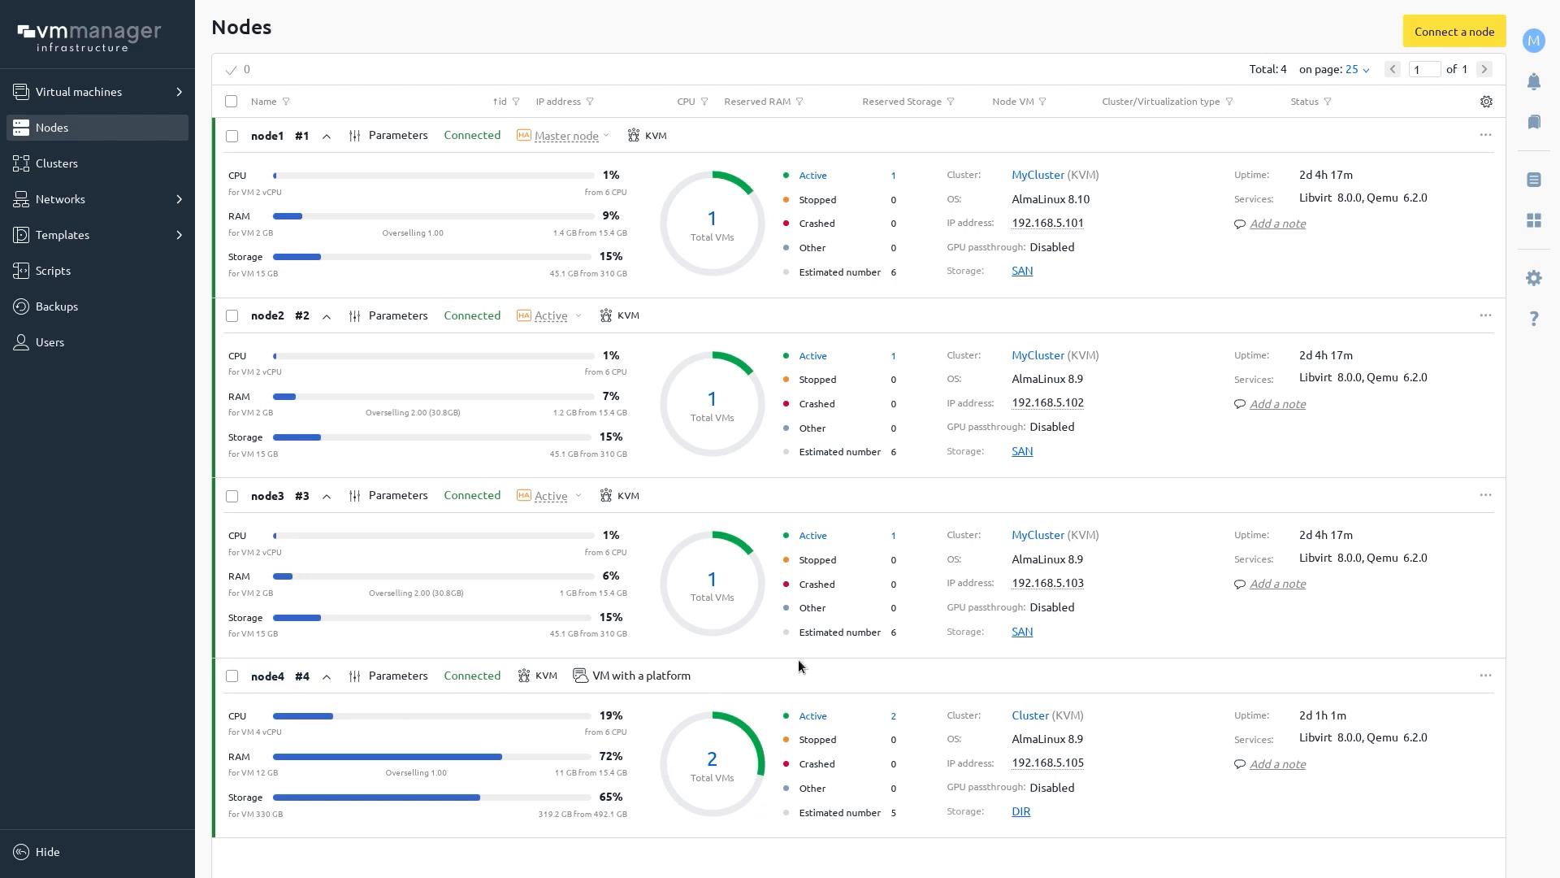
pyautogui.click(1486, 497)
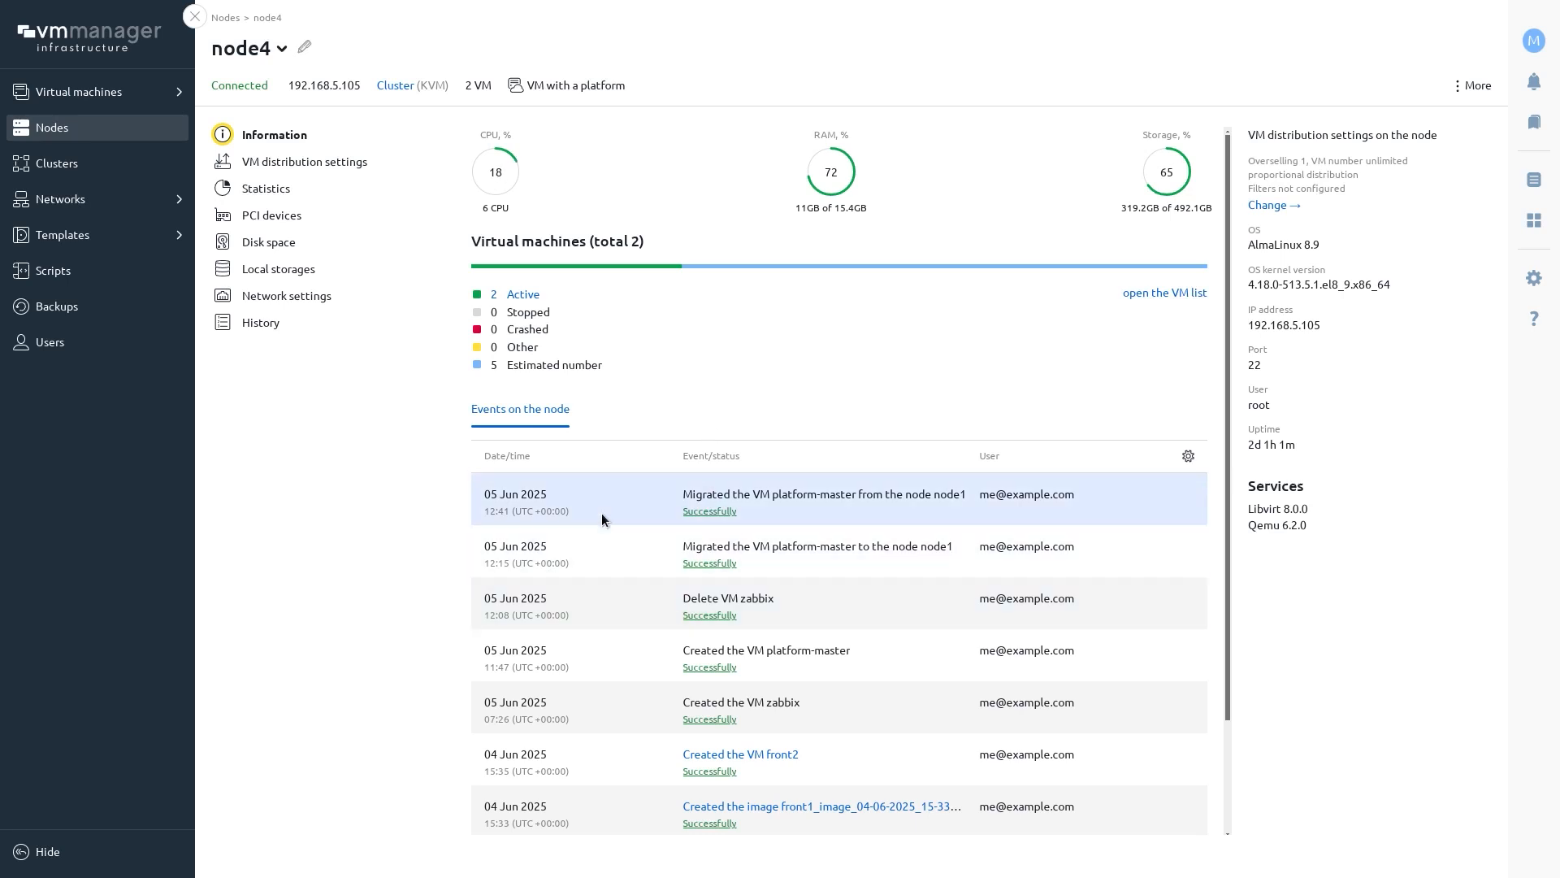
# Step: View node4's event history and review the bond creation form with its modes in the network settings, without creating a bond
pyautogui.click(248, 322)
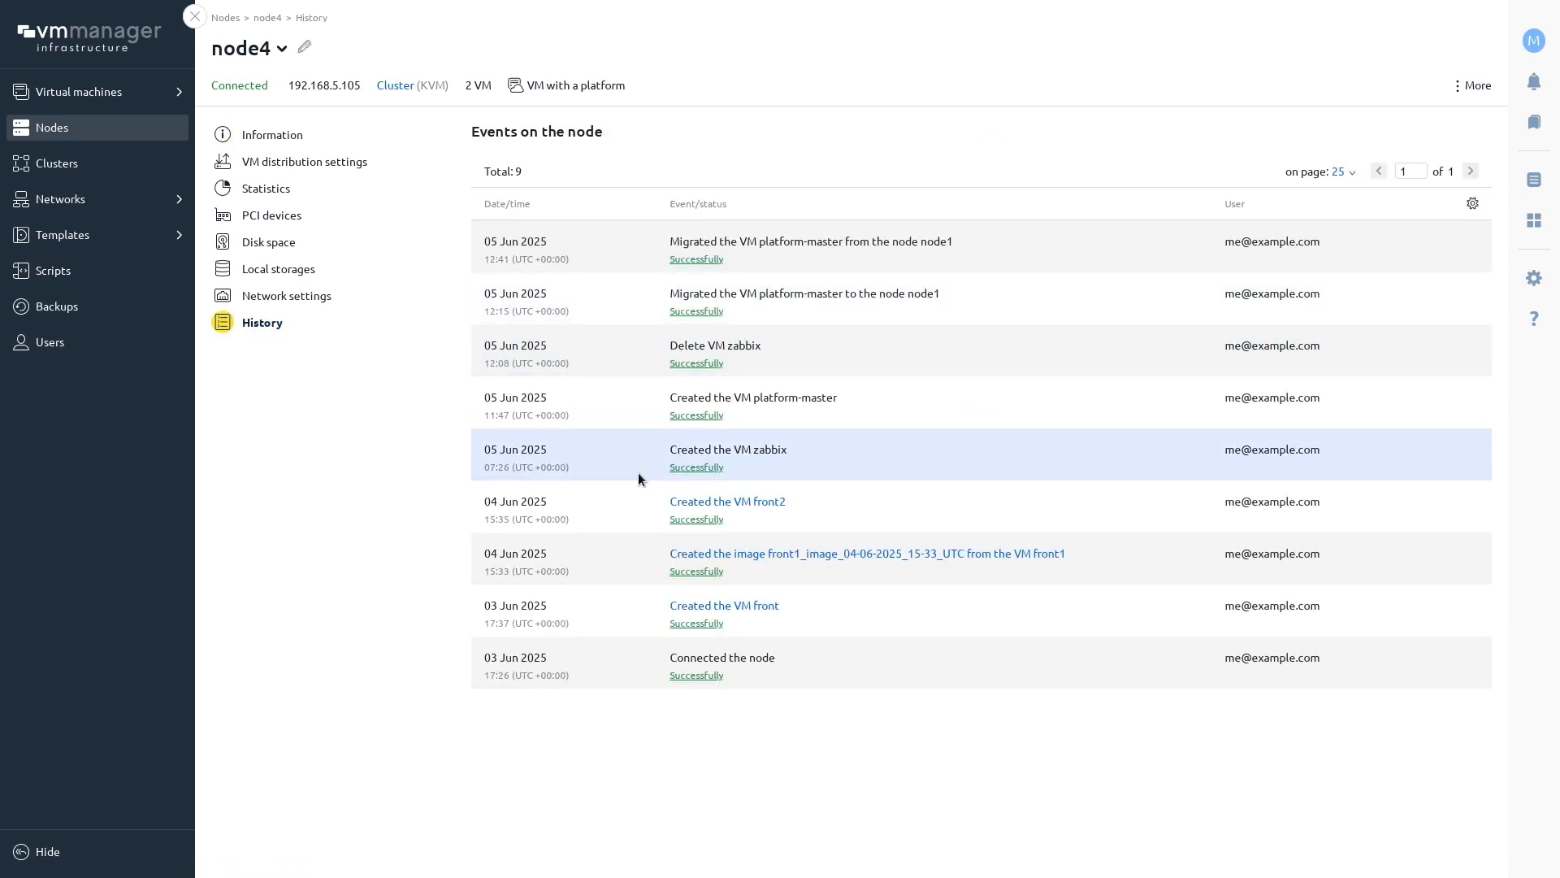
pyautogui.click(316, 298)
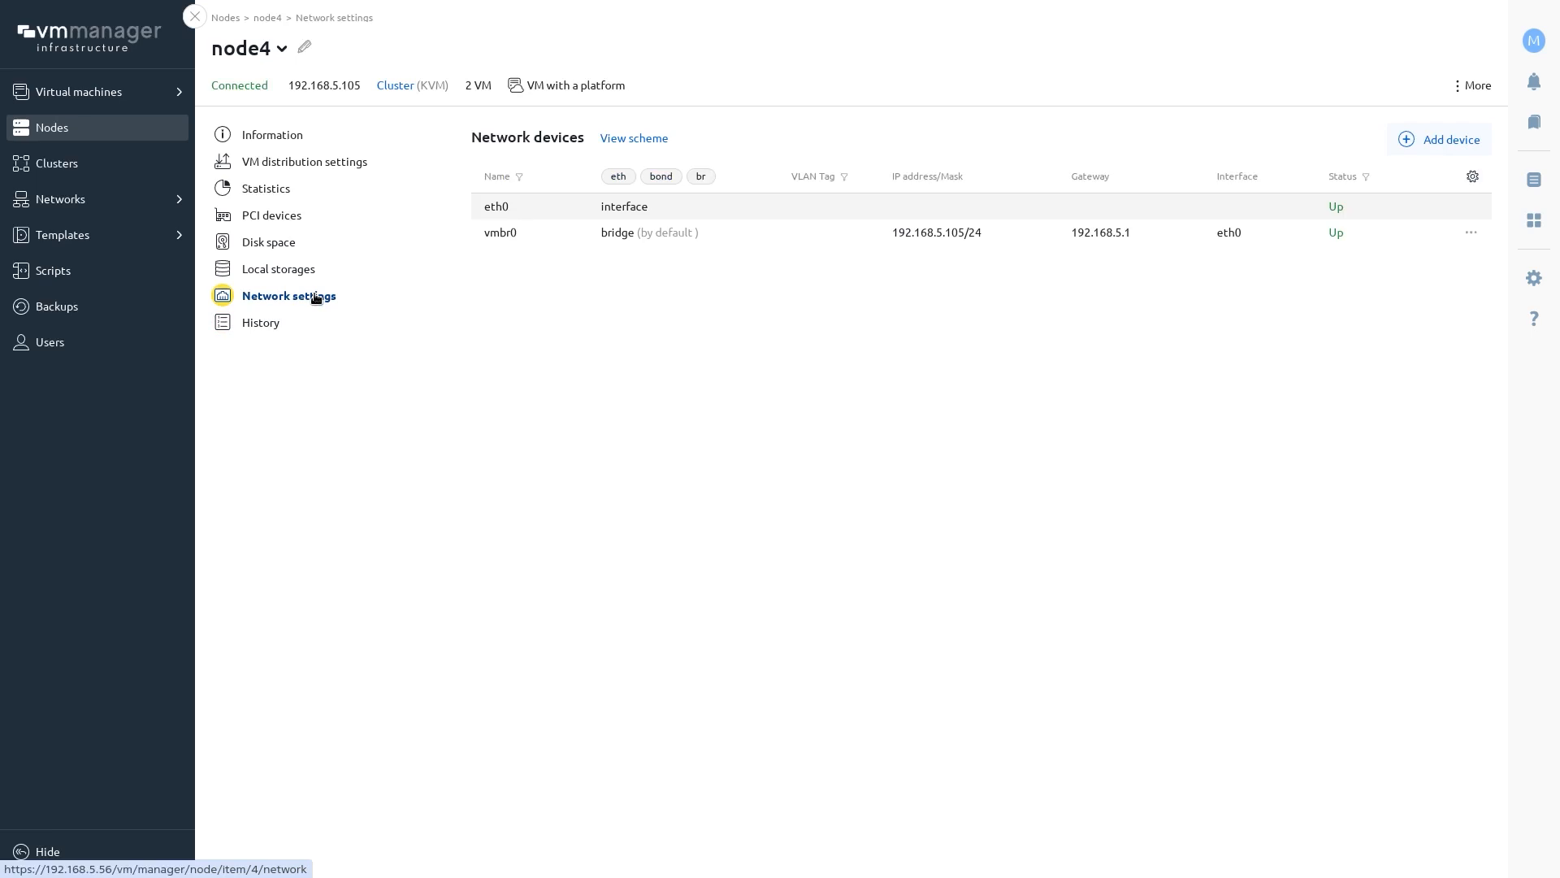
pyautogui.click(1450, 143)
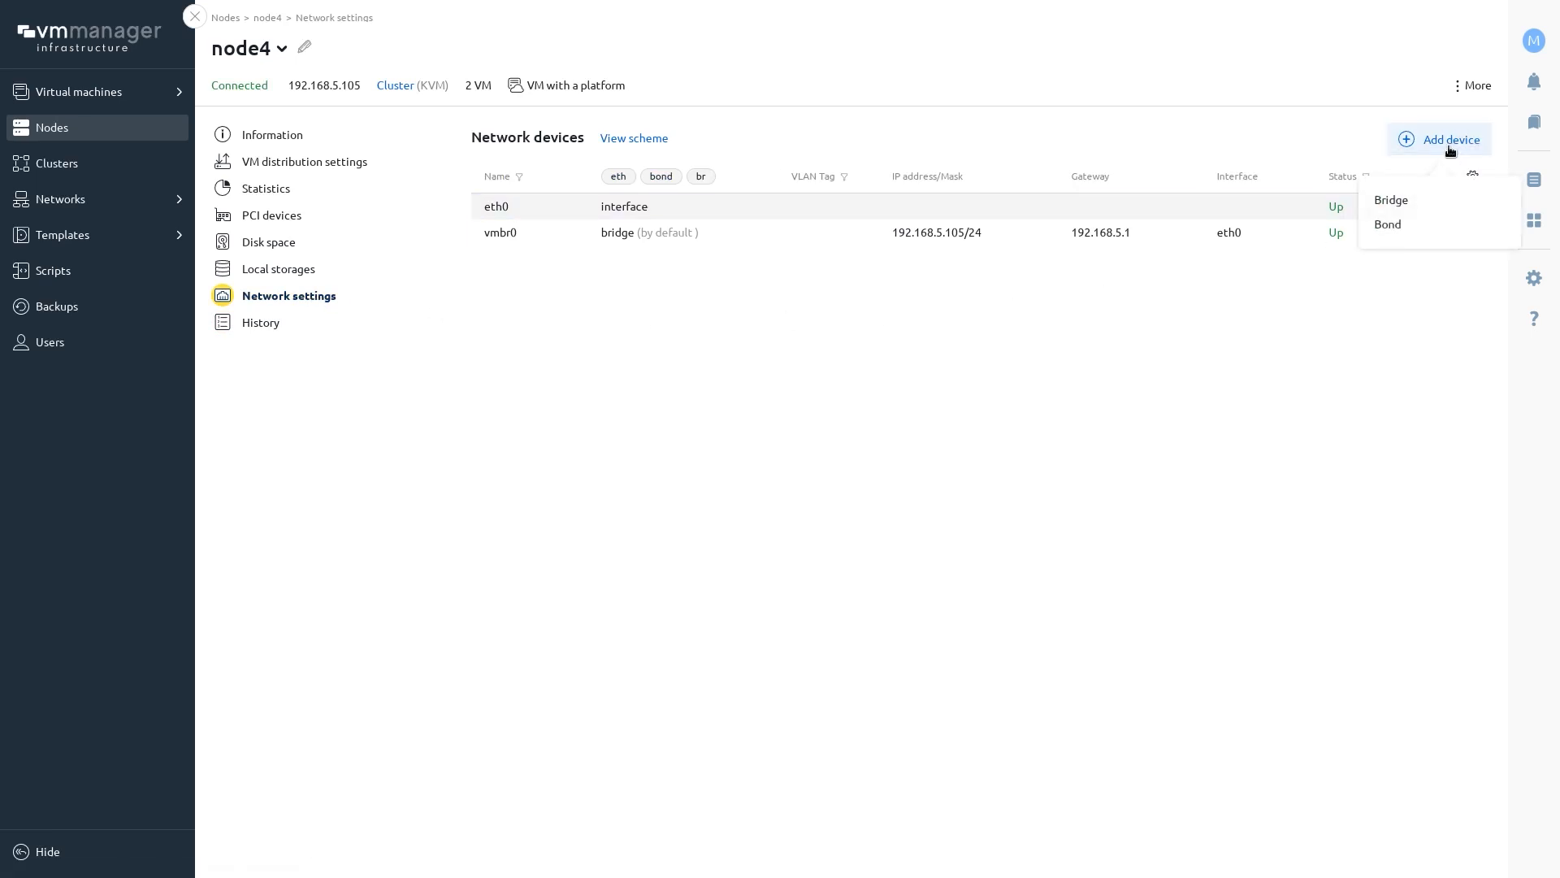
pyautogui.click(1390, 226)
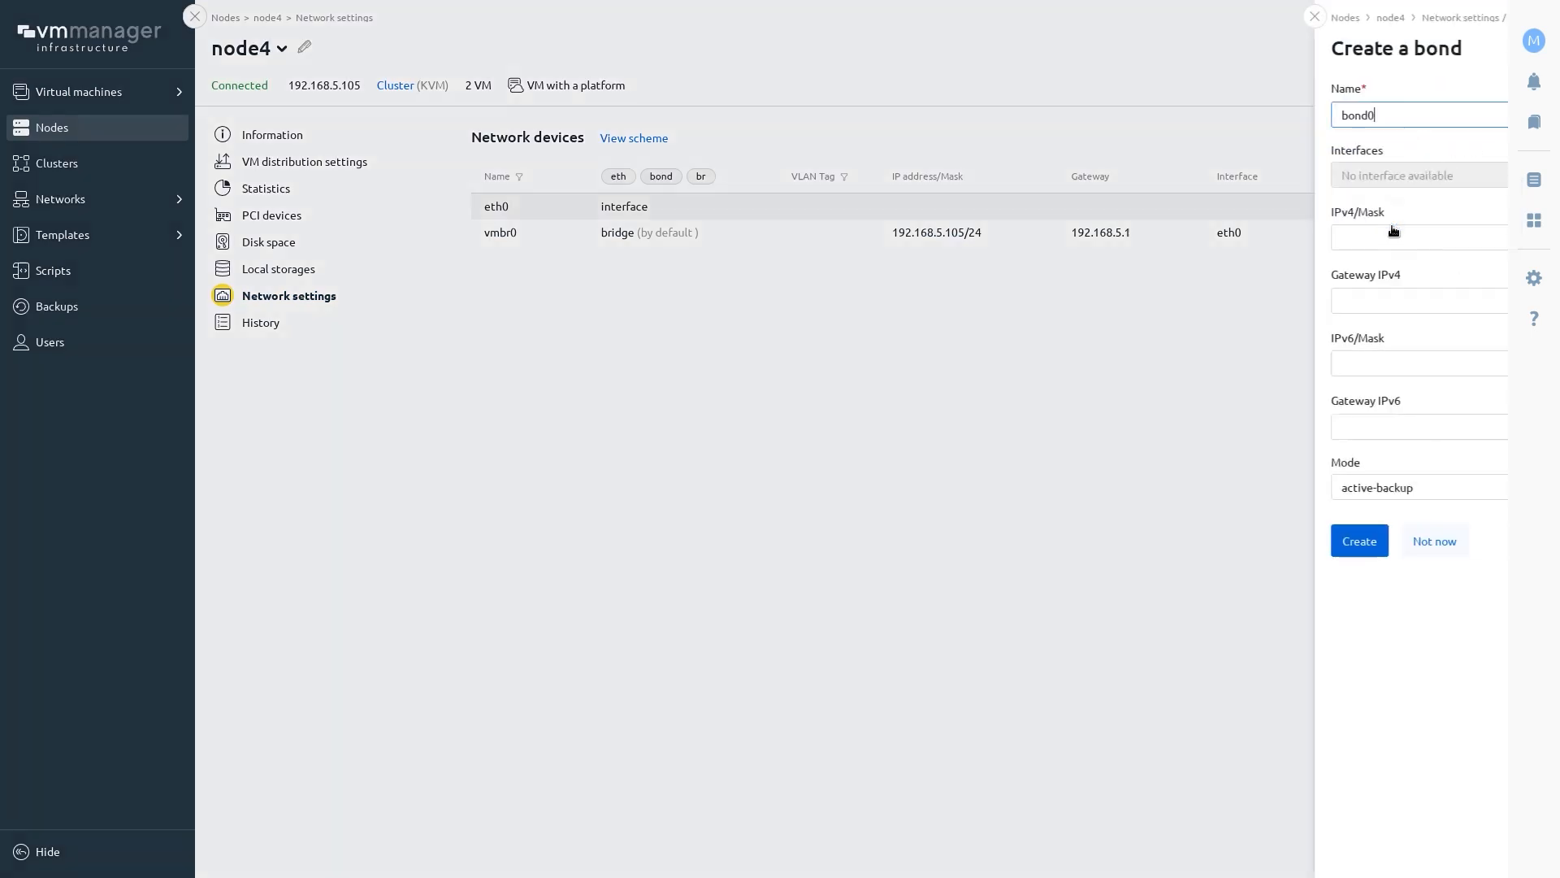
pyautogui.click(1335, 491)
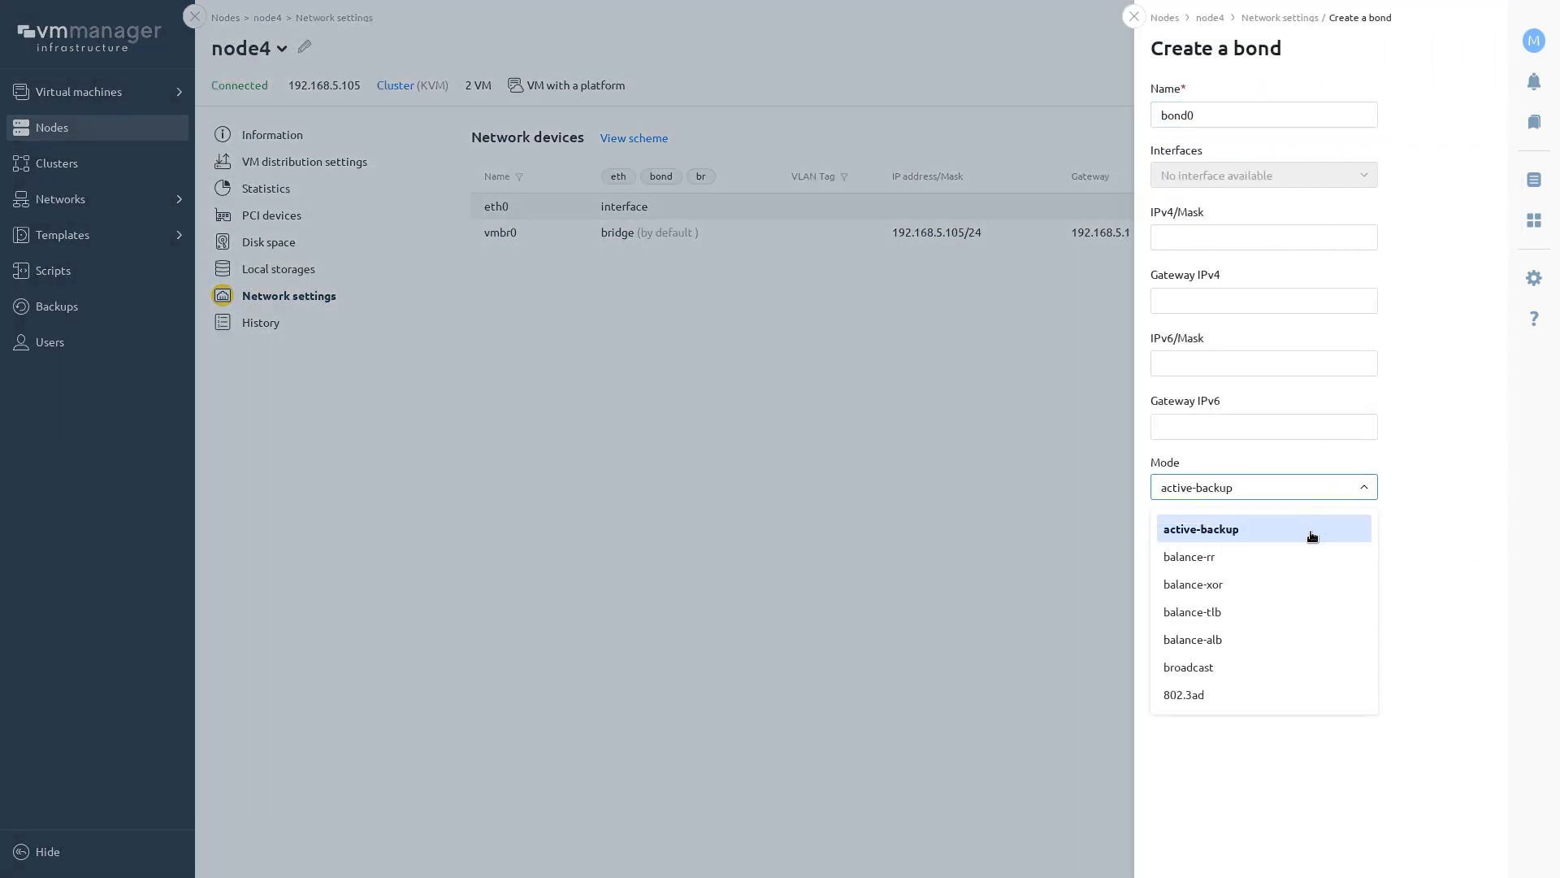
pyautogui.click(1401, 457)
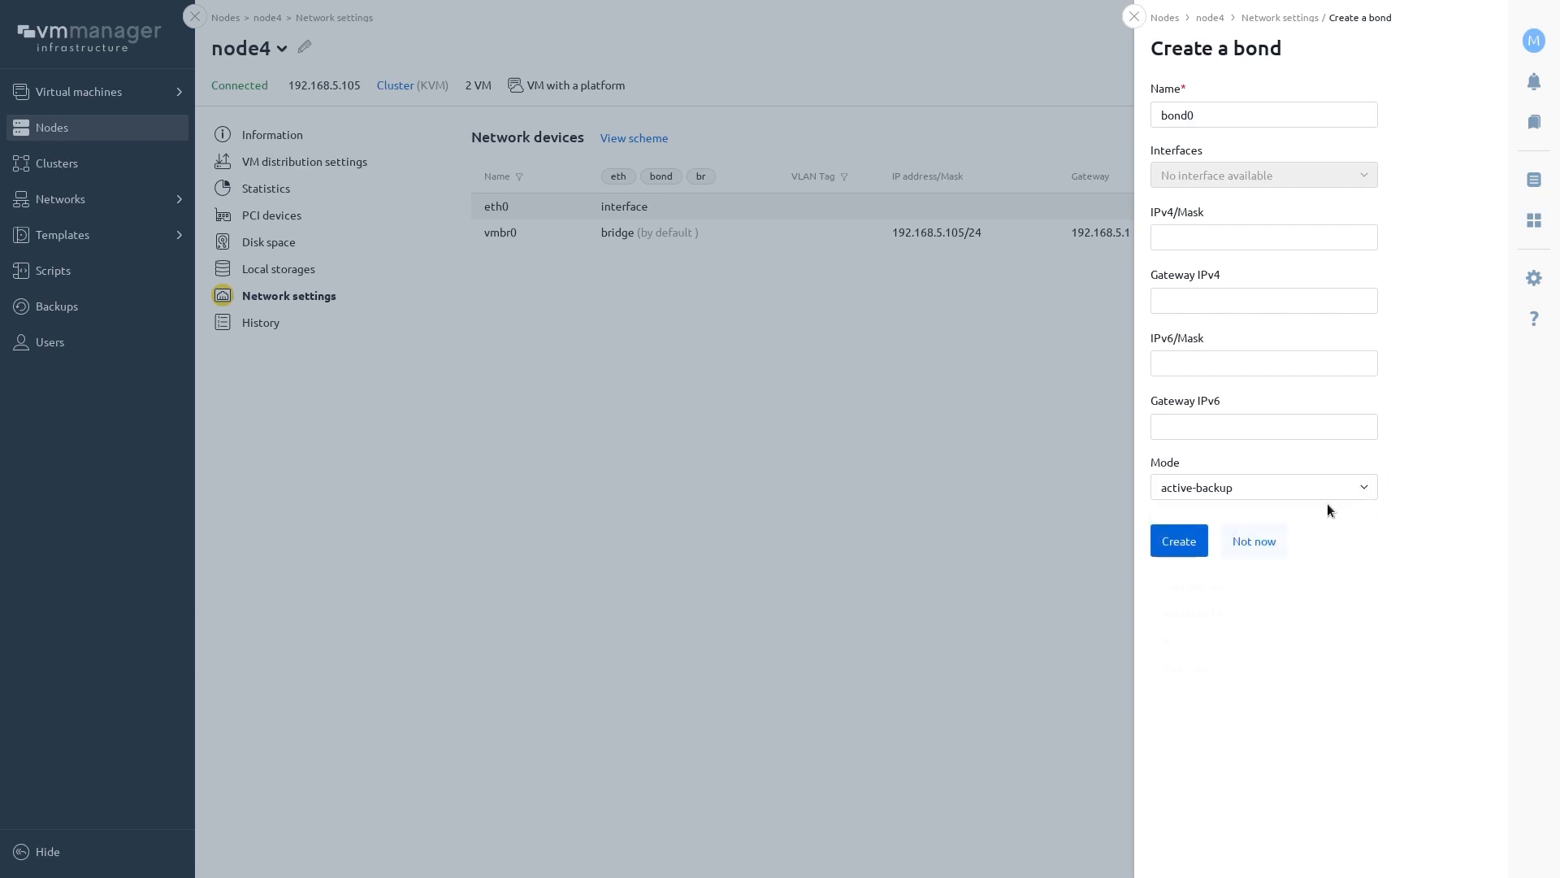
pyautogui.click(1259, 544)
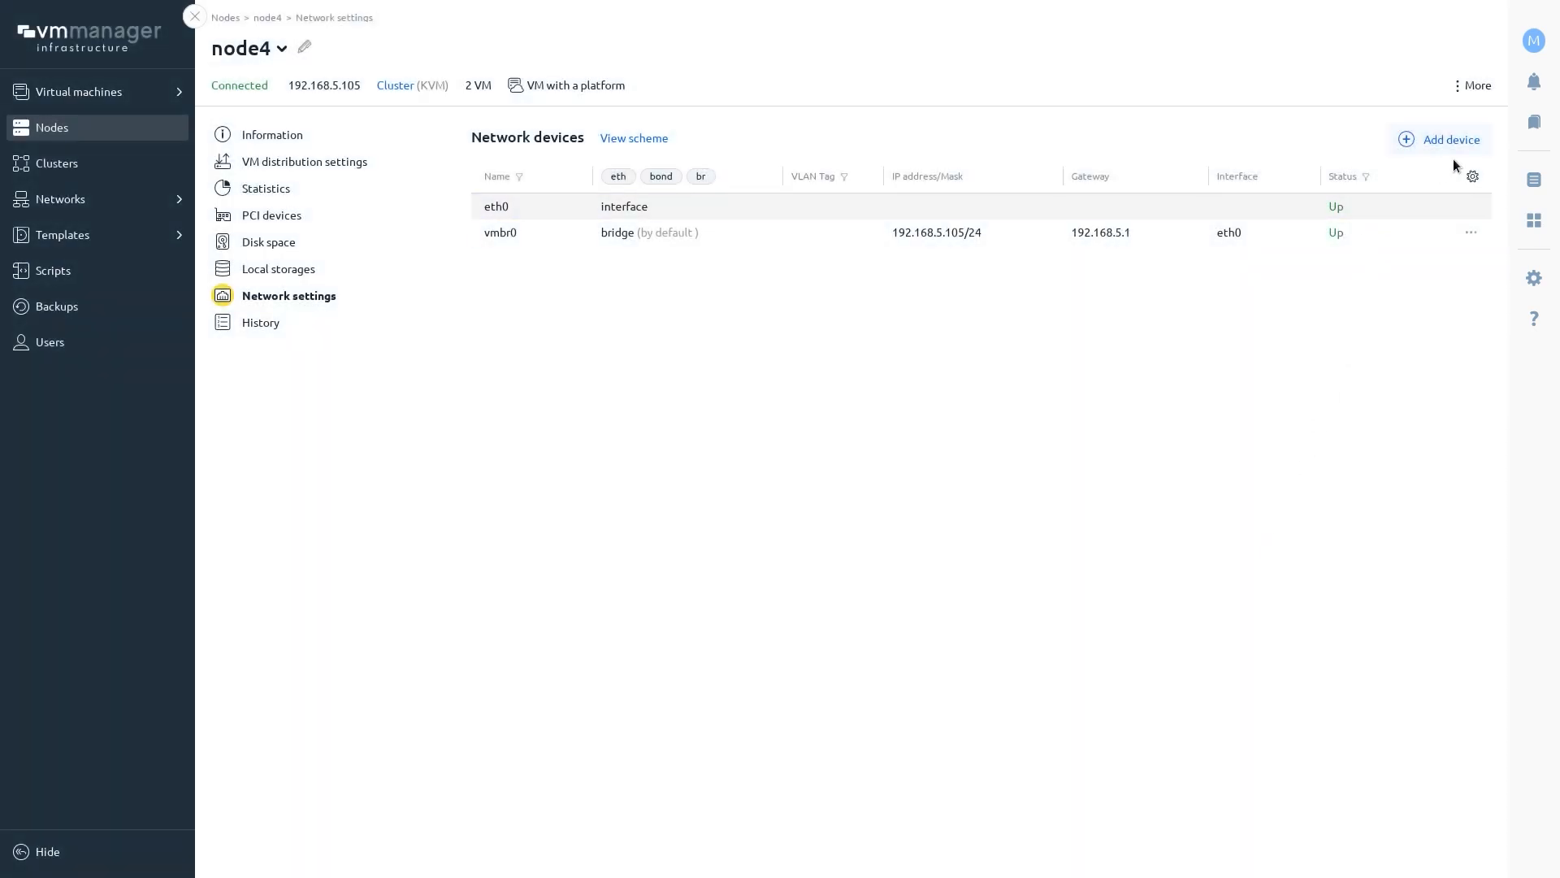
# Step: Add a bridge with VLAN tag 10 on interface eth0 to node4's network devices, and view the network device scheme
pyautogui.click(1455, 146)
pyautogui.click(1392, 202)
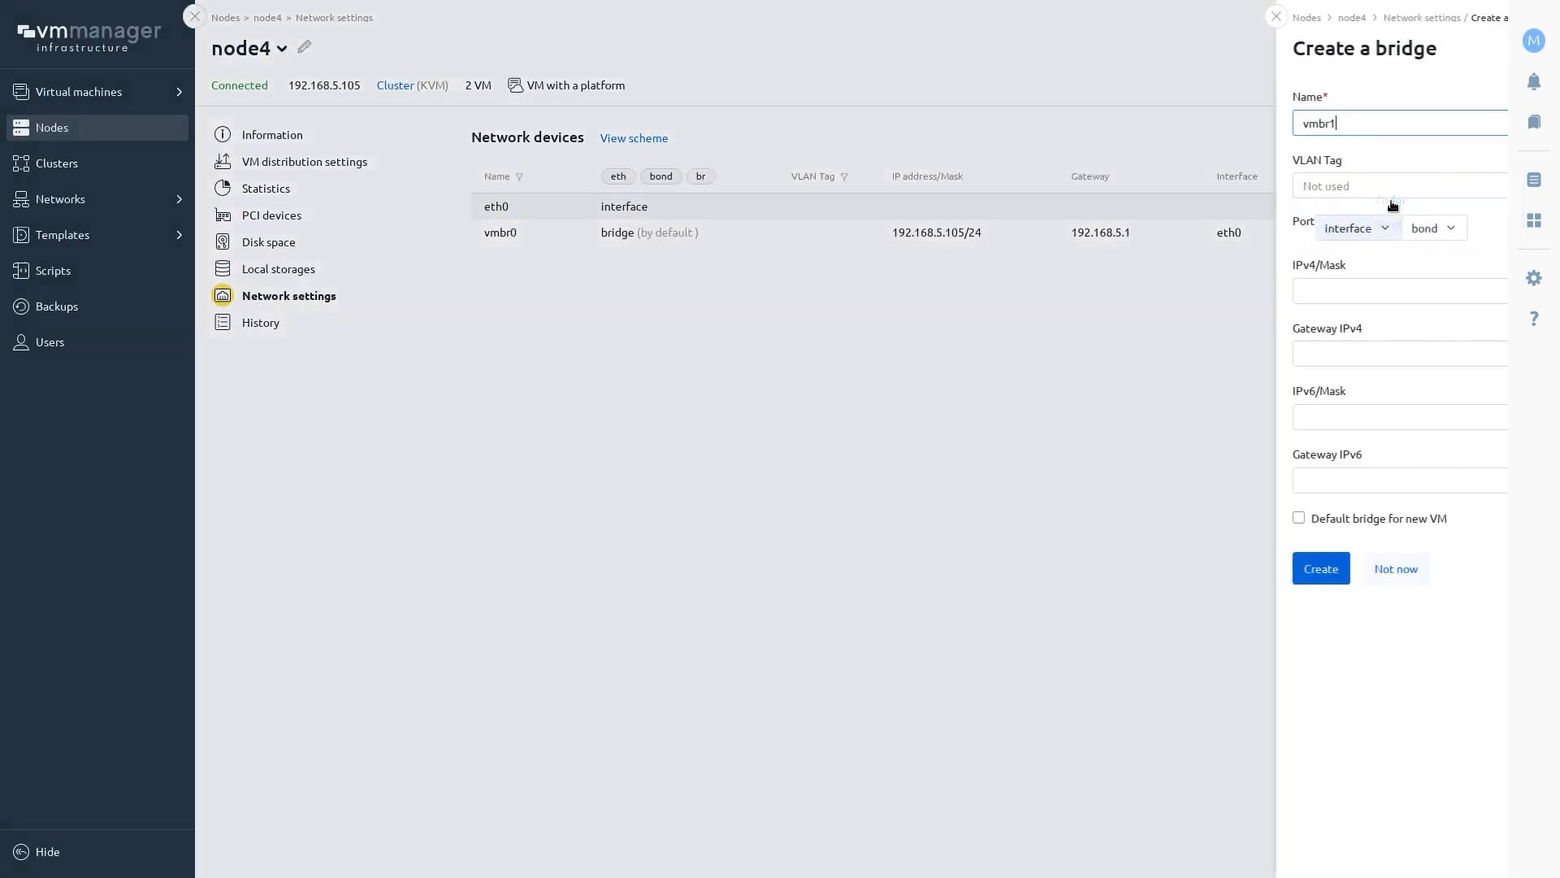
pyautogui.click(1215, 185)
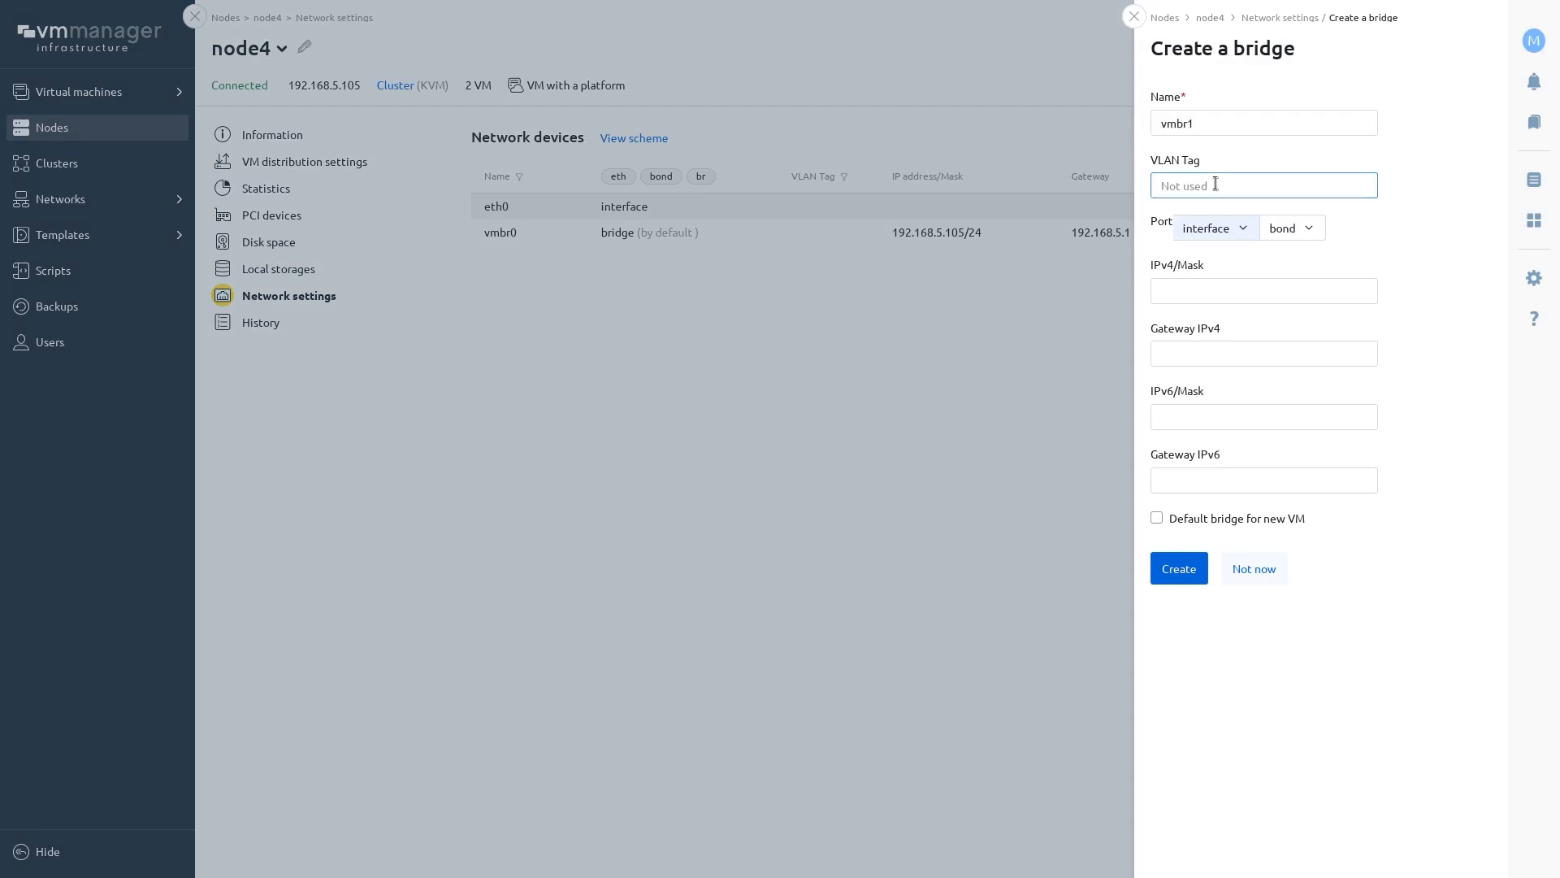
pyautogui.write('10')
pyautogui.click(1216, 227)
pyautogui.click(1227, 290)
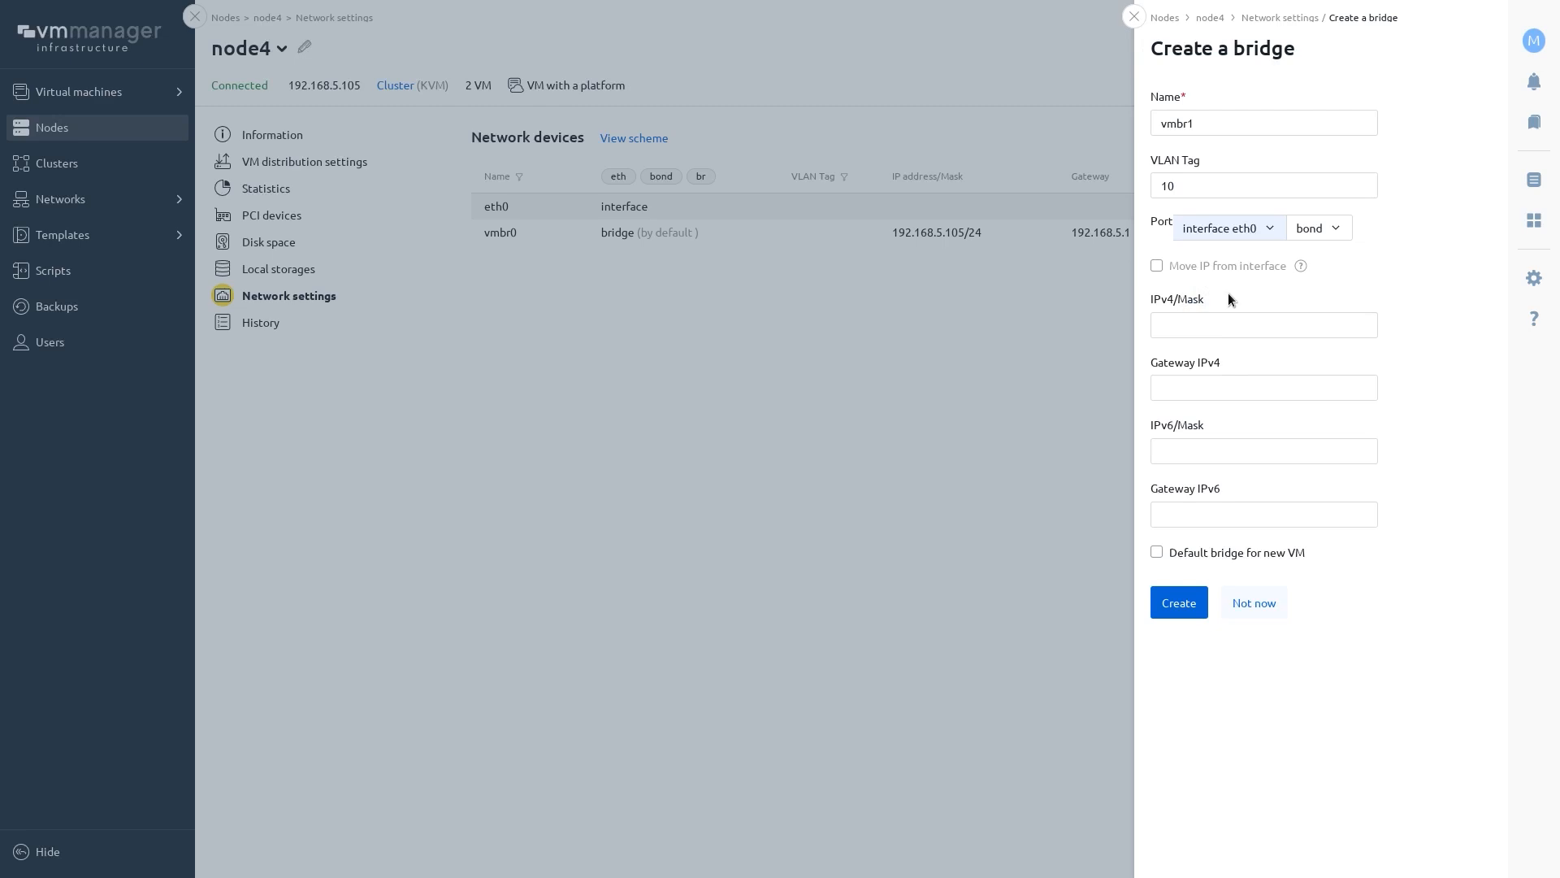
pyautogui.click(1178, 601)
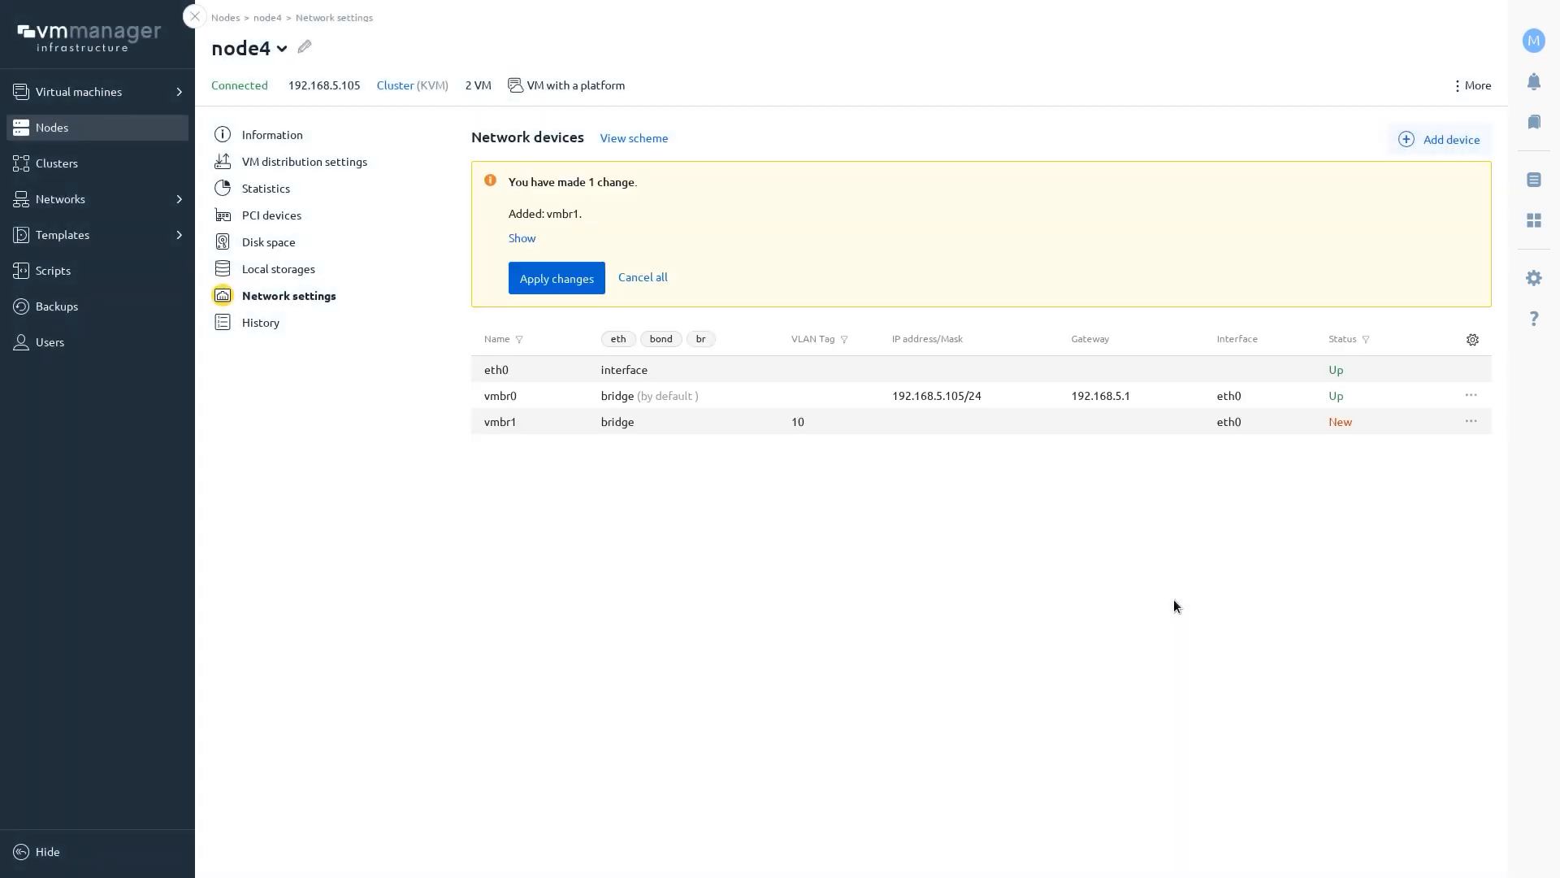
pyautogui.click(654, 140)
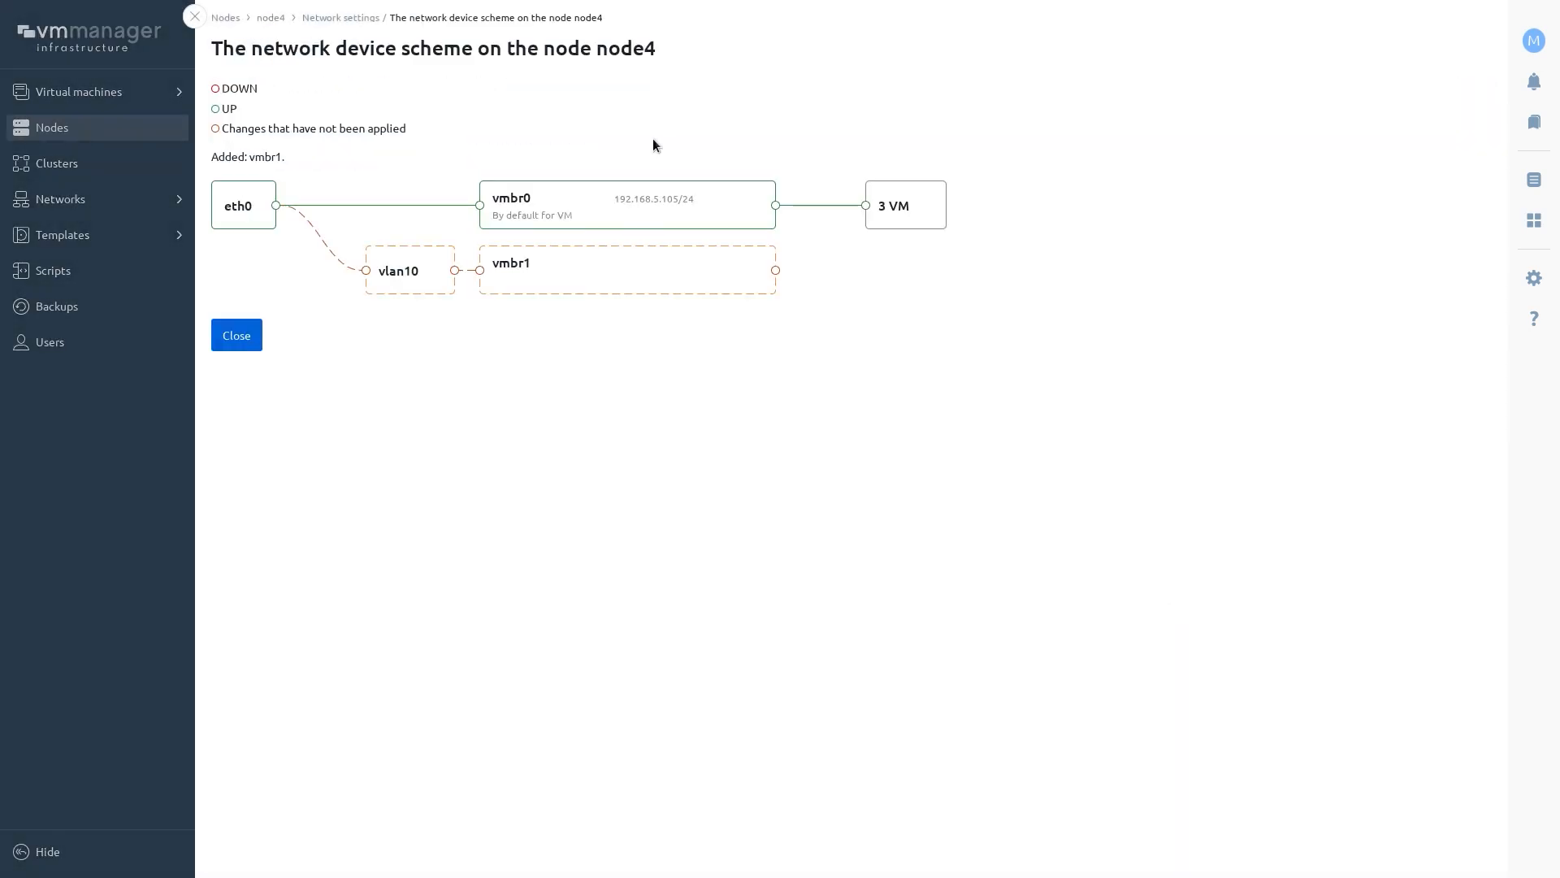
pyautogui.click(246, 335)
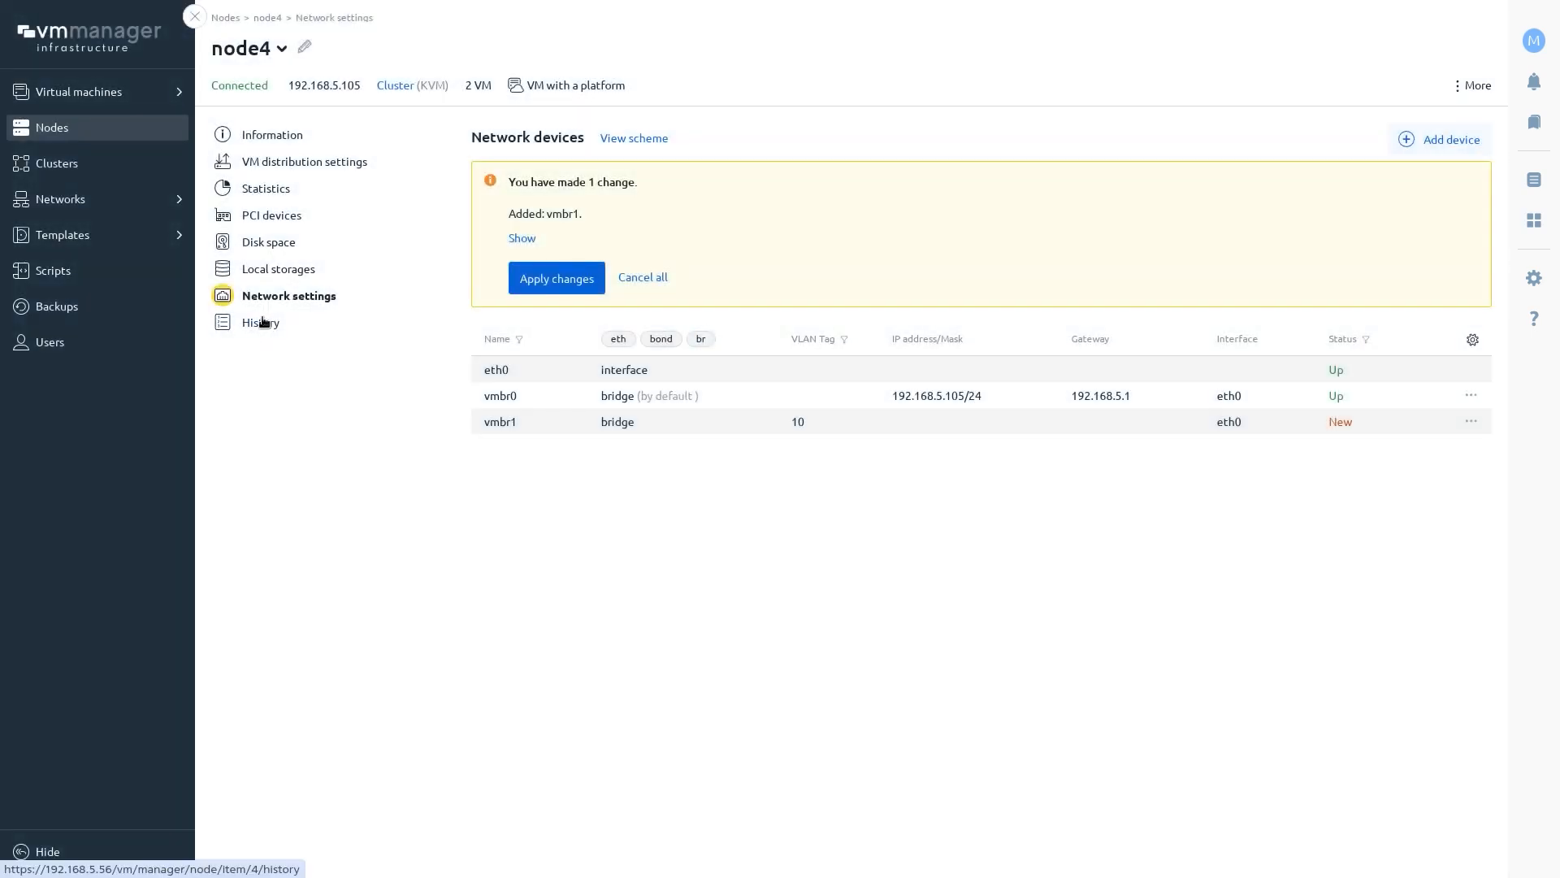
# Step: View node4's local storages and its disk space usage by VM disks, VM images, backup copies and OS templates
pyautogui.click(308, 270)
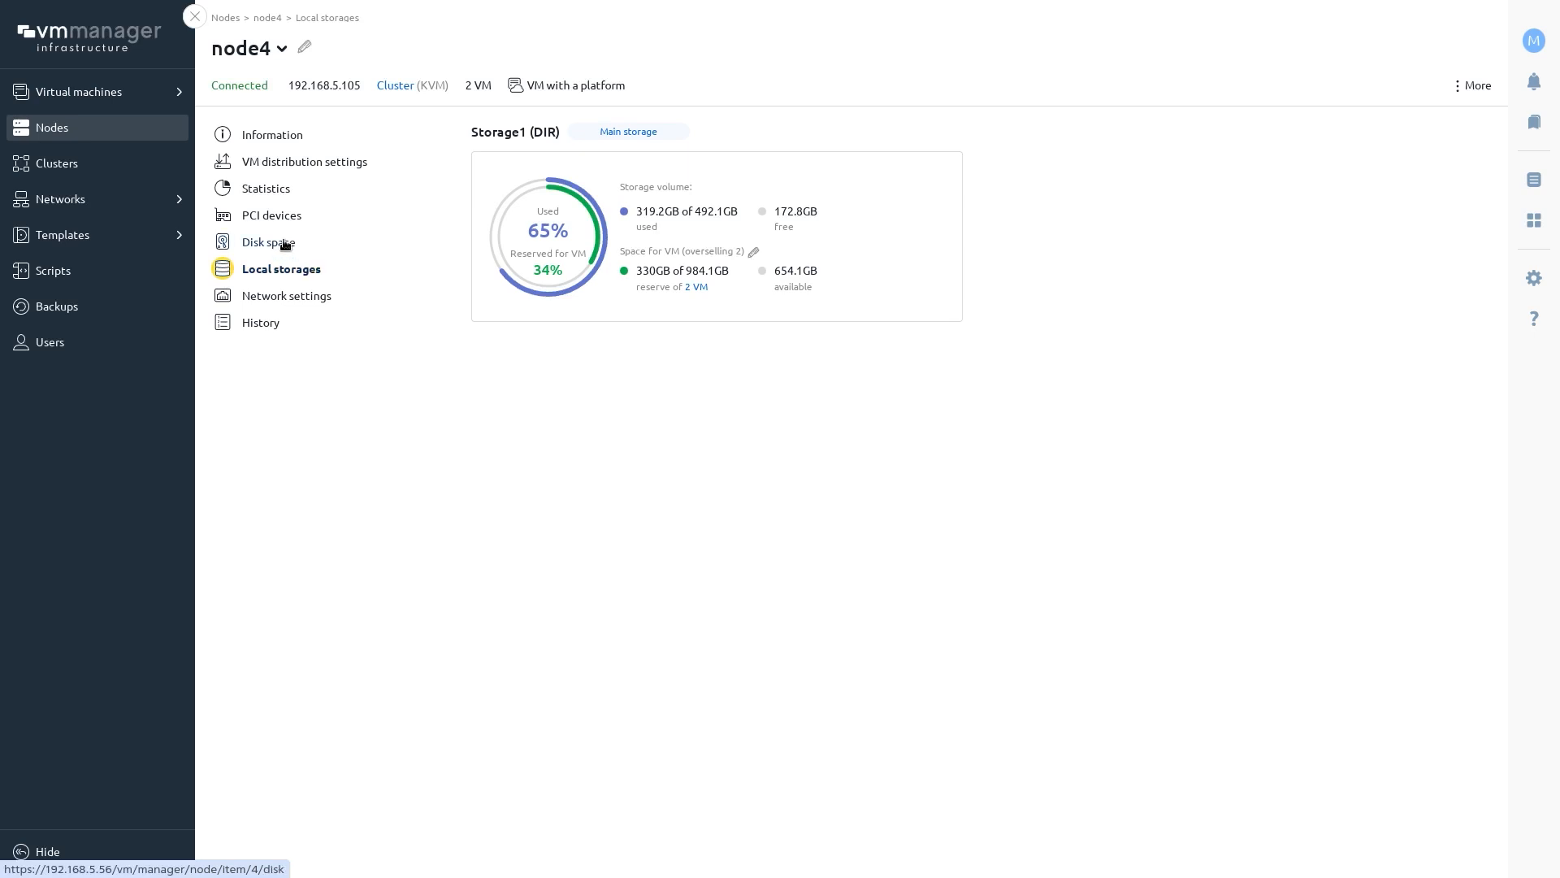
pyautogui.click(281, 243)
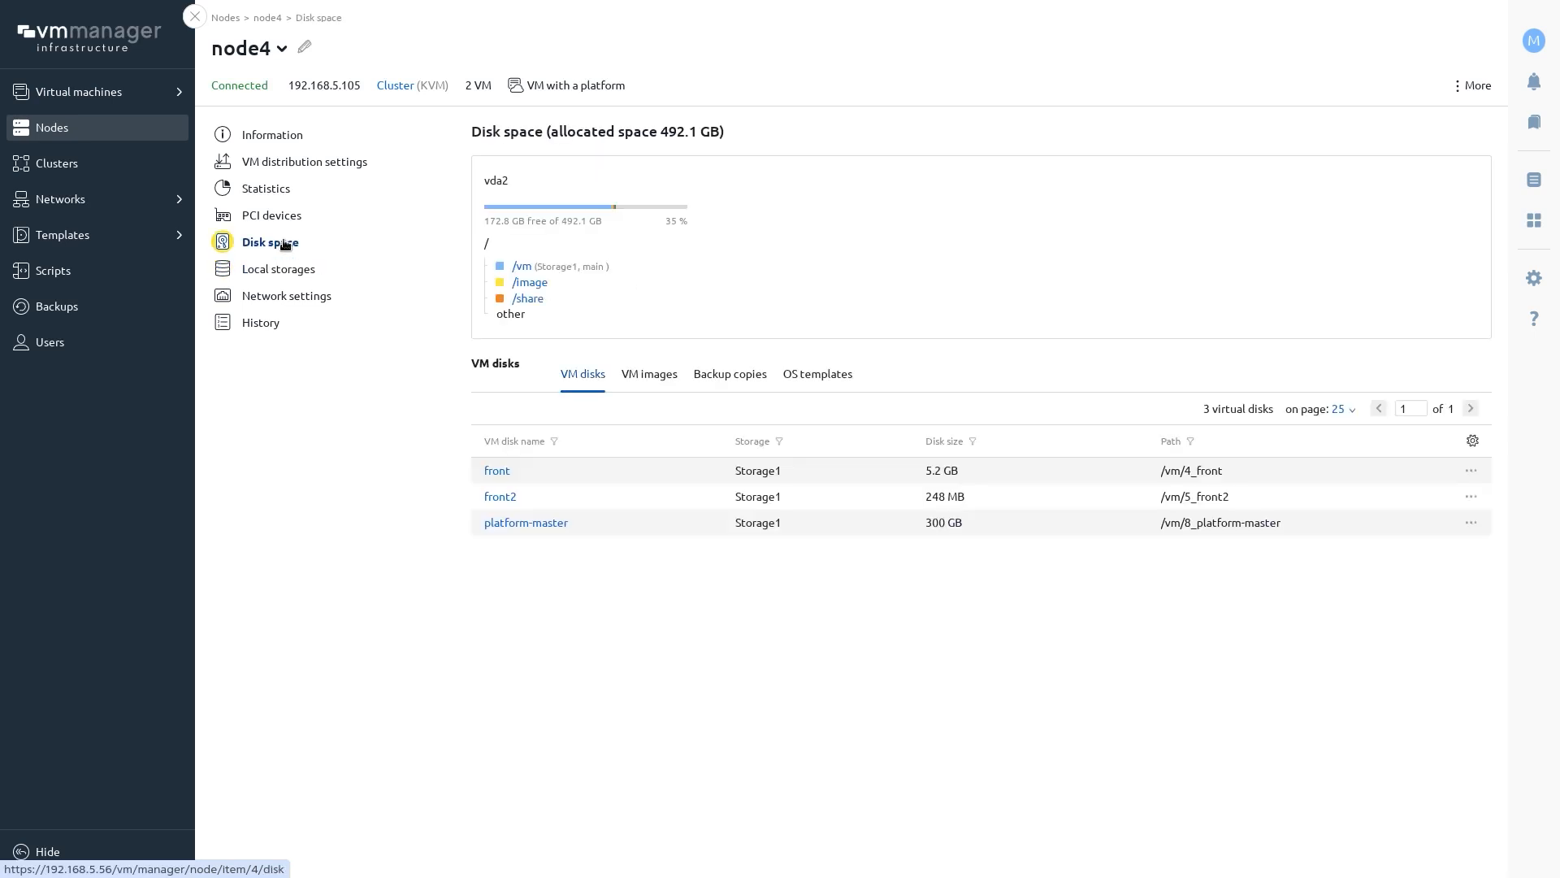
pyautogui.click(657, 376)
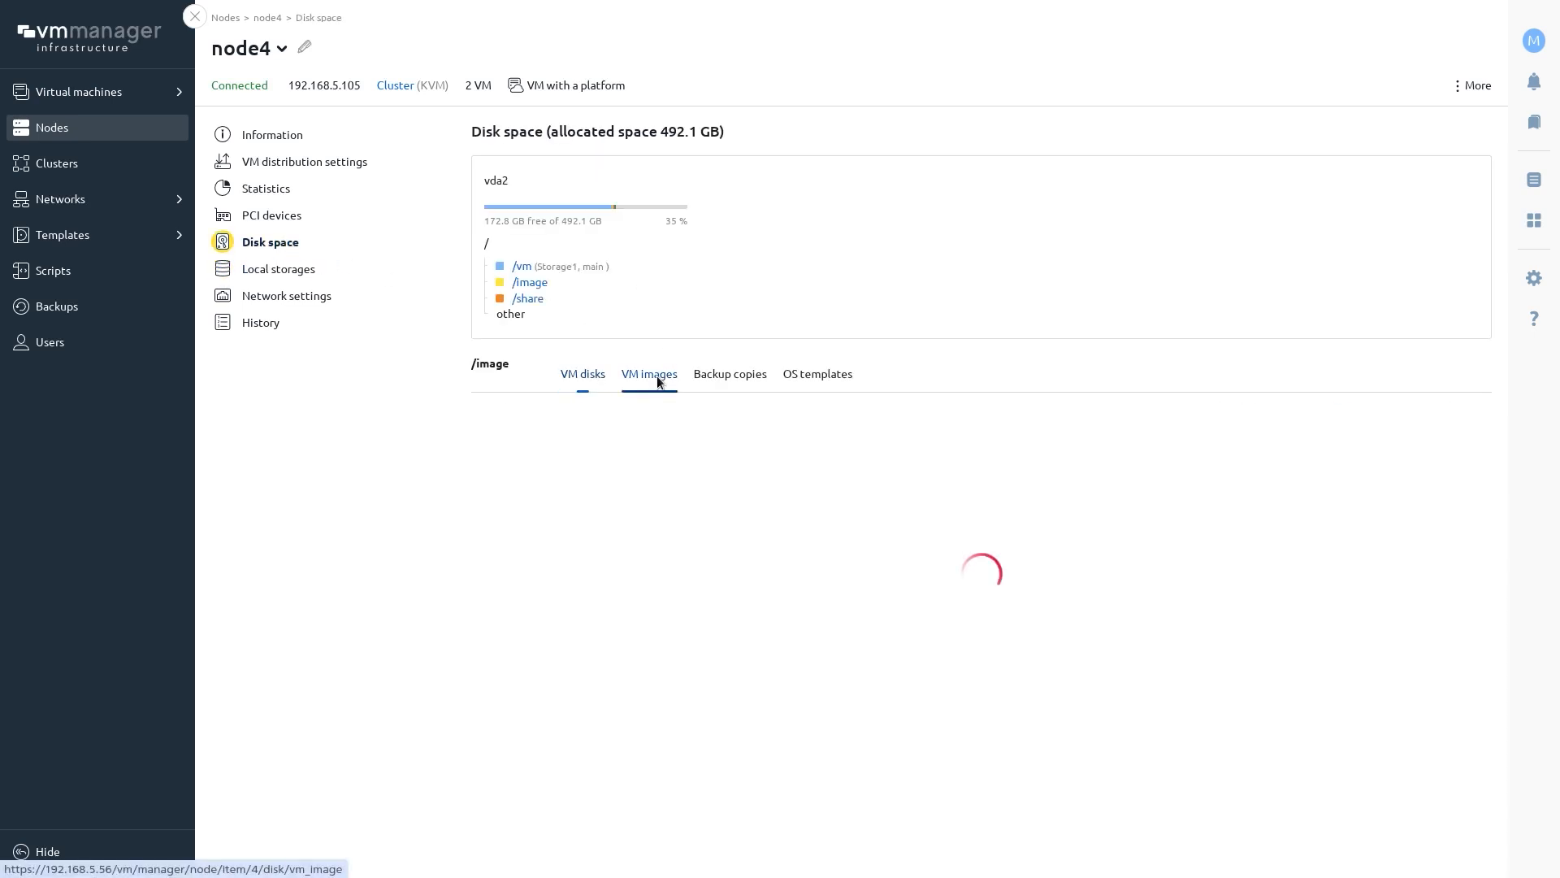
pyautogui.click(754, 384)
pyautogui.click(799, 377)
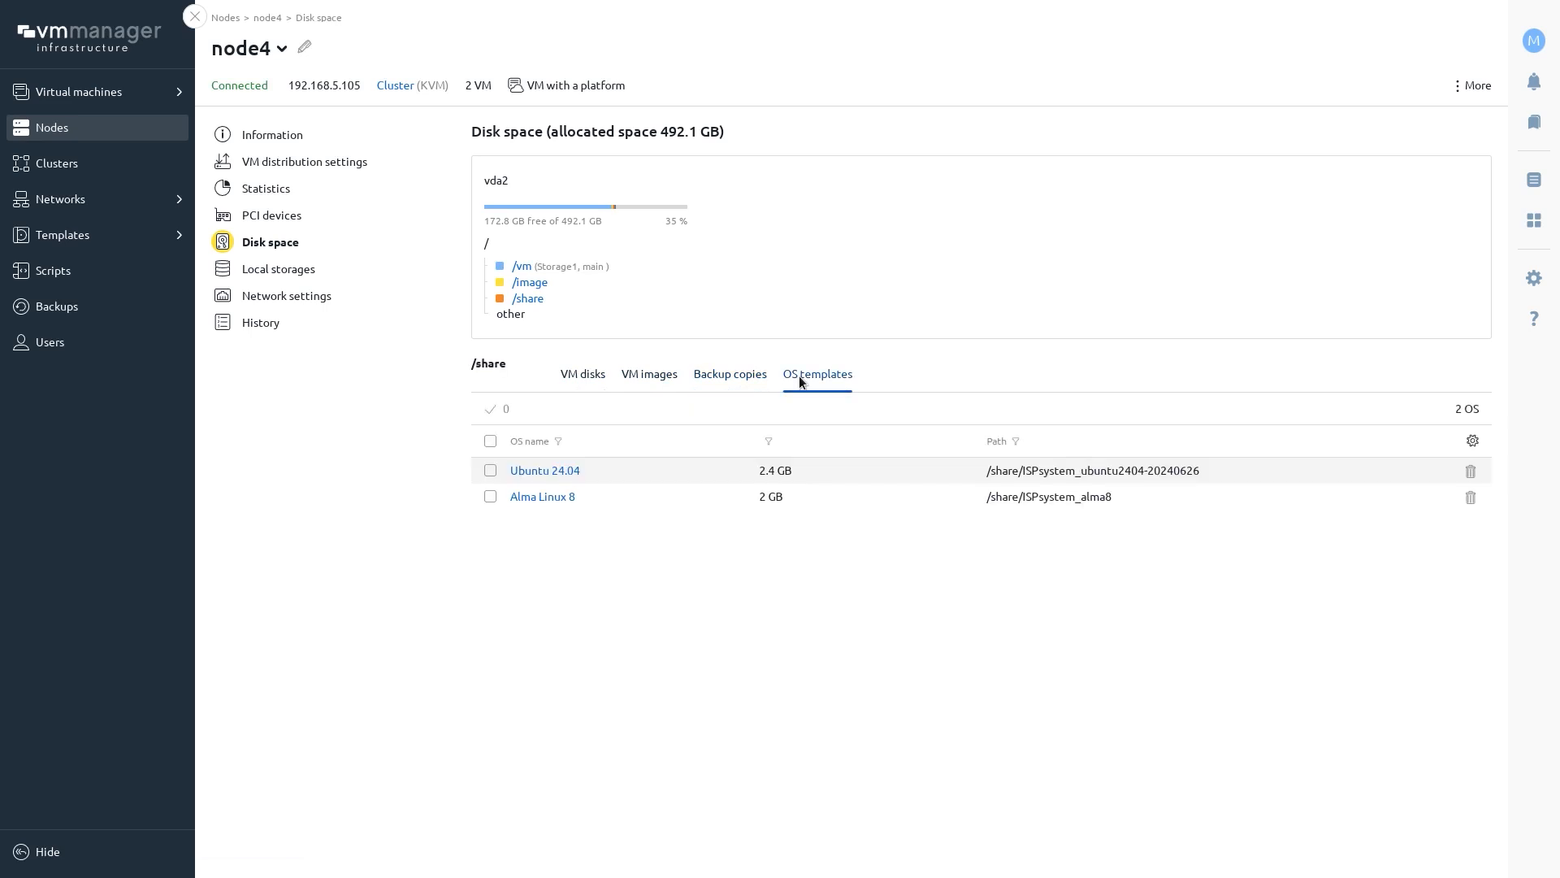
# Step: View node4's daily resource statistics from CPU to outgoing traffic speed, and its VM distribution settings
pyautogui.click(266, 188)
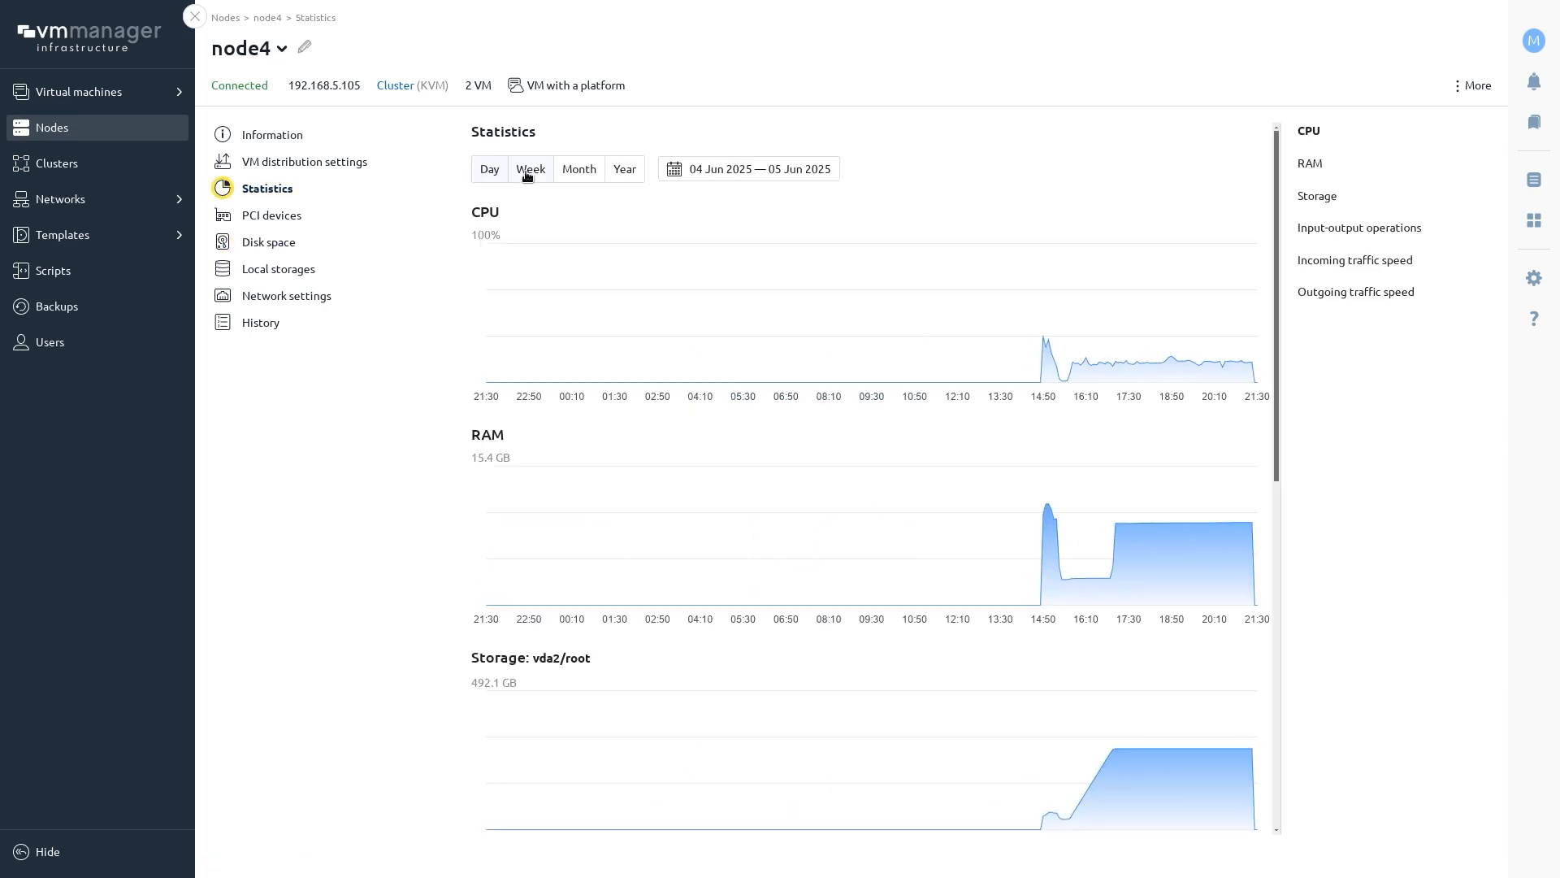
pyautogui.click(526, 171)
pyautogui.click(490, 169)
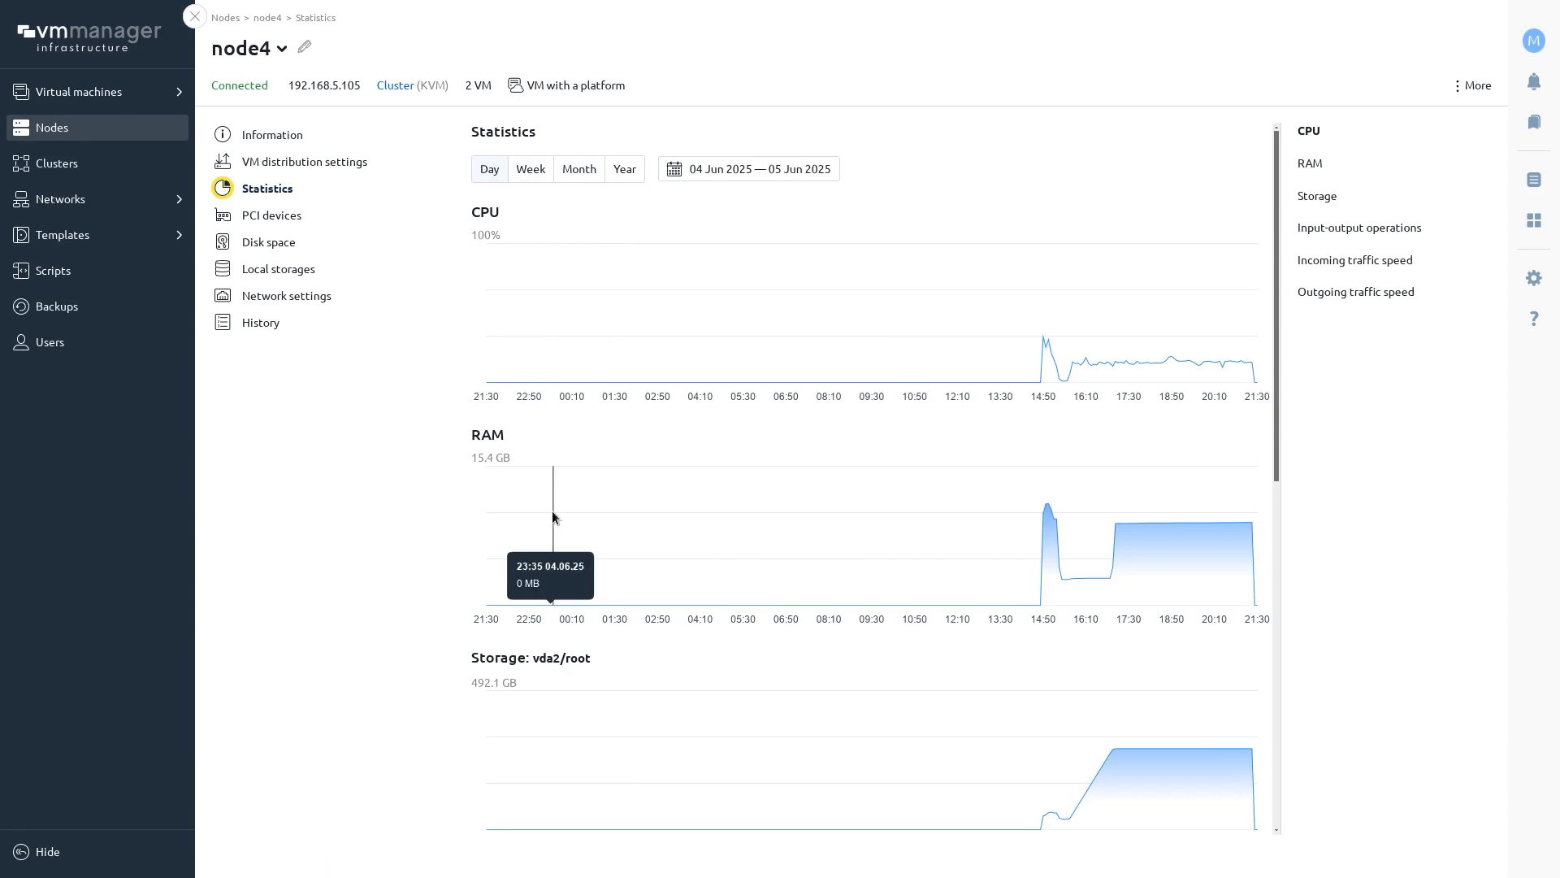
pyautogui.scroll(-3, 569, 520)
pyautogui.scroll(-3, 588, 530)
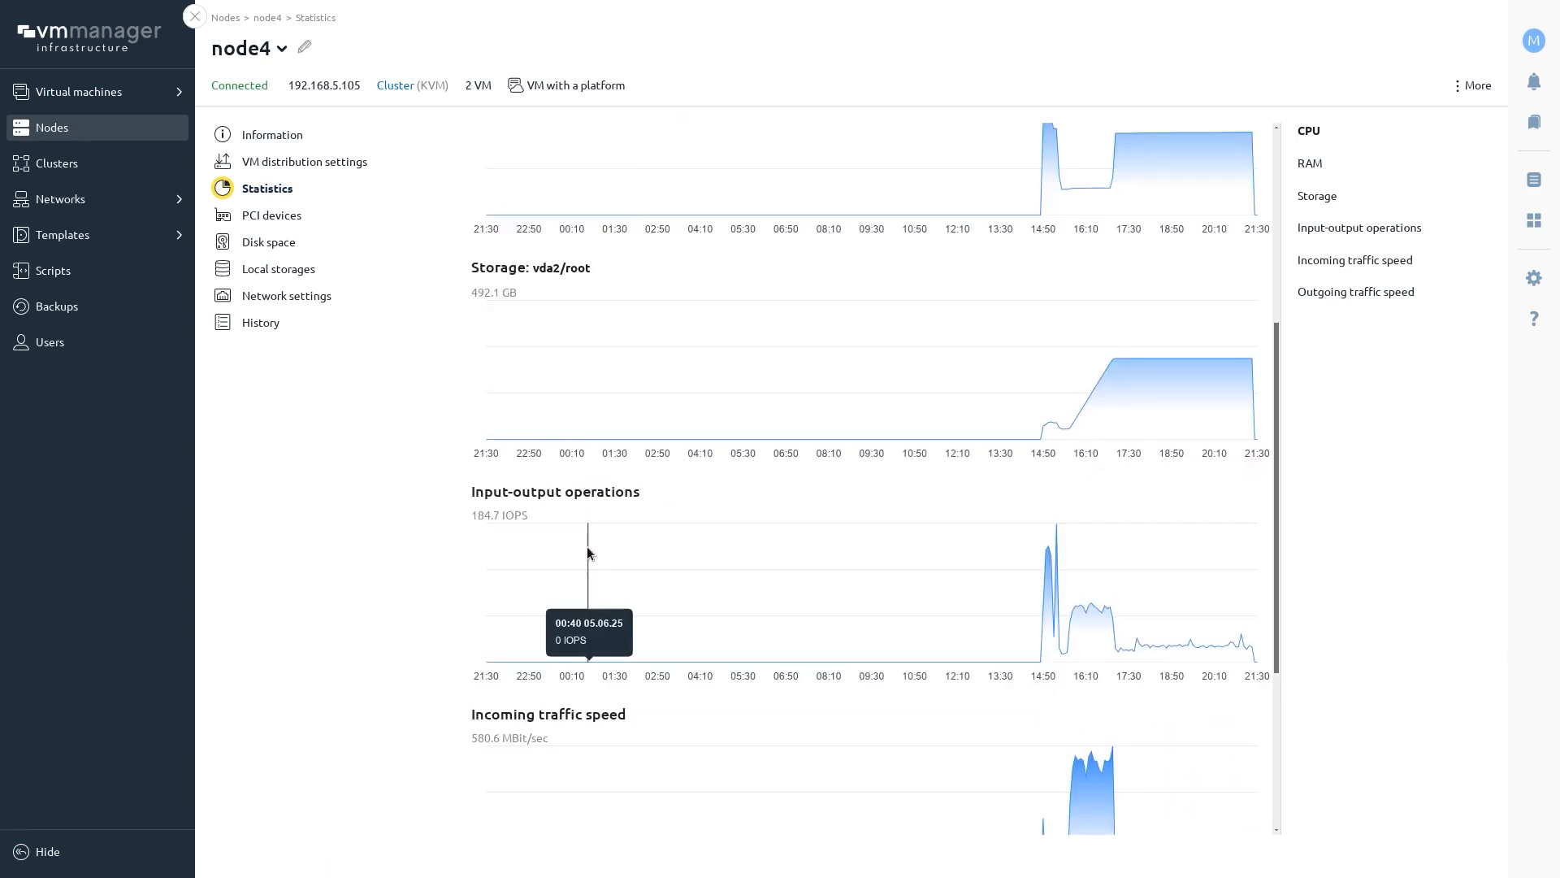
pyautogui.scroll(-4, 588, 536)
pyautogui.scroll(-1, 587, 550)
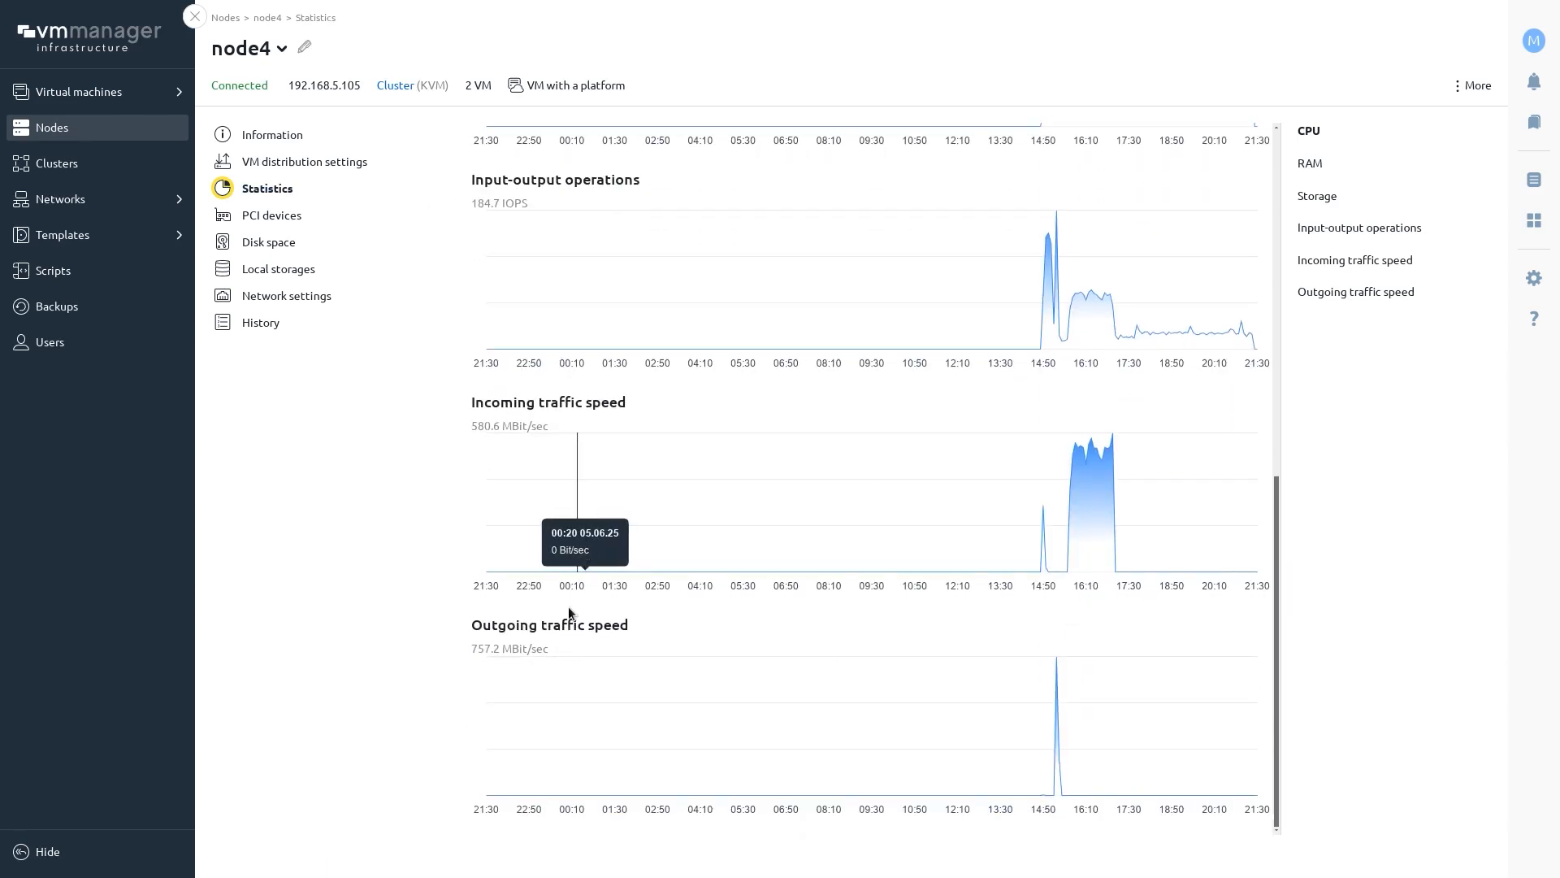
pyautogui.click(337, 164)
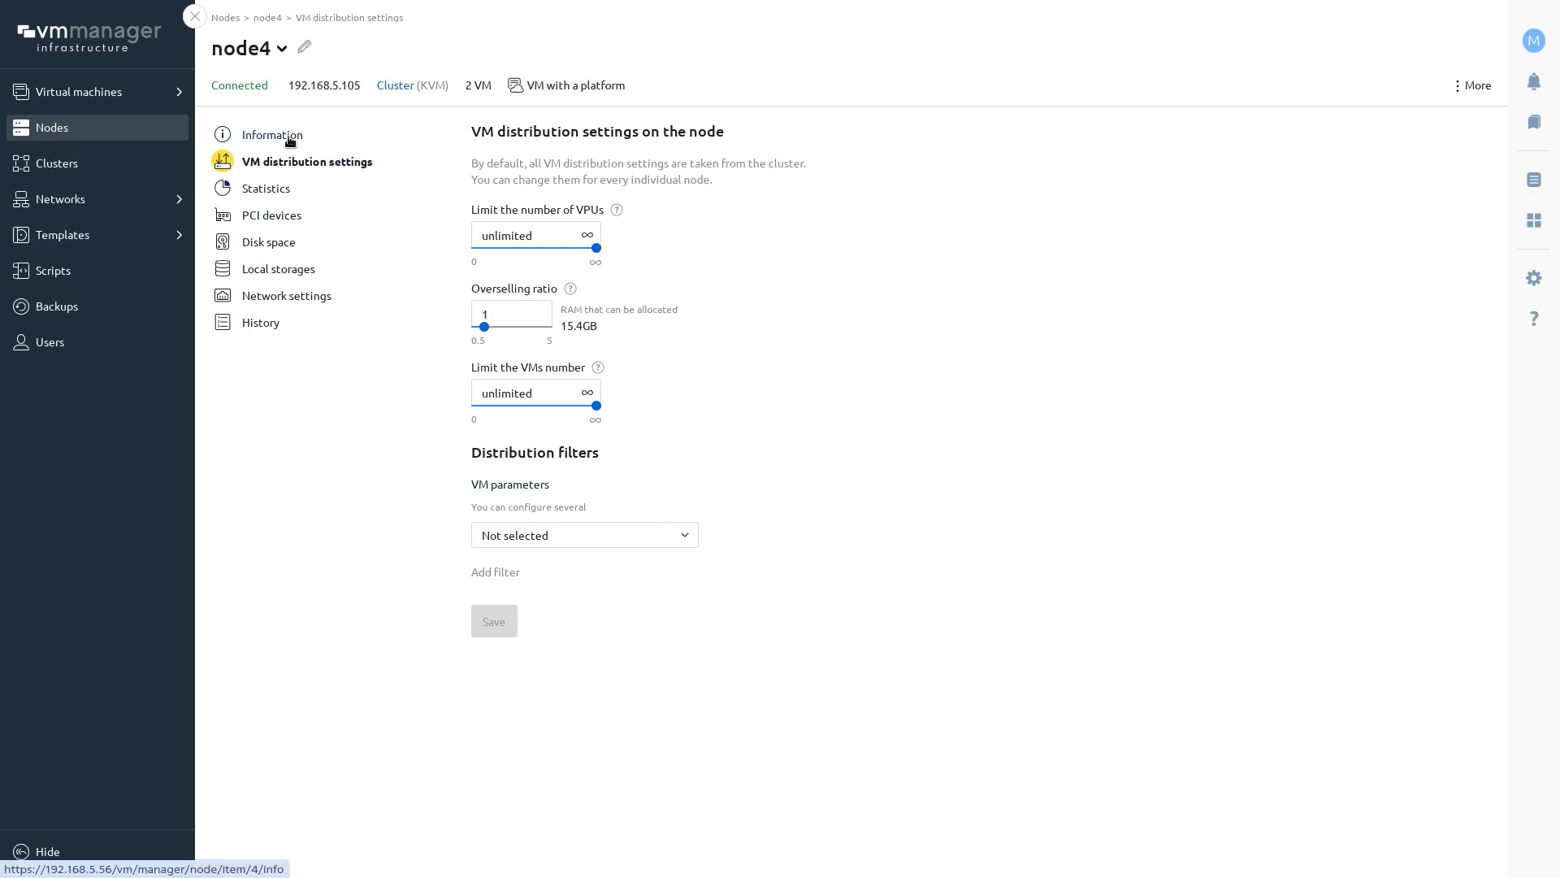
pyautogui.click(195, 17)
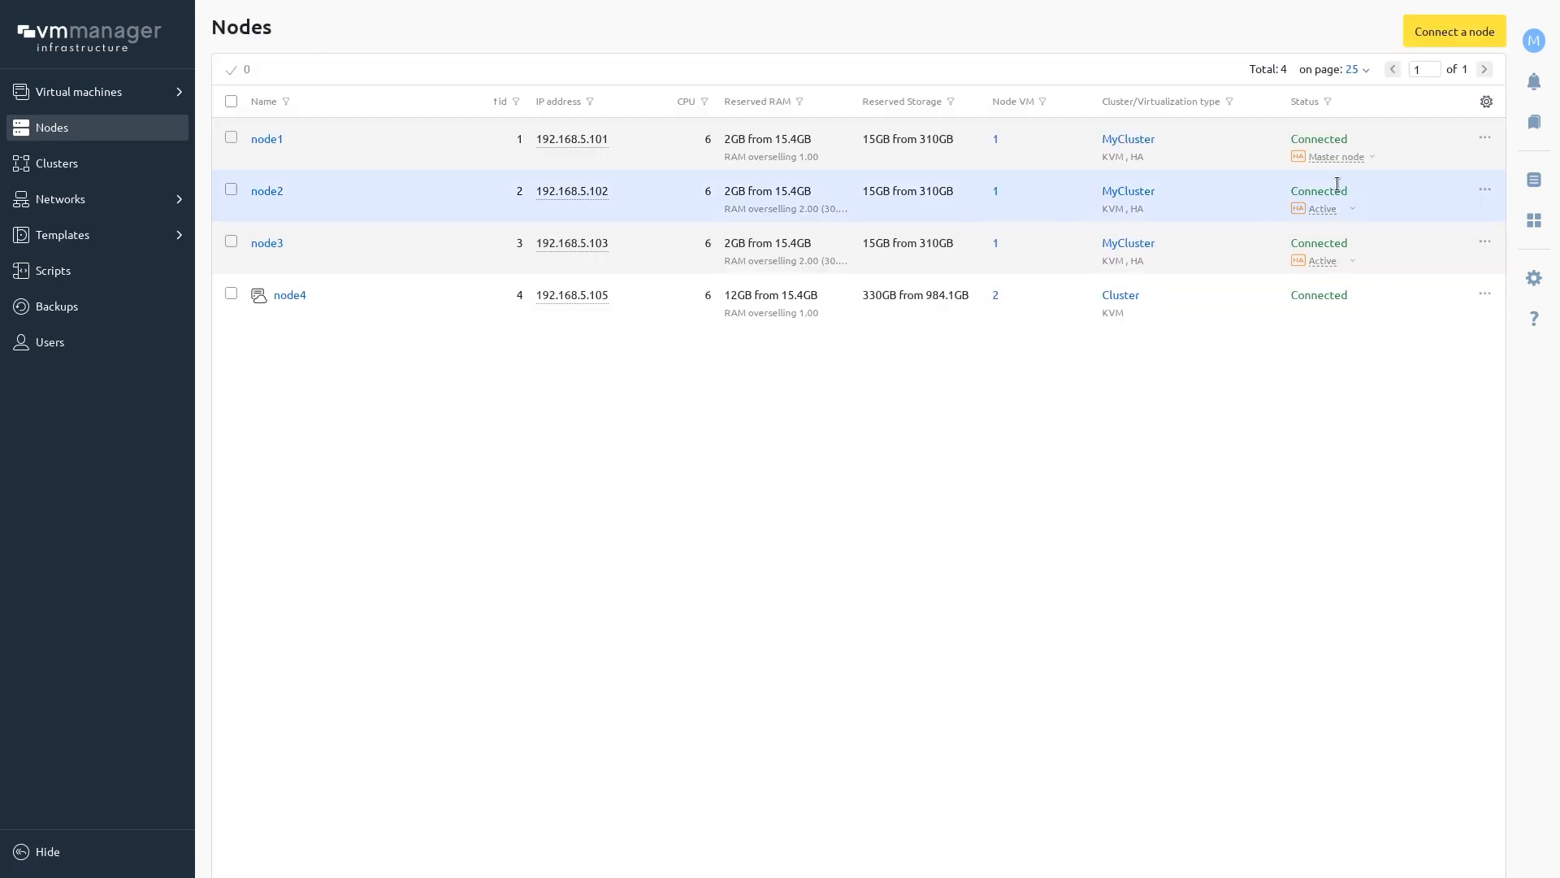
# Step: Open the form for connecting a new node and review the clusters it can be assigned to
pyautogui.click(1443, 32)
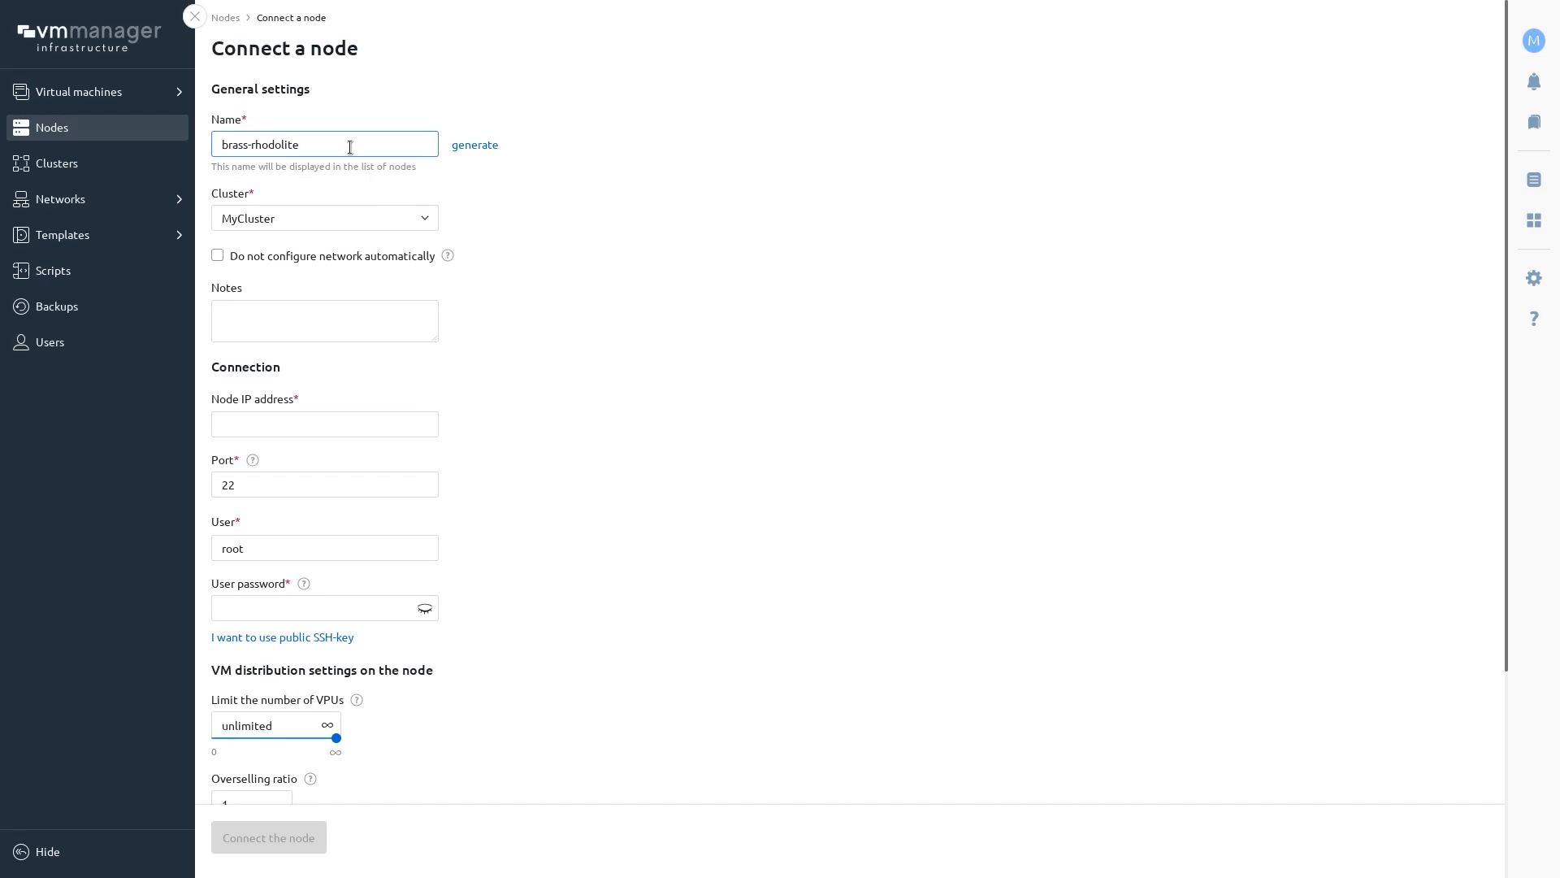
pyautogui.click(382, 221)
pyautogui.click(382, 221)
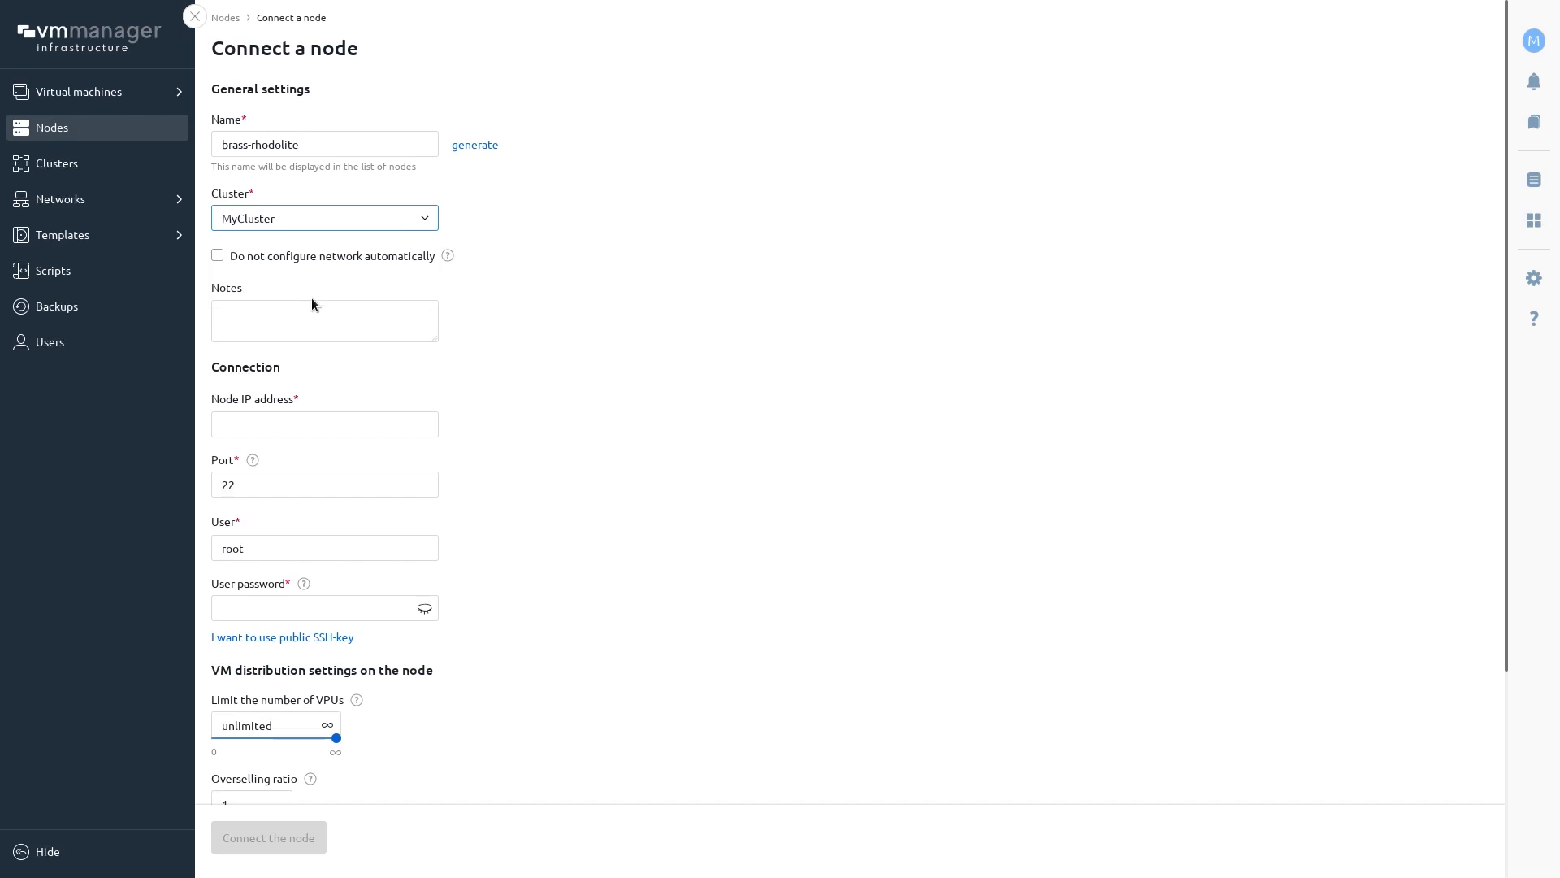
pyautogui.click(382, 220)
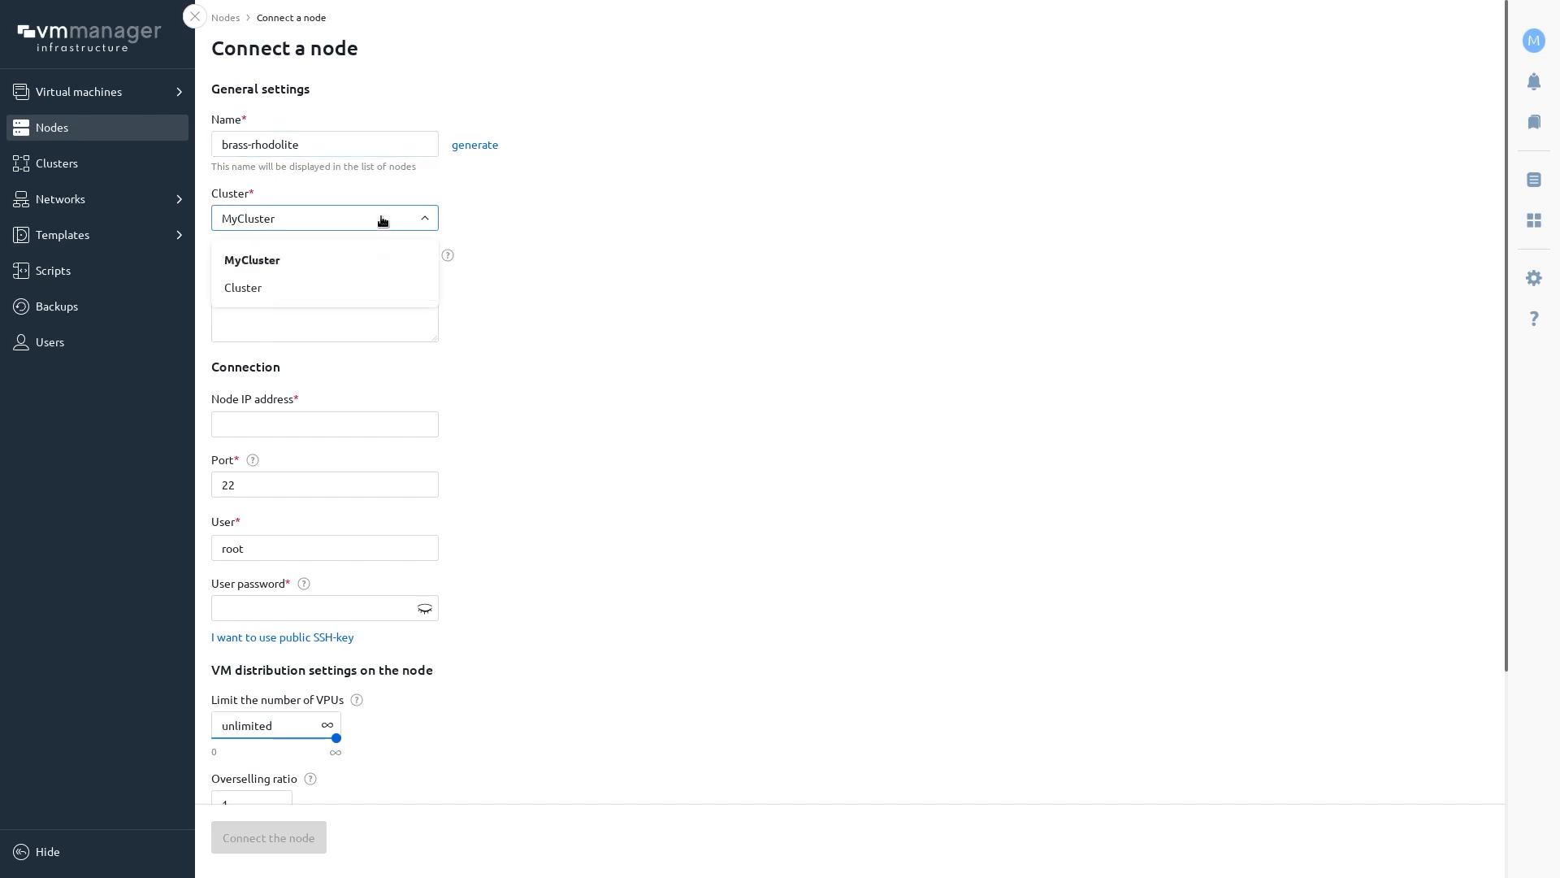
pyautogui.click(382, 221)
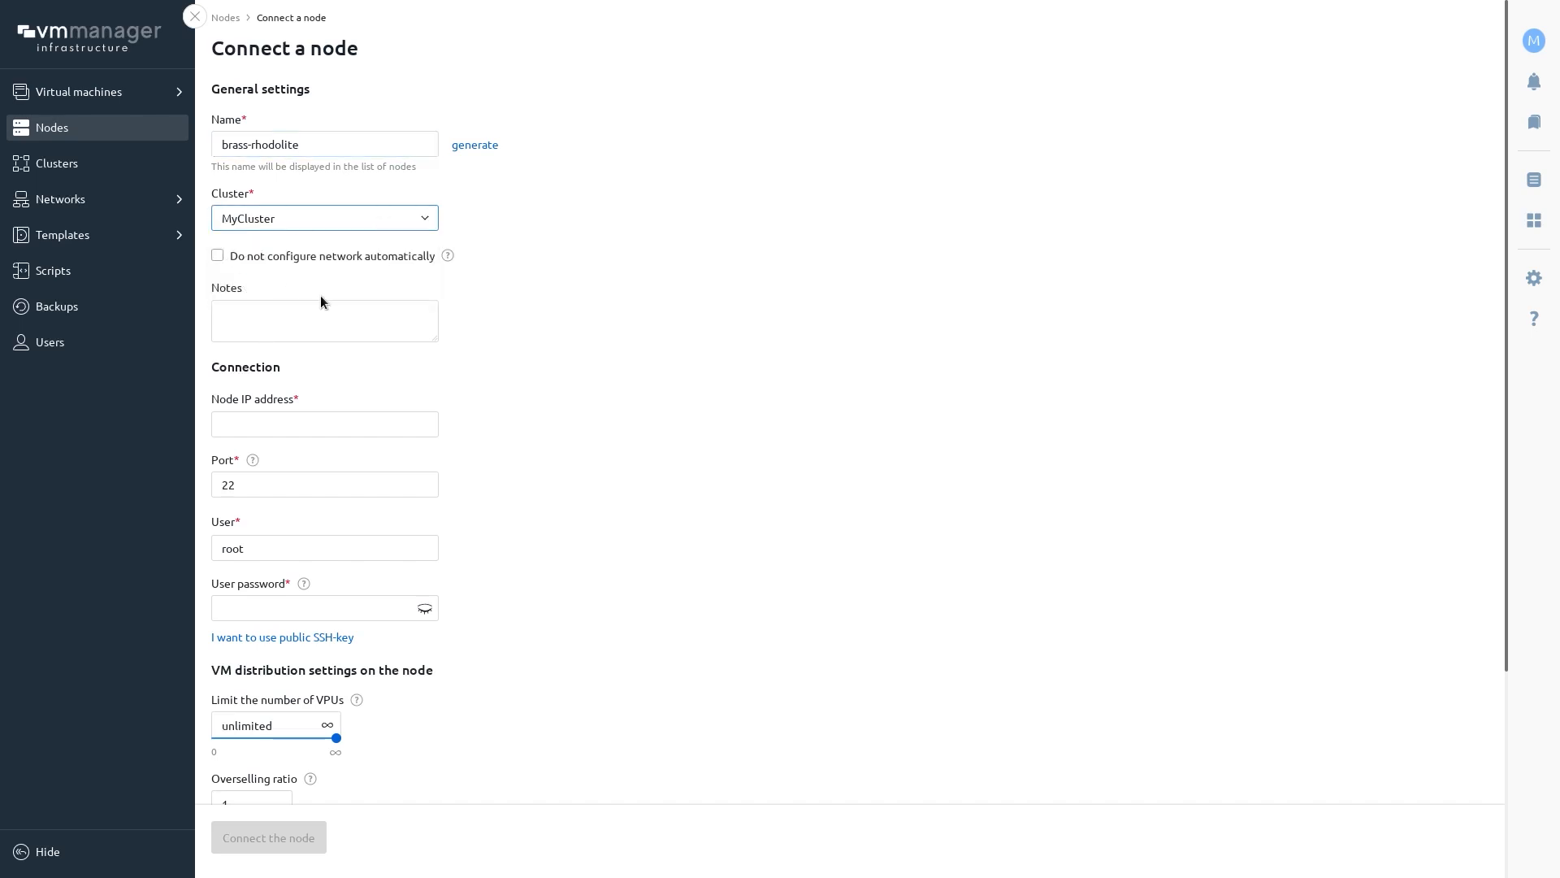
# Step: Enter 192.168.20.101 as the new node's IP address and review its port, user and password fields
pyautogui.click(278, 430)
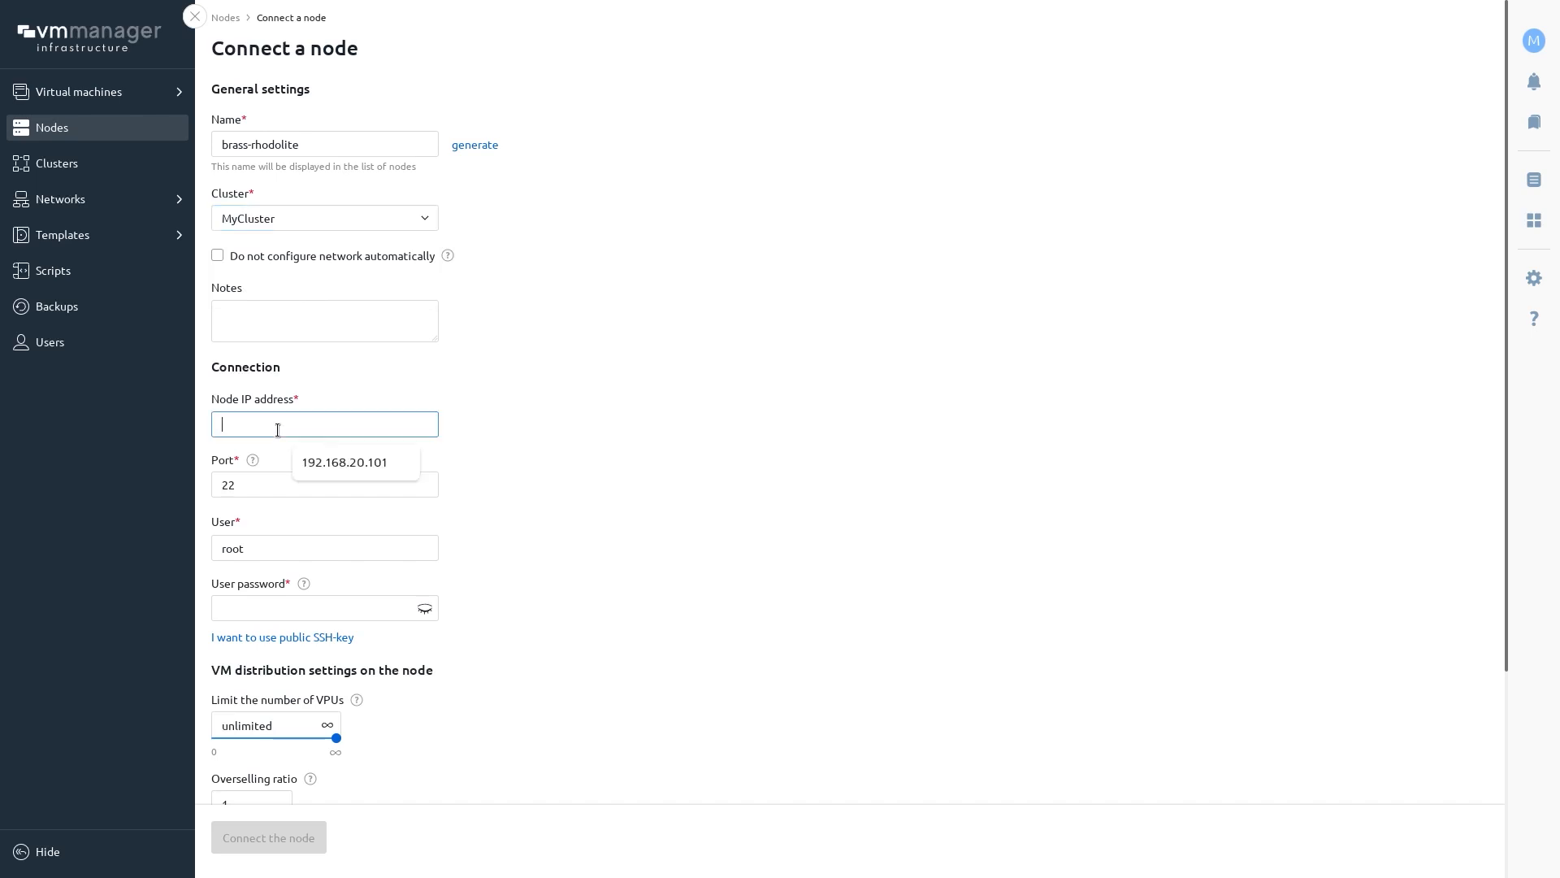
pyautogui.click(374, 466)
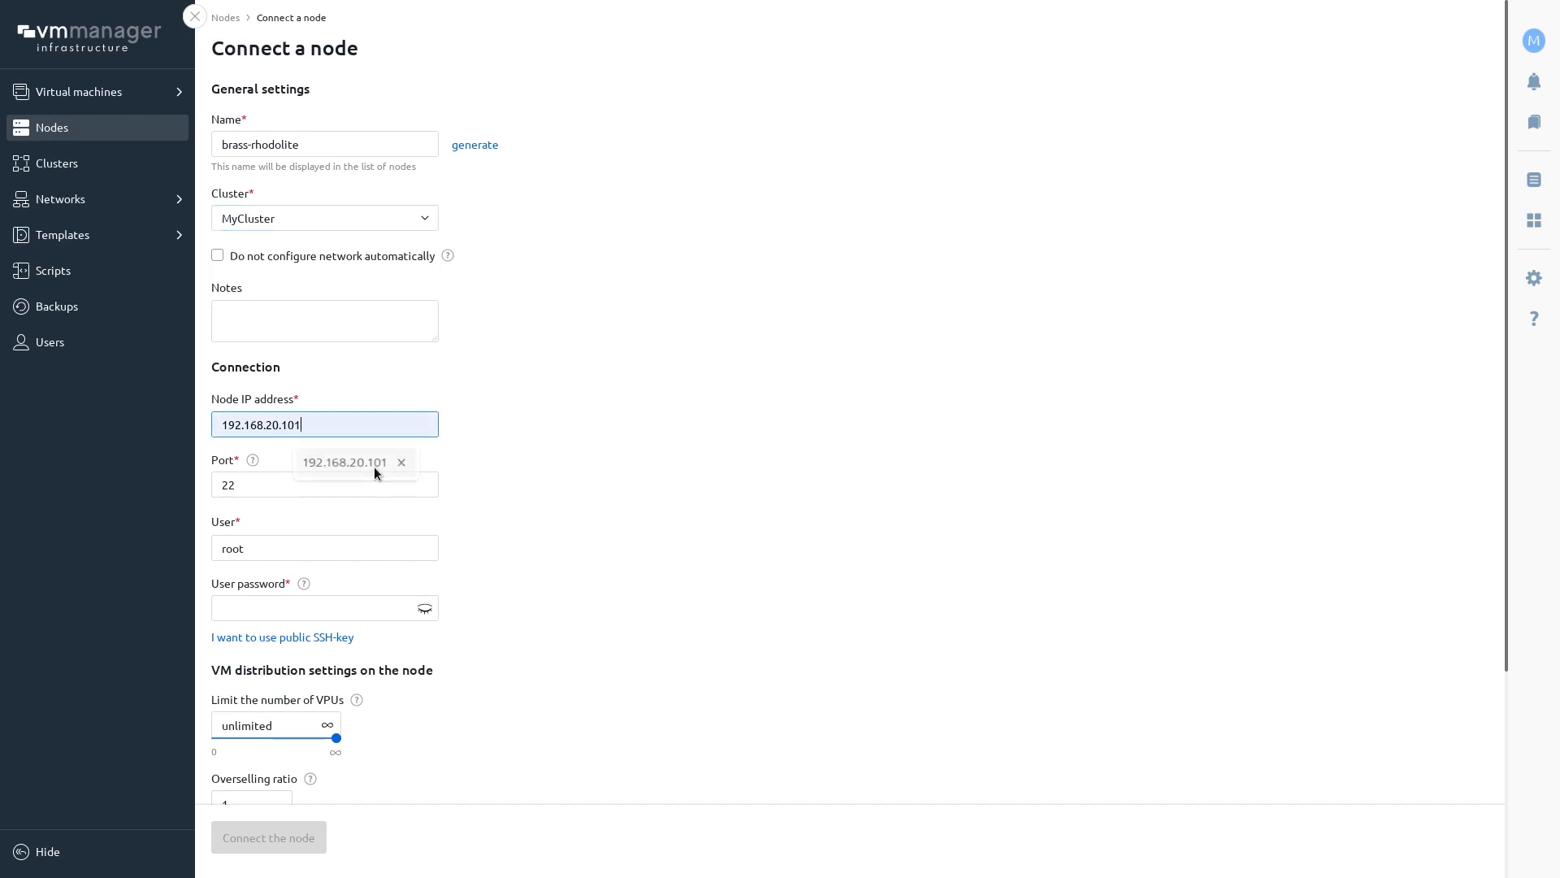
pyautogui.click(291, 486)
pyautogui.click(267, 542)
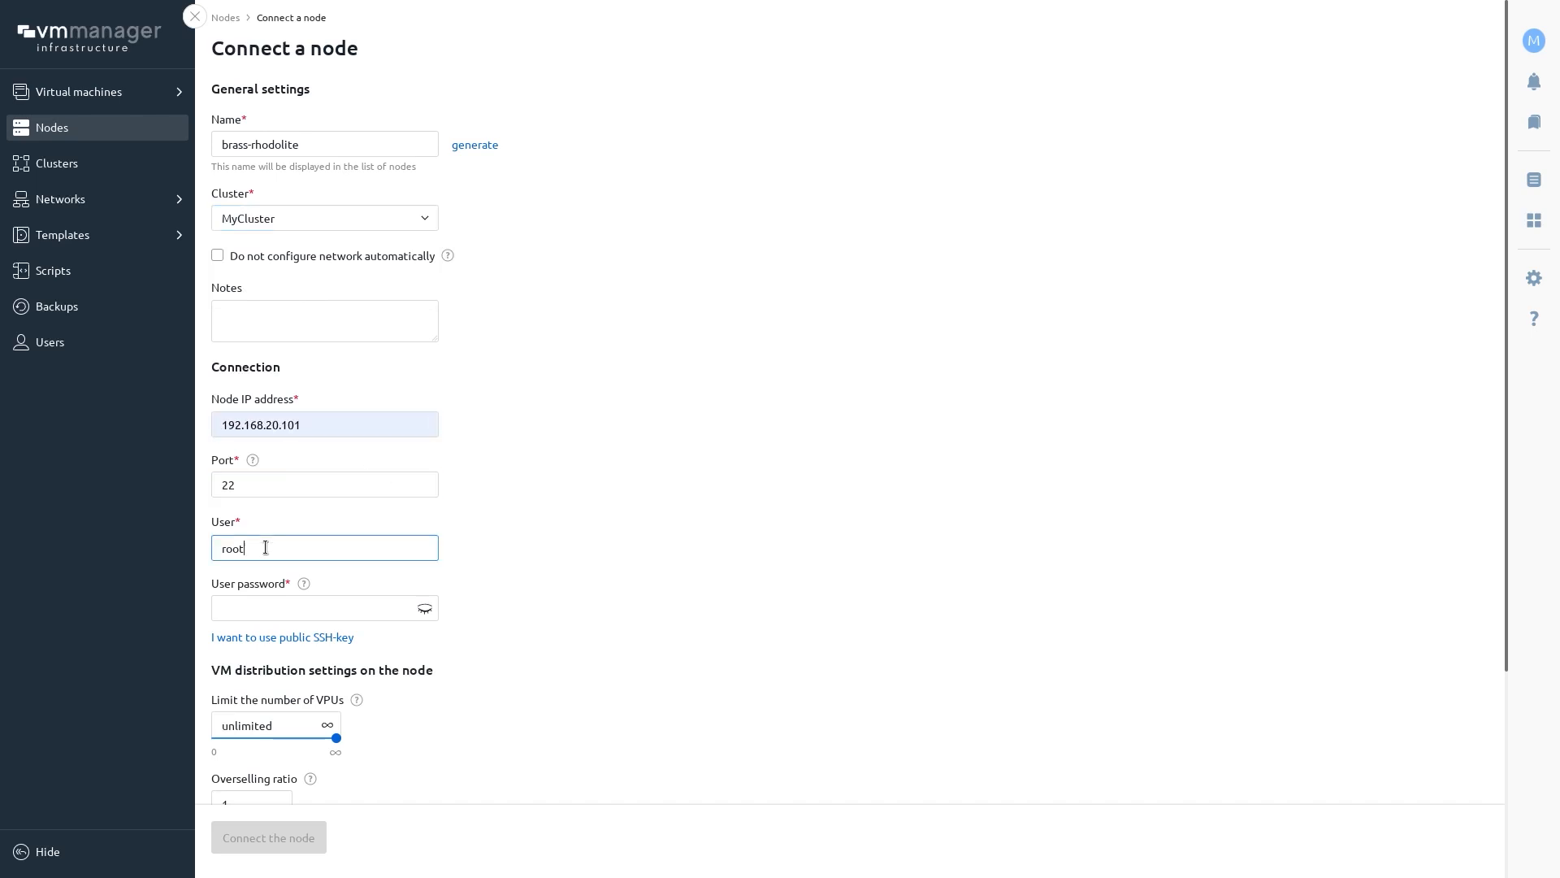
pyautogui.click(268, 610)
pyautogui.scroll(-1, 268, 610)
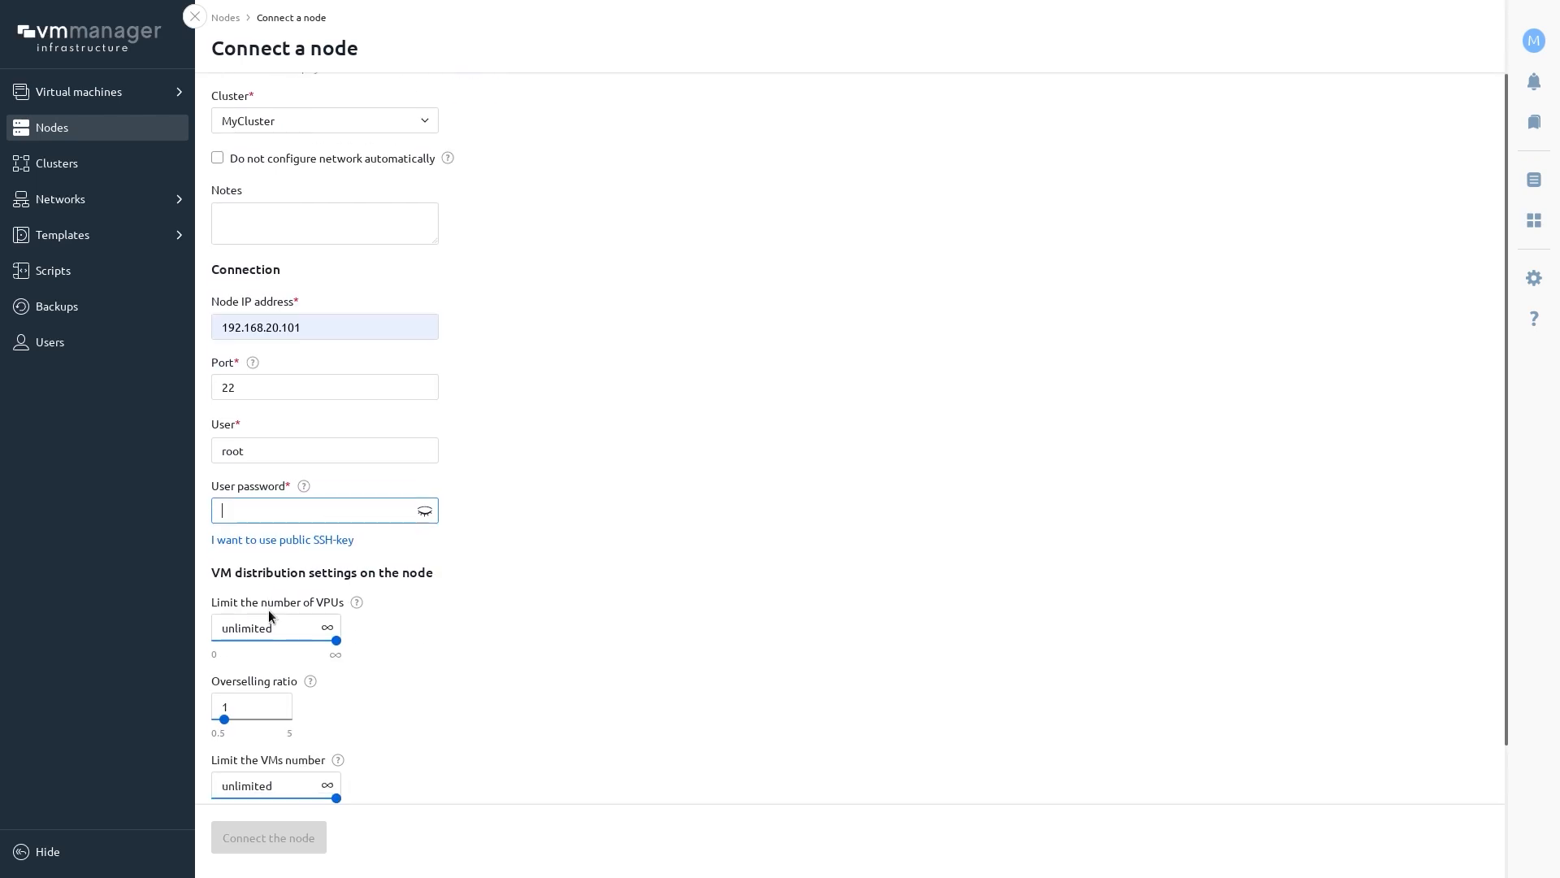
# Step: Switch the new node's authentication to a public SSH key and review the VM distribution filter parameters, without connecting the node
pyautogui.click(294, 541)
pyautogui.scroll(-3, 294, 550)
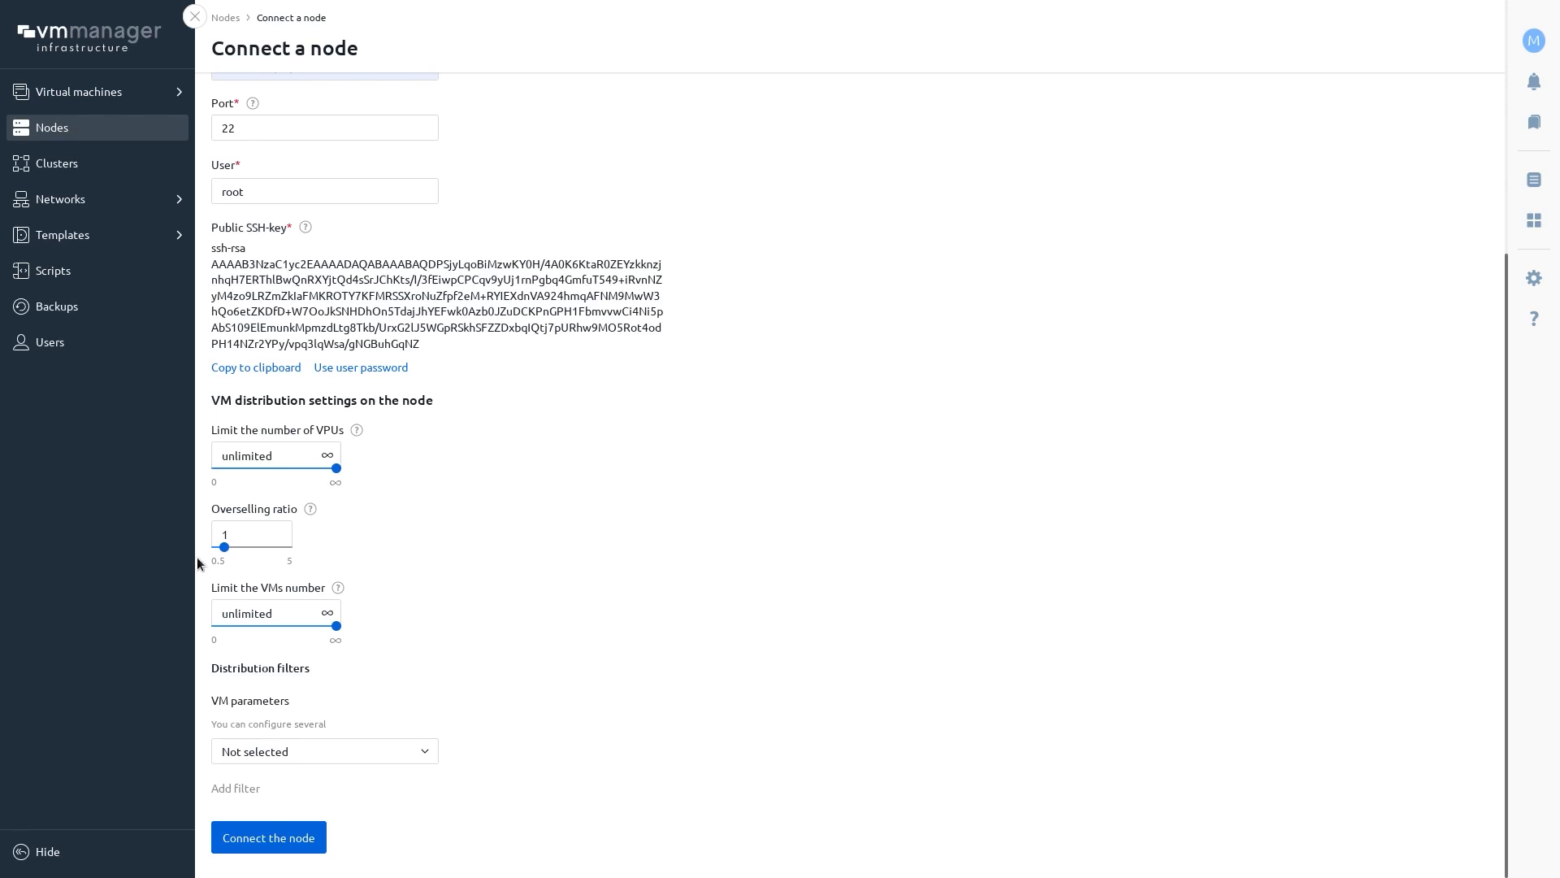
pyautogui.click(415, 760)
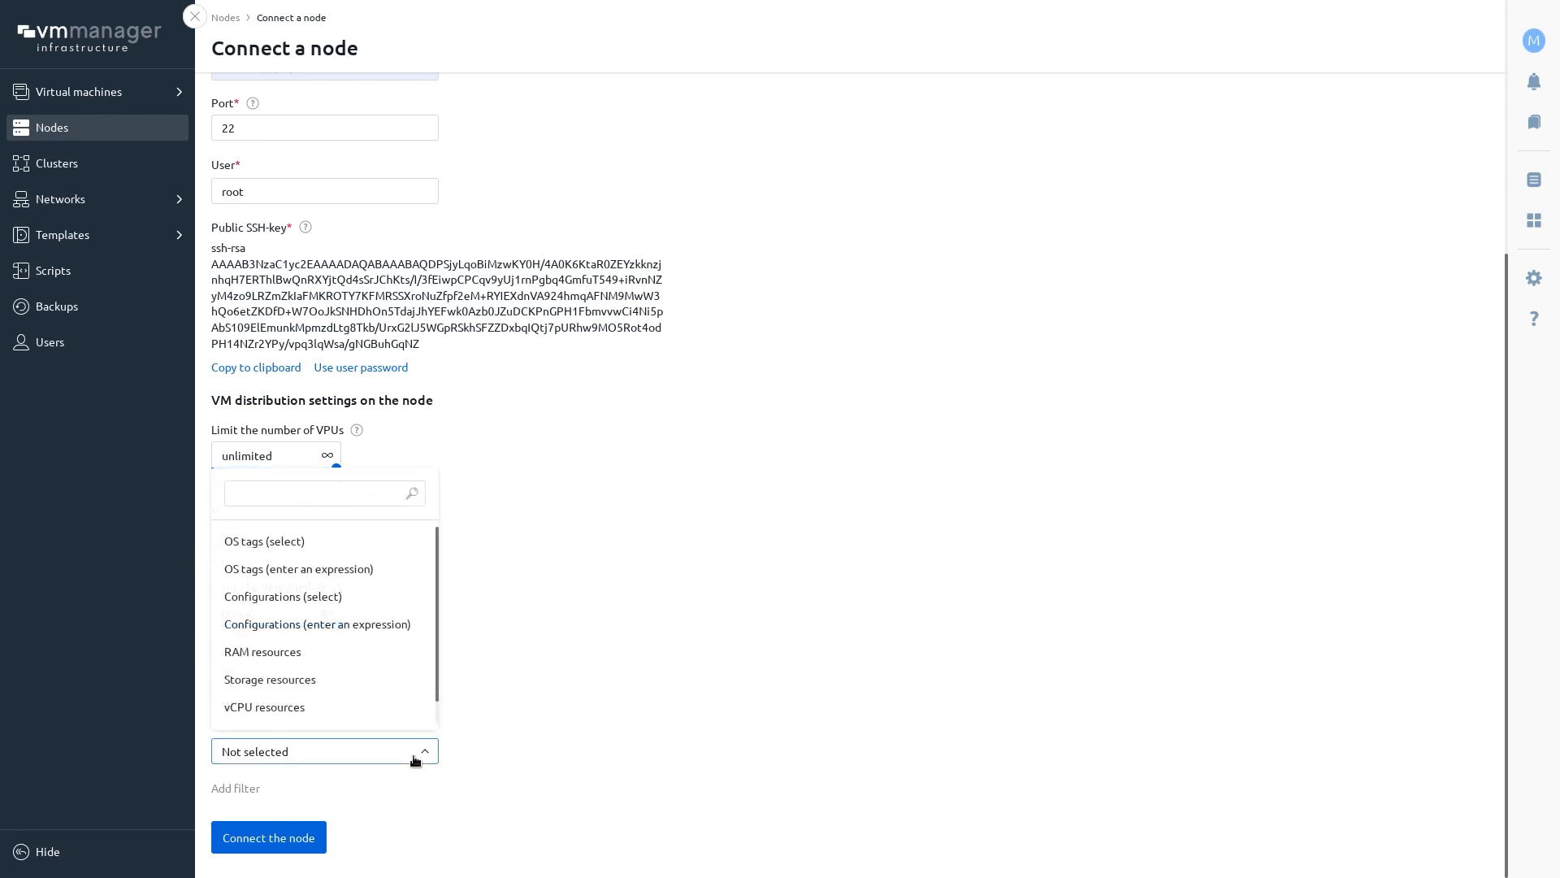
pyautogui.click(415, 760)
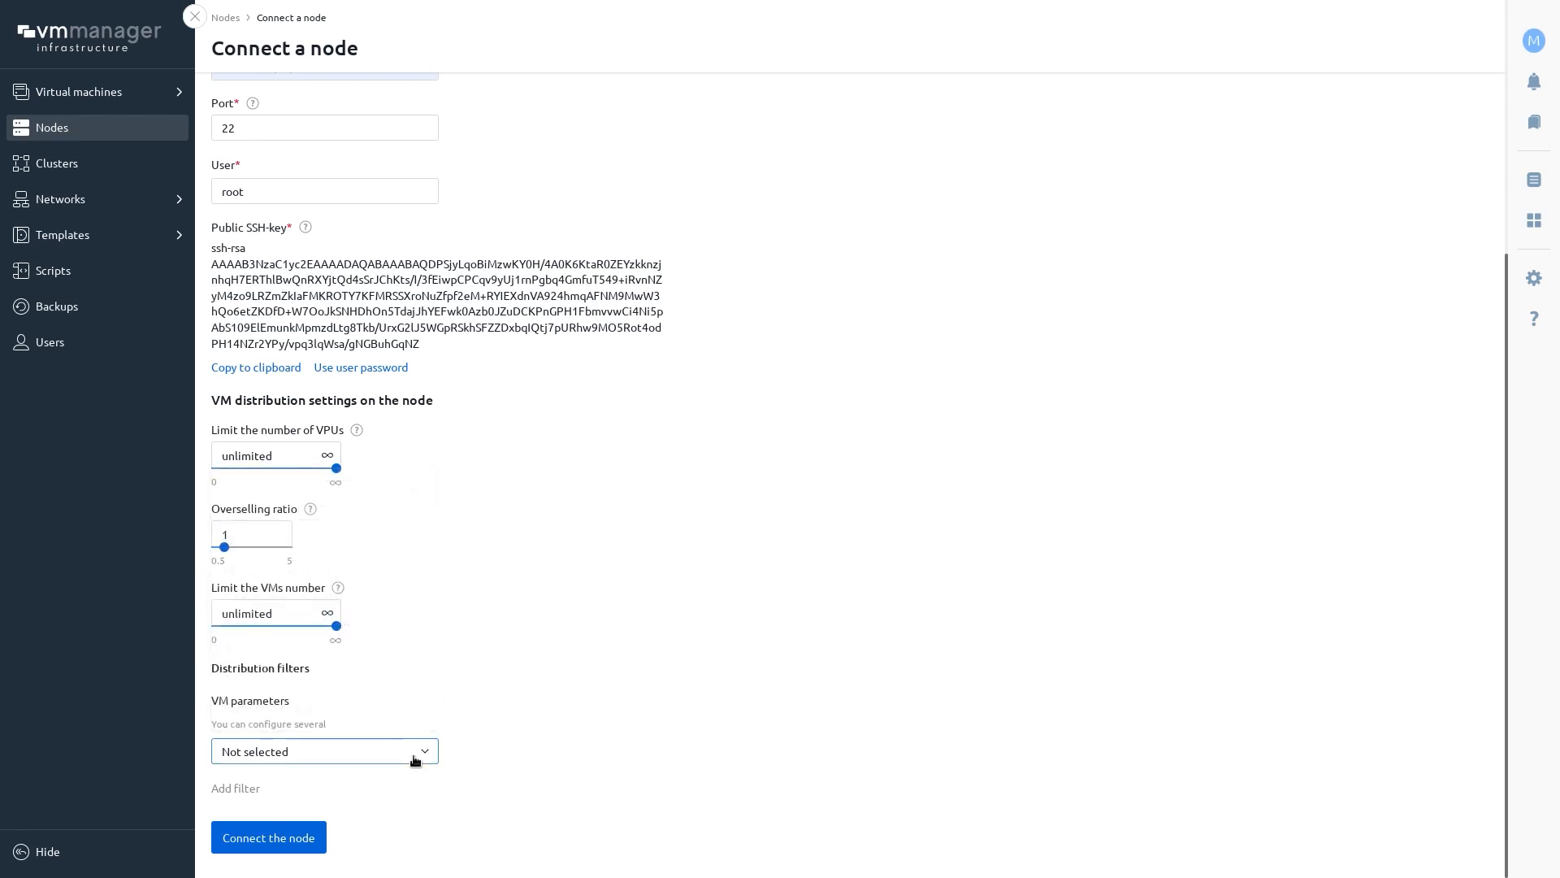
pyautogui.click(198, 19)
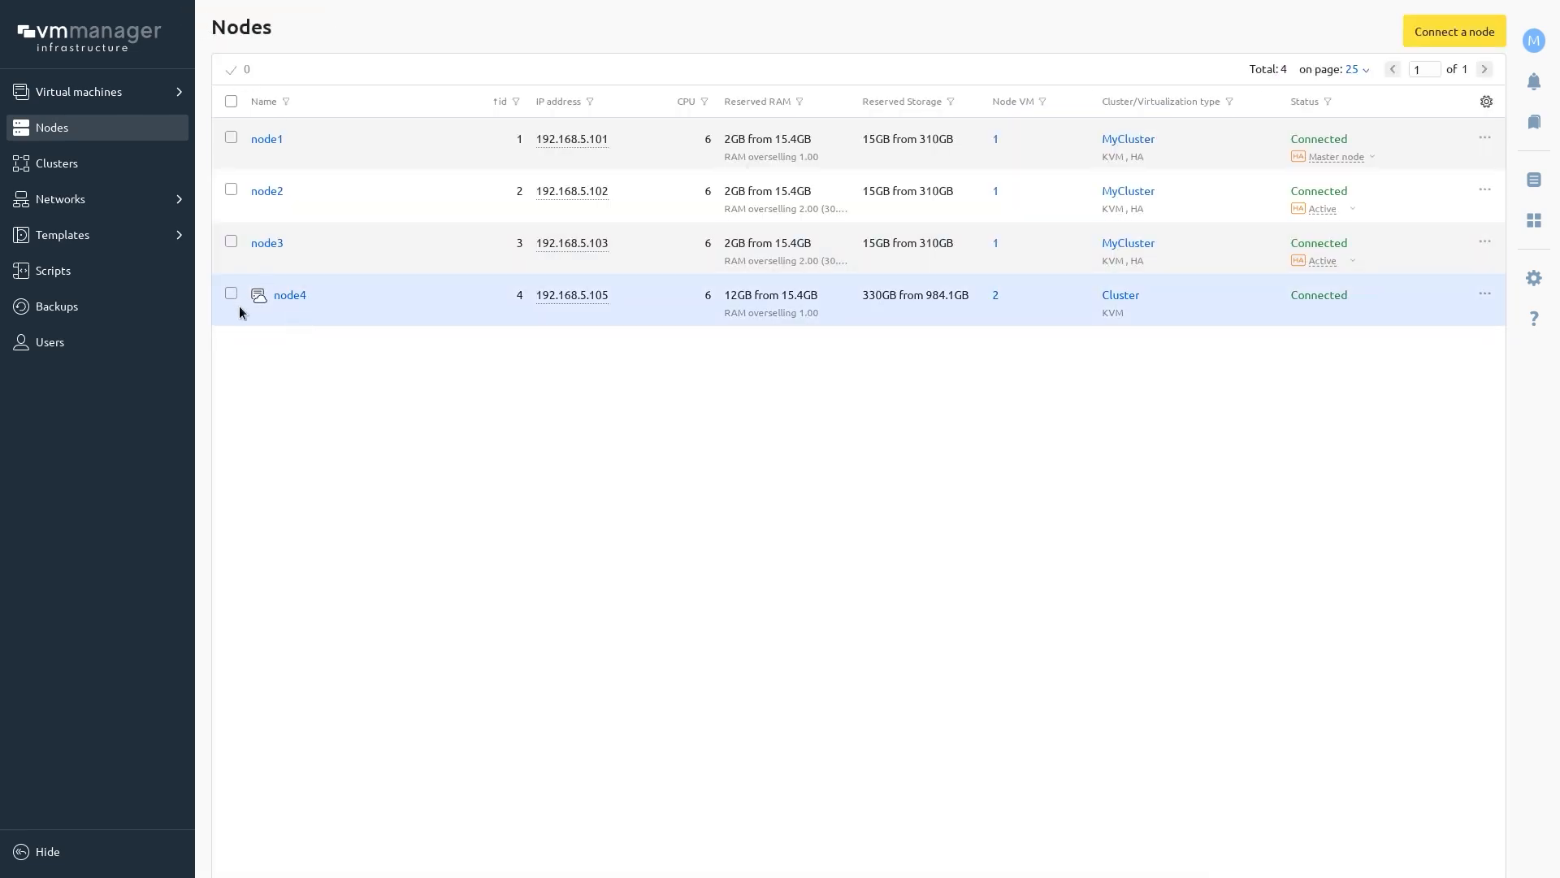
# Step: View the expanded details of all four nodes, and of the virtual machines psqldb3 and psqldb2
pyautogui.click(302, 300)
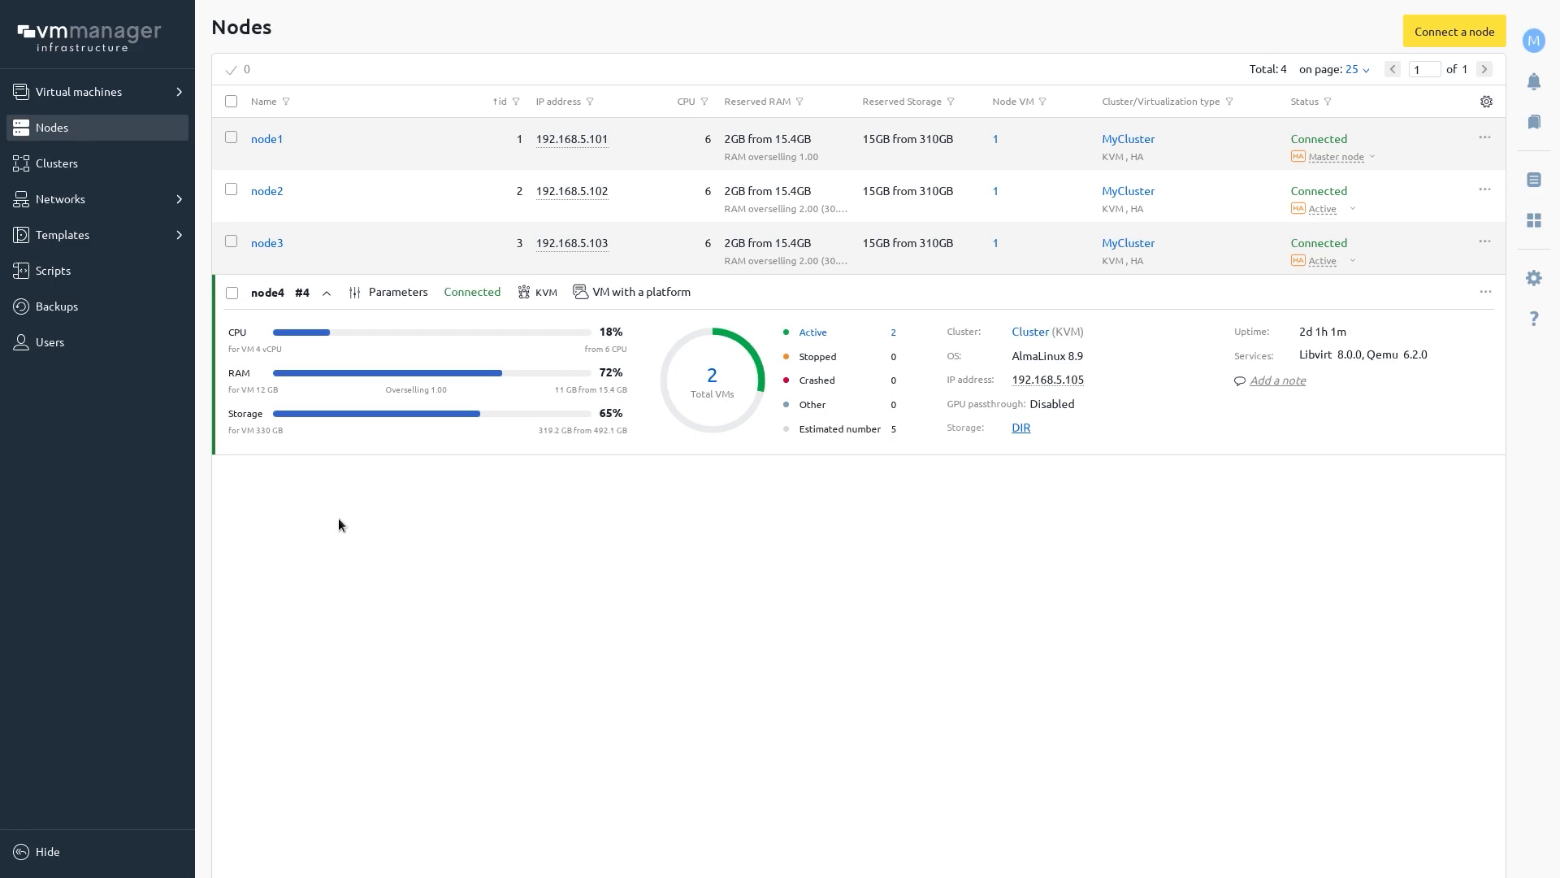
pyautogui.click(232, 242)
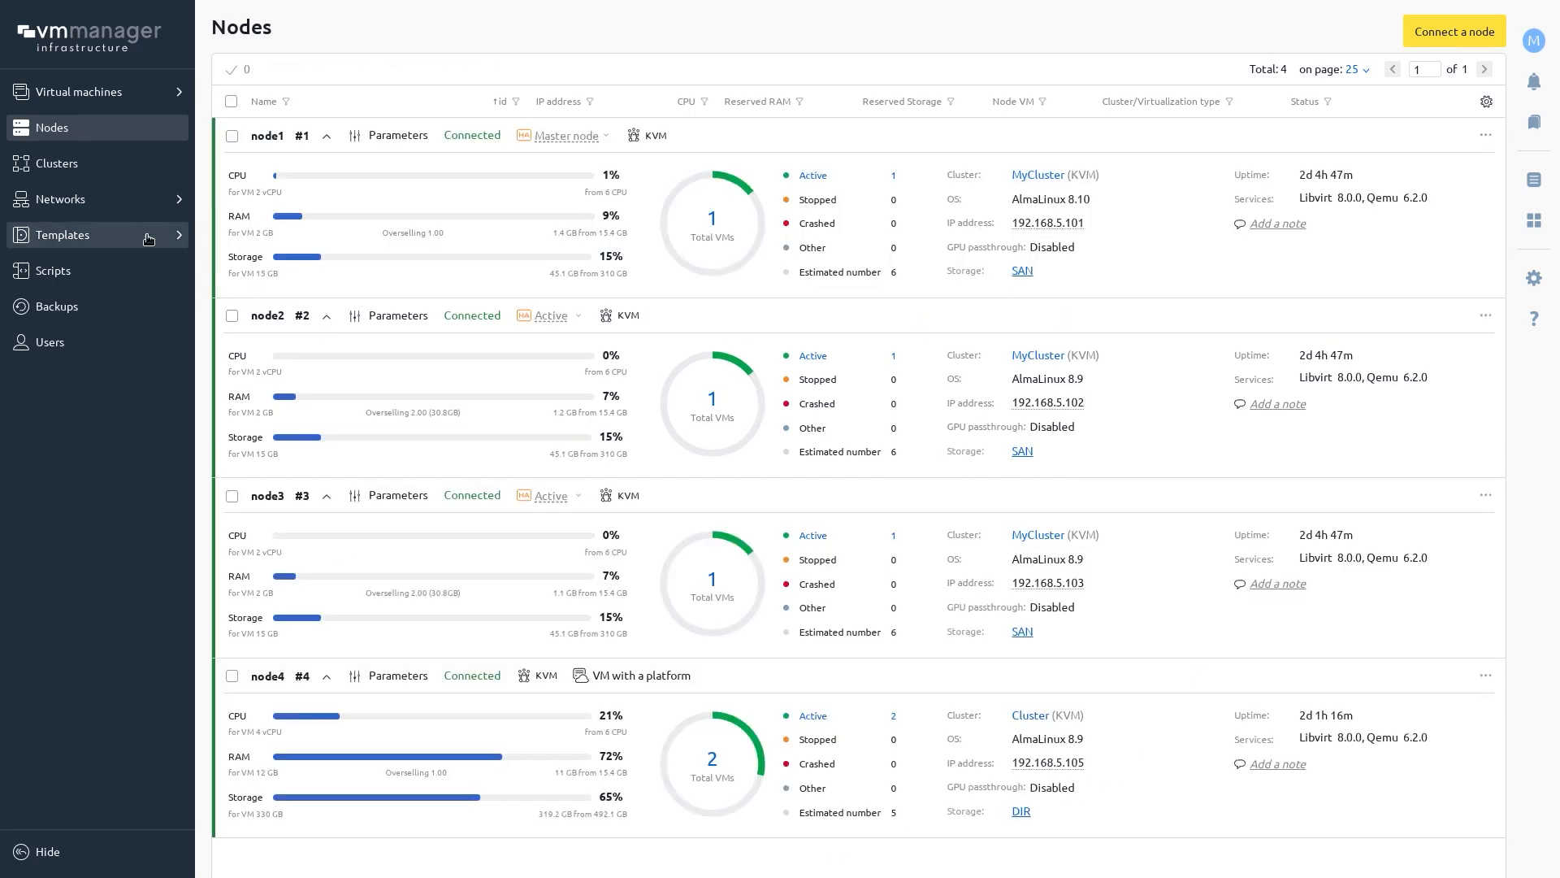
pyautogui.click(115, 96)
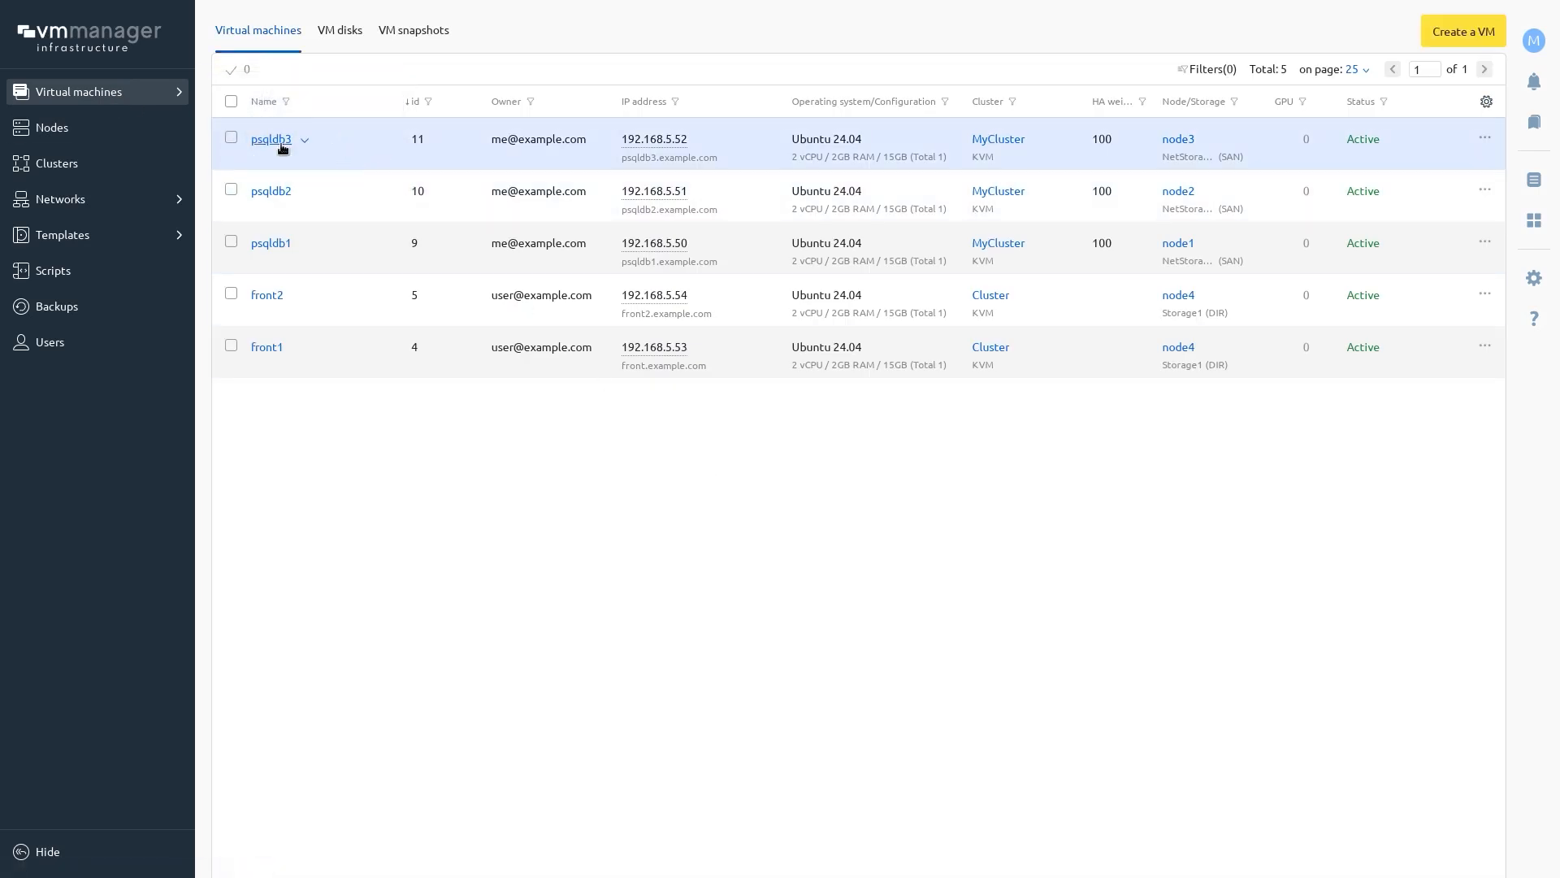
pyautogui.click(281, 139)
pyautogui.click(269, 270)
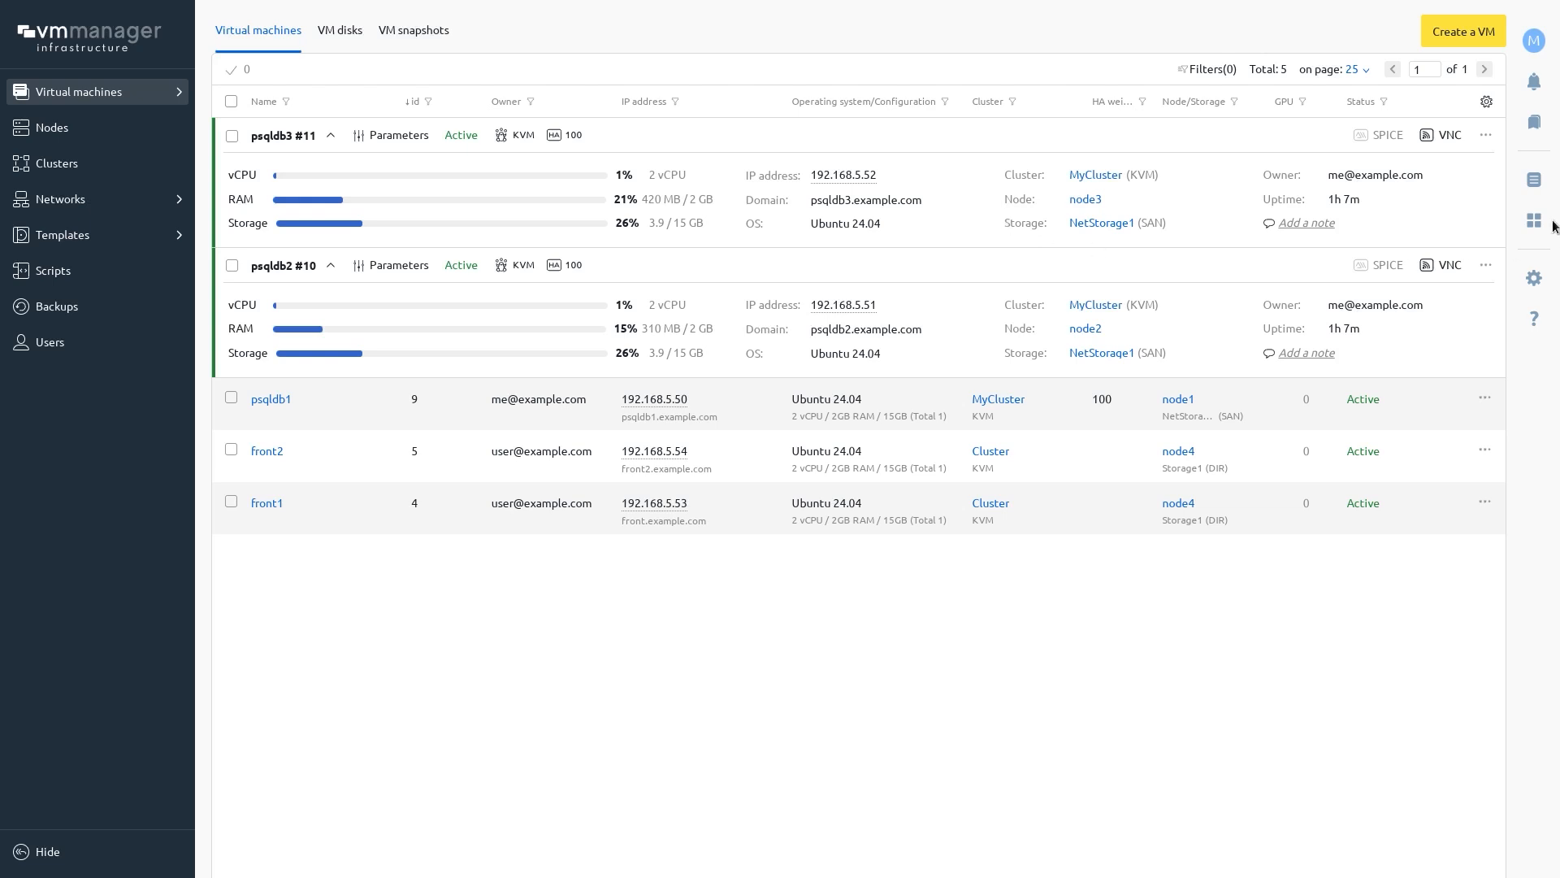
# Step: Review the actions available for psqldb3 and the loading methods for mounting an ISO image, without uploading one
pyautogui.click(1484, 135)
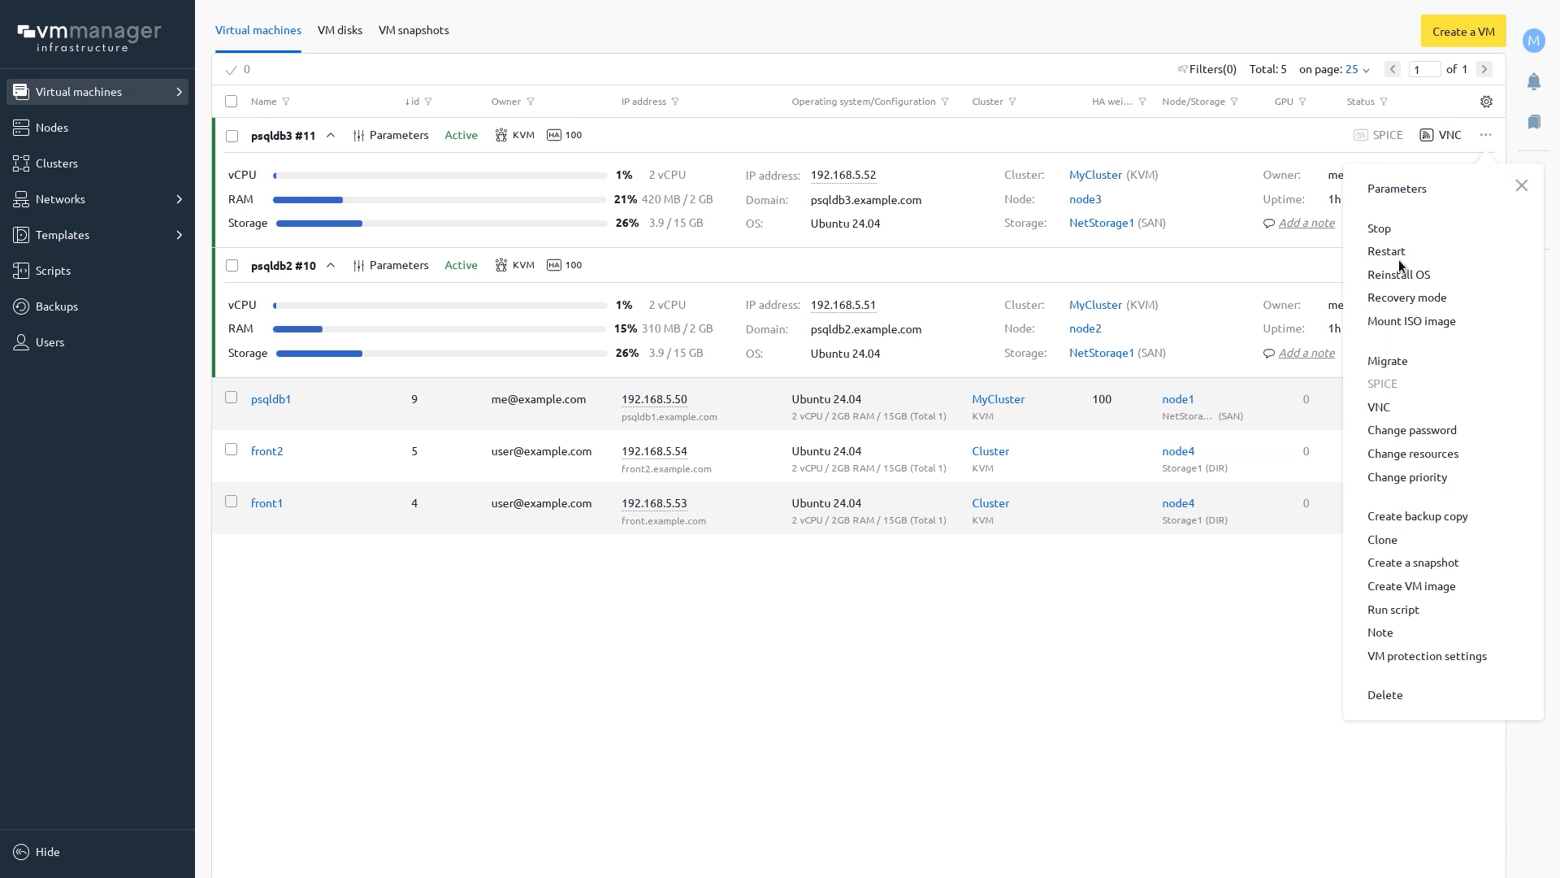
pyautogui.click(1420, 321)
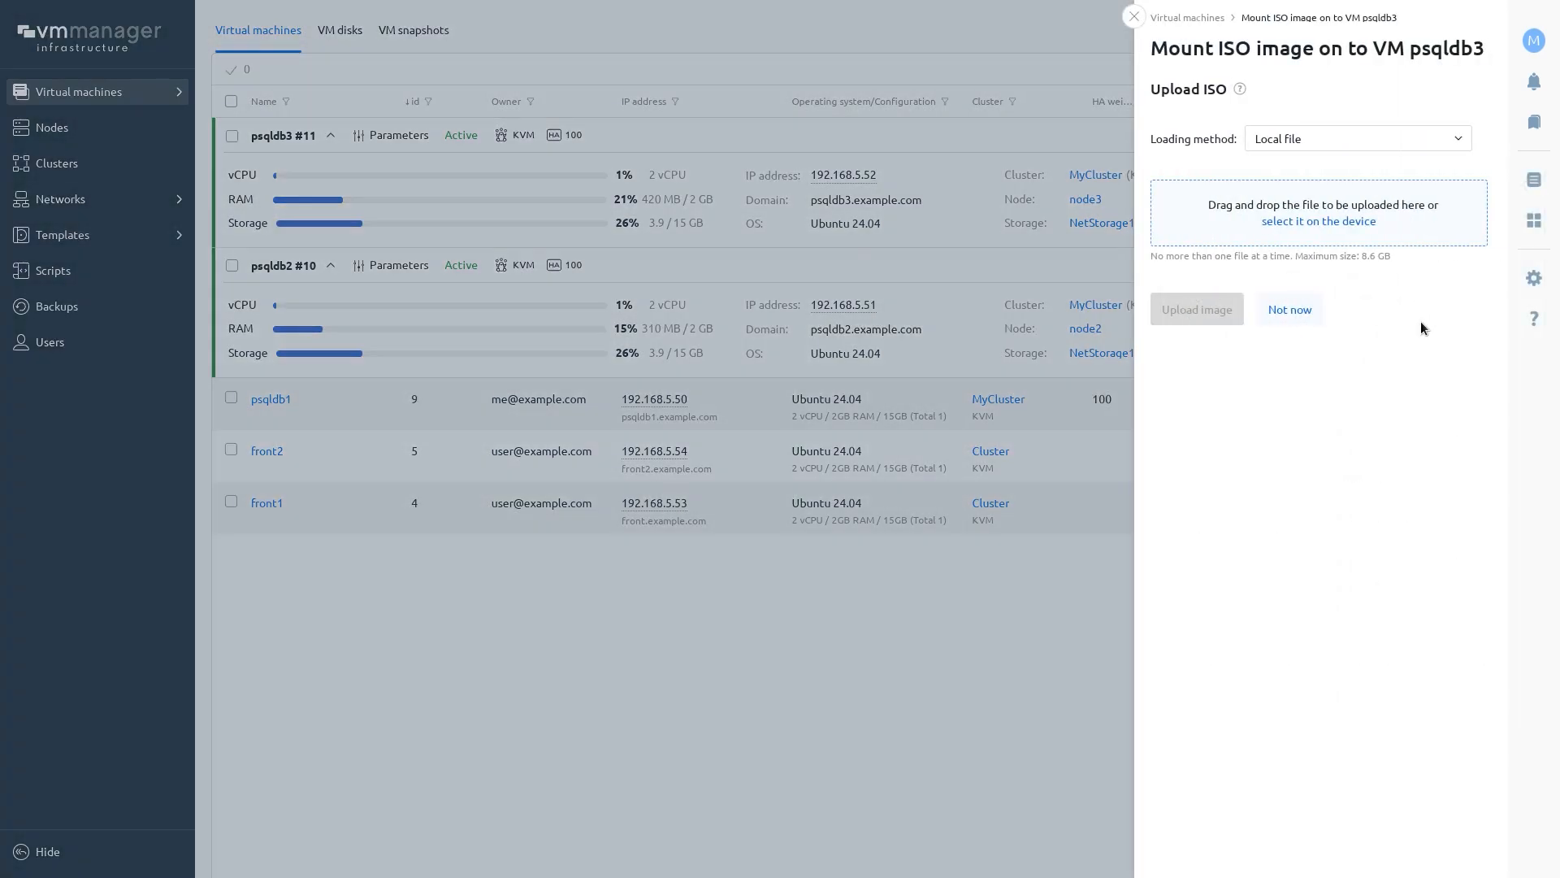
pyautogui.click(1331, 143)
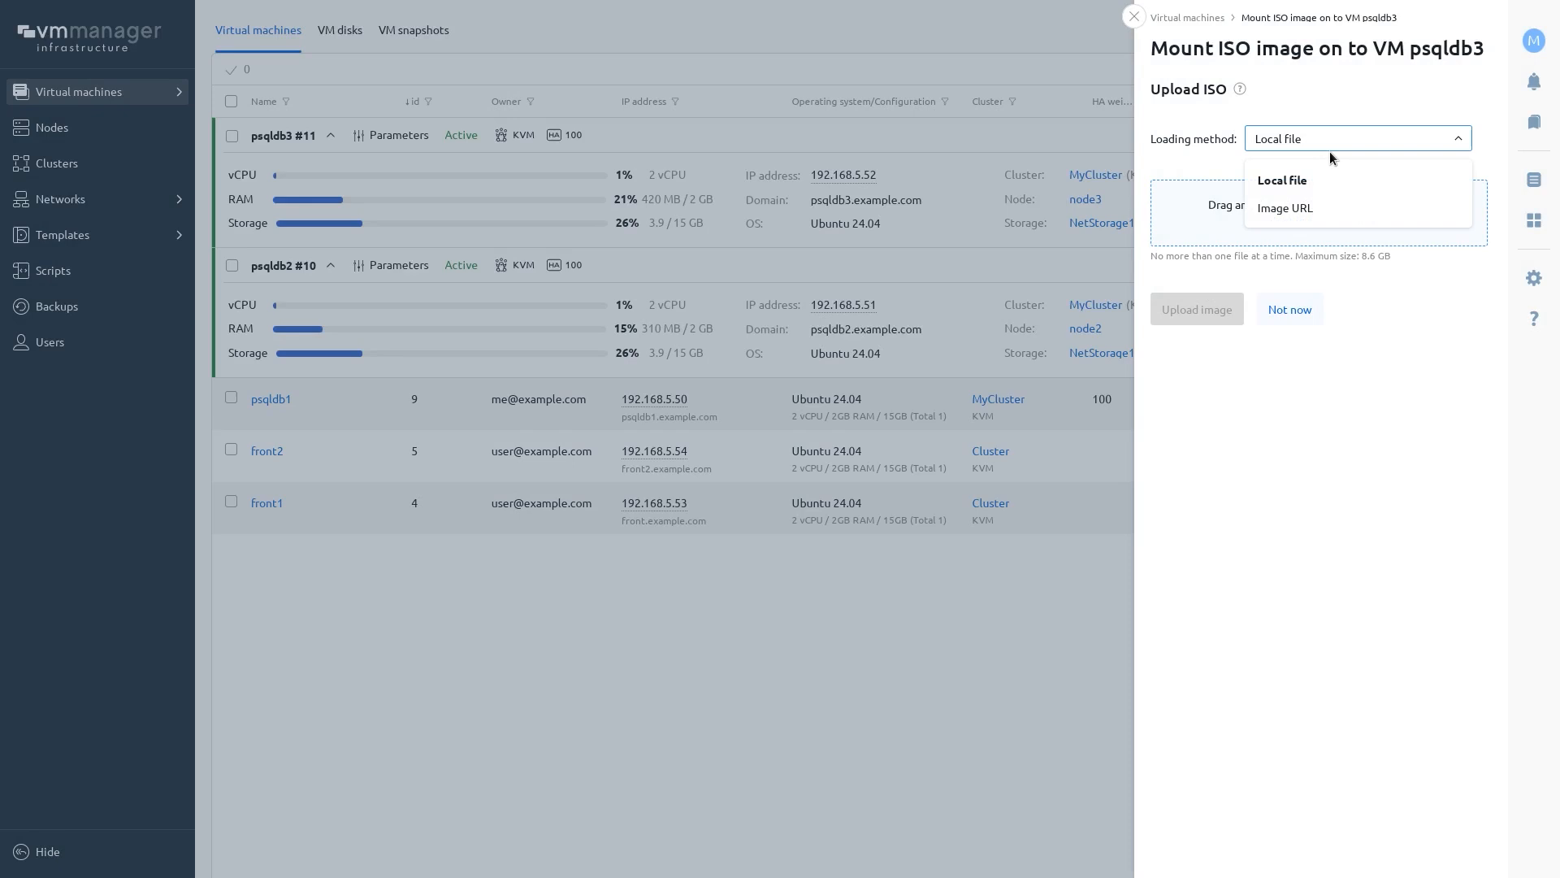
pyautogui.click(1332, 145)
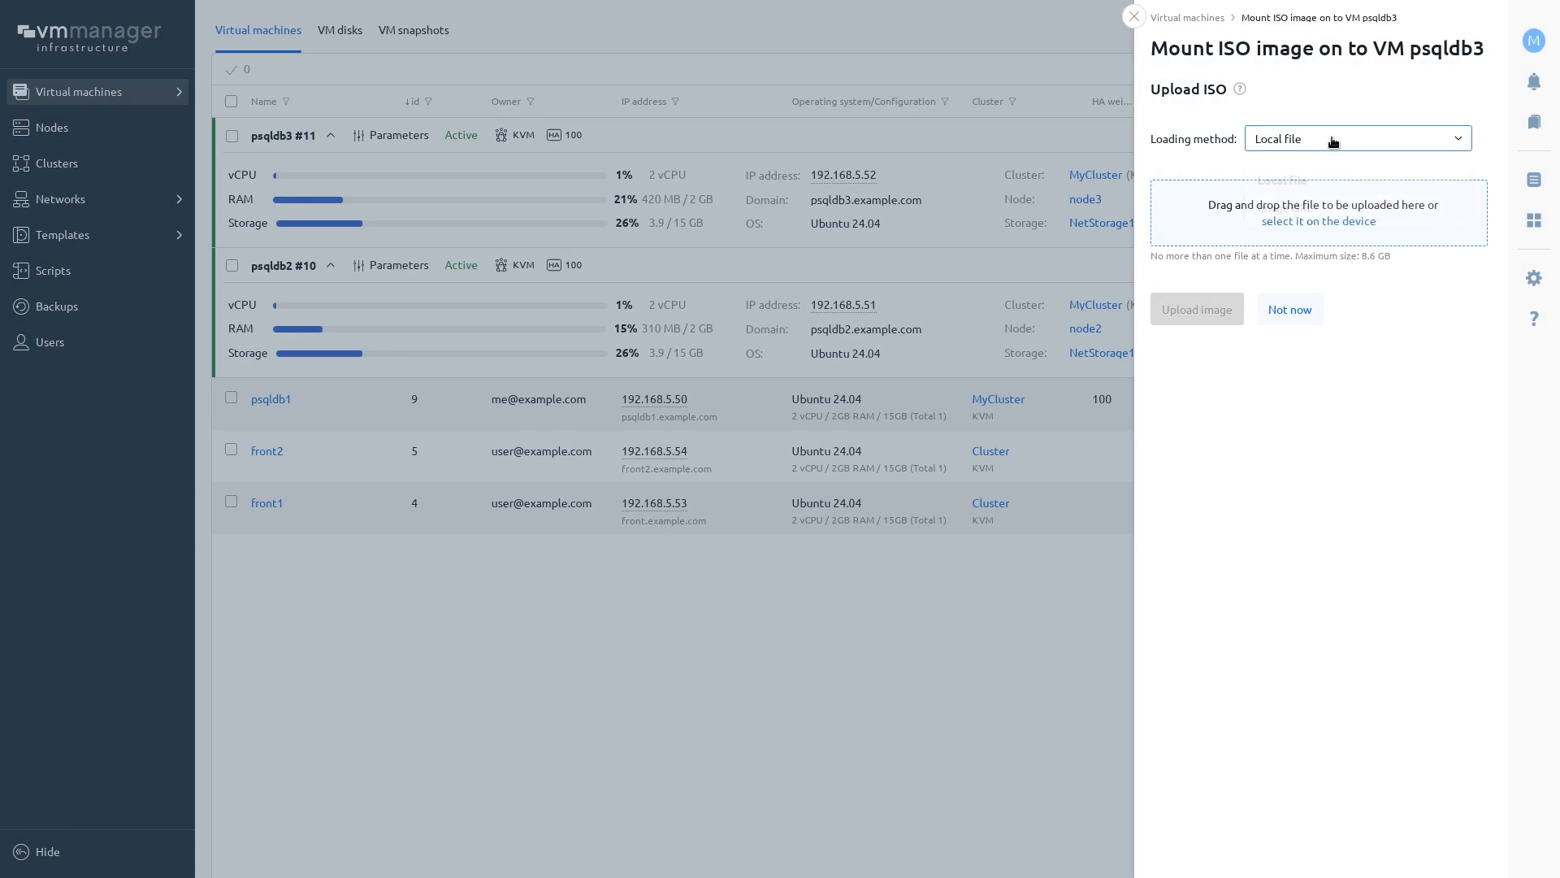
pyautogui.click(1135, 16)
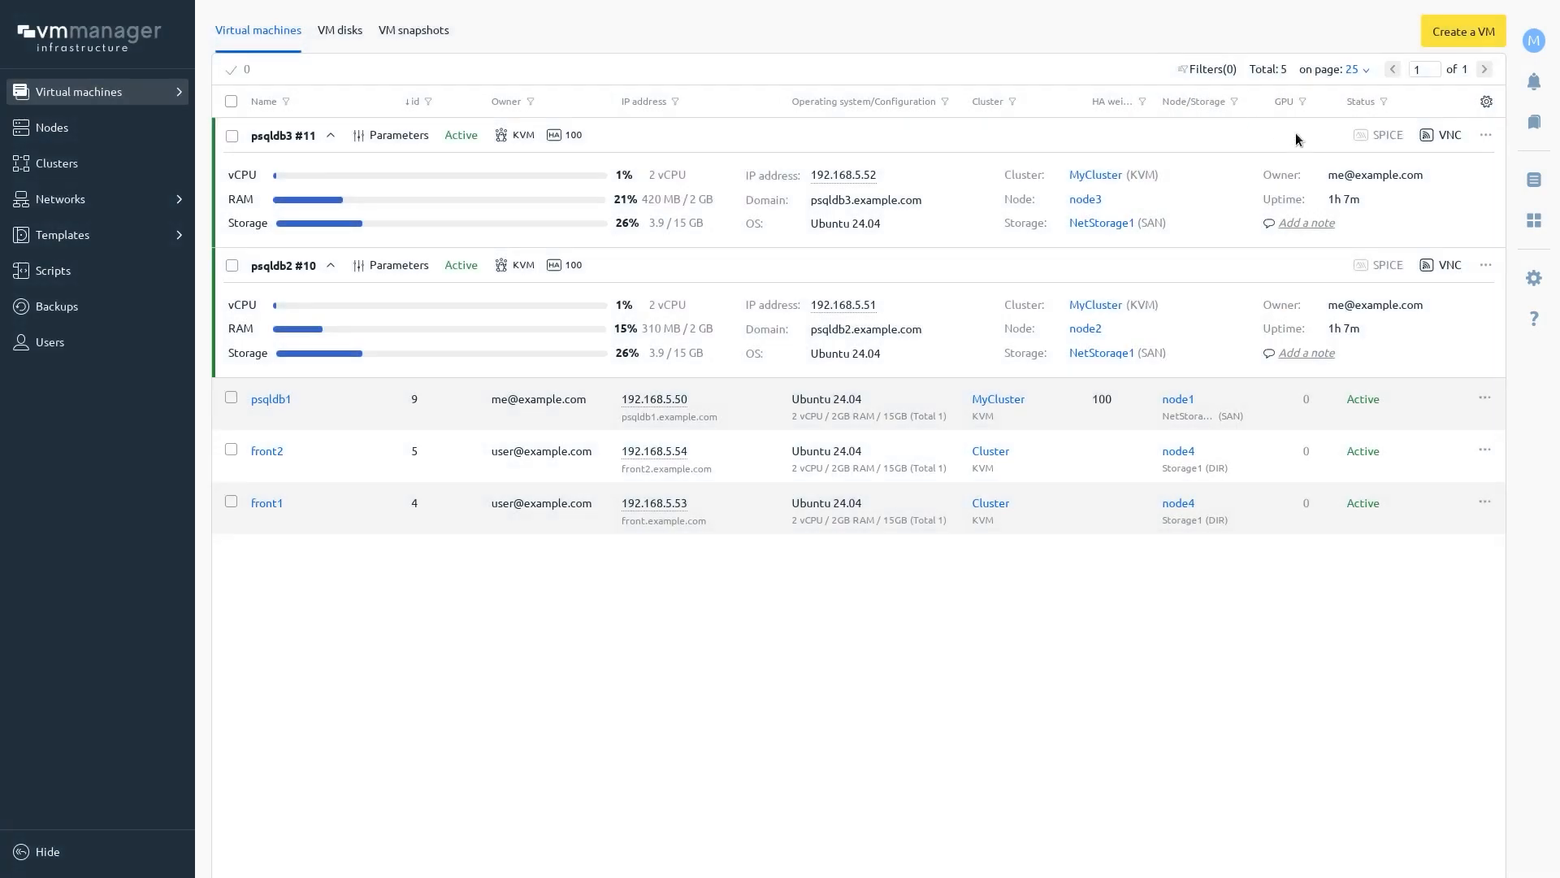
# Step: Review the VM protection settings of psqldb3 without applying any protection
pyautogui.click(1483, 136)
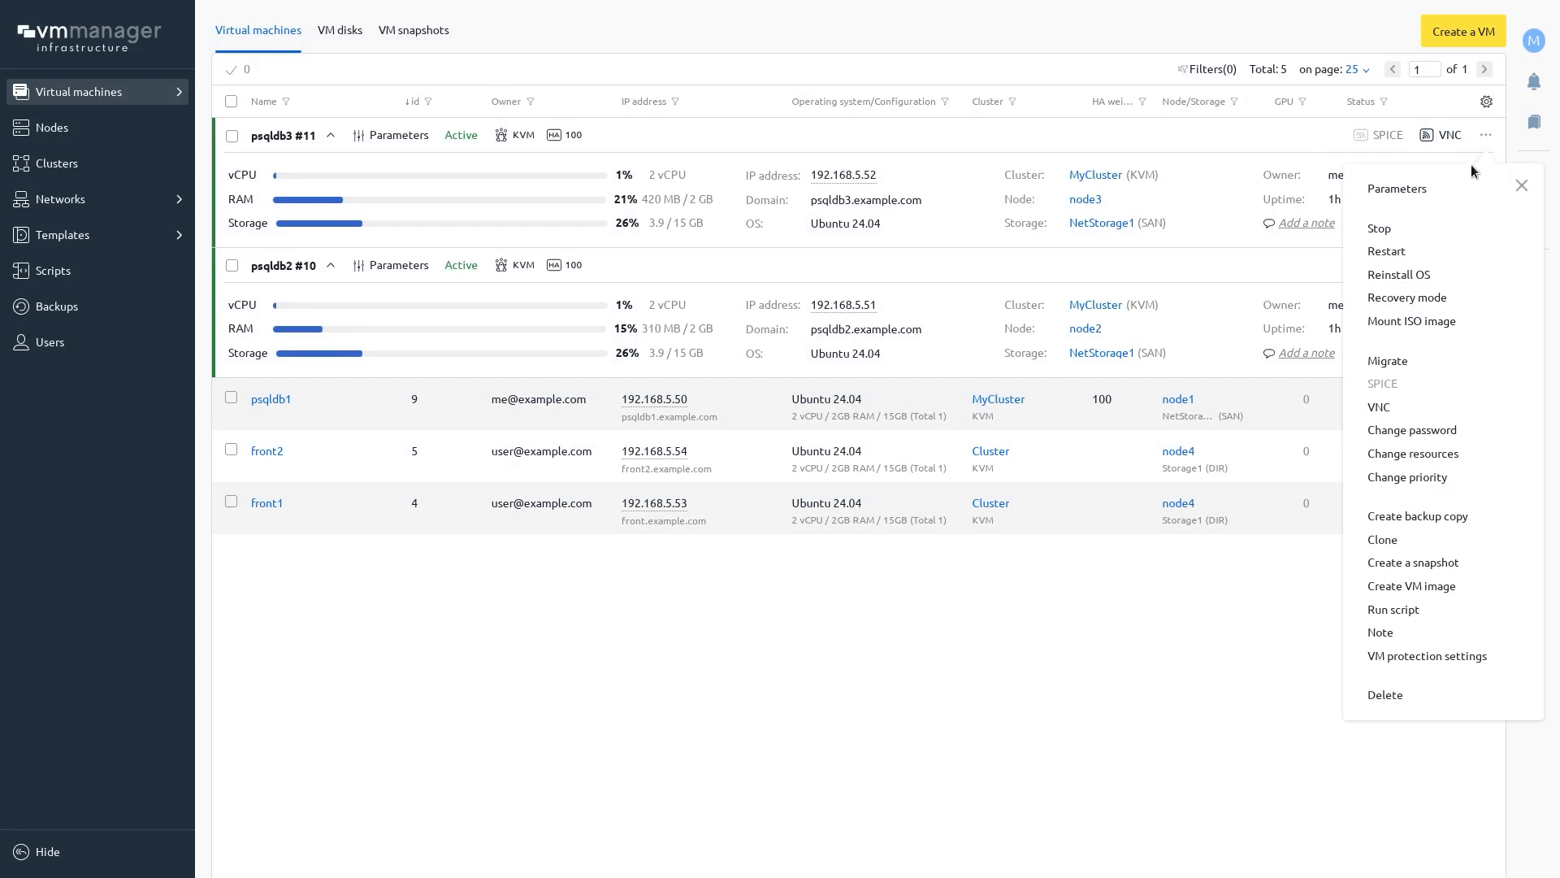
pyautogui.click(1385, 656)
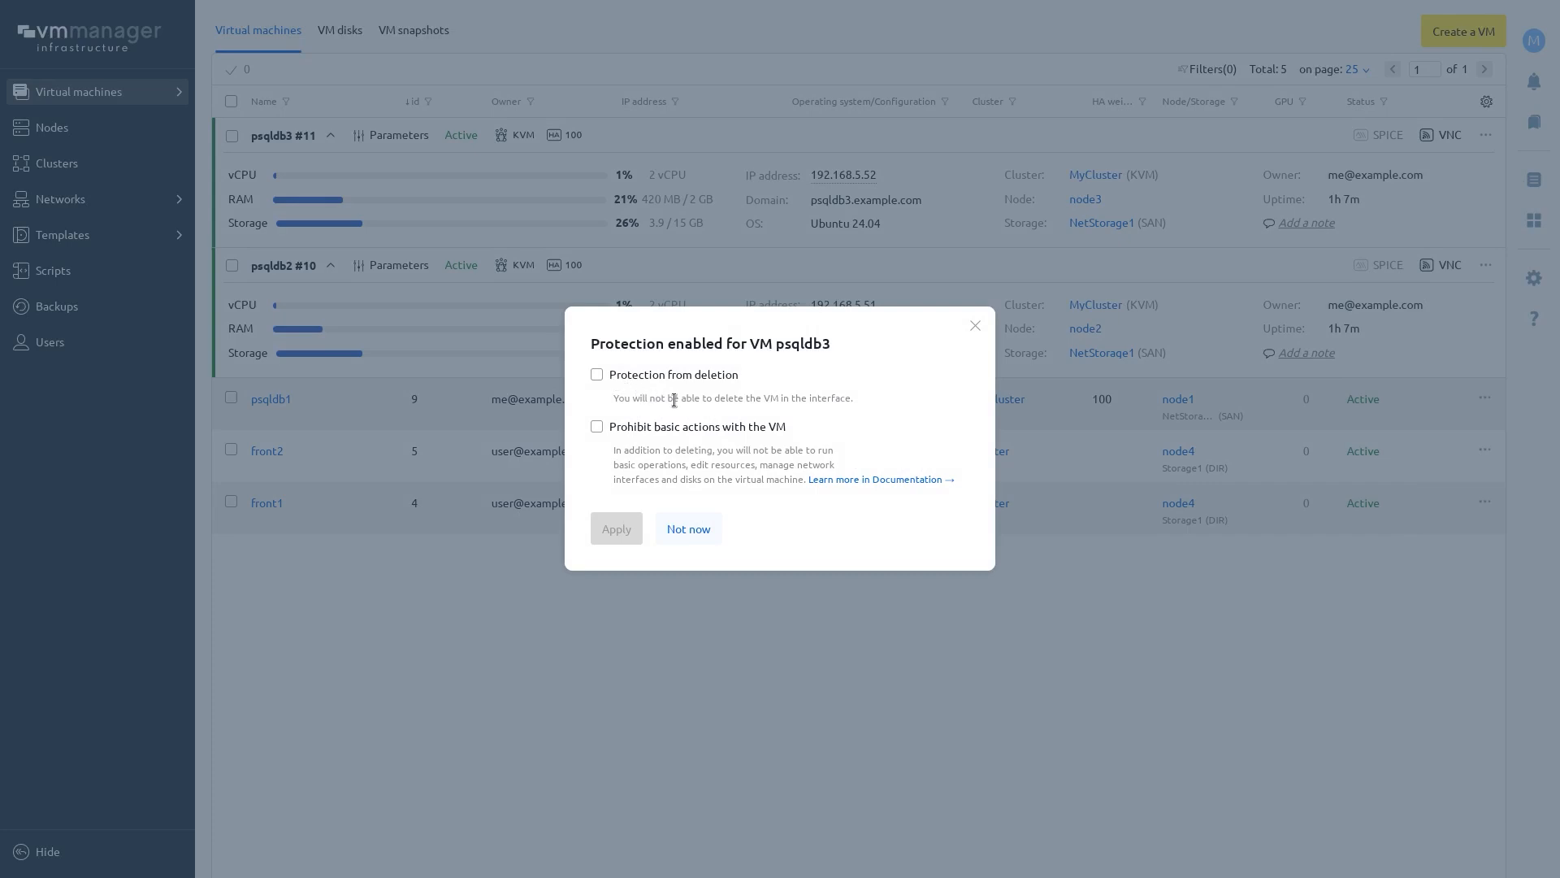
pyautogui.click(975, 326)
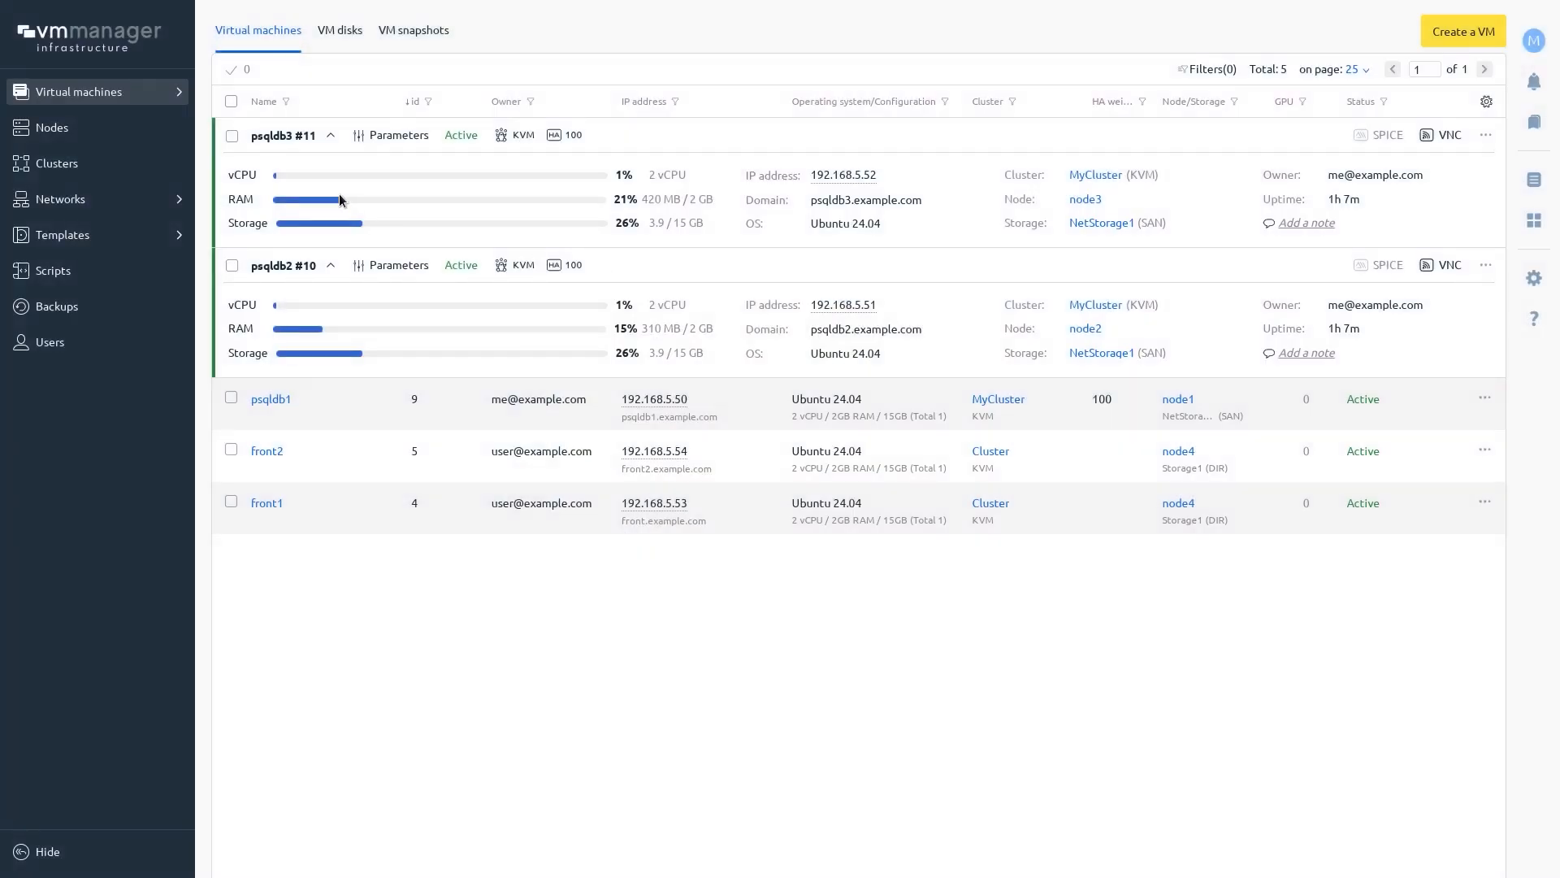
# Step: Select the virtual machines psqldb3 and psqldb2 and view the group actions available for them
pyautogui.click(231, 136)
pyautogui.click(232, 266)
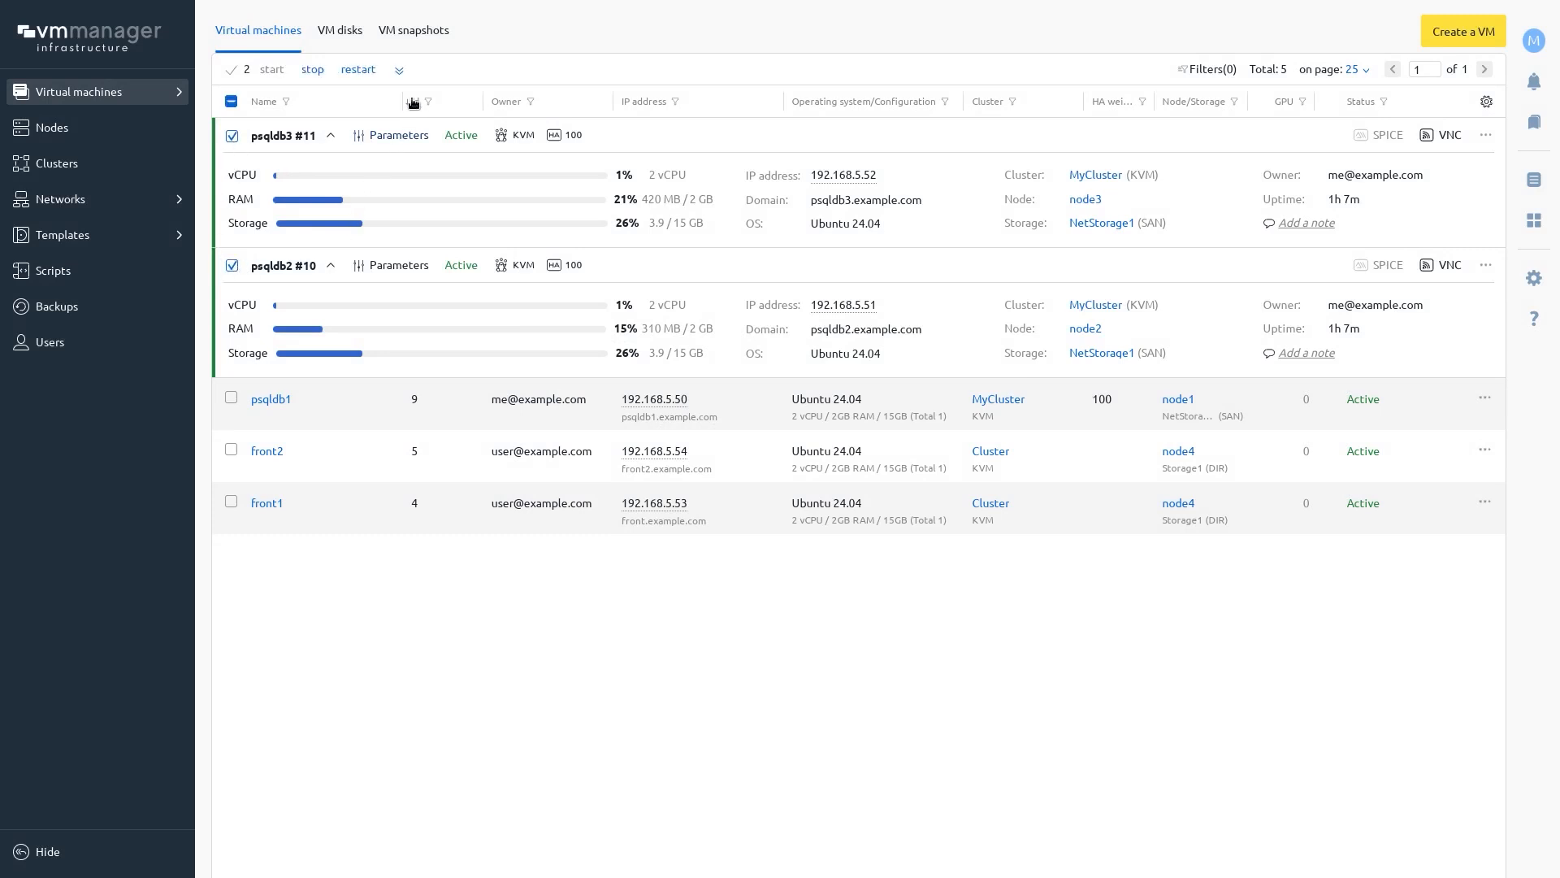
pyautogui.click(398, 70)
# Step: Review psqldb3's migration types and the available target nodes, without migrating the virtual machine
pyautogui.click(364, 194)
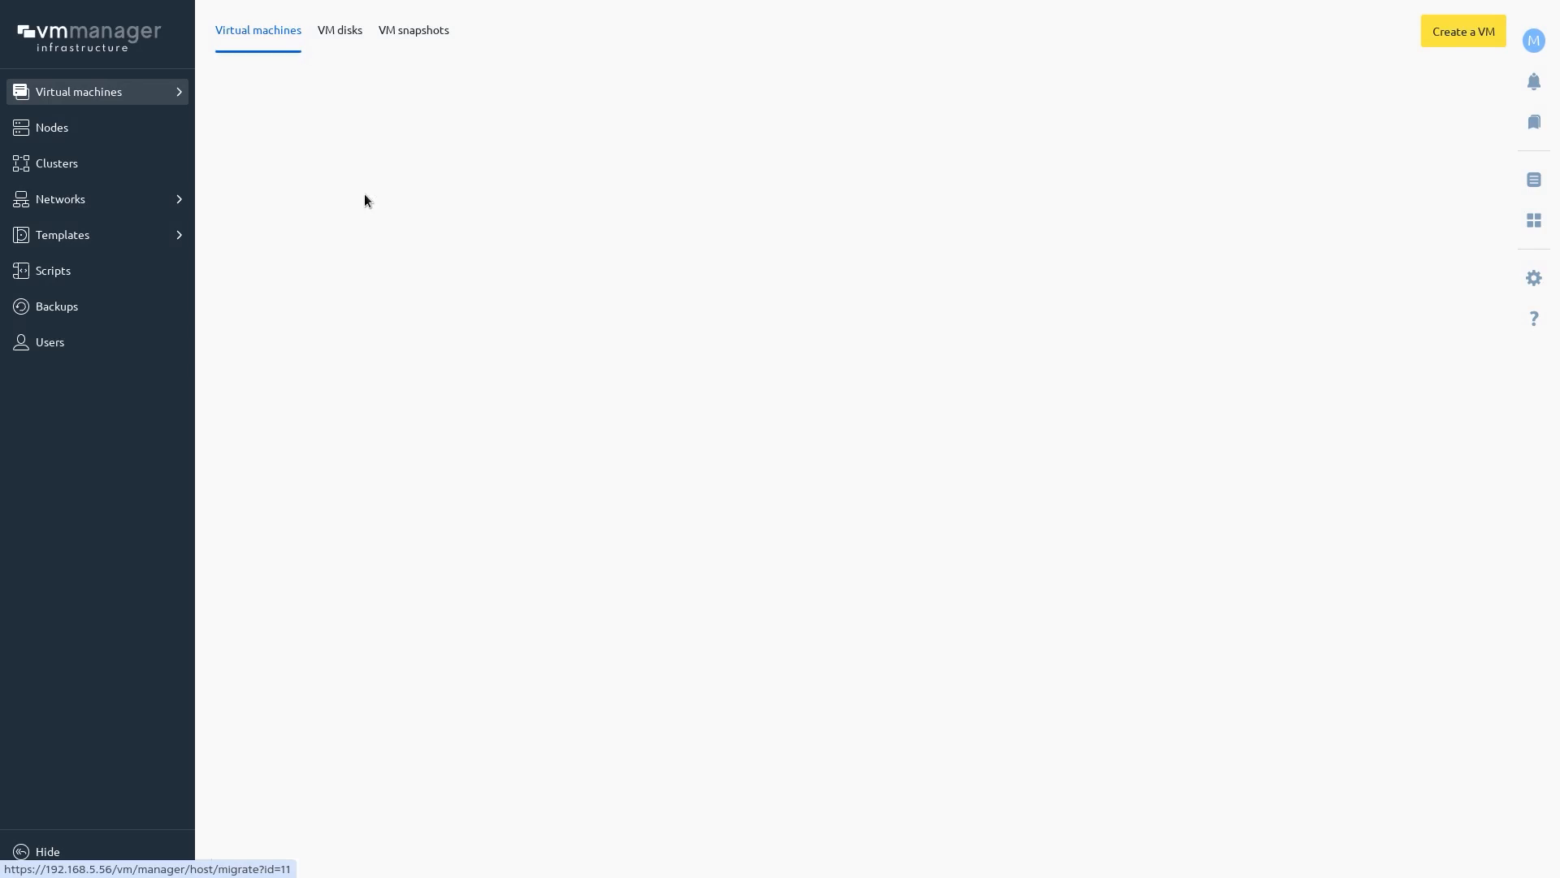
pyautogui.click(278, 280)
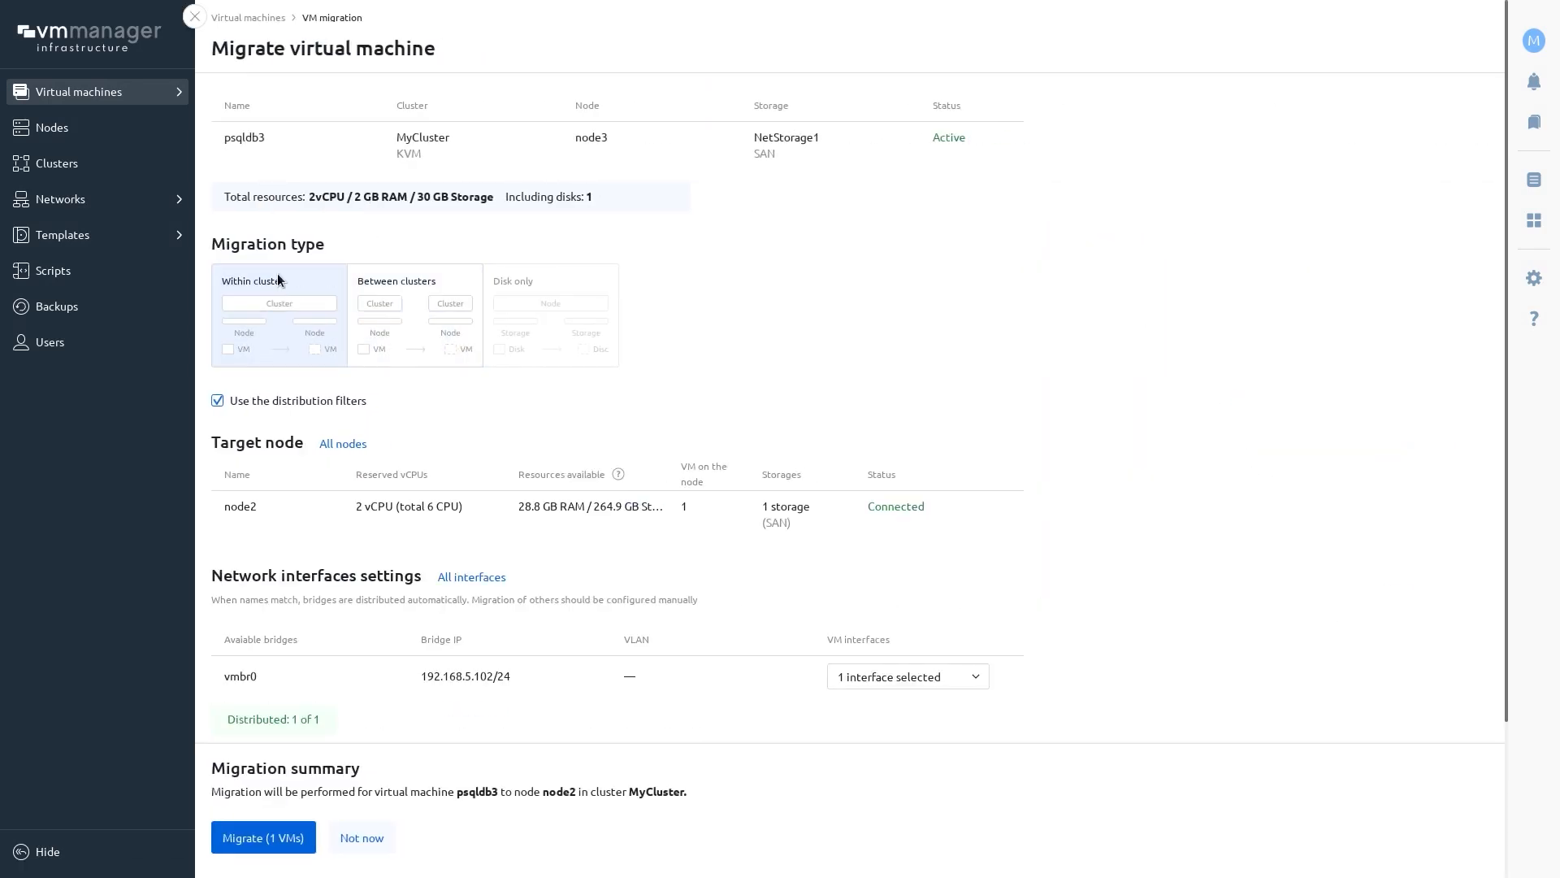
pyautogui.click(341, 445)
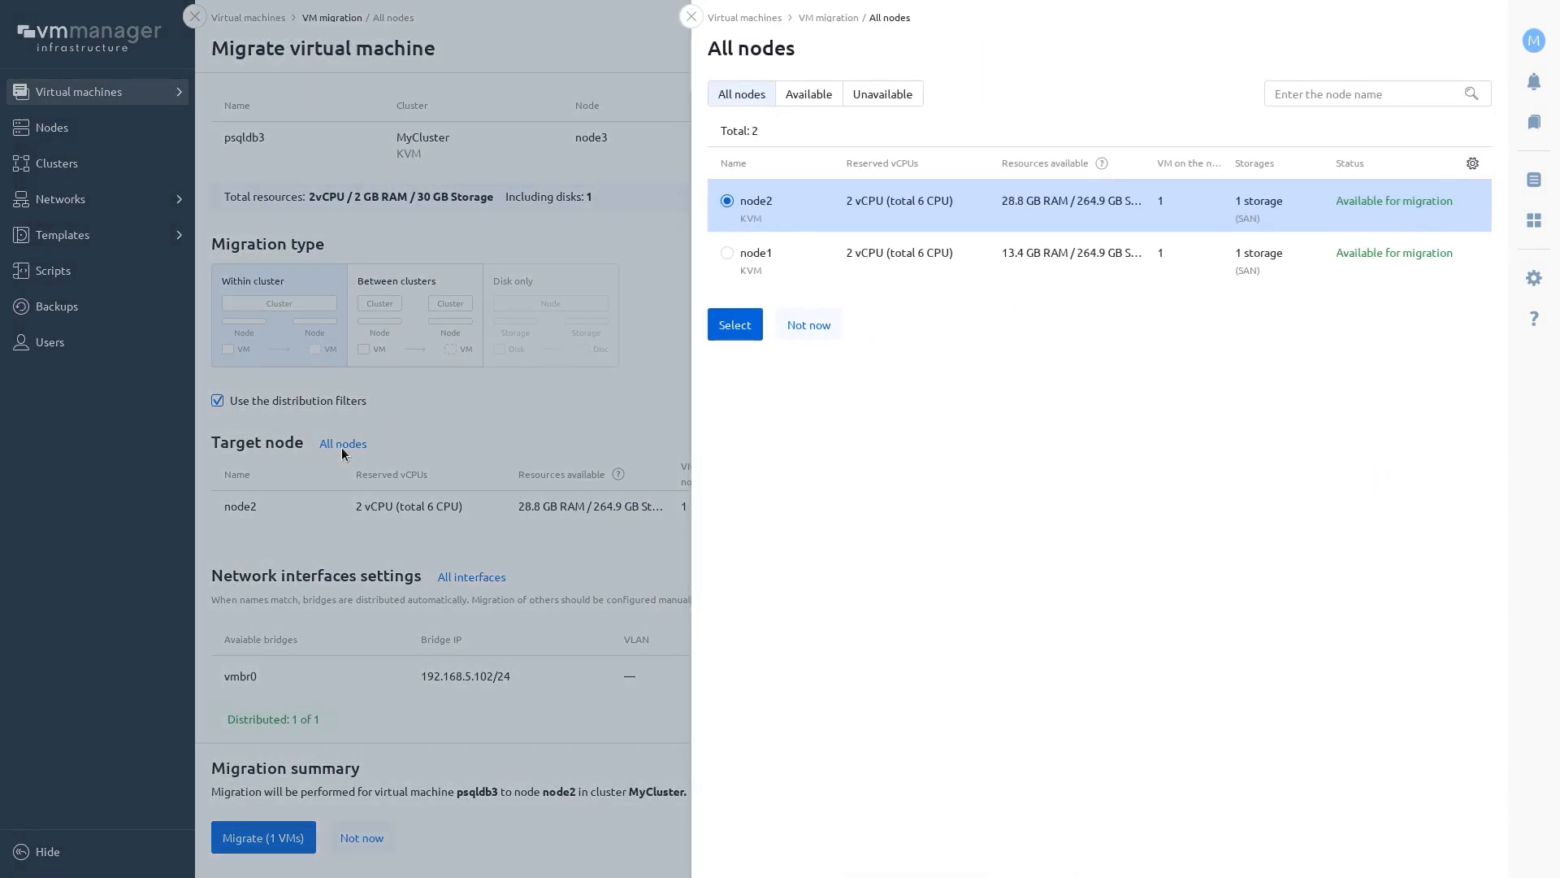
pyautogui.click(800, 329)
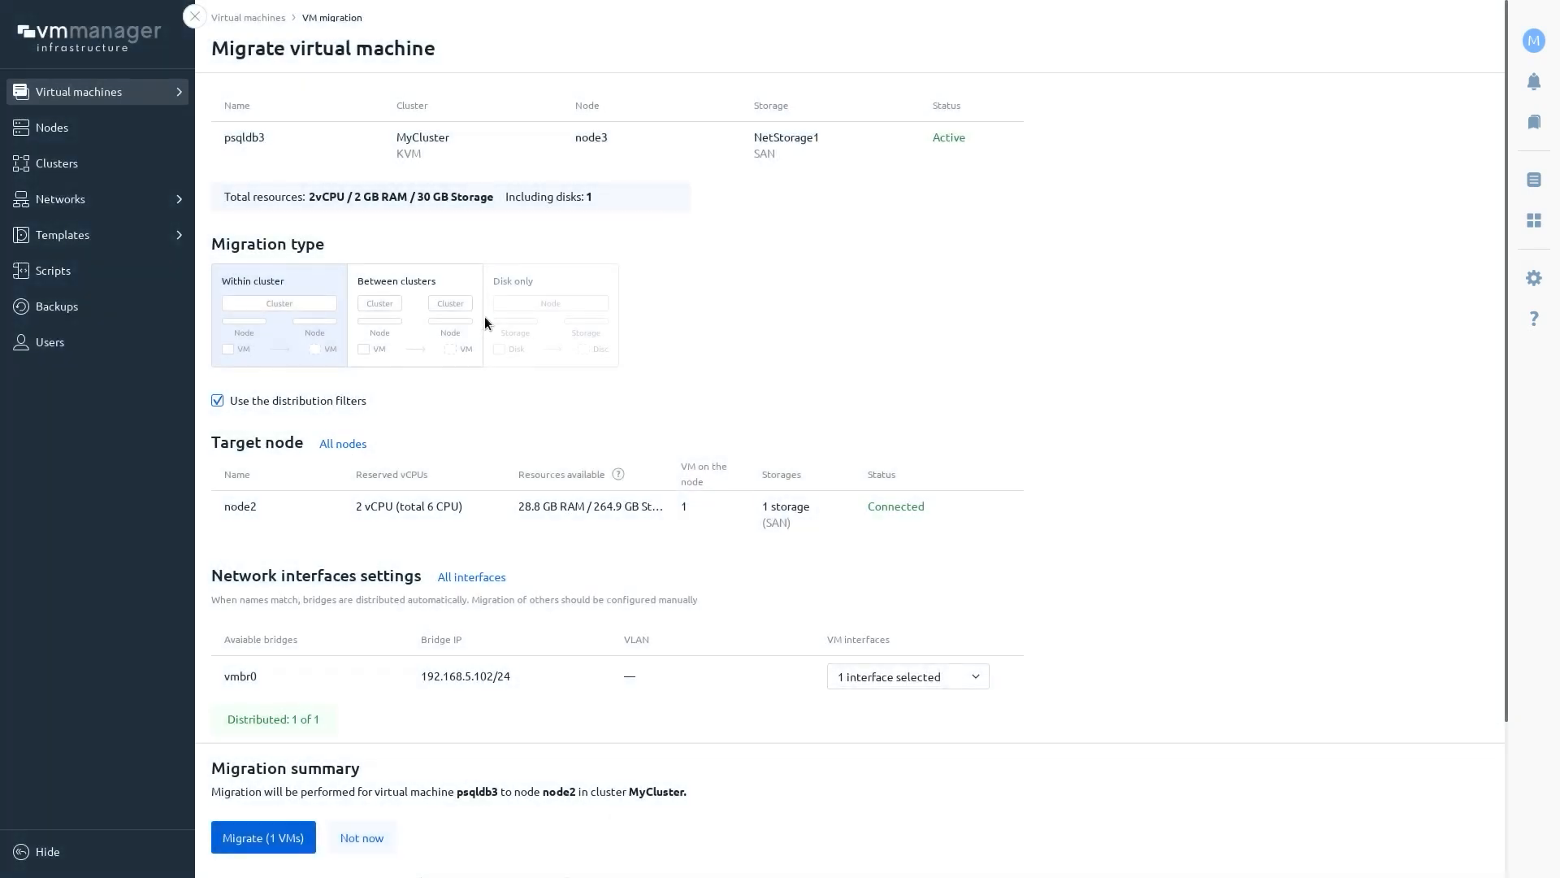
pyautogui.click(431, 317)
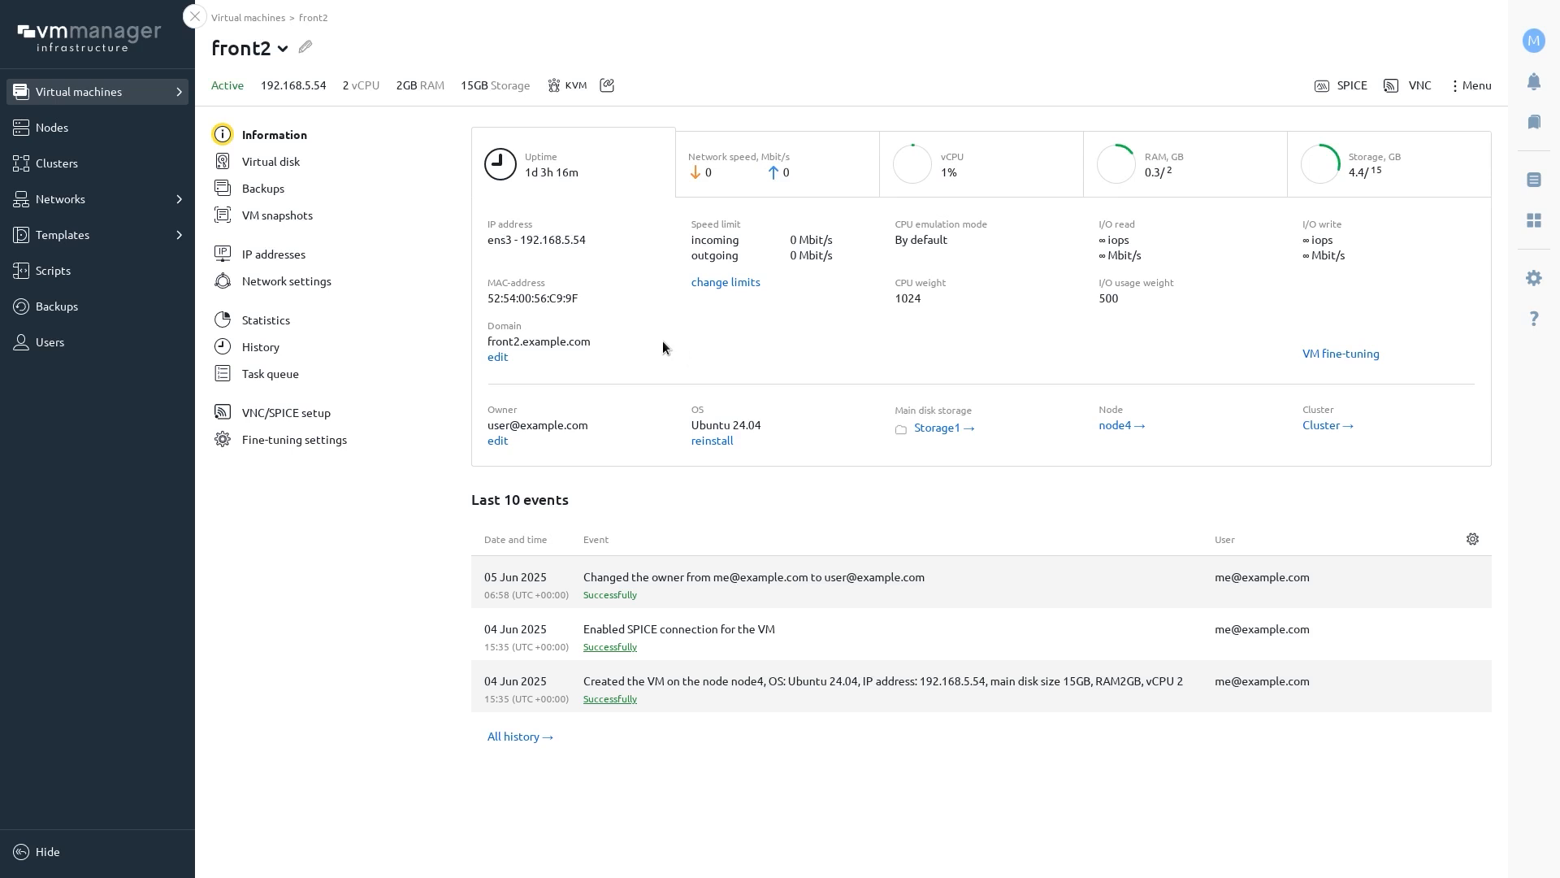
# Step: Review front2's virtual disks with the options for connecting another disk, and its backups section
pyautogui.click(272, 162)
pyautogui.click(683, 260)
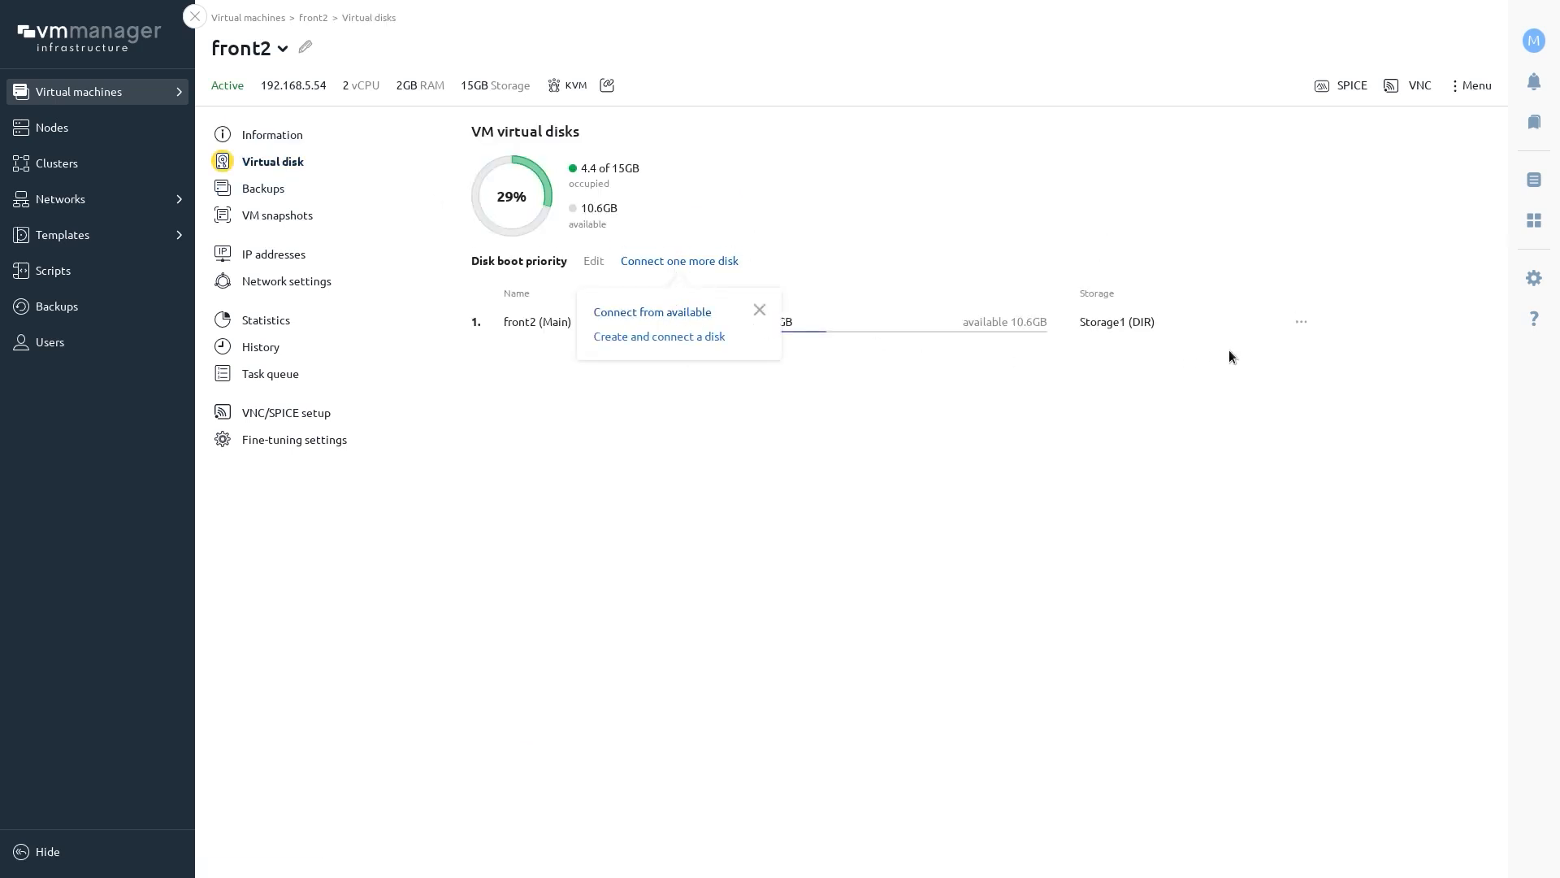
pyautogui.click(264, 188)
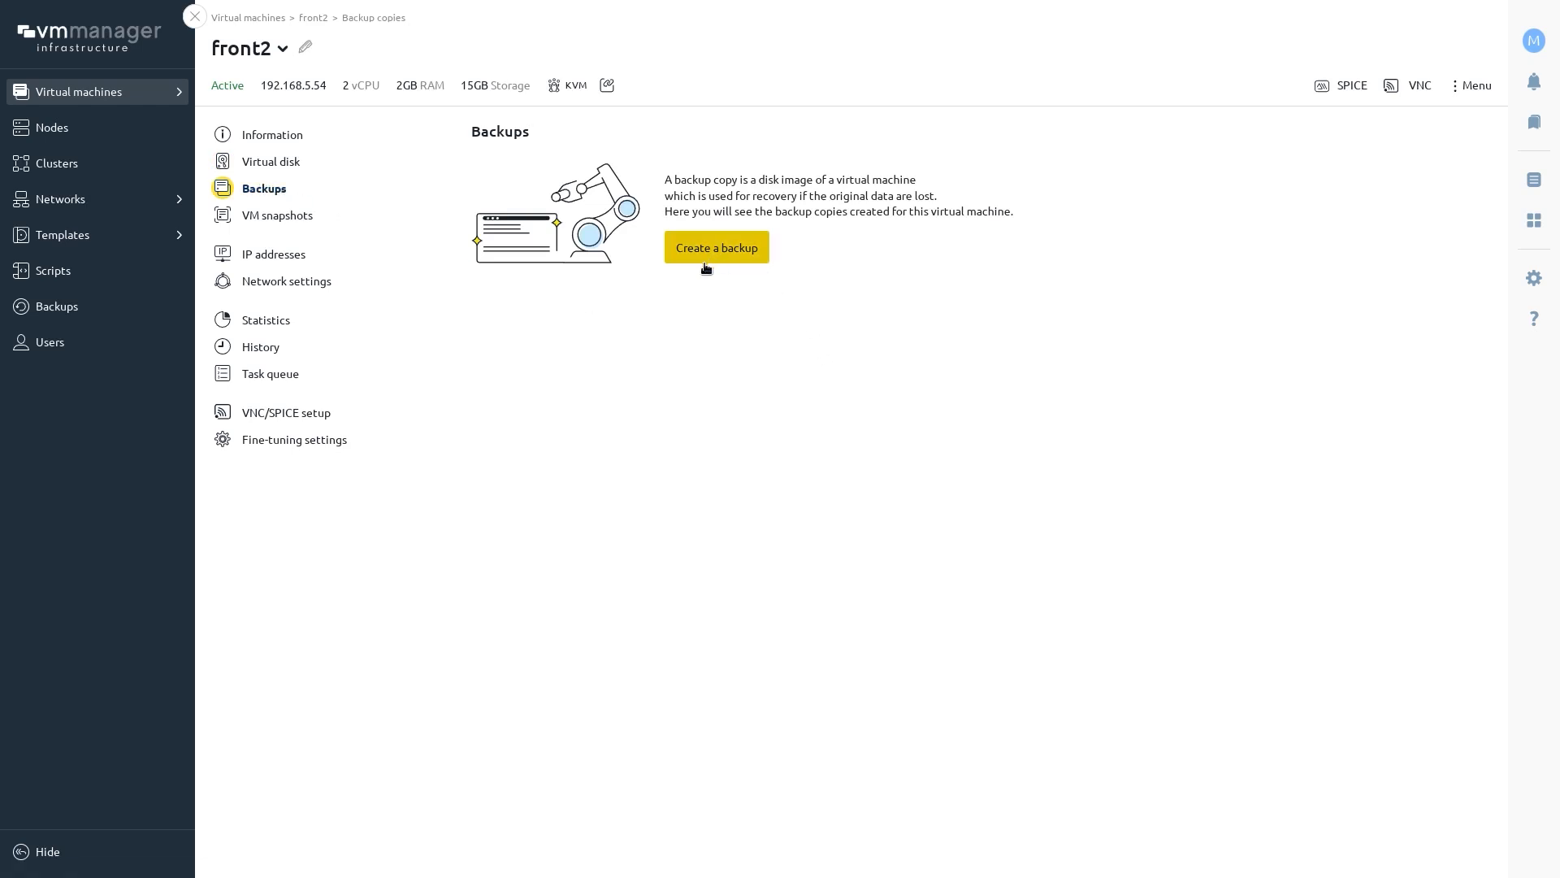
# Step: Allow users to work with VM snapshots and allow saving RAM status for front2, and return to its snapshot tree
pyautogui.click(299, 216)
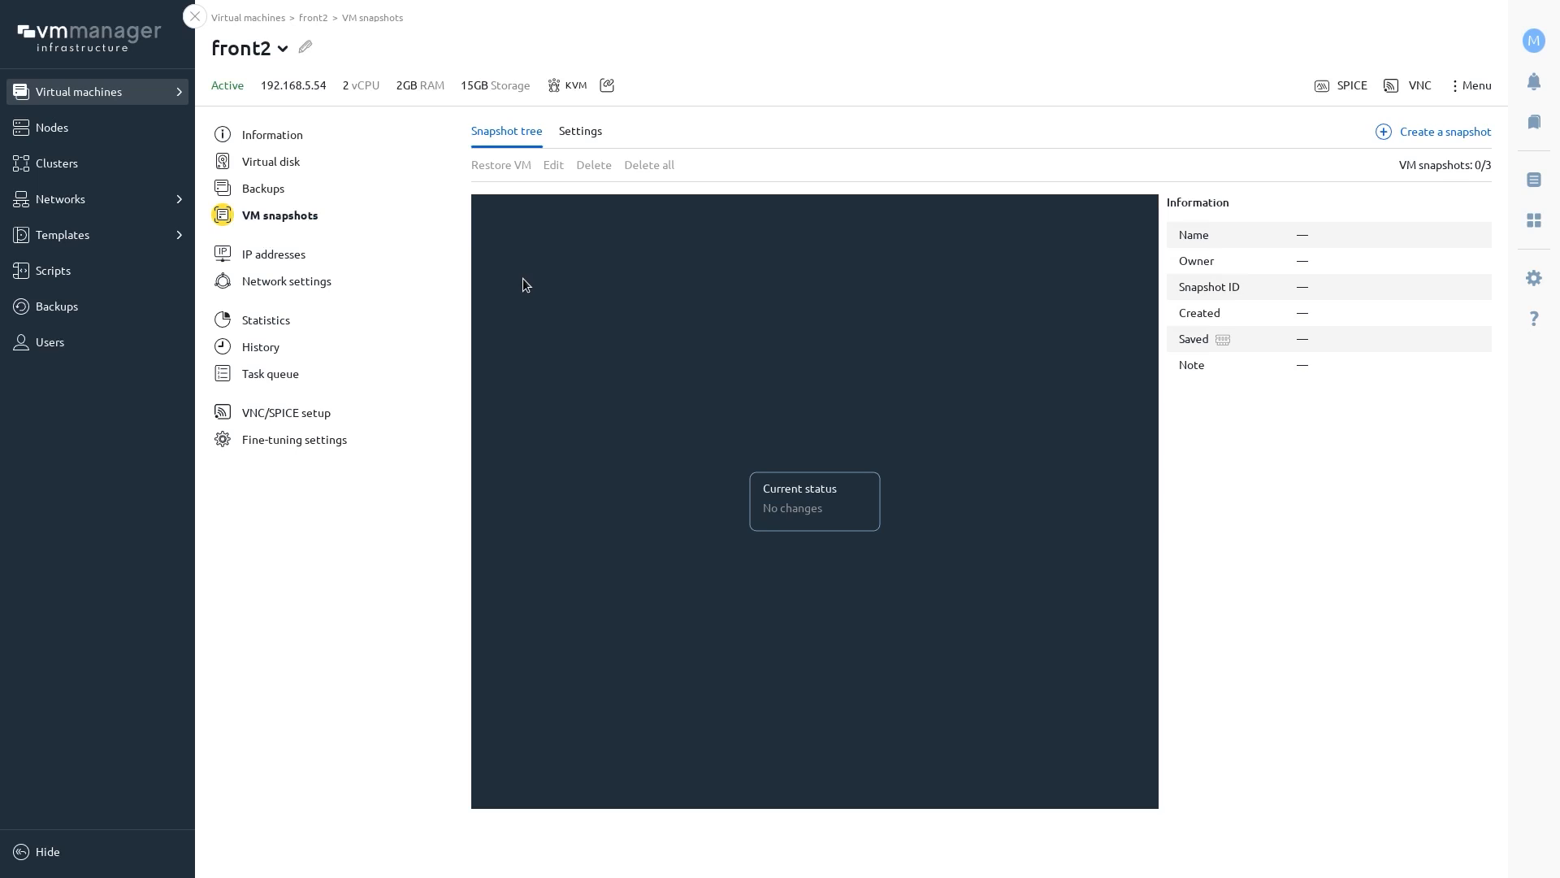
pyautogui.click(587, 142)
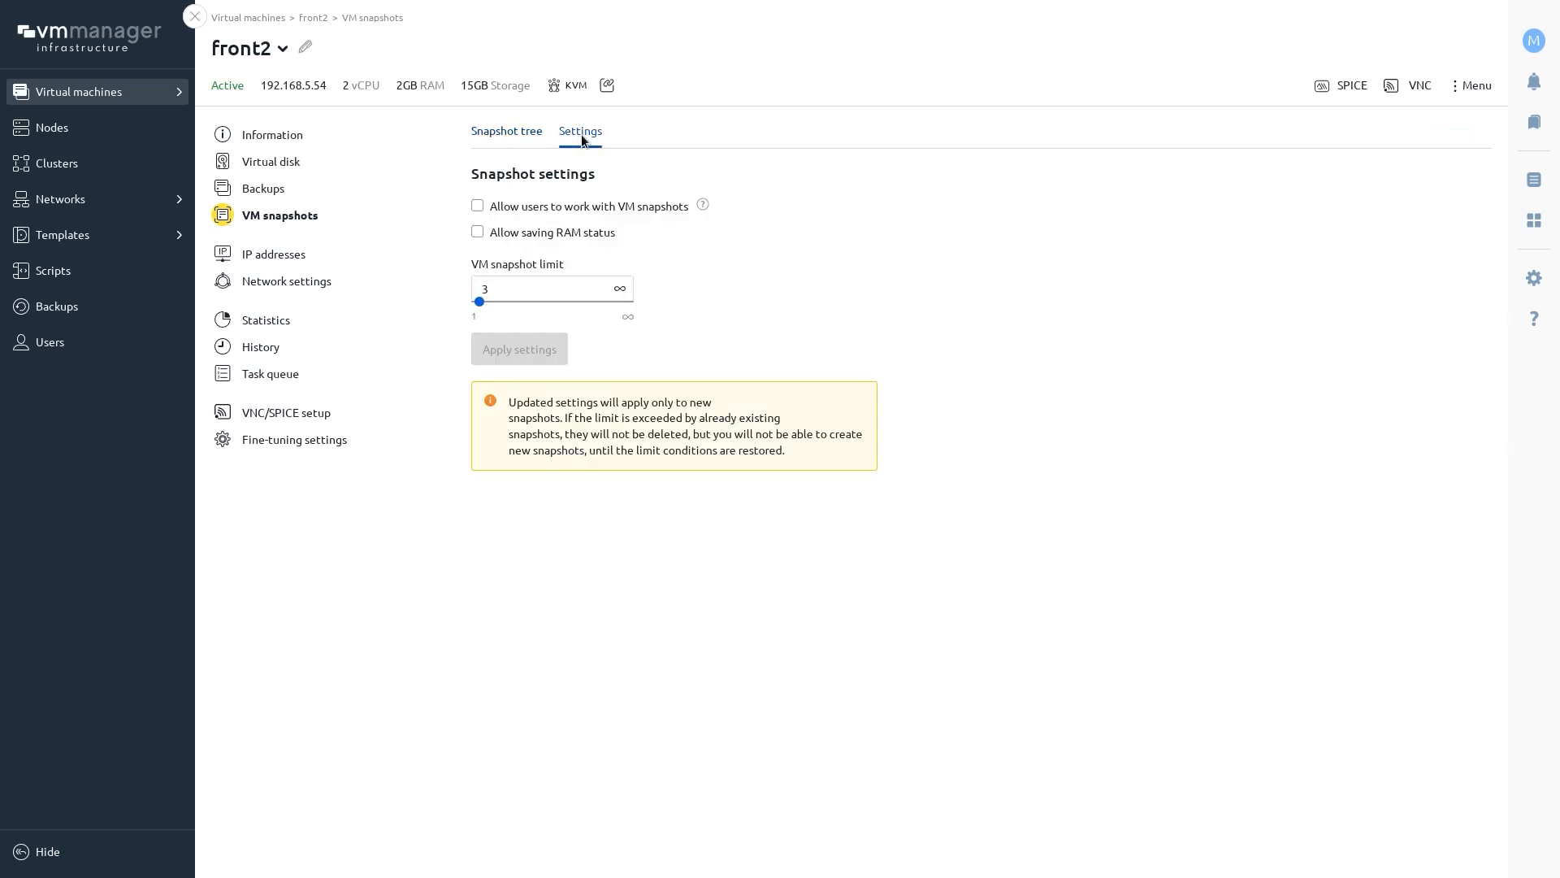
pyautogui.click(569, 212)
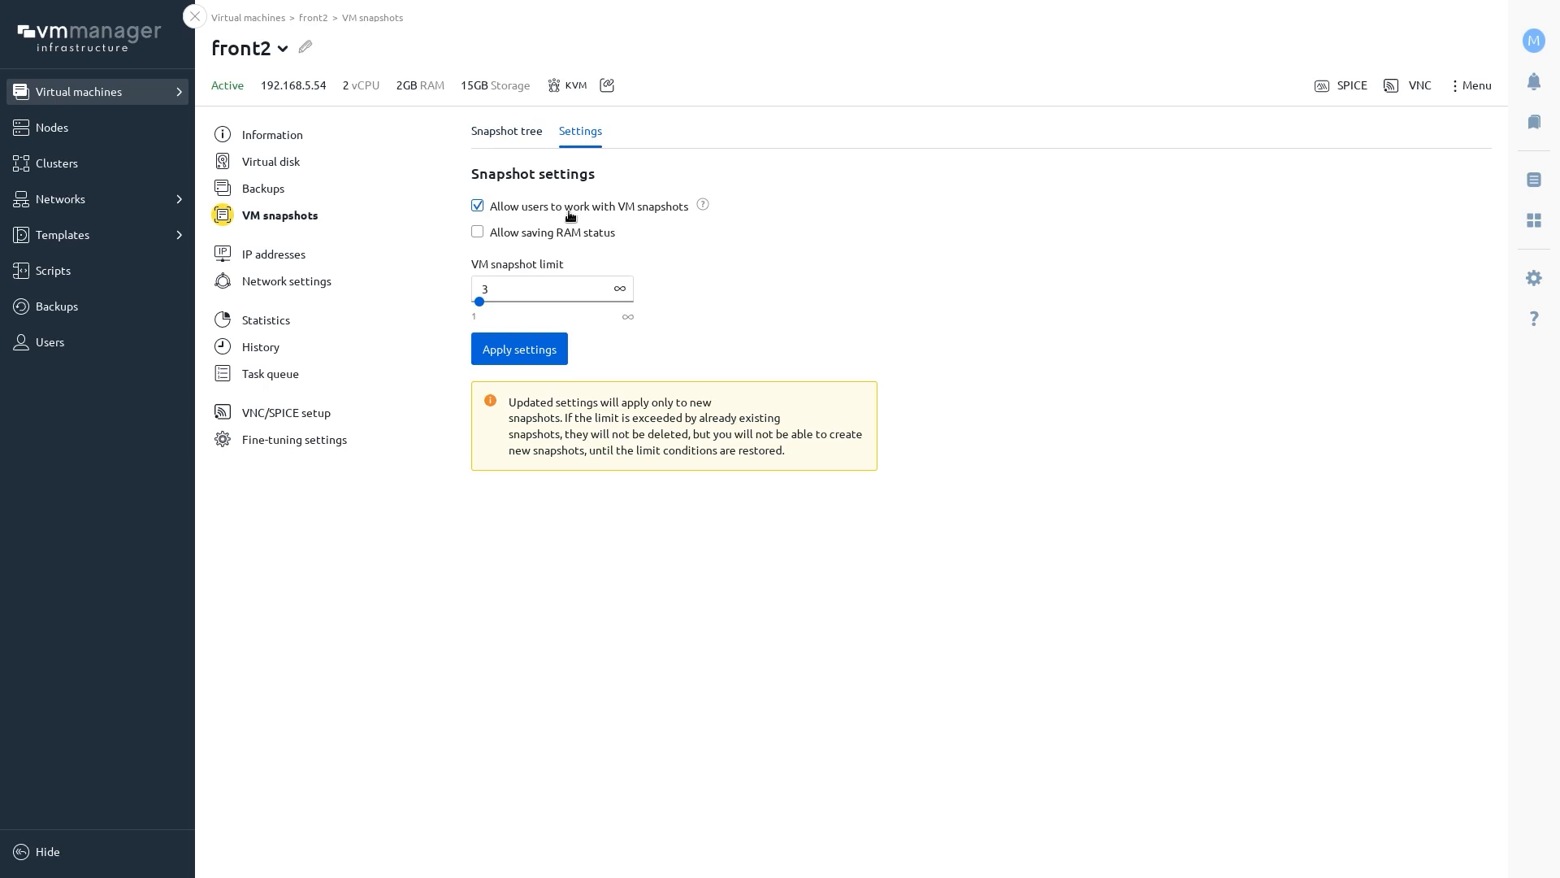
pyautogui.click(566, 237)
pyautogui.click(533, 348)
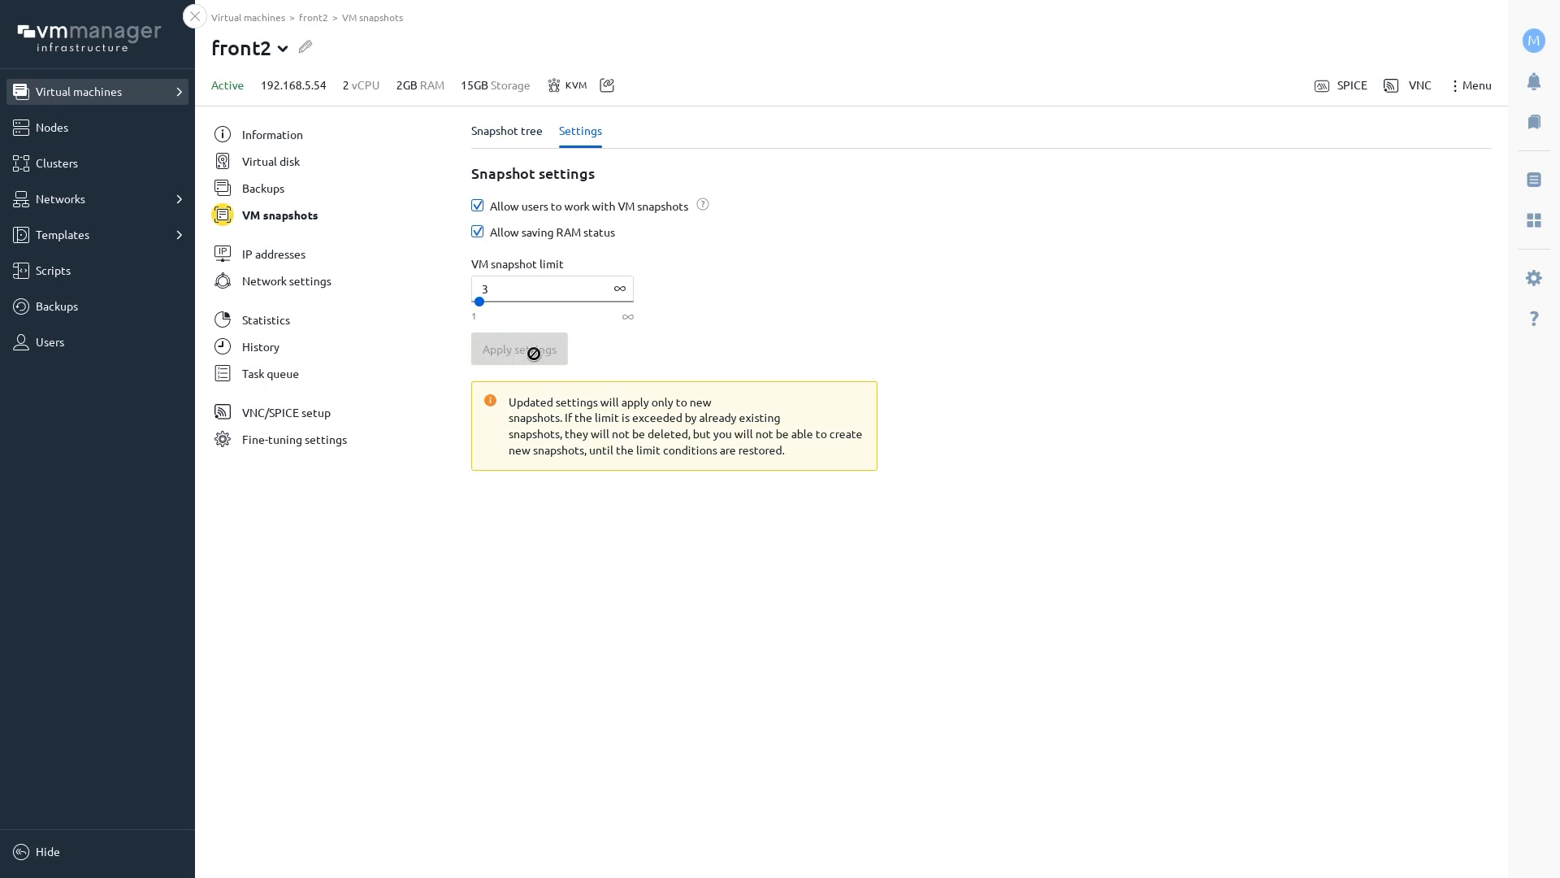
pyautogui.click(494, 136)
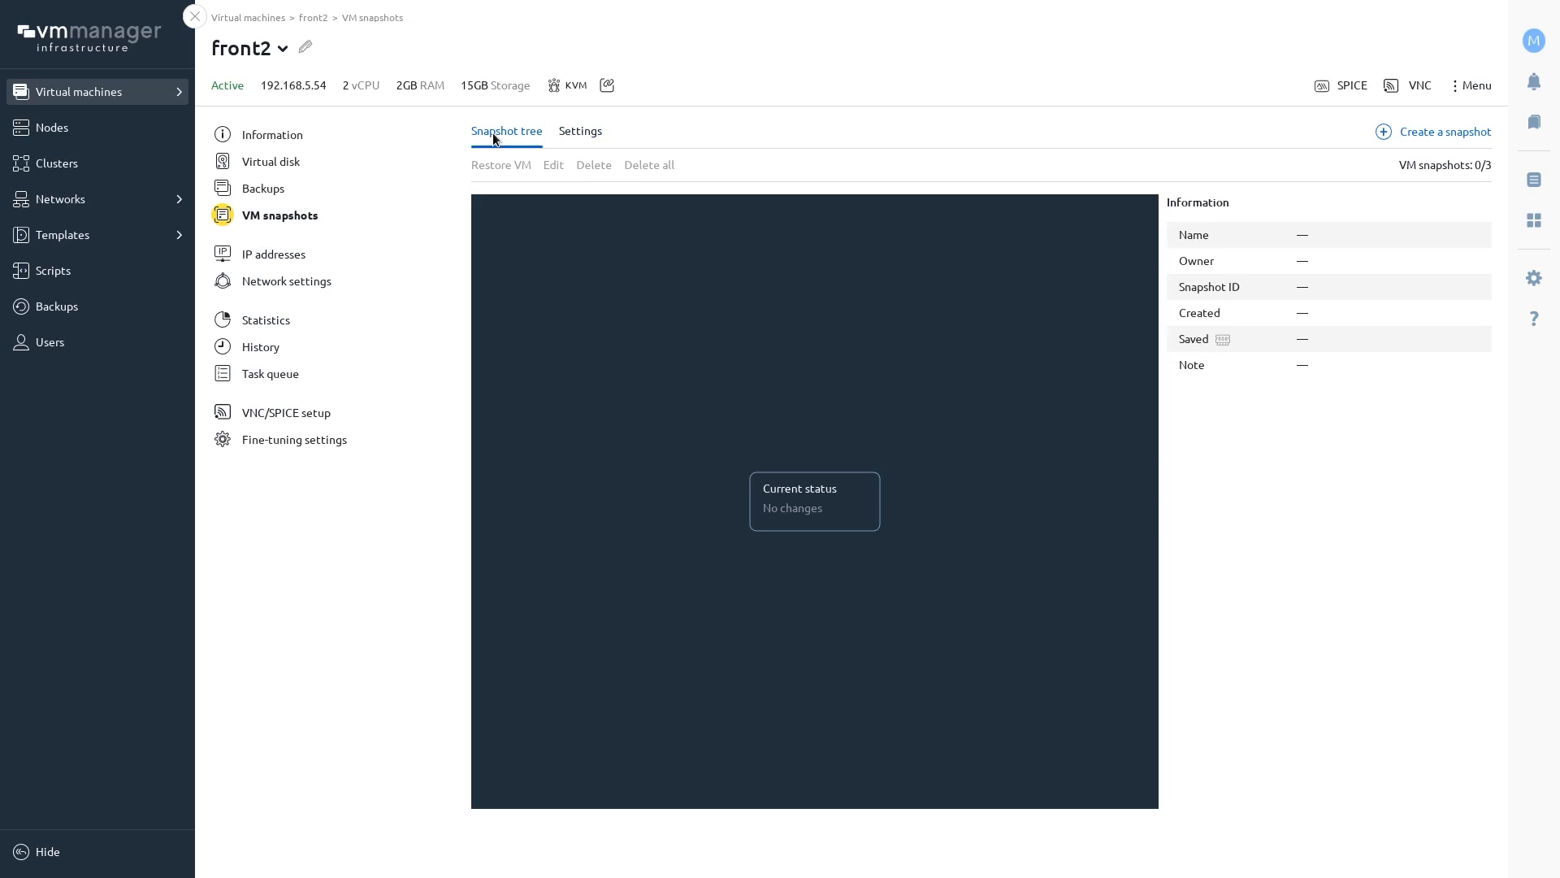
# Step: Review front2's IP addresses and network settings, including the virtual interface creation form, without creating an interface
pyautogui.click(286, 255)
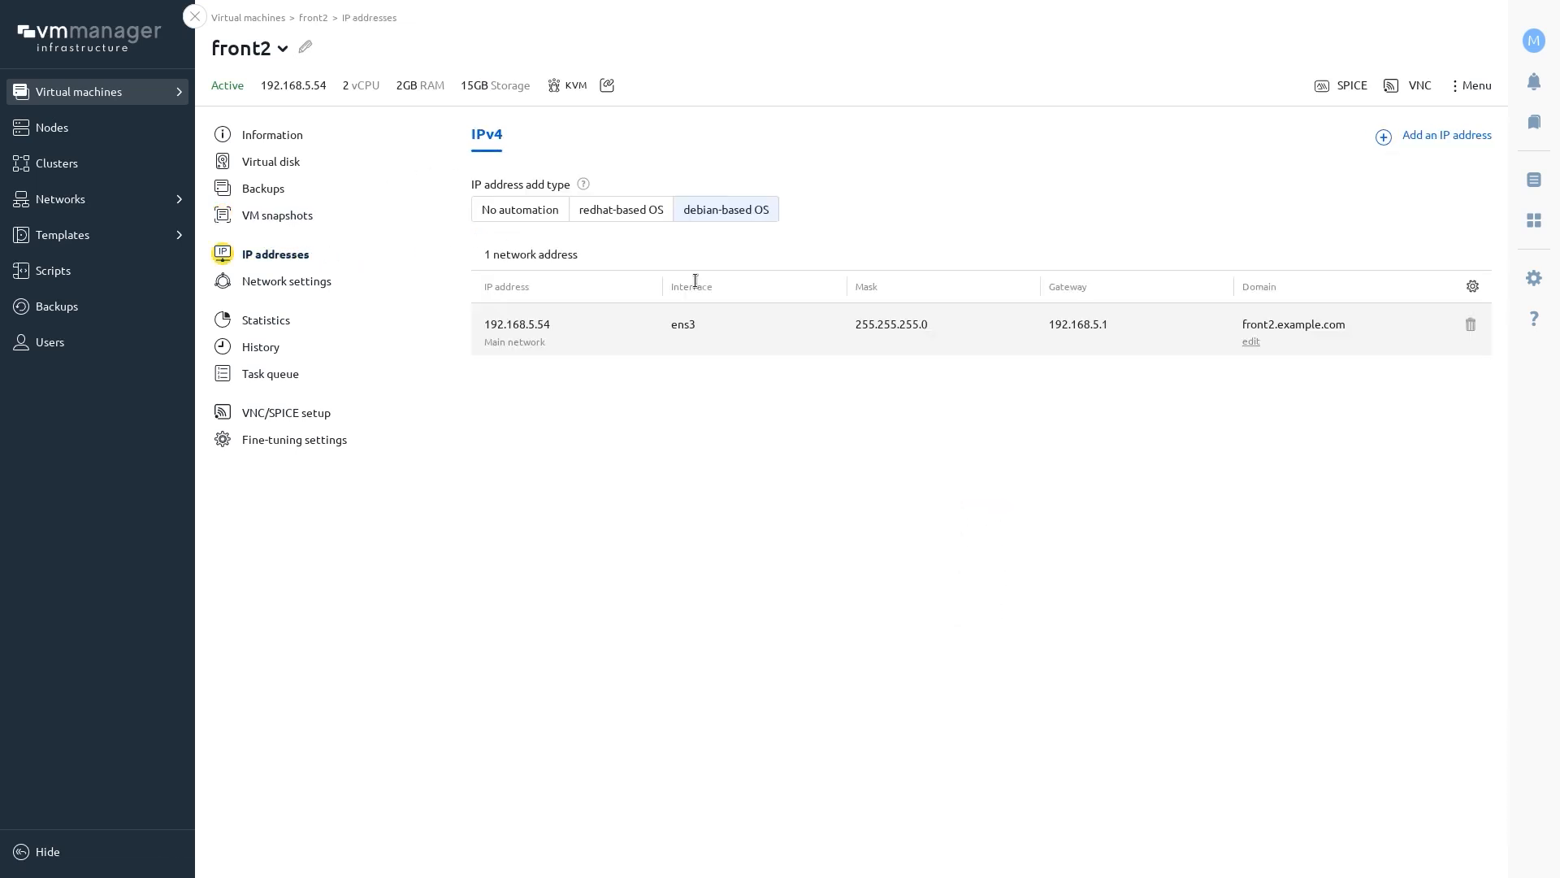
pyautogui.click(288, 286)
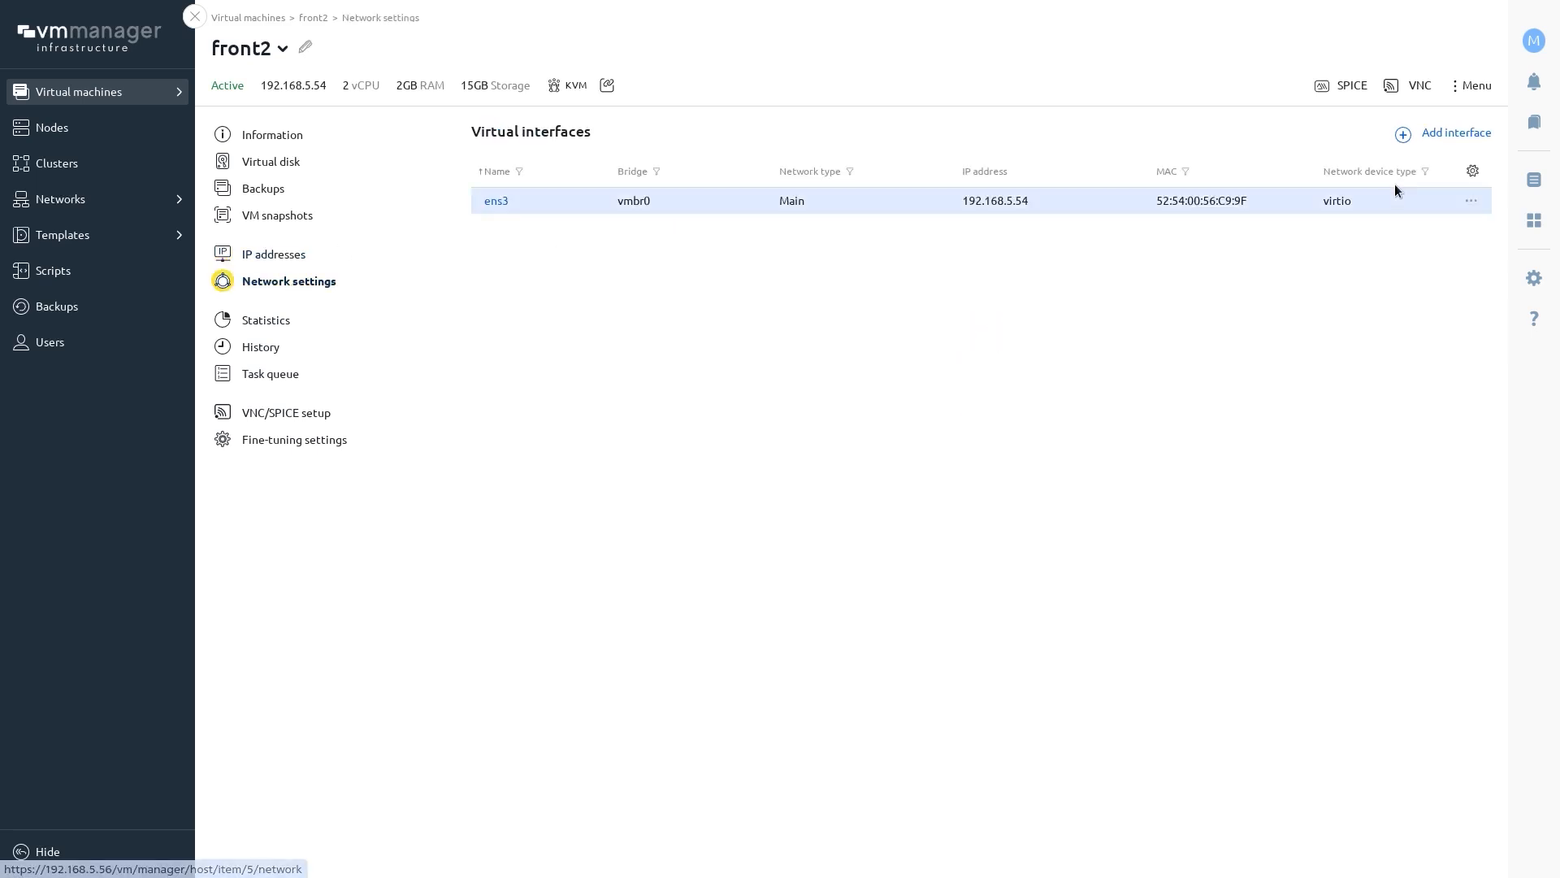
pyautogui.click(1452, 137)
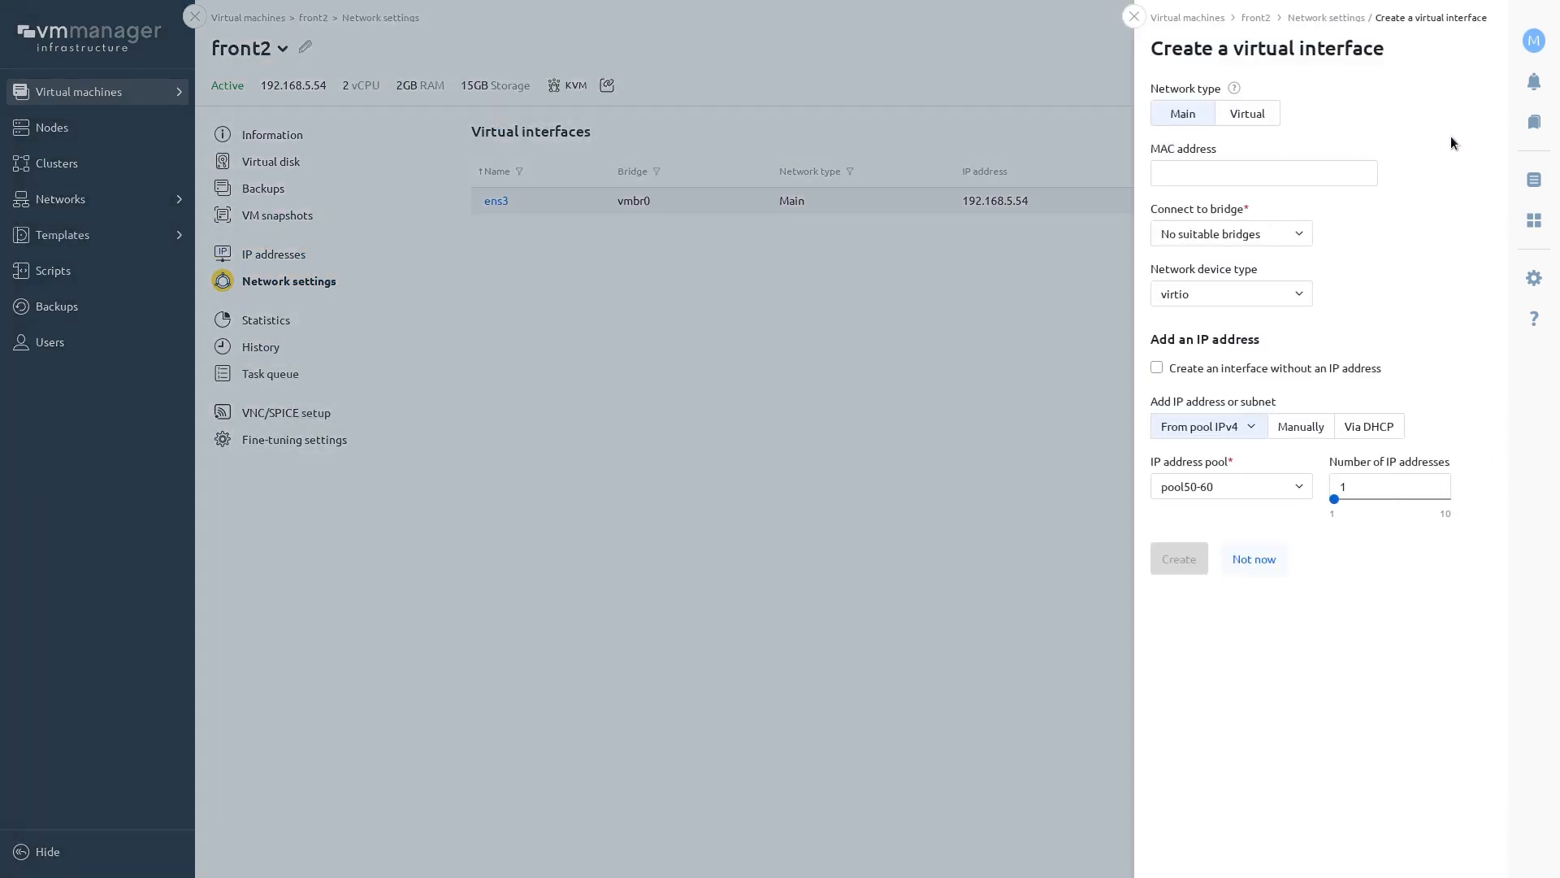
pyautogui.click(1253, 557)
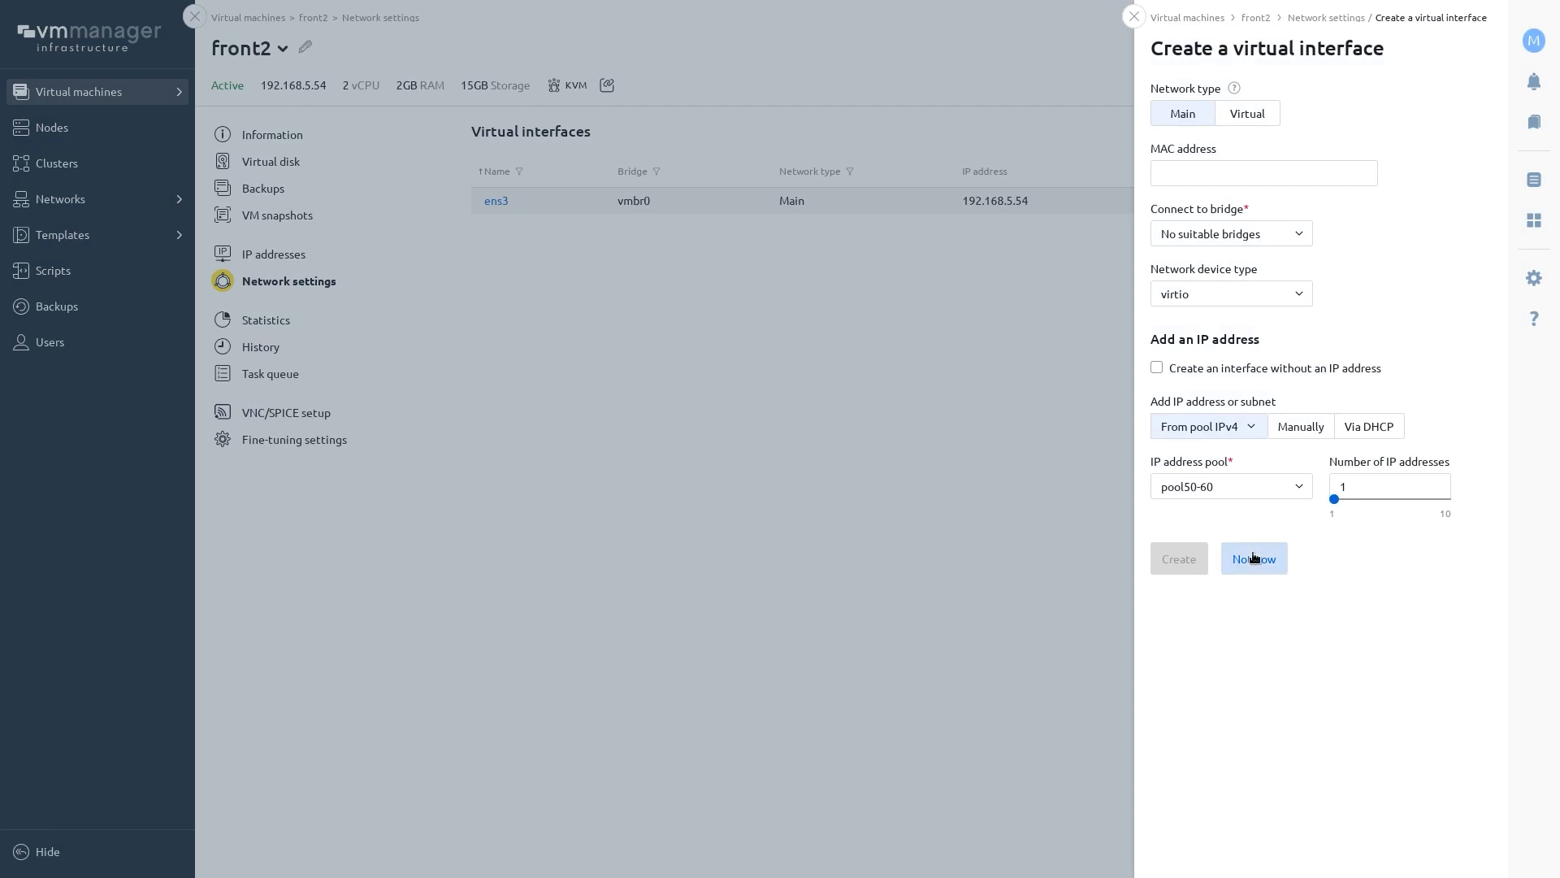
pyautogui.click(1253, 558)
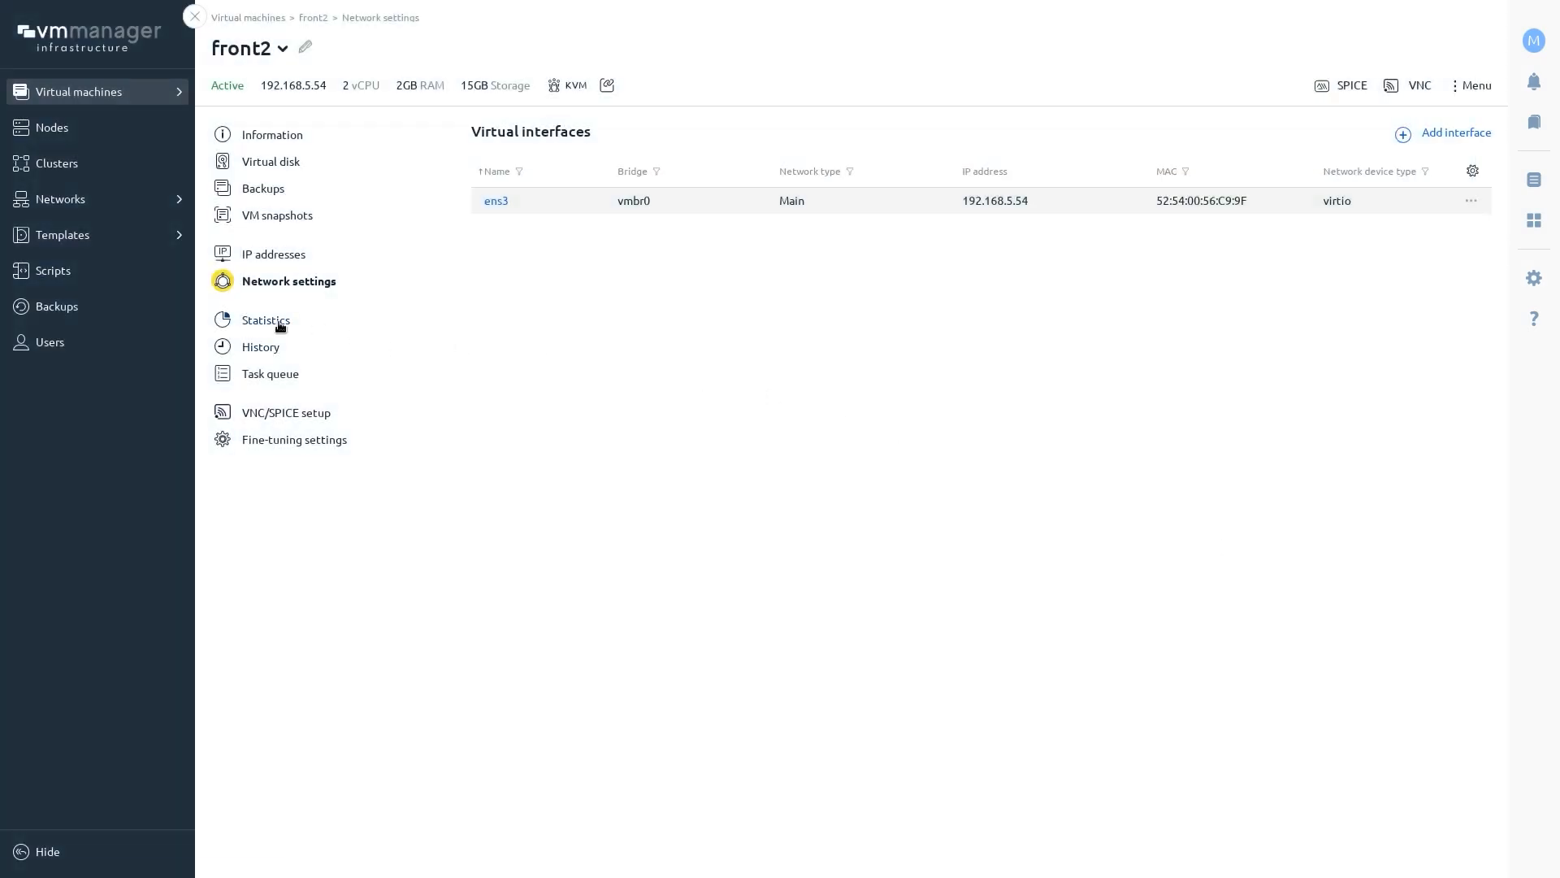
# Step: Examine front2's statistics graphs, from vCPU, RAM and storage through to incoming and outgoing traffic speed
pyautogui.click(281, 324)
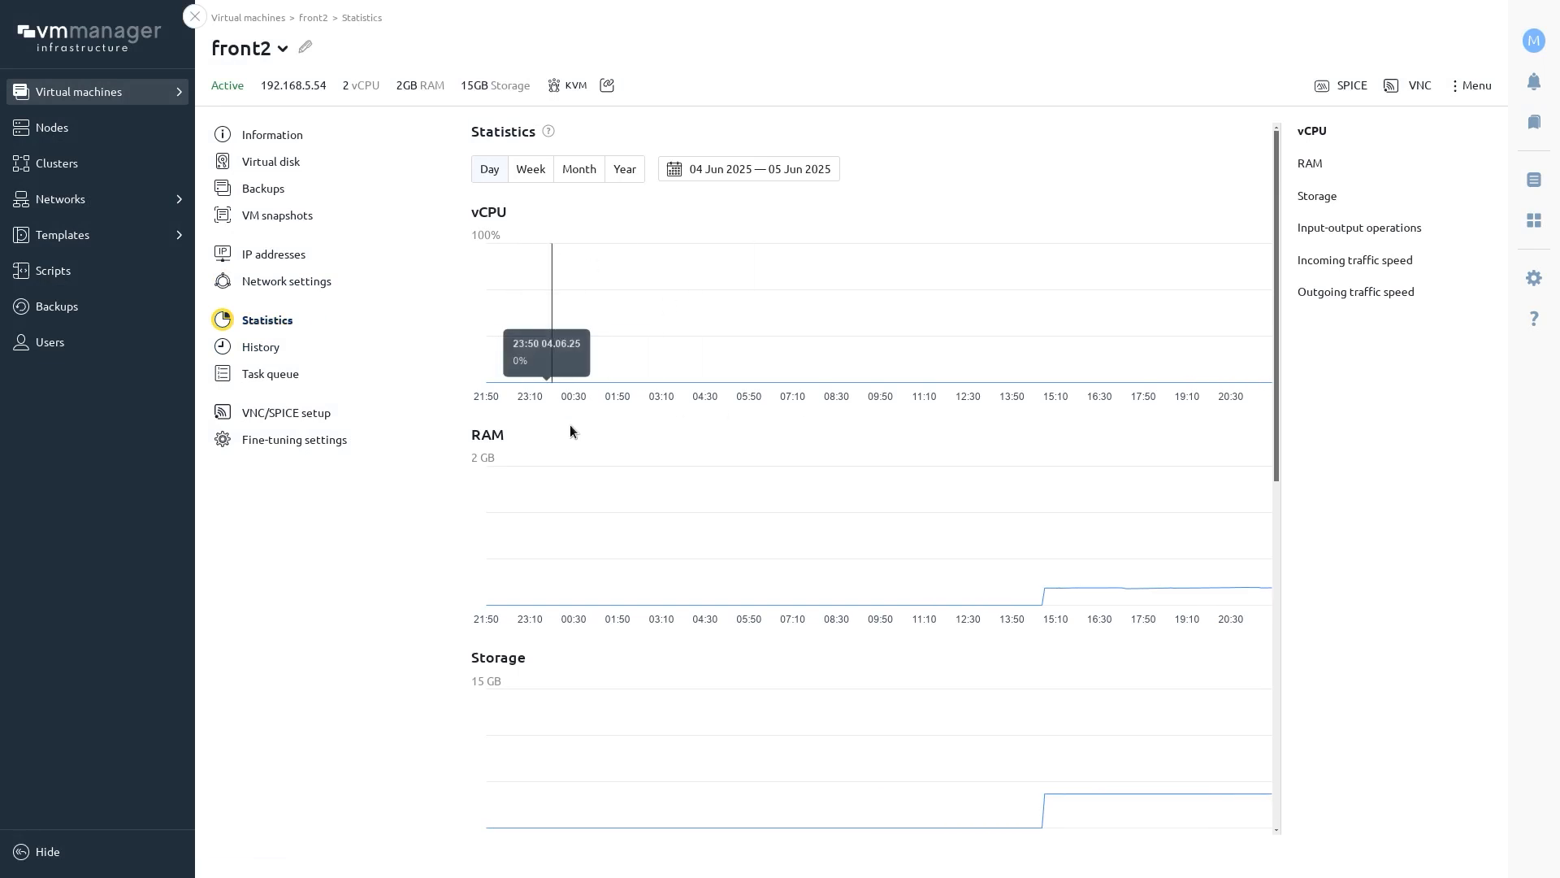
pyautogui.scroll(-6, 582, 525)
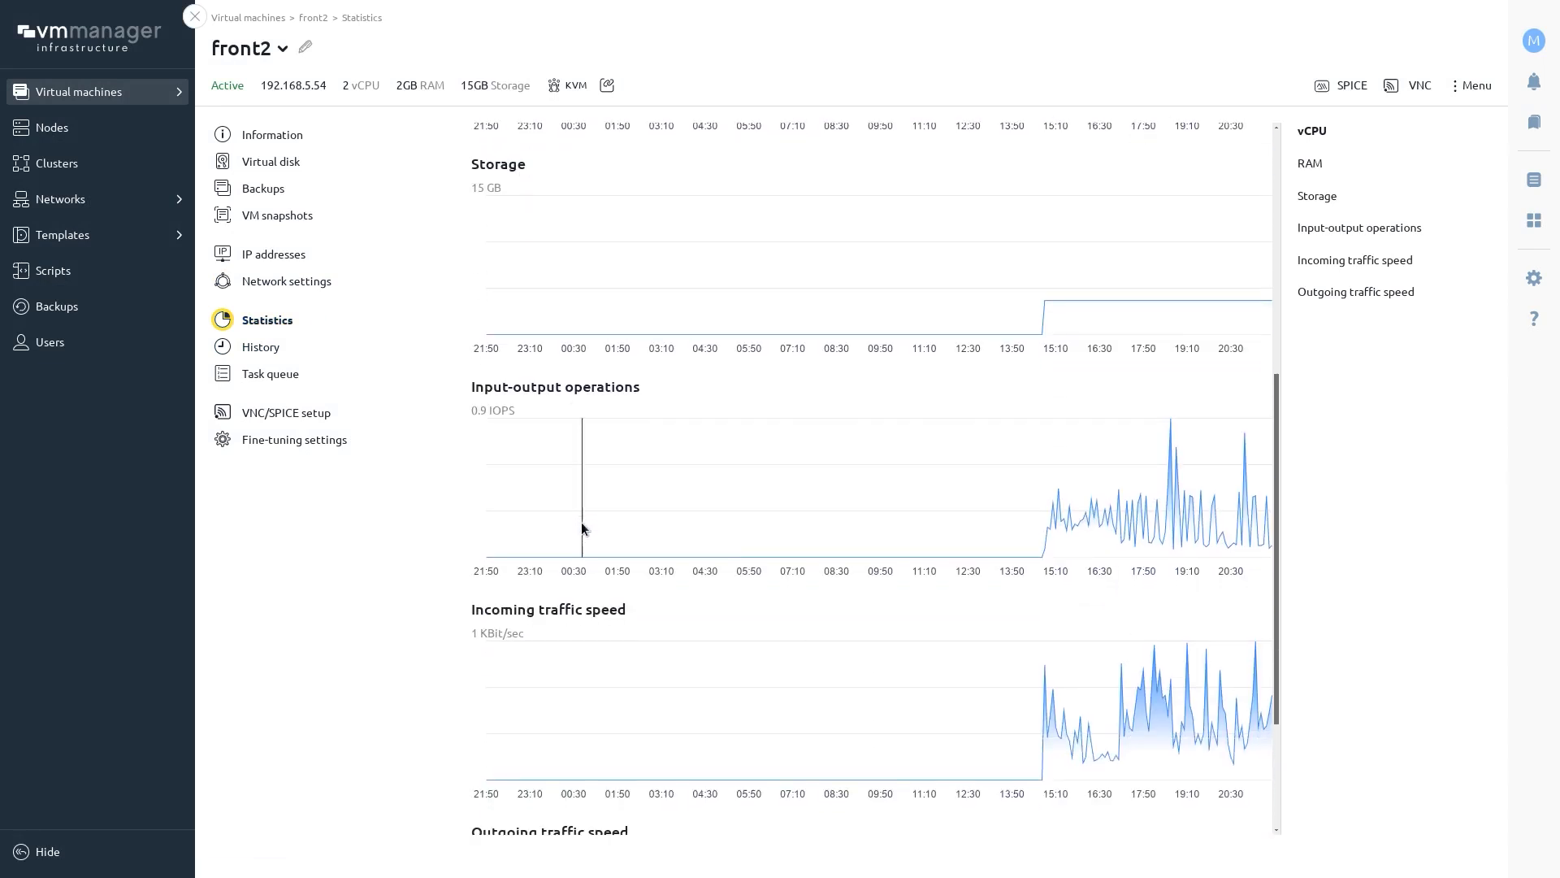
pyautogui.scroll(-3, 581, 528)
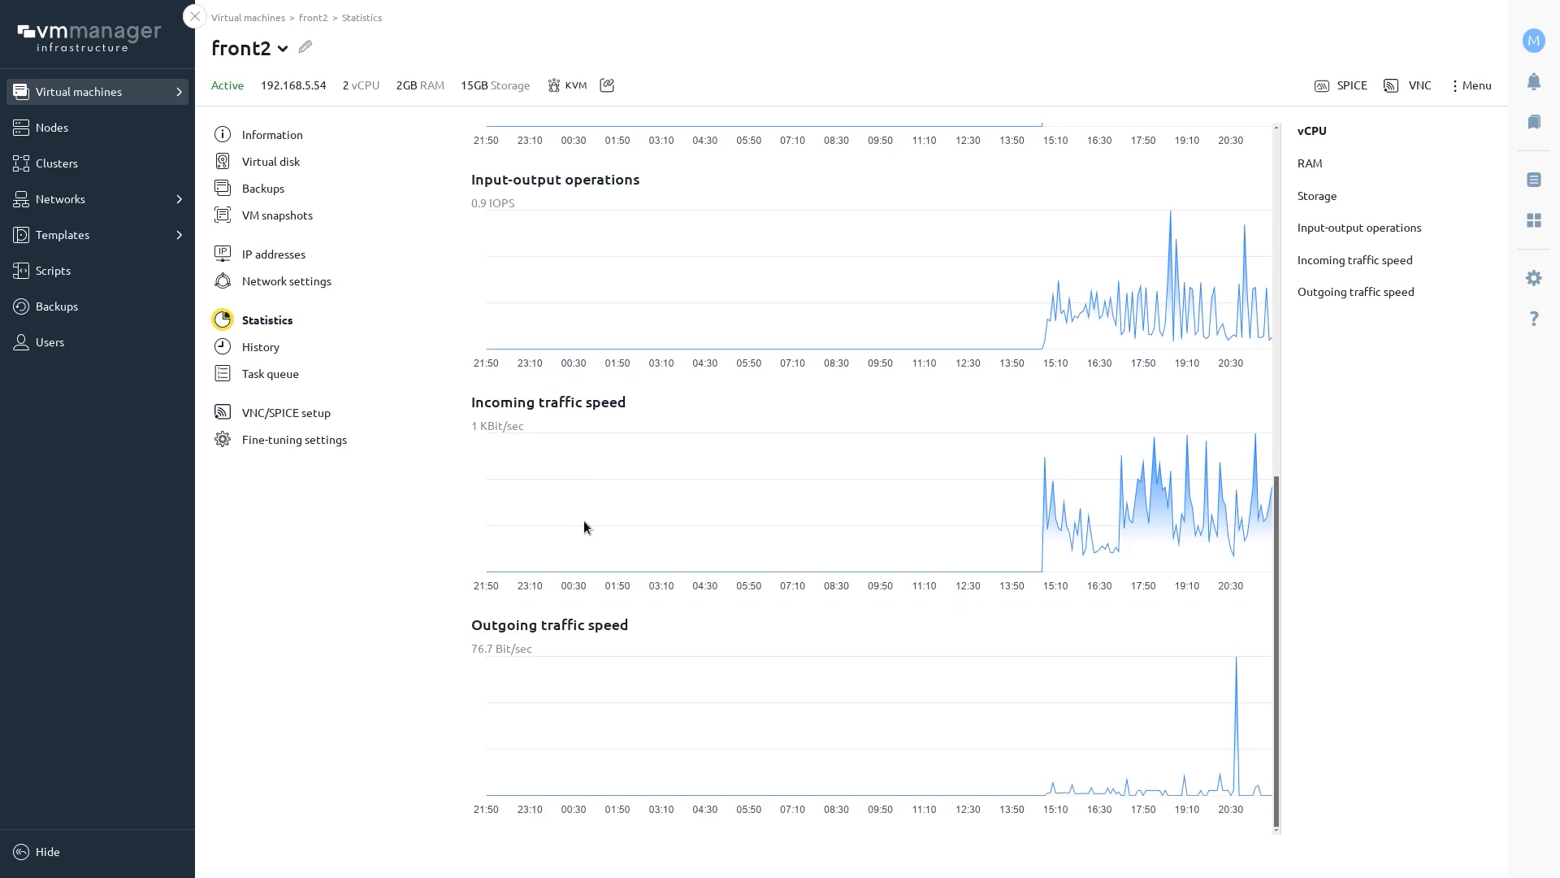
pyautogui.moveTo(585, 524)
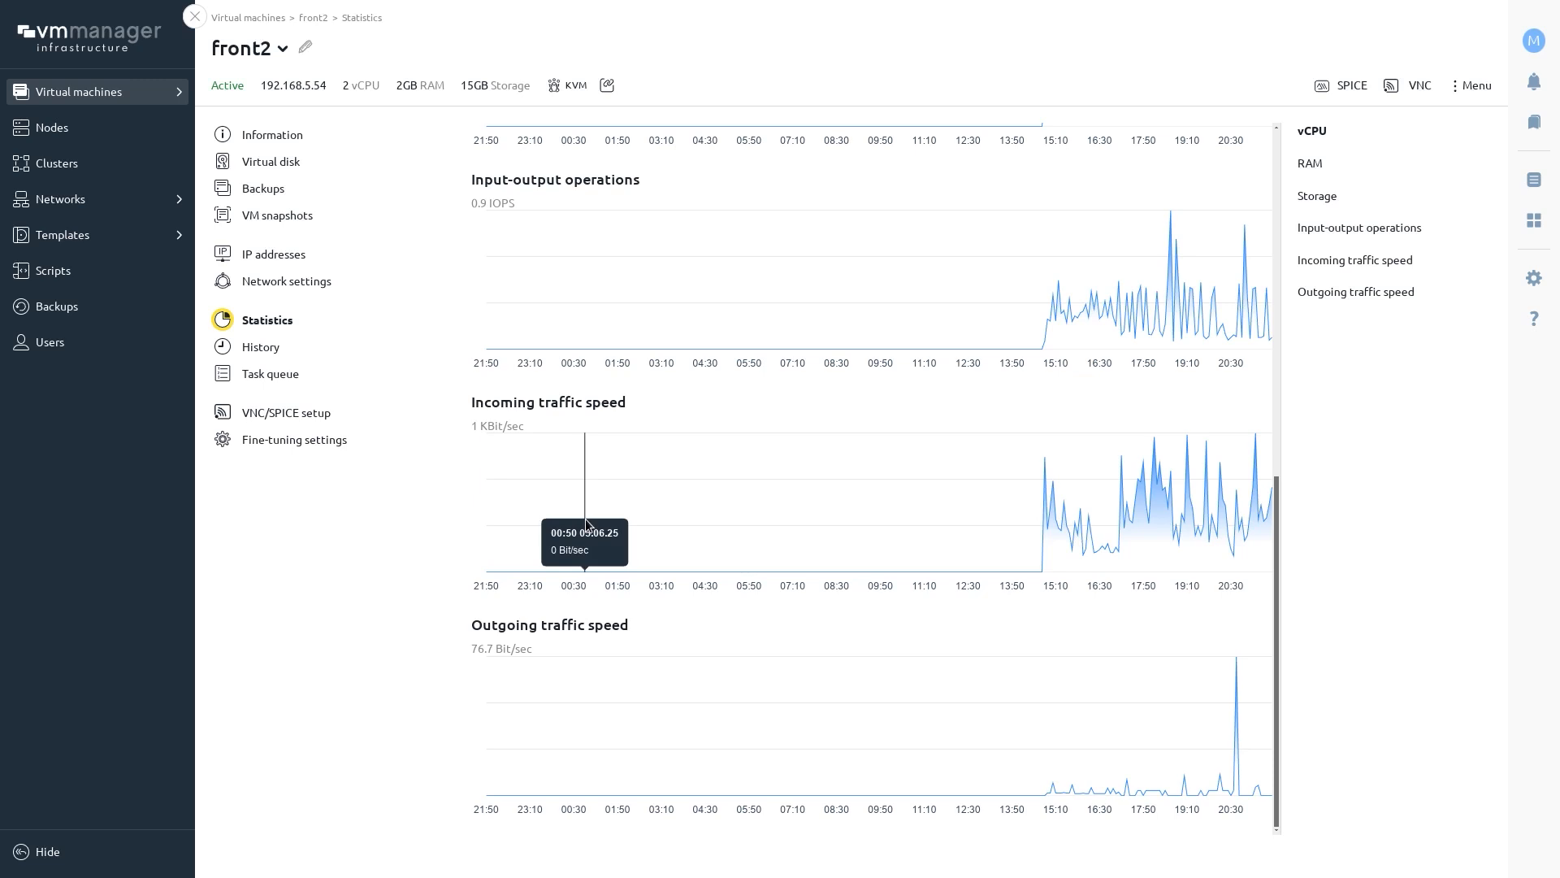
# Step: Review front2's event history and task queue, and its VNC and SPICE connection settings
pyautogui.click(276, 348)
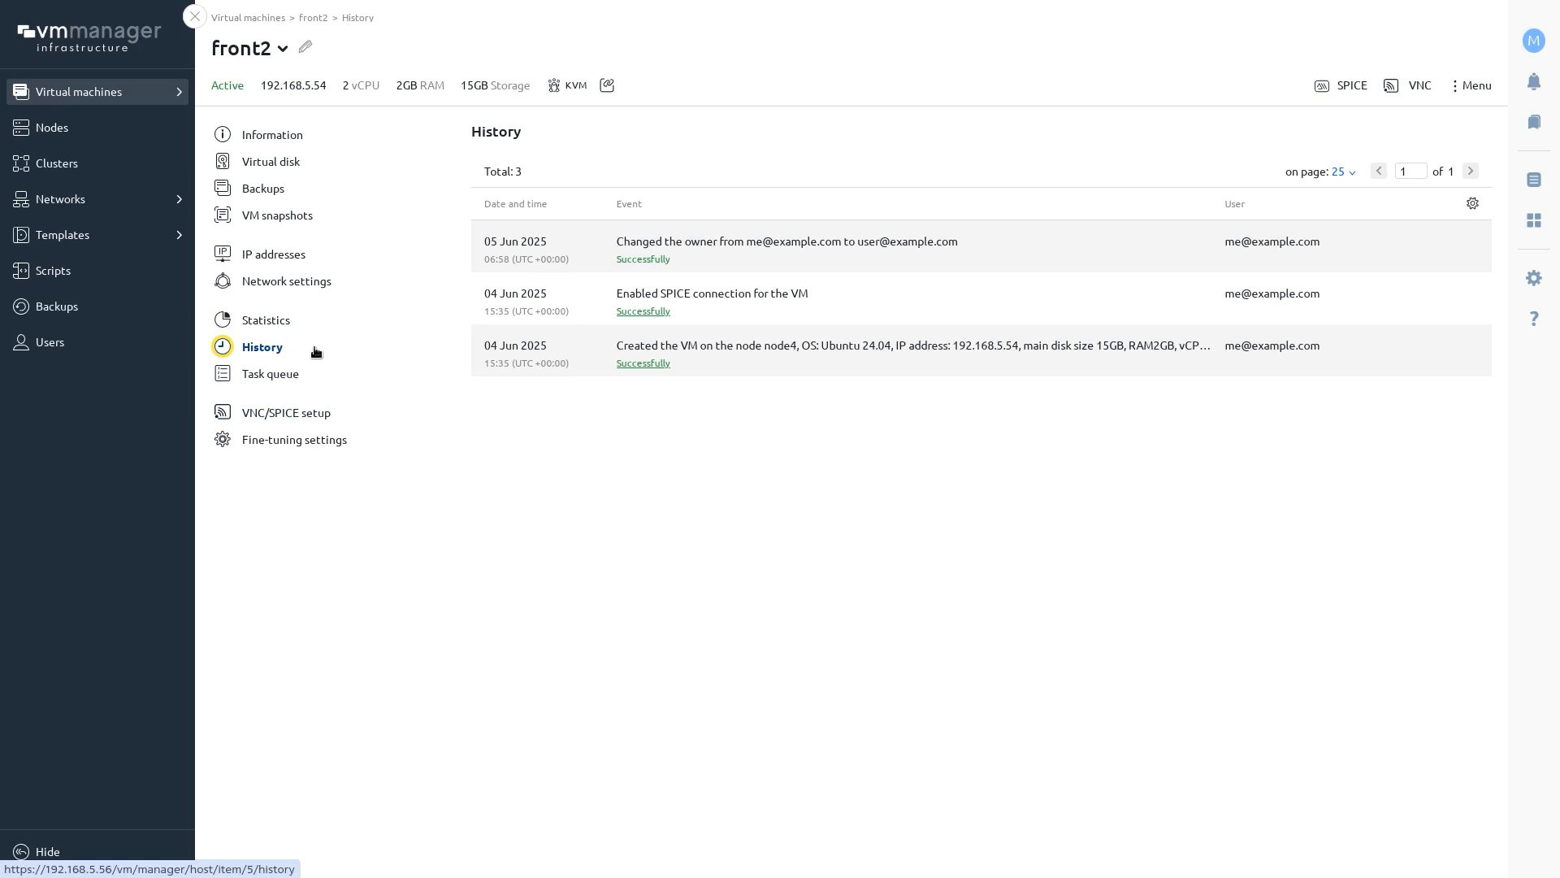
pyautogui.click(266, 376)
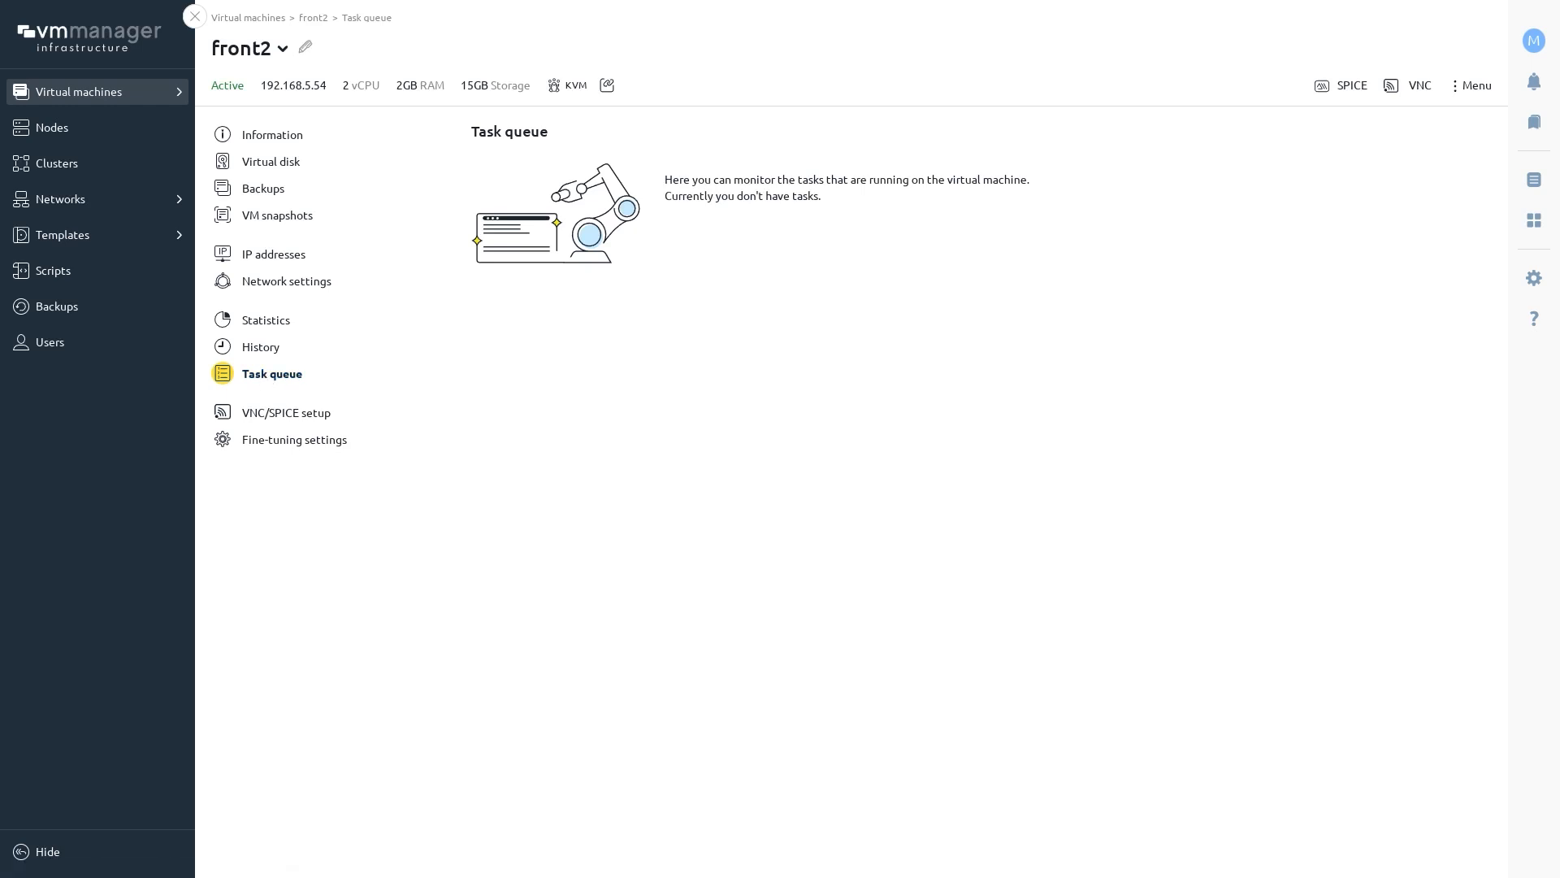
pyautogui.click(302, 418)
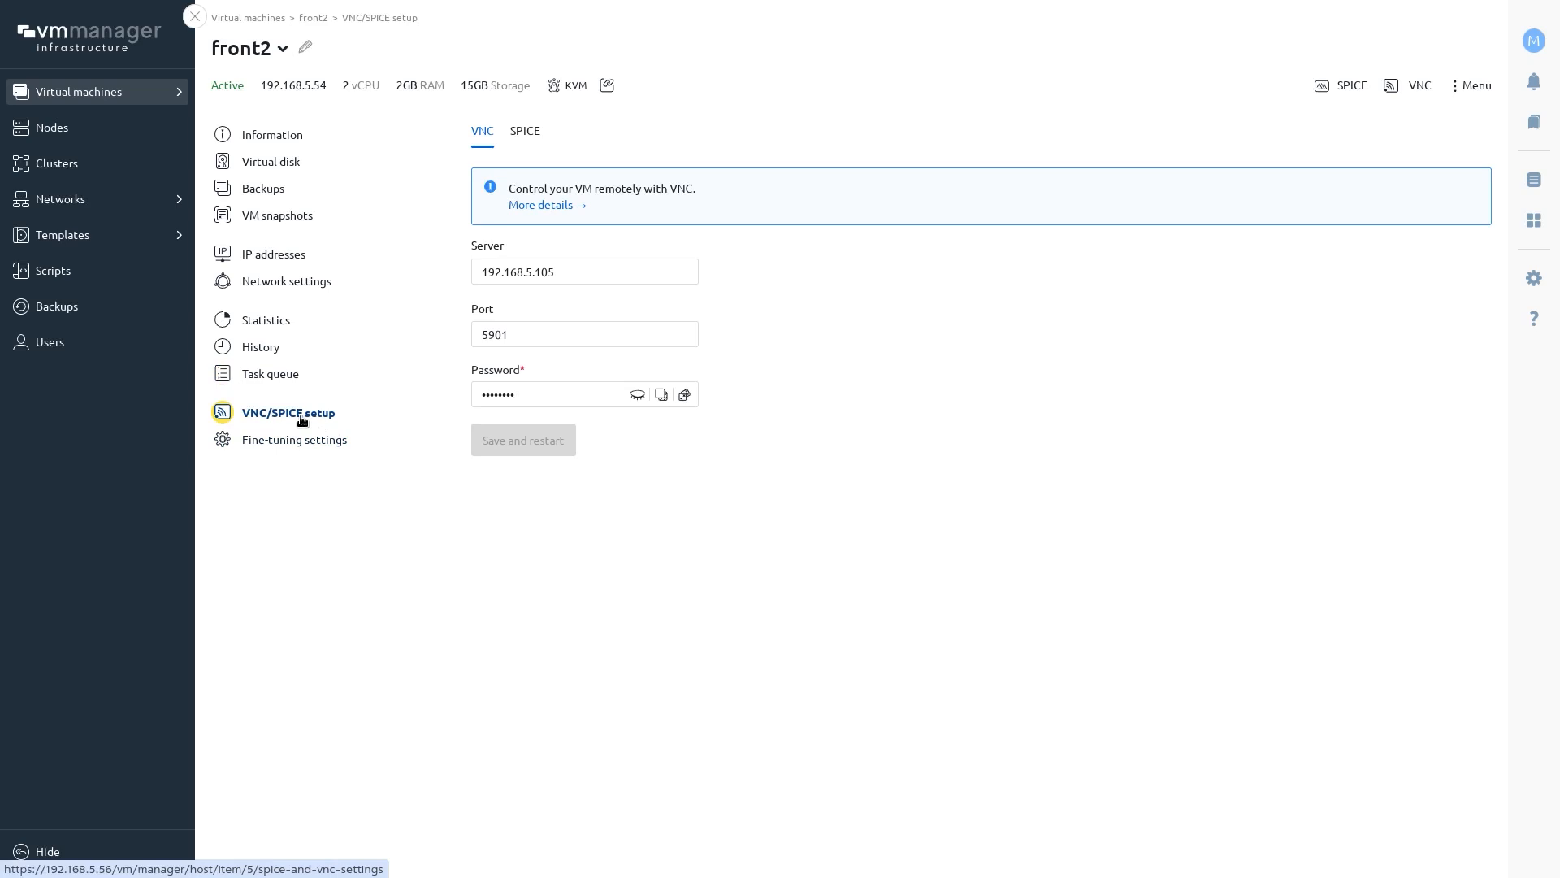
pyautogui.click(528, 133)
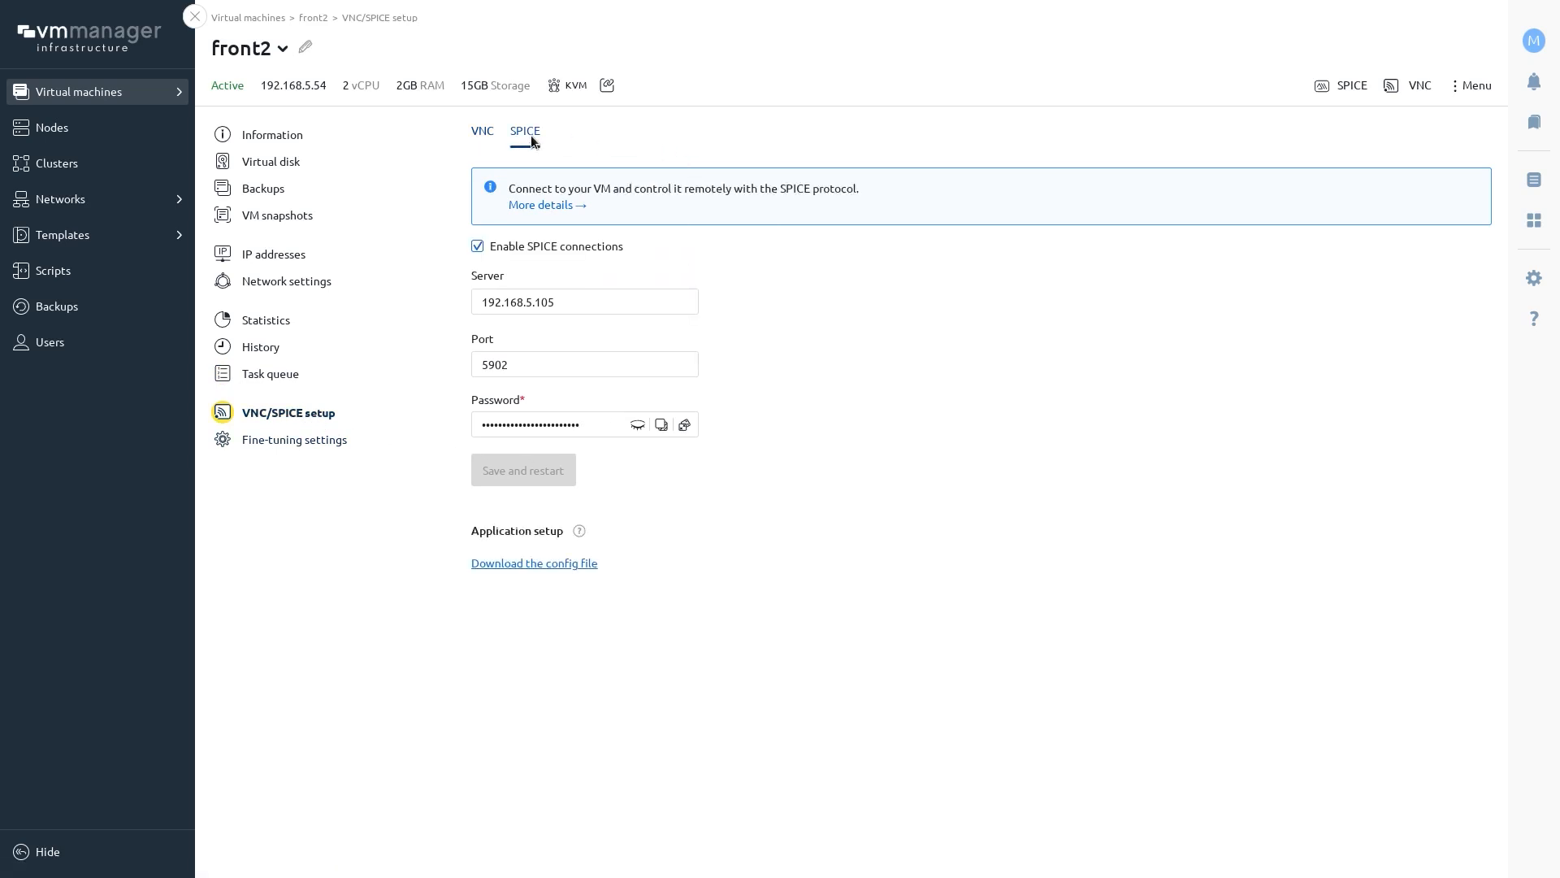
# Step: Review front2's fine-tuning resources, limits and antispoofing options without applying changes, and return to the virtual machine list
pyautogui.click(321, 441)
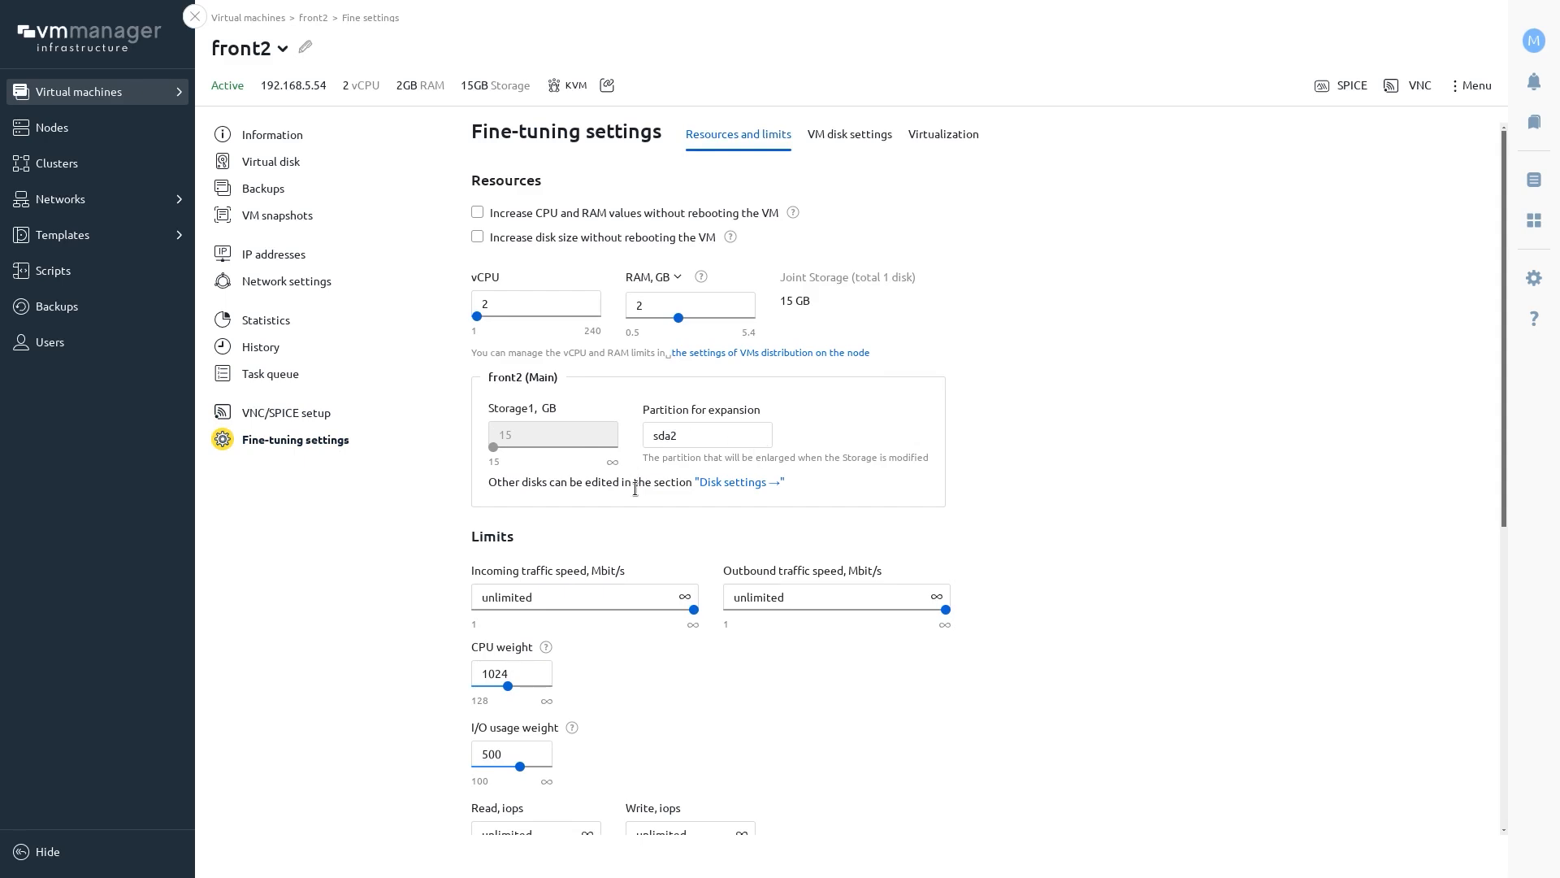
pyautogui.scroll(-2, 631, 571)
pyautogui.scroll(-4, 630, 564)
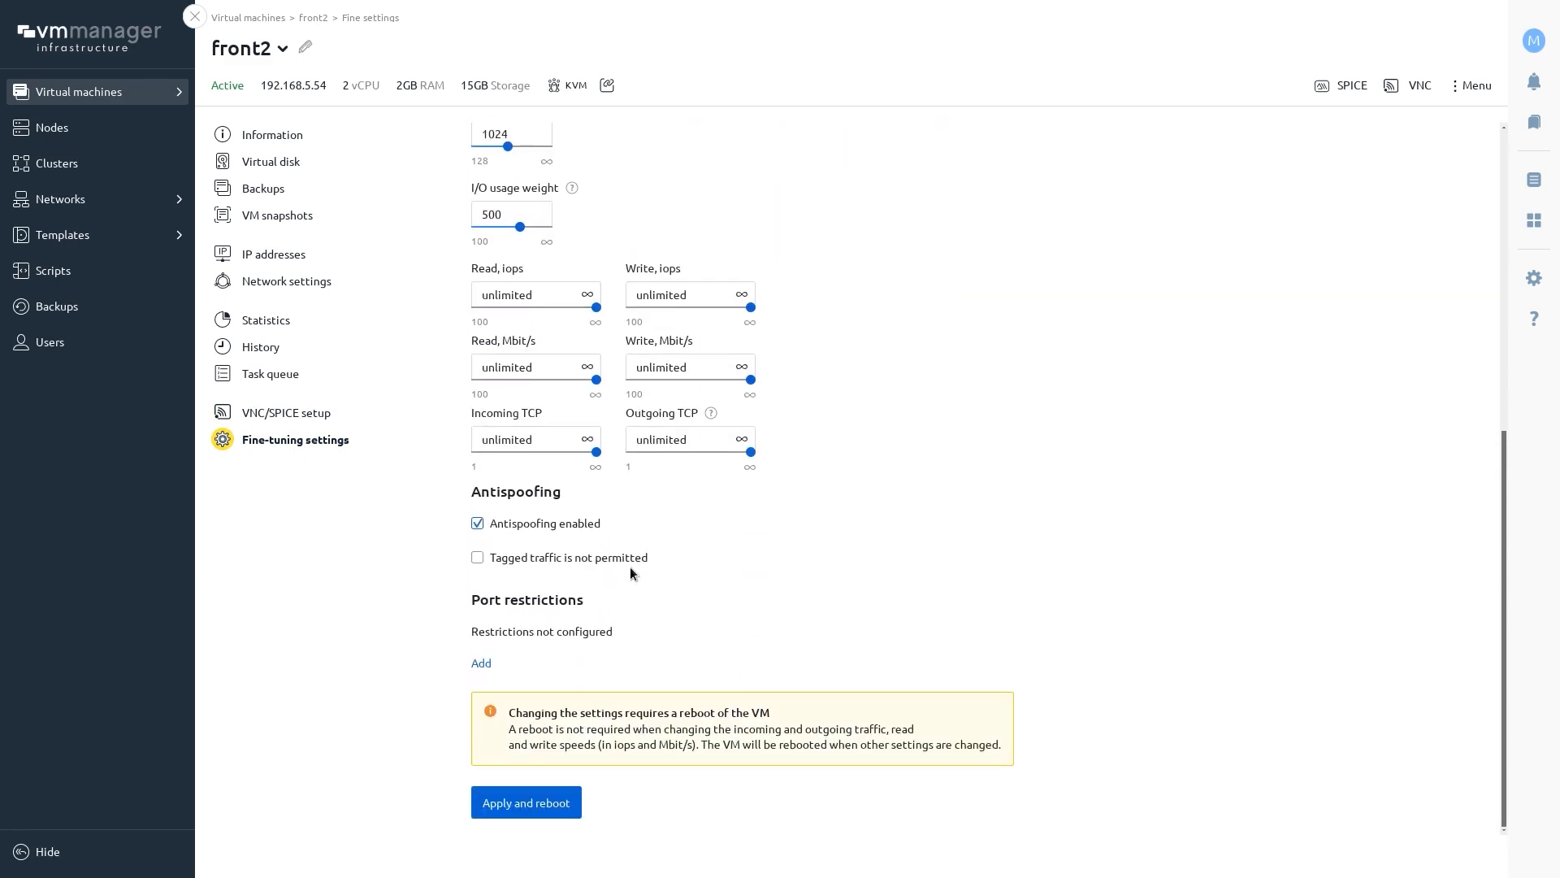
pyautogui.click(194, 18)
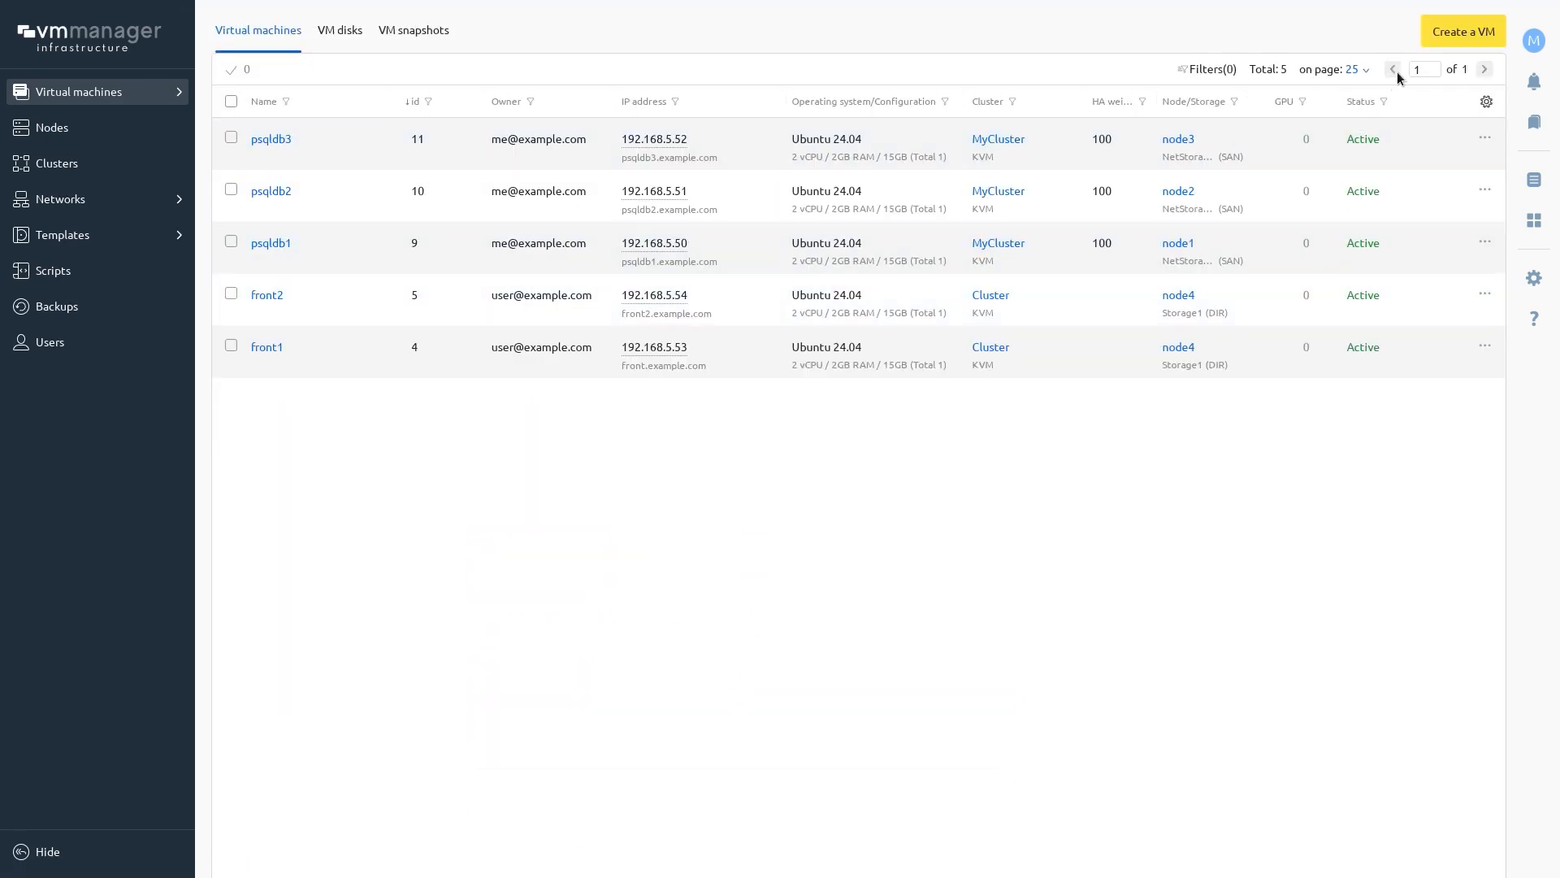
# Step: Start a new virtual machine in MyCluster with Ubuntu 24.04 and the orion configuration (2 vCPU / 2GB RAM / 15GB)
pyautogui.click(1455, 32)
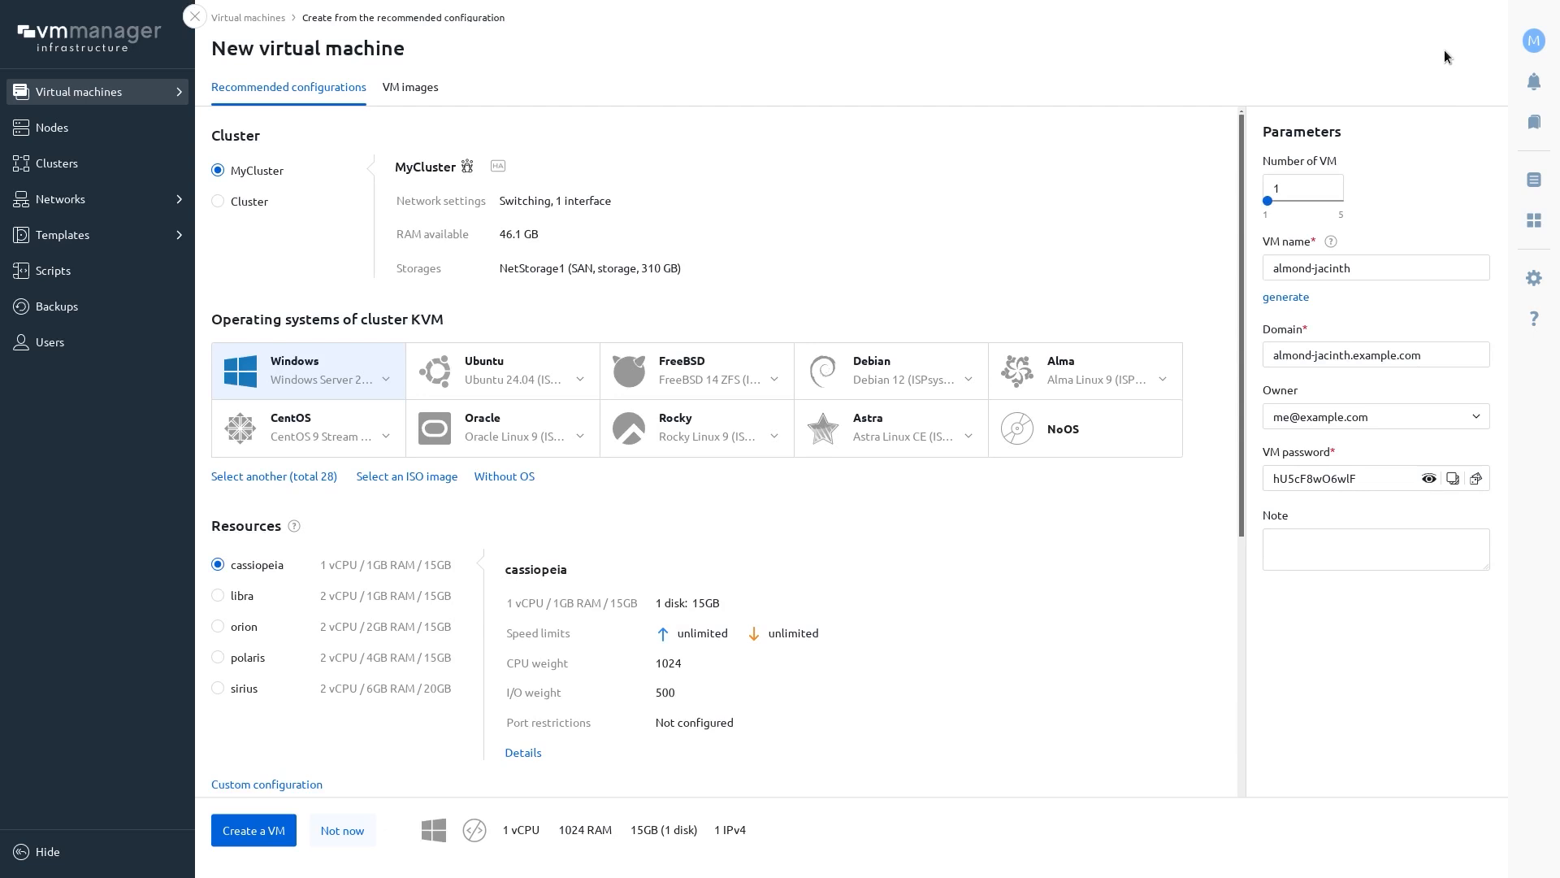
pyautogui.click(249, 201)
pyautogui.click(258, 177)
pyautogui.click(494, 370)
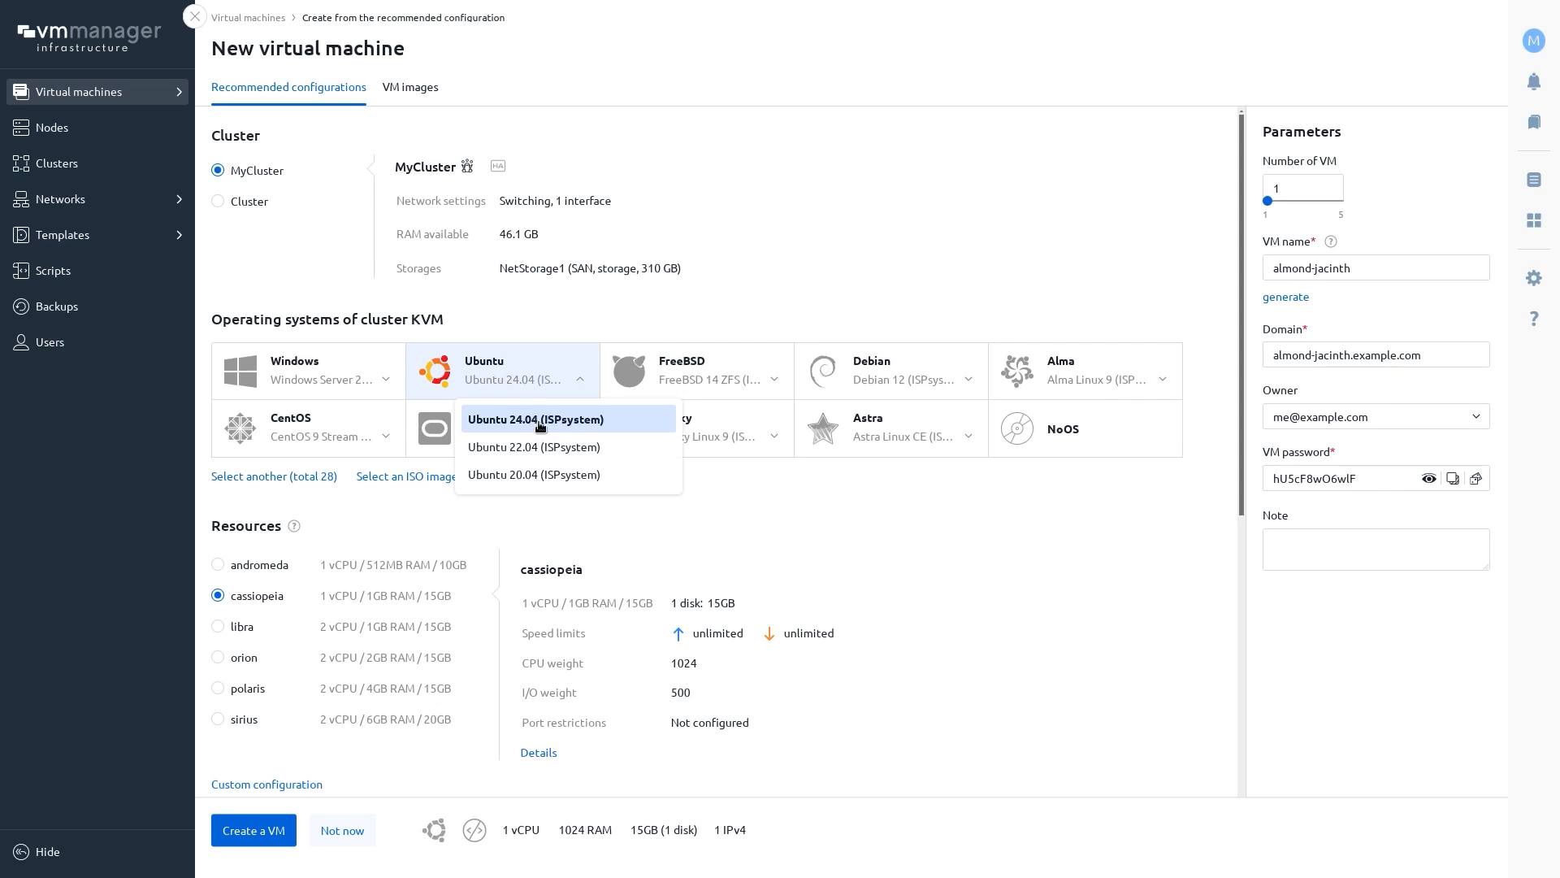
pyautogui.click(368, 530)
pyautogui.scroll(-2, 361, 536)
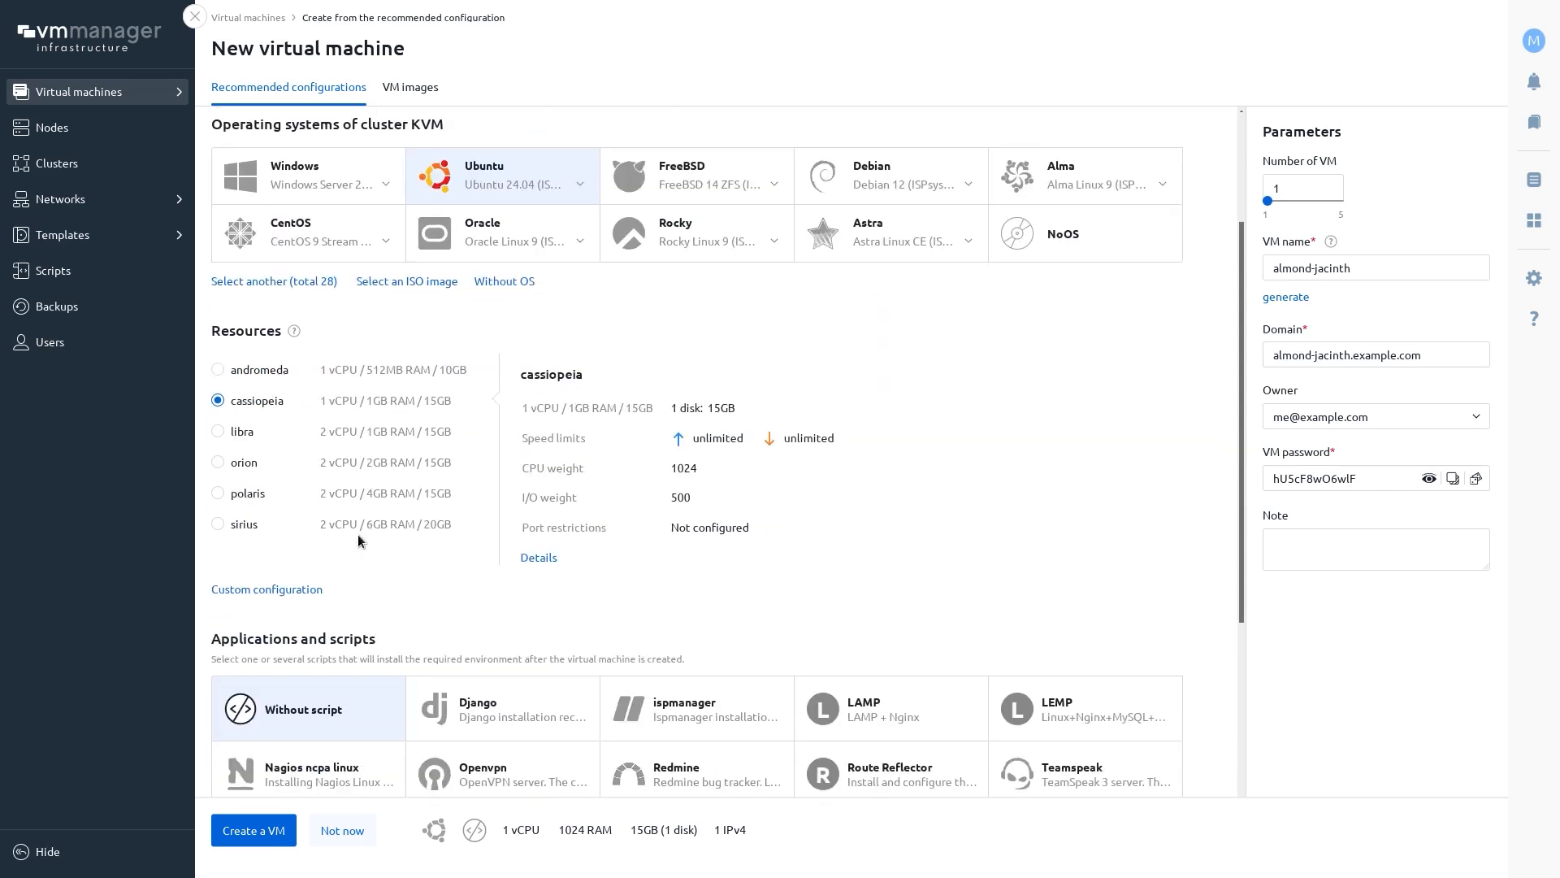
pyautogui.click(245, 467)
# Step: Try selecting the Openvpn and Zabbix proxy scripts with Zabbix proxy first in start priority, leaving the script selection without applying it
pyautogui.scroll(-3, 489, 495)
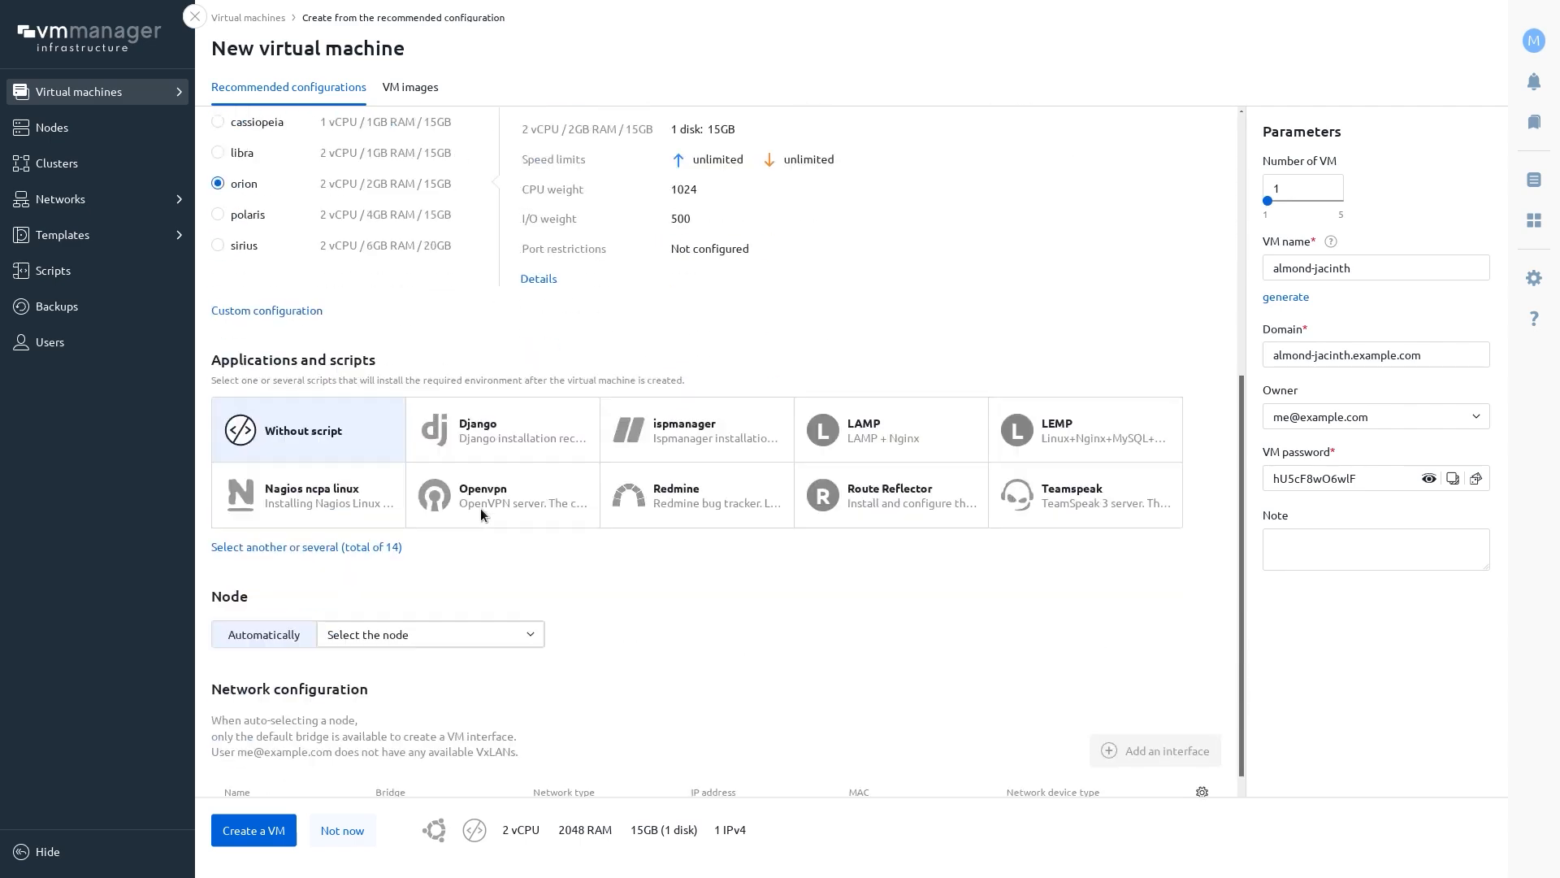
pyautogui.click(371, 535)
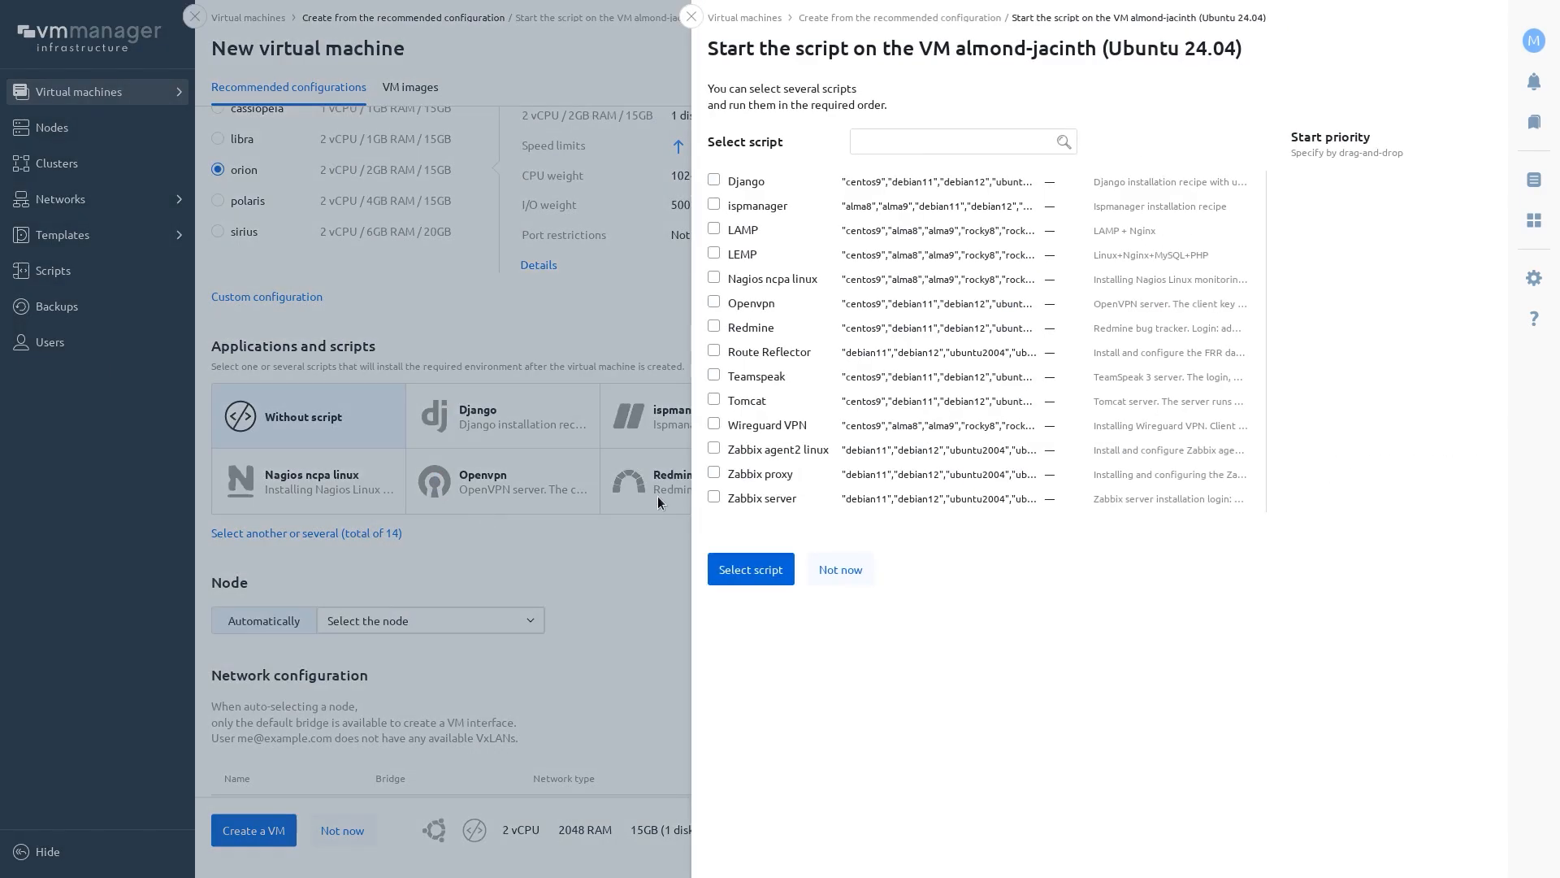
pyautogui.click(718, 305)
pyautogui.click(715, 474)
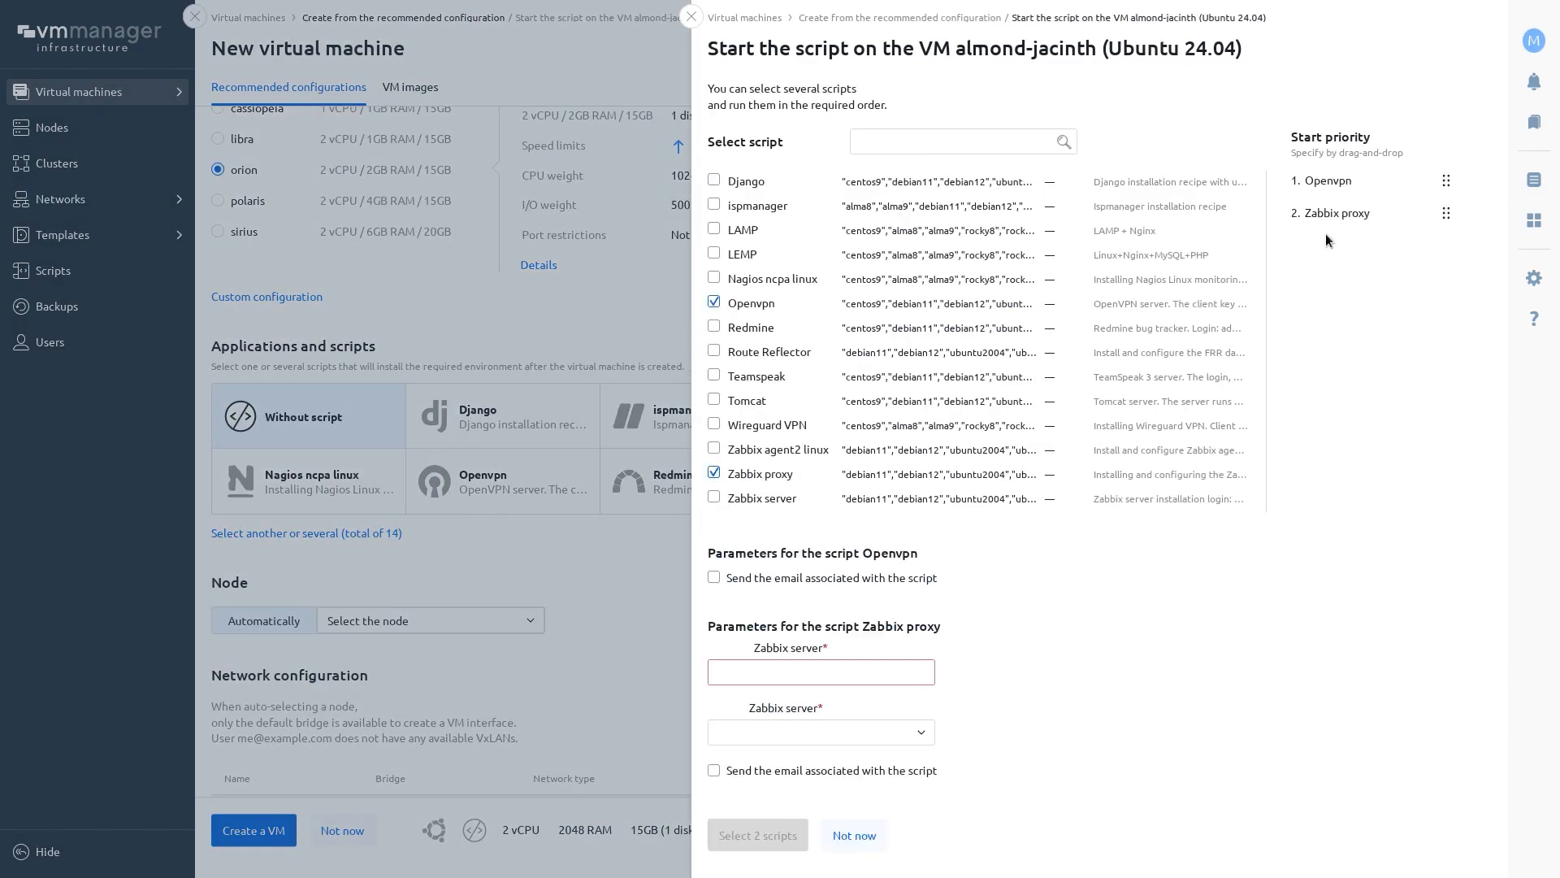
pyautogui.moveTo(1331, 215); pyautogui.dragTo(1331, 172)
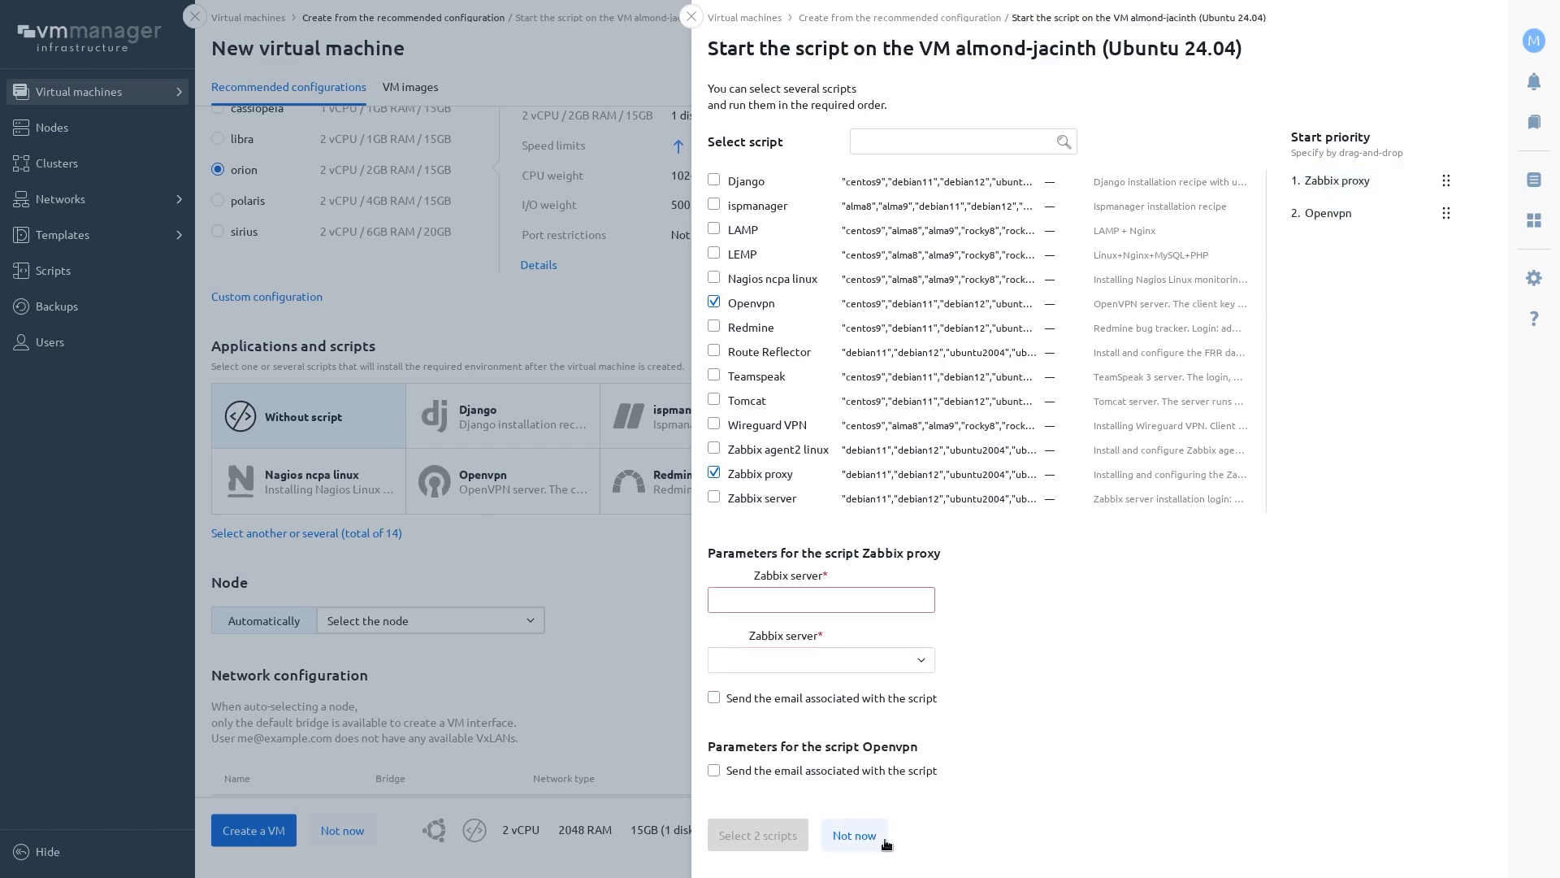
pyautogui.click(855, 836)
# Step: Place the new virtual machine on node2 instead of automatic node selection
pyautogui.click(412, 625)
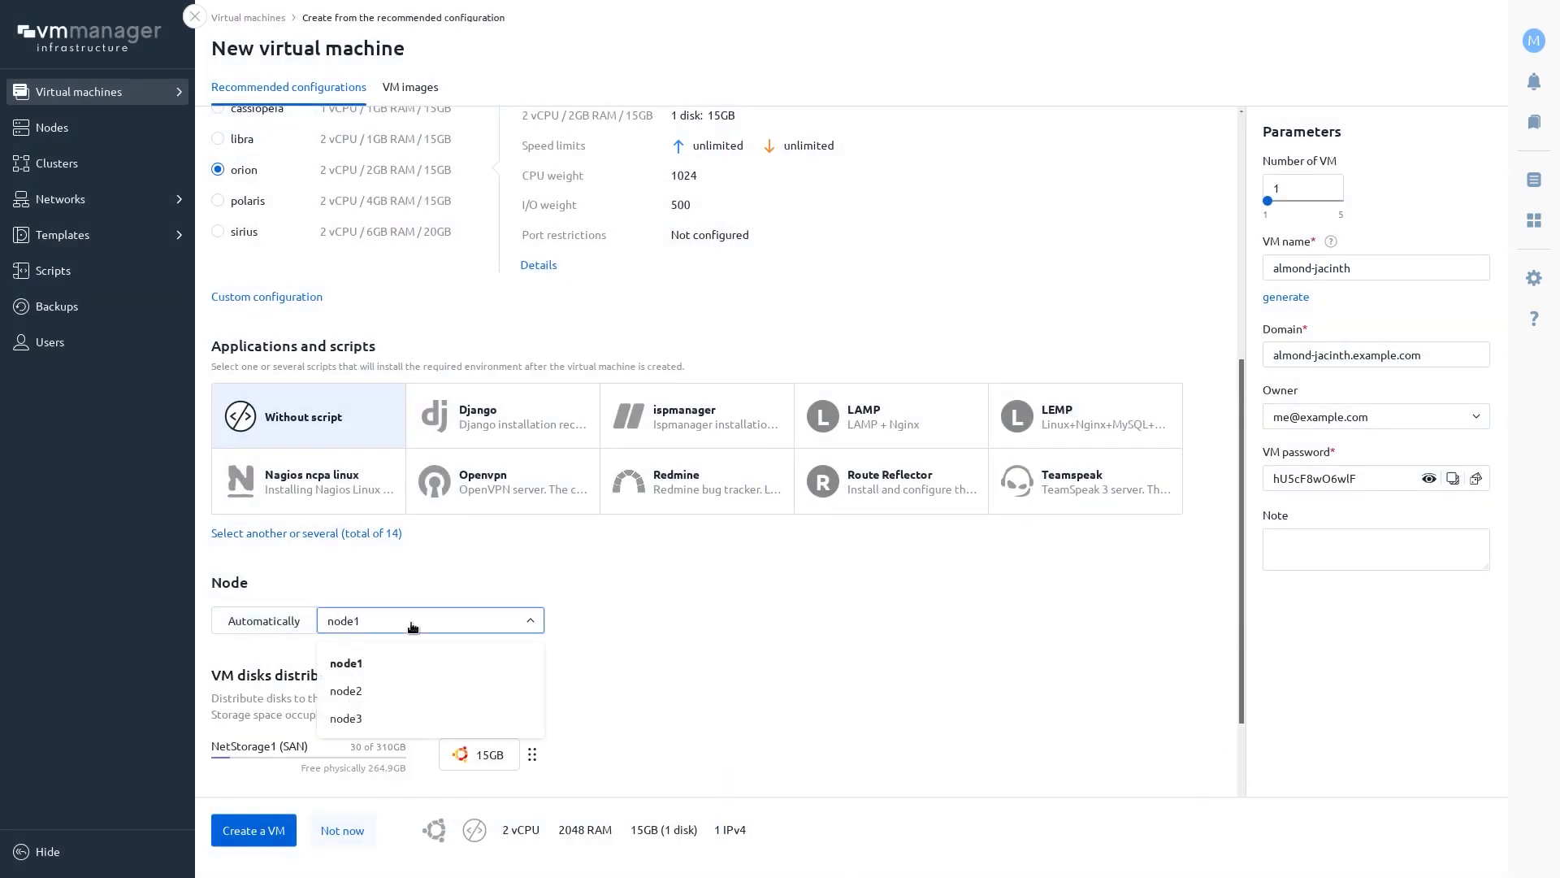
pyautogui.scroll(-1, 412, 624)
pyautogui.click(414, 553)
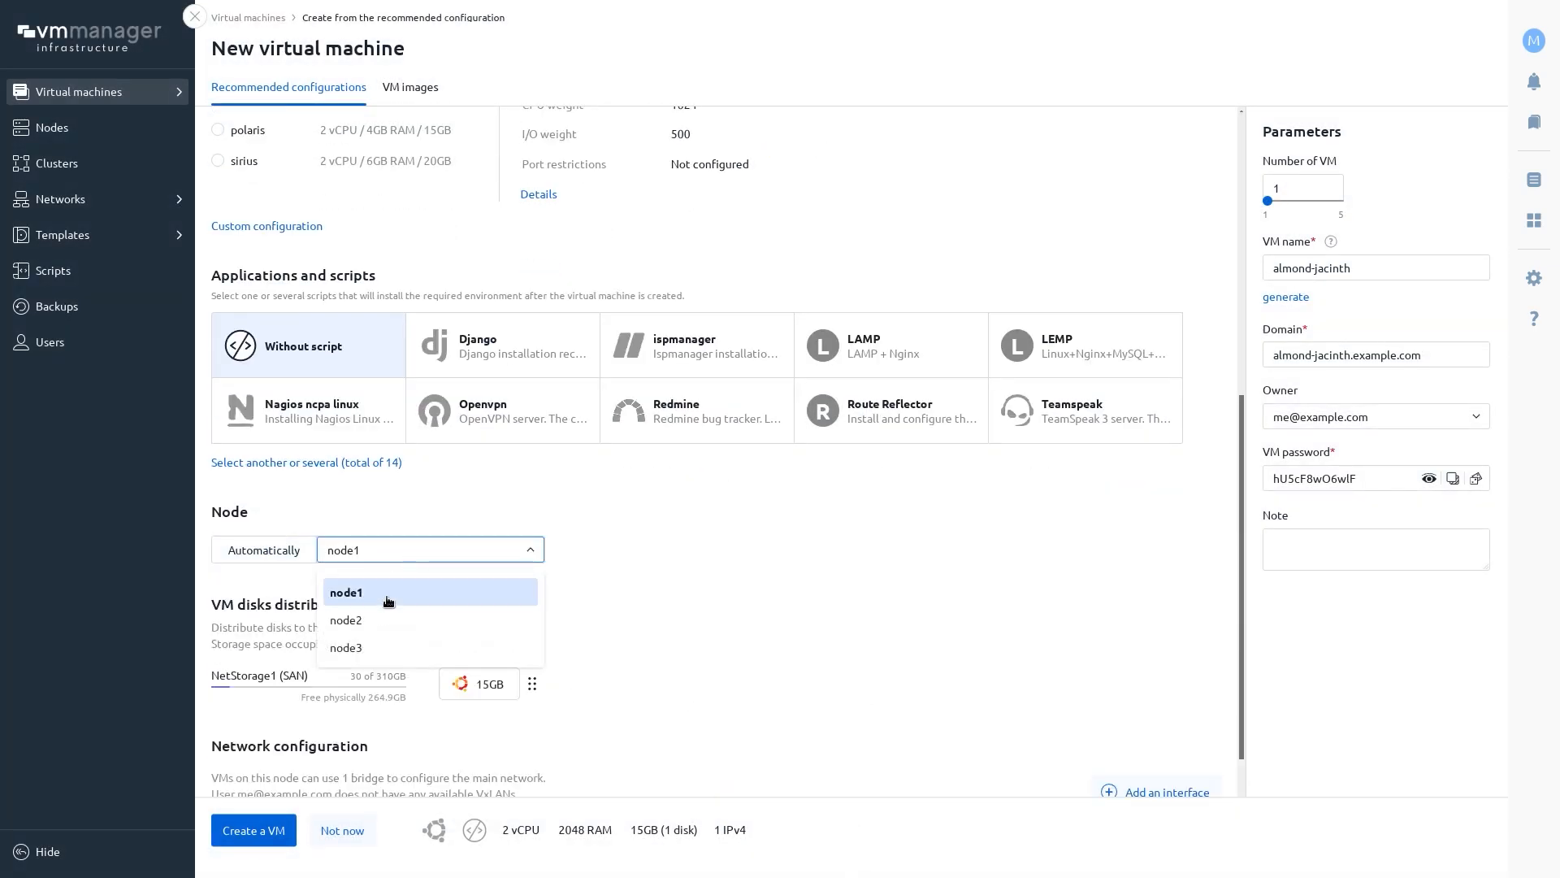
pyautogui.click(383, 621)
pyautogui.scroll(-1, 925, 668)
pyautogui.scroll(-1, 925, 670)
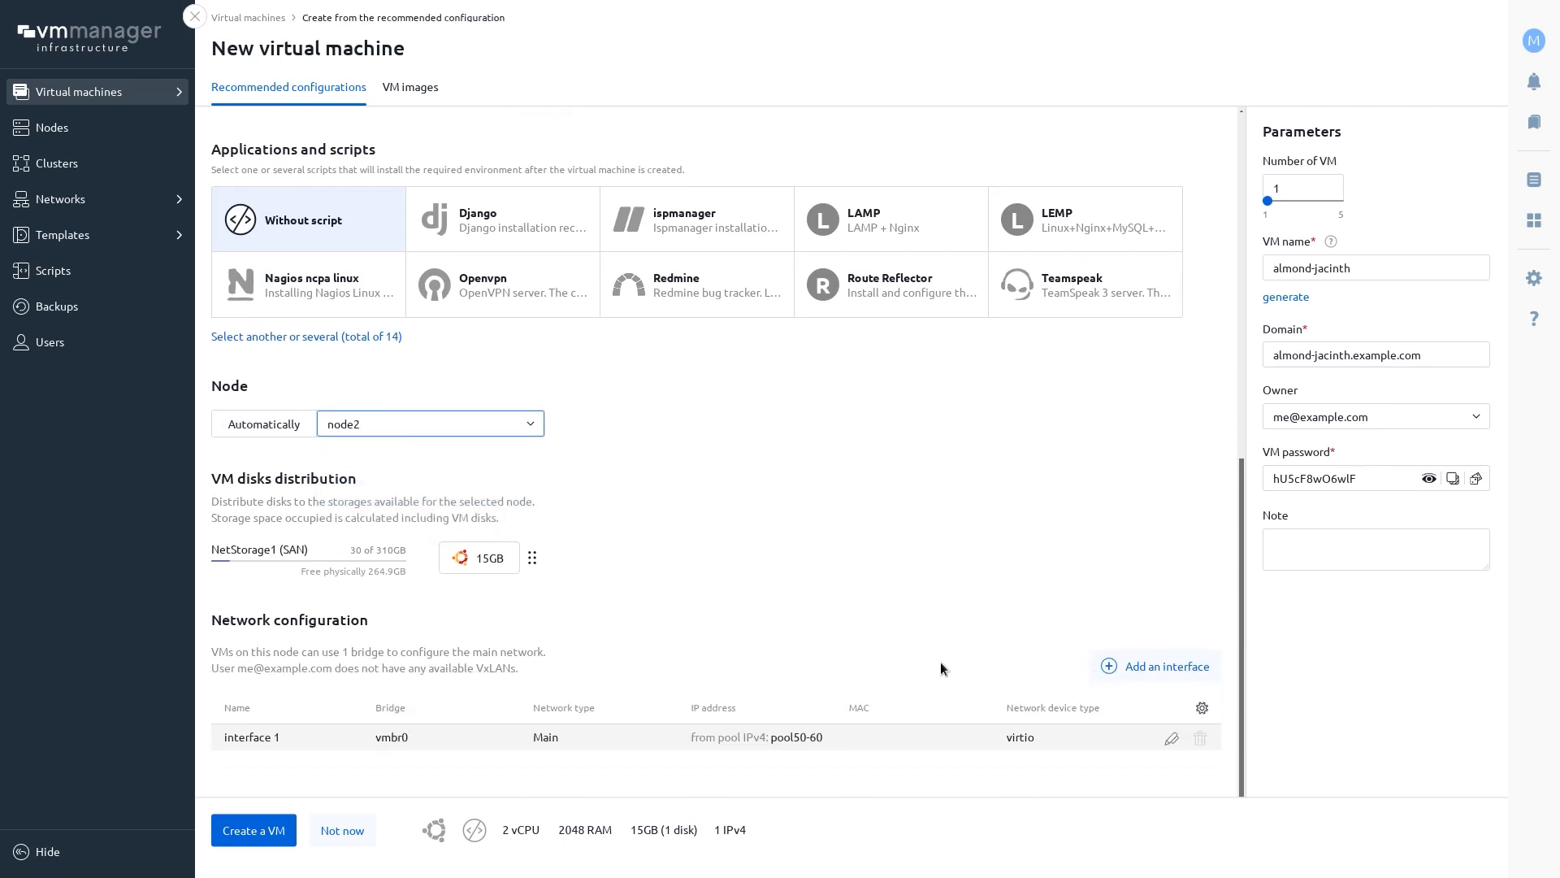
# Step: Review interface 1's bridge, network device type and IP assignment options (pool, manual, DHCP), and leave without saving
pyautogui.click(1171, 738)
pyautogui.click(1231, 170)
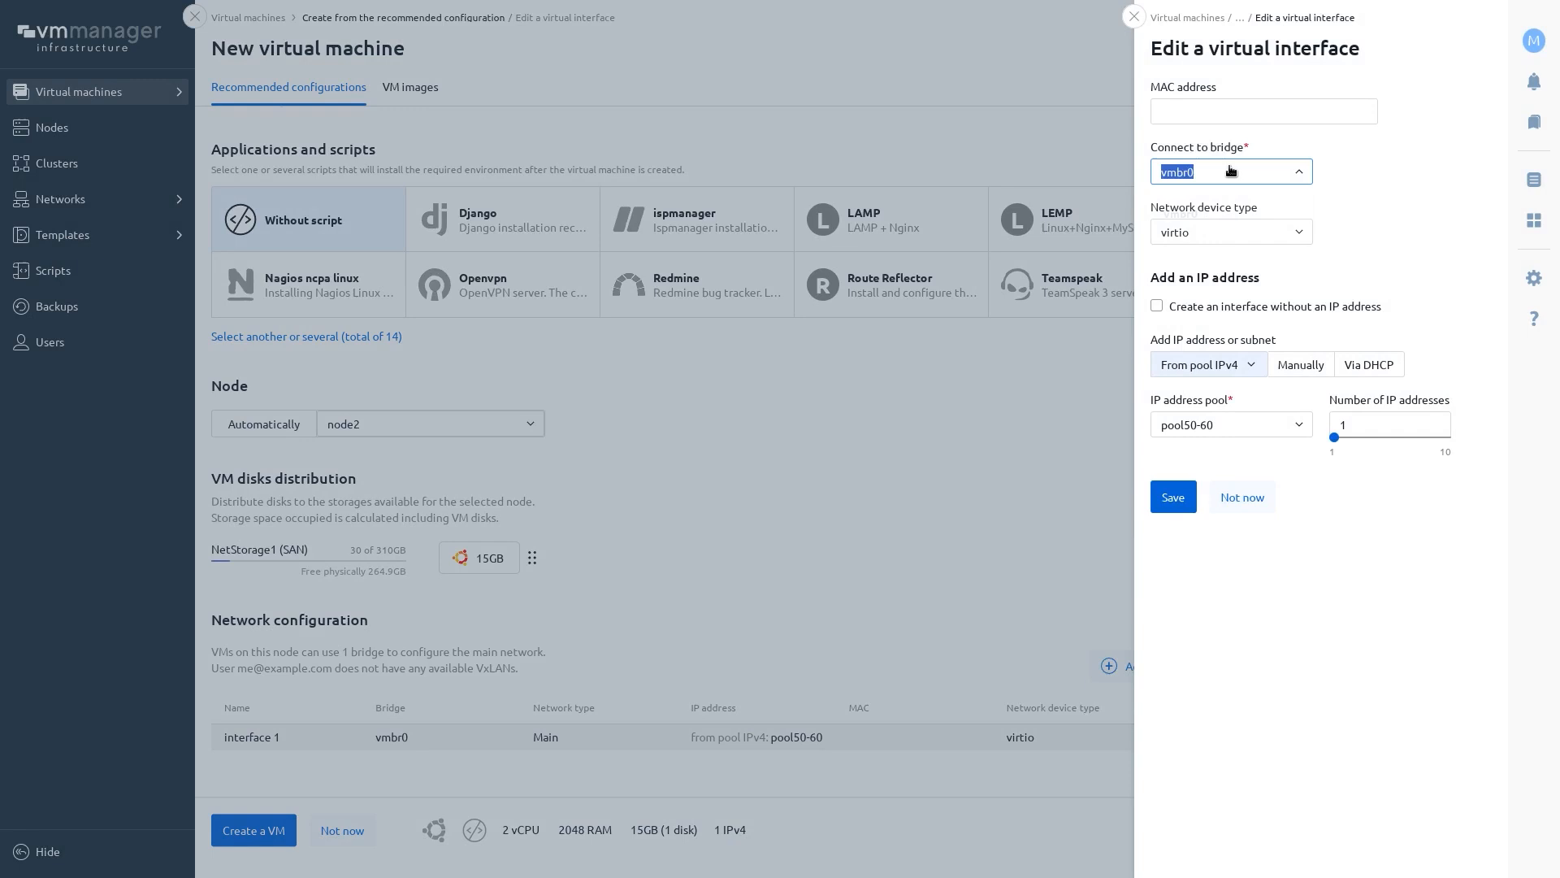
pyautogui.click(1233, 170)
pyautogui.click(1251, 233)
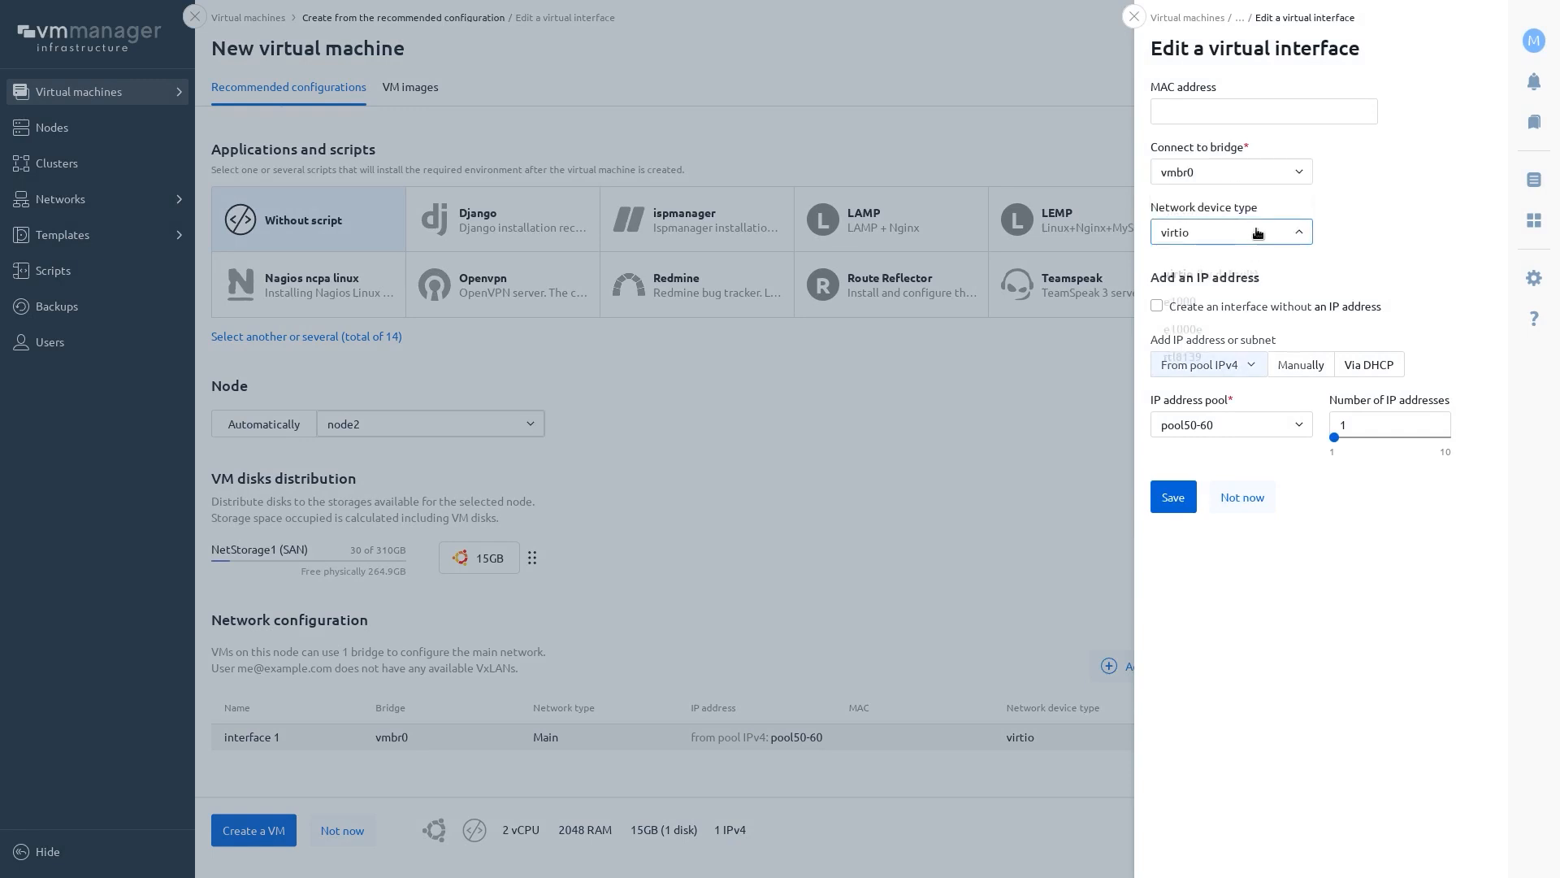
pyautogui.click(1190, 270)
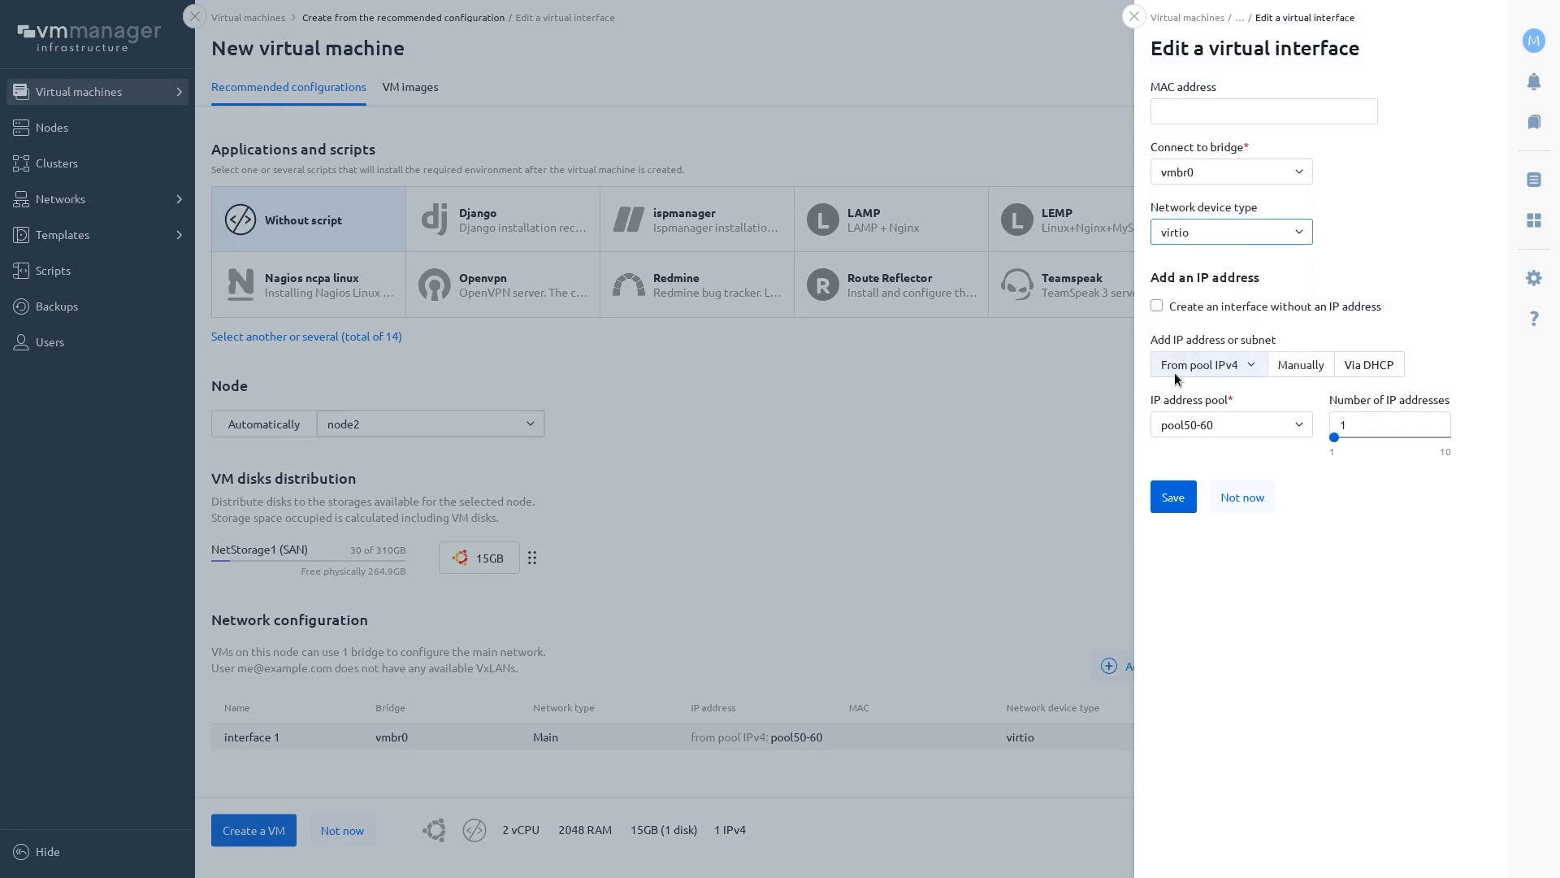
pyautogui.click(1311, 371)
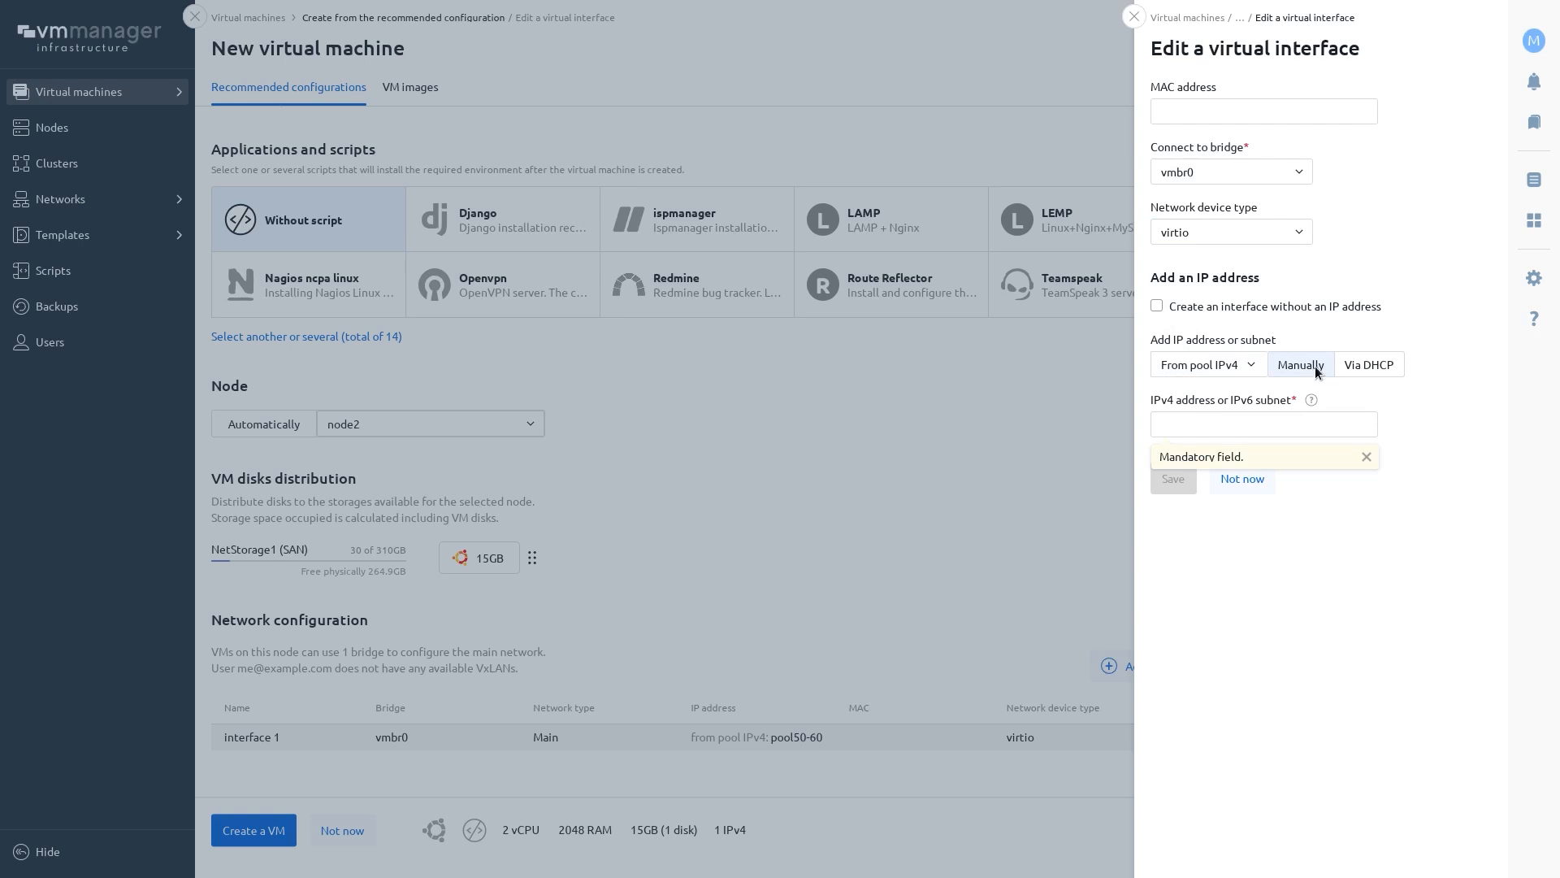
pyautogui.click(1369, 367)
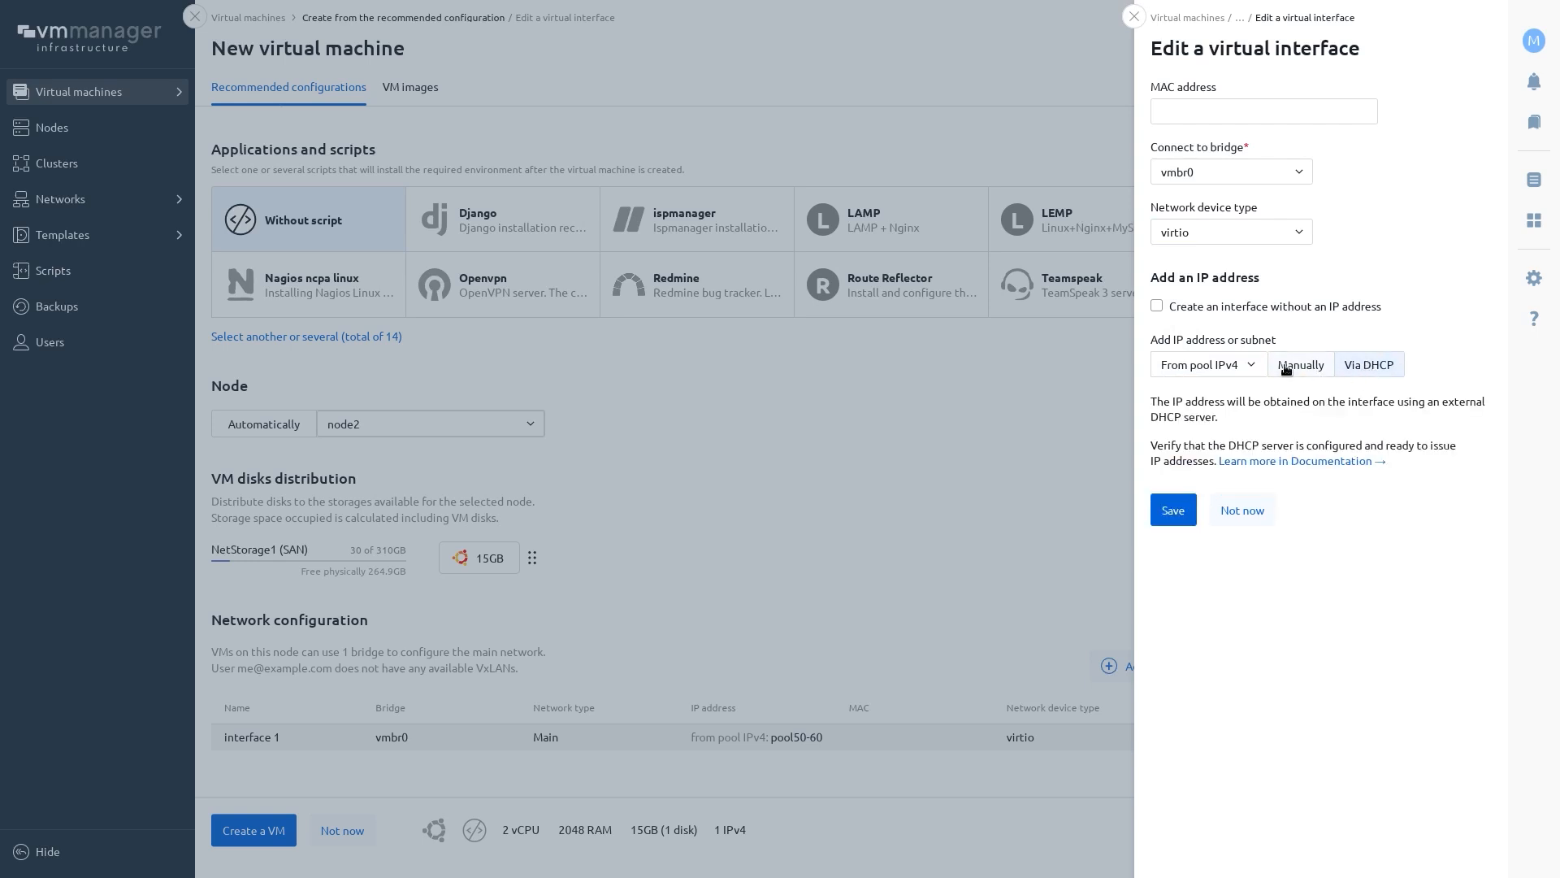
pyautogui.click(1187, 364)
pyautogui.click(1200, 409)
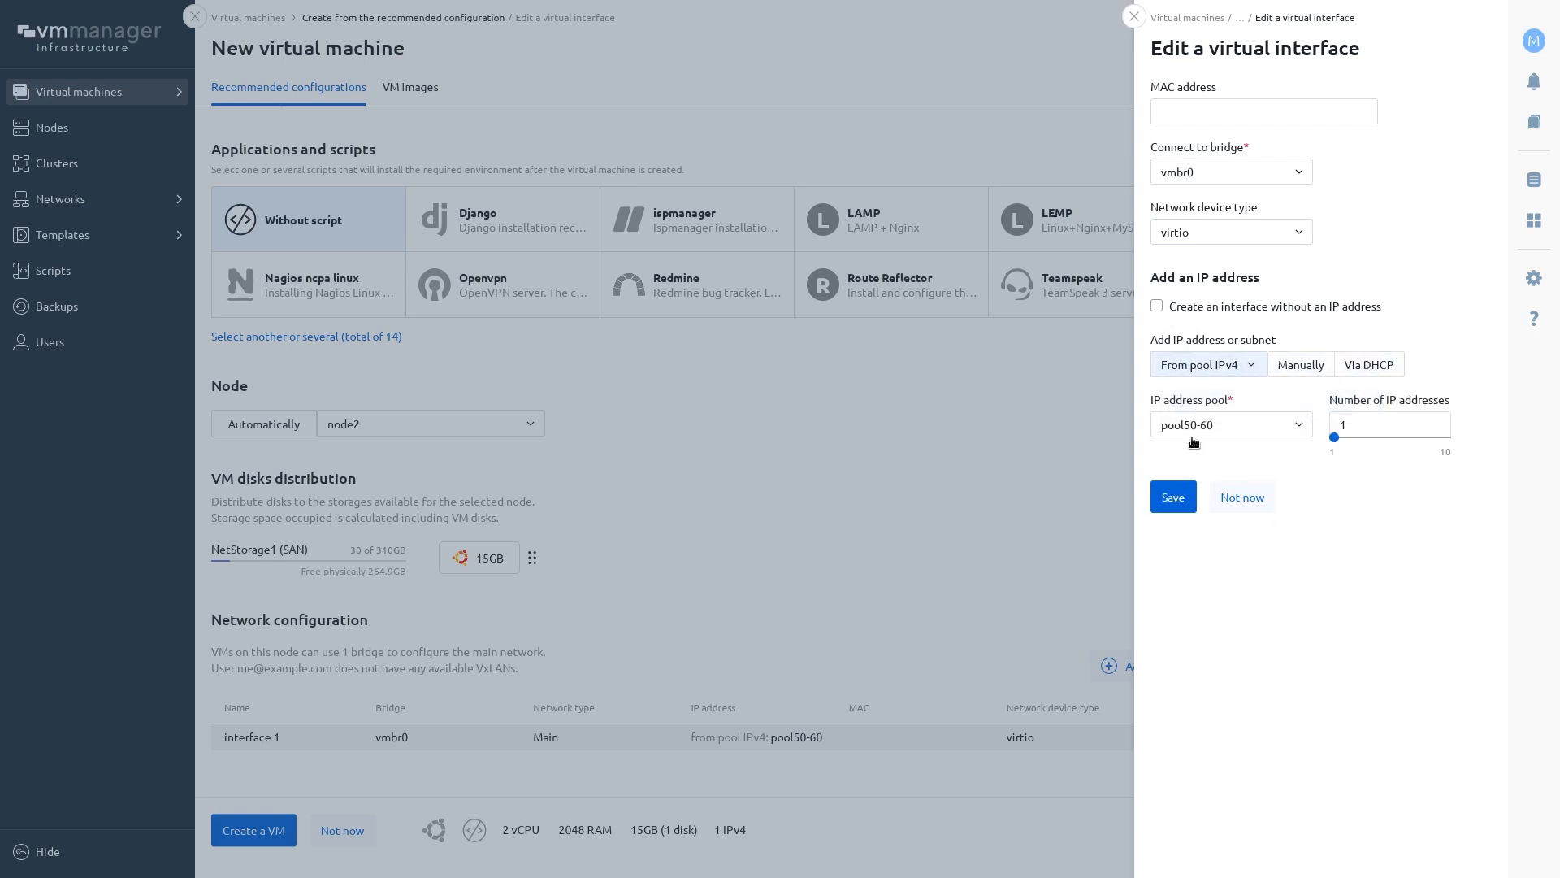
pyautogui.click(1232, 501)
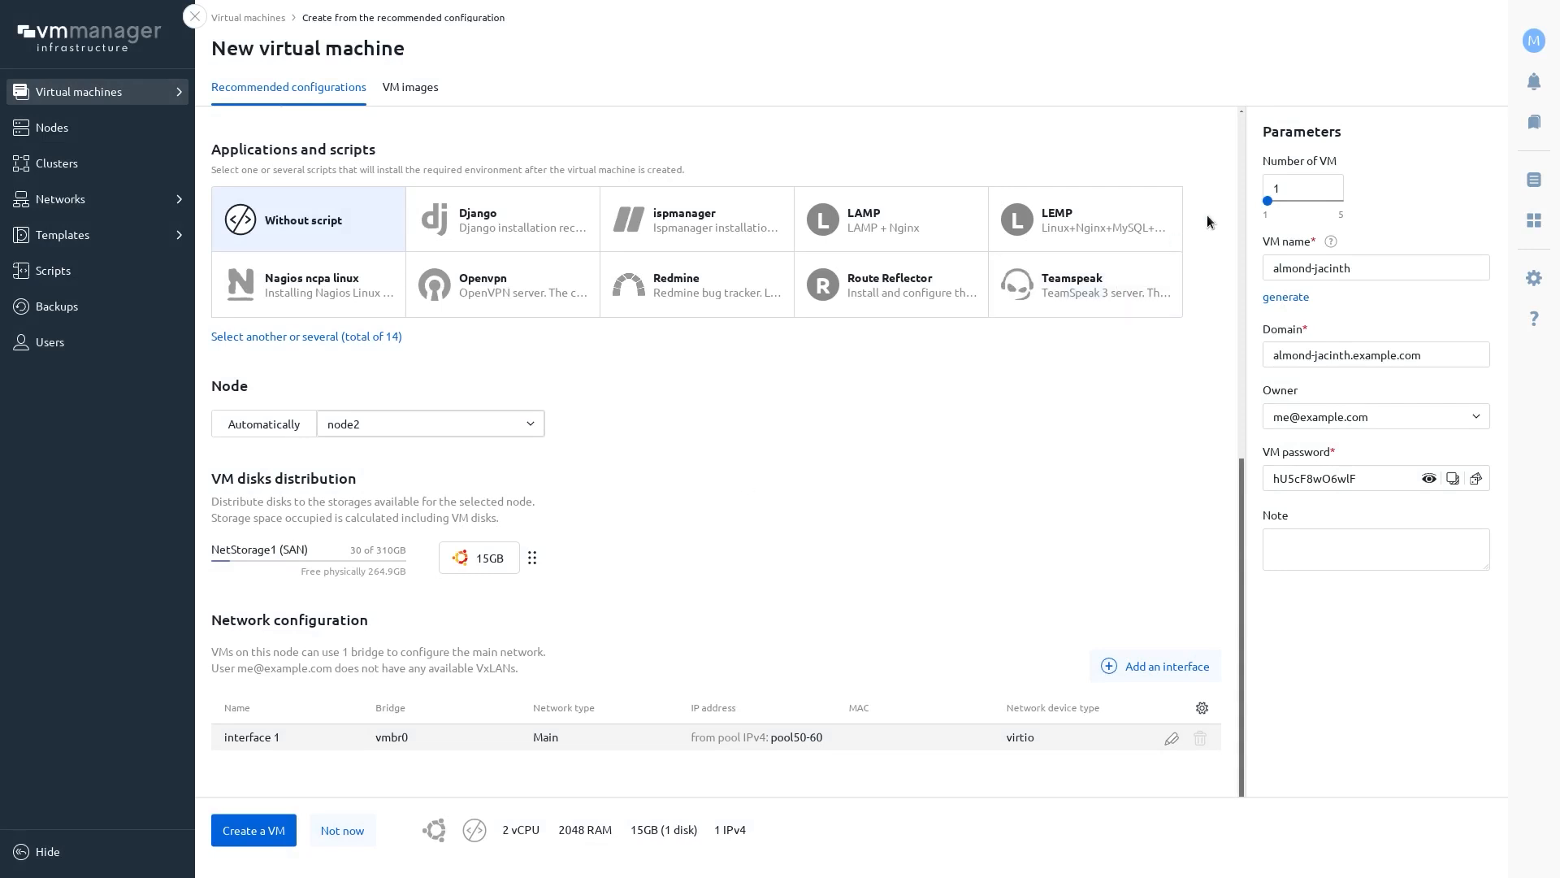
# Step: Try setting the number of VMs to 5 and assigning the other user as owner, and abandon the virtual machine creation
pyautogui.moveTo(1267, 201); pyautogui.dragTo(1351, 216)
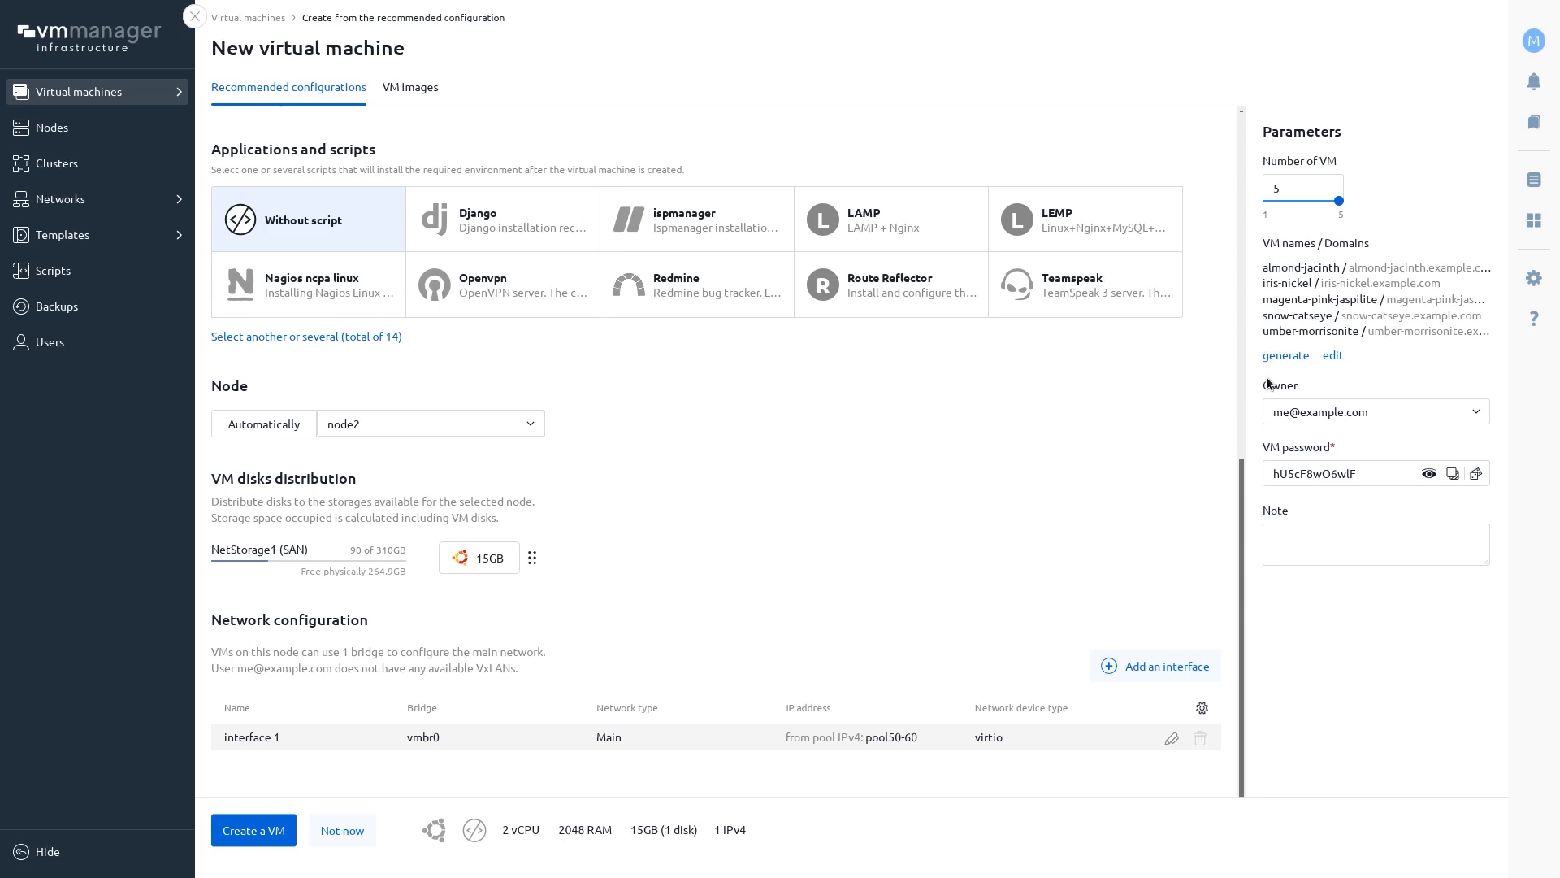
pyautogui.click(1276, 411)
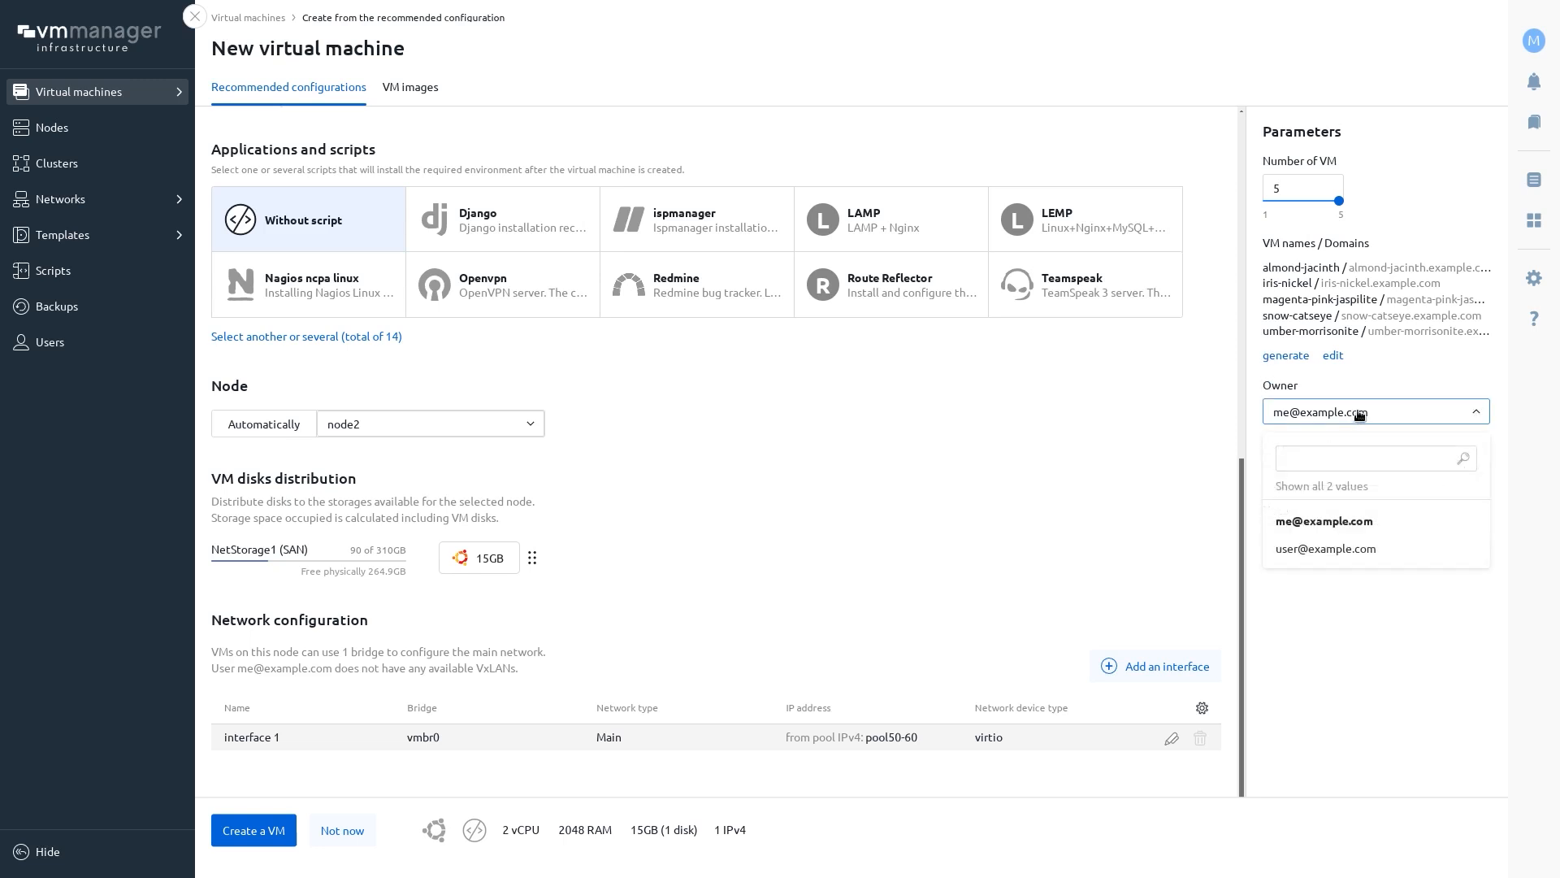
pyautogui.click(1353, 552)
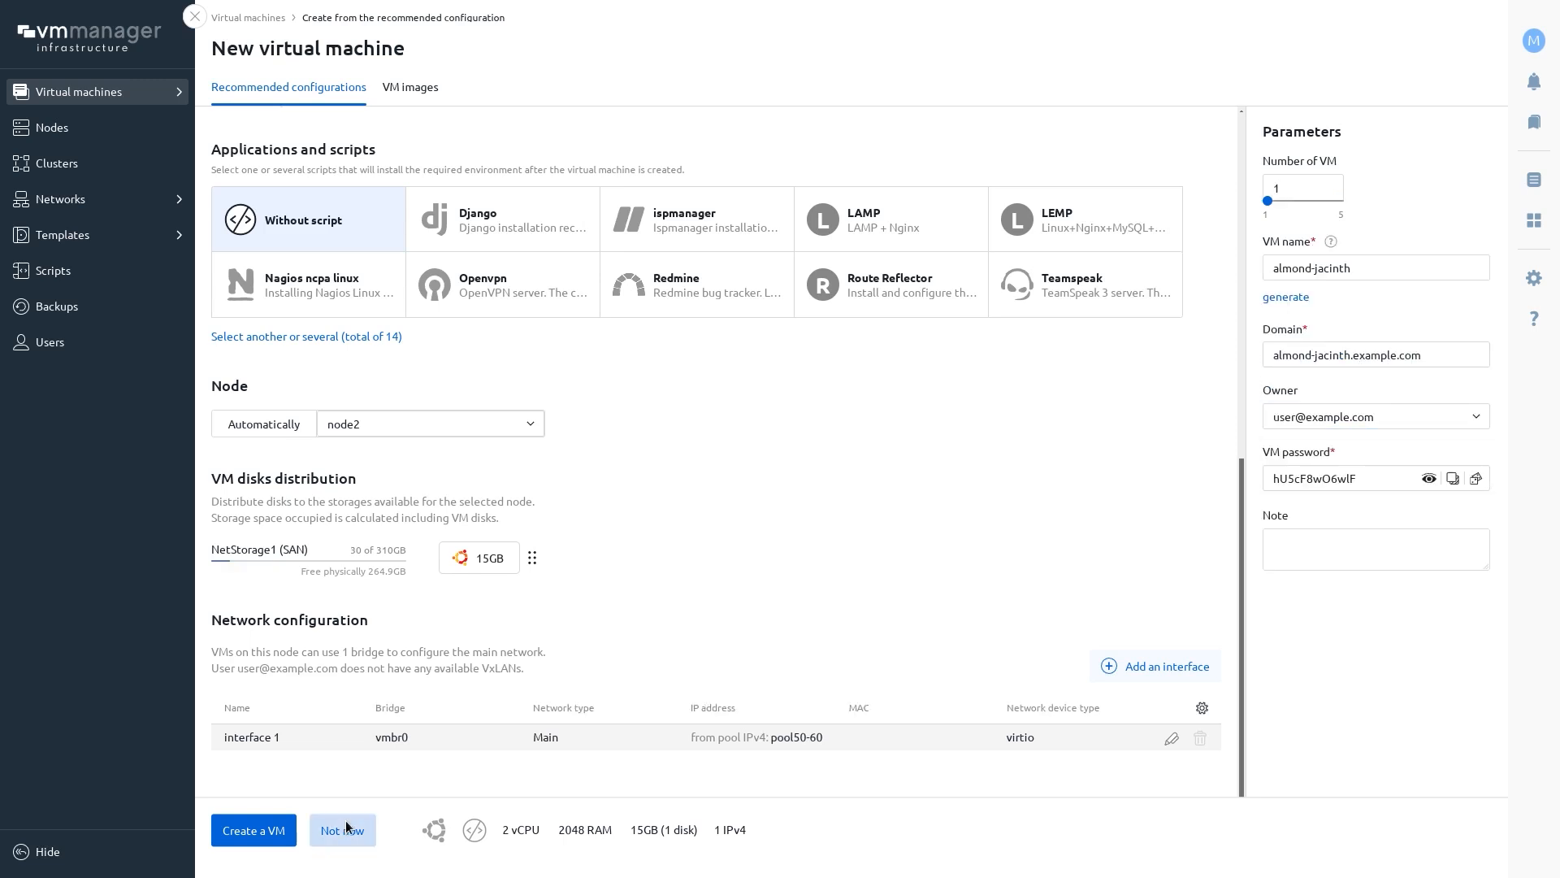
pyautogui.click(346, 826)
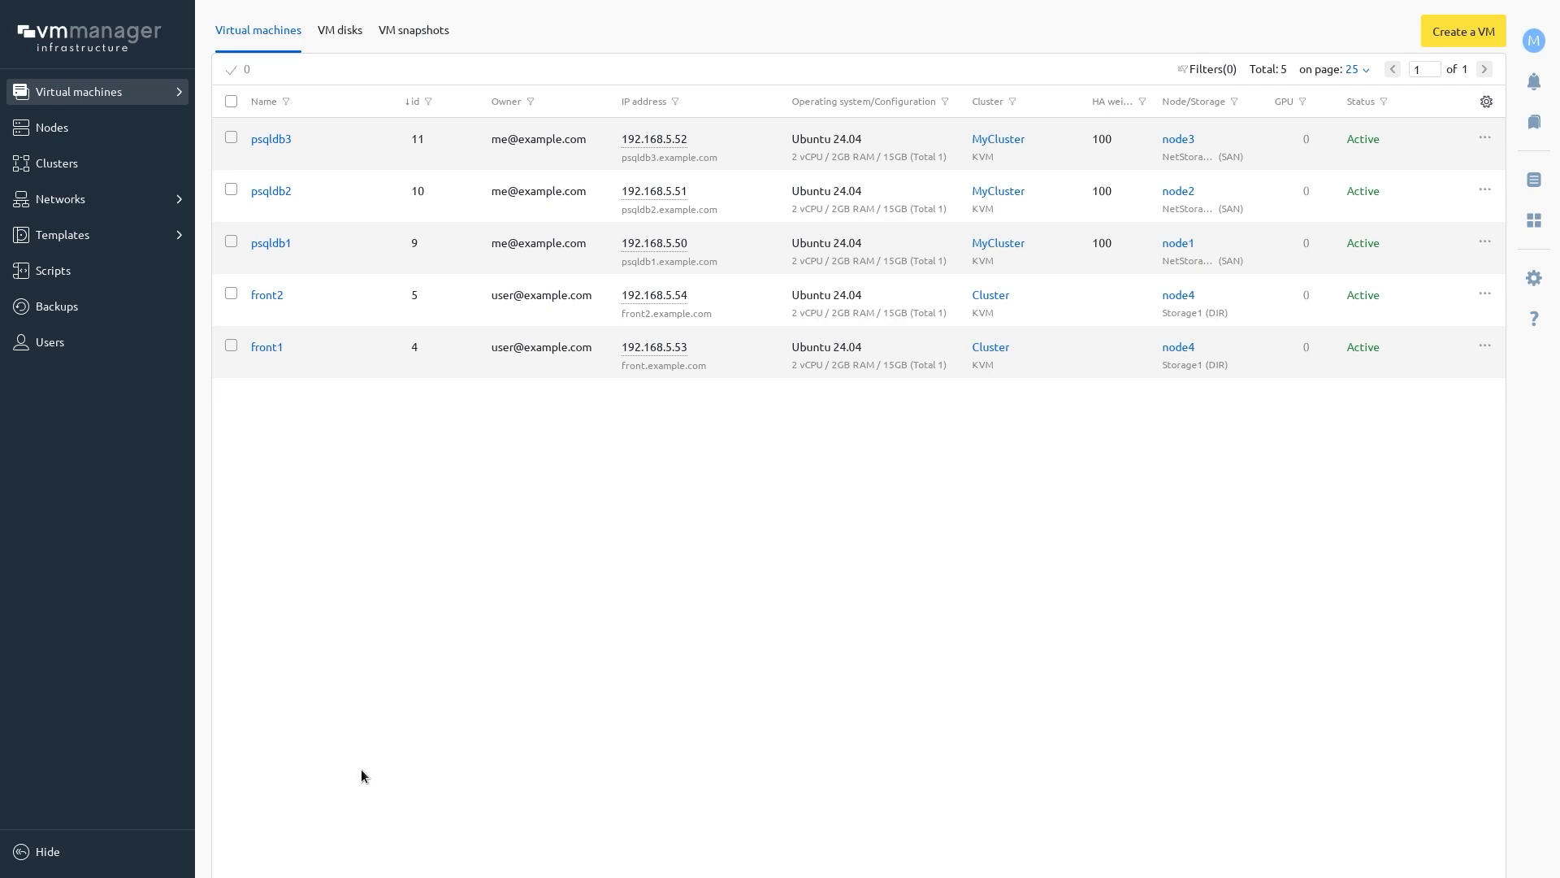
# Step: Start creating a script for virtual machines and review its name, owner and description fields without filling them in
pyautogui.click(53, 270)
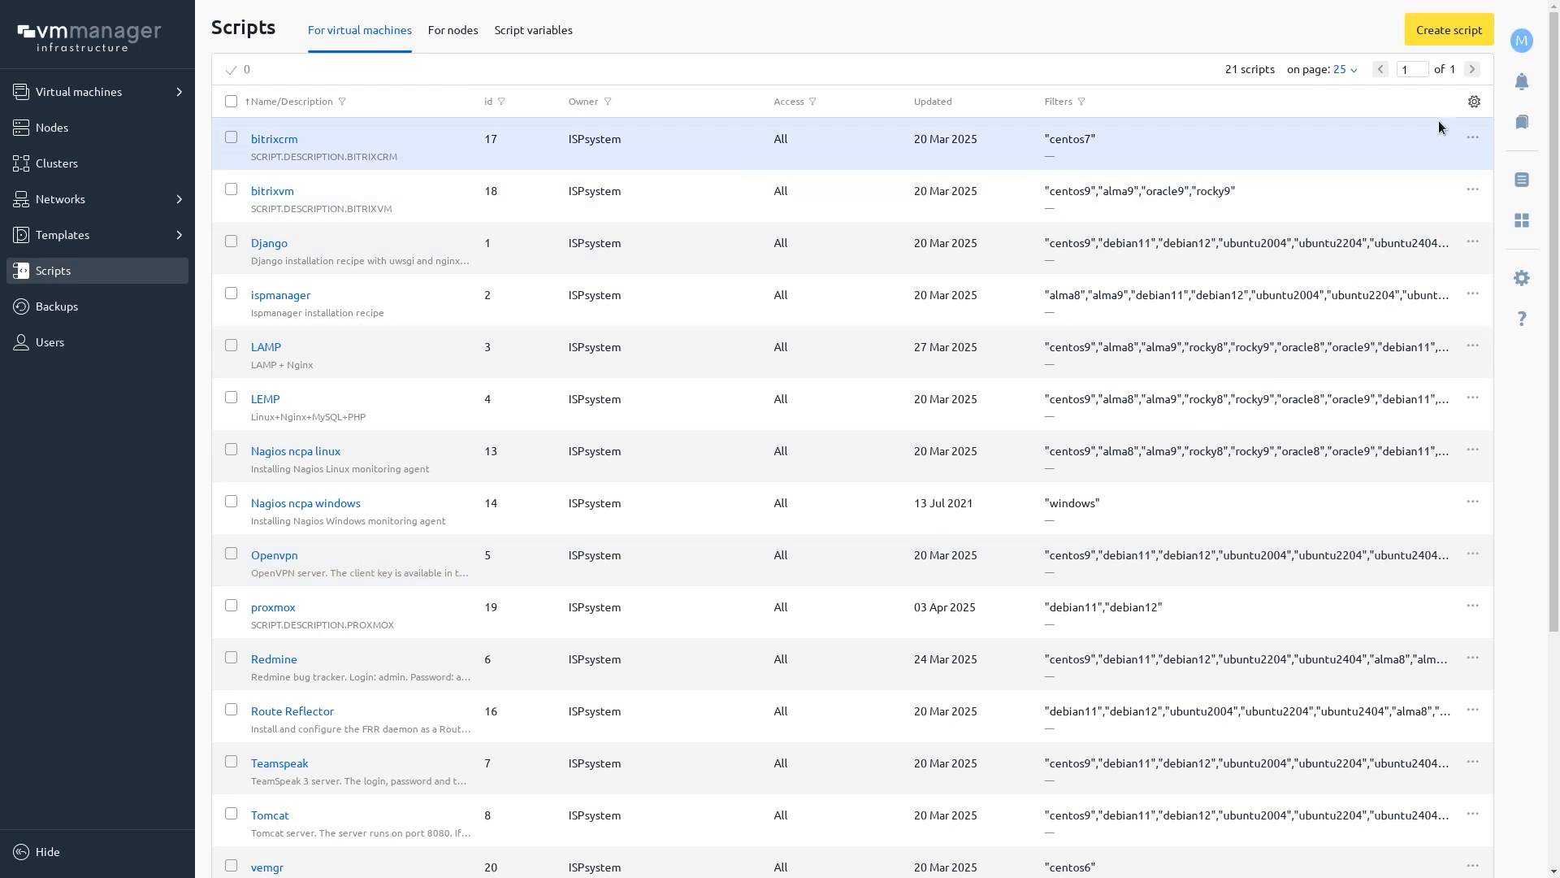
pyautogui.click(1444, 34)
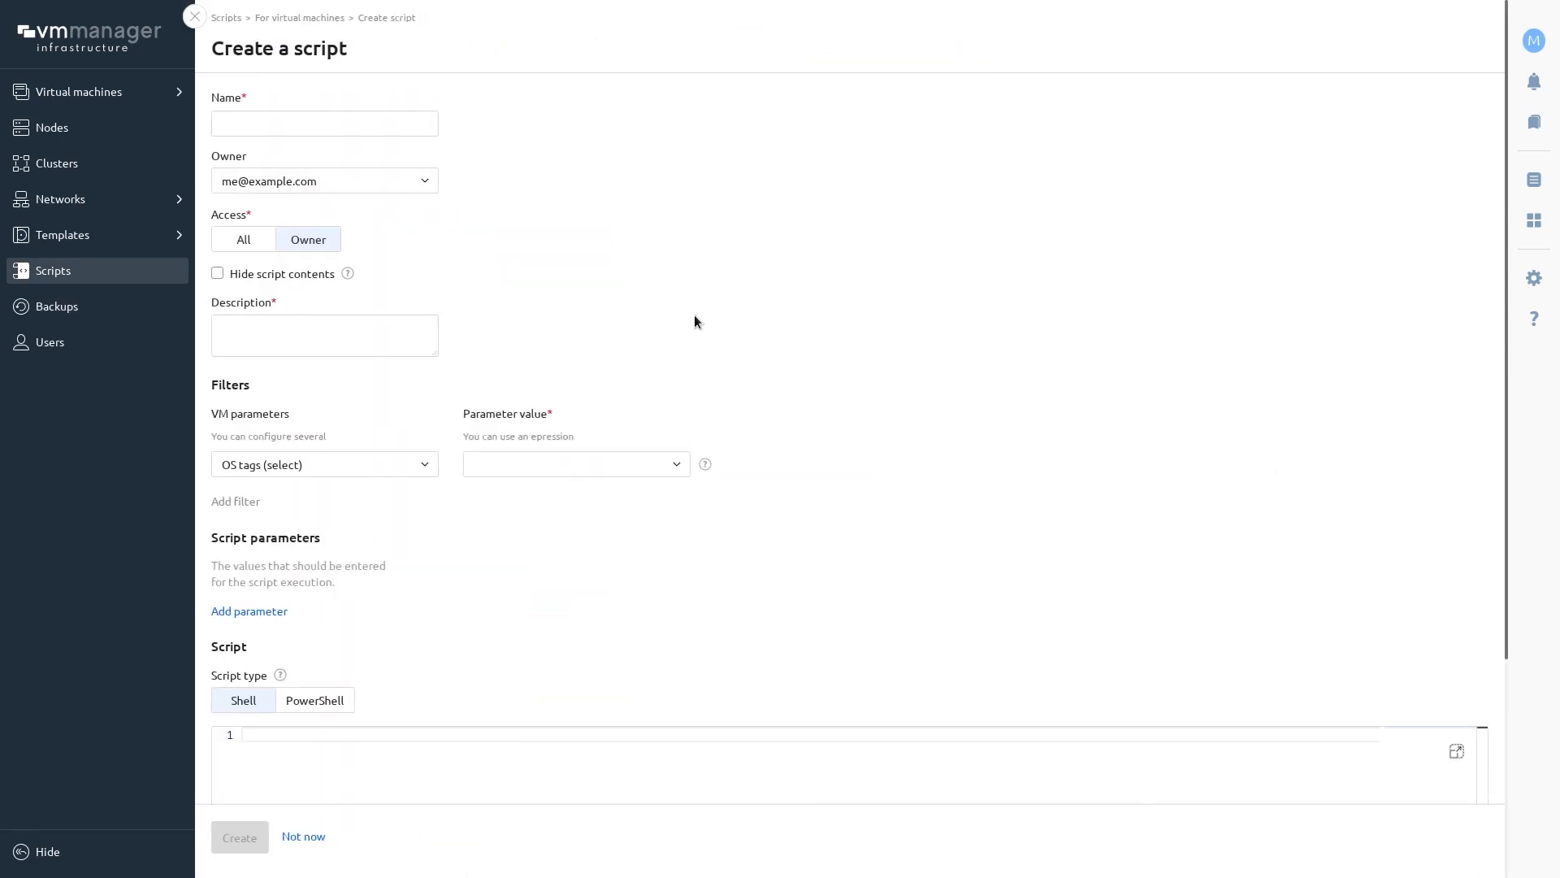
pyautogui.click(242, 120)
pyautogui.click(350, 189)
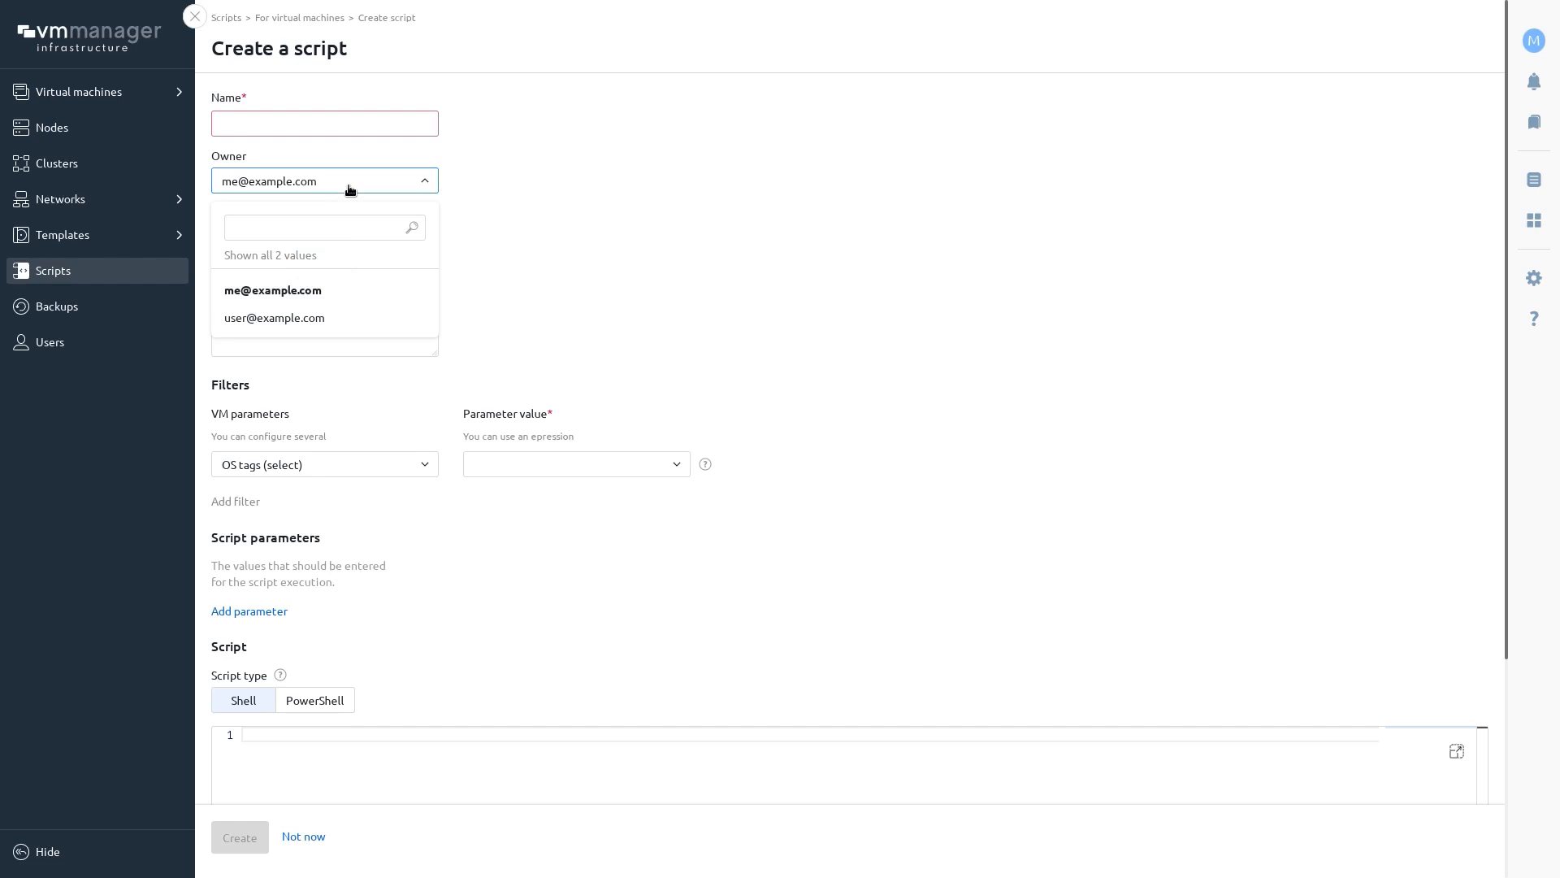
pyautogui.click(349, 189)
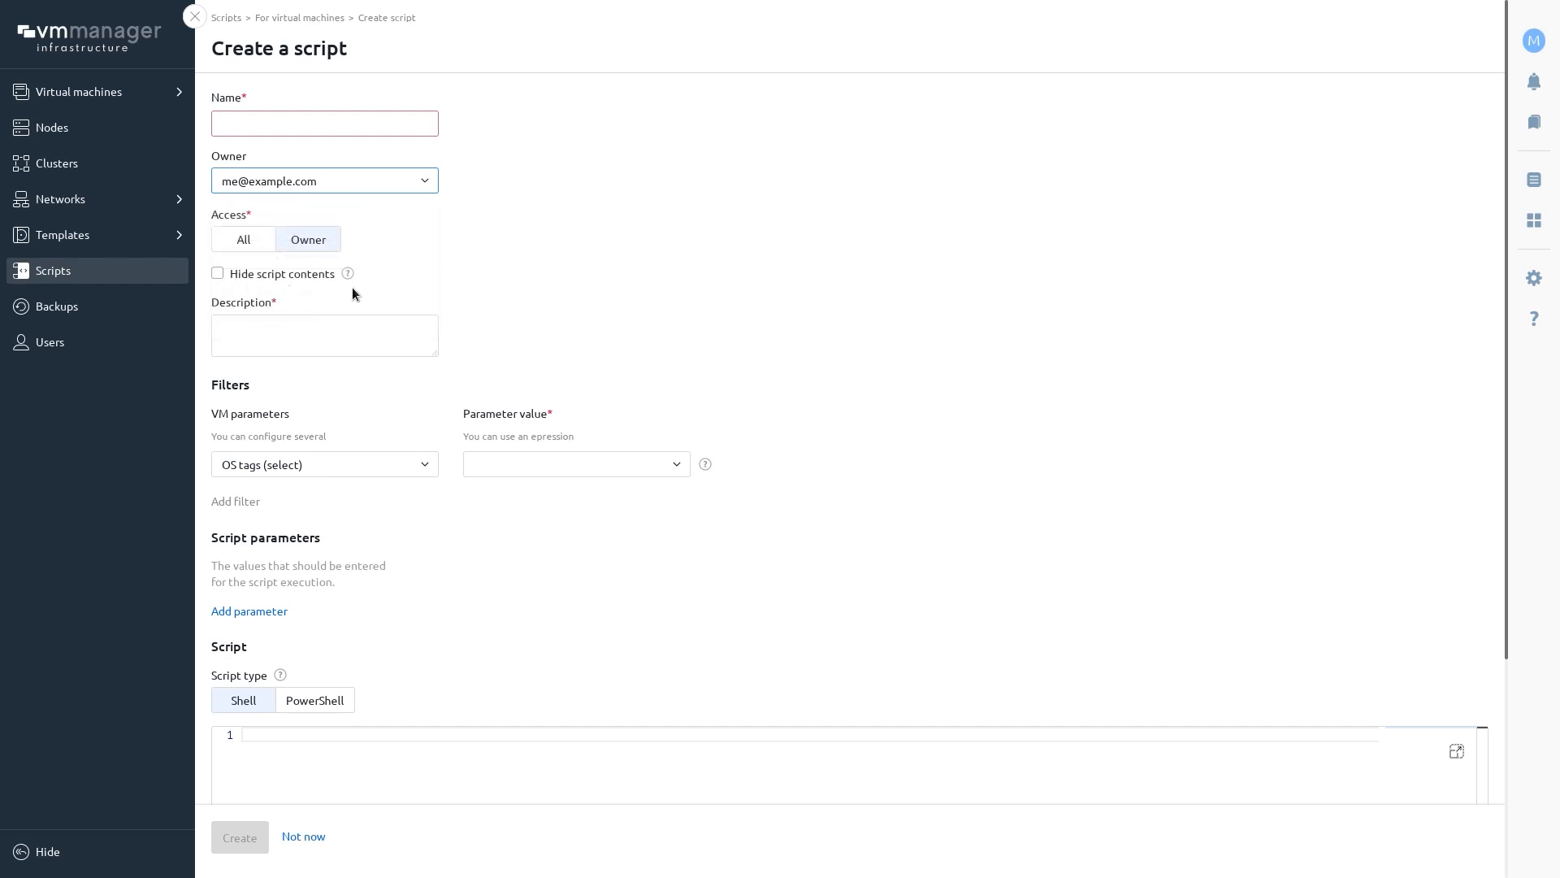
pyautogui.click(228, 329)
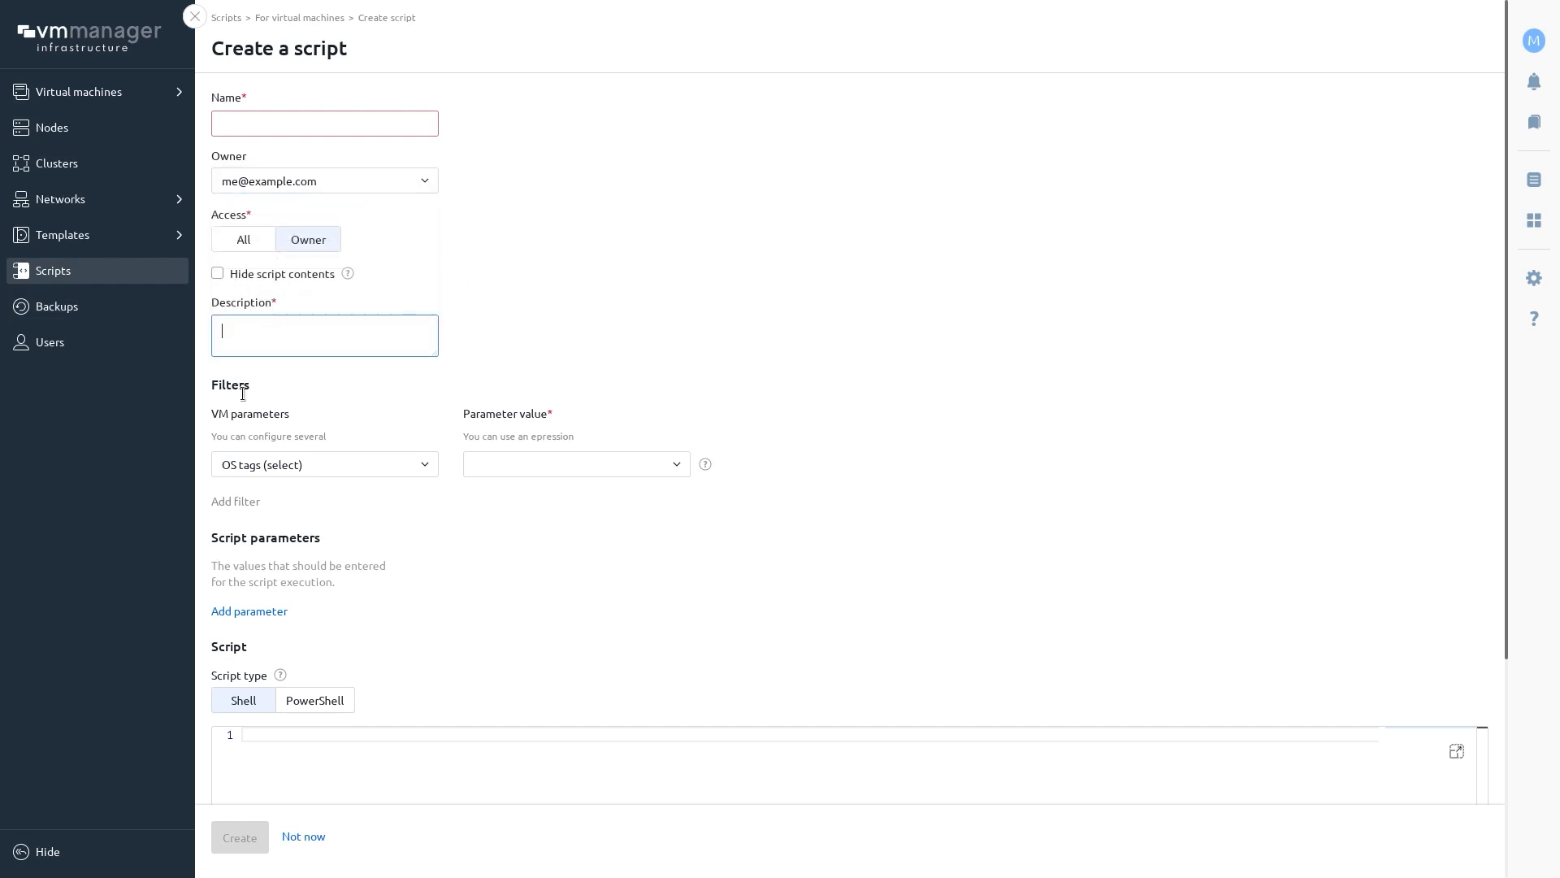
# Step: Filter the script by Configurations (select) with the value libra, and add and remove a second, unset filter
pyautogui.click(317, 465)
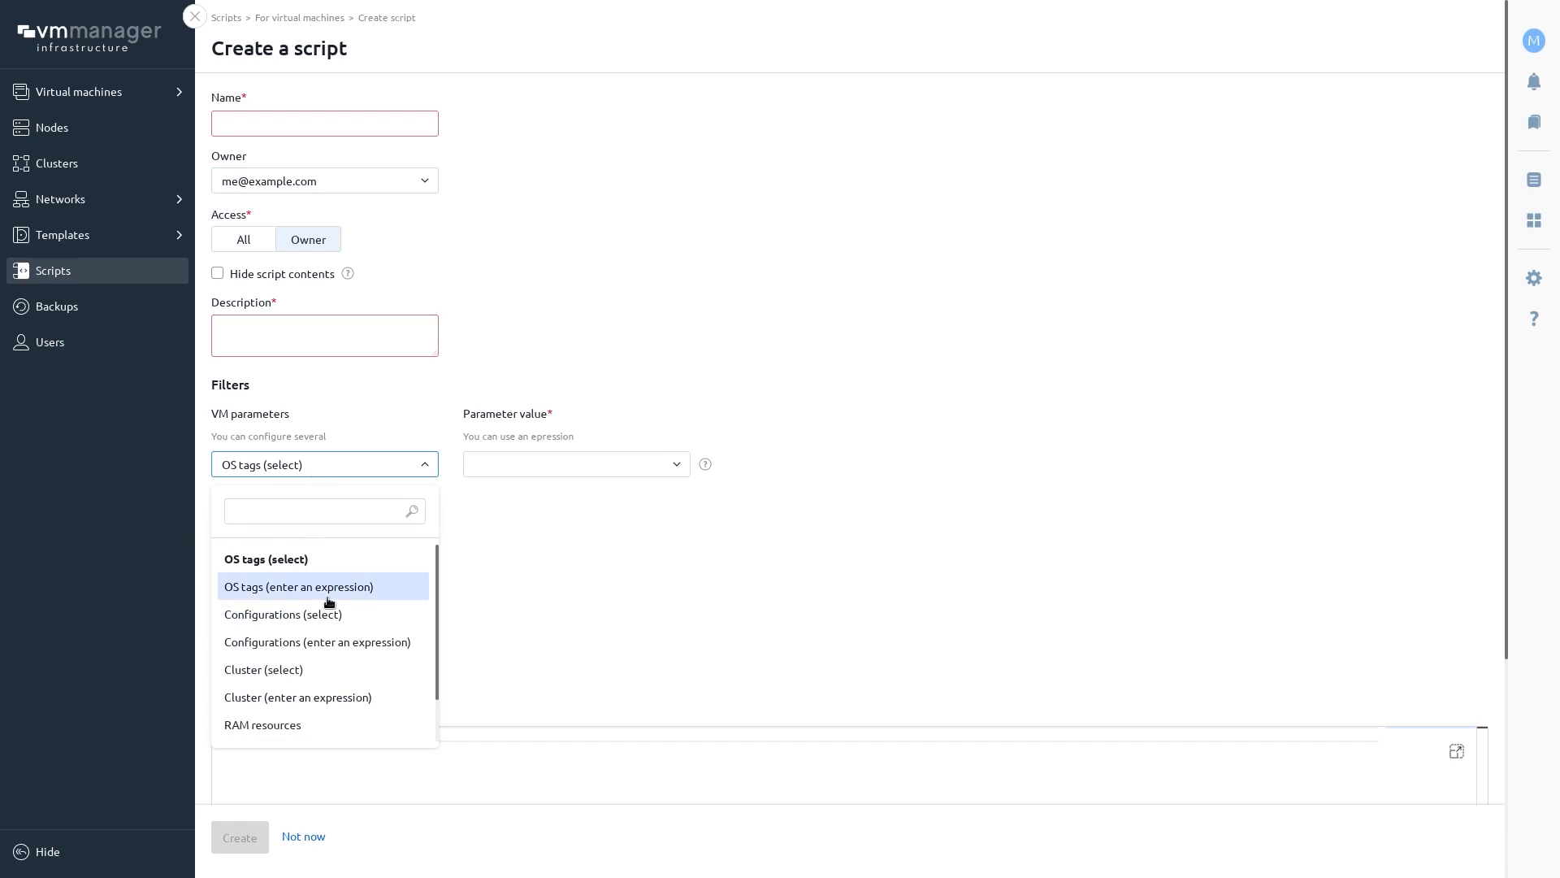
pyautogui.scroll(-3, 327, 601)
pyautogui.scroll(2, 327, 642)
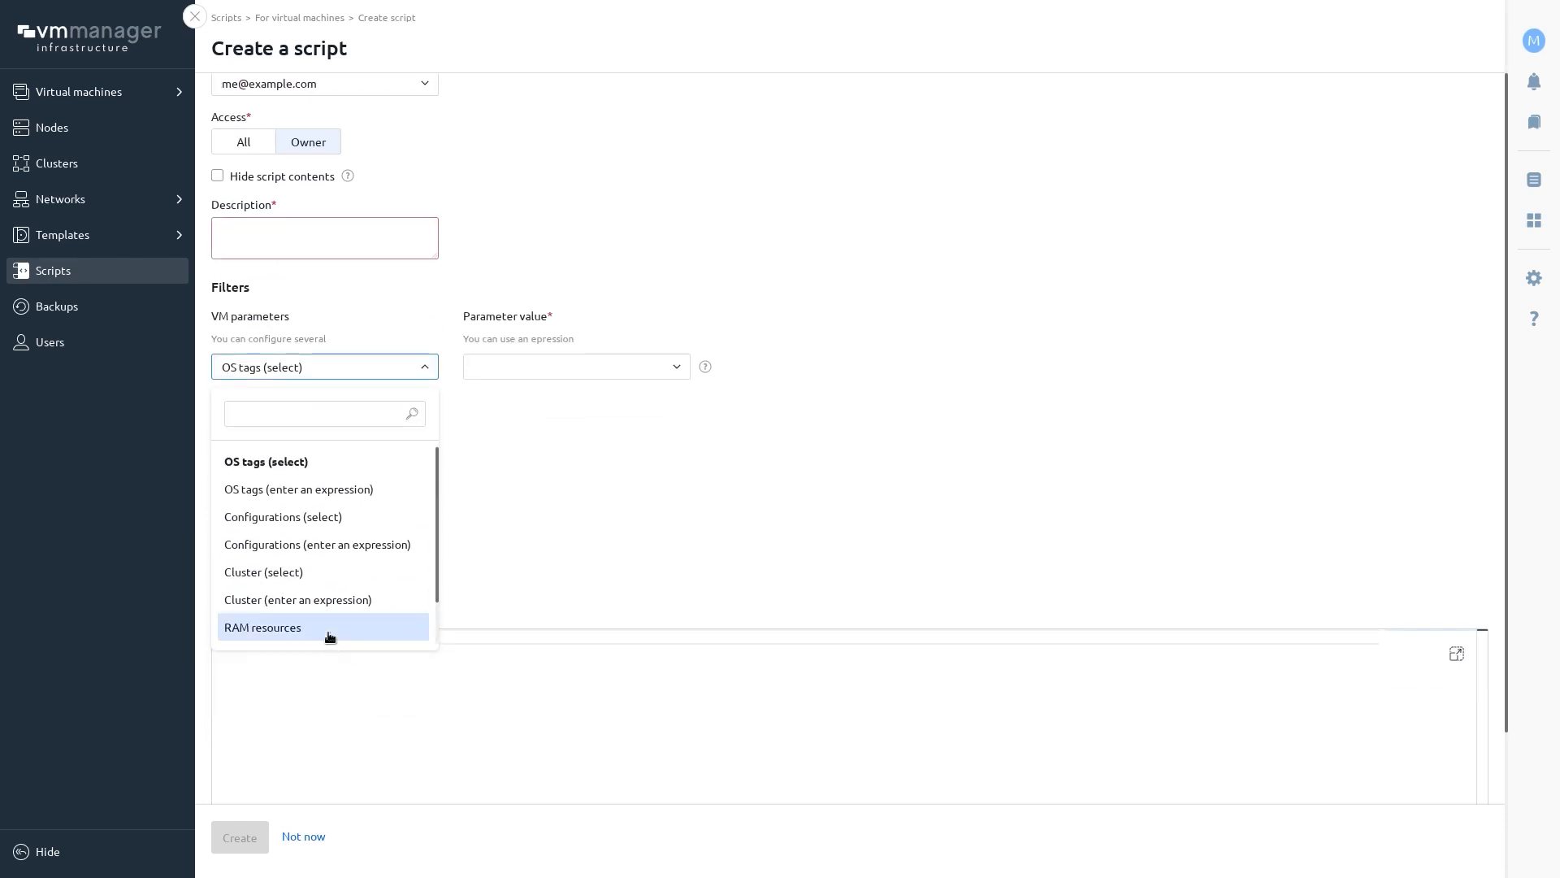
pyautogui.click(337, 524)
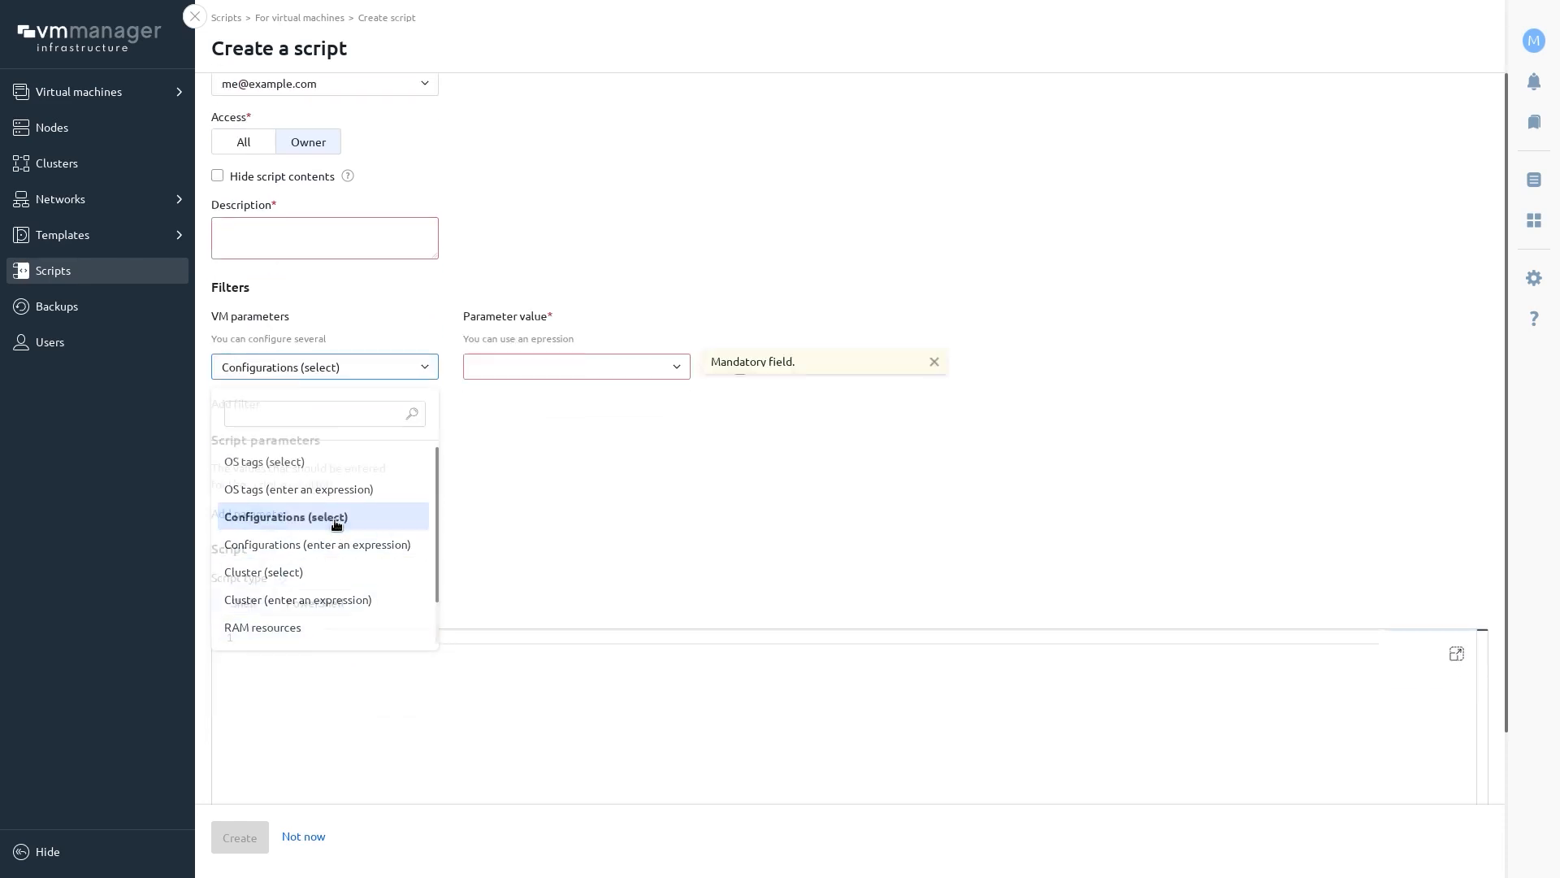
pyautogui.click(664, 365)
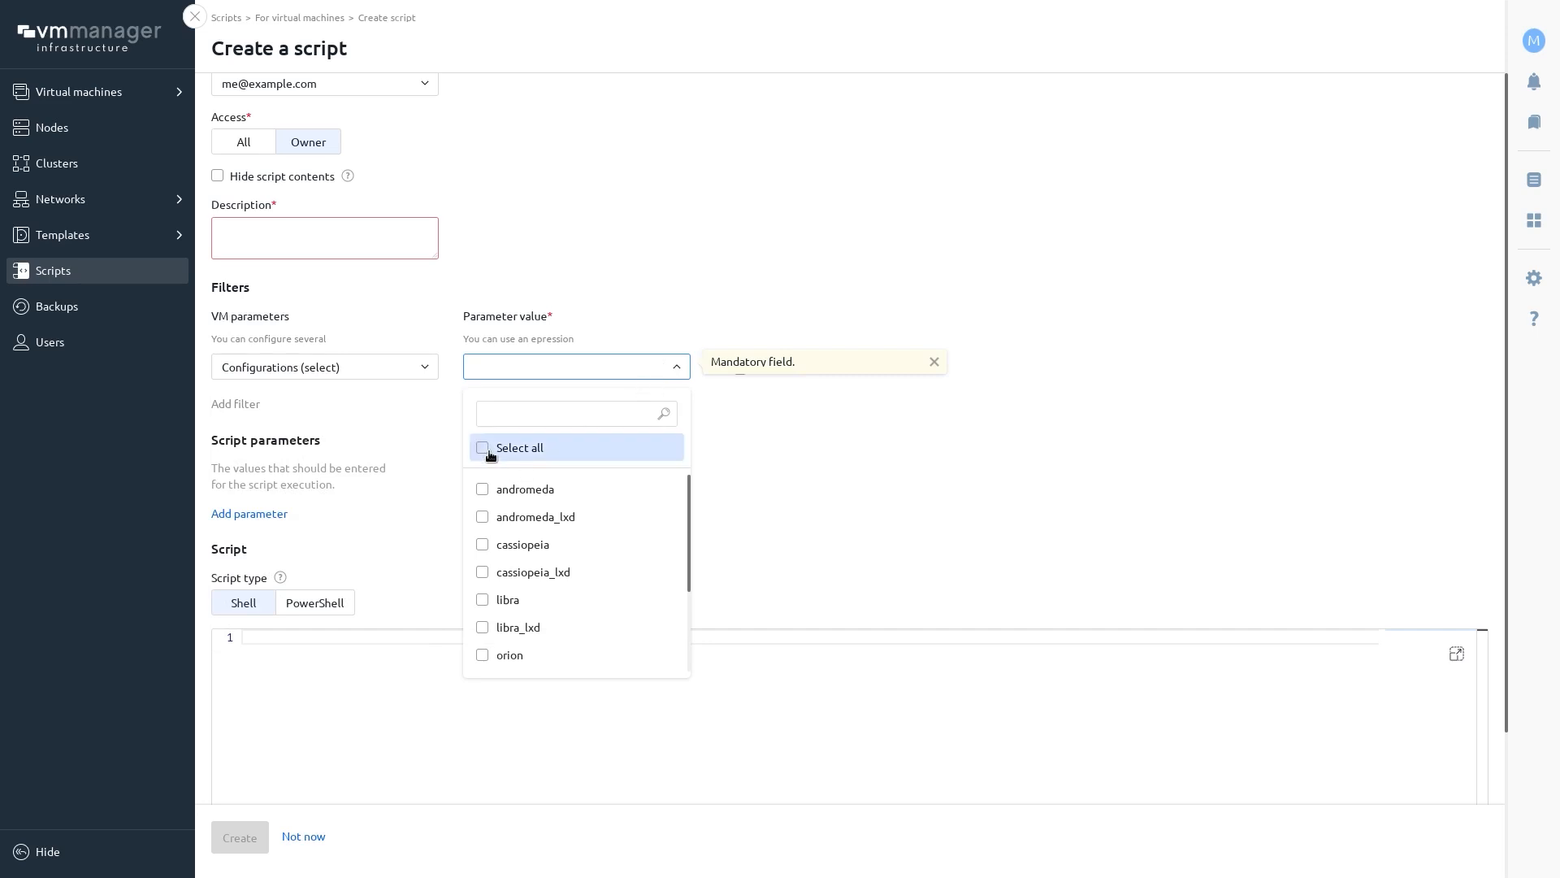
pyautogui.click(483, 600)
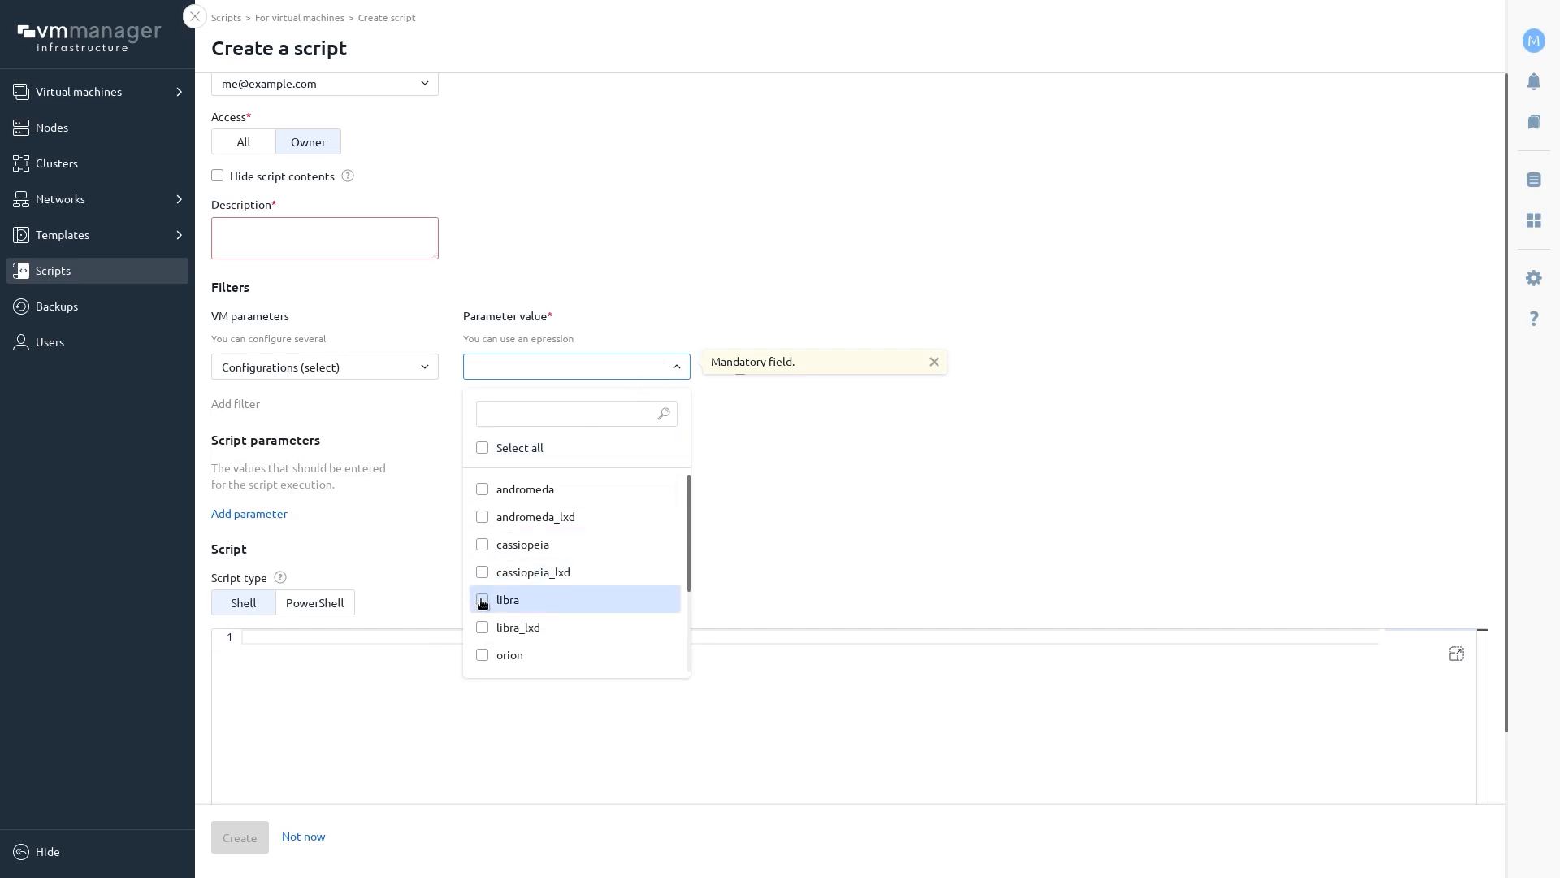
pyautogui.click(816, 504)
pyautogui.click(244, 404)
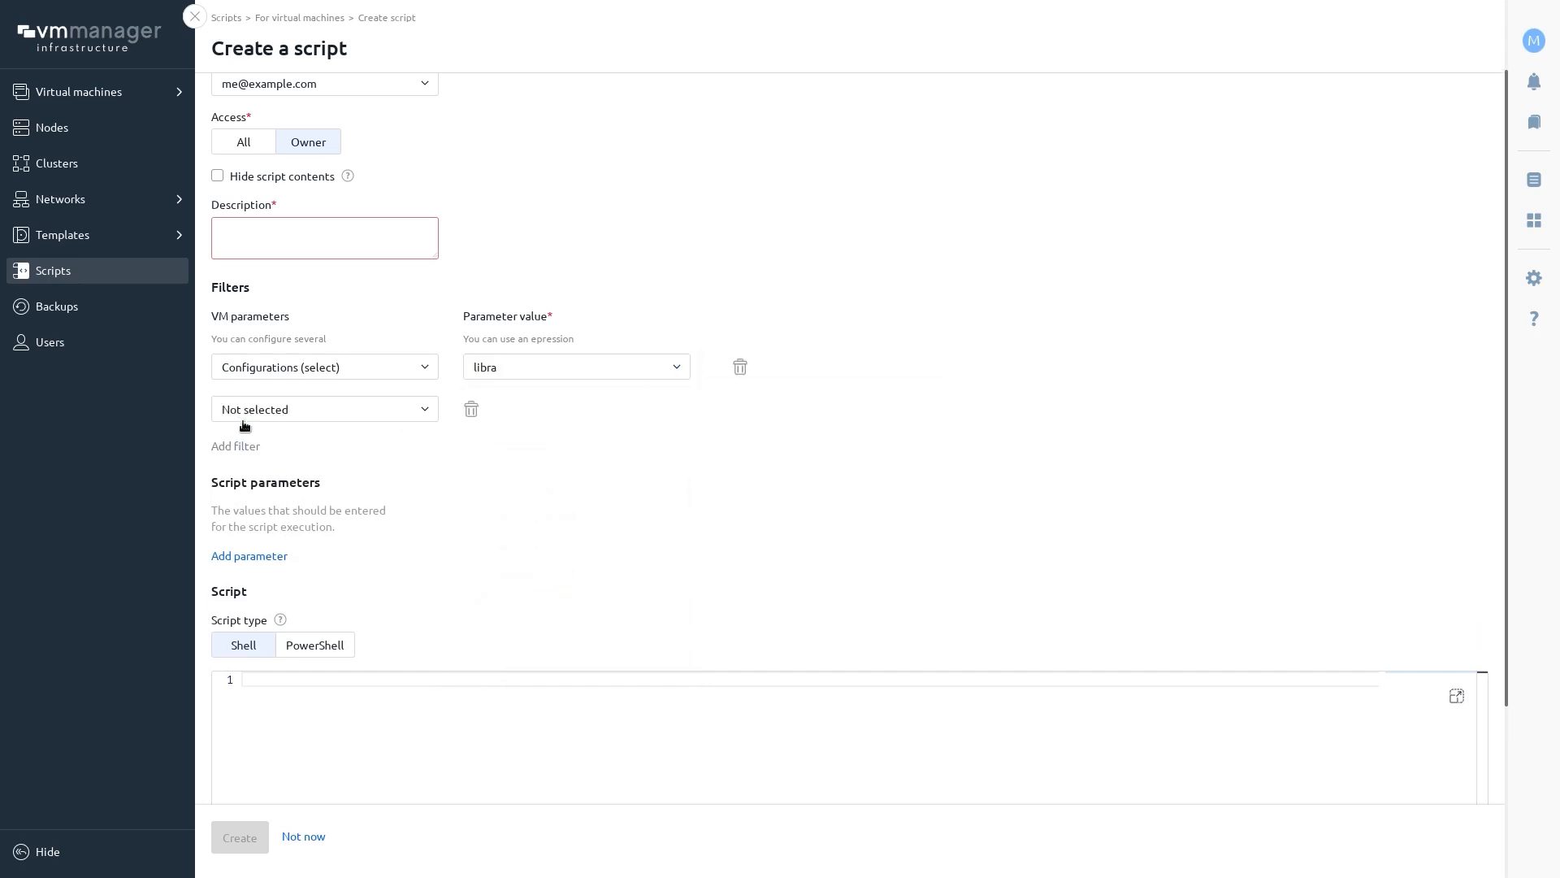
pyautogui.click(471, 409)
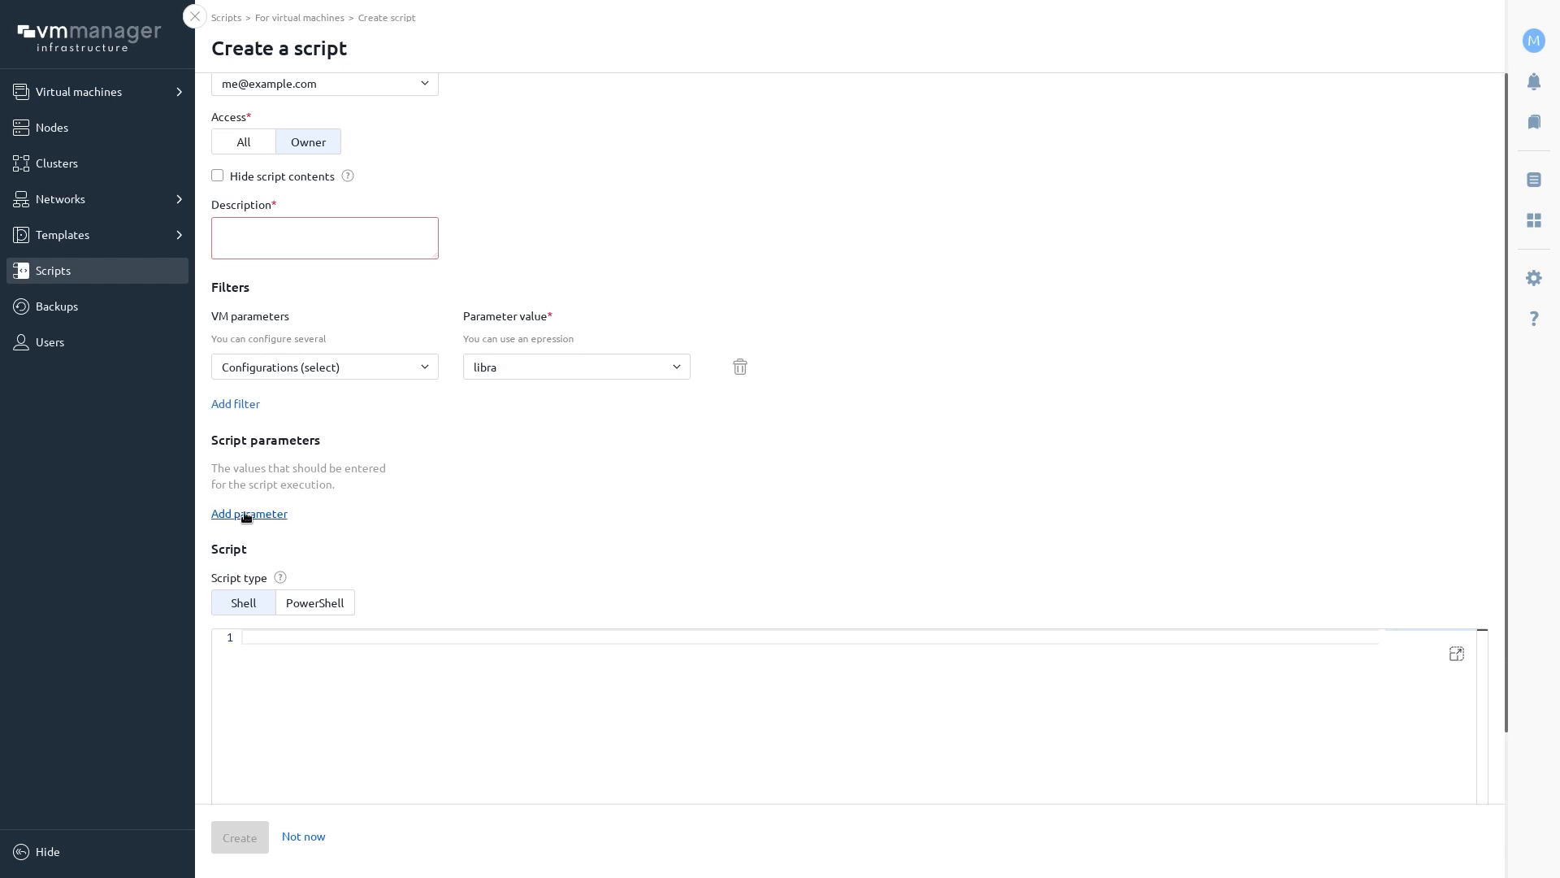
# Step: Add a script parameter with empty name and description, and mark it as required
pyautogui.click(246, 514)
pyautogui.click(295, 535)
pyautogui.click(609, 534)
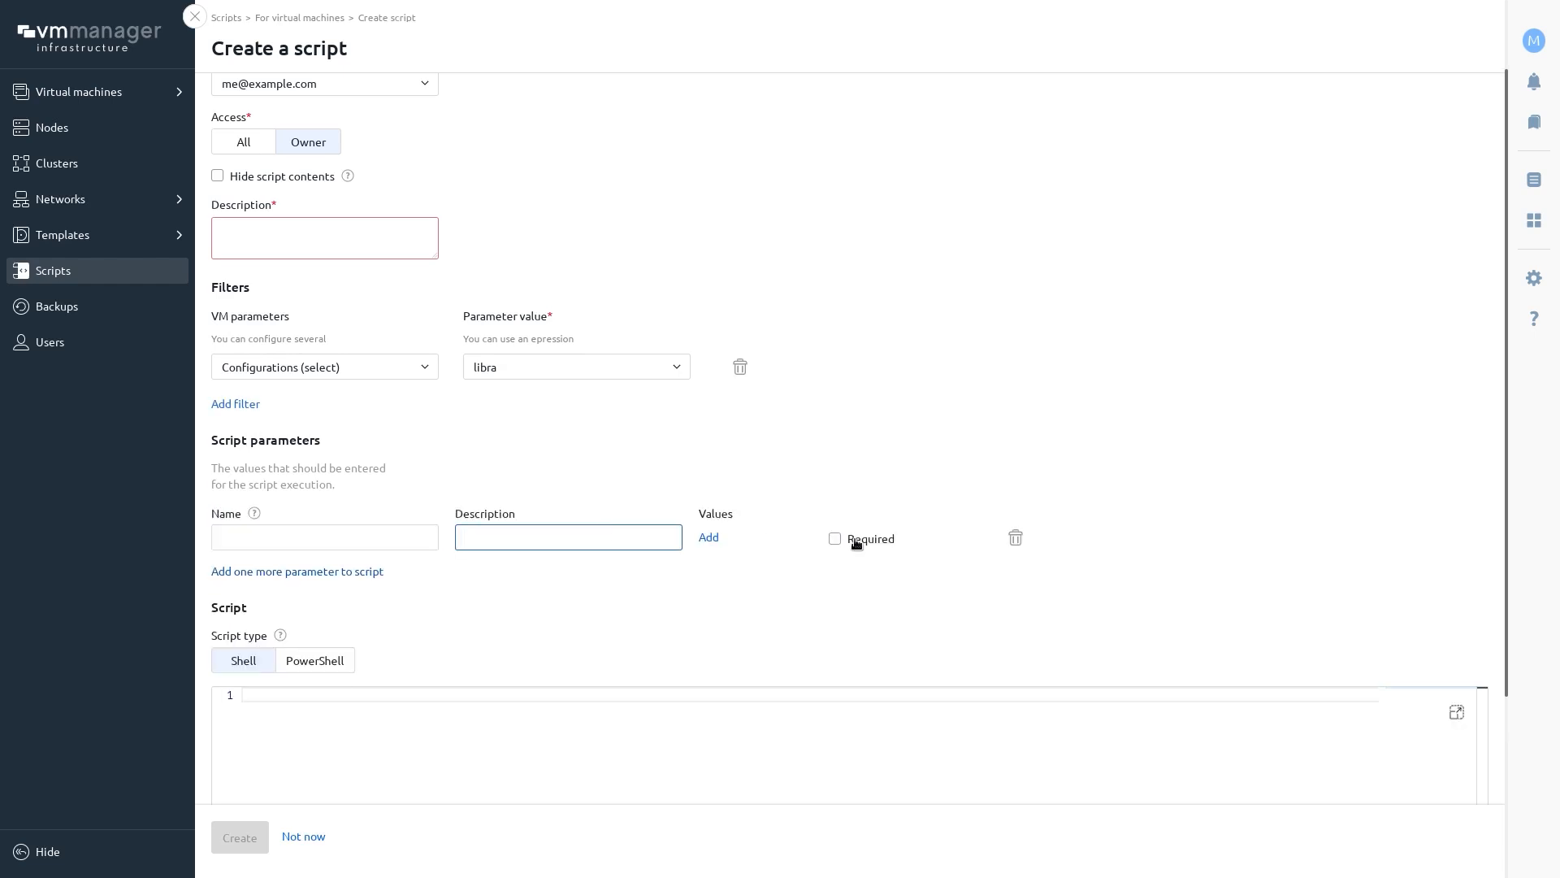
pyautogui.click(835, 540)
# Step: Insert the ($IPv4) variable into the Shell script body
pyautogui.click(253, 690)
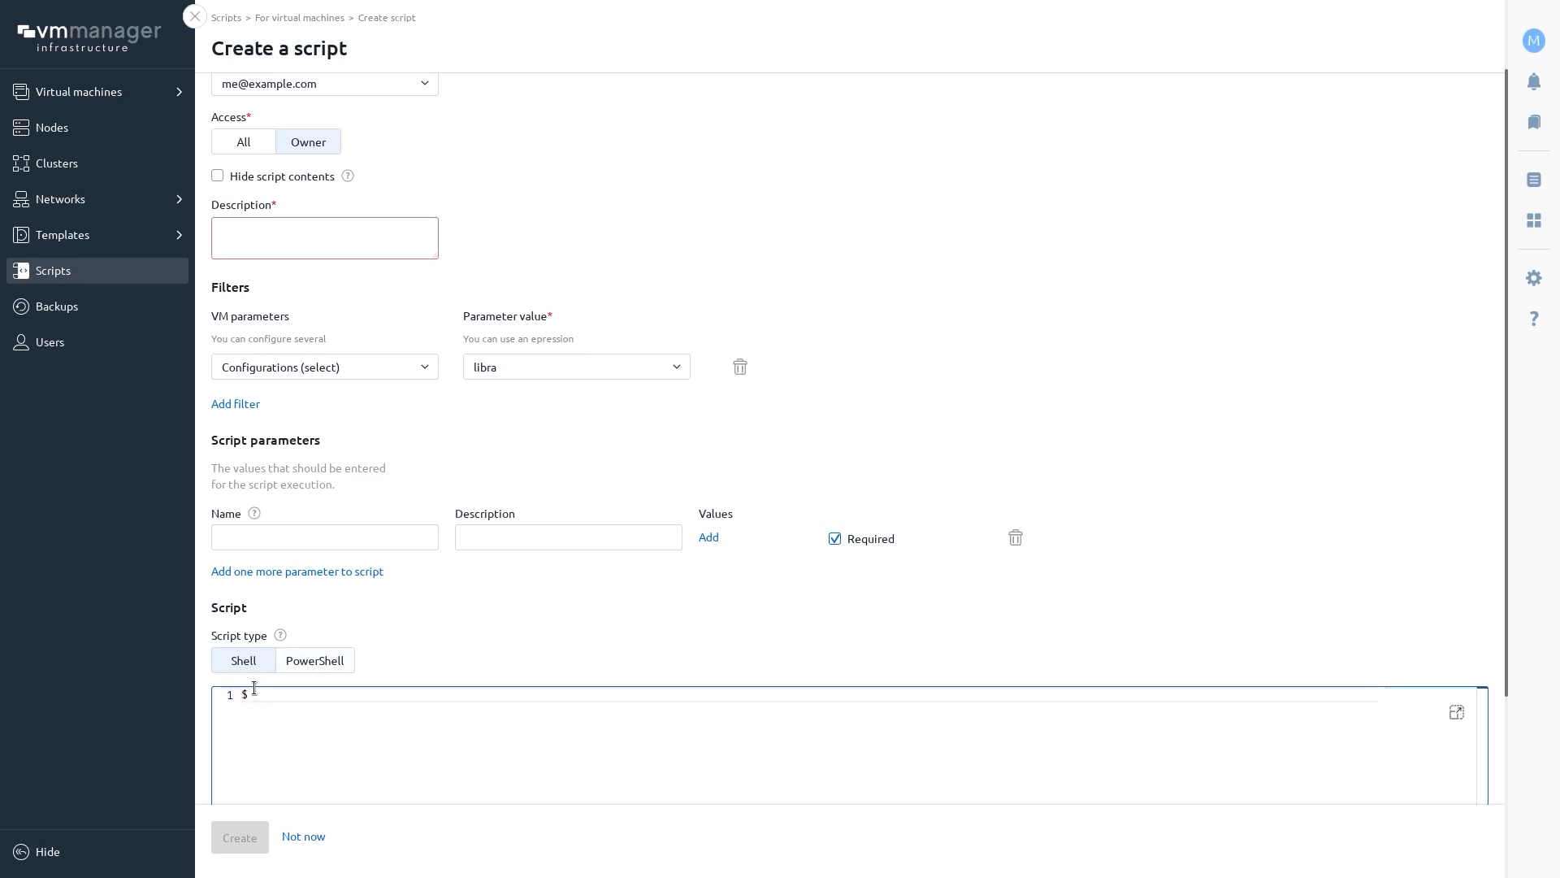
pyautogui.write('$')
pyautogui.press('Return')
# Step: Add an email notification to the script and preview the English message template
pyautogui.scroll(-3, 313, 728)
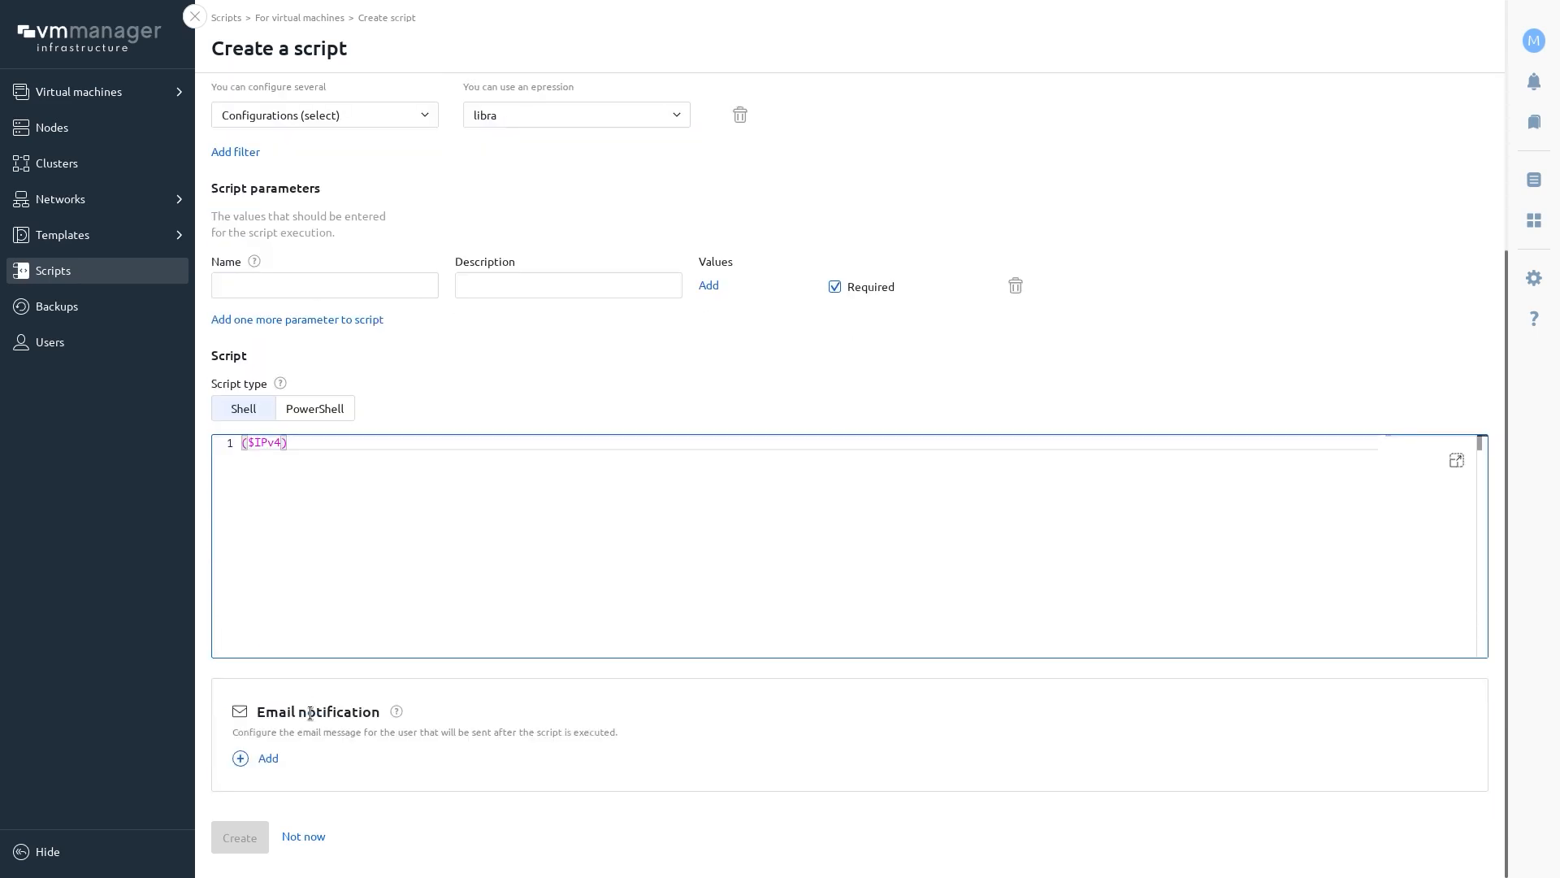
pyautogui.click(268, 757)
pyautogui.scroll(-3, 408, 704)
pyautogui.scroll(-3, 557, 772)
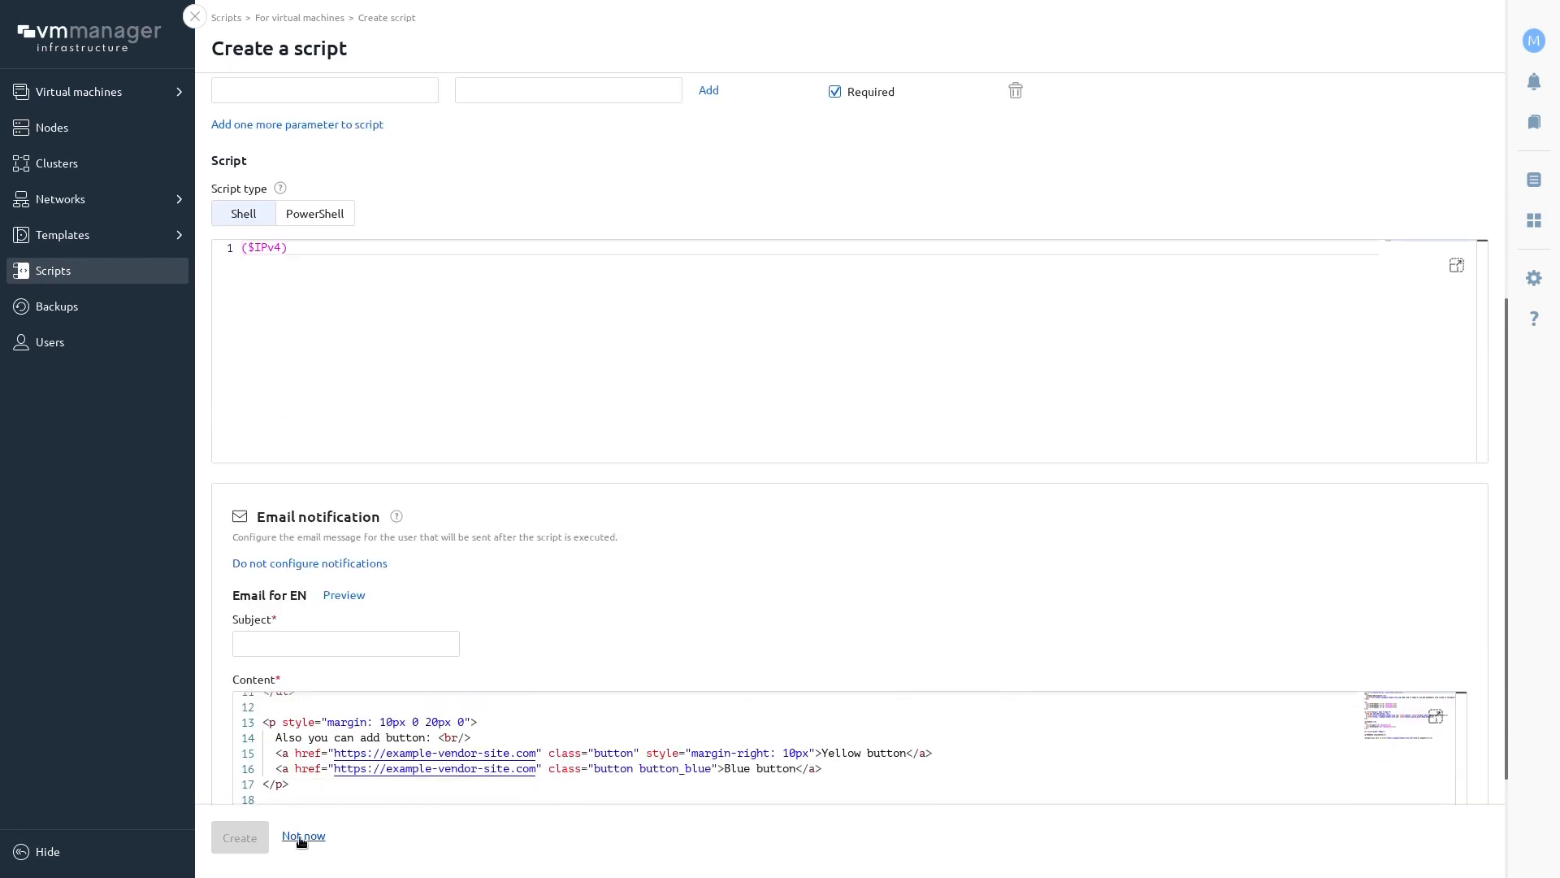
pyautogui.click(344, 595)
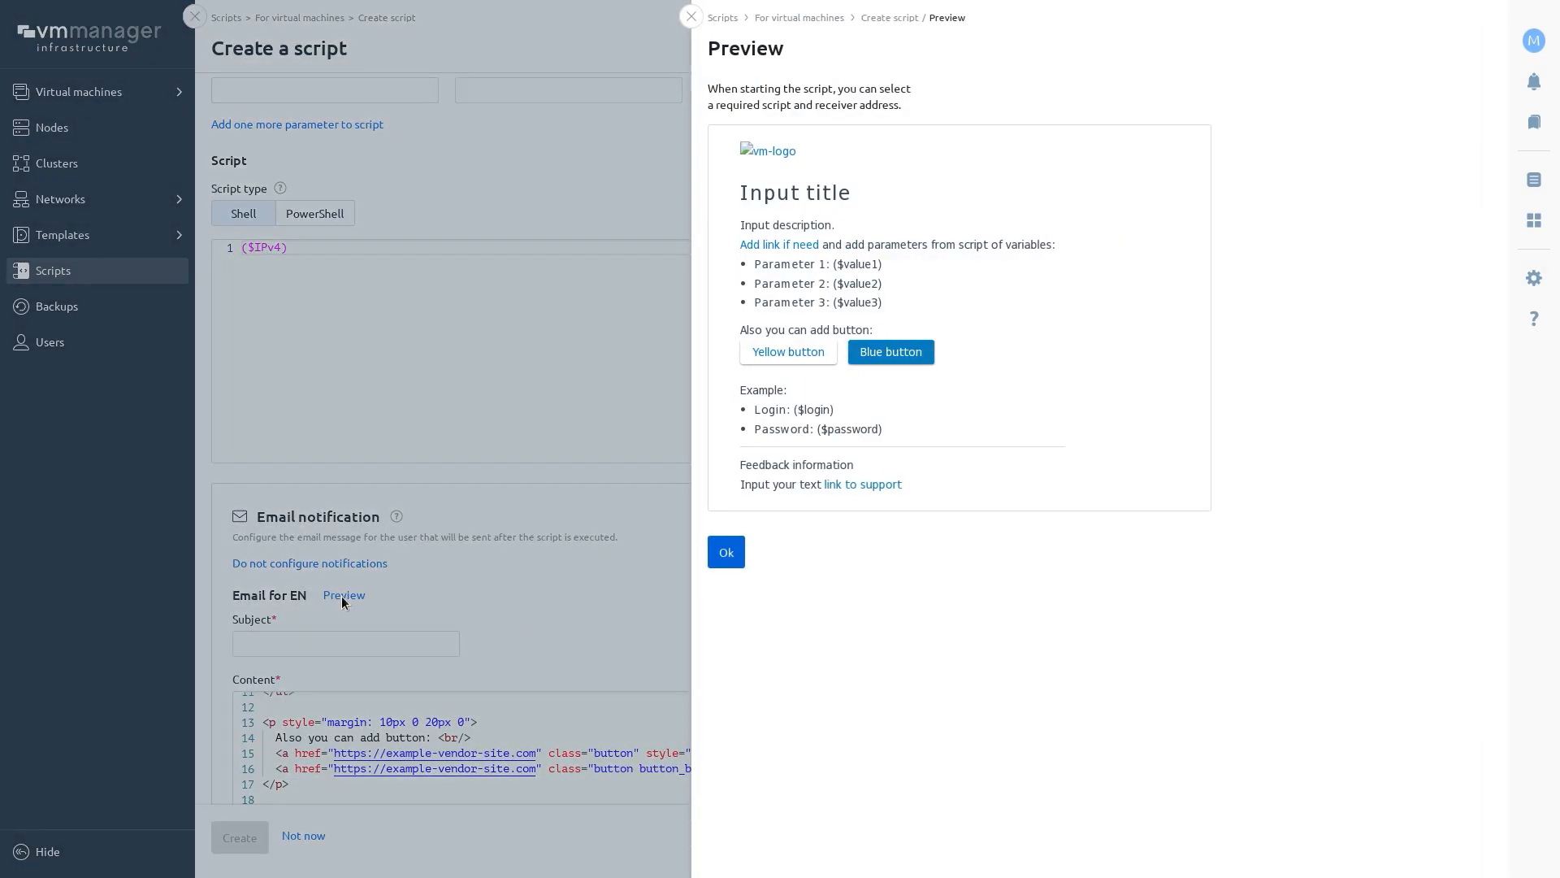
# Step: Discard the virtual machine script, and start and discard a node script with the Ansible script type
pyautogui.click(726, 553)
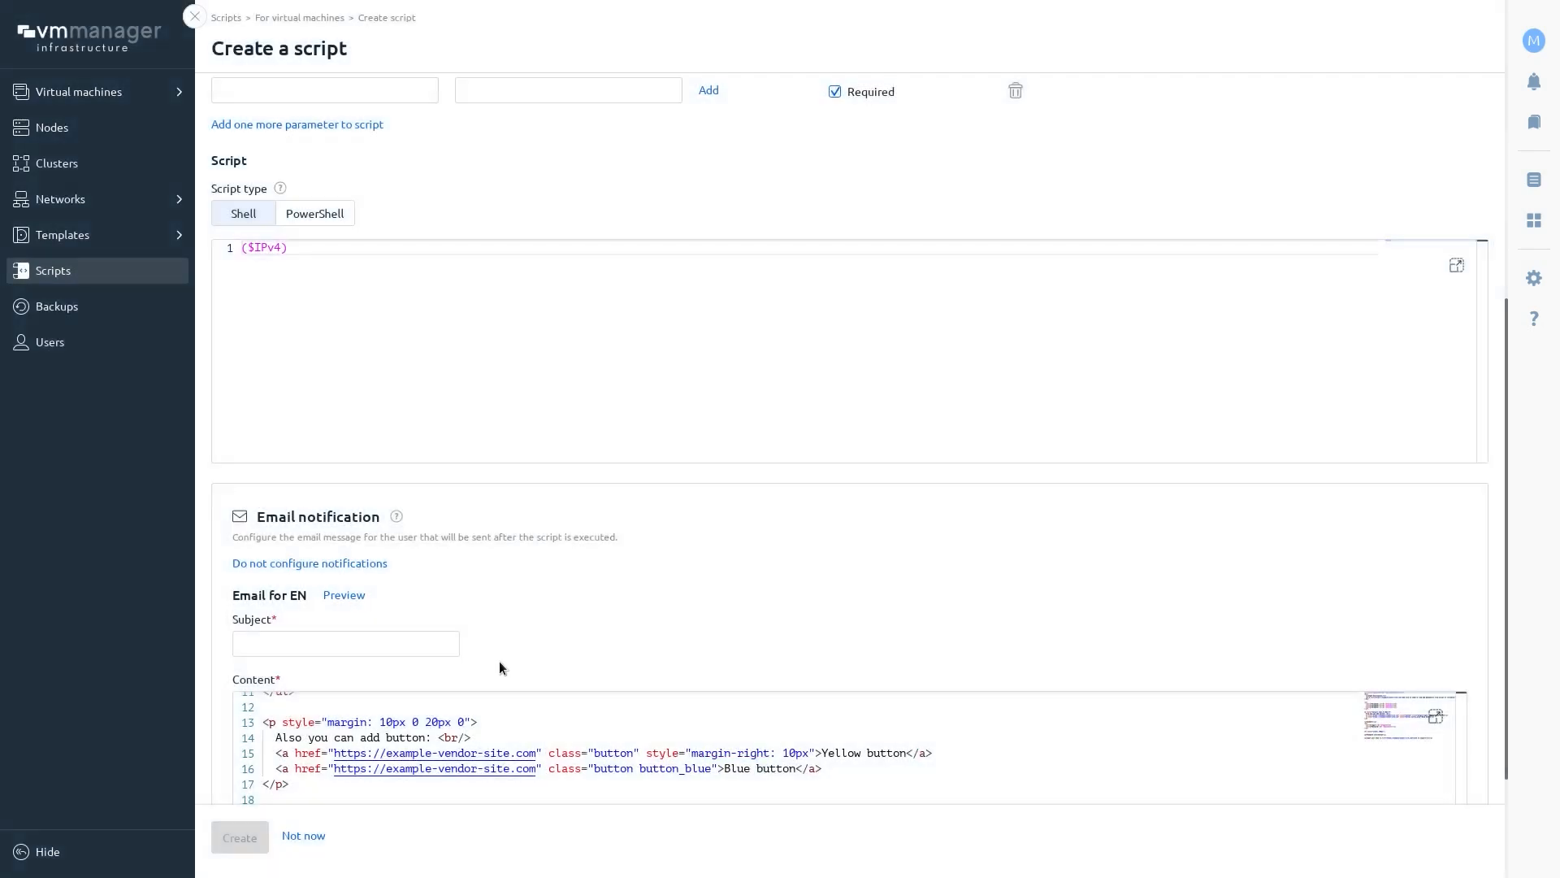
pyautogui.click(301, 835)
pyautogui.click(453, 32)
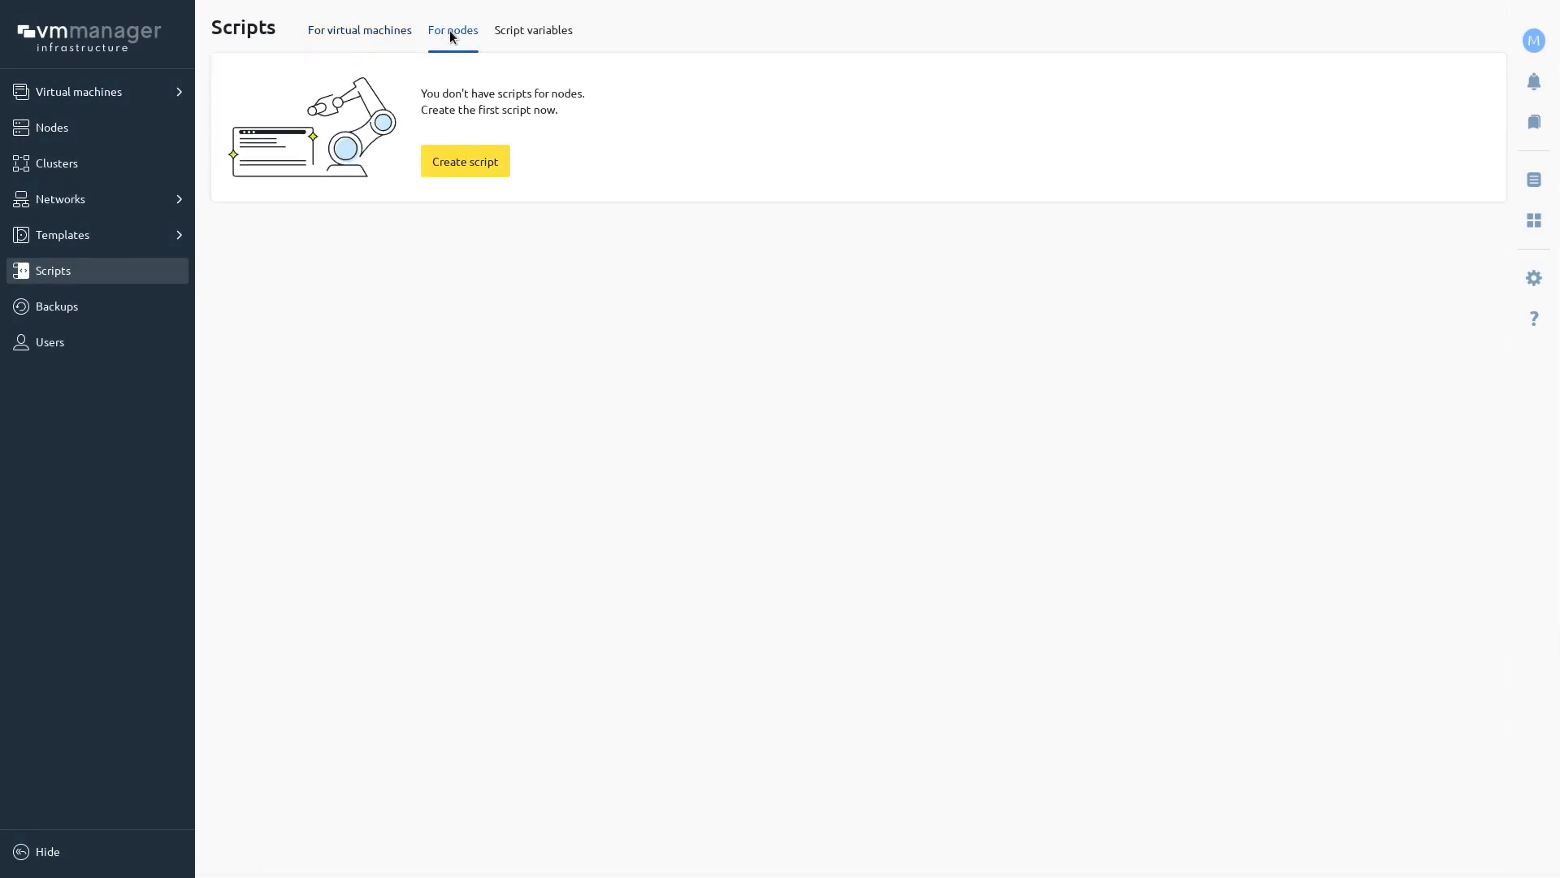
pyautogui.click(465, 160)
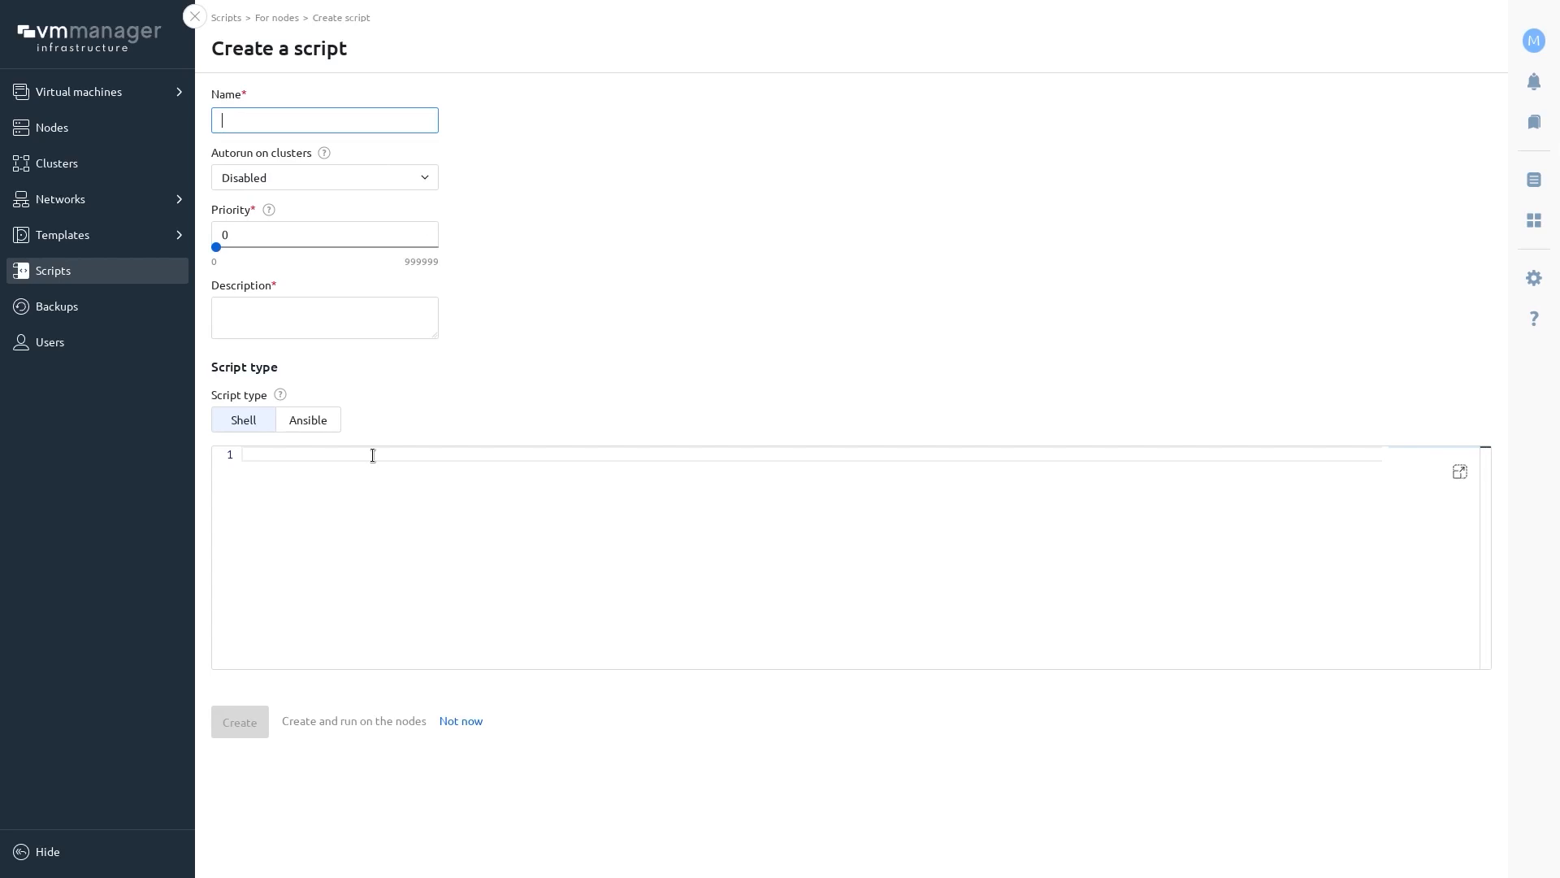
pyautogui.click(313, 424)
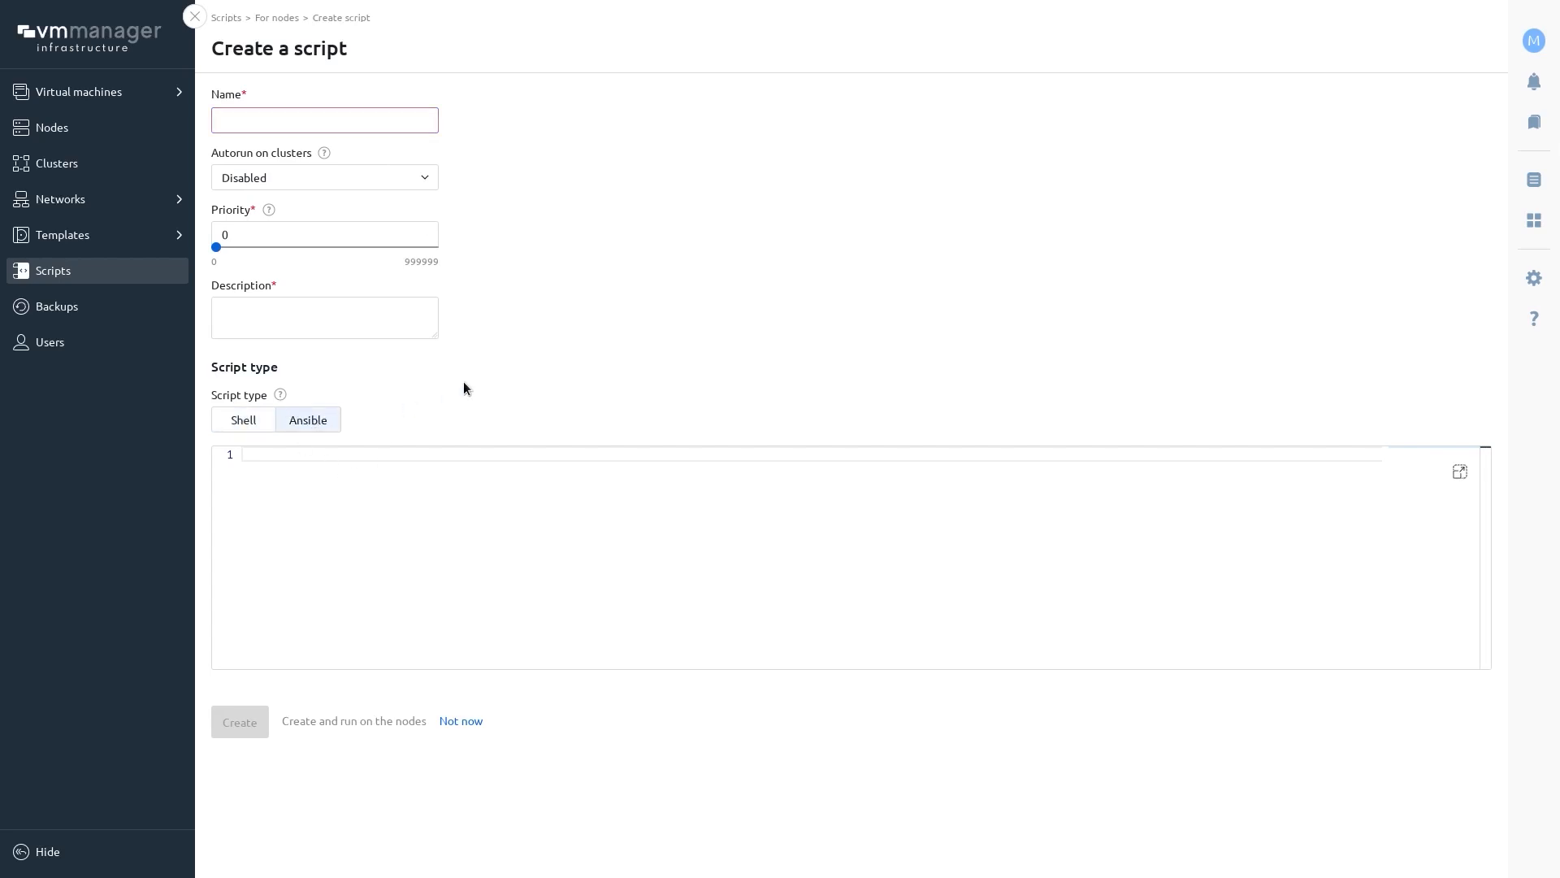
pyautogui.click(471, 722)
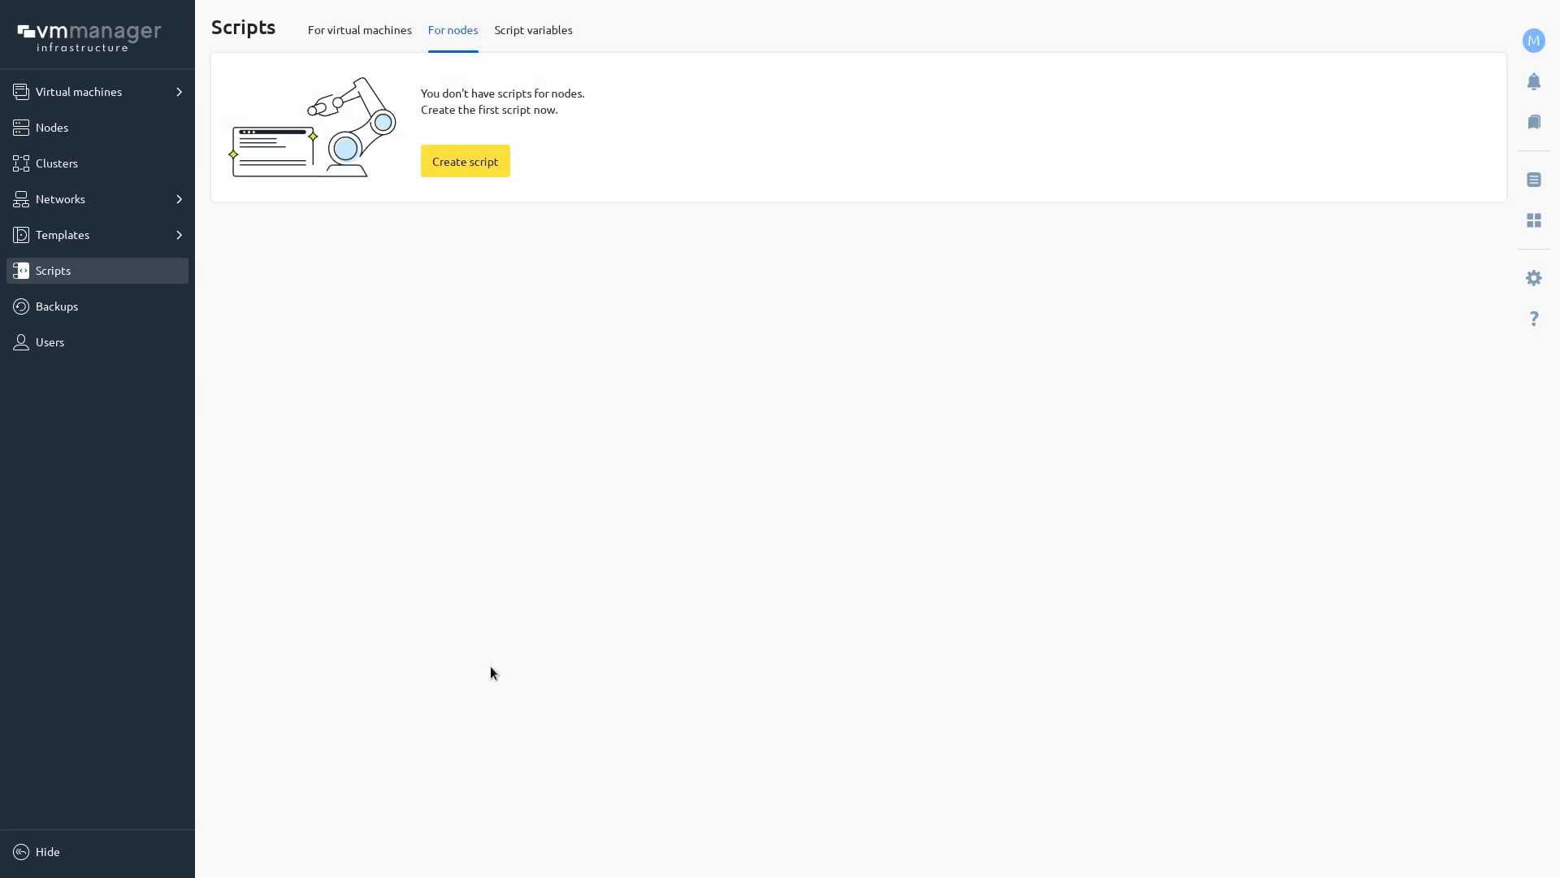
# Step: View the script variables list and the form for adding a variable with Local scope, and close the form without adding one
pyautogui.click(537, 38)
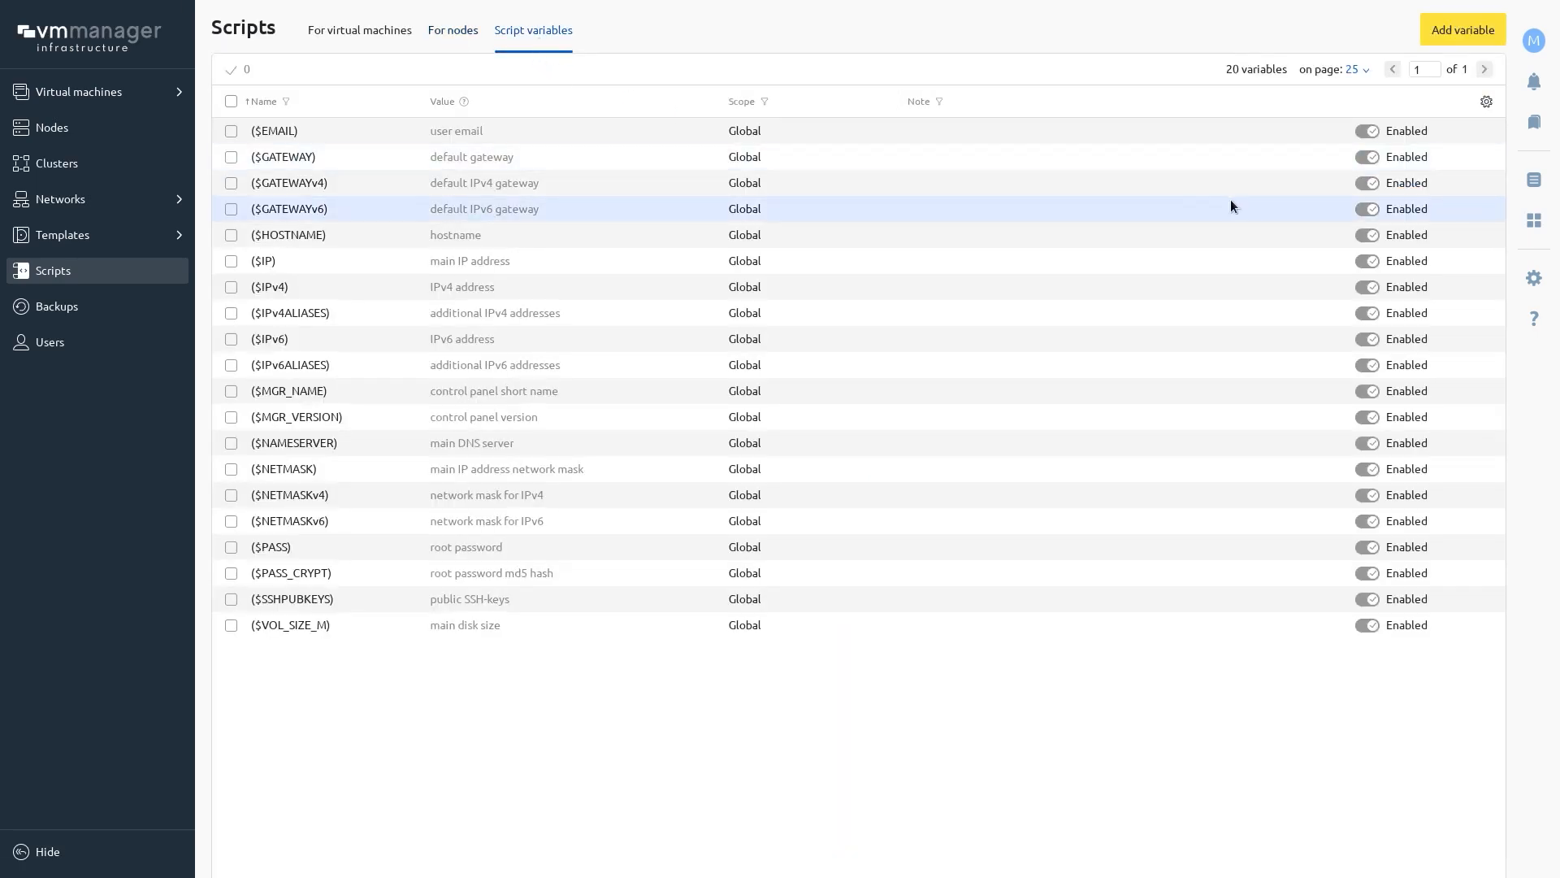
pyautogui.click(1462, 30)
pyautogui.click(1183, 237)
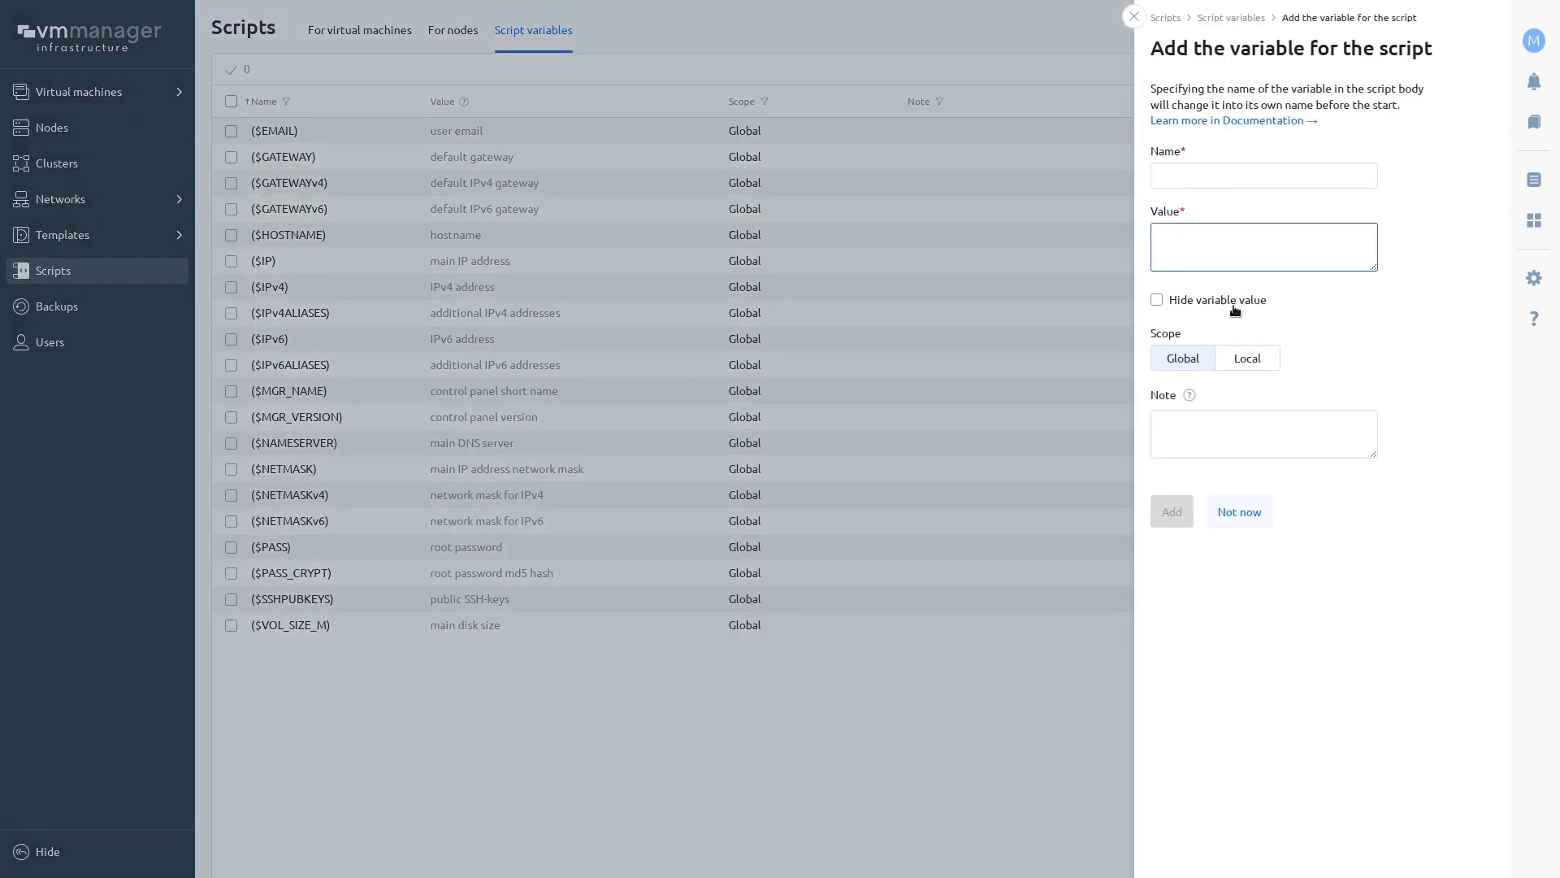
pyautogui.click(1286, 344)
pyautogui.click(1240, 513)
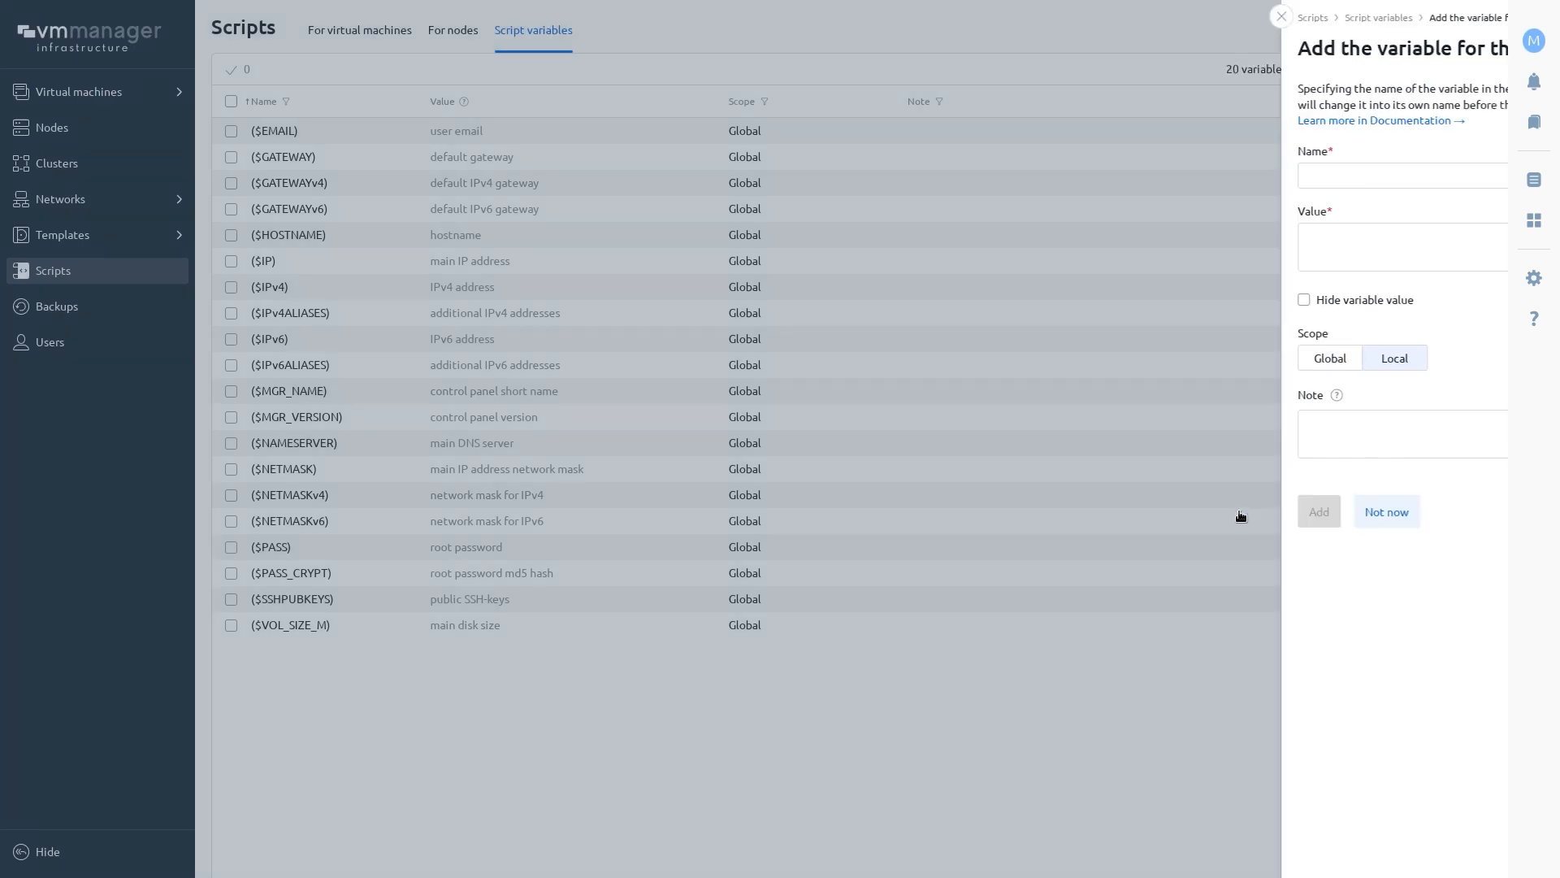
# Step: Start a backup copy of psqldb2 with the VM stopped while it is backed up, and discard it
pyautogui.click(80, 306)
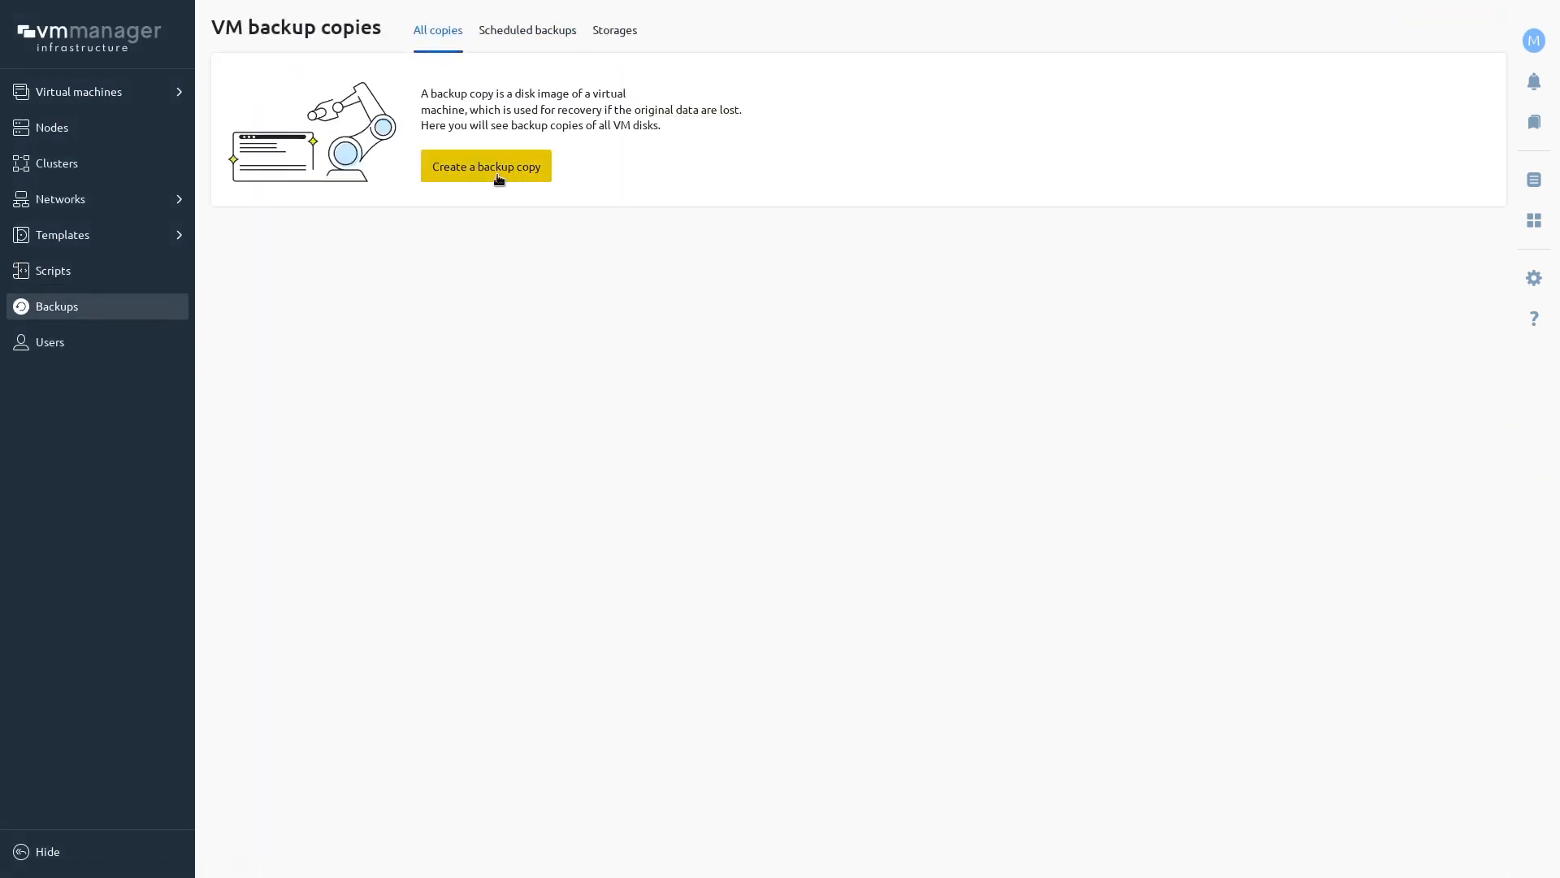
pyautogui.click(498, 174)
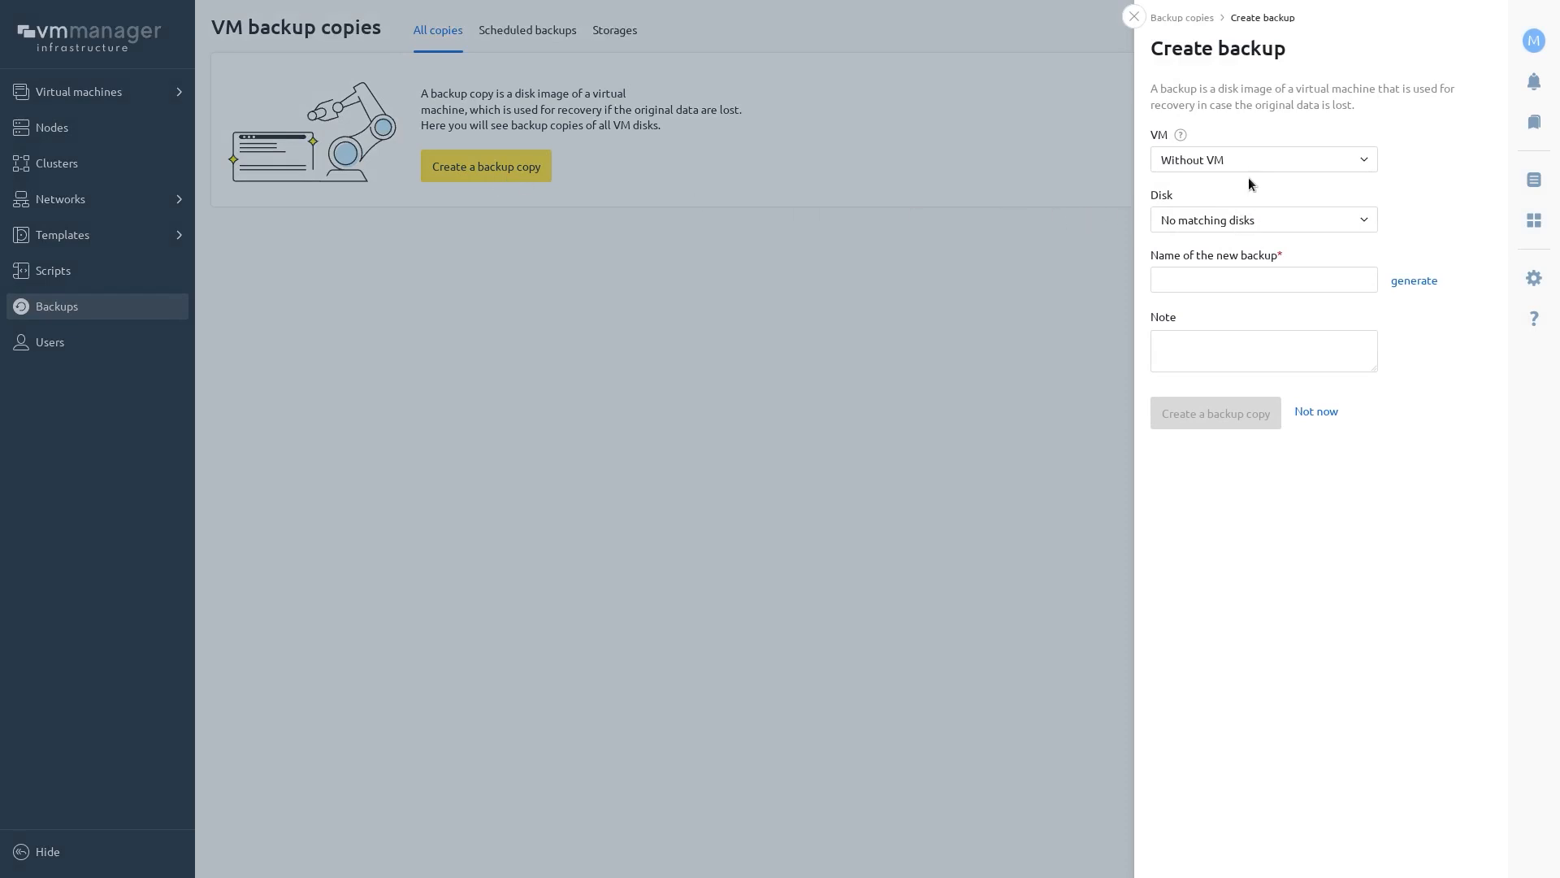
pyautogui.click(1246, 162)
pyautogui.click(1205, 212)
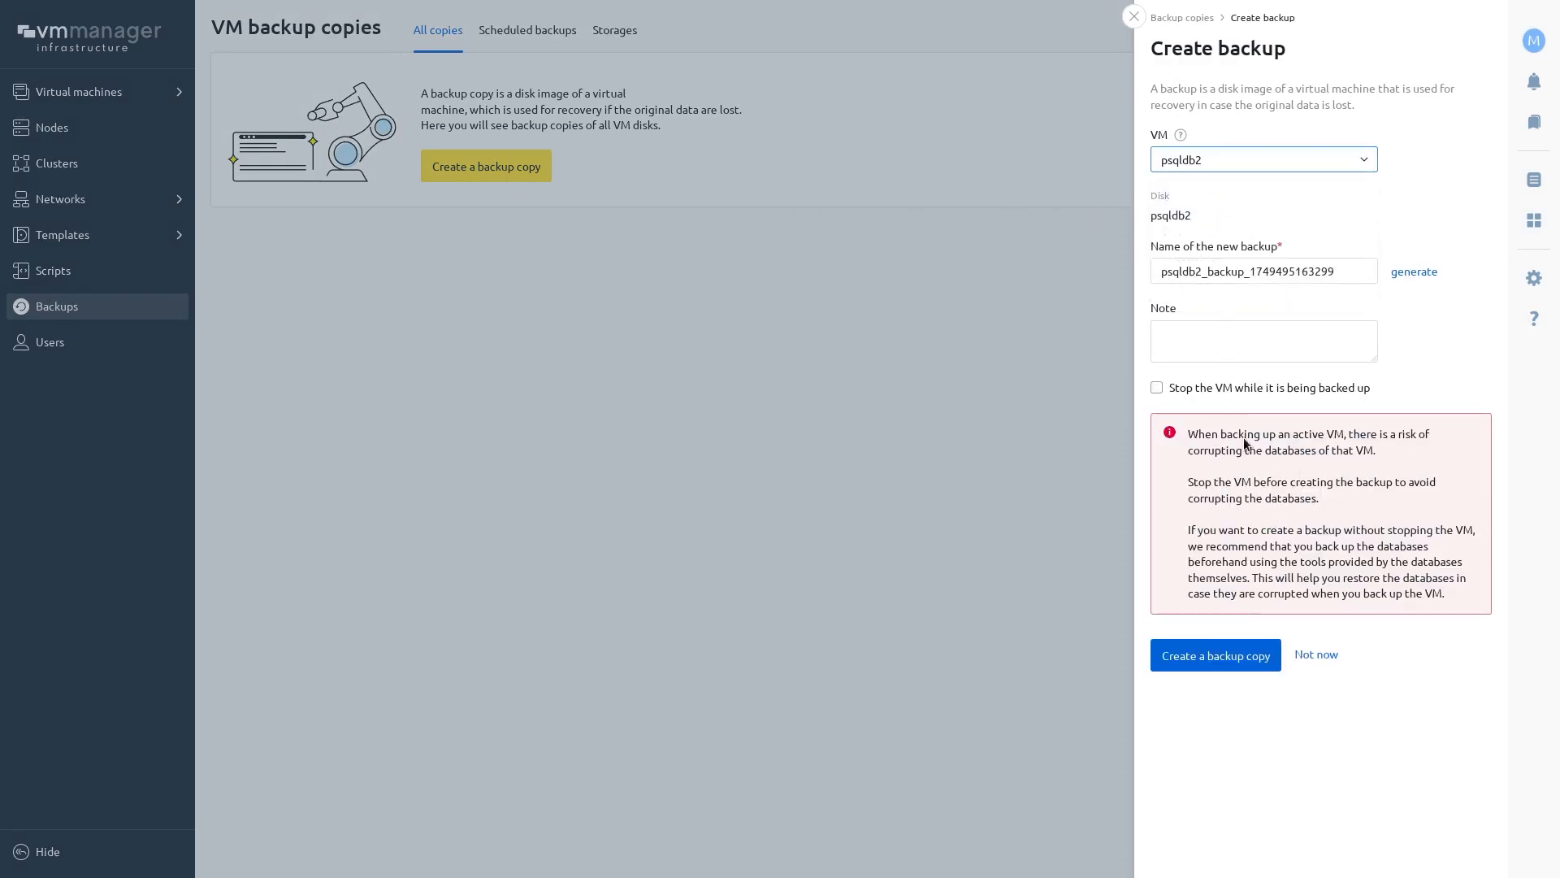
pyautogui.click(1157, 389)
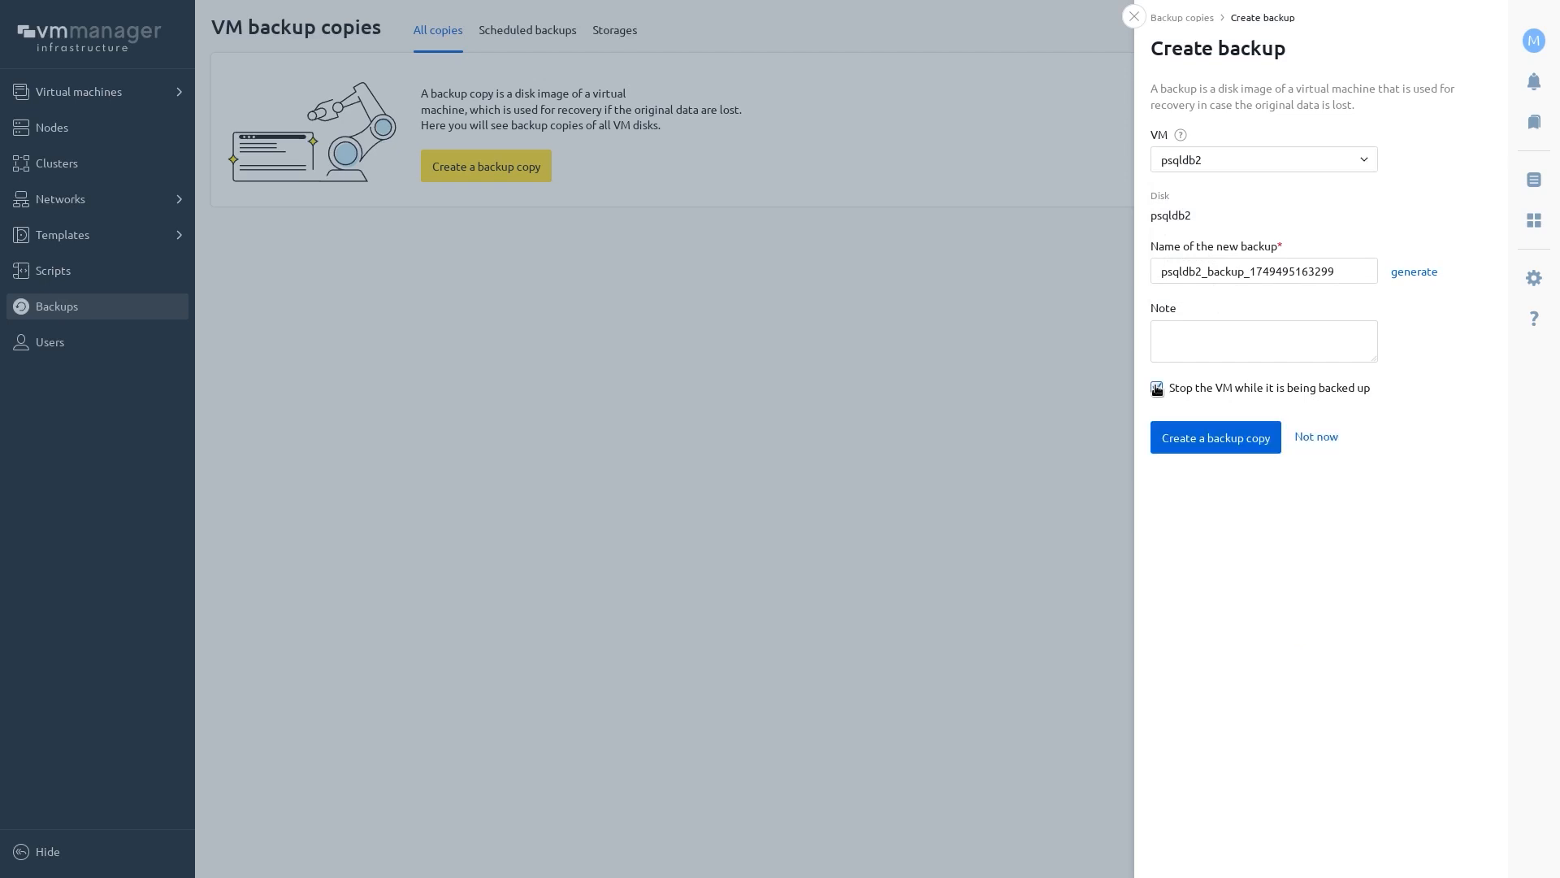
pyautogui.click(1307, 439)
# Step: Start a daily backup schedule, try connecting an SSH storage with a volume of 500 GB, and discard both
pyautogui.click(525, 41)
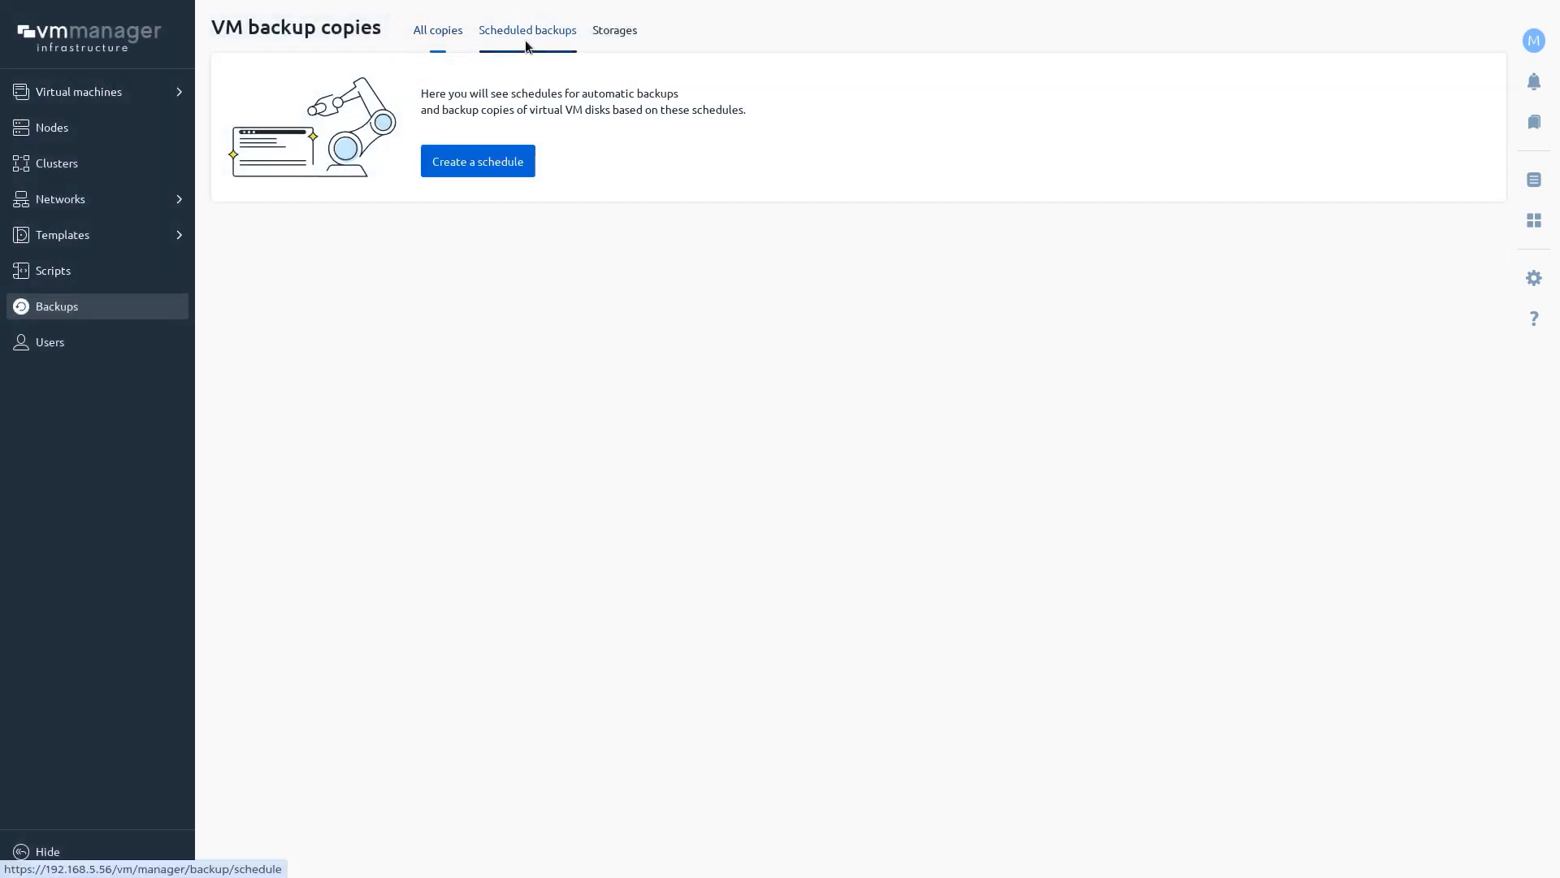
pyautogui.click(498, 161)
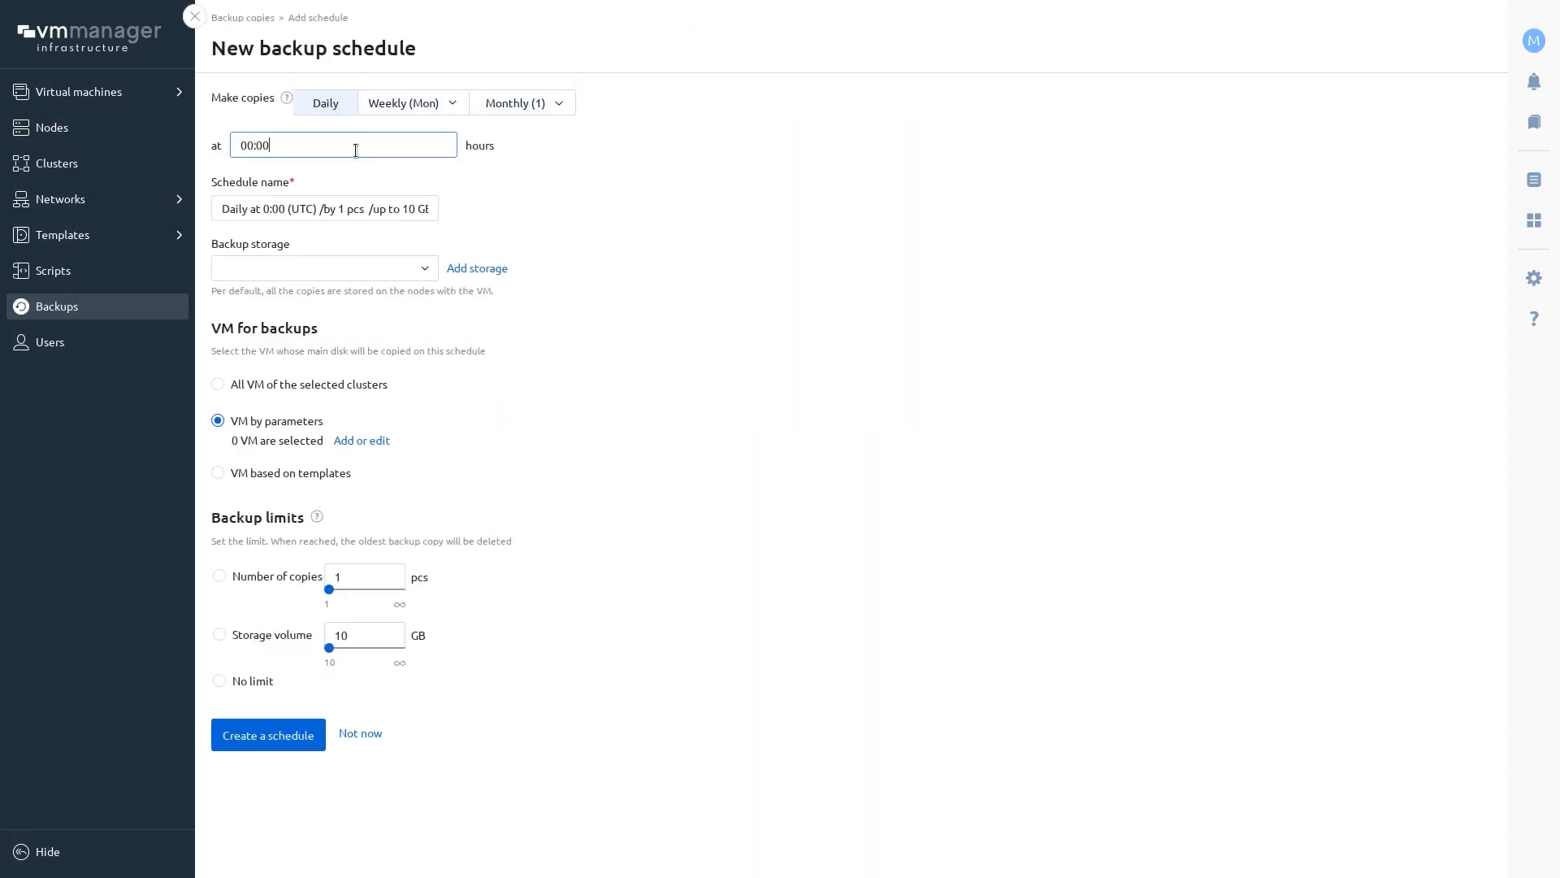
pyautogui.click(474, 268)
pyautogui.click(743, 172)
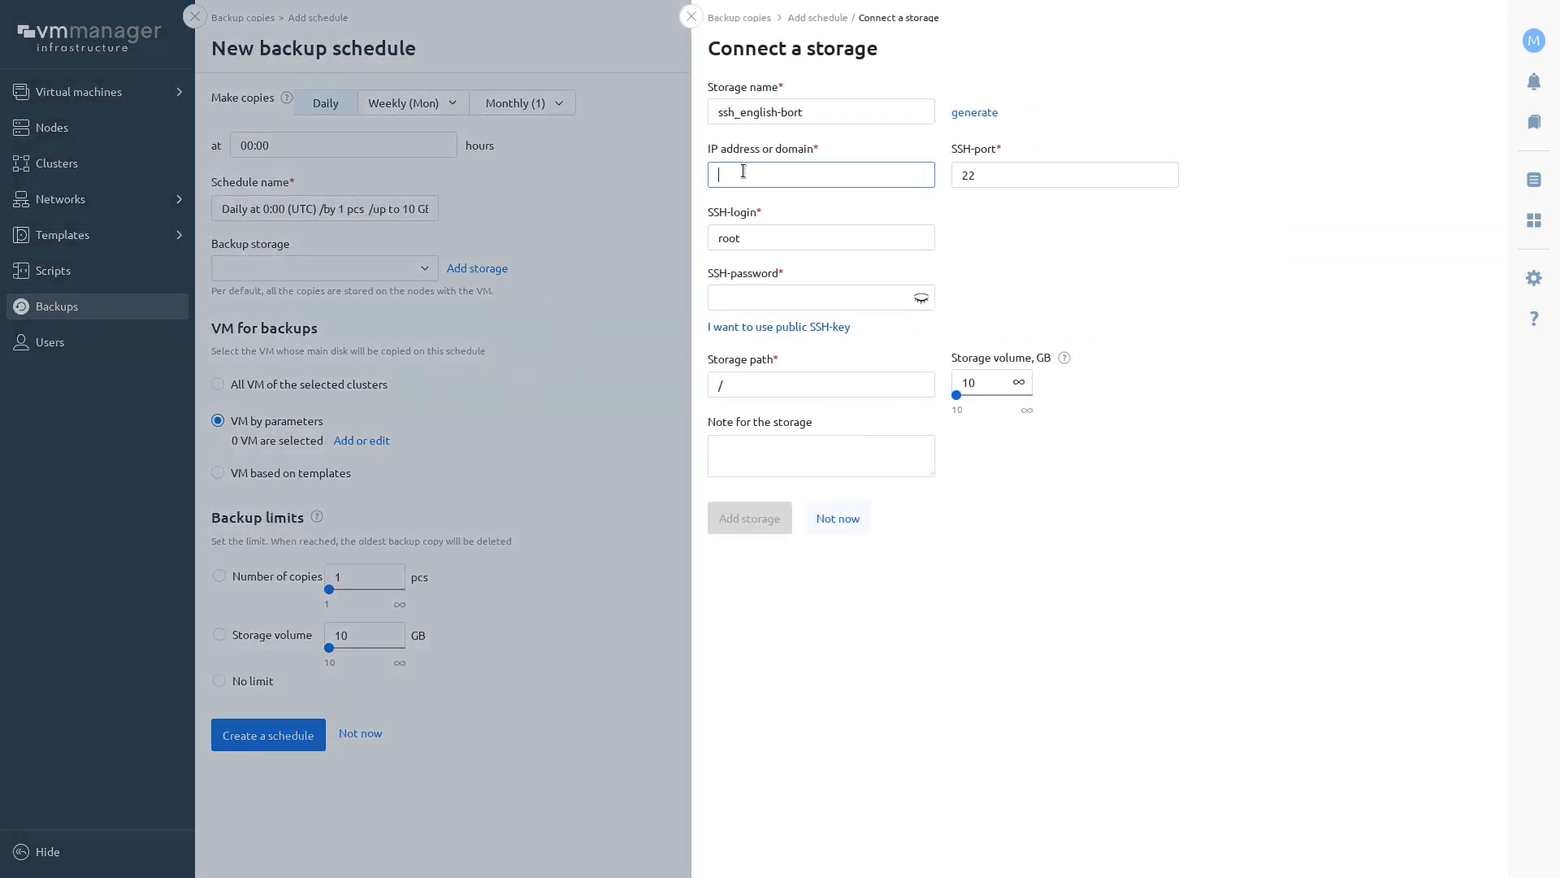
pyautogui.click(1003, 180)
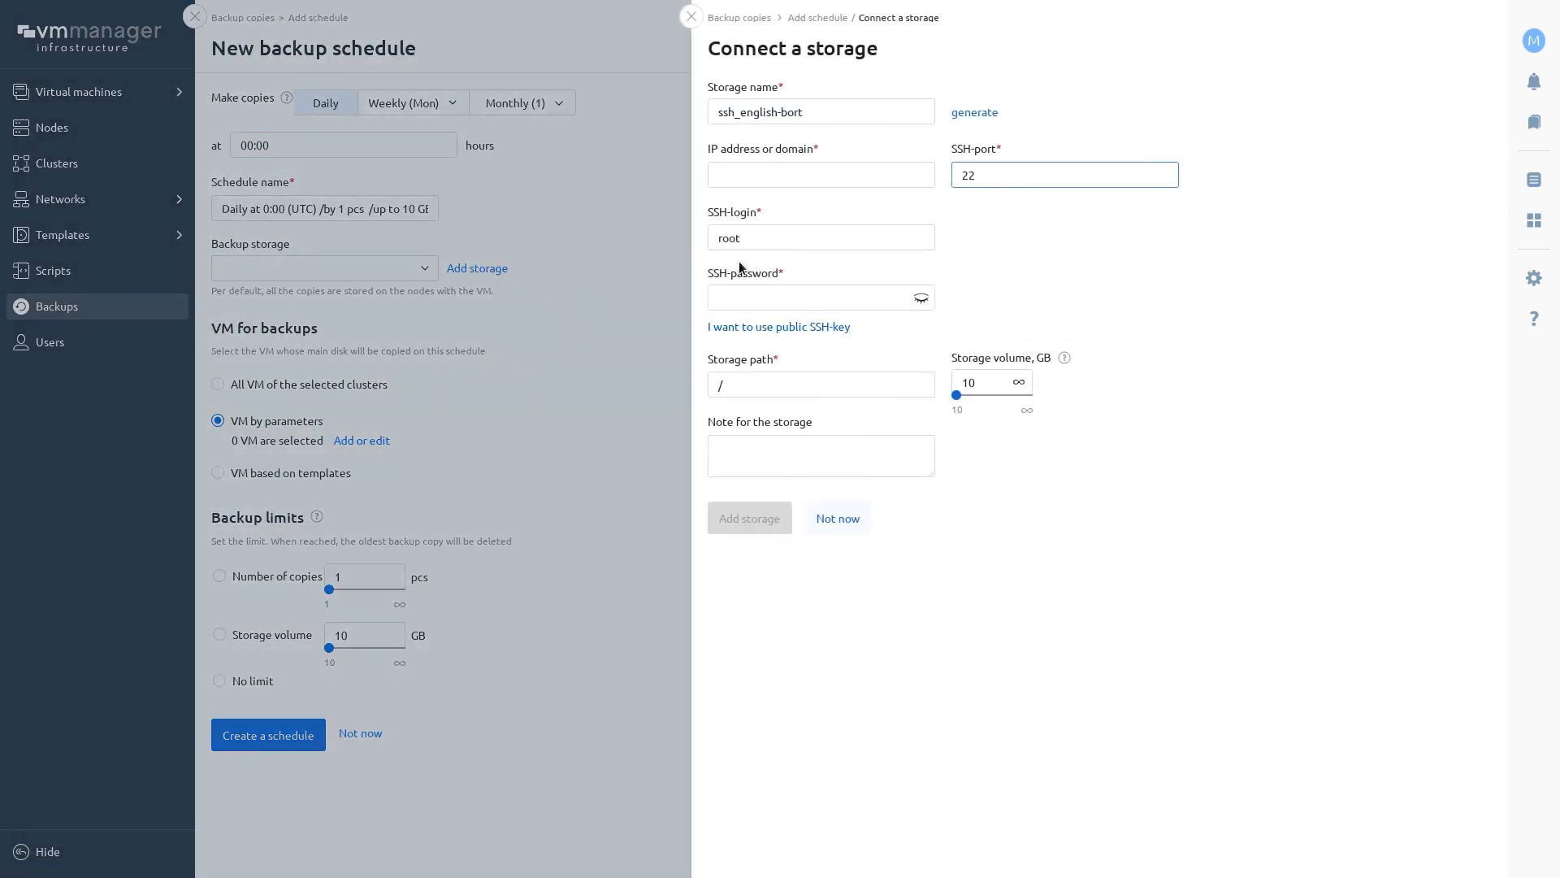
pyautogui.click(725, 298)
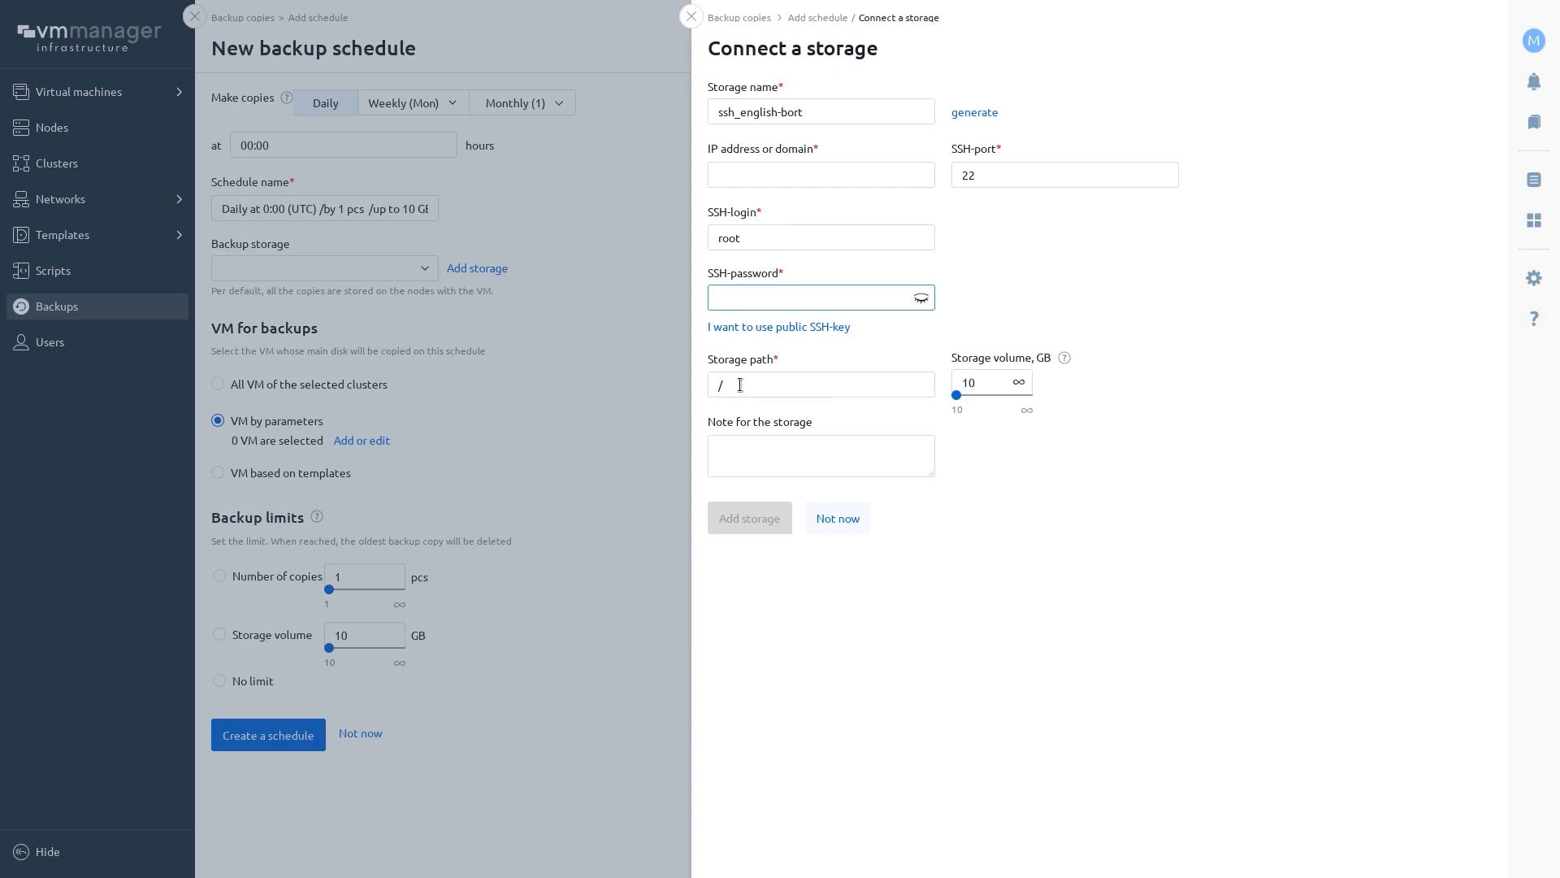
pyautogui.click(740, 385)
pyautogui.moveTo(957, 395); pyautogui.dragTo(982, 396)
pyautogui.click(843, 525)
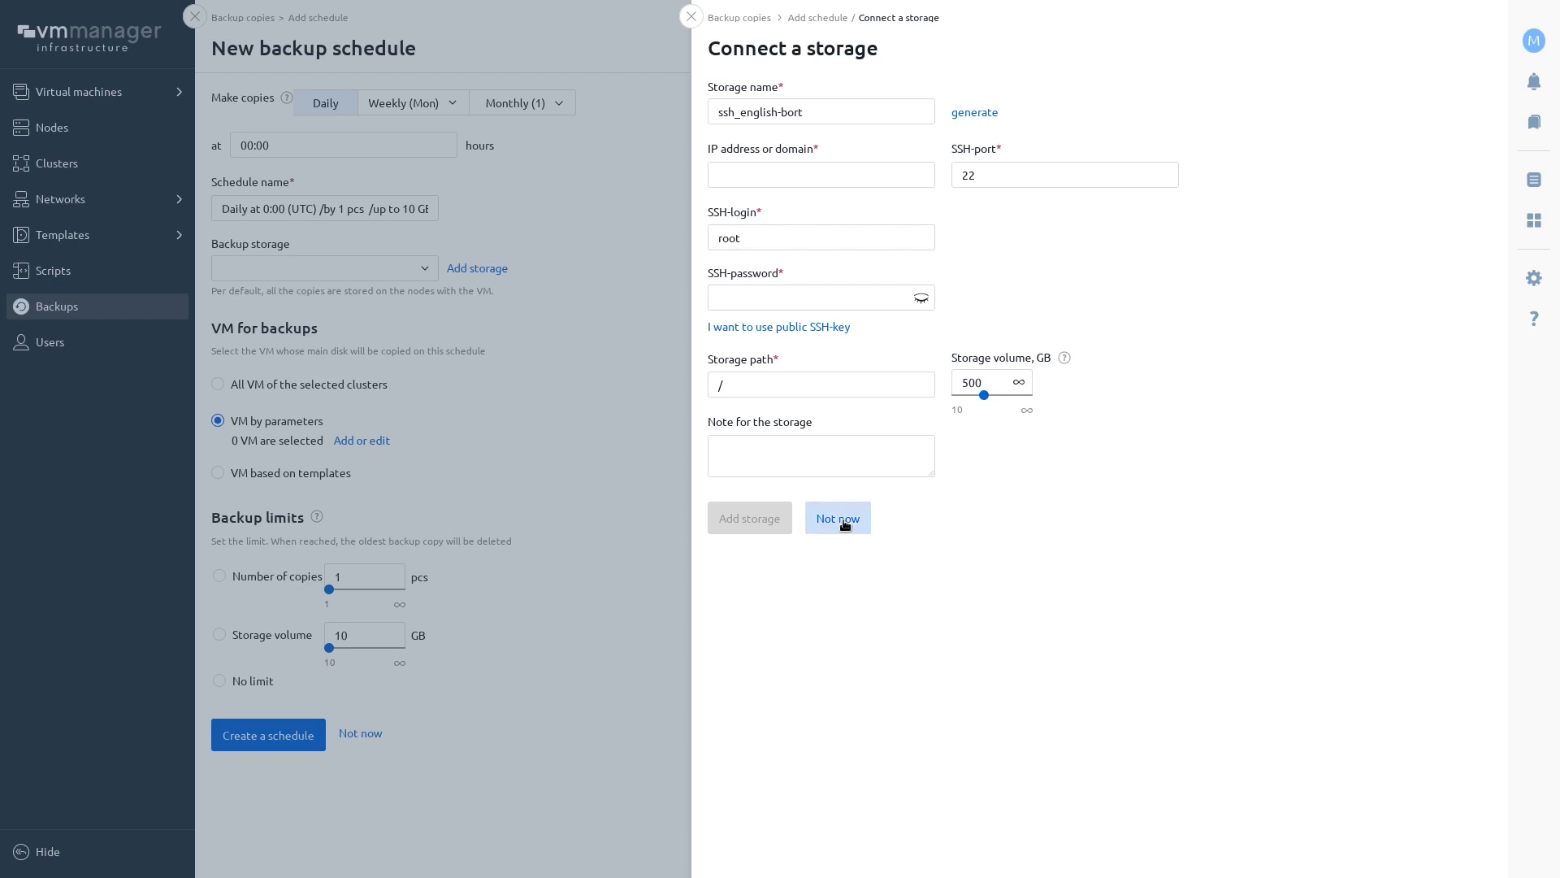
pyautogui.press('Escape')
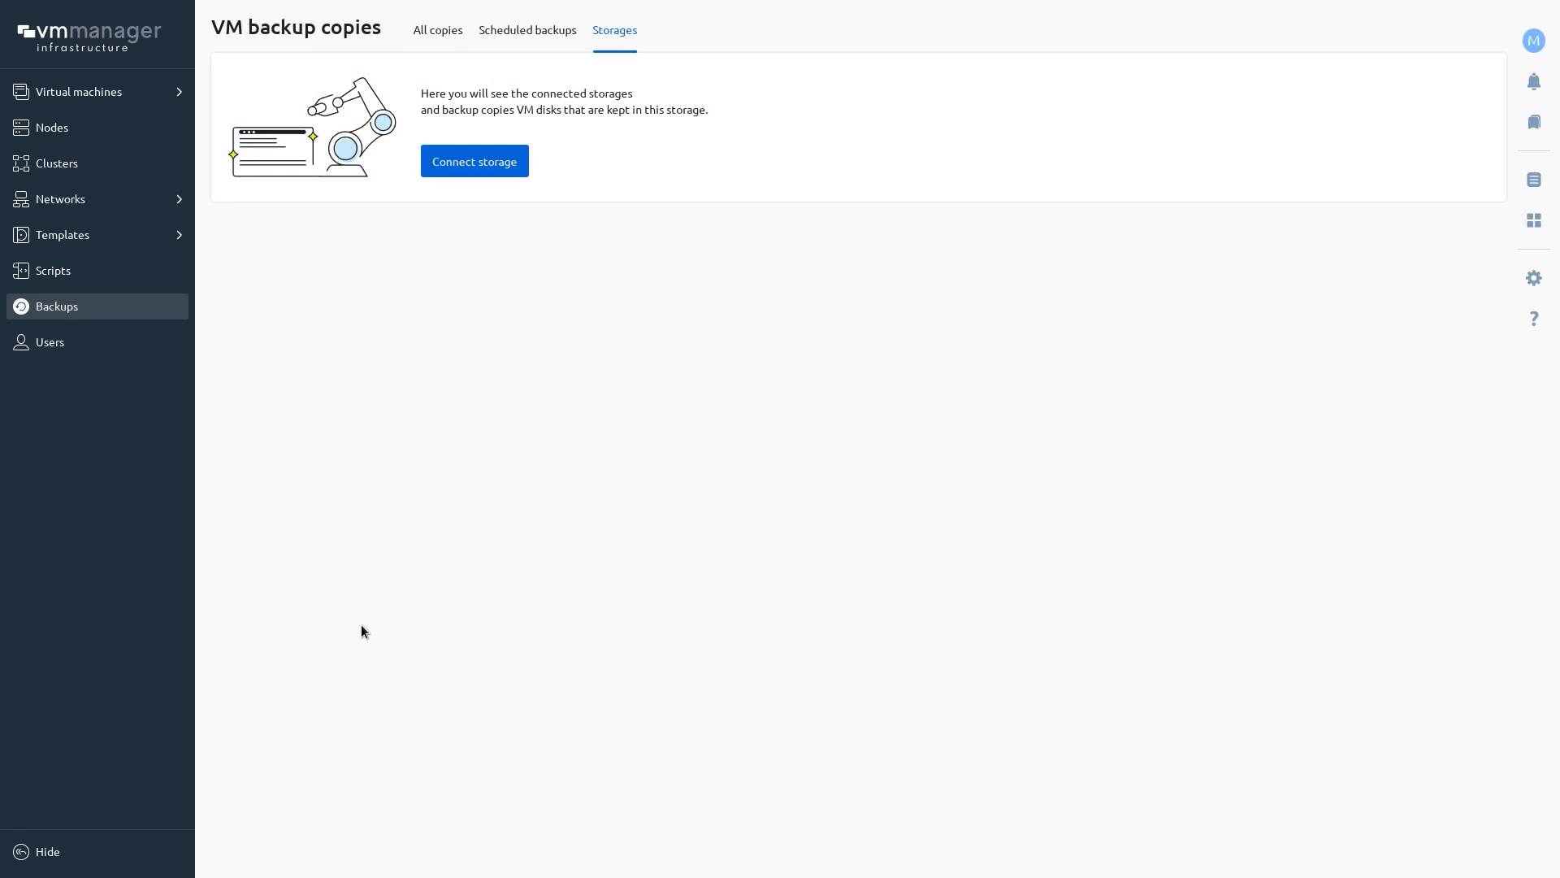
# Step: Start a new notification in the notification center, covering two virtual machines without psqldb1
pyautogui.click(1533, 81)
pyautogui.click(1359, 159)
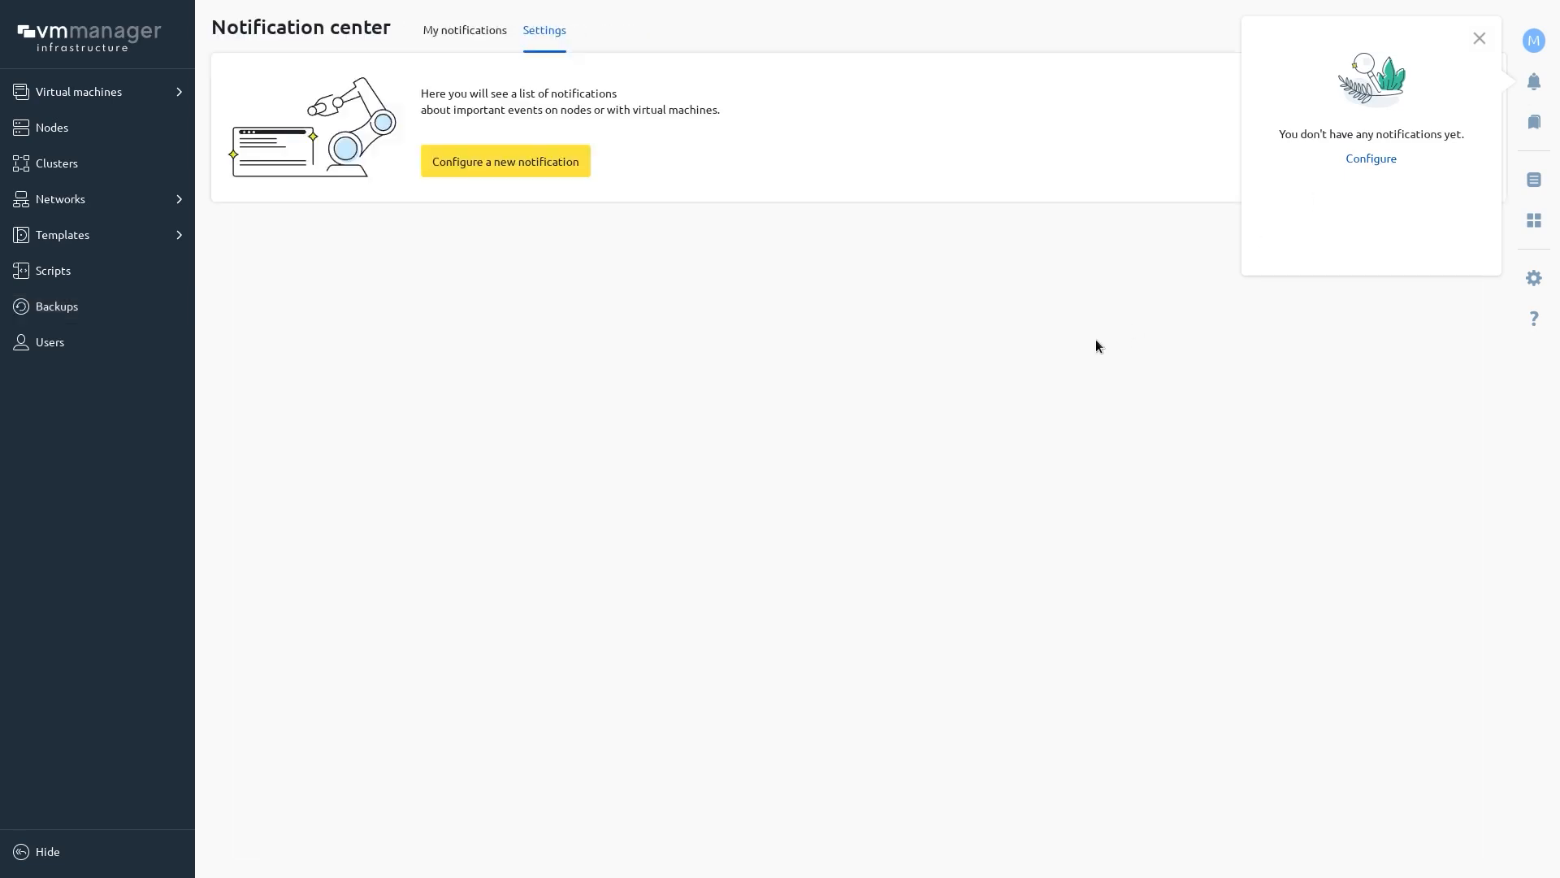
pyautogui.click(545, 165)
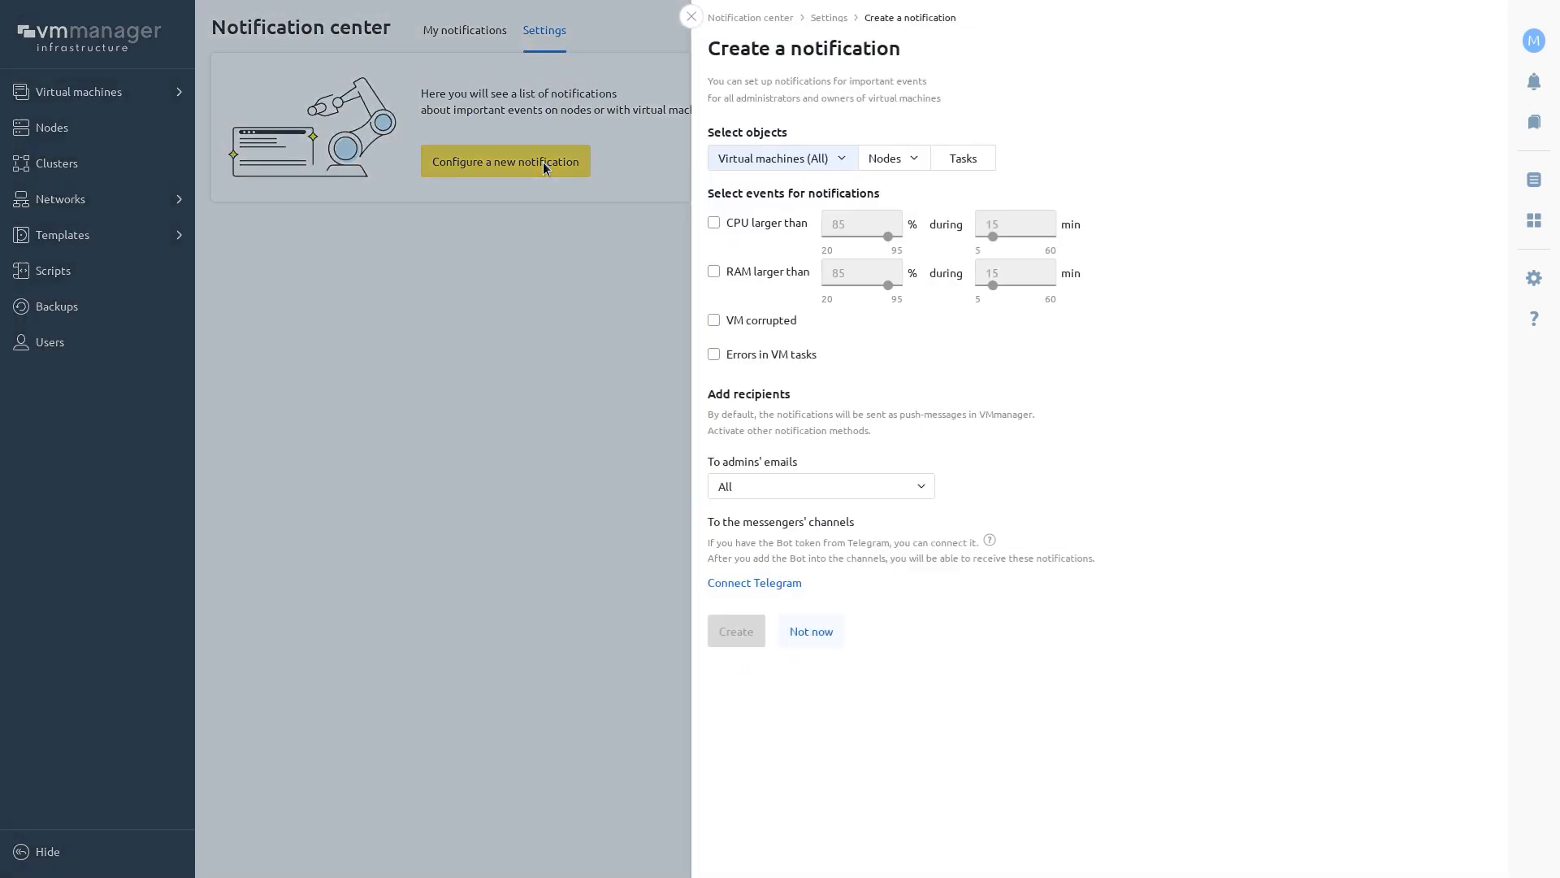
pyautogui.click(842, 160)
pyautogui.click(759, 242)
pyautogui.click(760, 269)
pyautogui.click(792, 341)
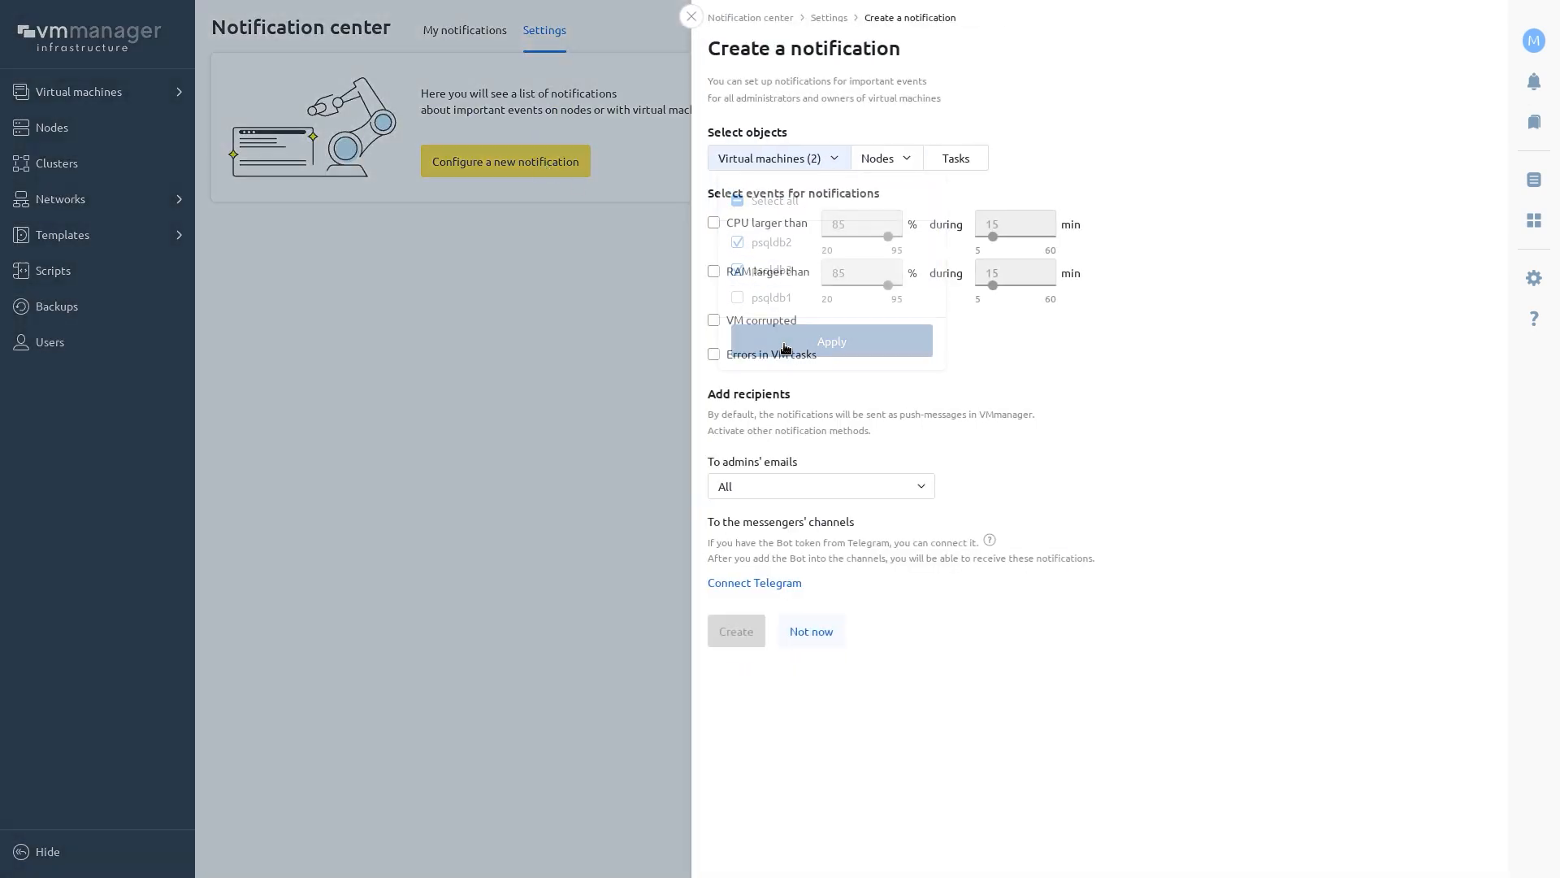
# Step: Enable the event for RAM larger than 85% during 15 min, and start connecting Telegram alongside all admins' emails
pyautogui.click(743, 275)
pyautogui.click(821, 494)
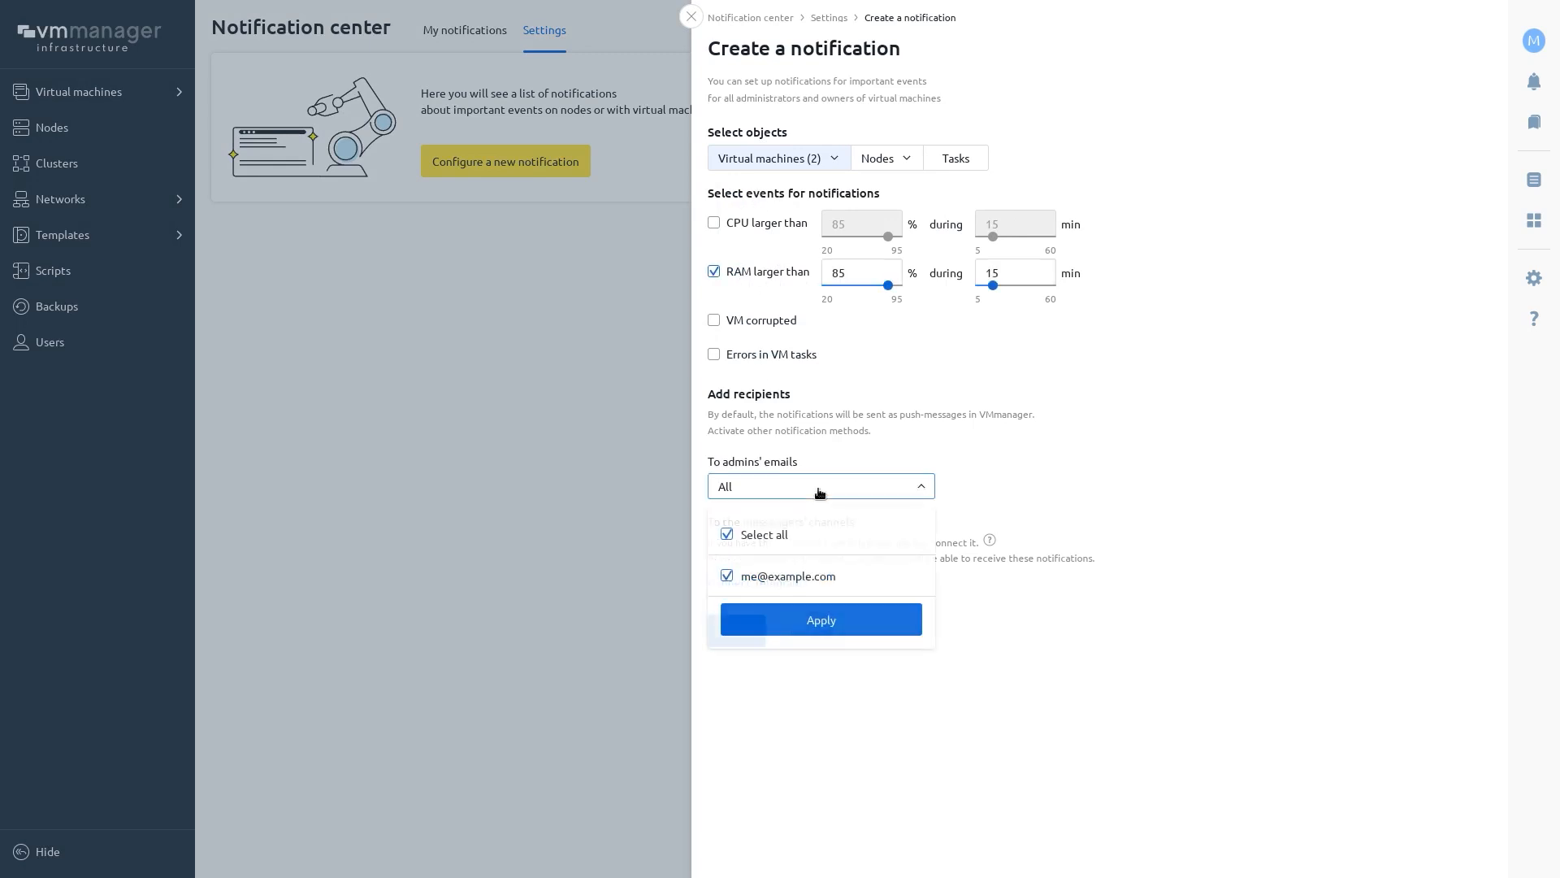
pyautogui.click(821, 494)
pyautogui.click(780, 583)
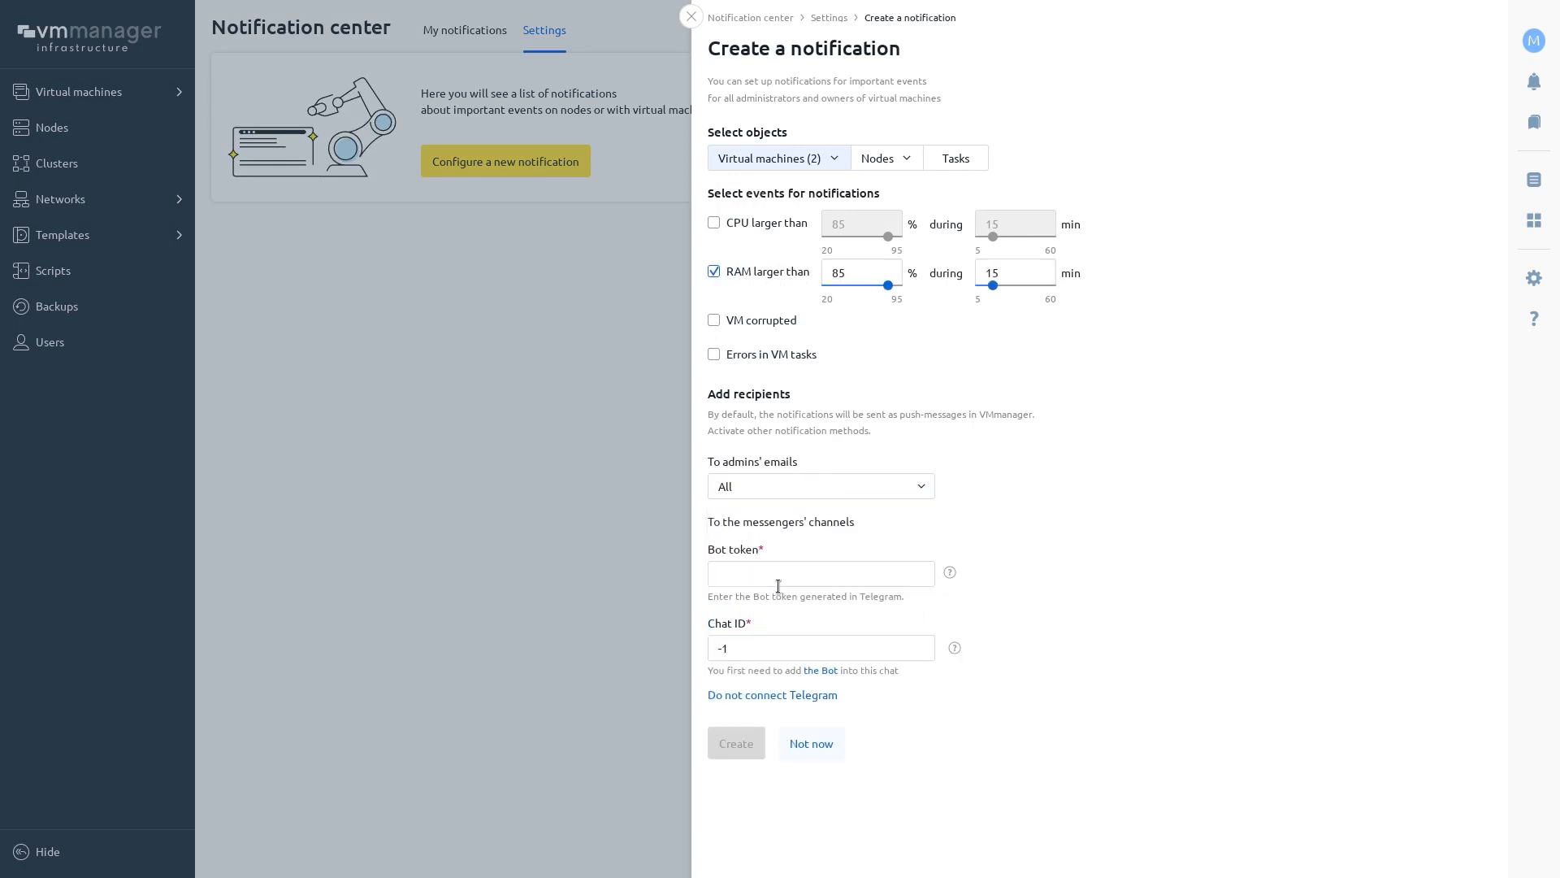
# Step: Switch the notification to the Node unaccessible event on all nodes, and discard the notification
pyautogui.click(880, 158)
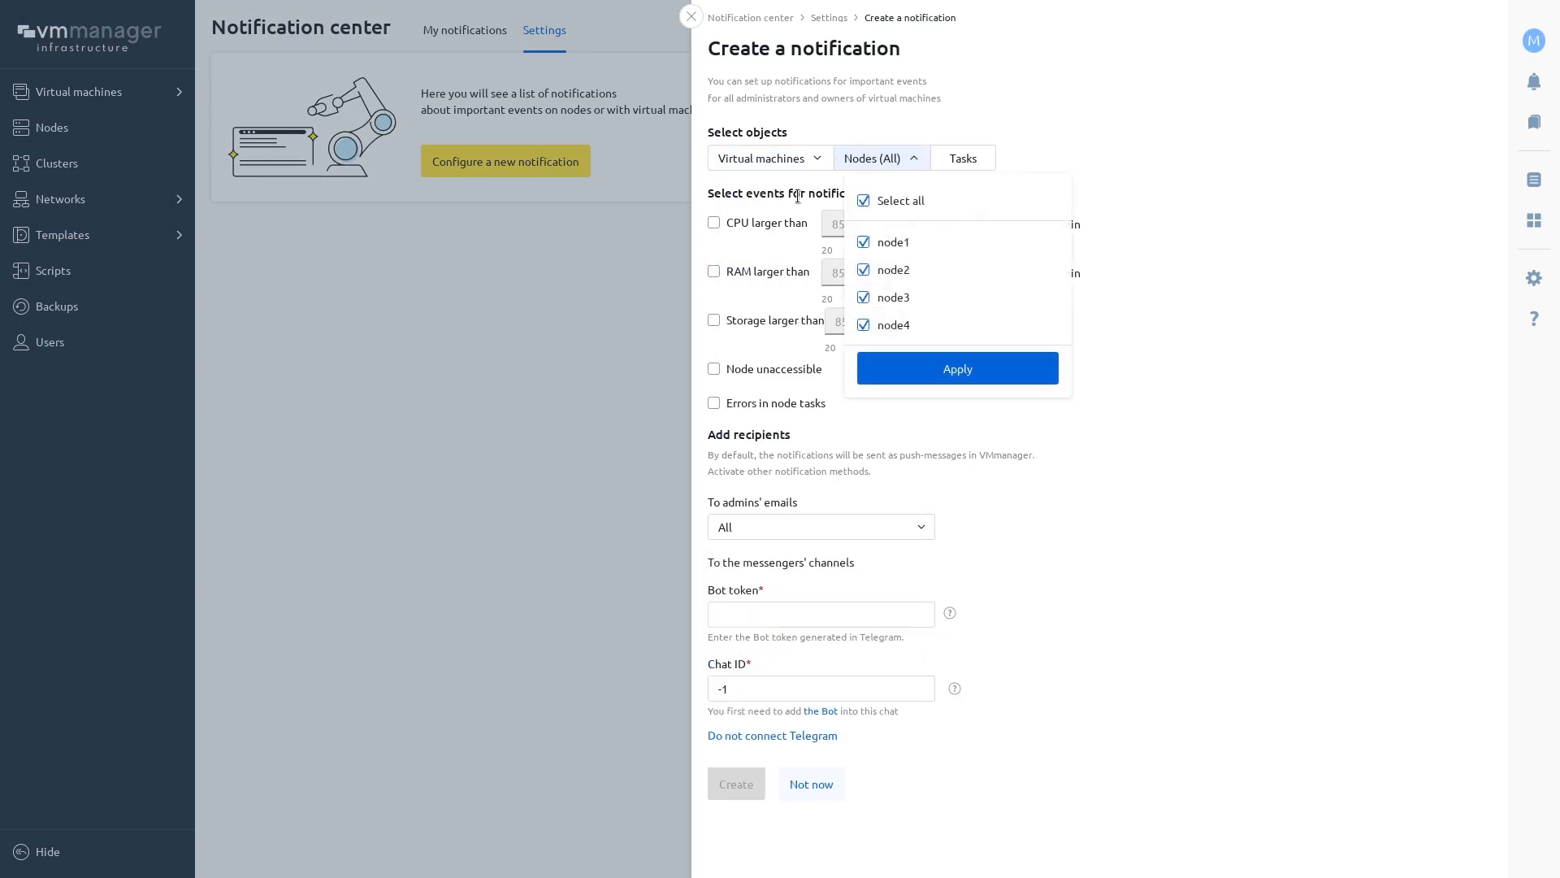
pyautogui.click(794, 223)
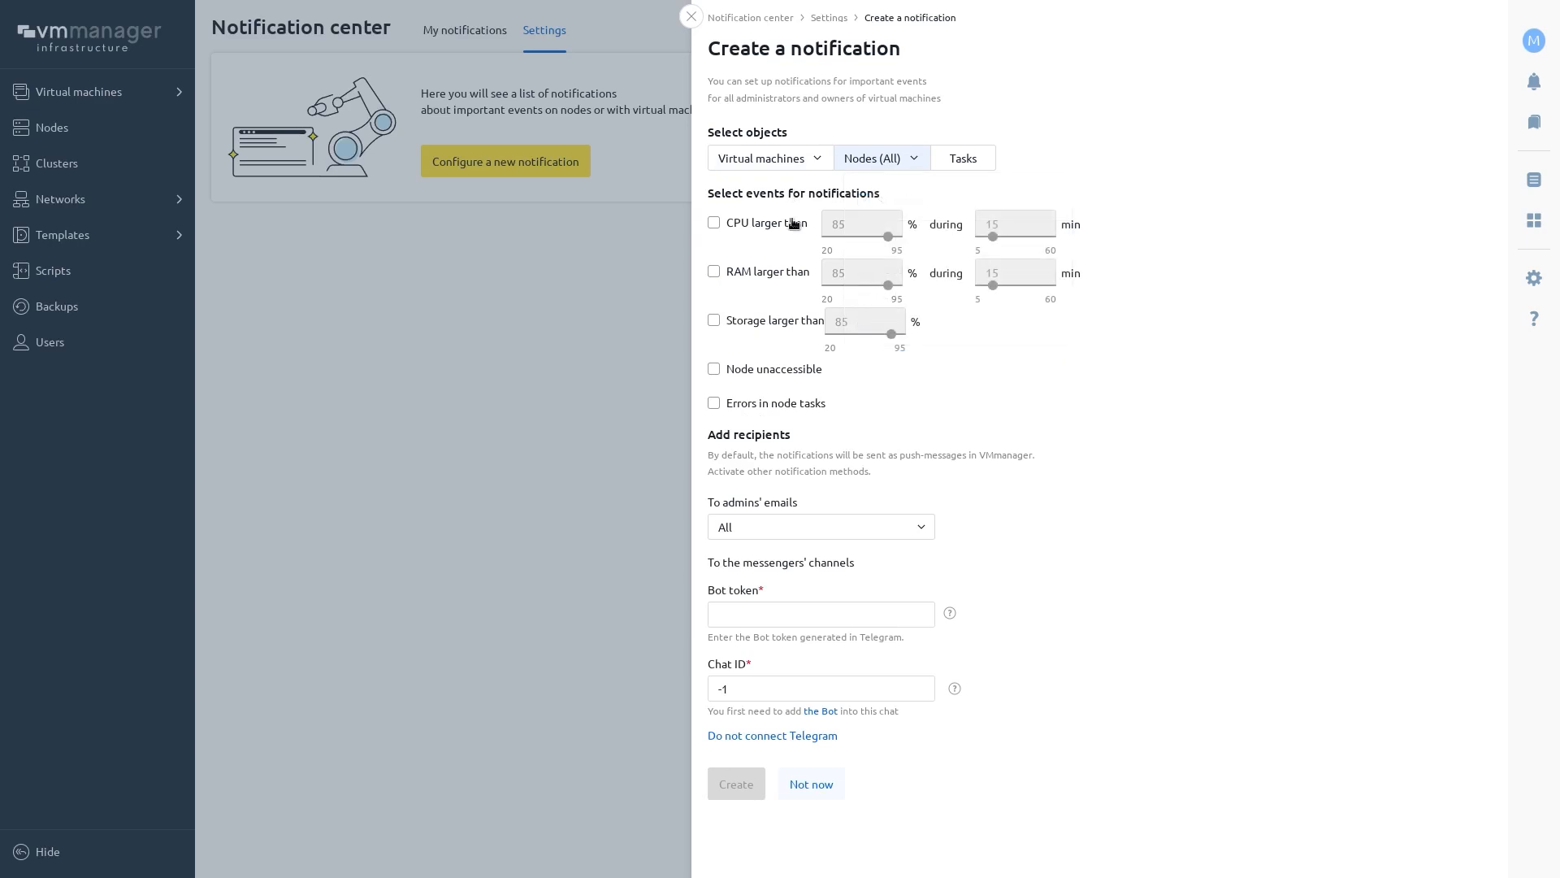
pyautogui.click(800, 371)
pyautogui.click(813, 782)
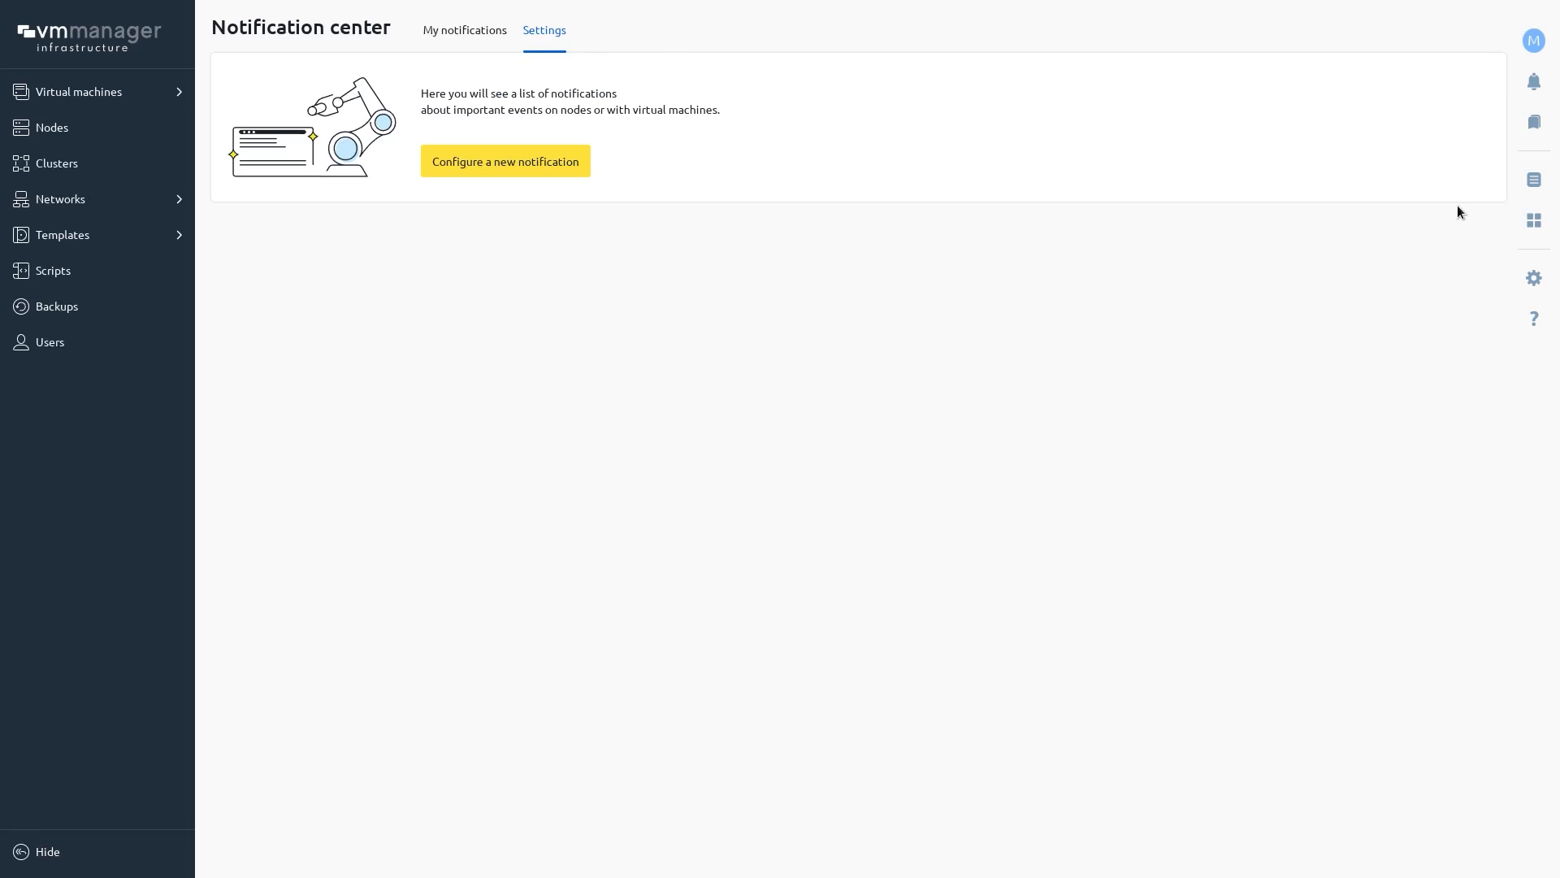
# Step: Inspect the output and parameters of the VM start psqldb1 task in the task list
pyautogui.click(1534, 179)
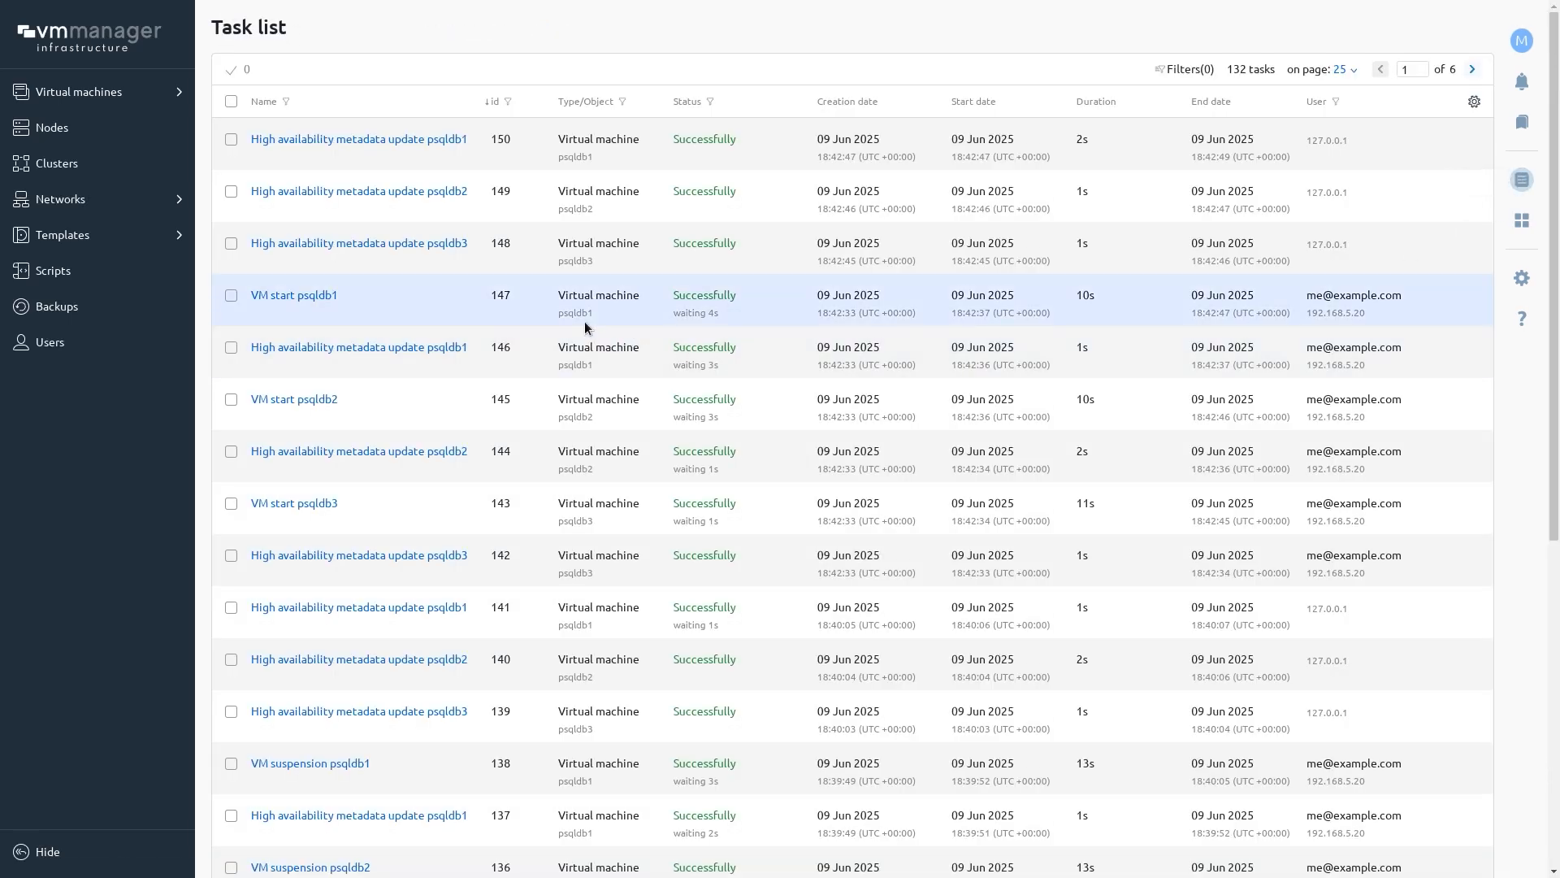
pyautogui.click(325, 297)
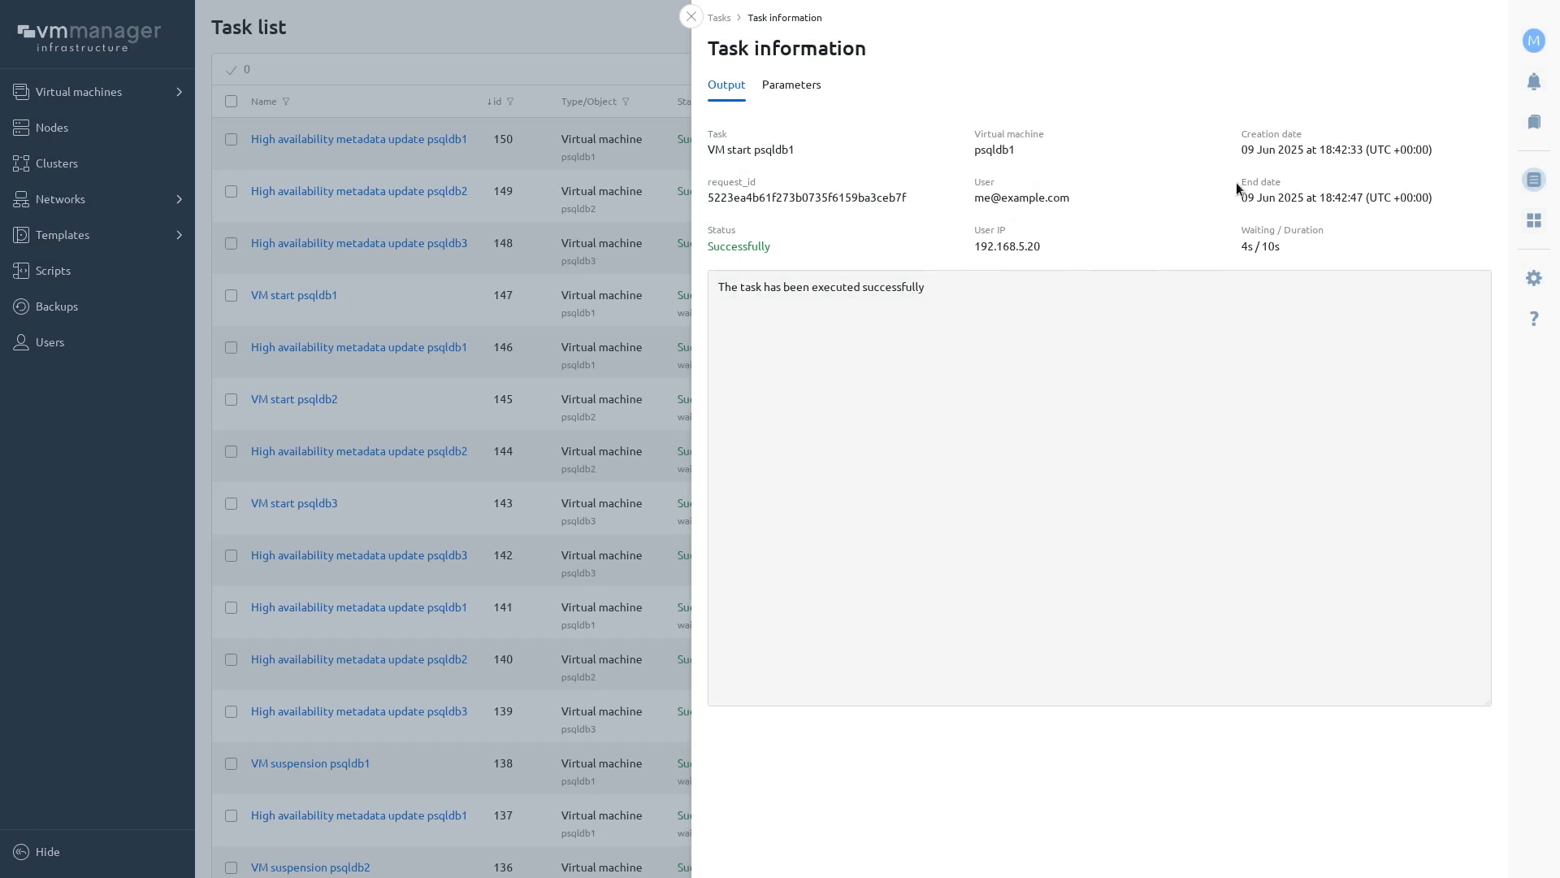
pyautogui.click(784, 82)
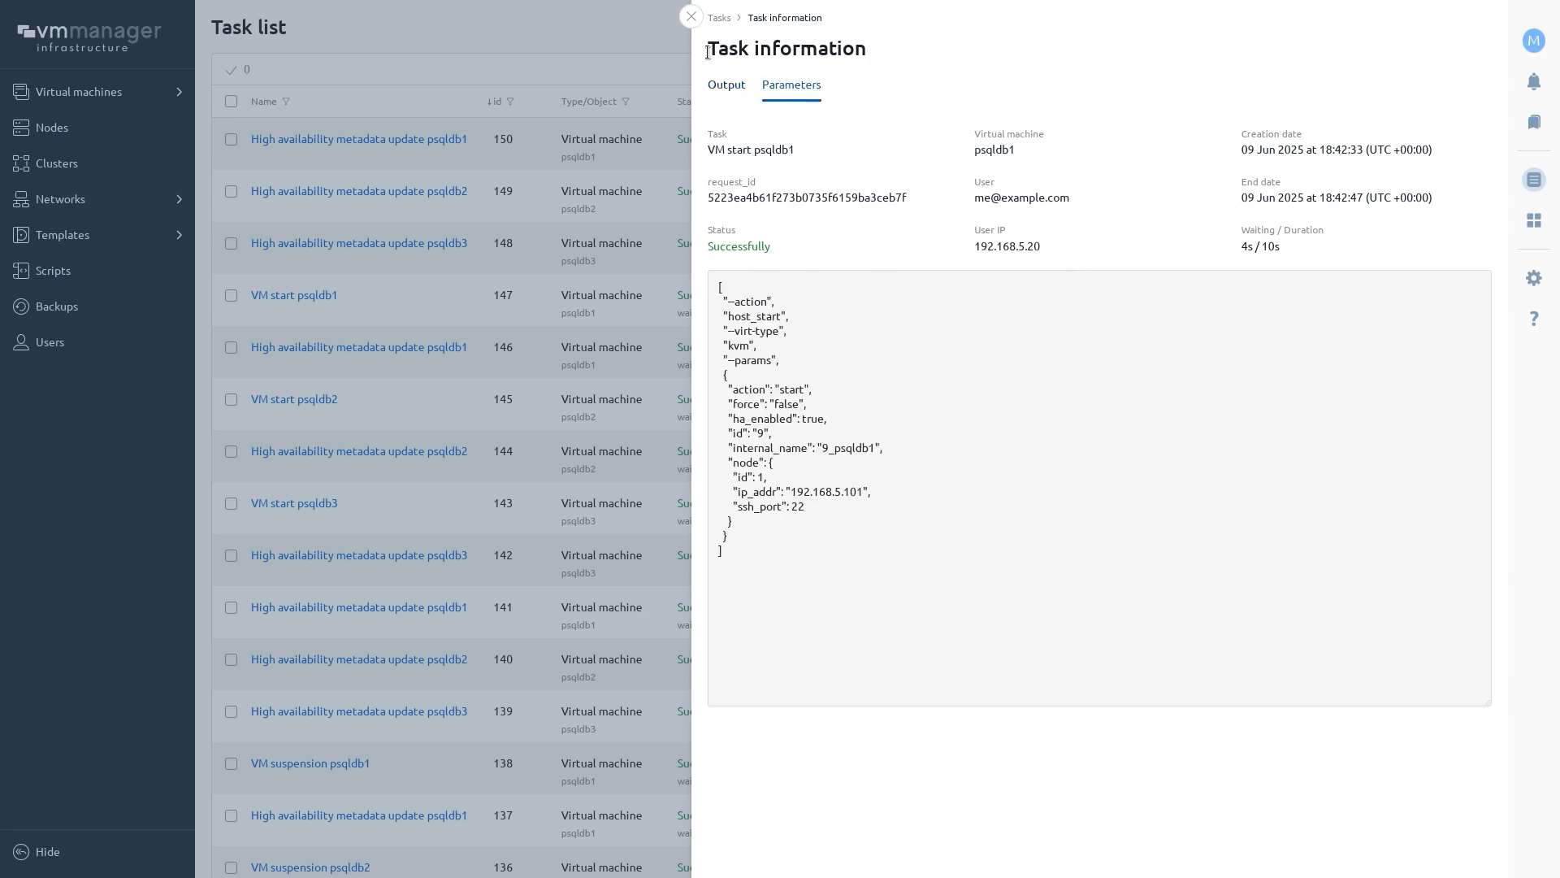
pyautogui.click(691, 16)
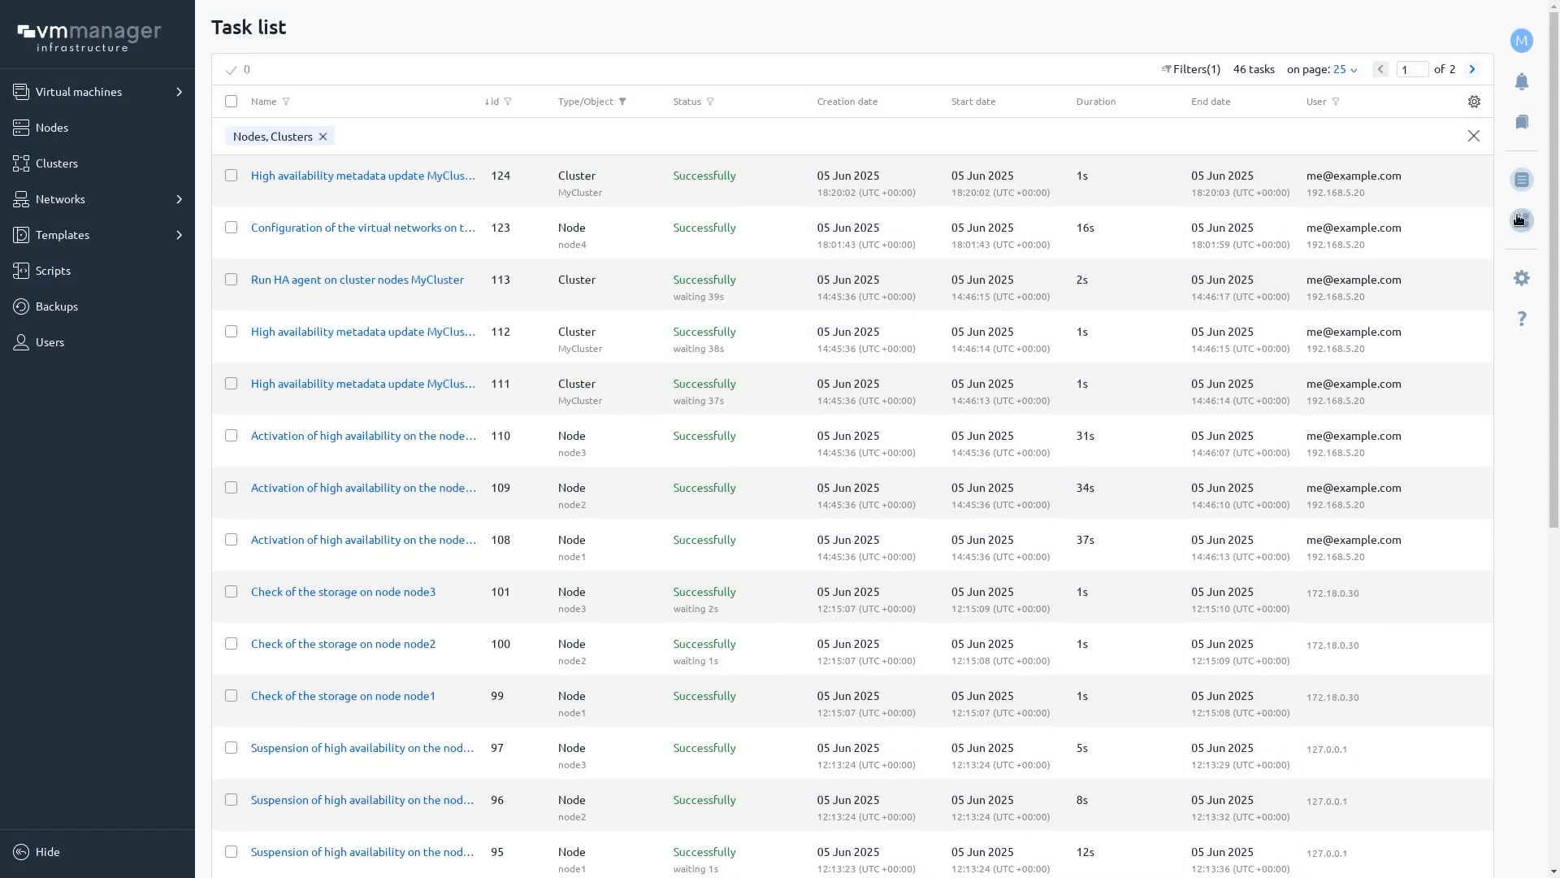
# Step: Open the Swagger REST API documentation and view the uploader definition
pyautogui.click(1522, 178)
pyautogui.click(1357, 189)
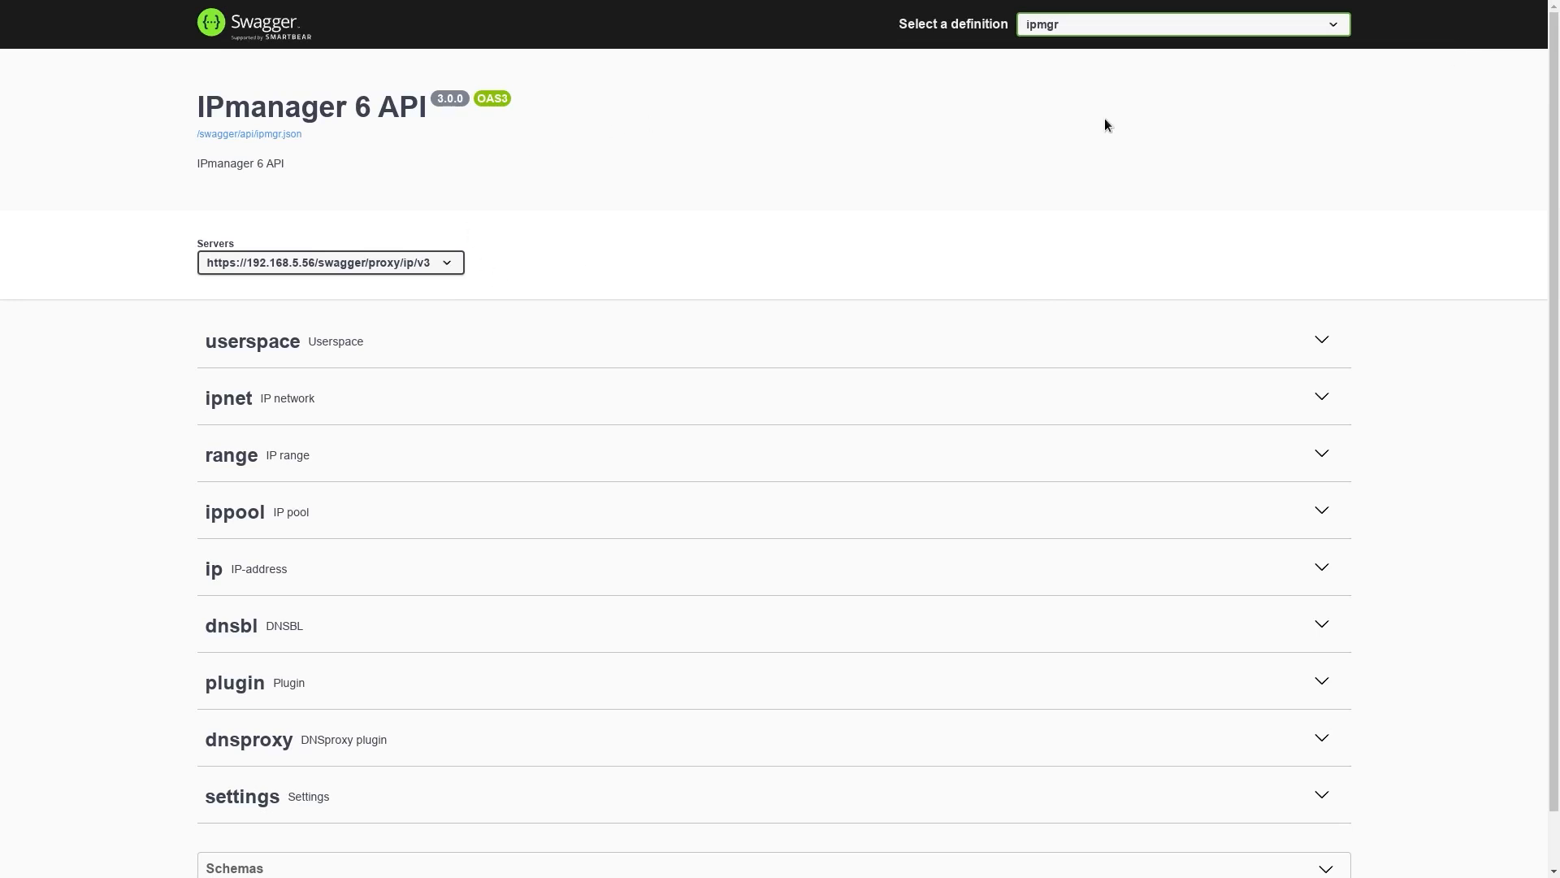
pyautogui.click(1045, 26)
pyautogui.click(1052, 85)
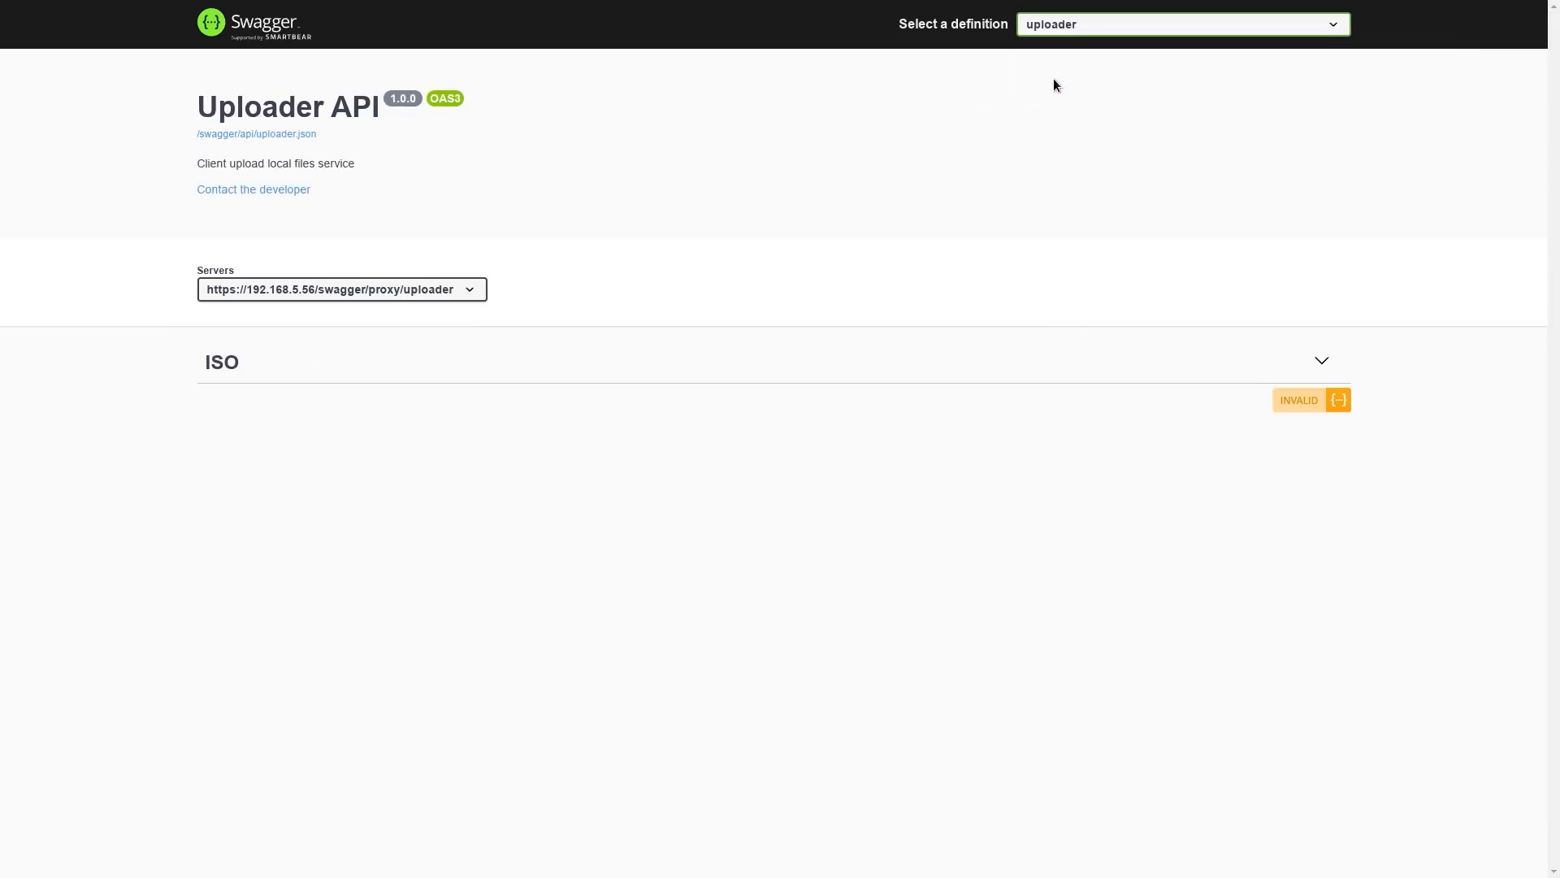
pyautogui.click(1070, 25)
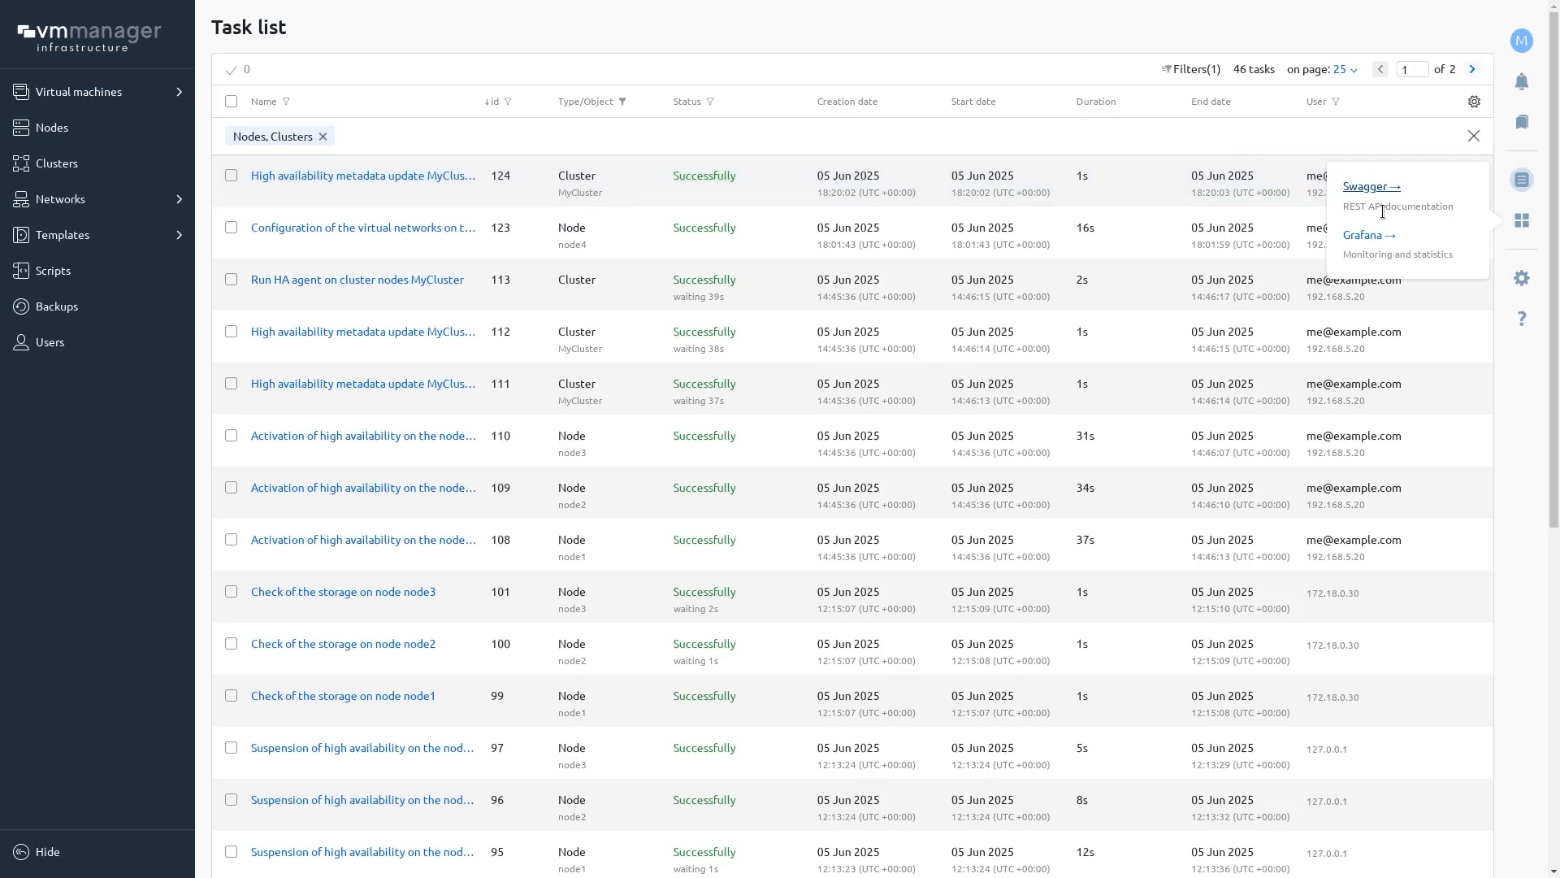
# Step: Open the Grafana monitoring and statistics dashboard from VMmanager
pyautogui.click(1360, 234)
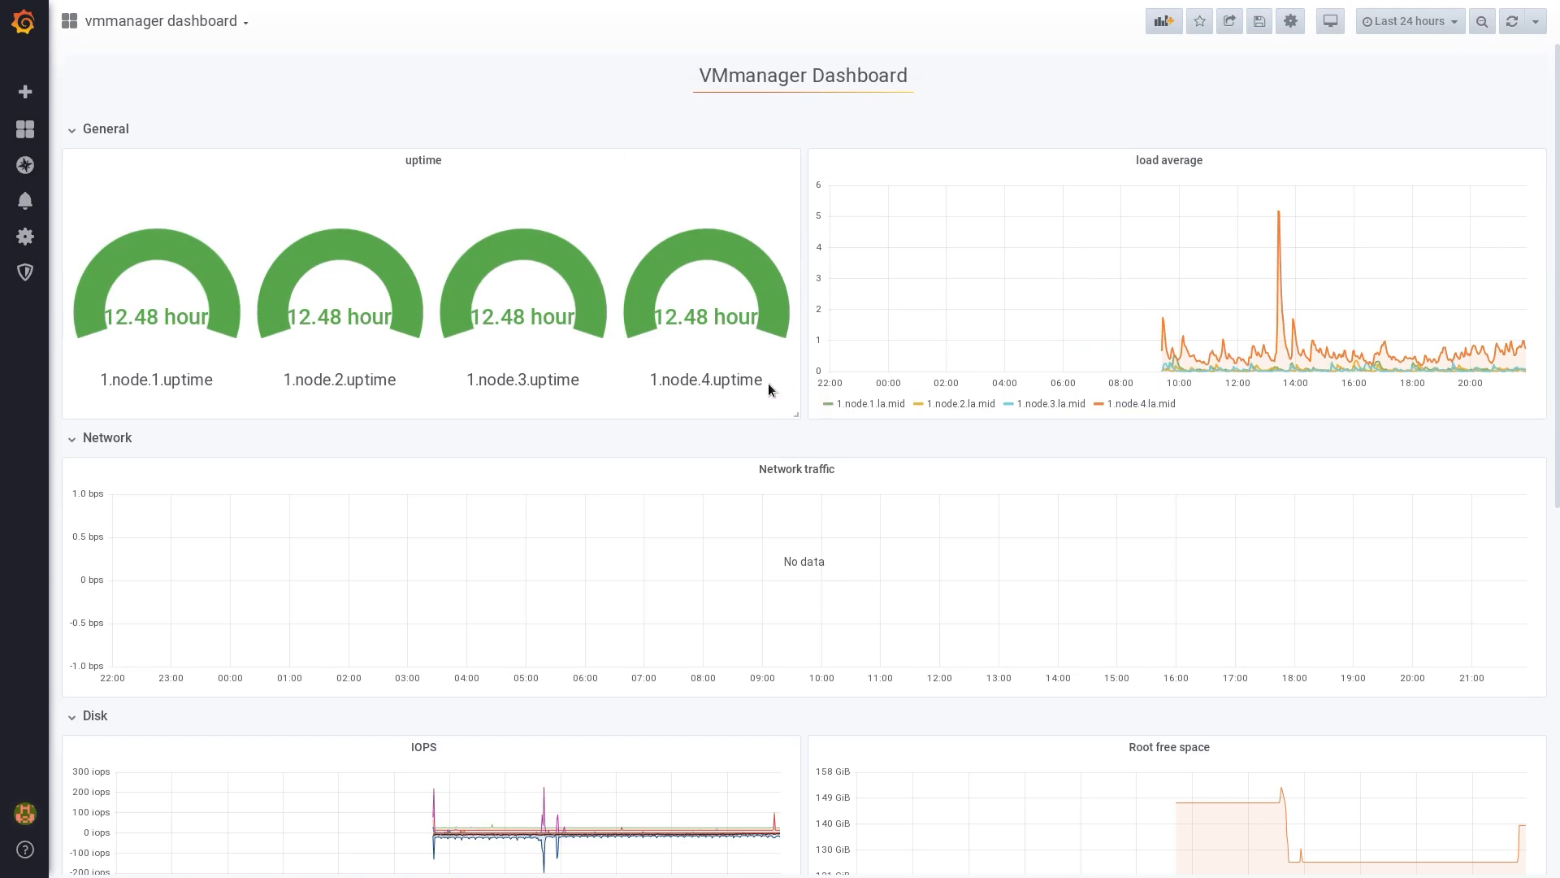
# Step: Examine the network, disk and memory graphs further down the Grafana dashboard
pyautogui.scroll(-6, 758, 390)
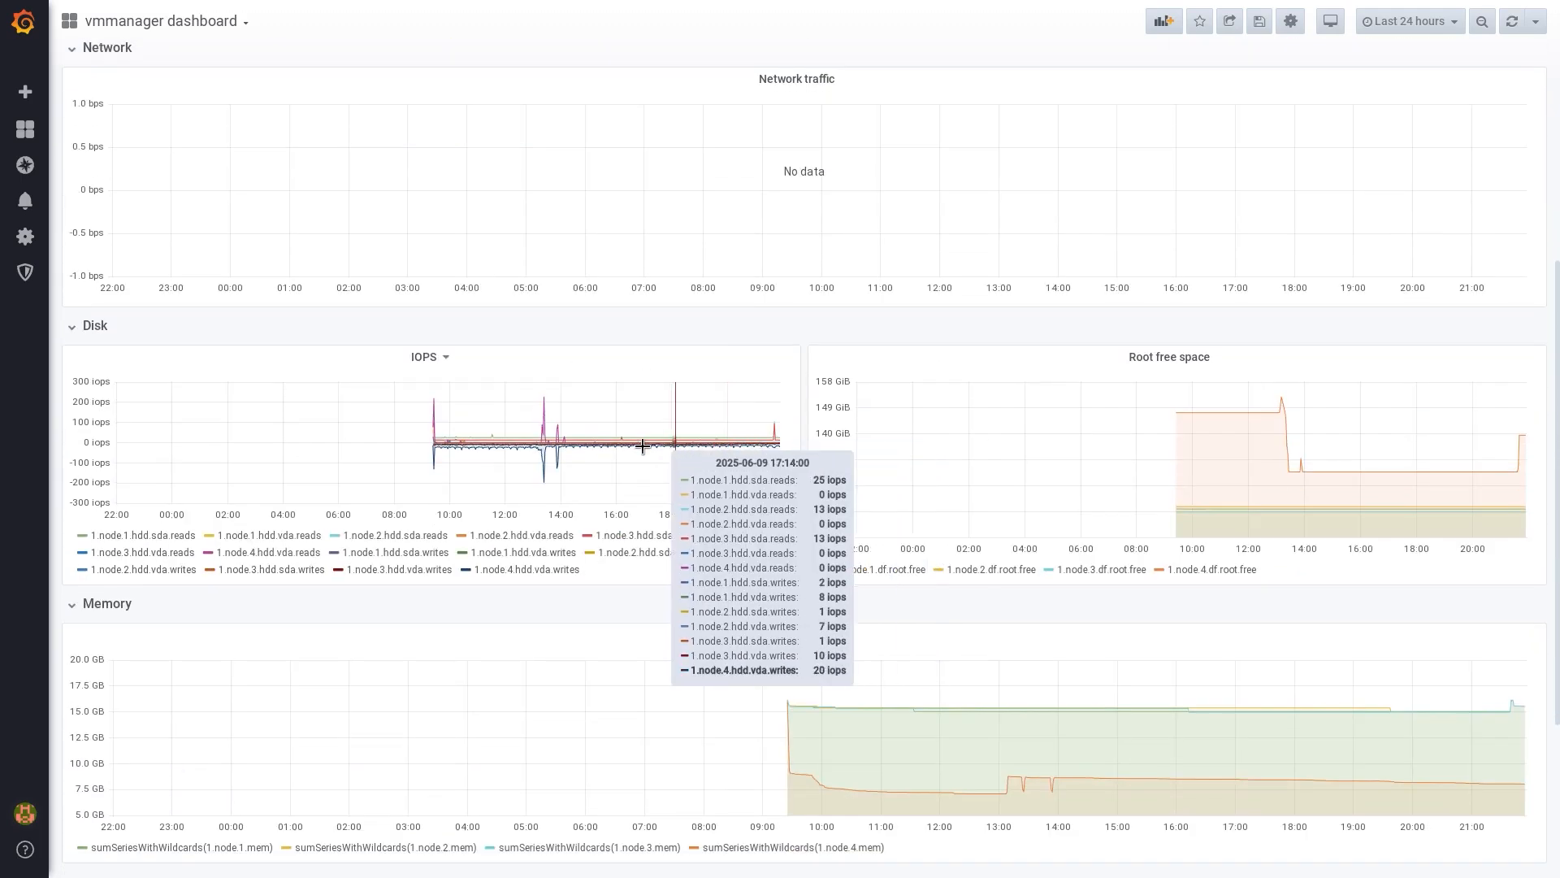
pyautogui.scroll(-2, 611, 459)
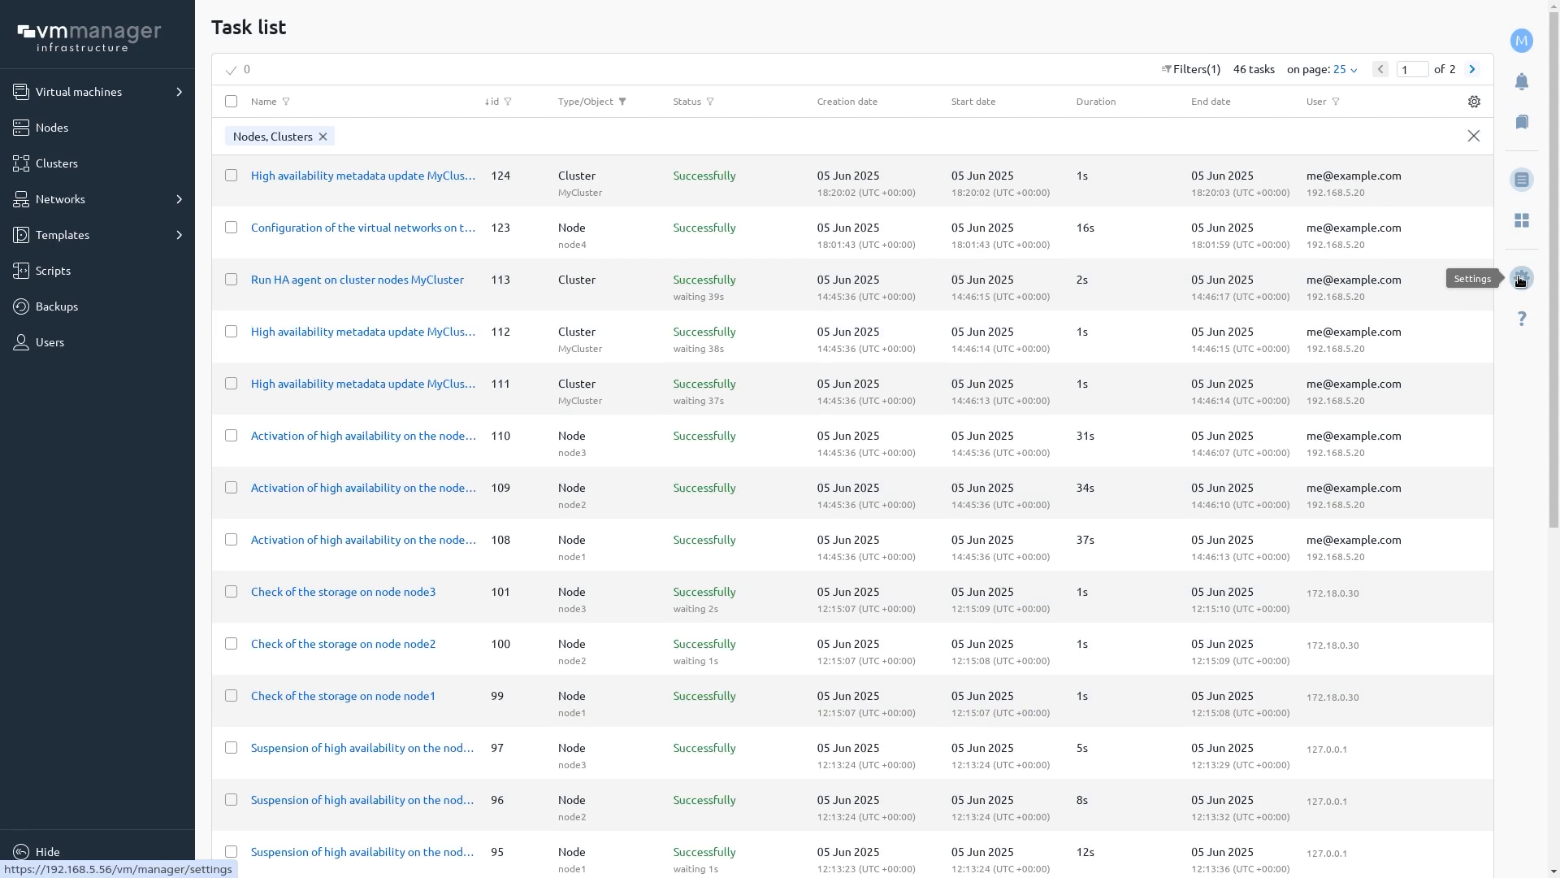
# Step: Switch back to VMmanager, view its system information settings, and inspect the issued SSL and Let's Encrypt certificate reconnection forms in the global settings
pyautogui.click(1520, 279)
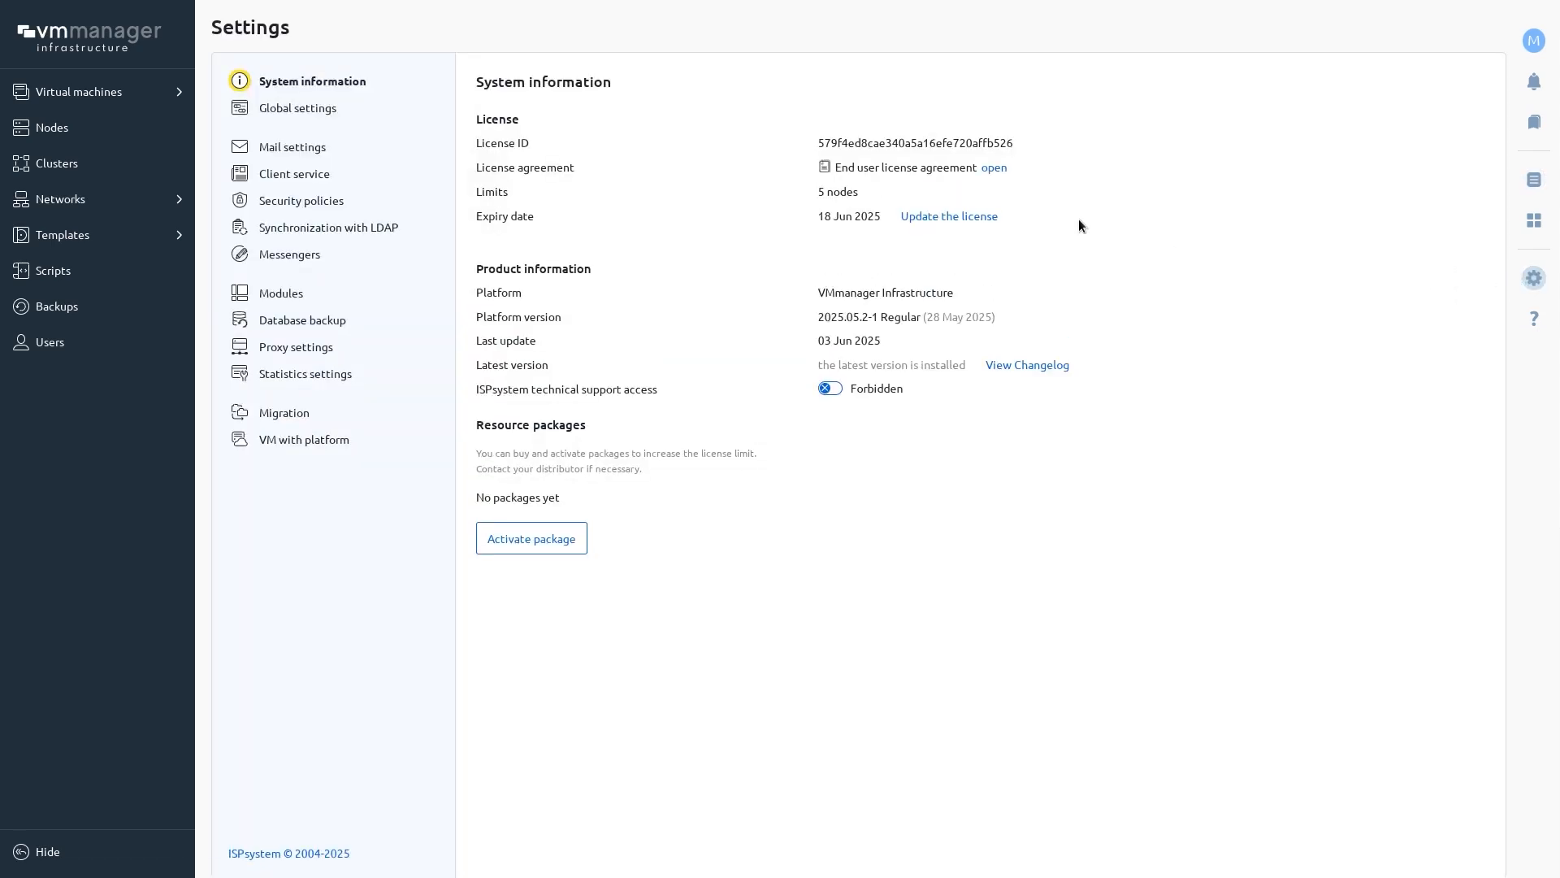
pyautogui.click(324, 109)
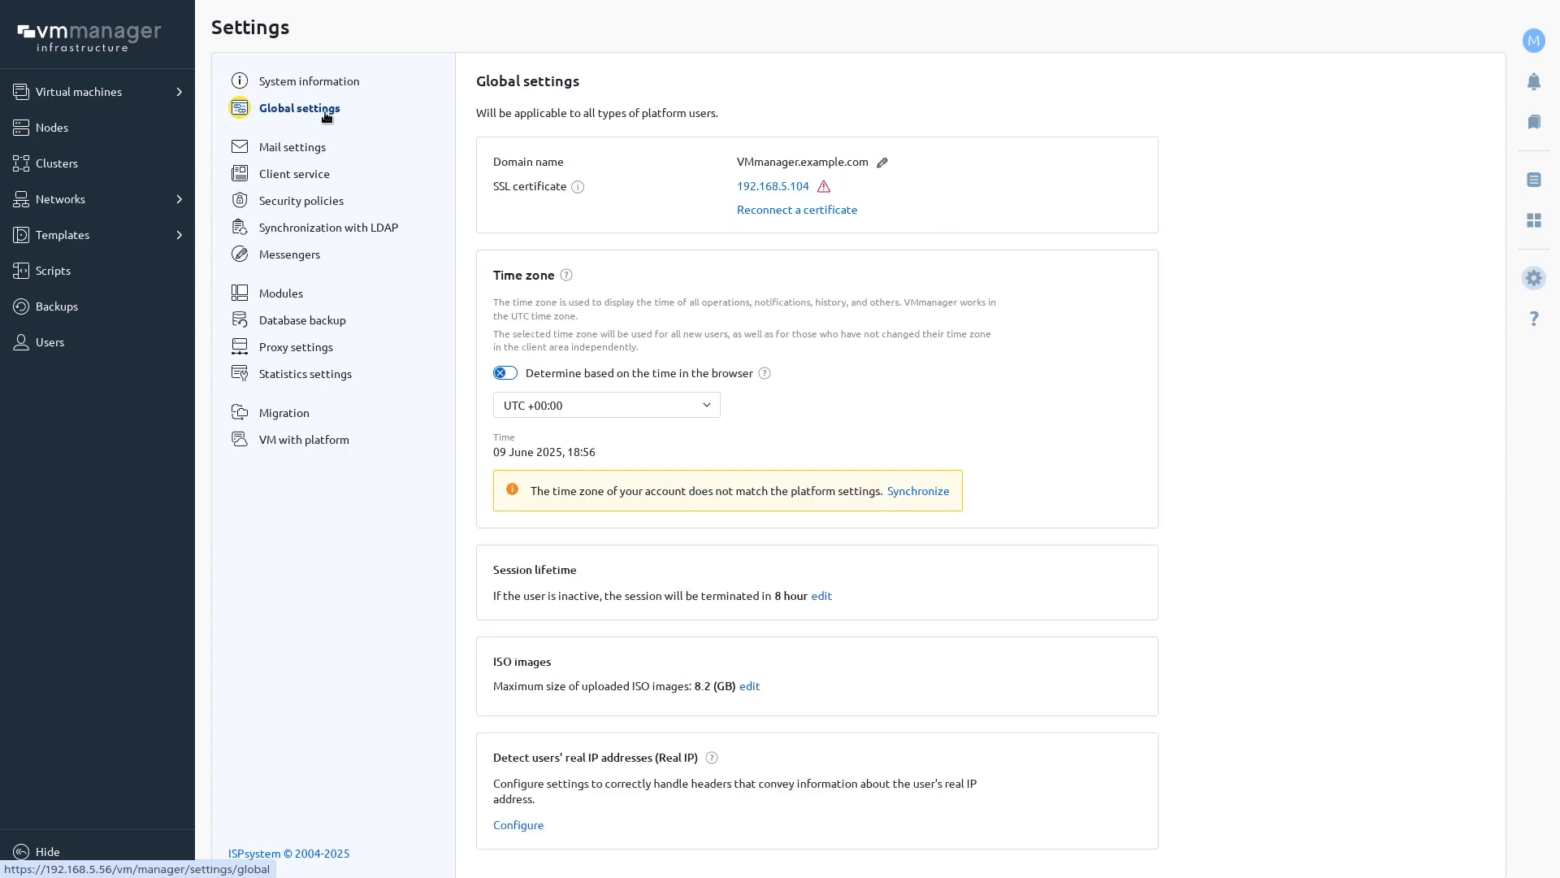
pyautogui.click(827, 212)
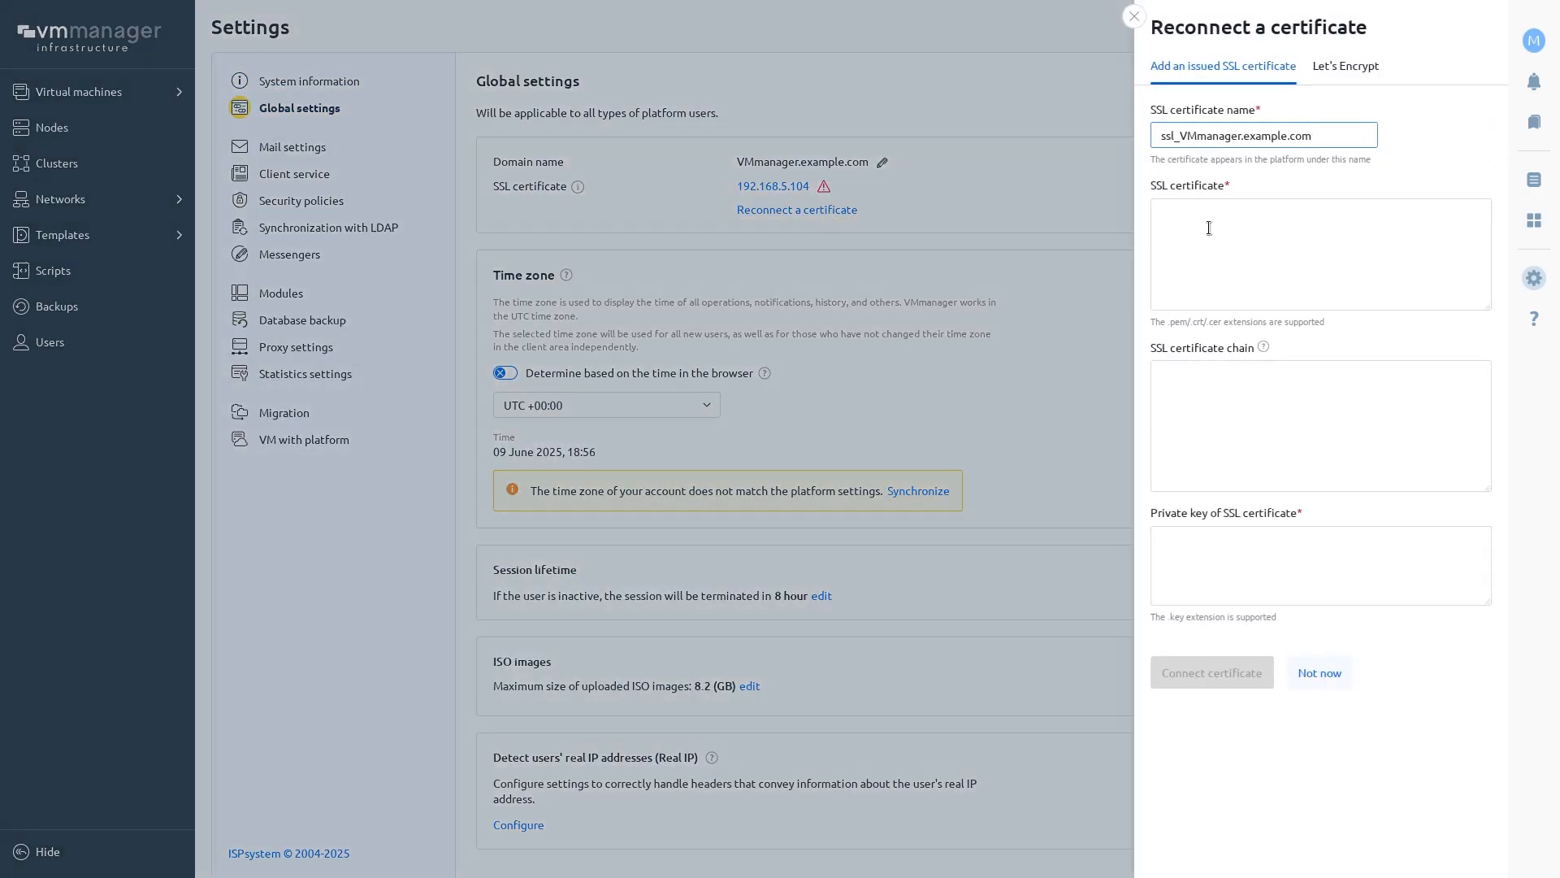
pyautogui.click(1343, 66)
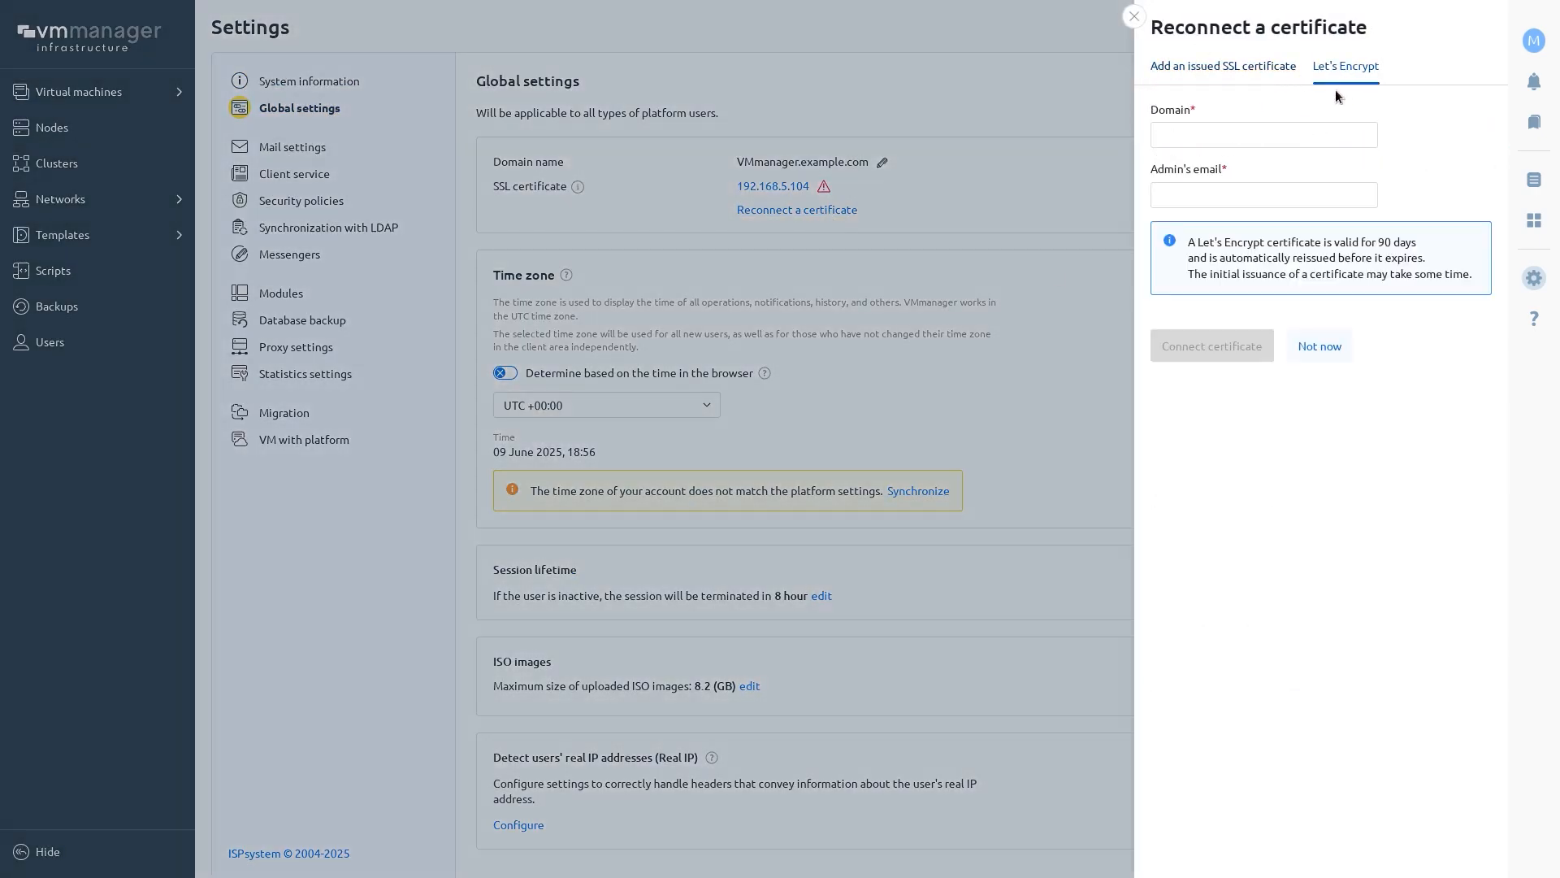
pyautogui.click(1133, 16)
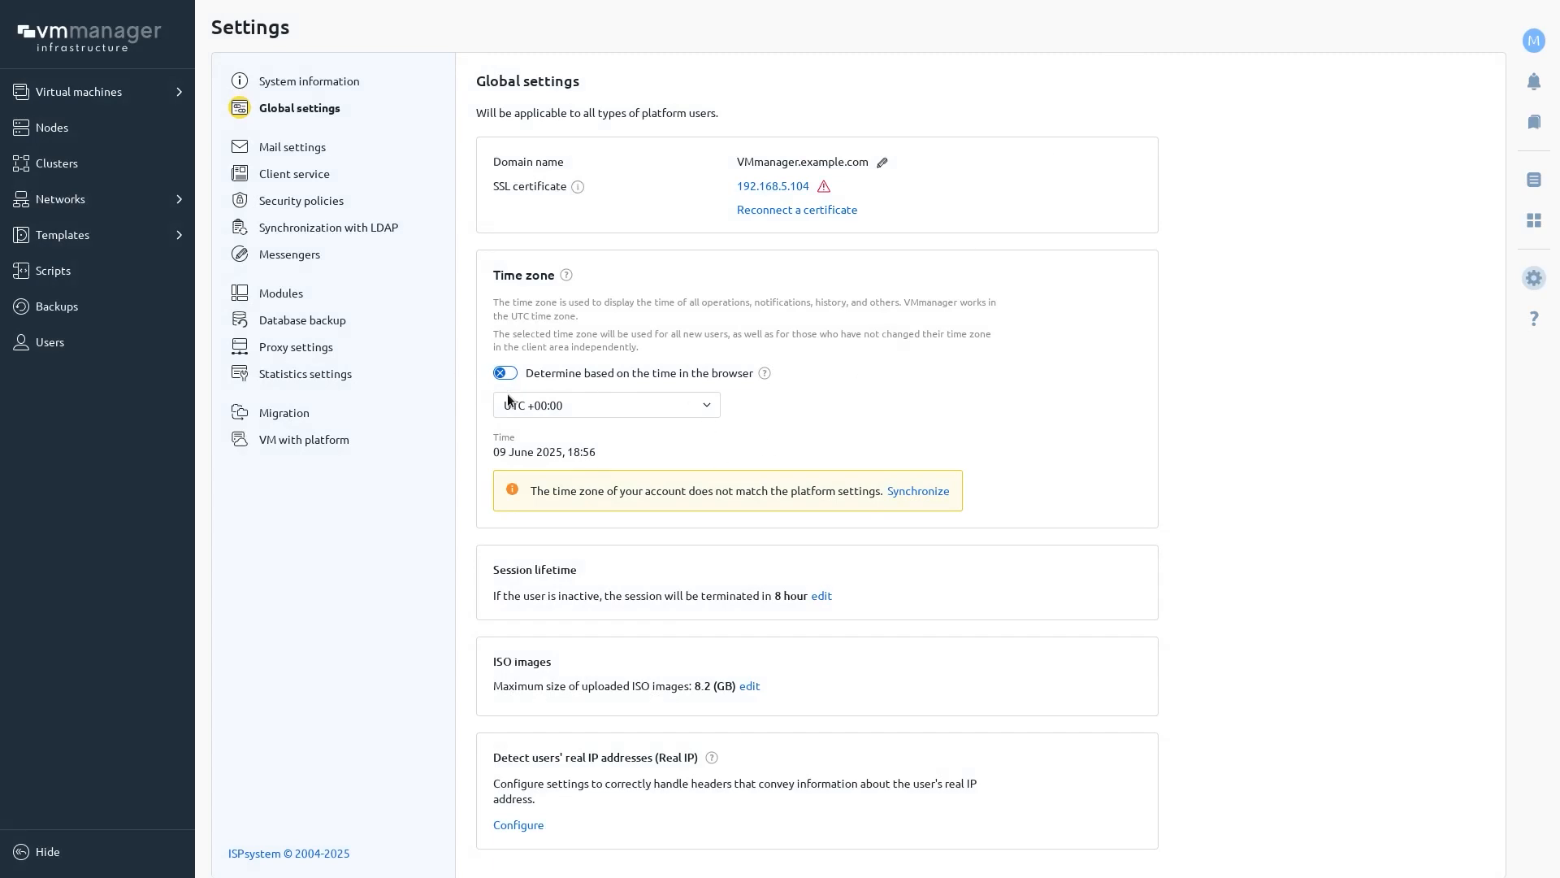
# Step: Set the session lifetime for all user types to 1 hour
pyautogui.click(821, 596)
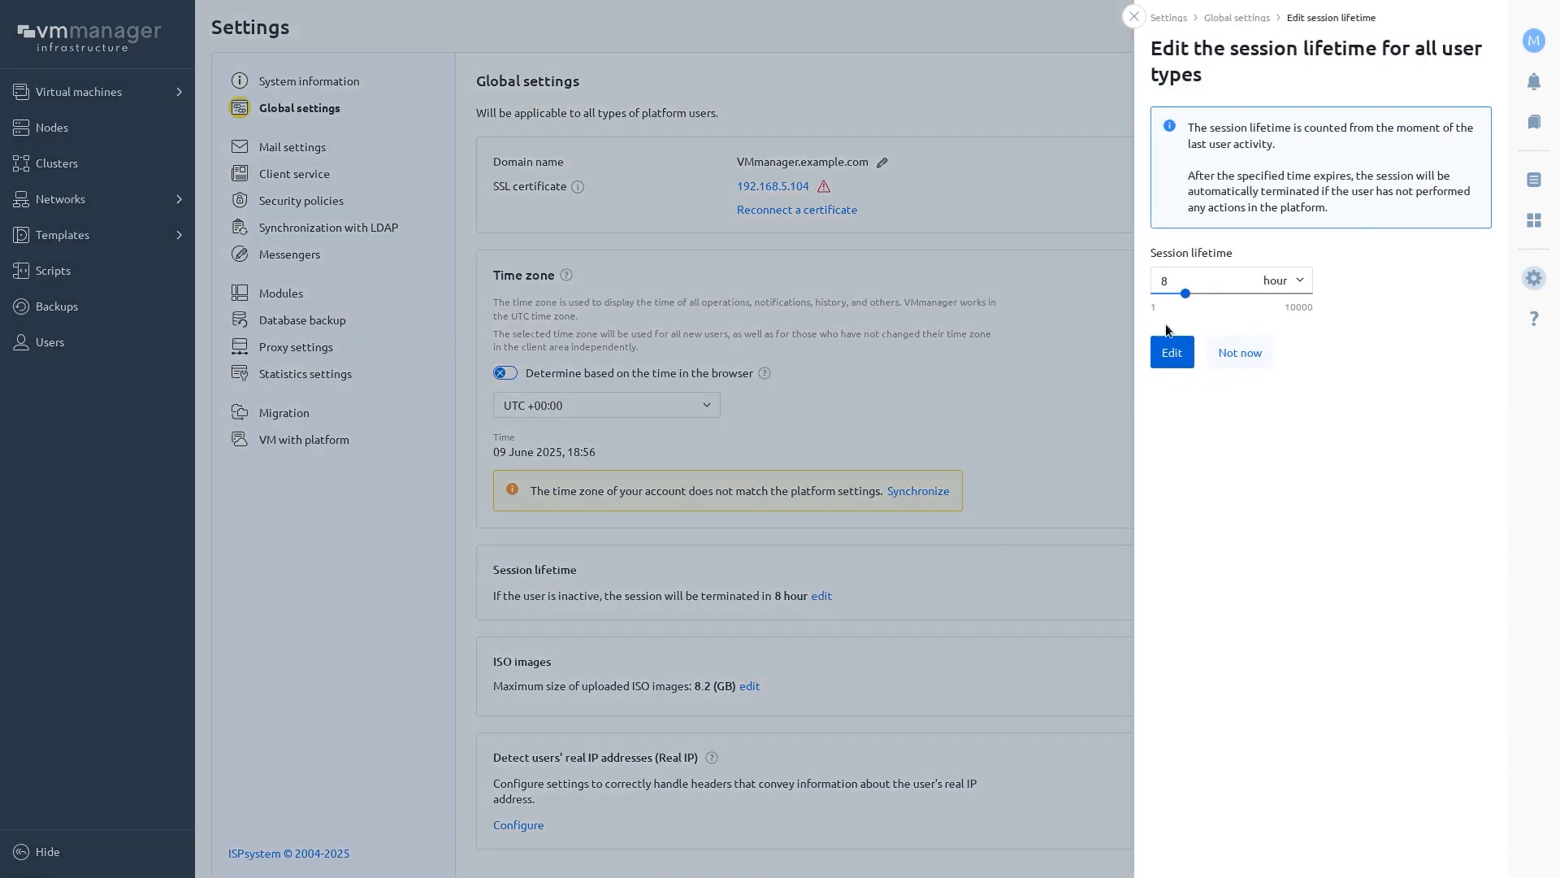
pyautogui.moveTo(1188, 295); pyautogui.dragTo(1158, 296)
pyautogui.click(1163, 349)
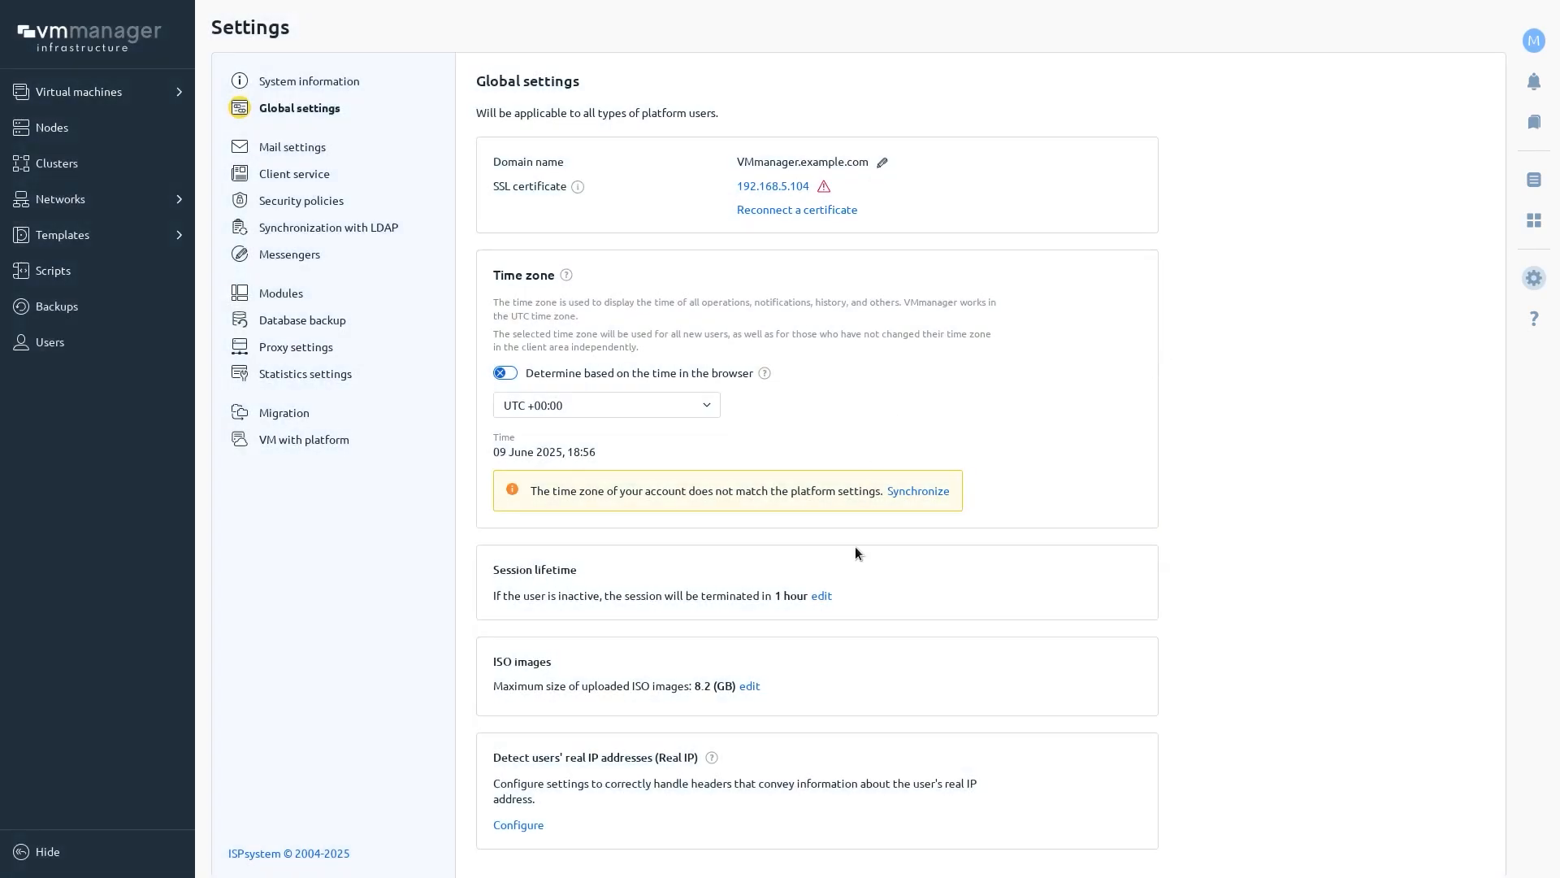
# Step: Open the maximum ISO image size for editing and view the Real IP address detection form, closing it without configuring it
pyautogui.click(750, 686)
pyautogui.click(520, 825)
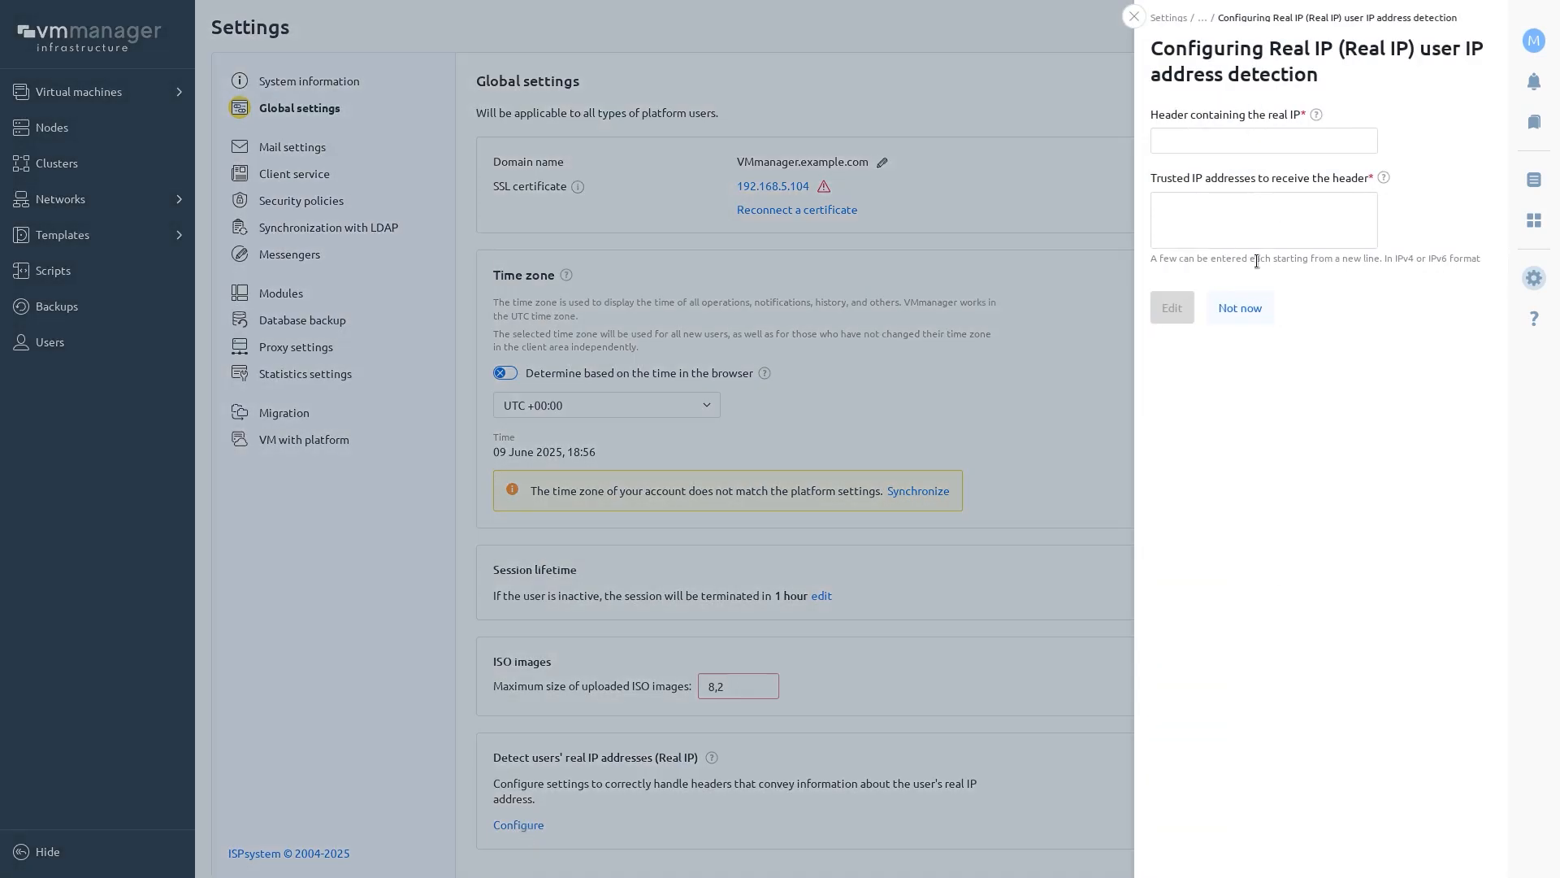
pyautogui.click(1134, 16)
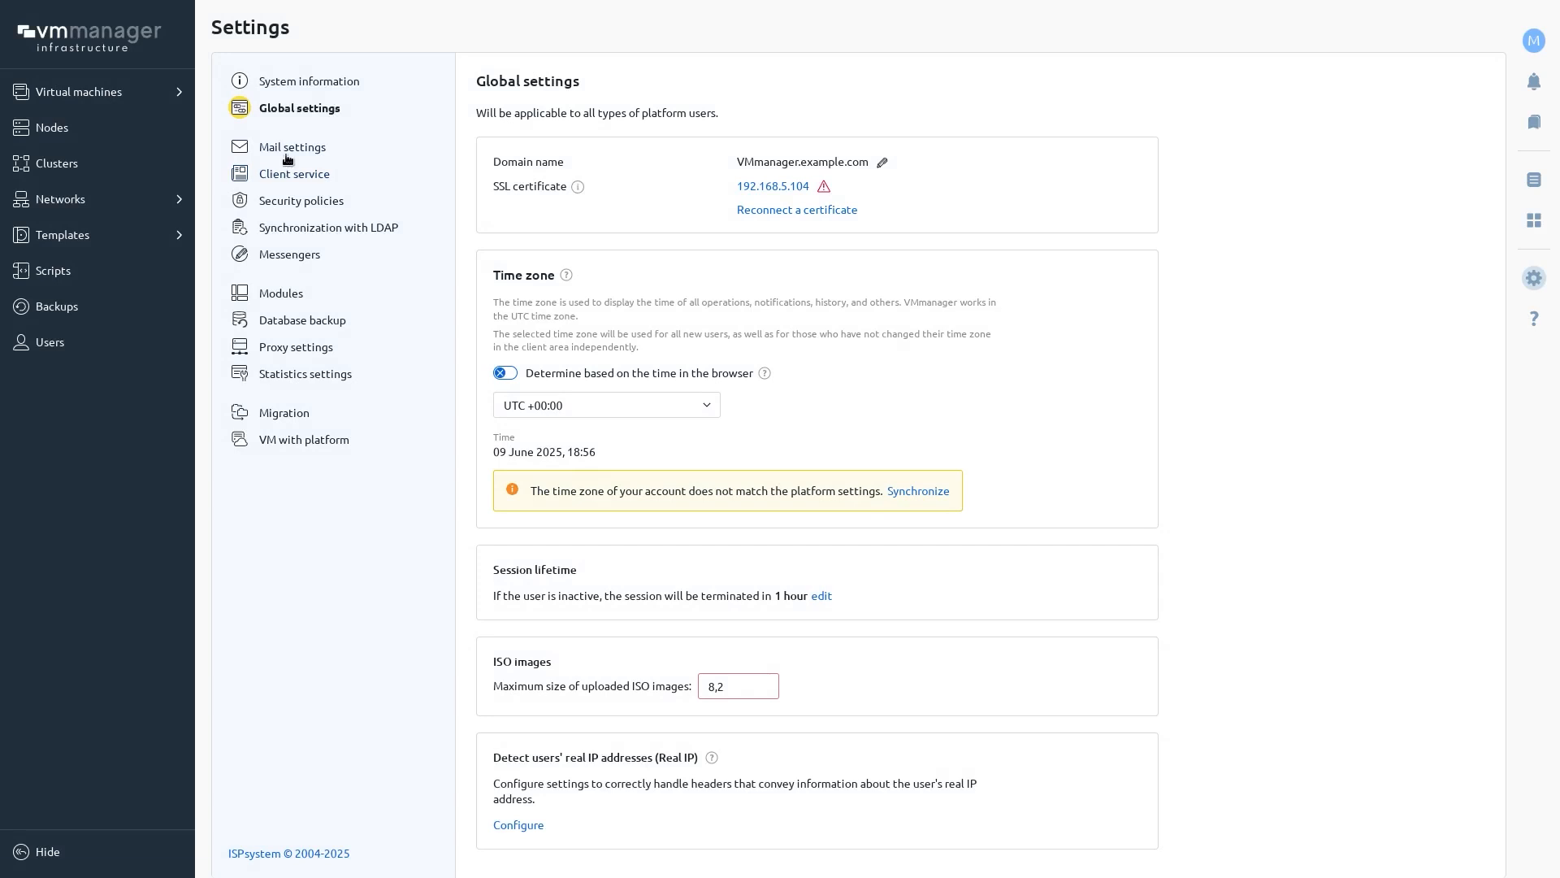
# Step: View the mail configuration and the client service settings, including the fields for a new document link, and remove the blank link entry
pyautogui.click(288, 155)
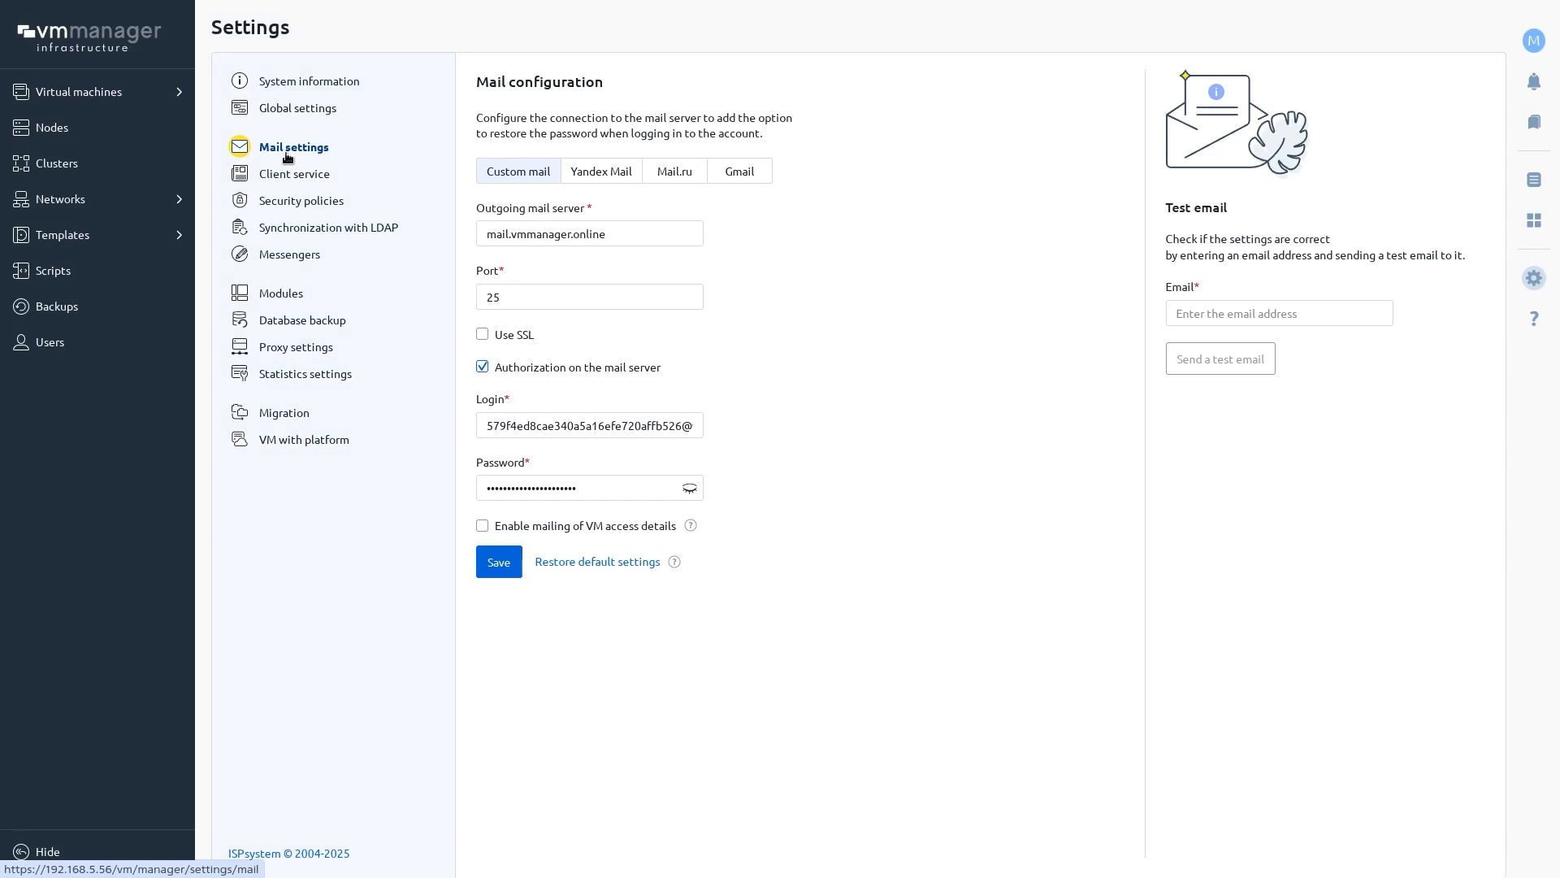
pyautogui.click(291, 175)
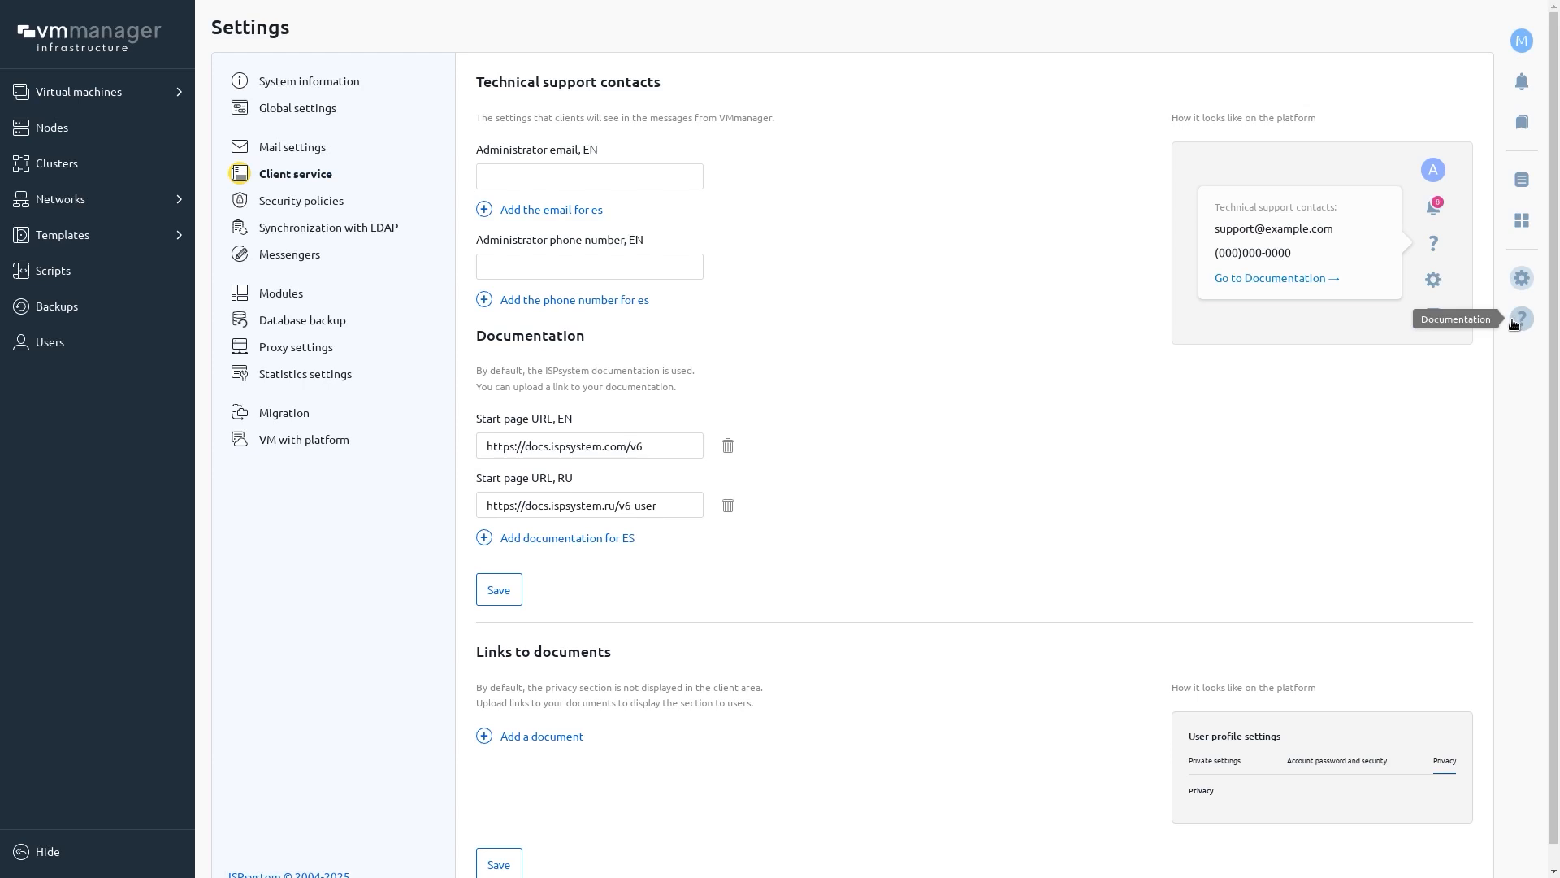
pyautogui.click(561, 740)
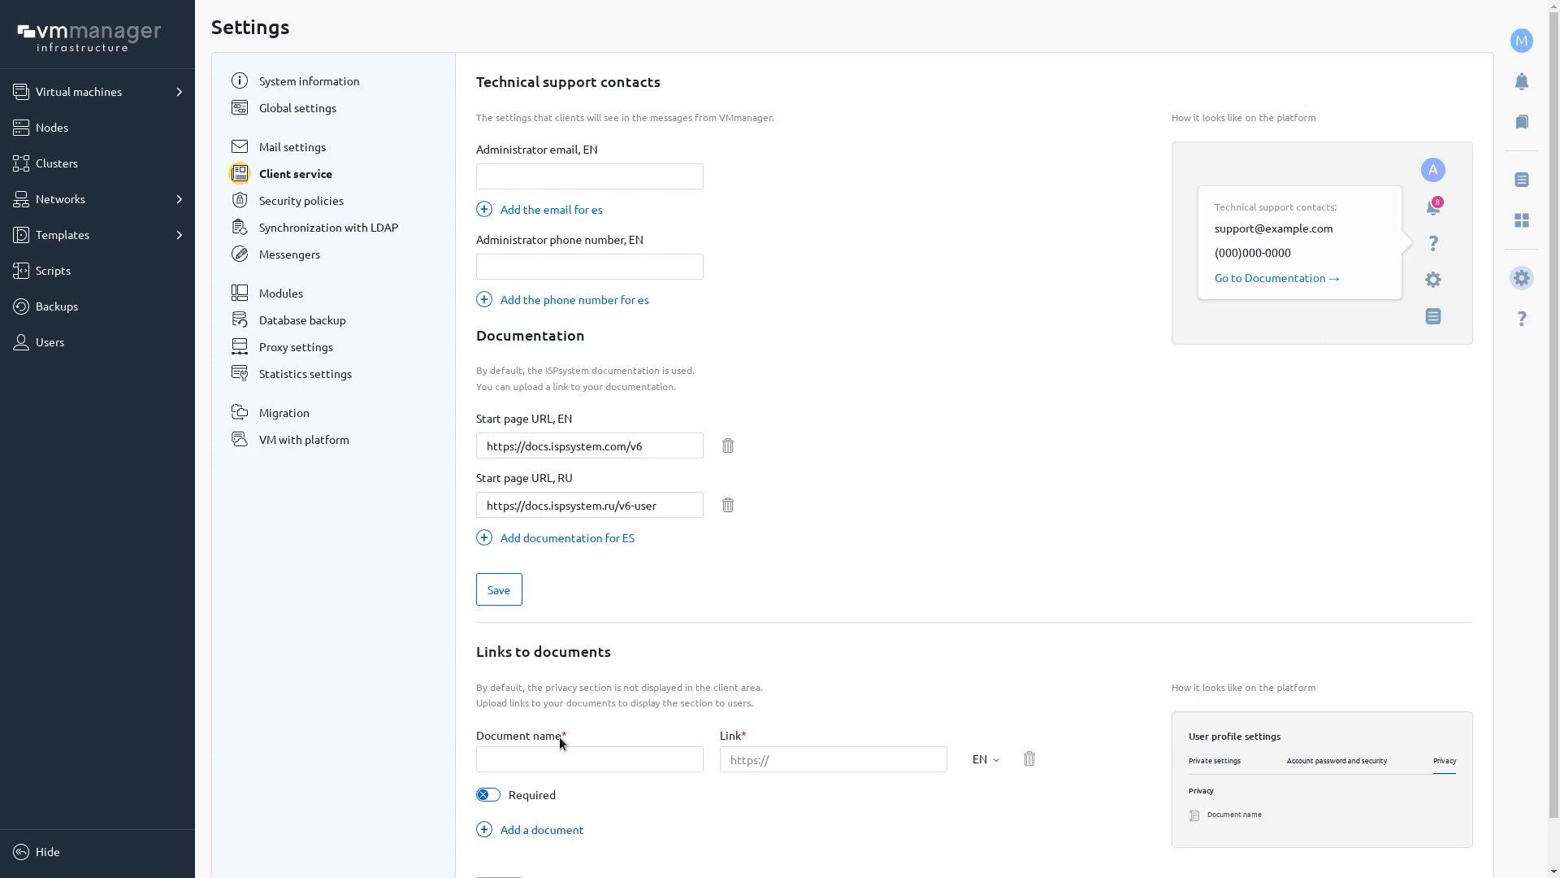
pyautogui.click(1031, 759)
# Step: In the security policies for admins, try 7 sec between attempts and 1 failed attempt, and discard the changes
pyautogui.click(319, 205)
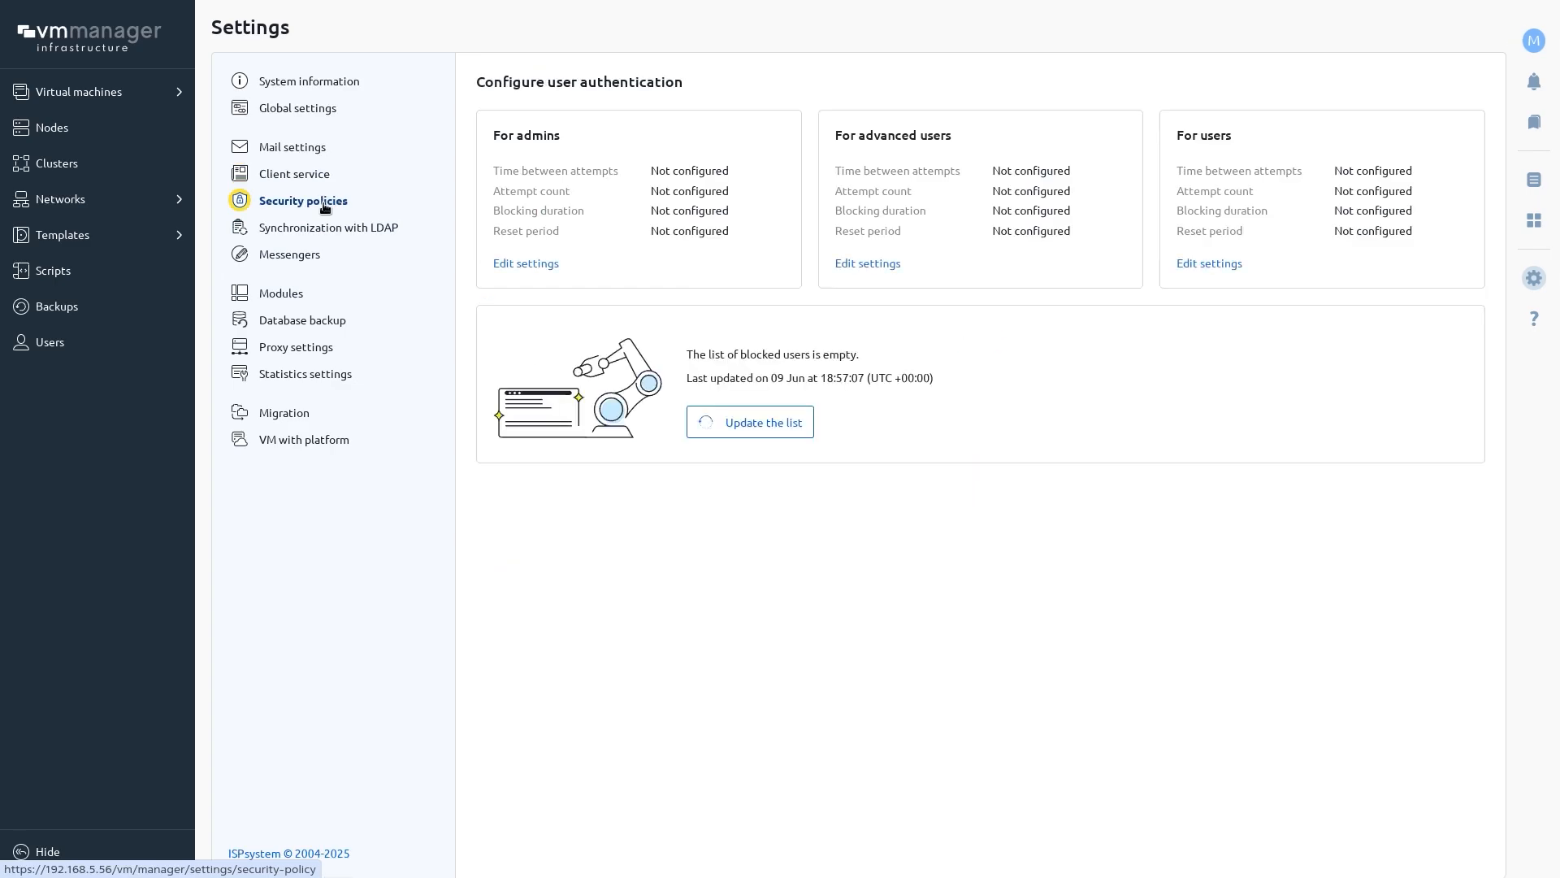
pyautogui.click(528, 264)
pyautogui.moveTo(864, 217); pyautogui.dragTo(737, 227)
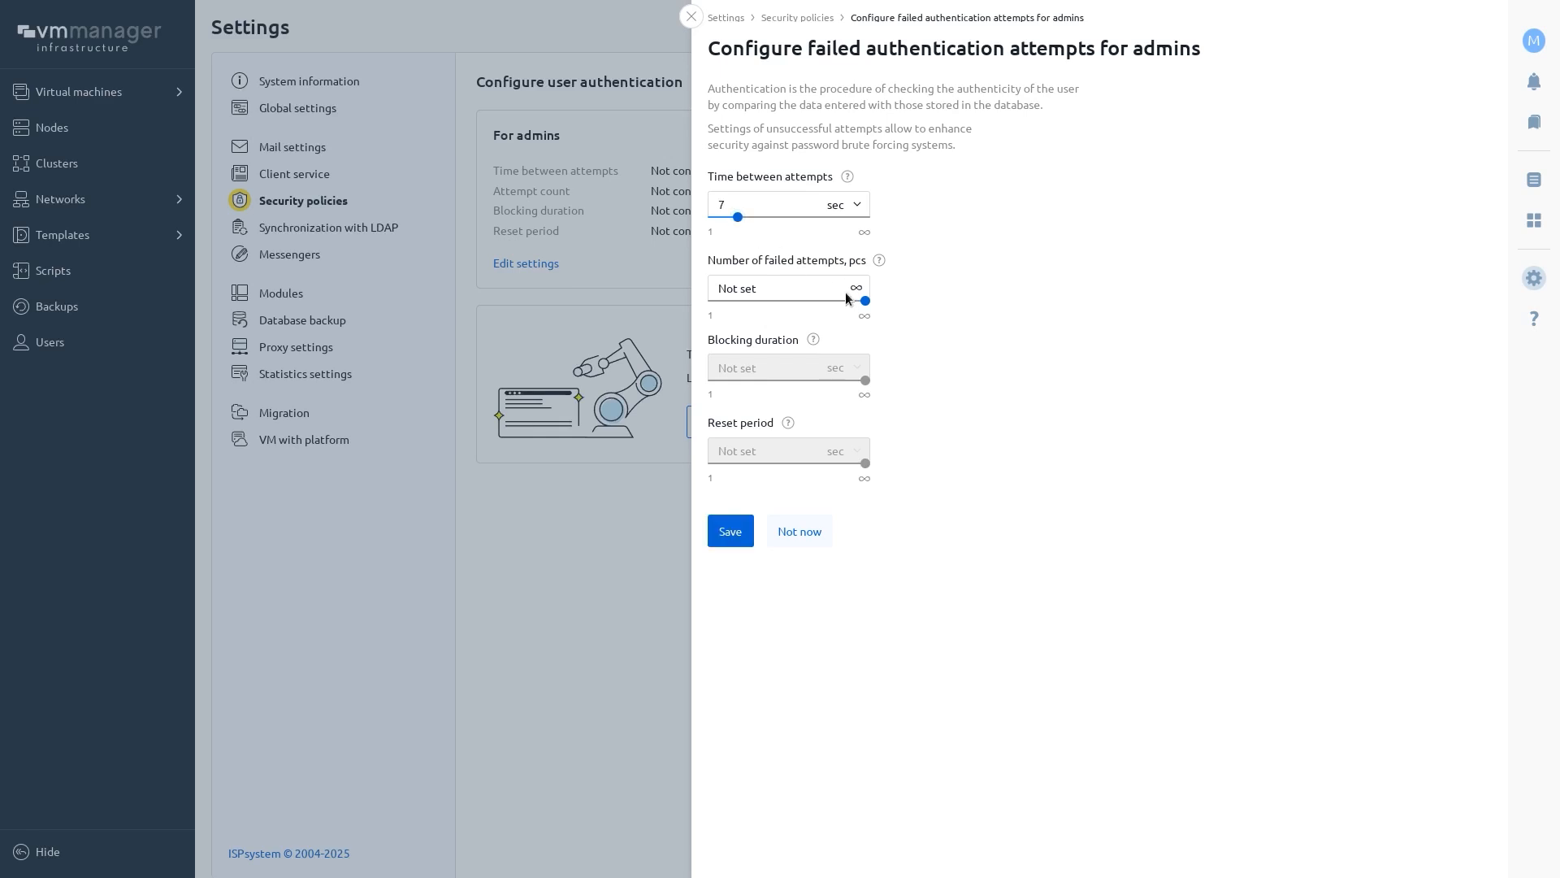
pyautogui.moveTo(865, 301); pyautogui.dragTo(711, 310)
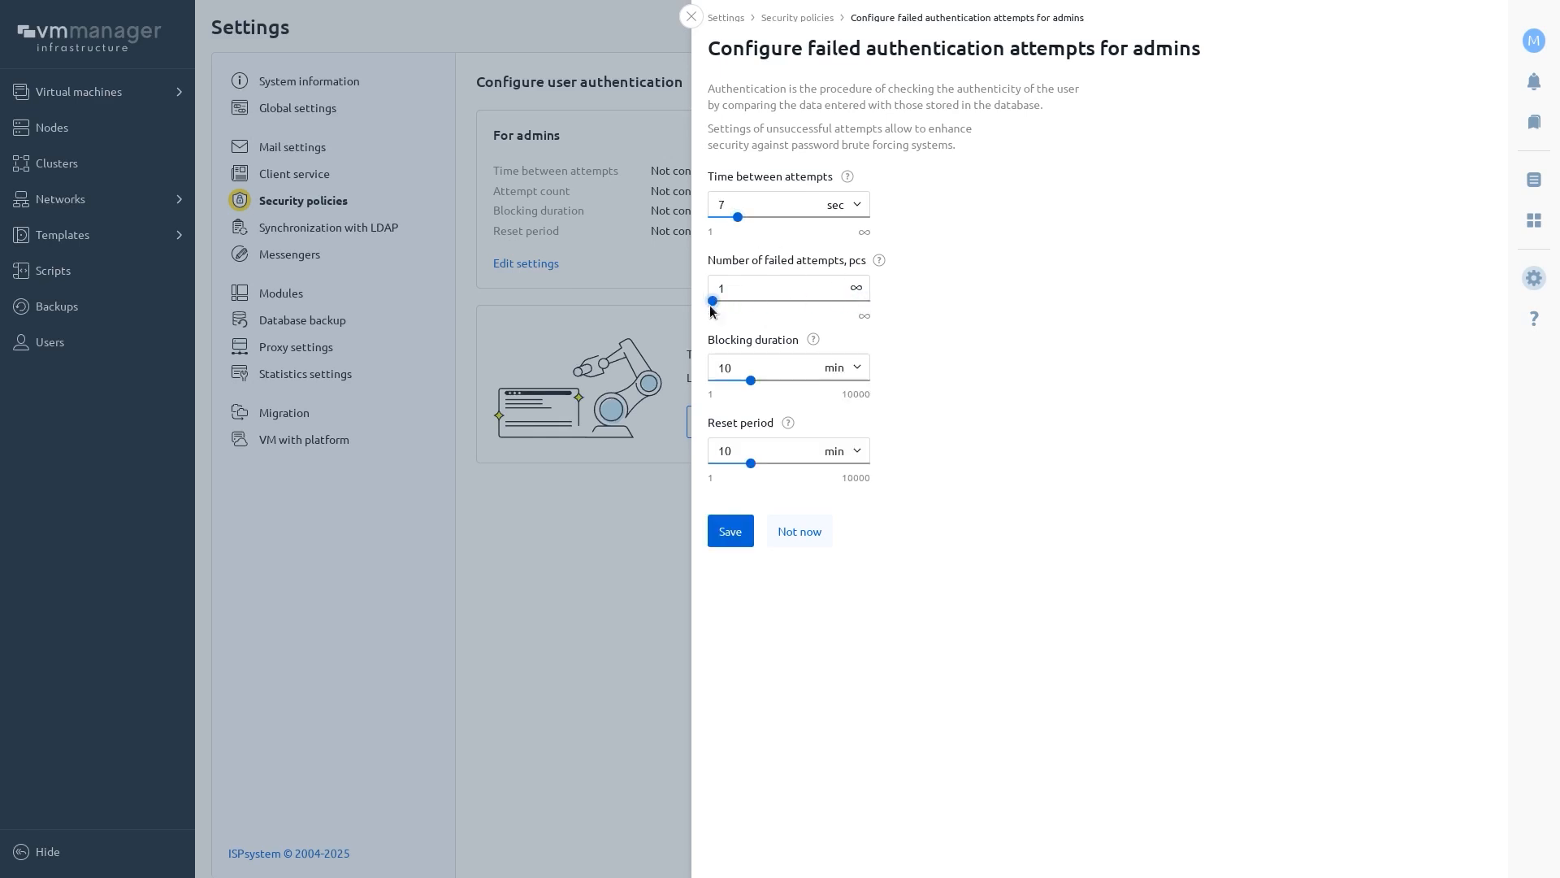
pyautogui.click(800, 532)
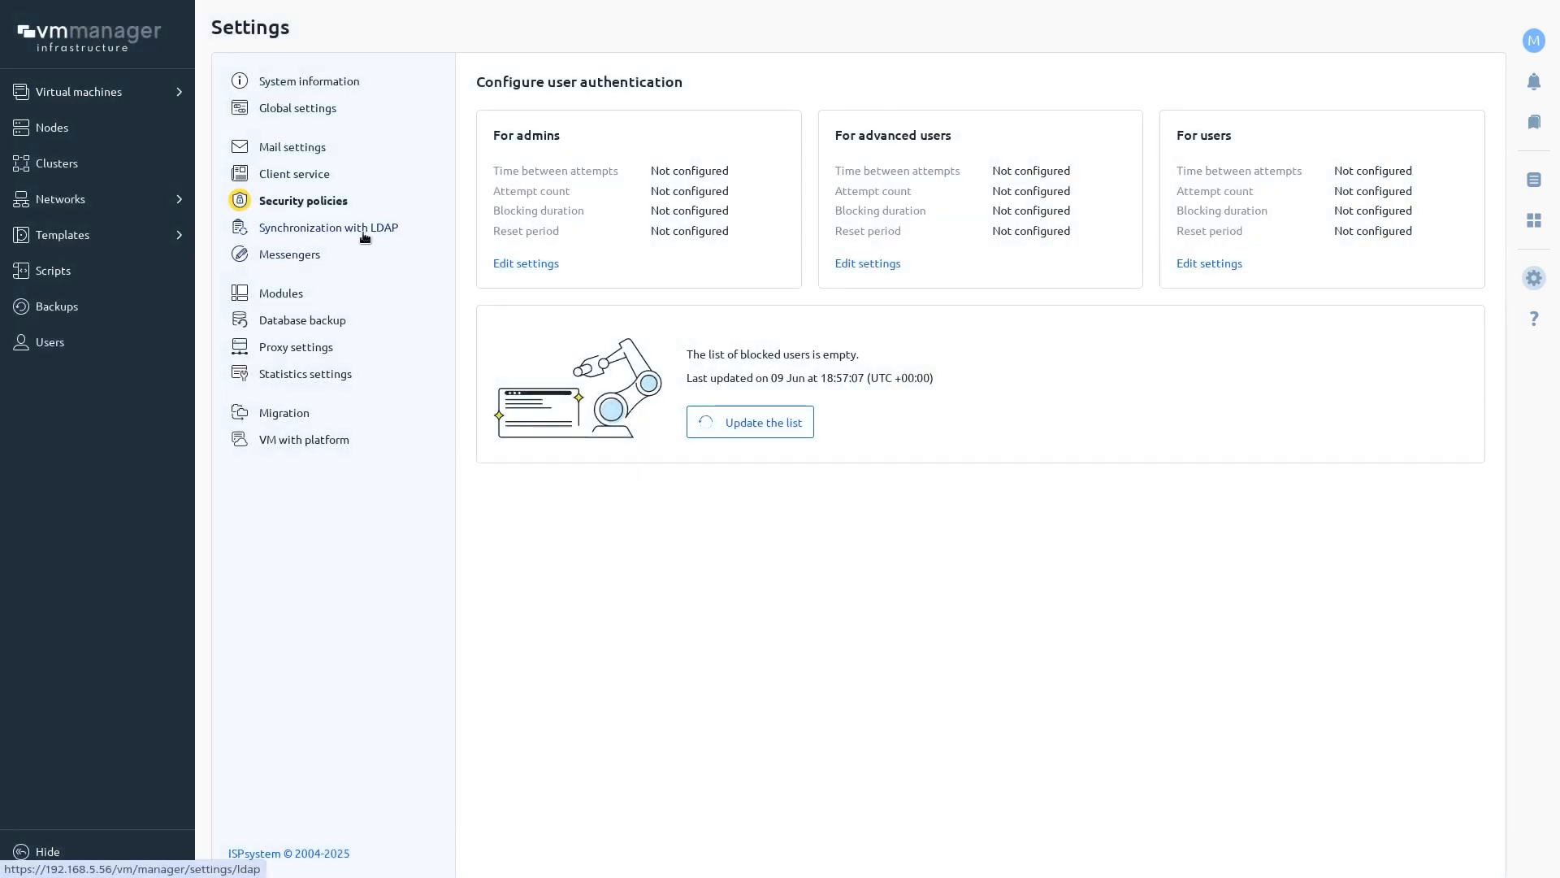
# Step: View the LDAP, Active Directory and FreeIPA connection forms in the directory synchronization settings
pyautogui.click(364, 234)
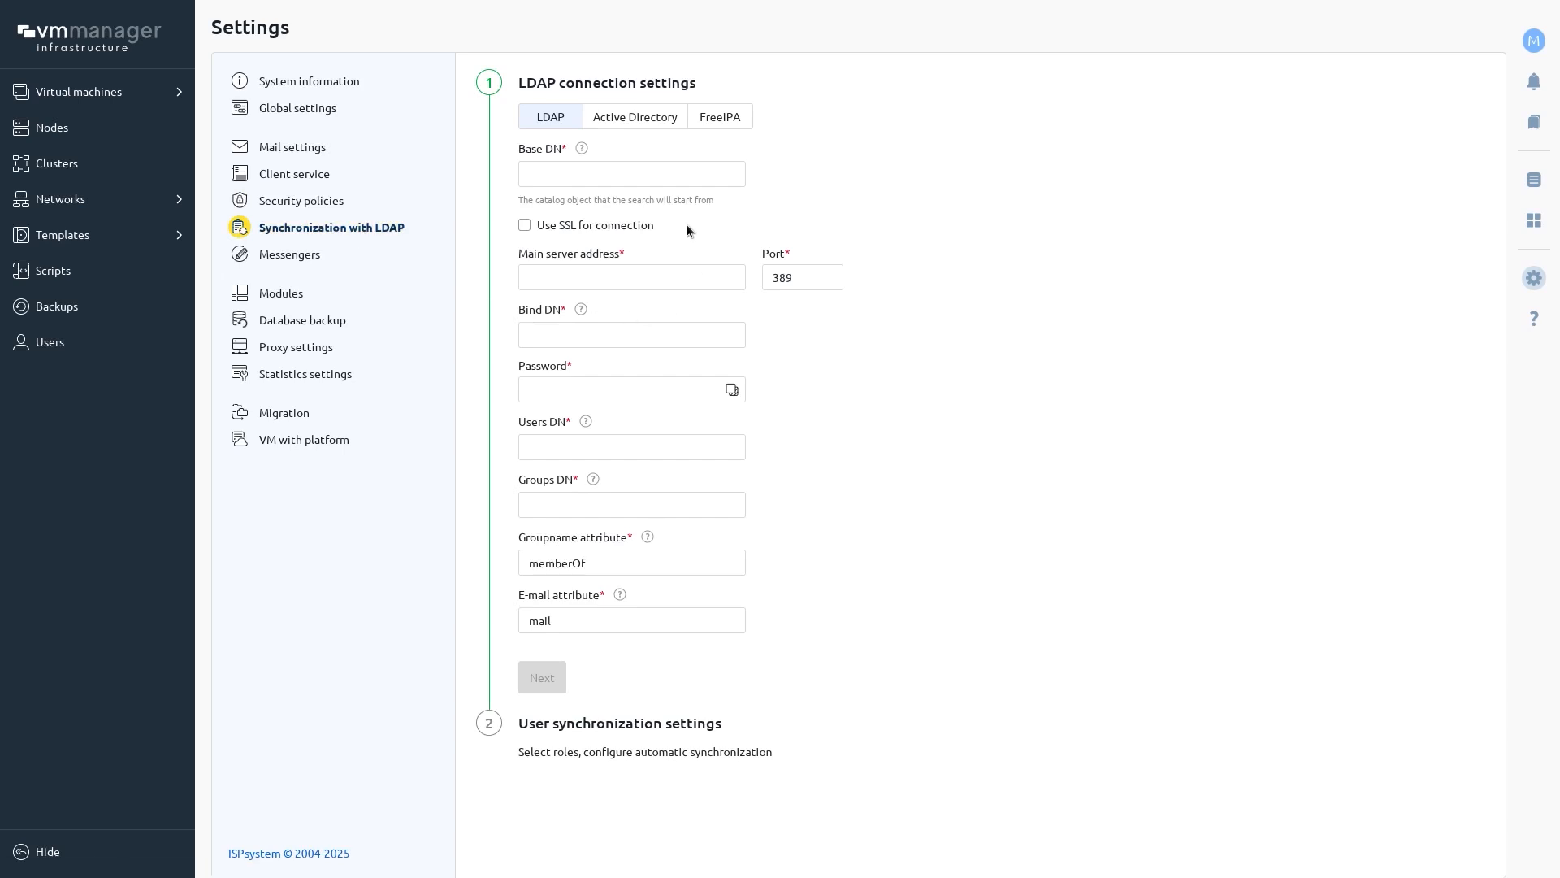
pyautogui.click(624, 116)
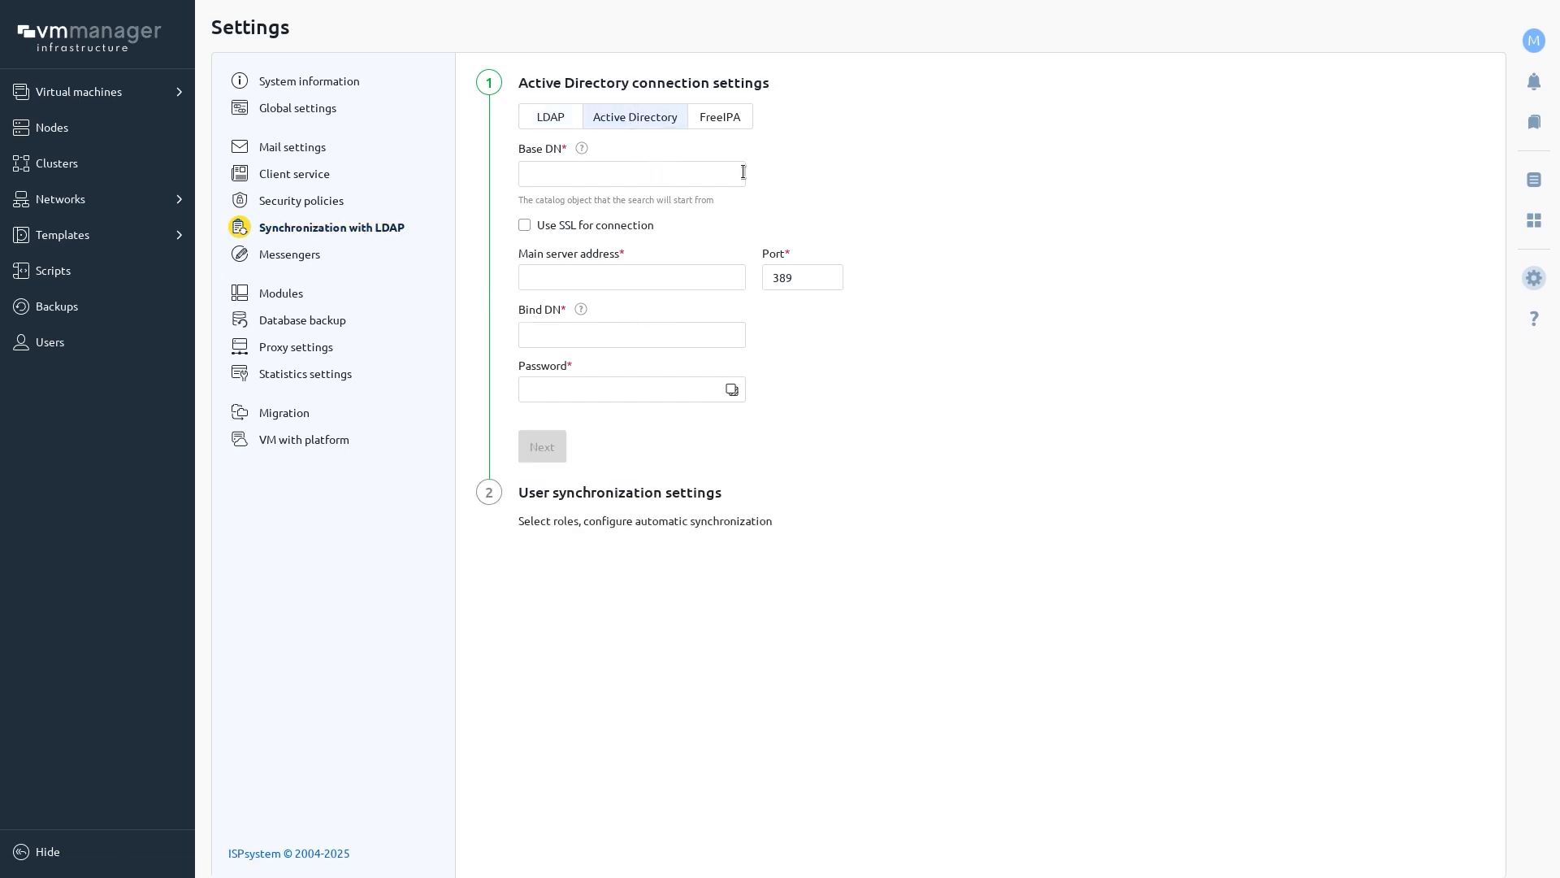
pyautogui.click(725, 124)
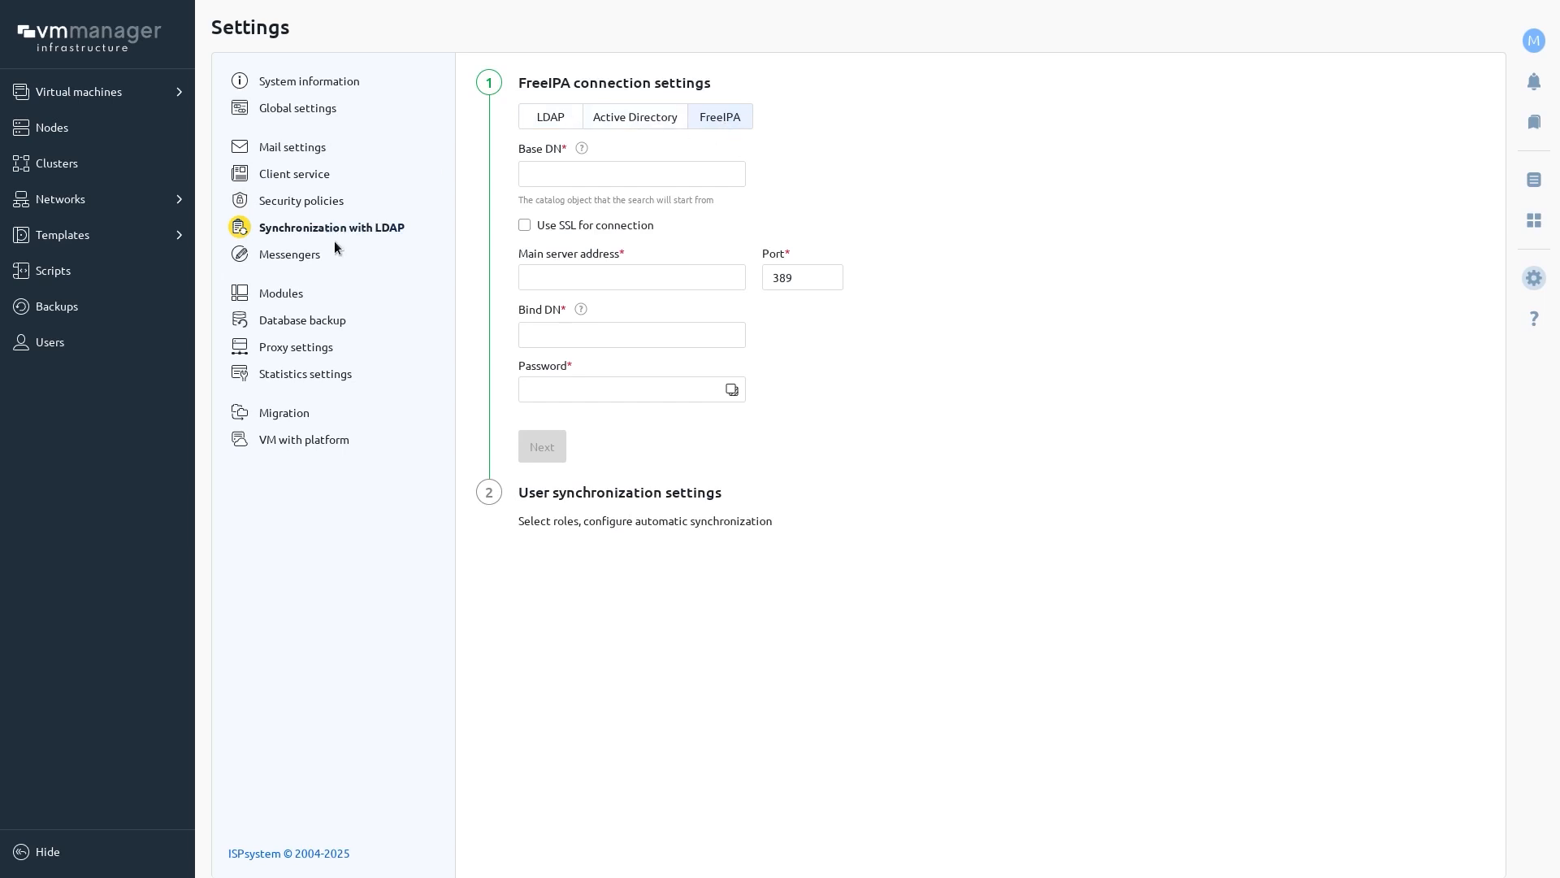
# Step: View the messenger chat settings and the available VMmanager modules
pyautogui.click(305, 257)
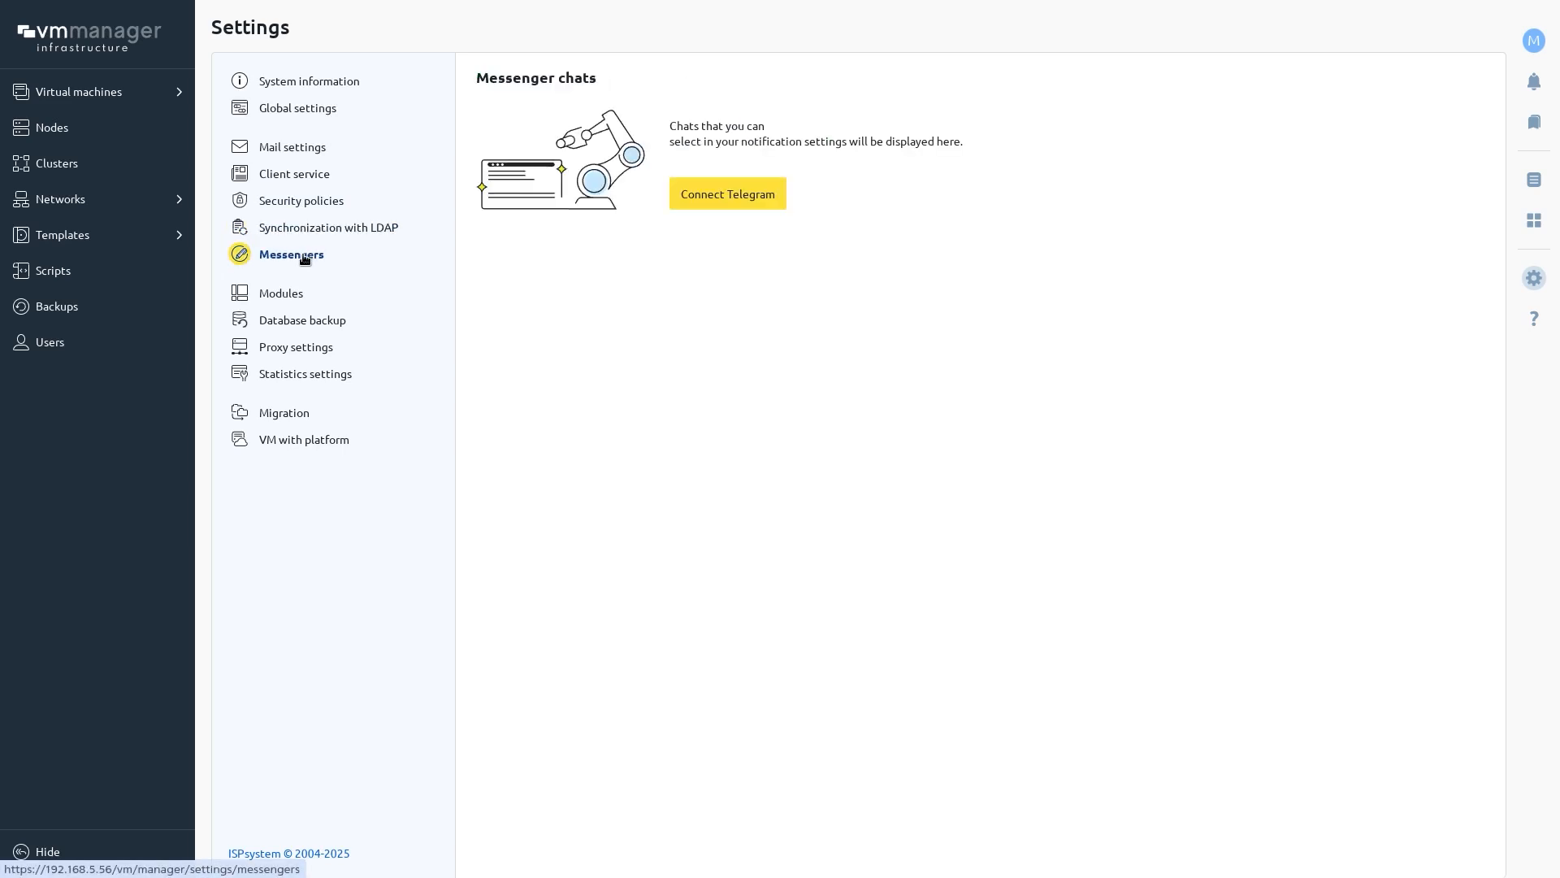
pyautogui.click(295, 296)
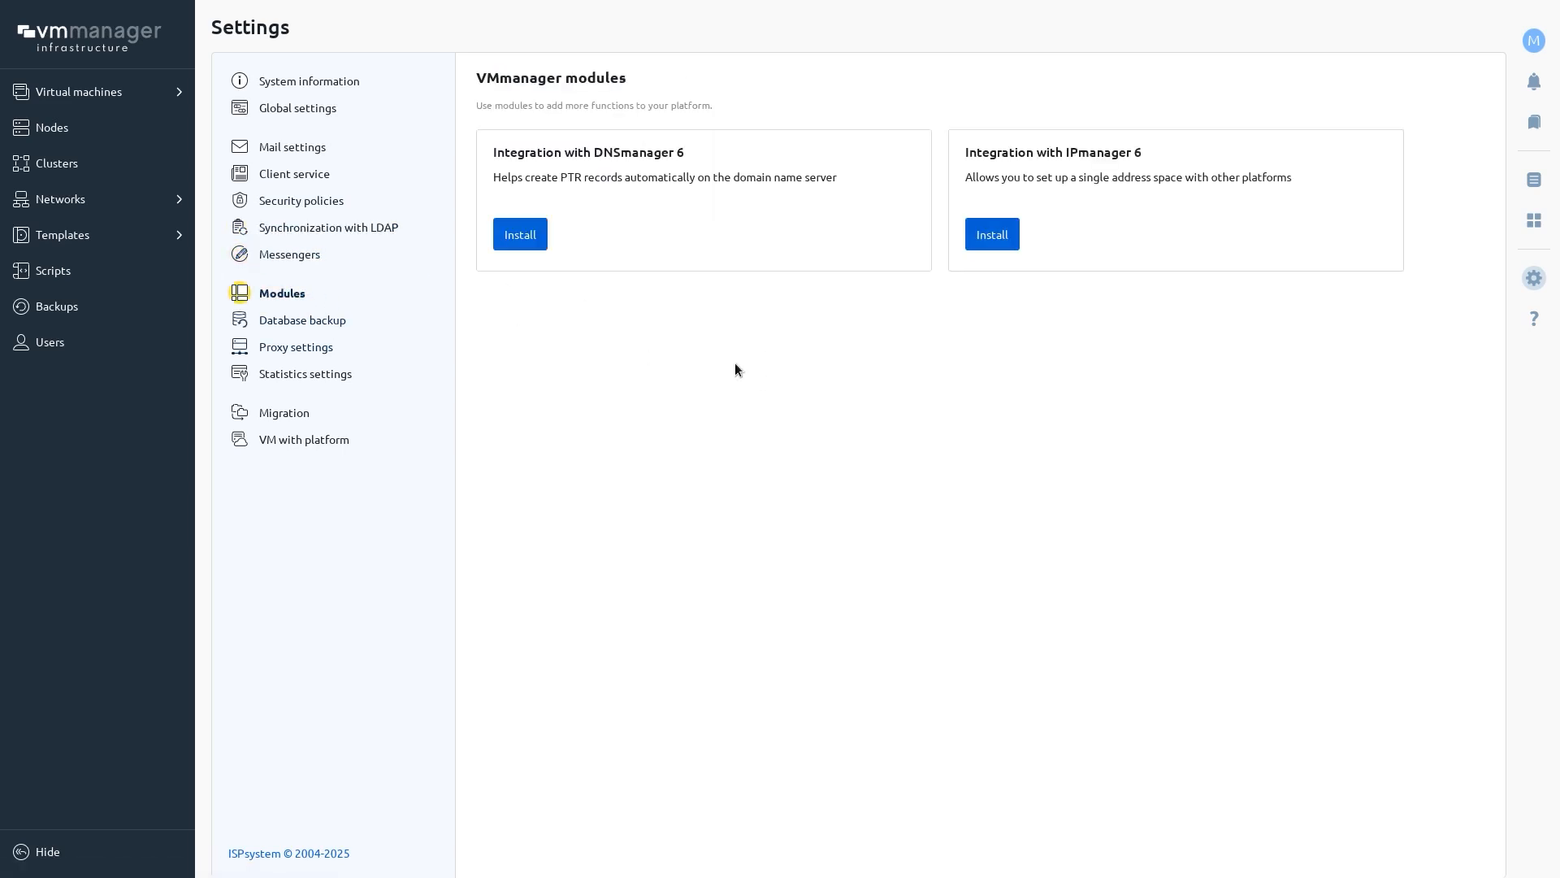
# Step: Add a database backup schedule that runs weekly on Monday at 00:00 and stores the copies locally
pyautogui.click(314, 322)
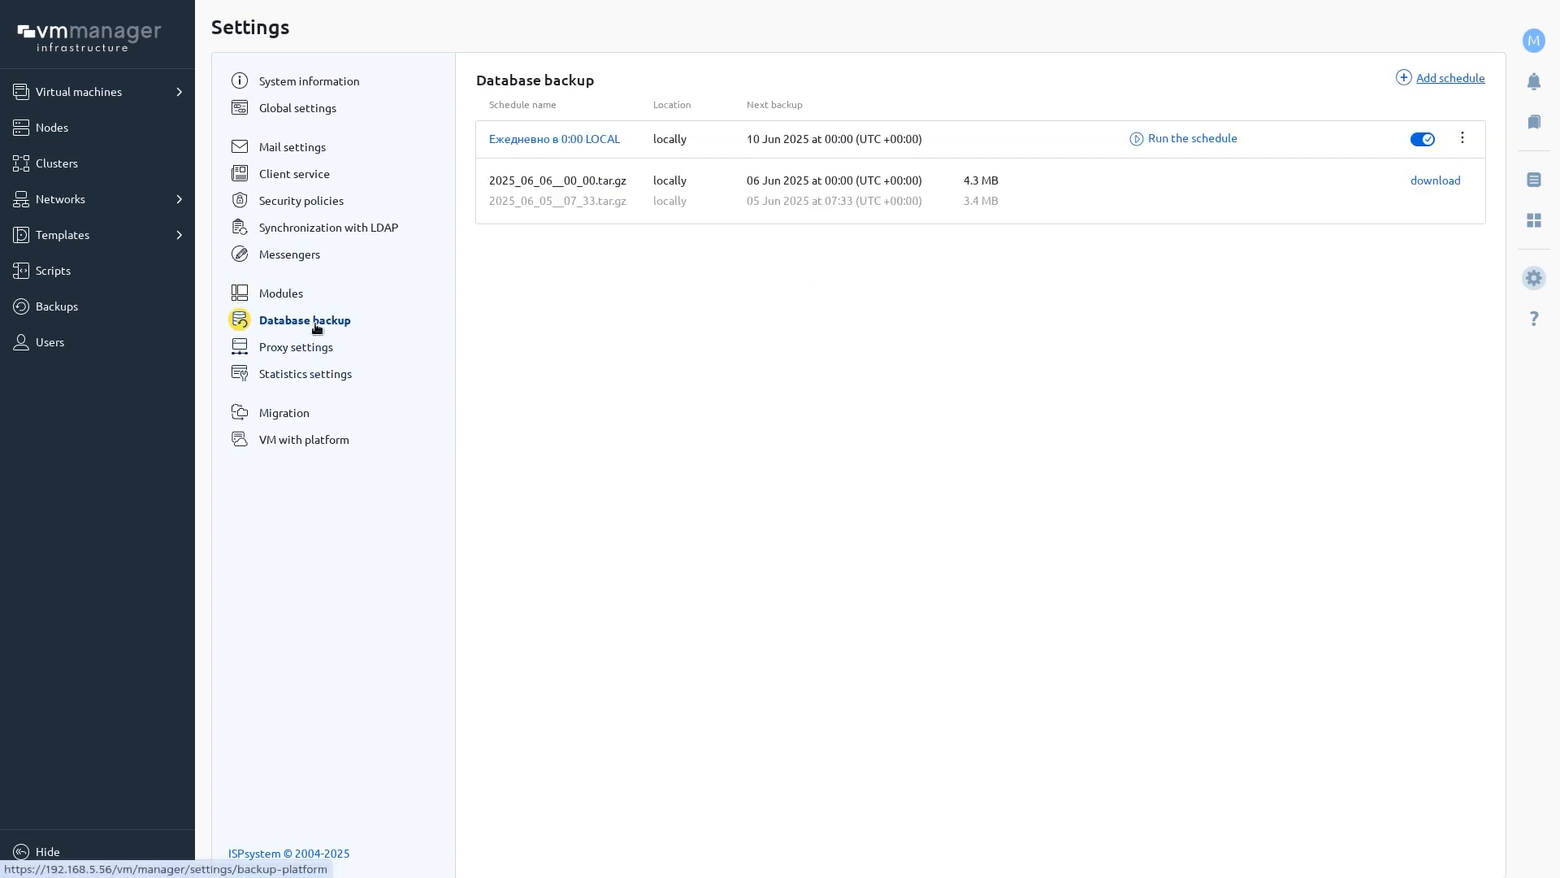
pyautogui.click(1430, 82)
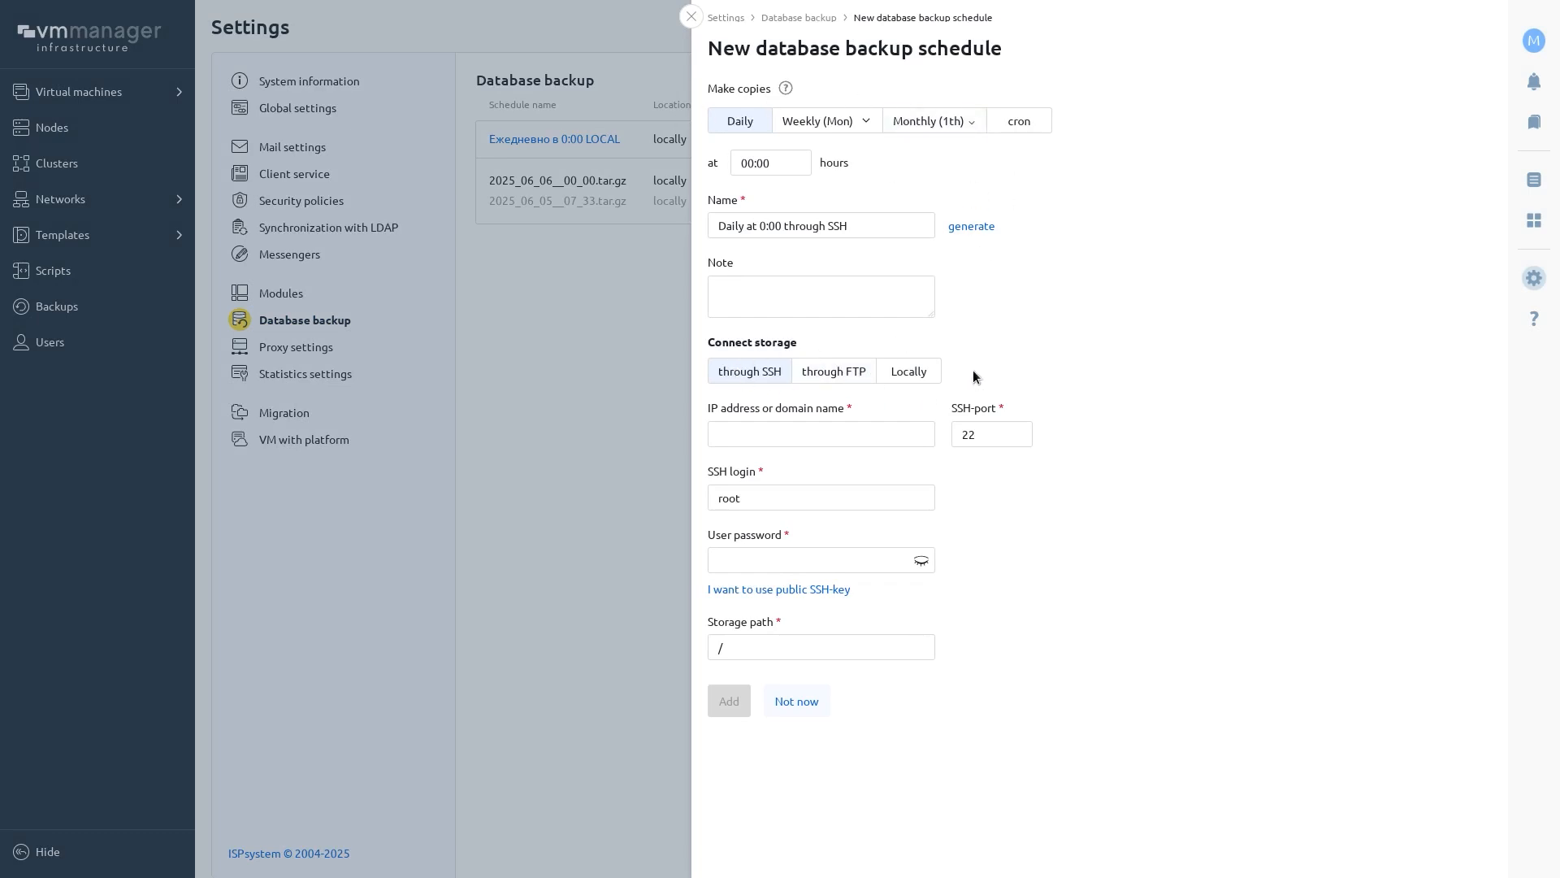
pyautogui.click(905, 373)
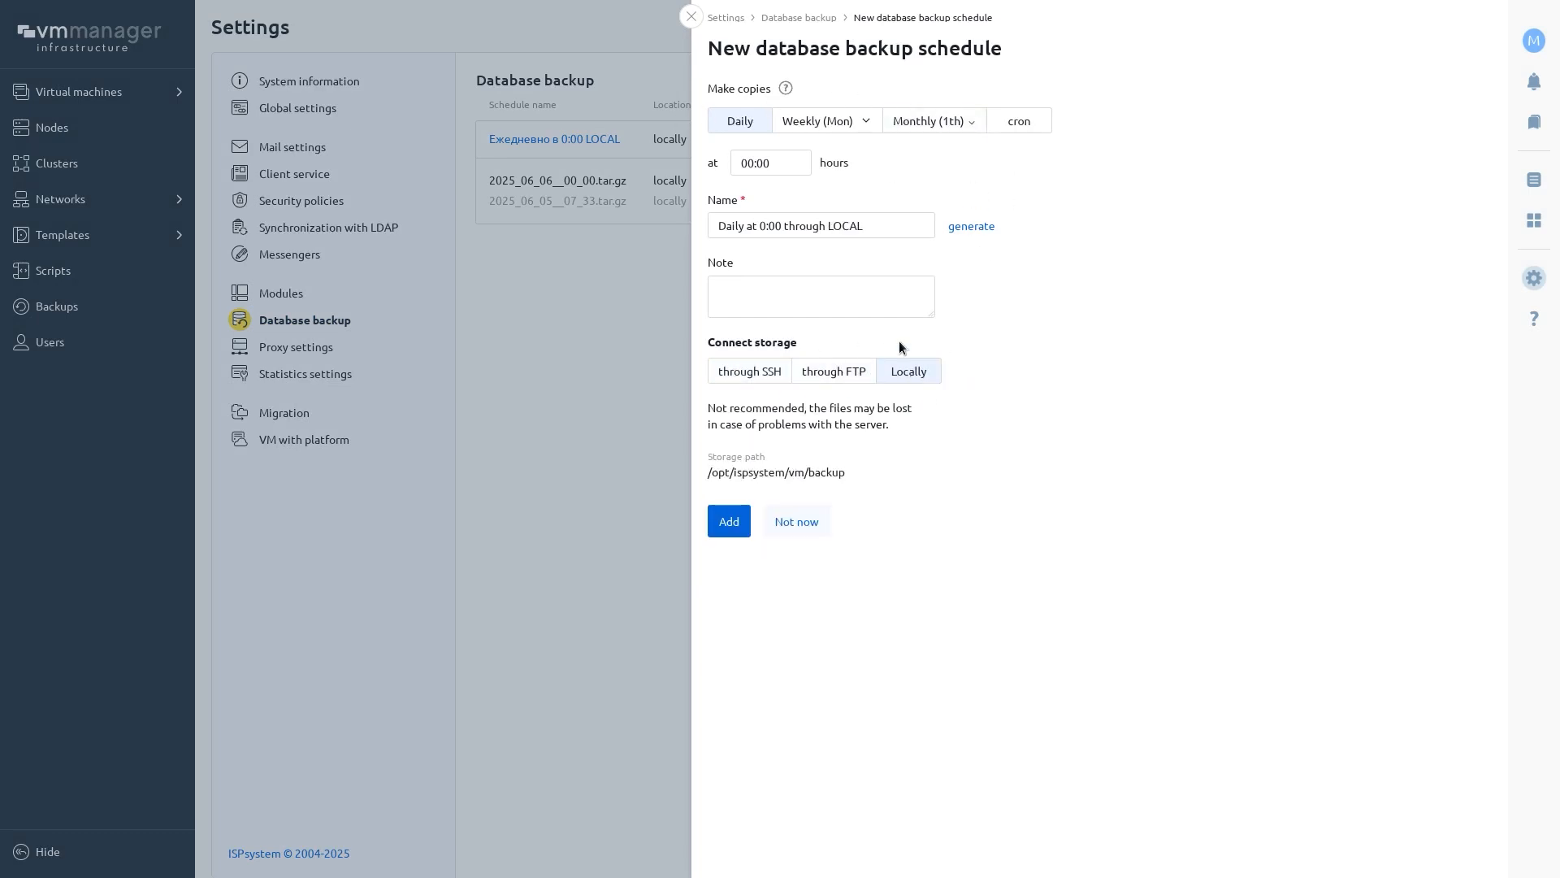
pyautogui.click(835, 129)
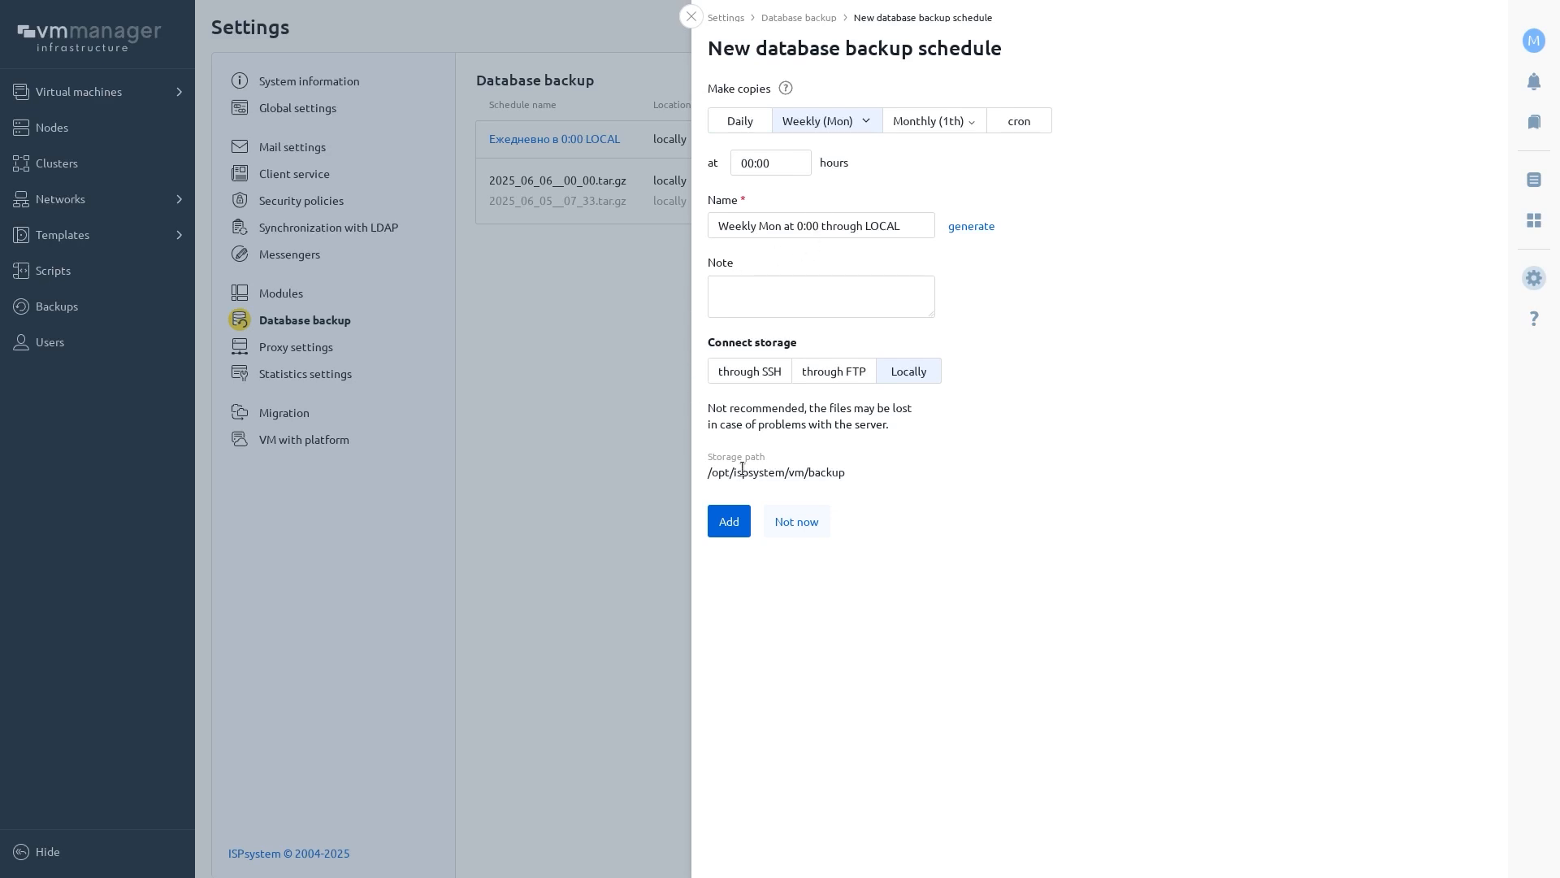
pyautogui.click(736, 522)
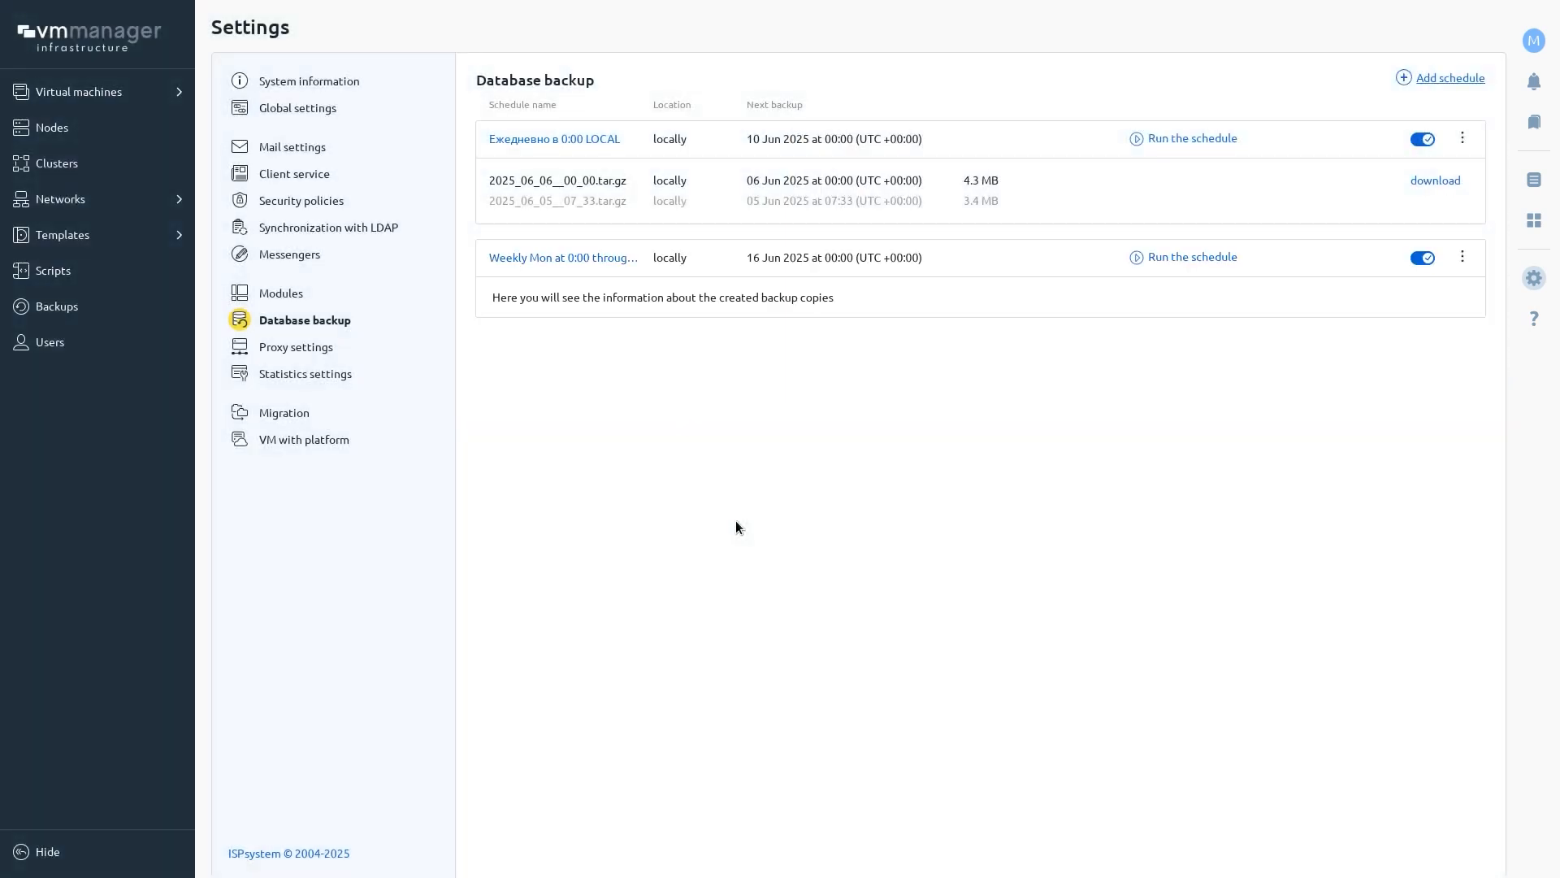
# Step: View the proxy settings, and set the storage period in the statistics collection policy to 2 years
pyautogui.click(301, 350)
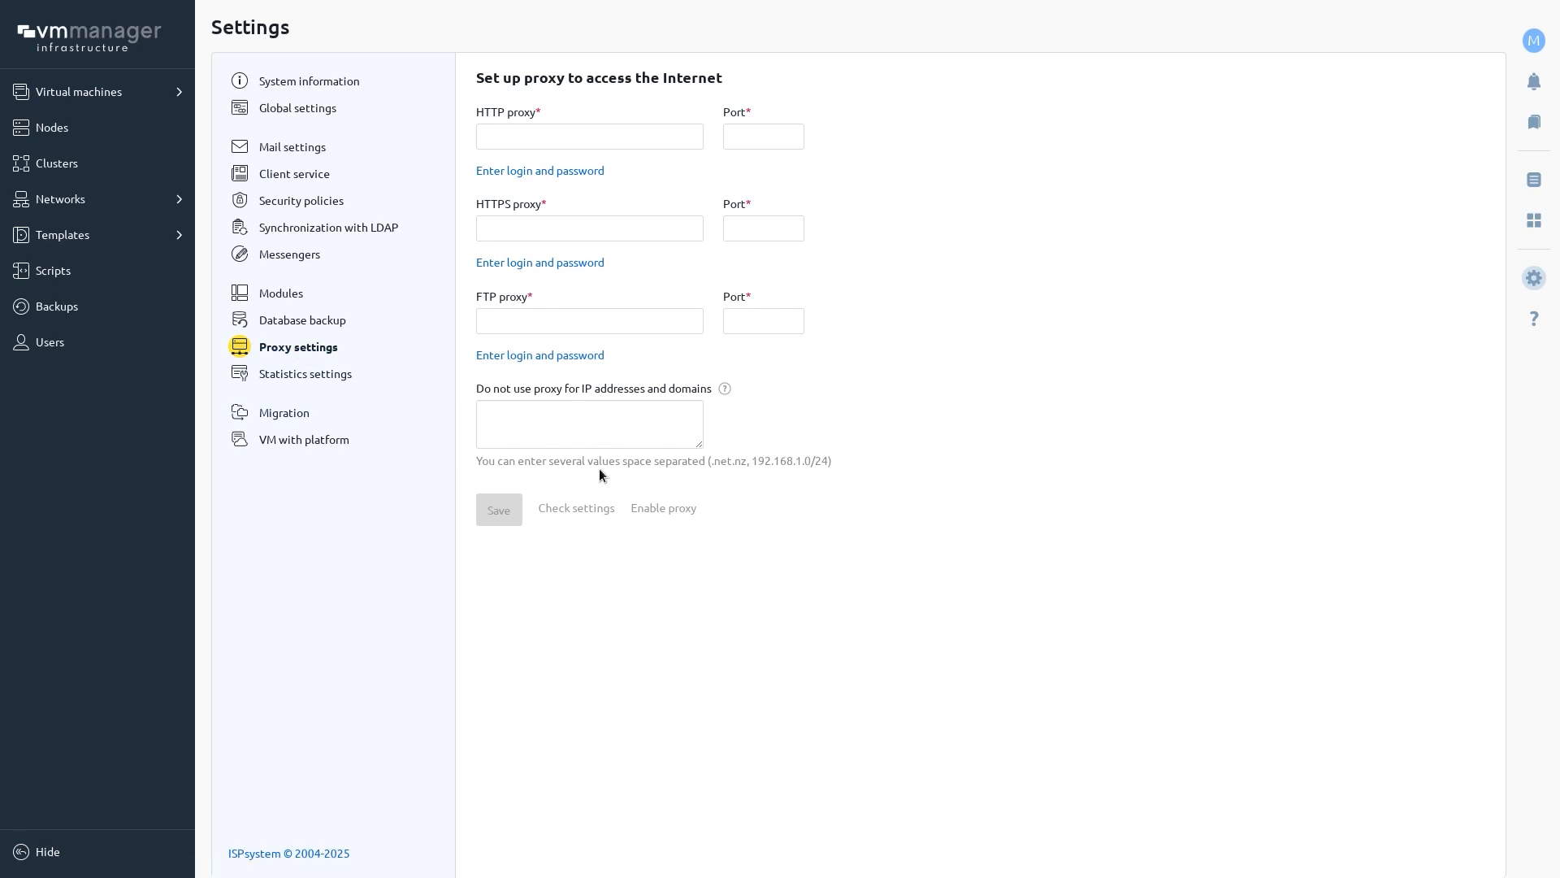
pyautogui.click(324, 378)
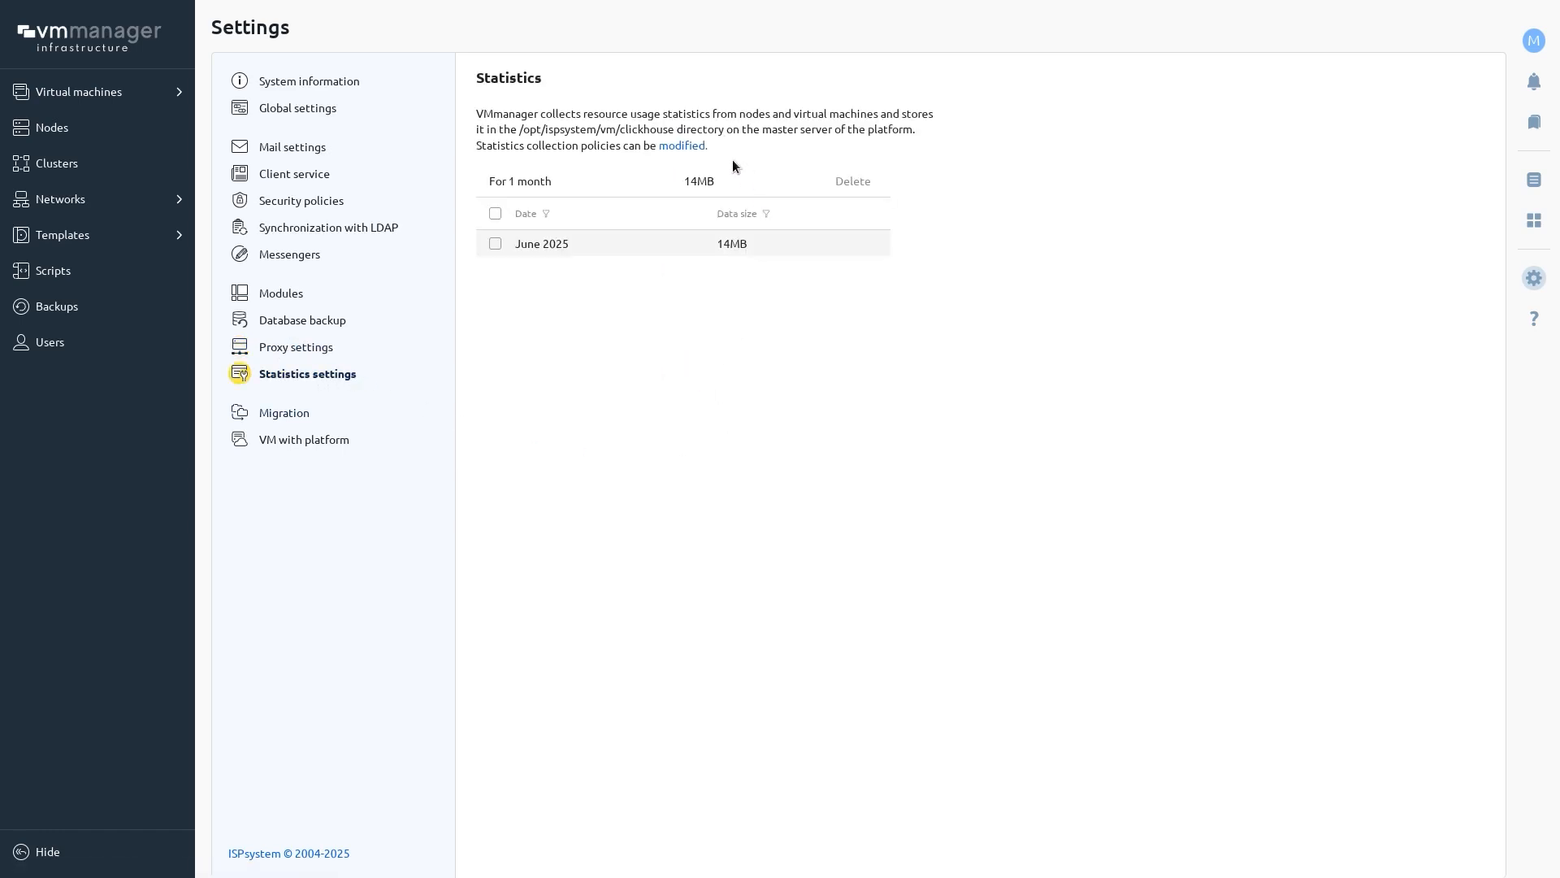
pyautogui.click(682, 146)
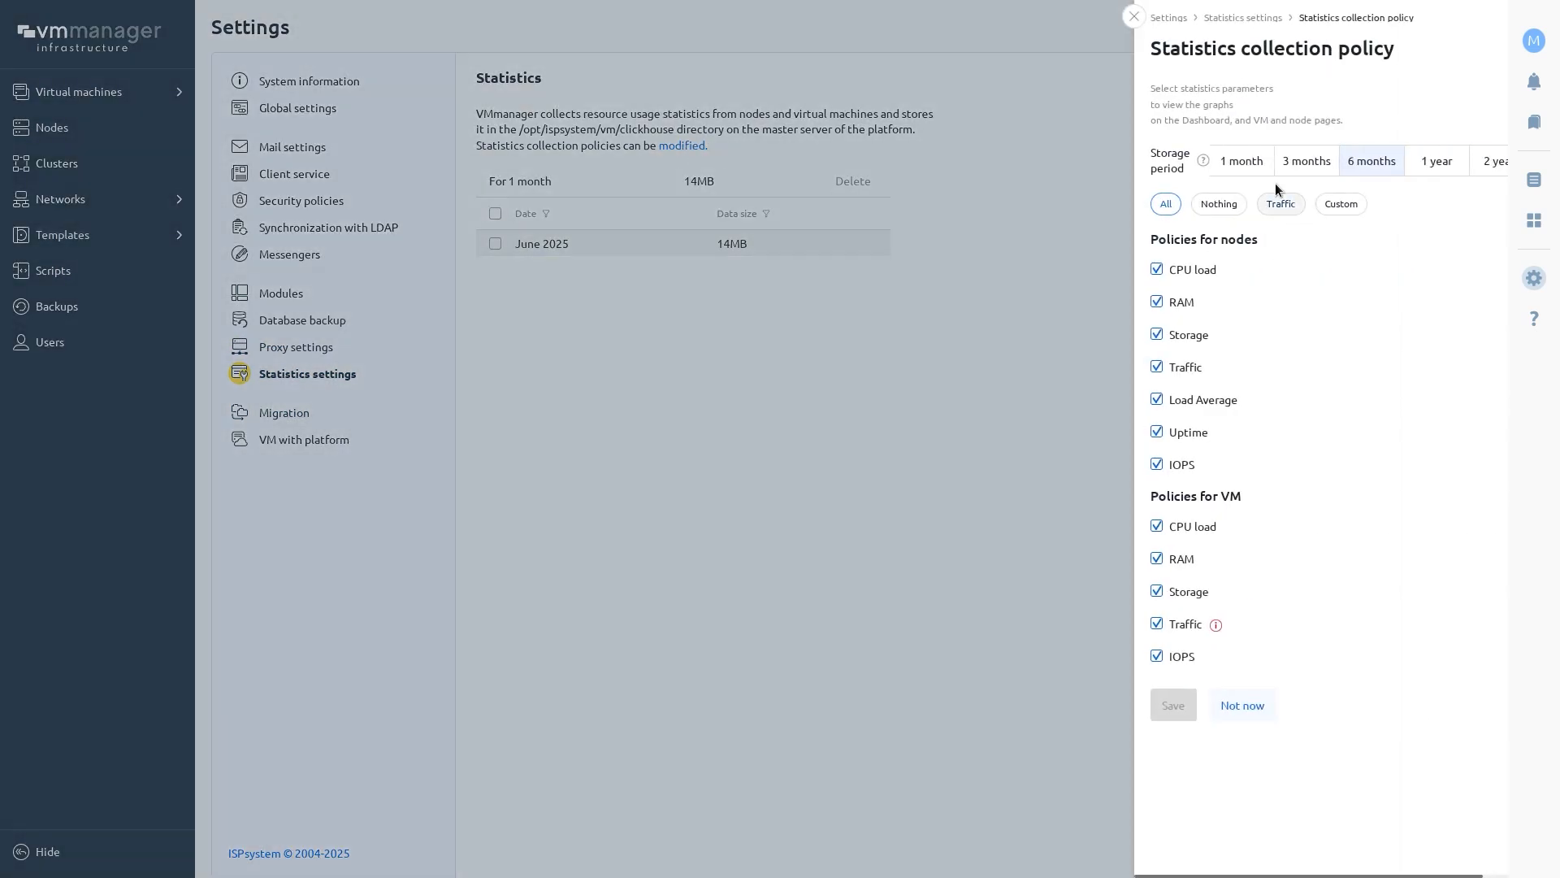
pyautogui.click(1492, 169)
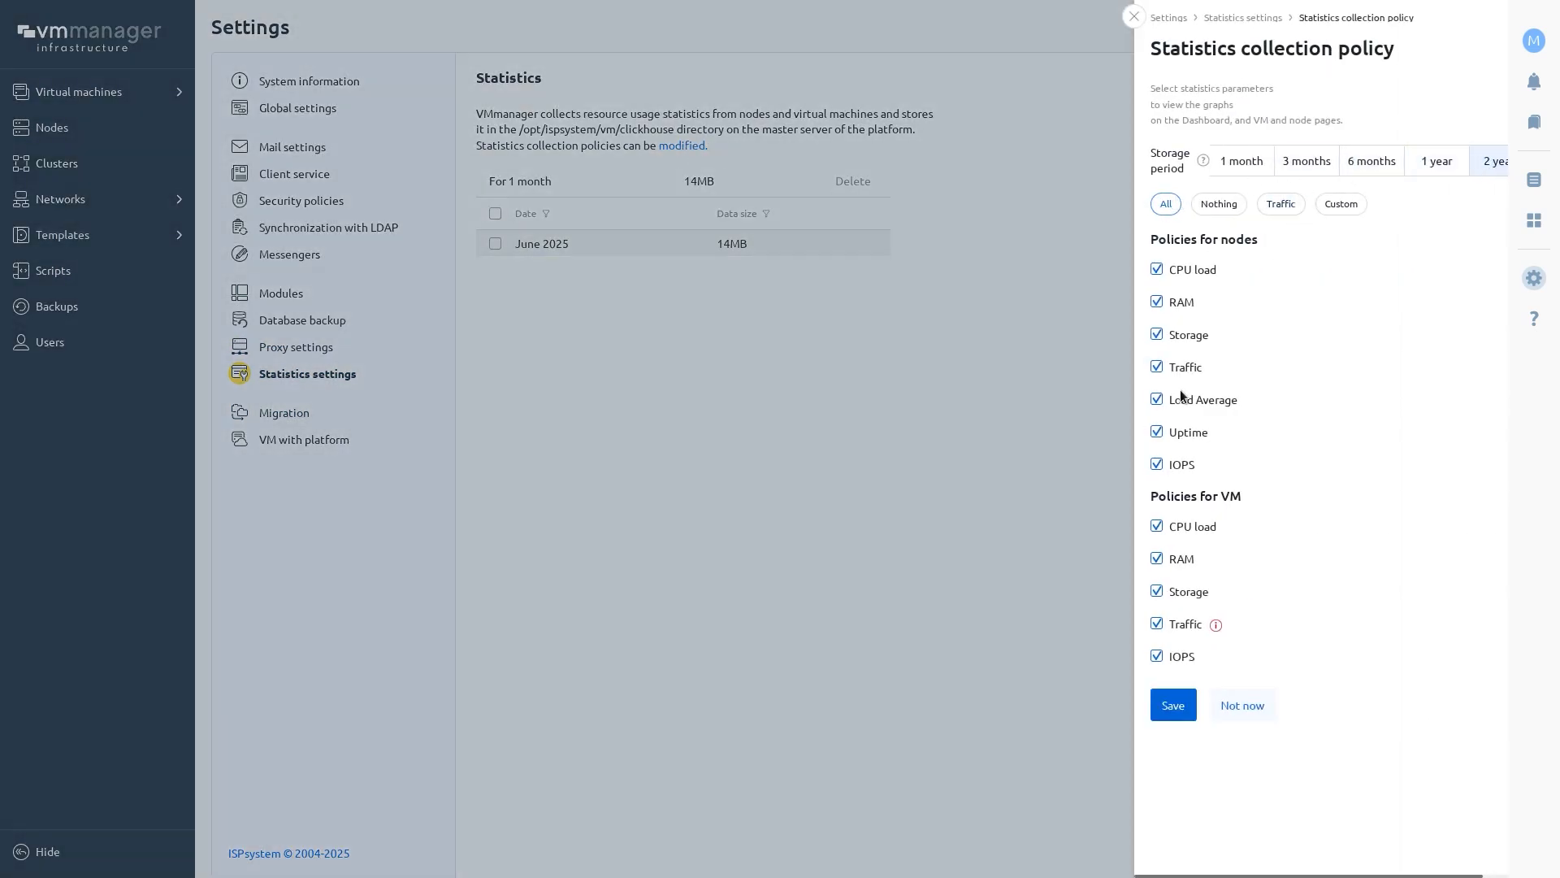
pyautogui.click(1170, 706)
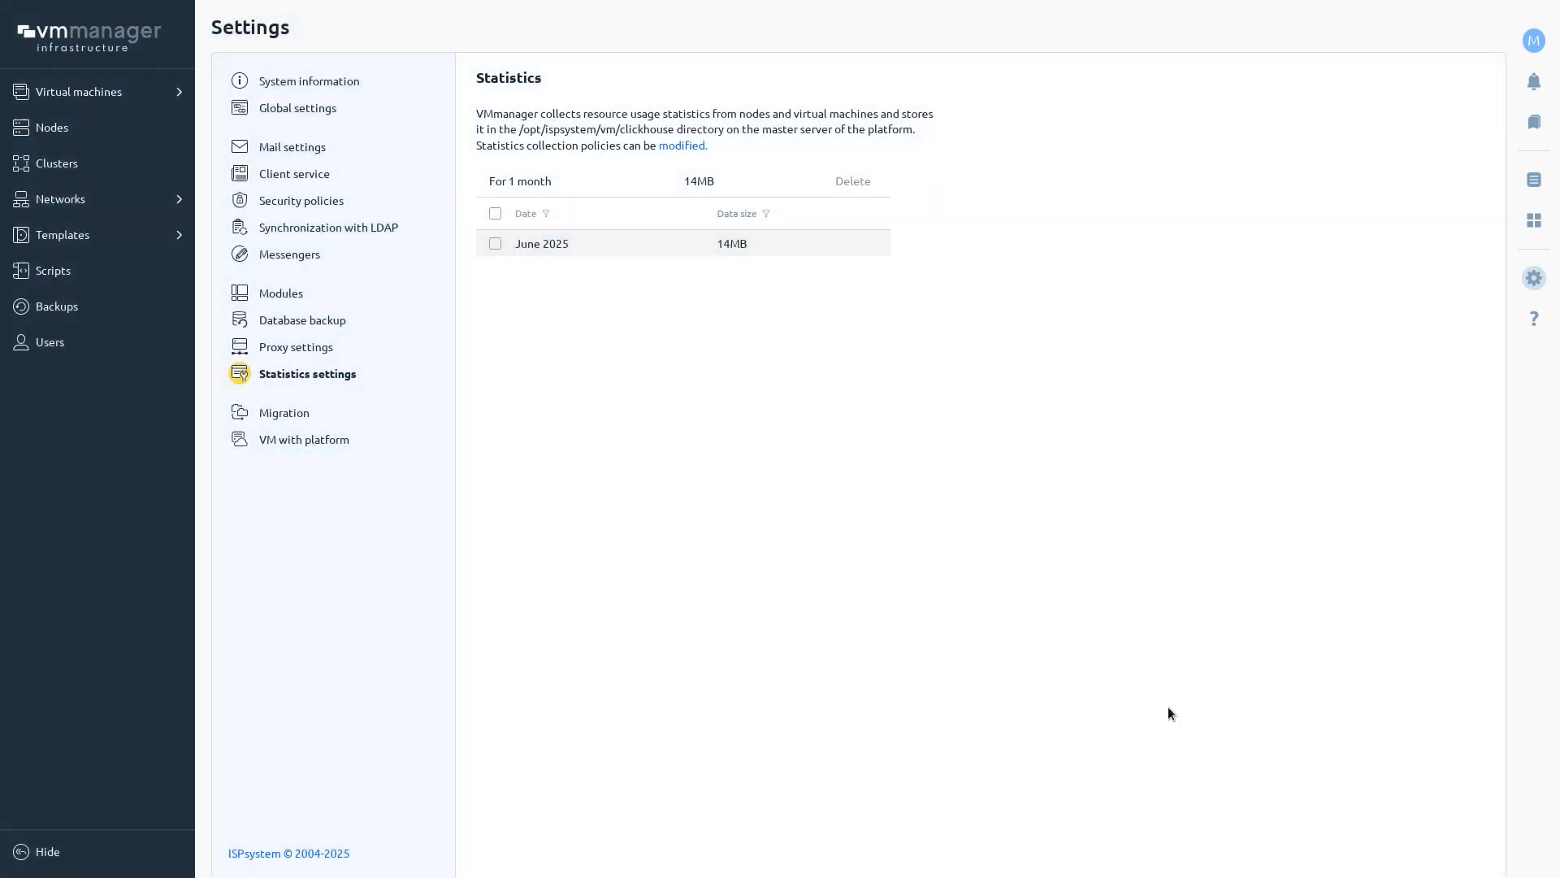
# Step: View the migration options, and show the statistics and available actions for the VM with the installed platform
pyautogui.click(271, 415)
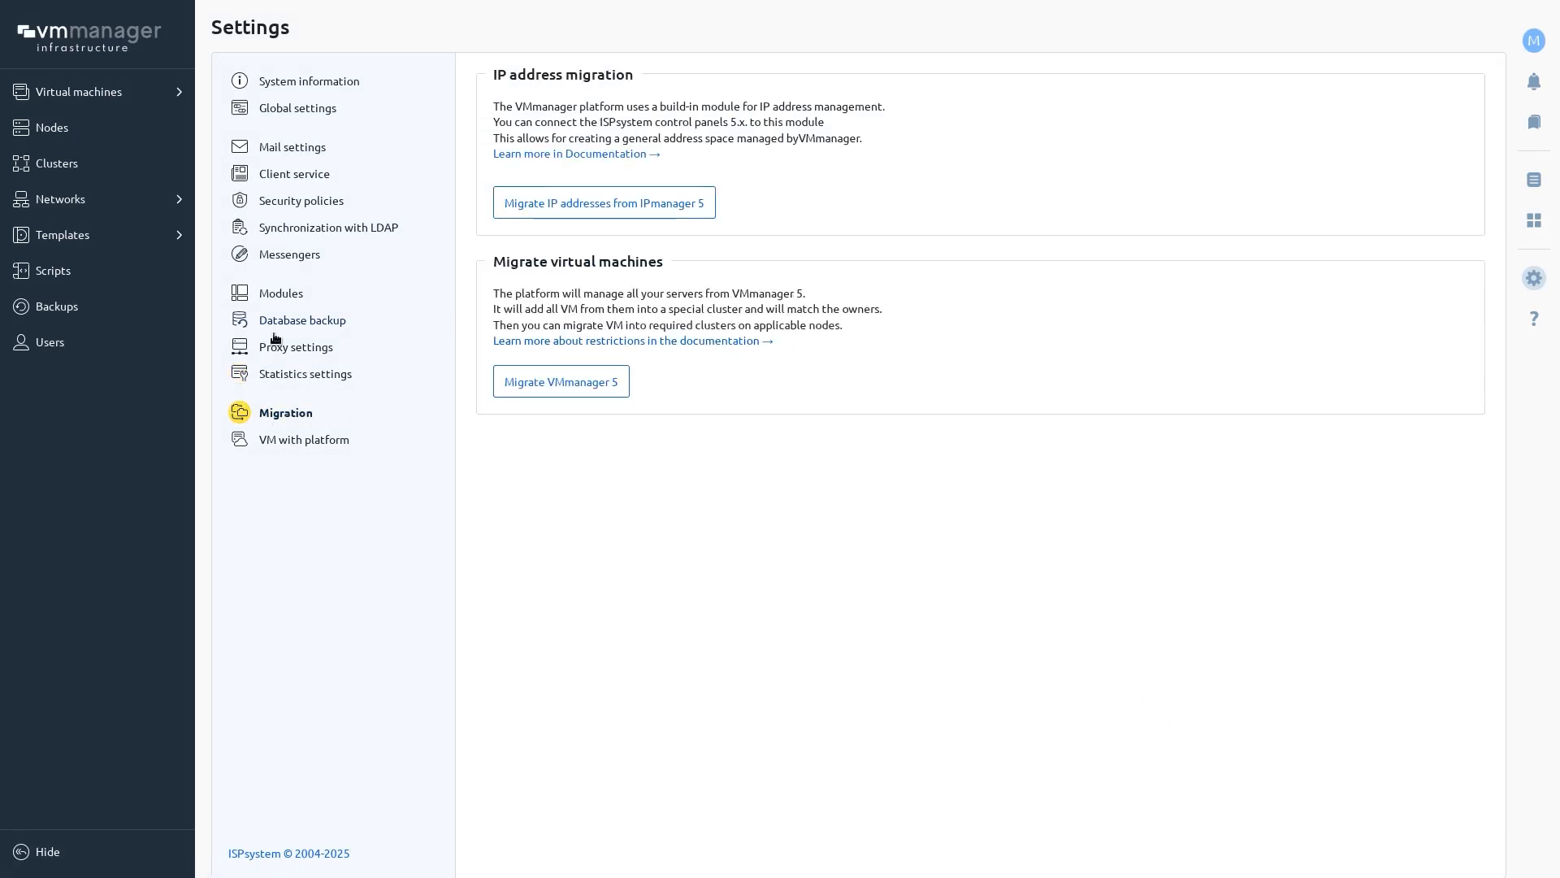
pyautogui.click(316, 443)
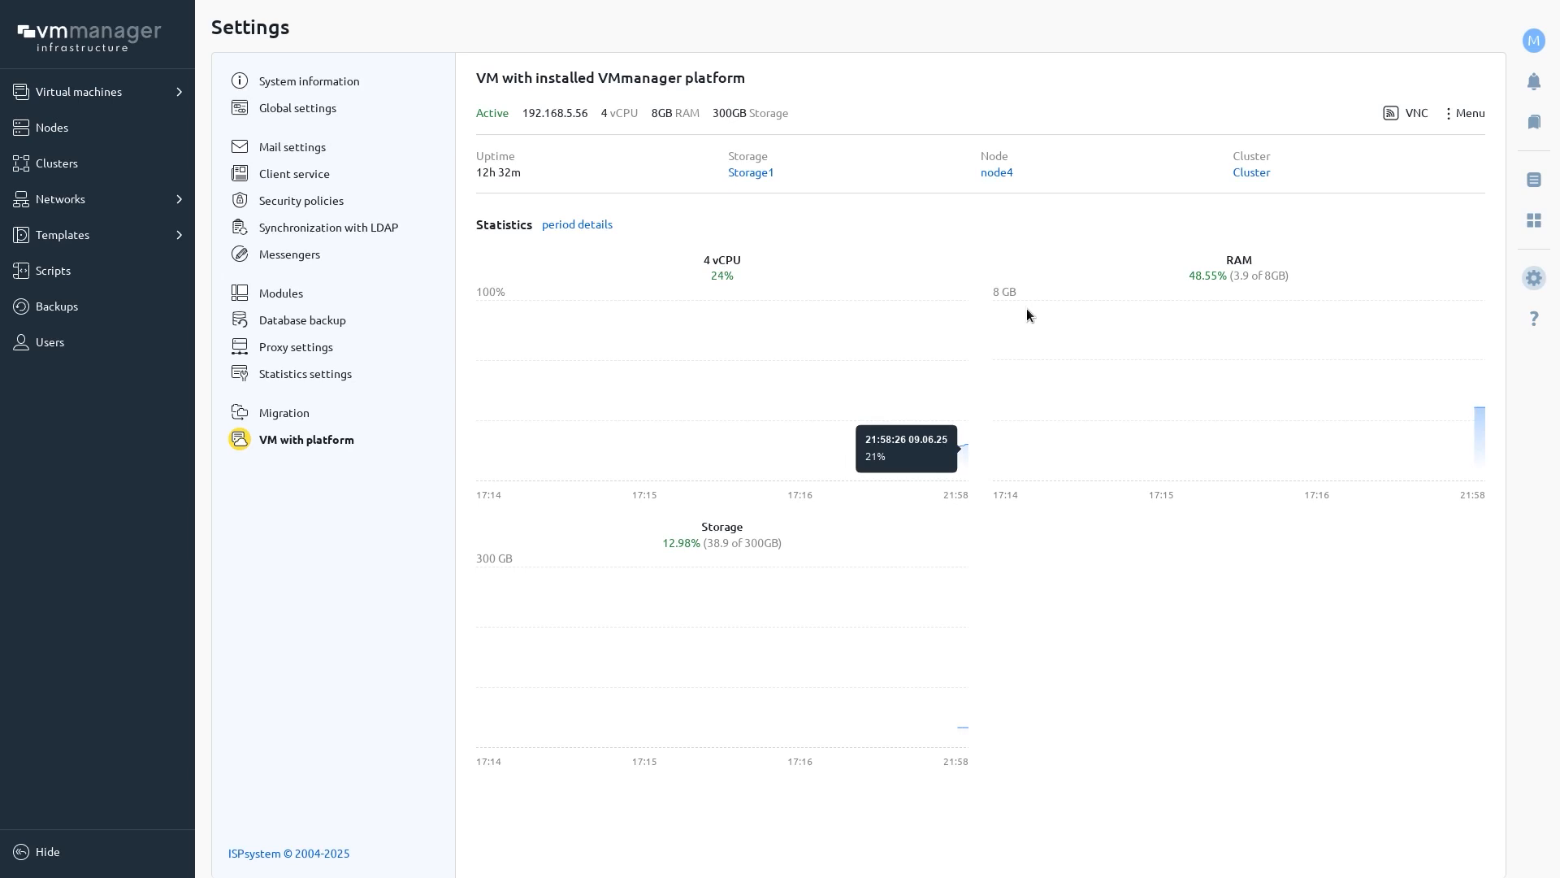
pyautogui.click(1454, 114)
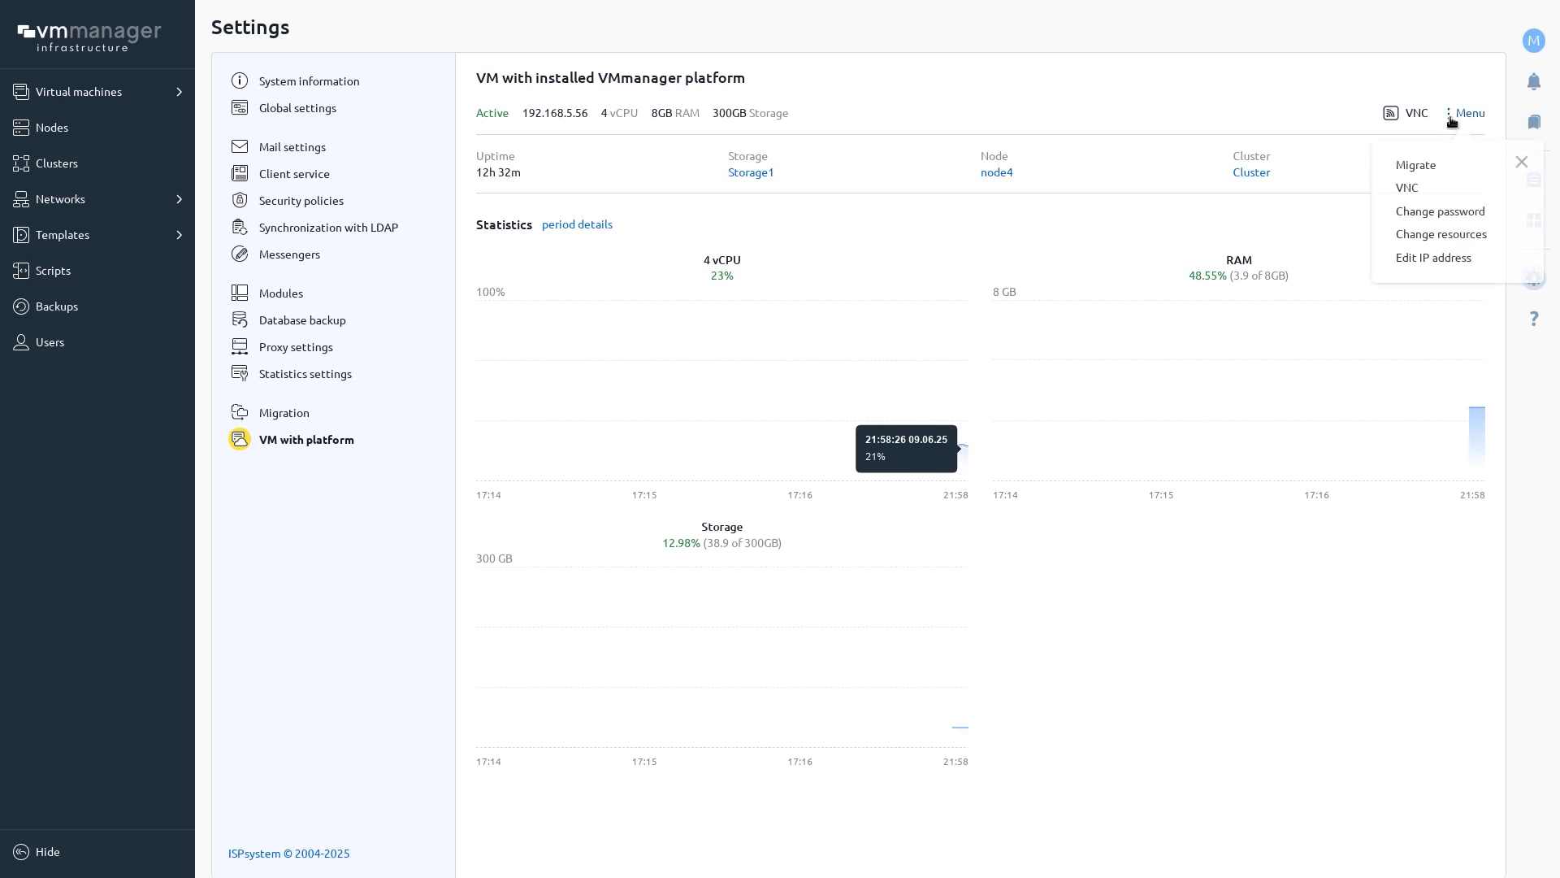